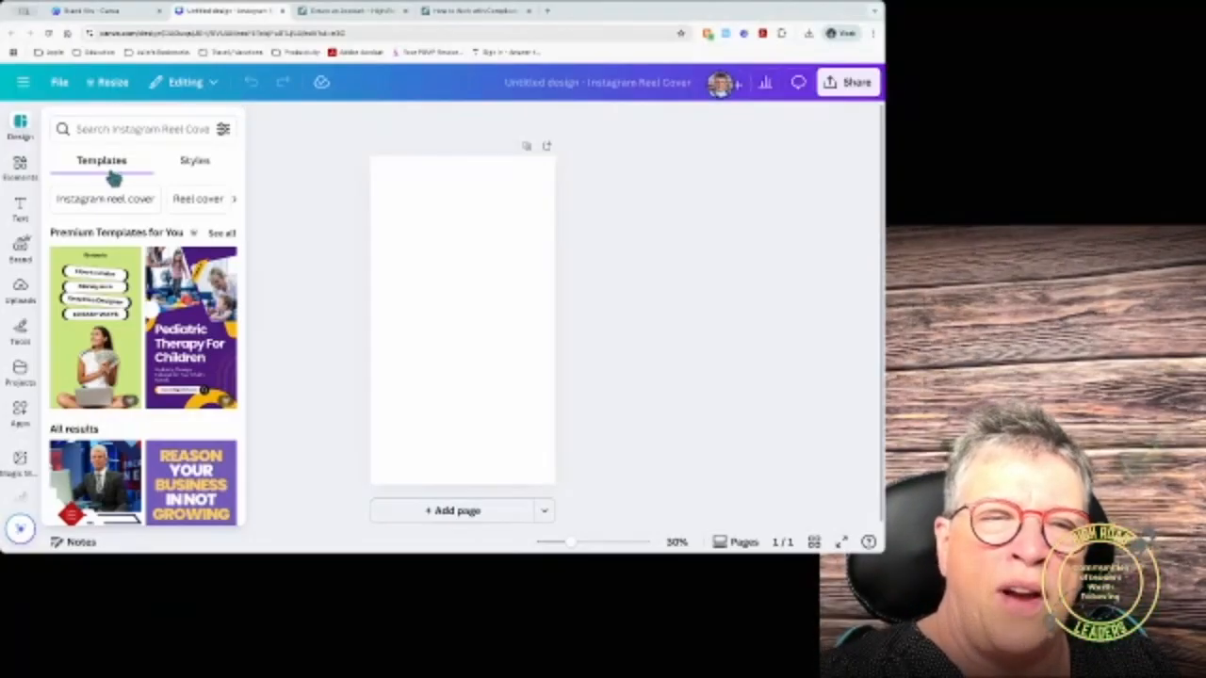
# Step: Apply the purple 'How to Introduce Yourself Anywhere' template with the woman presenter to the blank cover
pyautogui.scroll(-3, 125, 312)
pyautogui.scroll(-4, 125, 312)
pyautogui.scroll(-4, 125, 316)
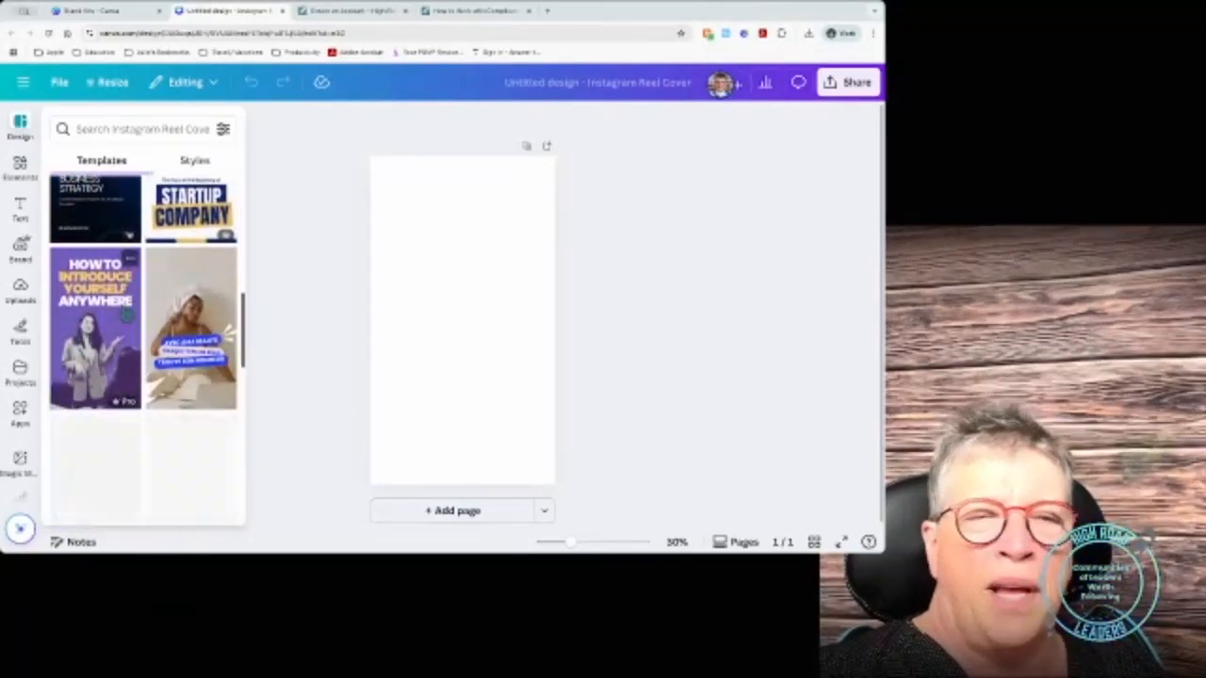
pyautogui.click(82, 330)
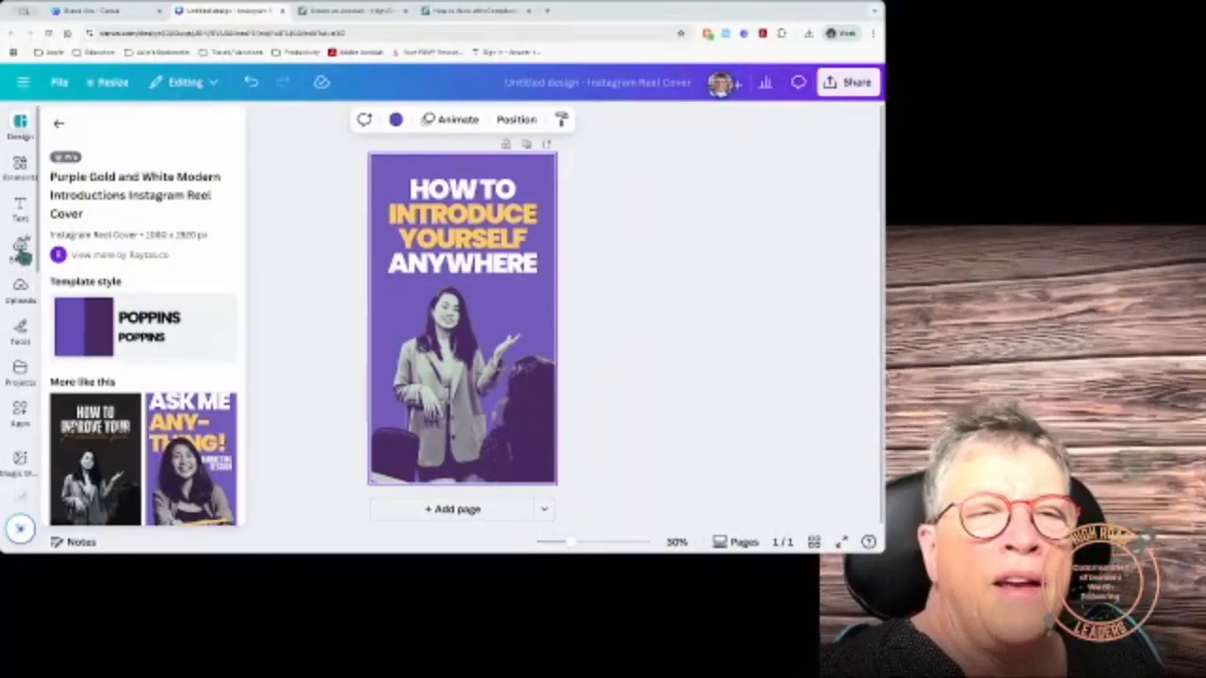
# Step: Recolour the cover by shuffling the current brand palette a few times
pyautogui.click(21, 249)
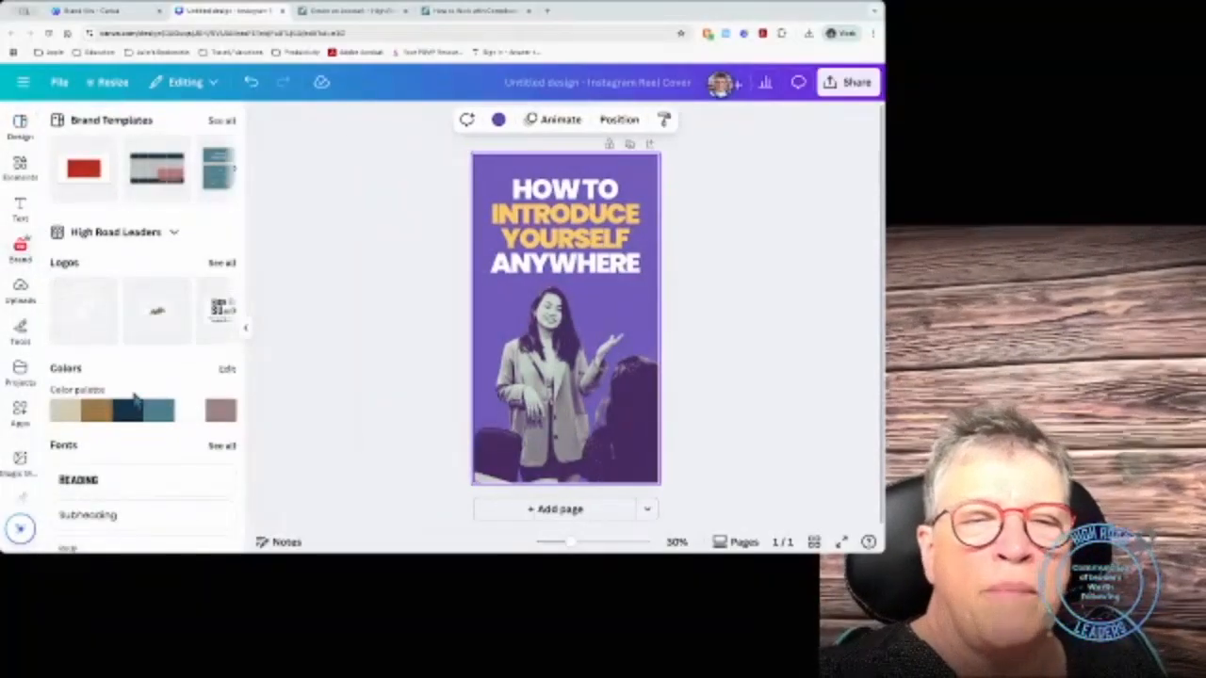
pyautogui.moveTo(131, 418)
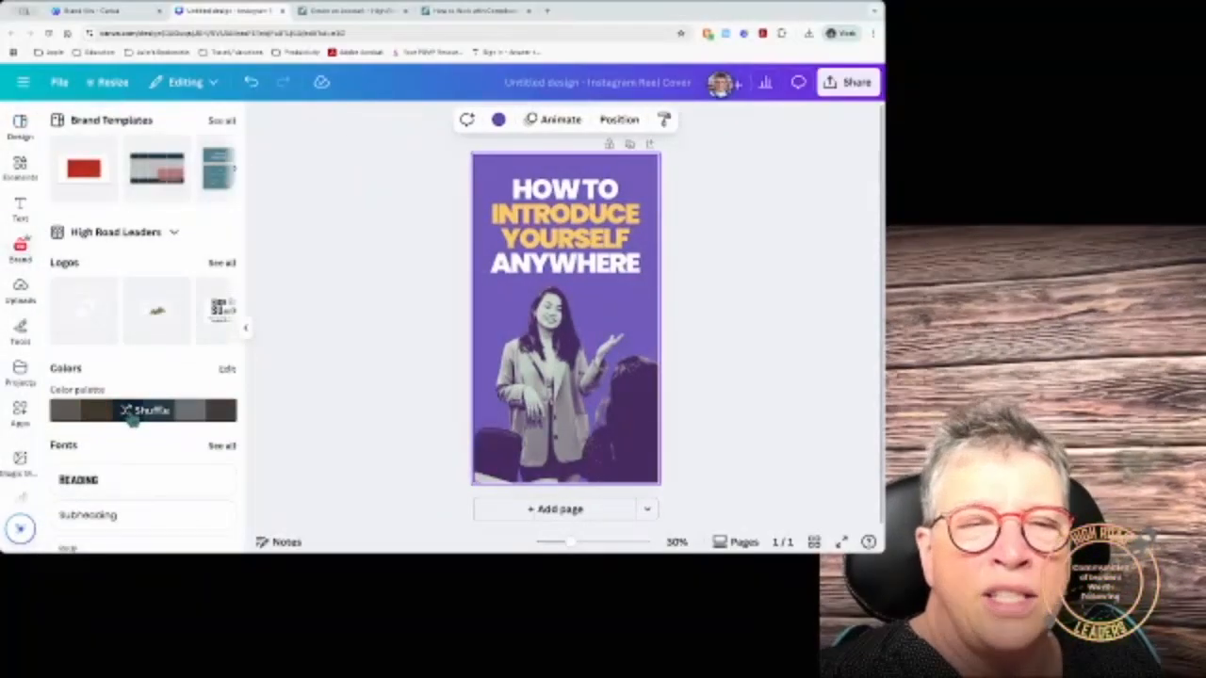
pyautogui.click(132, 415)
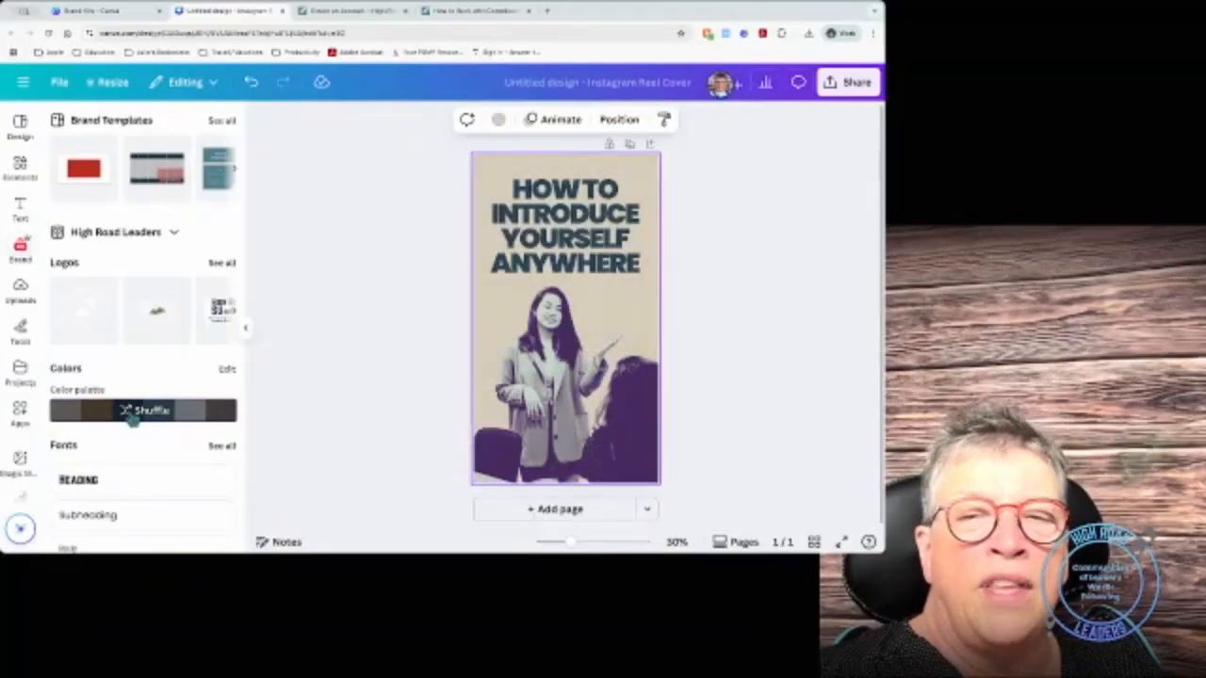
pyautogui.click(133, 420)
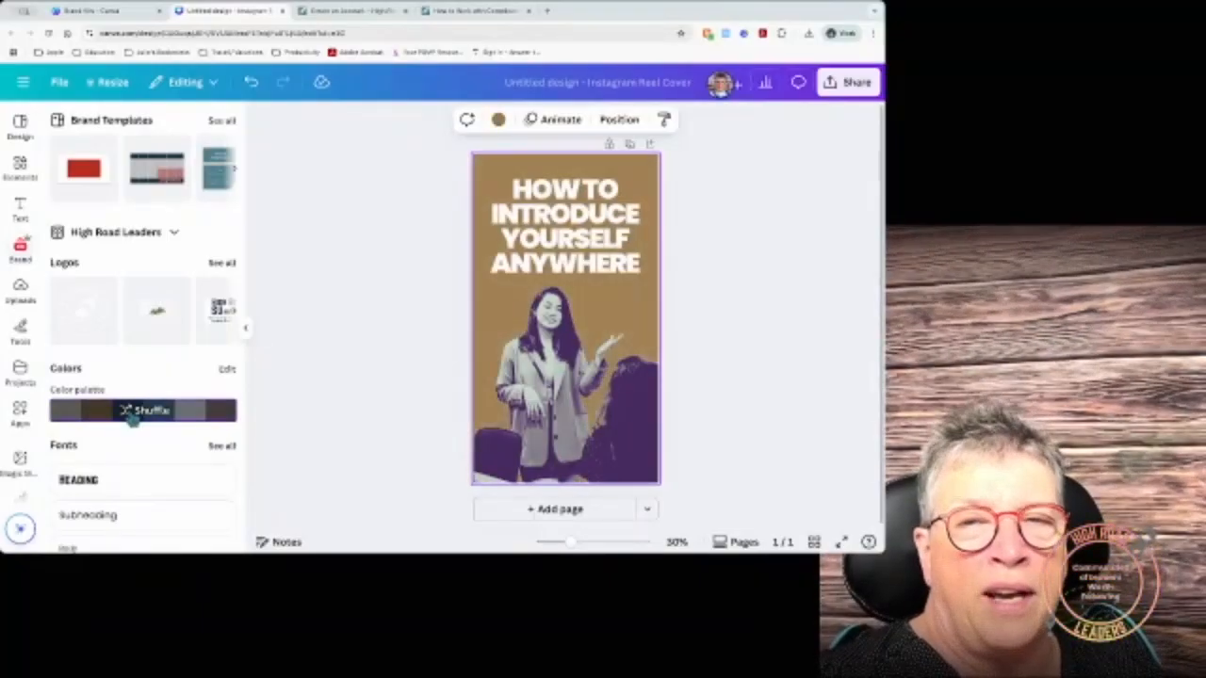
pyautogui.click(133, 420)
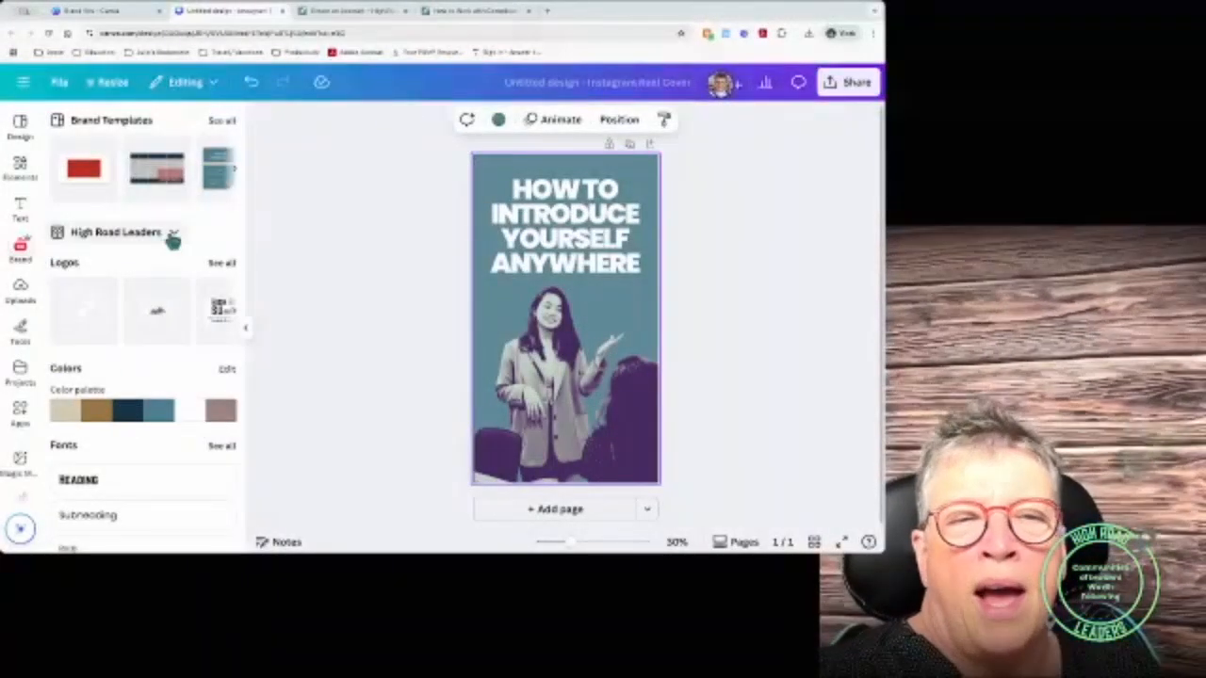
# Step: Switch to the Maxwell Leadership brand kit and shuffle until the background turns bright blue
pyautogui.click(173, 233)
pyautogui.click(320, 401)
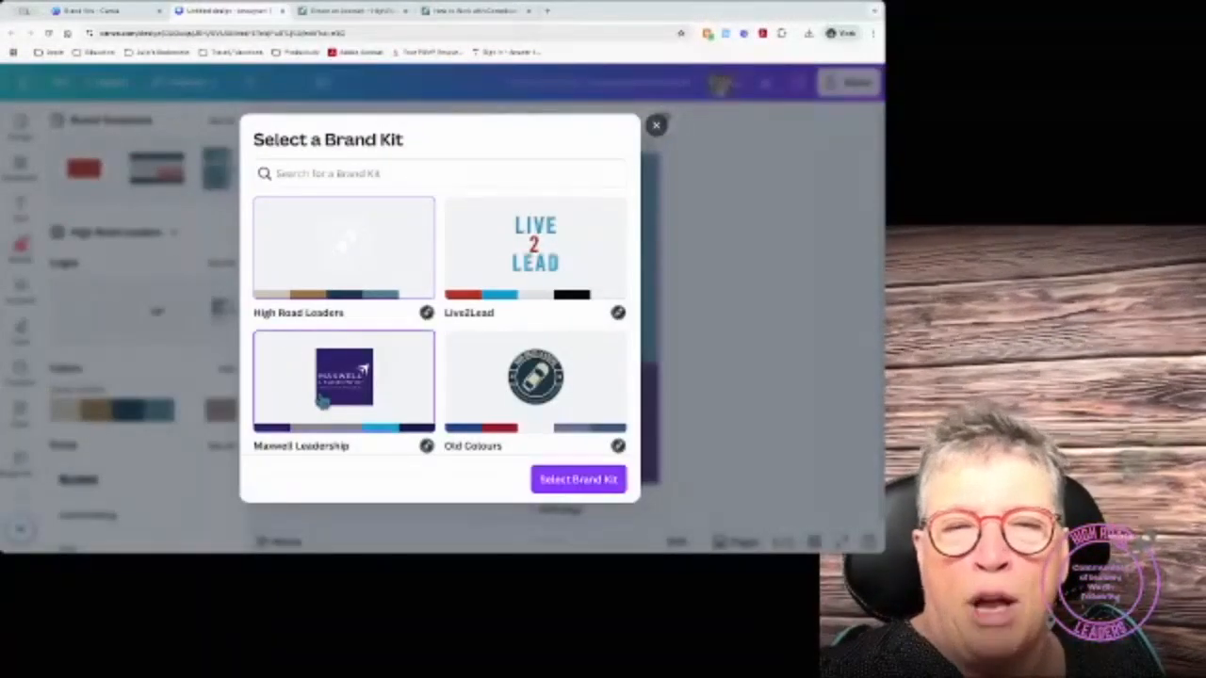
pyautogui.click(566, 480)
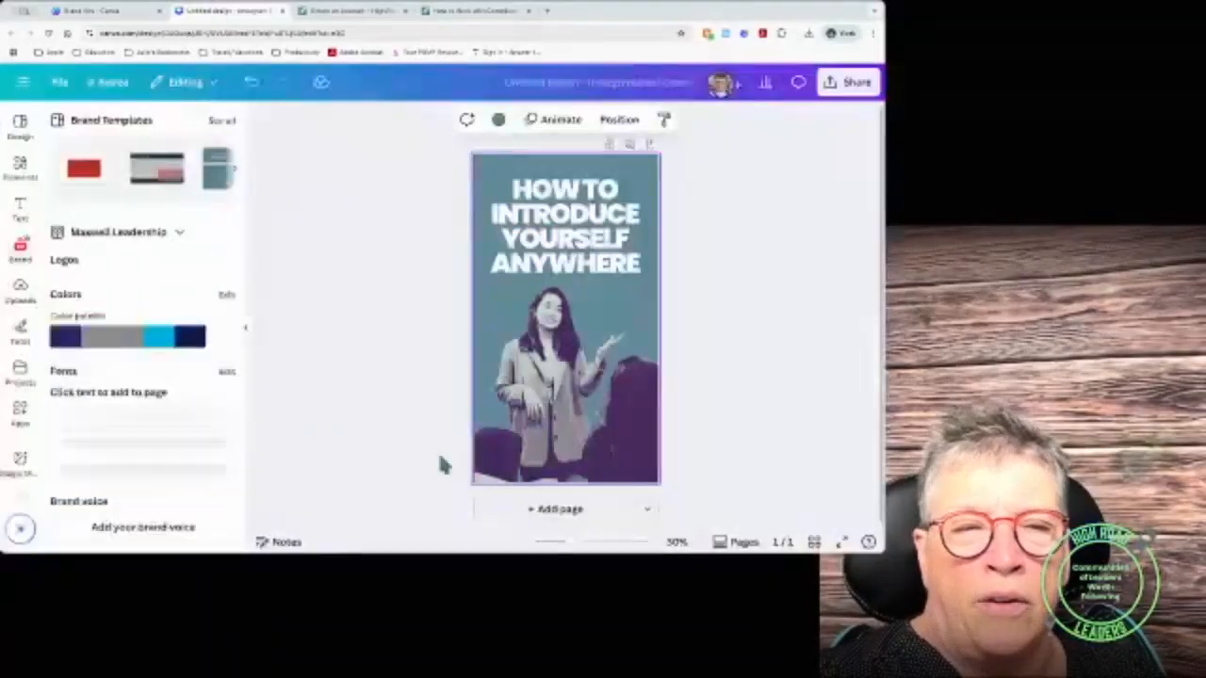
pyautogui.click(130, 415)
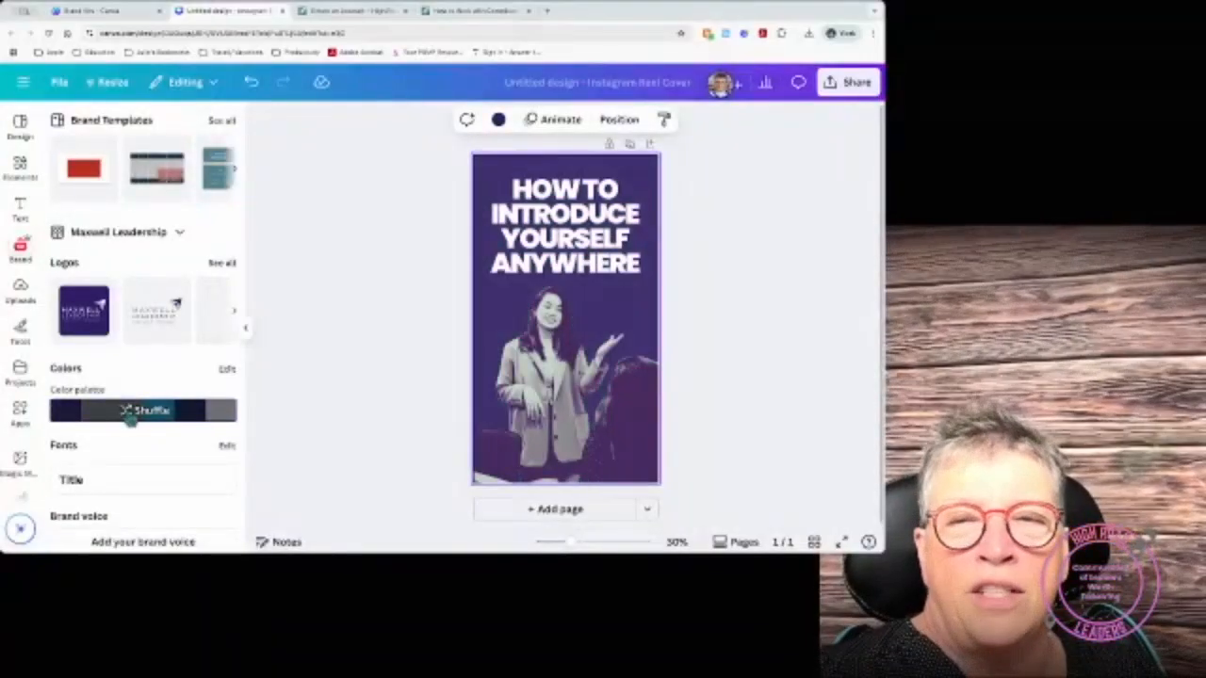
pyautogui.click(130, 414)
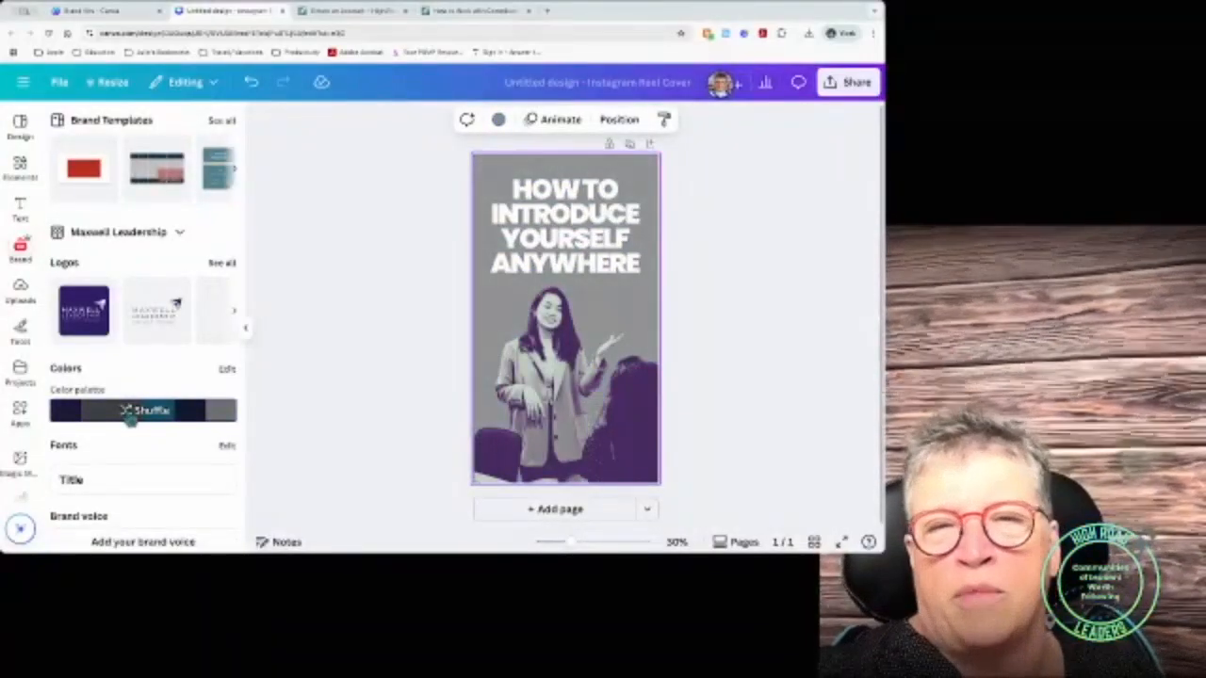
pyautogui.click(130, 415)
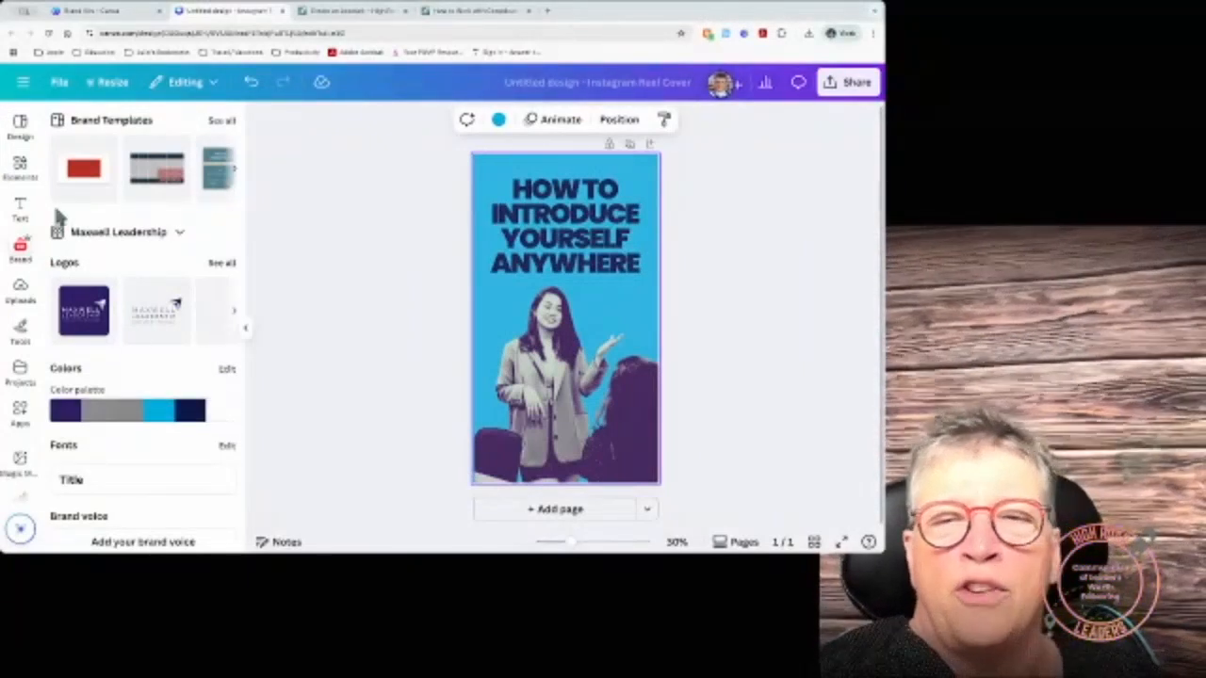
pyautogui.click(19, 125)
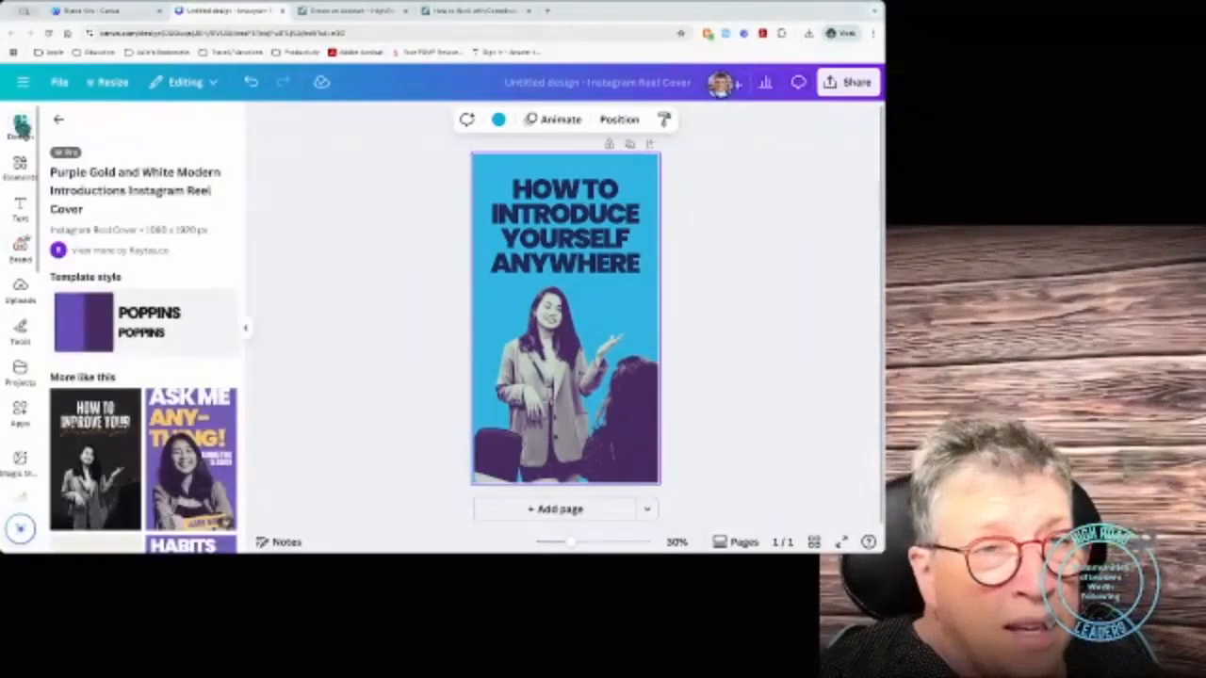
# Step: Replace the template with the purple 'Habits to Stay Healthy' Reel cover template
pyautogui.click(58, 119)
pyautogui.scroll(-1, 141, 382)
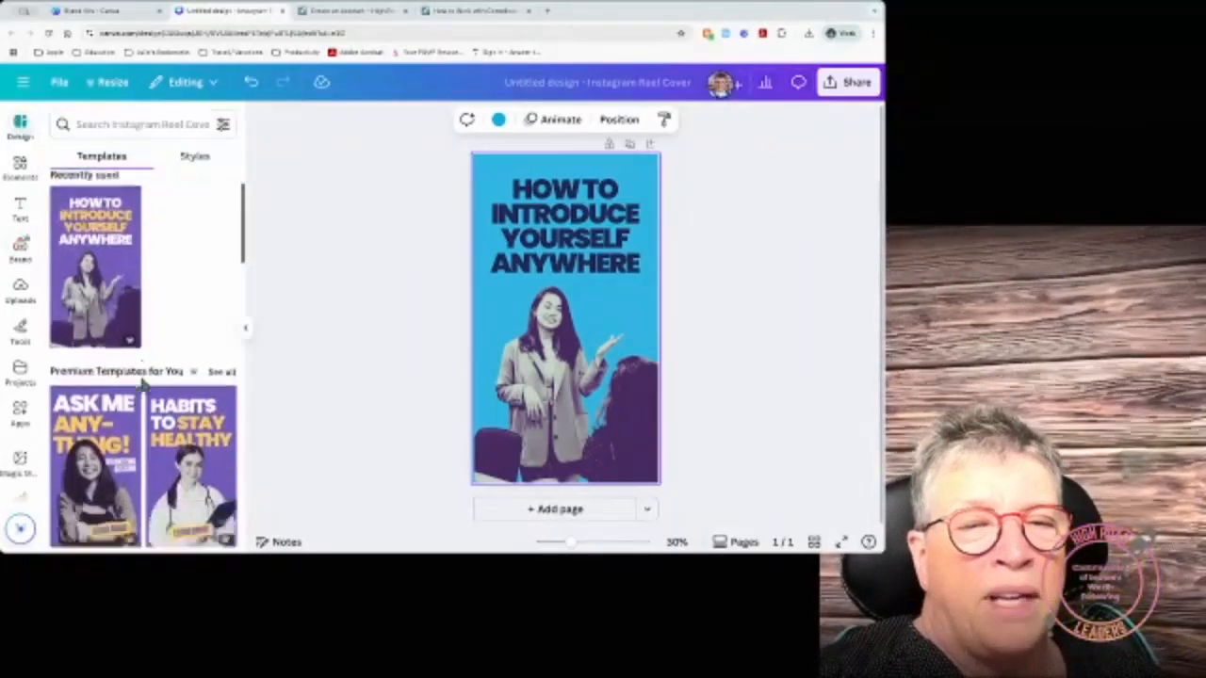
pyautogui.scroll(-1, 141, 381)
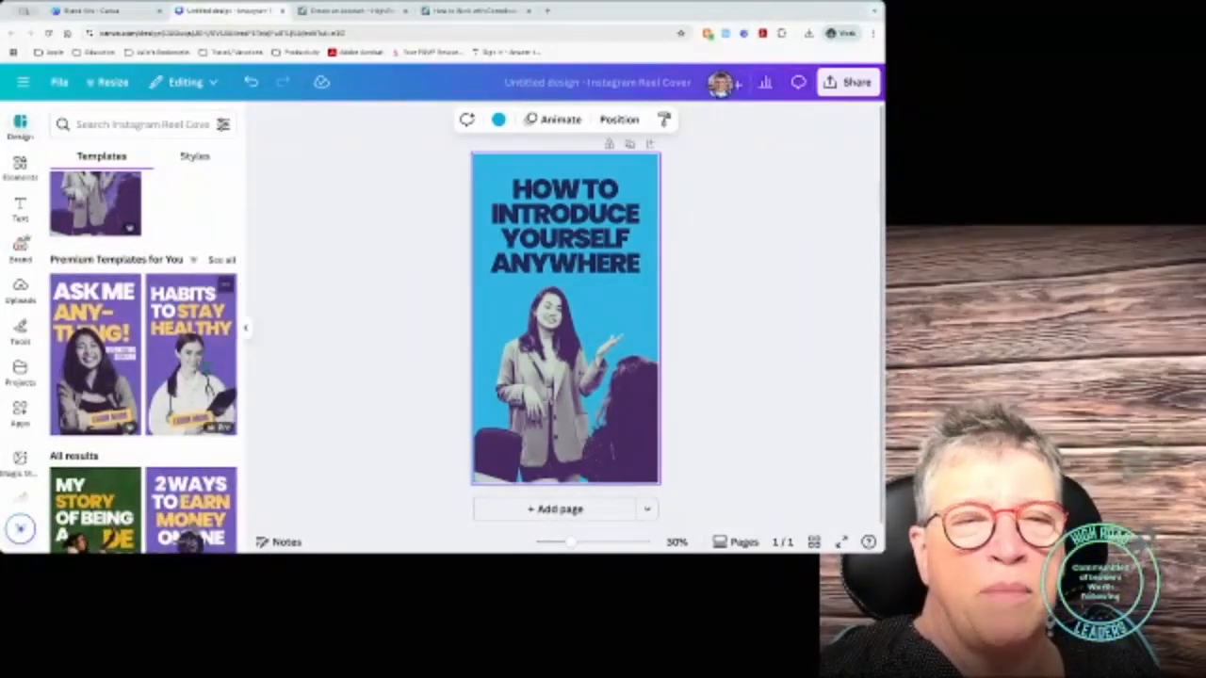
pyautogui.click(190, 354)
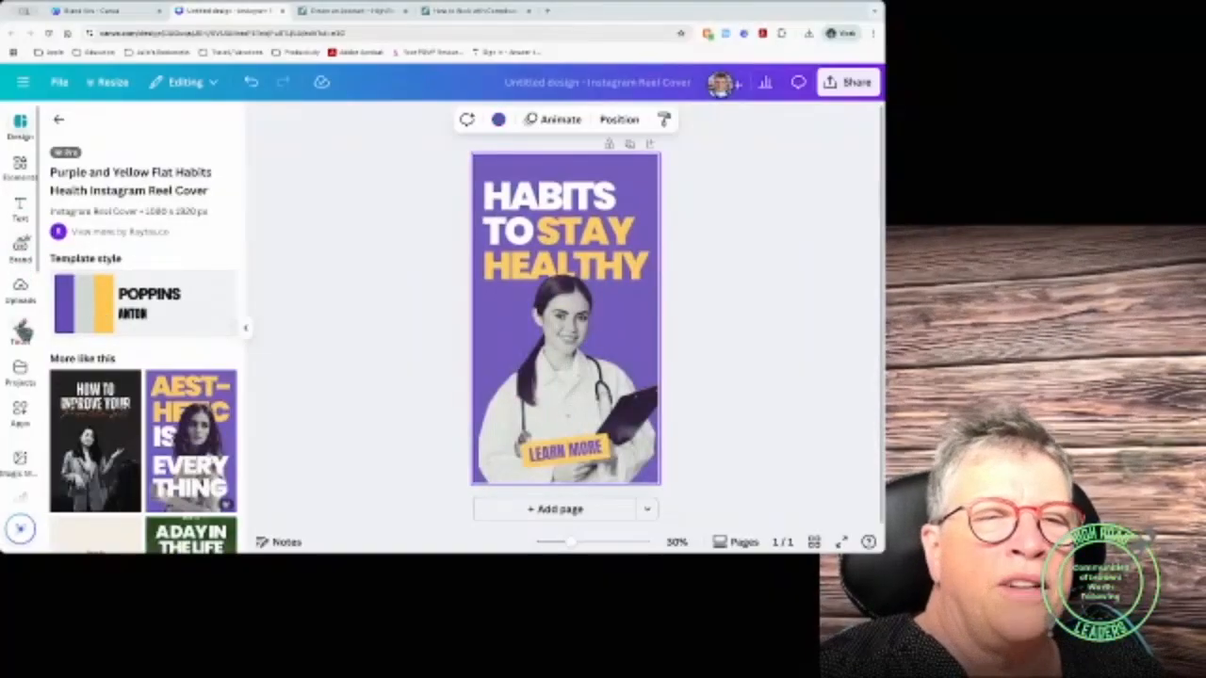
# Step: Search the uploaded images for 'ai' to find the man's photo
pyautogui.click(21, 289)
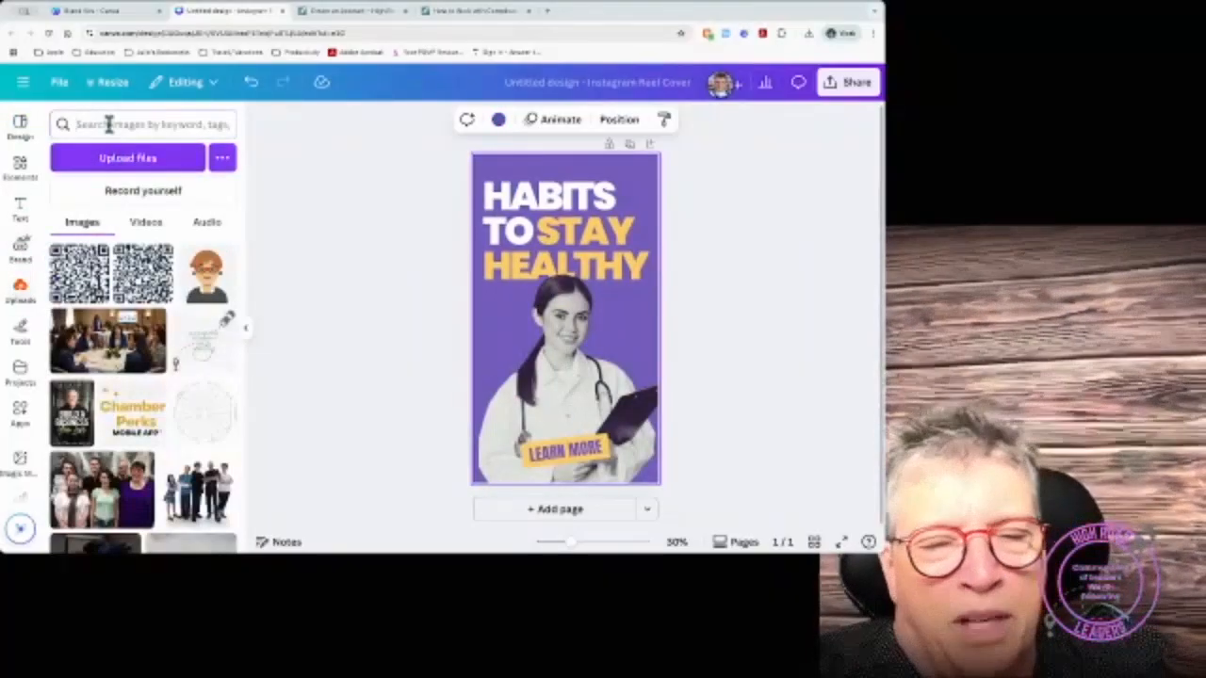
pyautogui.click(108, 124)
pyautogui.write('ai')
pyautogui.press('Return')
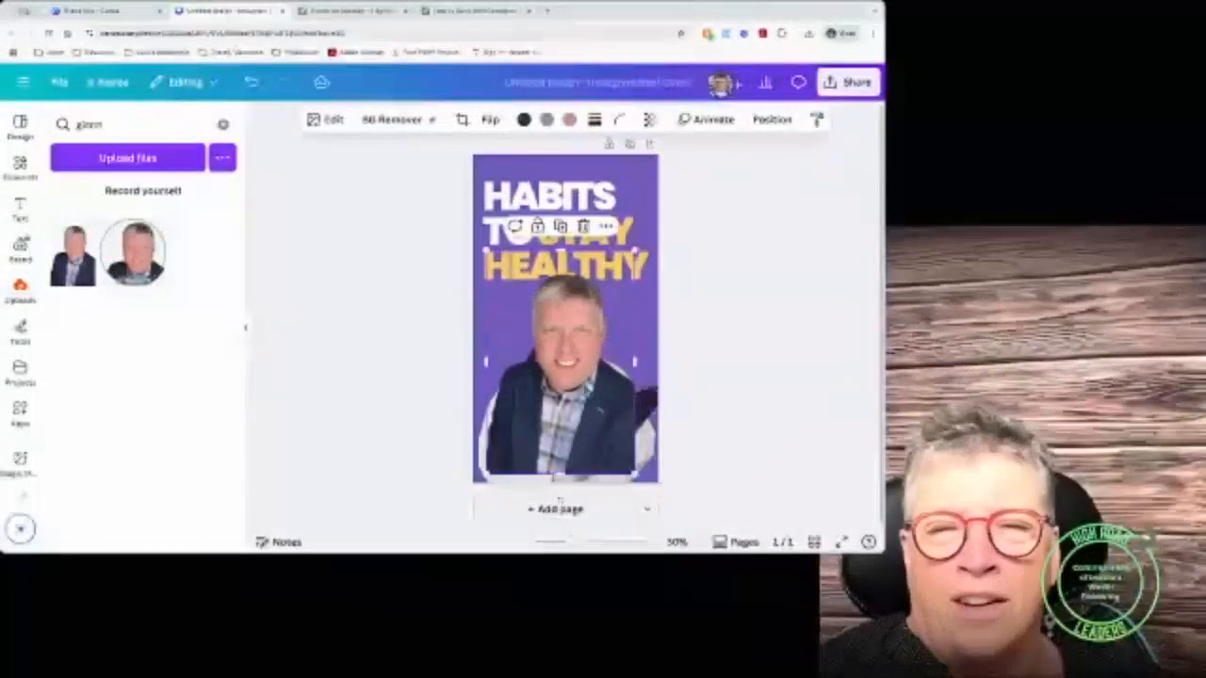
# Step: Undo and redo the man's photo change, keeping its larger placement over the title
pyautogui.click(654, 455)
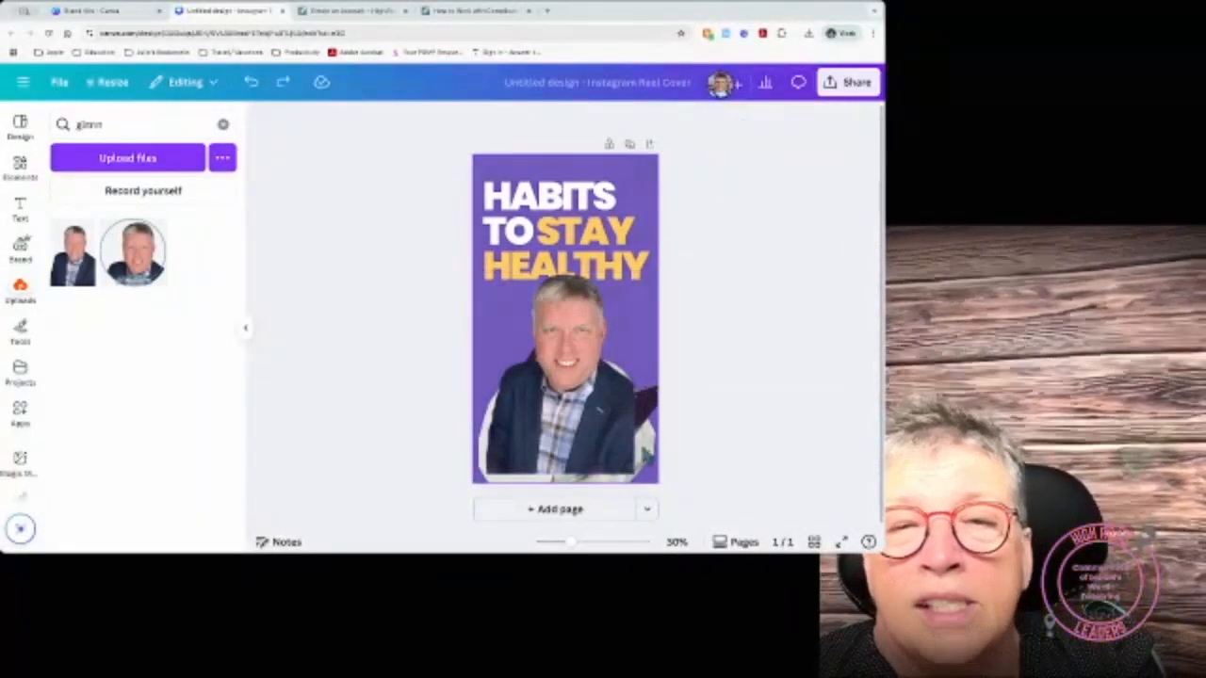
pyautogui.hotkey('ctrl', 'z')
pyautogui.hotkey('ctrl', 'shift', 'z')
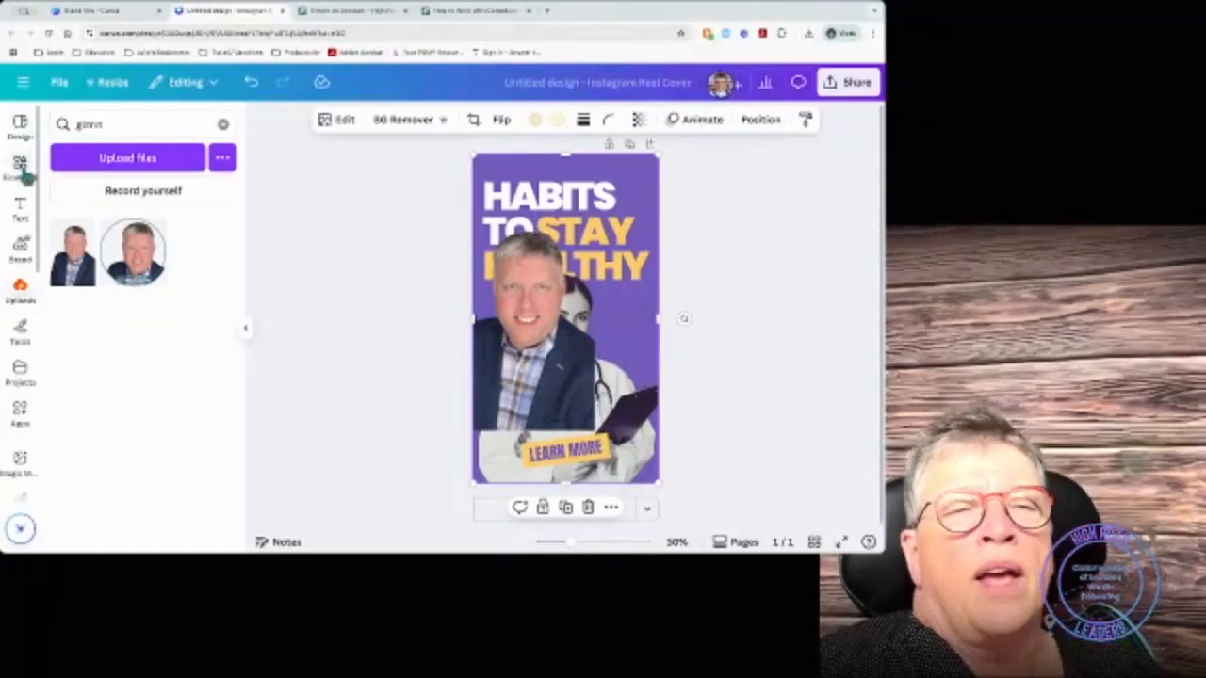
# Step: Review the current template's details, then browse the graphic elements library
pyautogui.click(20, 125)
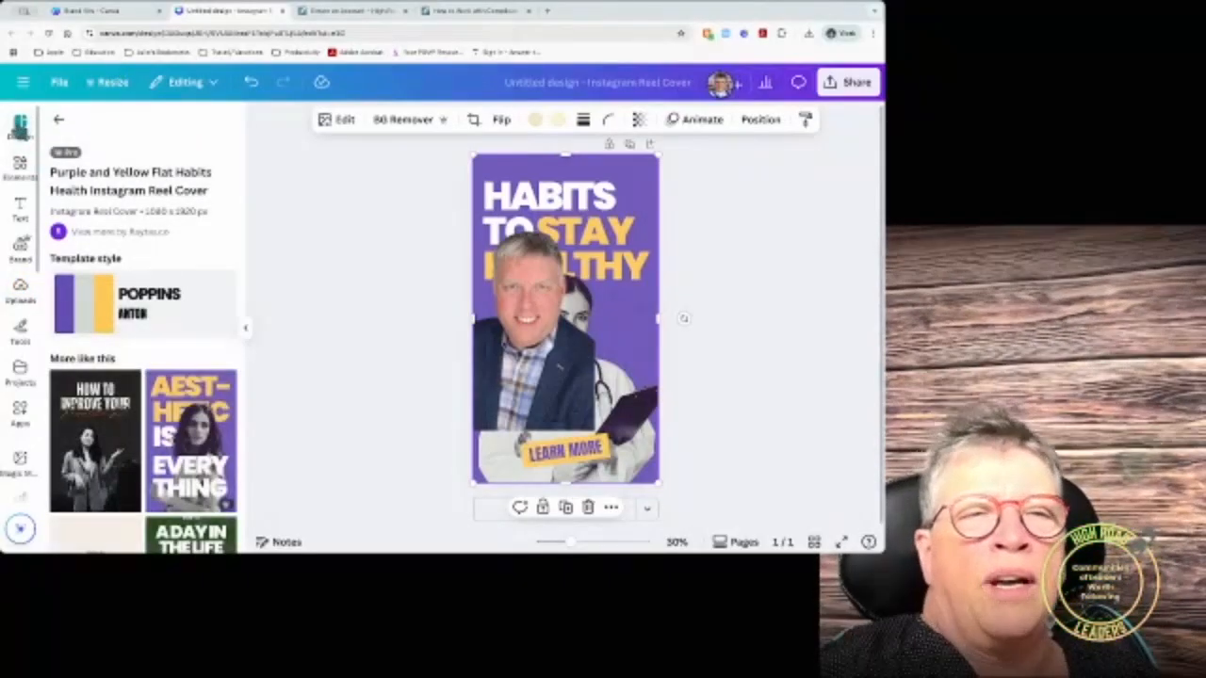
pyautogui.click(58, 120)
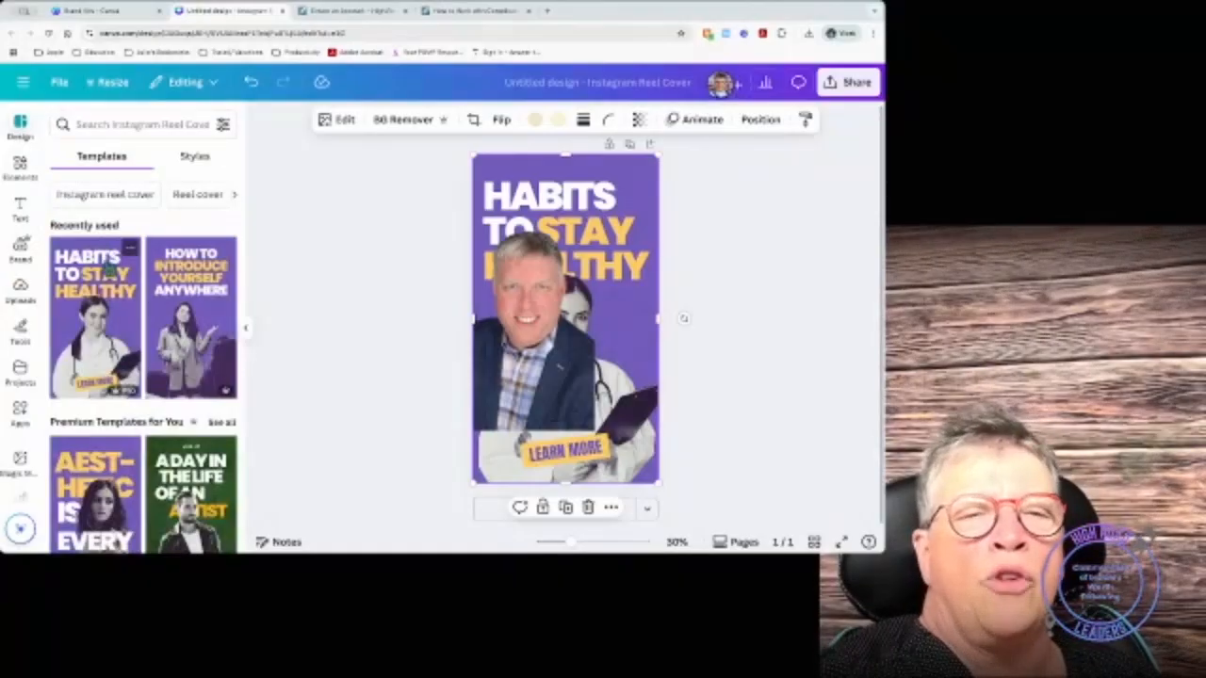
pyautogui.scroll(-5, 132, 283)
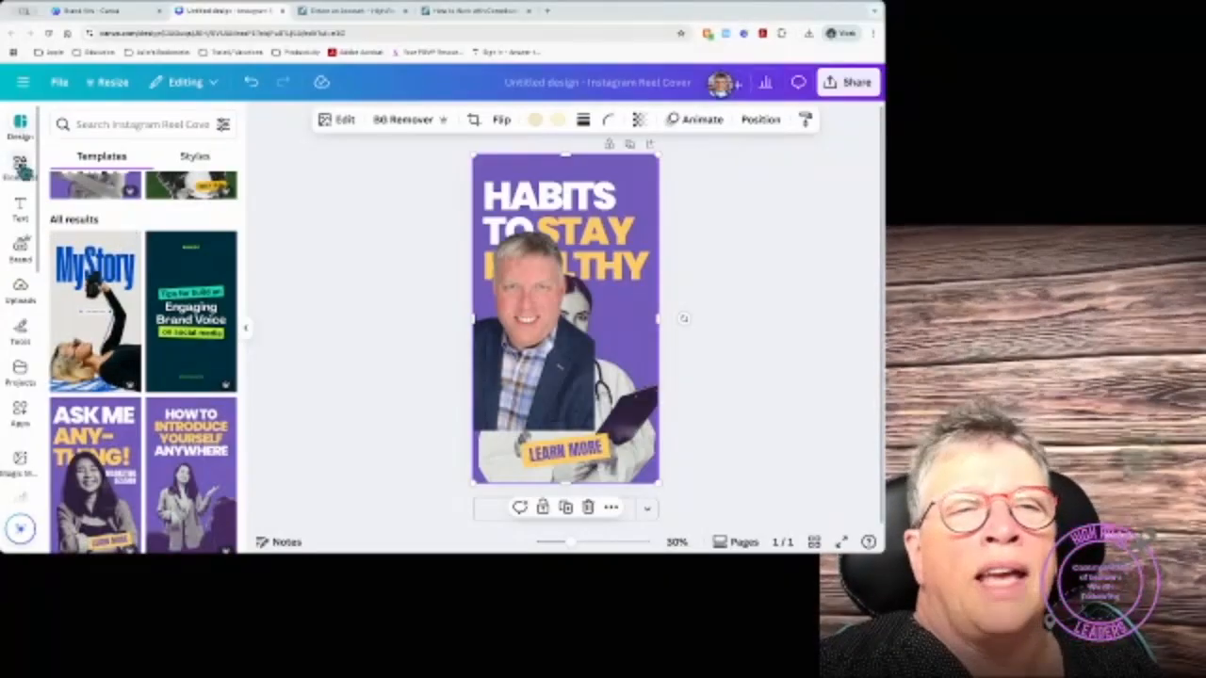
pyautogui.click(20, 165)
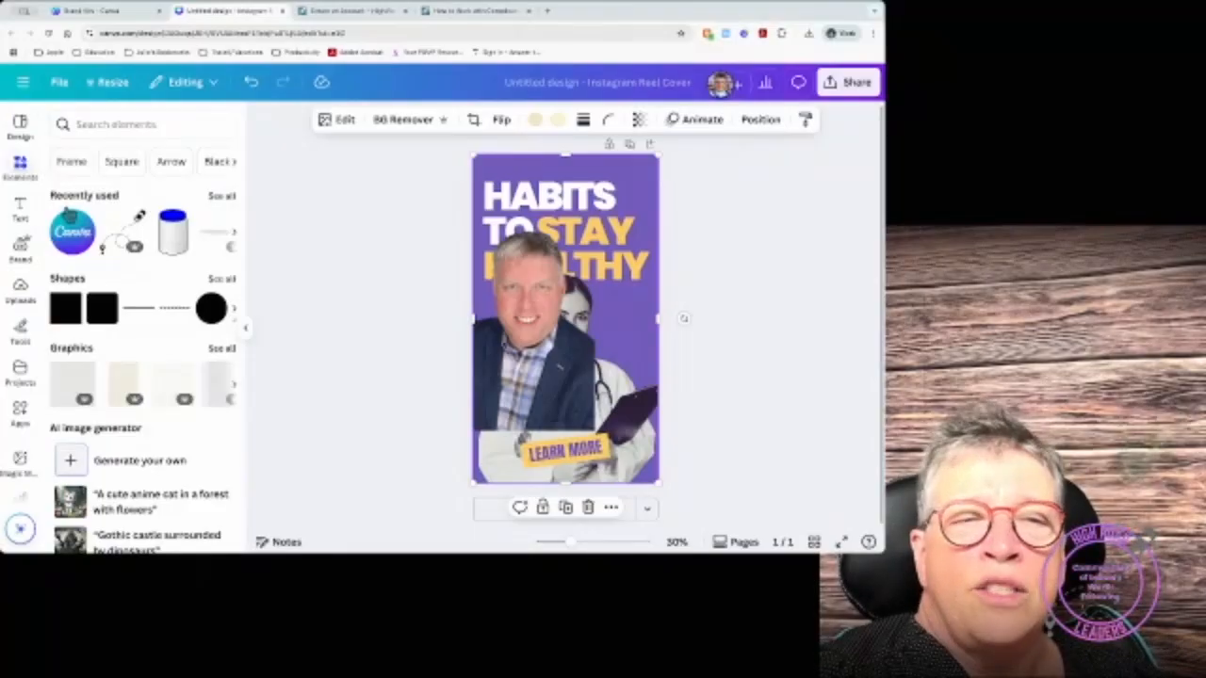
pyautogui.scroll(-1, 66, 372)
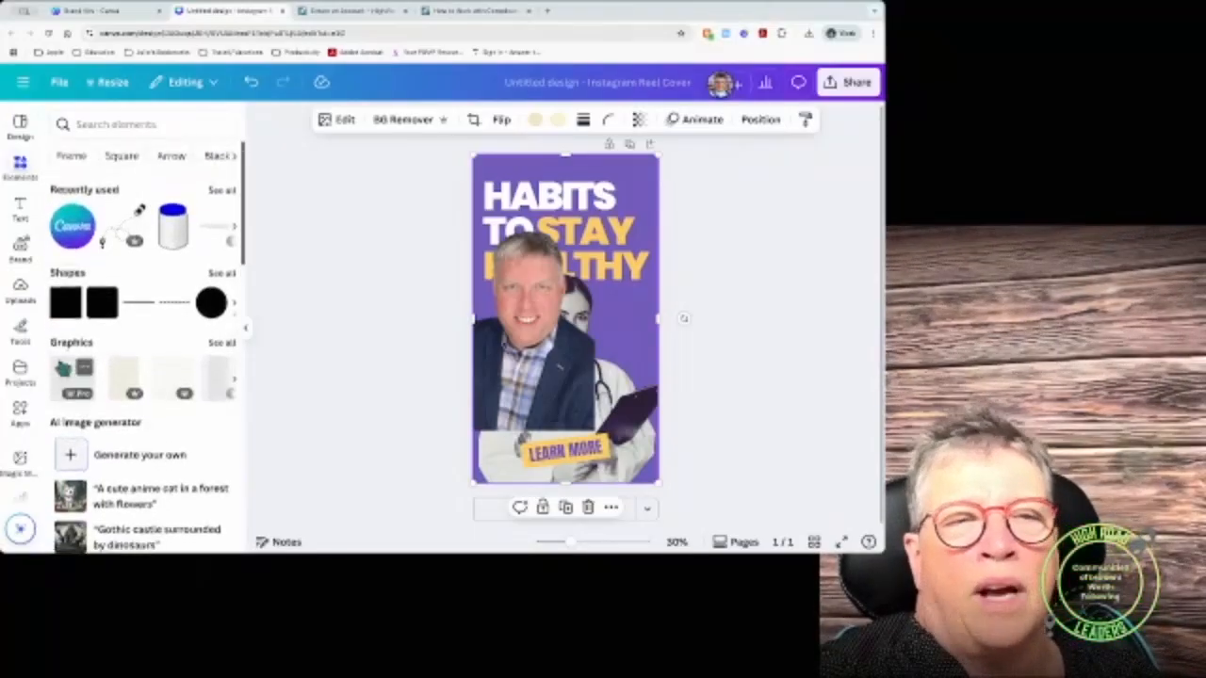
pyautogui.scroll(1, 62, 368)
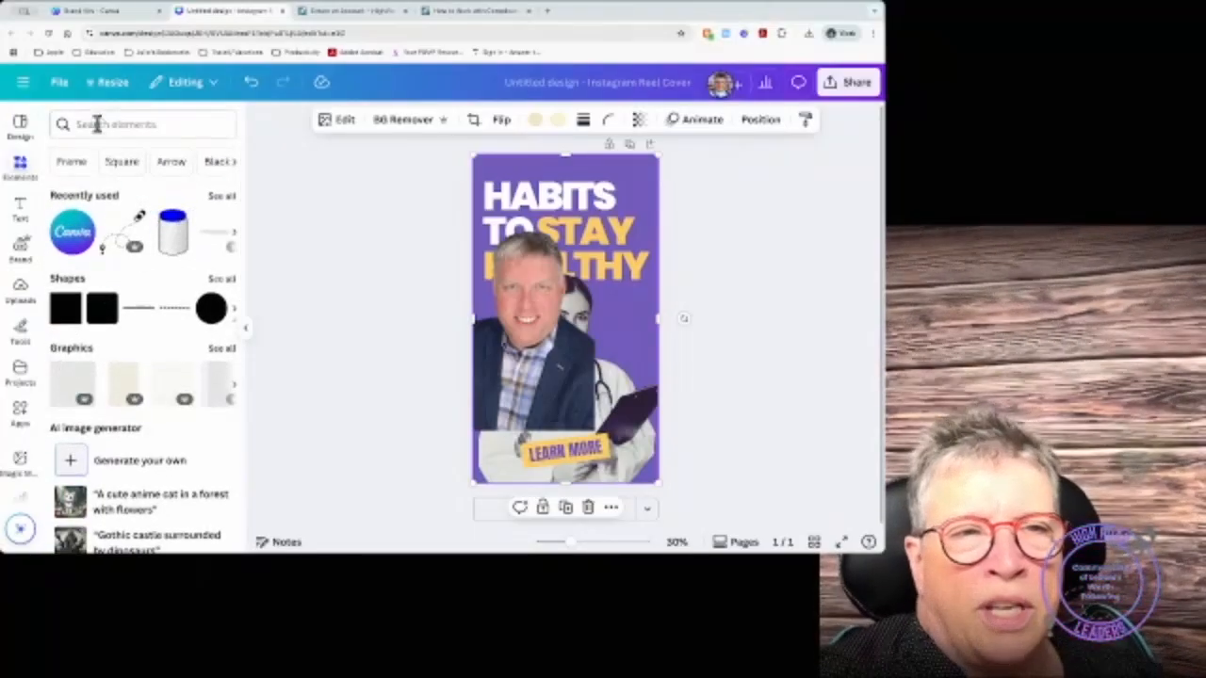
# Step: Search elements for 'teacher' and add the black pointing teacher silhouette graphic
pyautogui.click(89, 124)
pyautogui.write('teacher')
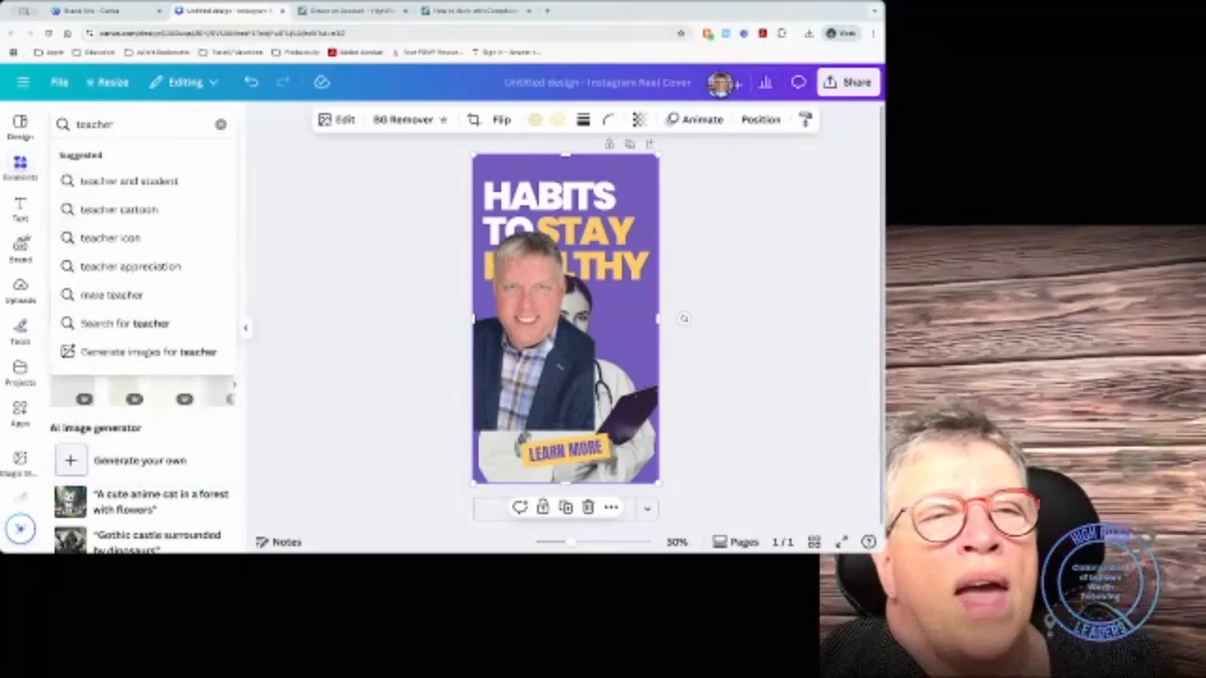
pyautogui.press('Return')
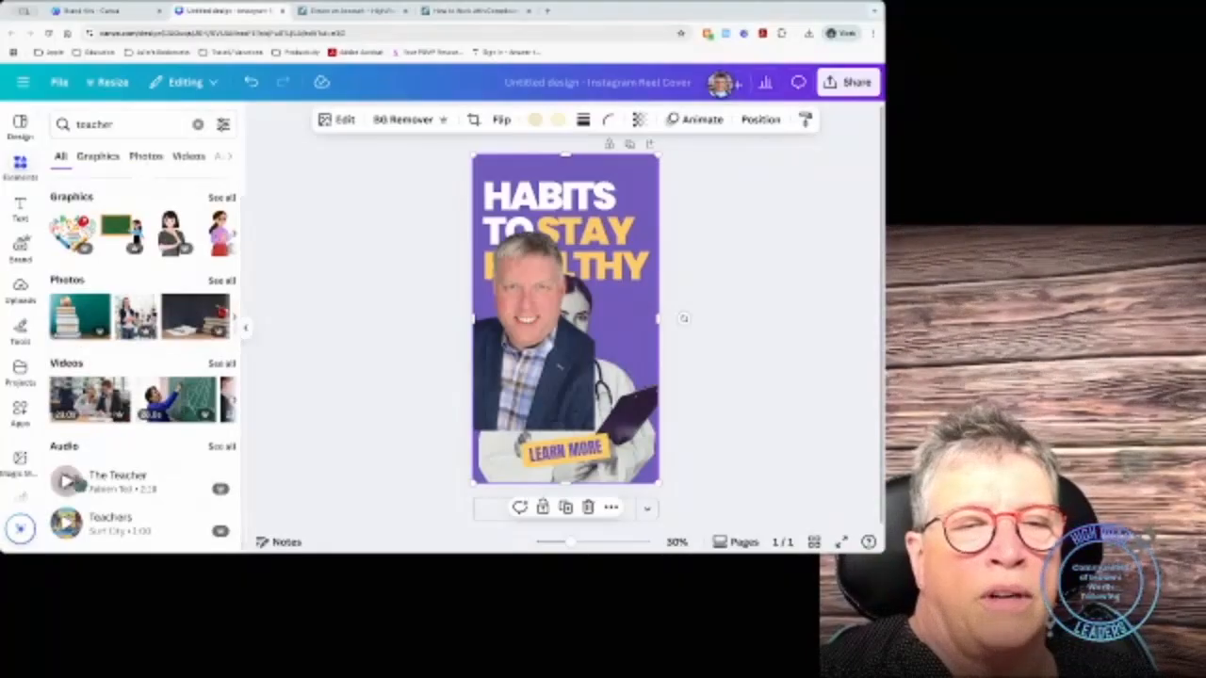
pyautogui.scroll(1, 108, 375)
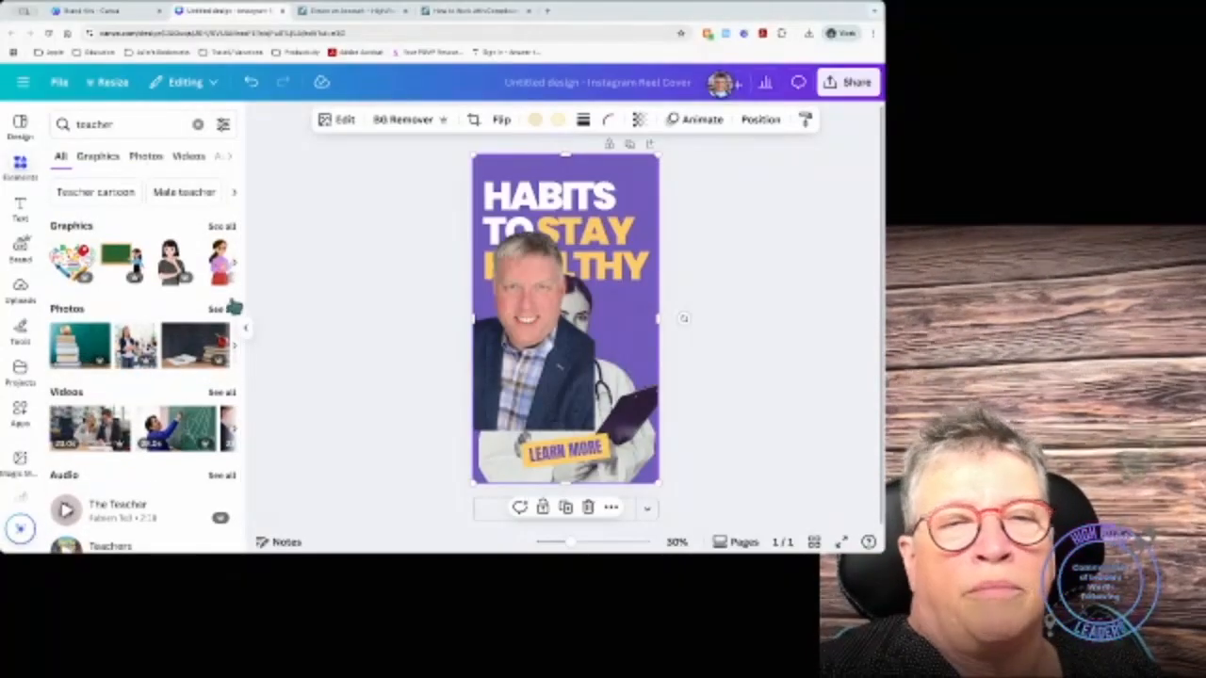
pyautogui.click(221, 227)
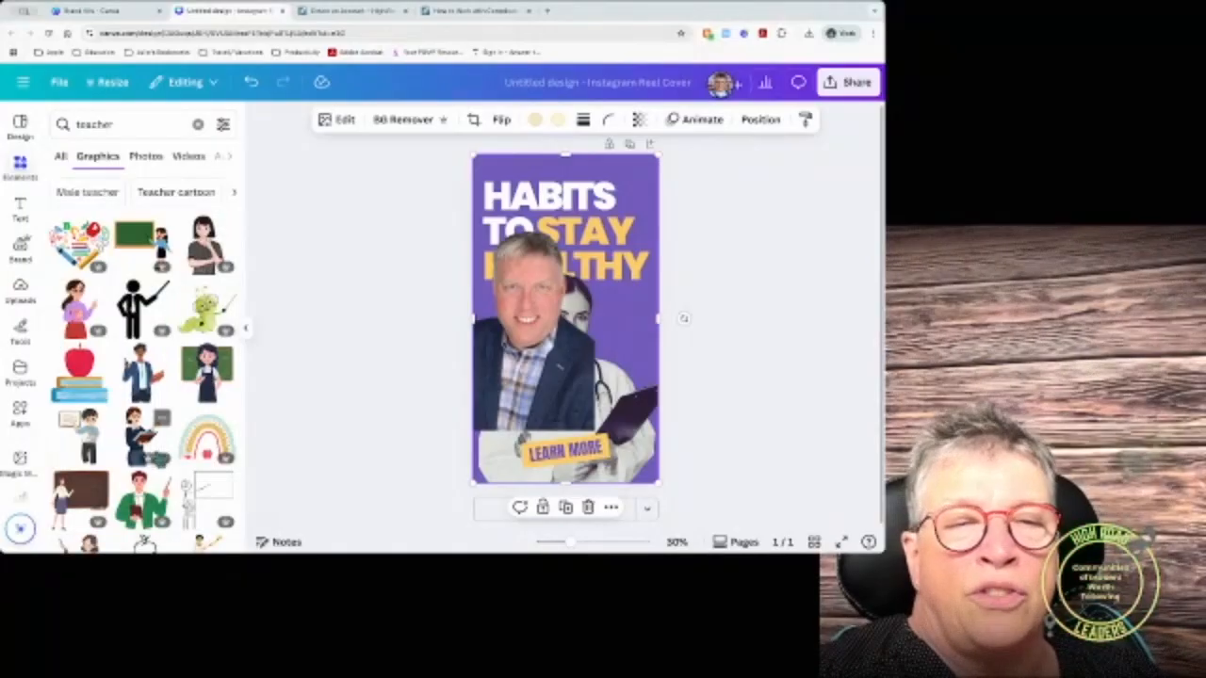
pyautogui.click(139, 306)
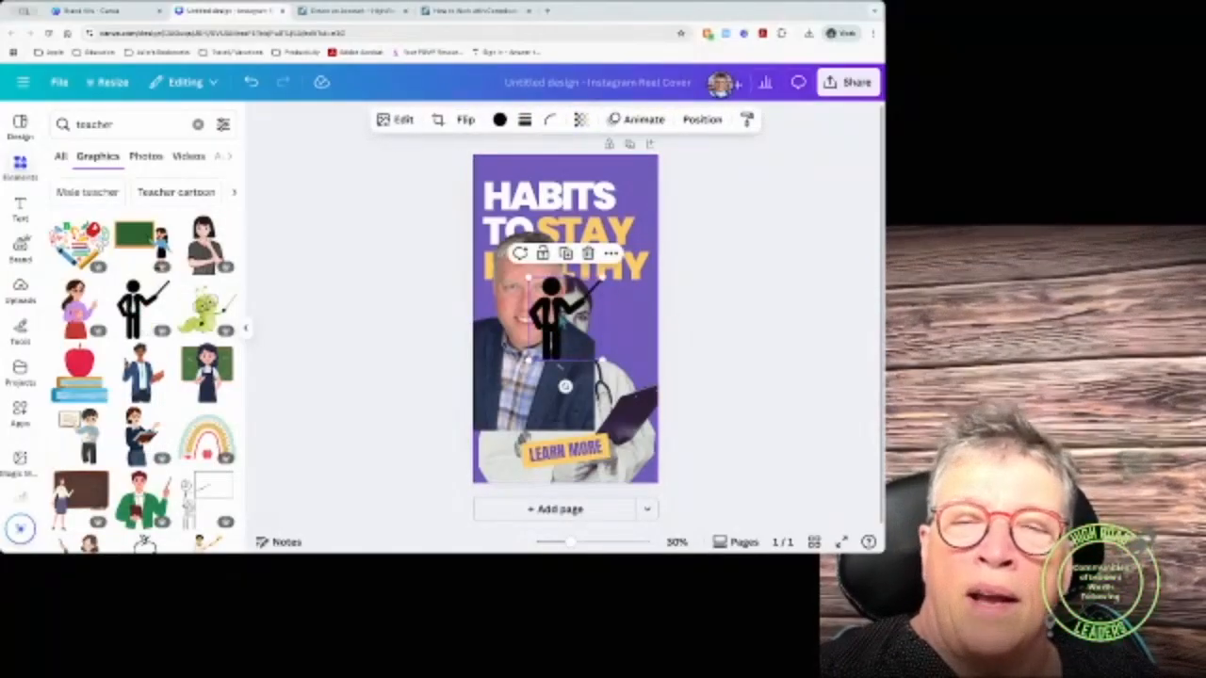
# Step: Move the teacher silhouette to the cover's right edge and recolour it cyan
pyautogui.moveTo(556, 311); pyautogui.dragTo(618, 318)
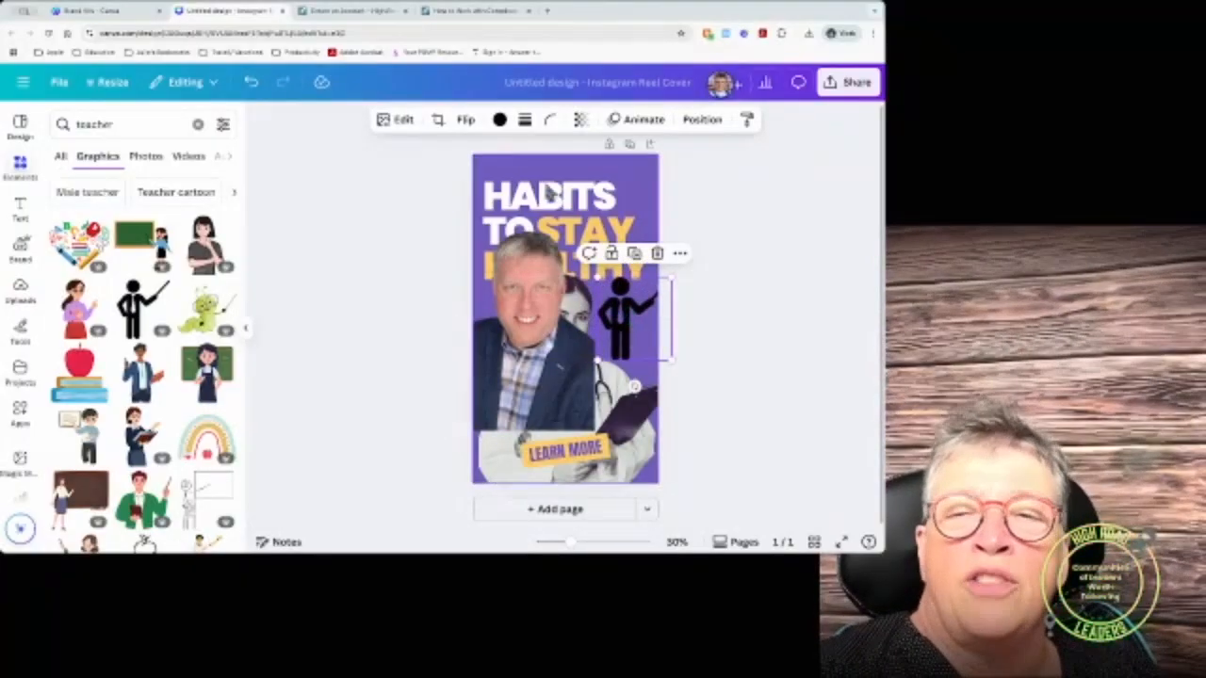
pyautogui.click(500, 121)
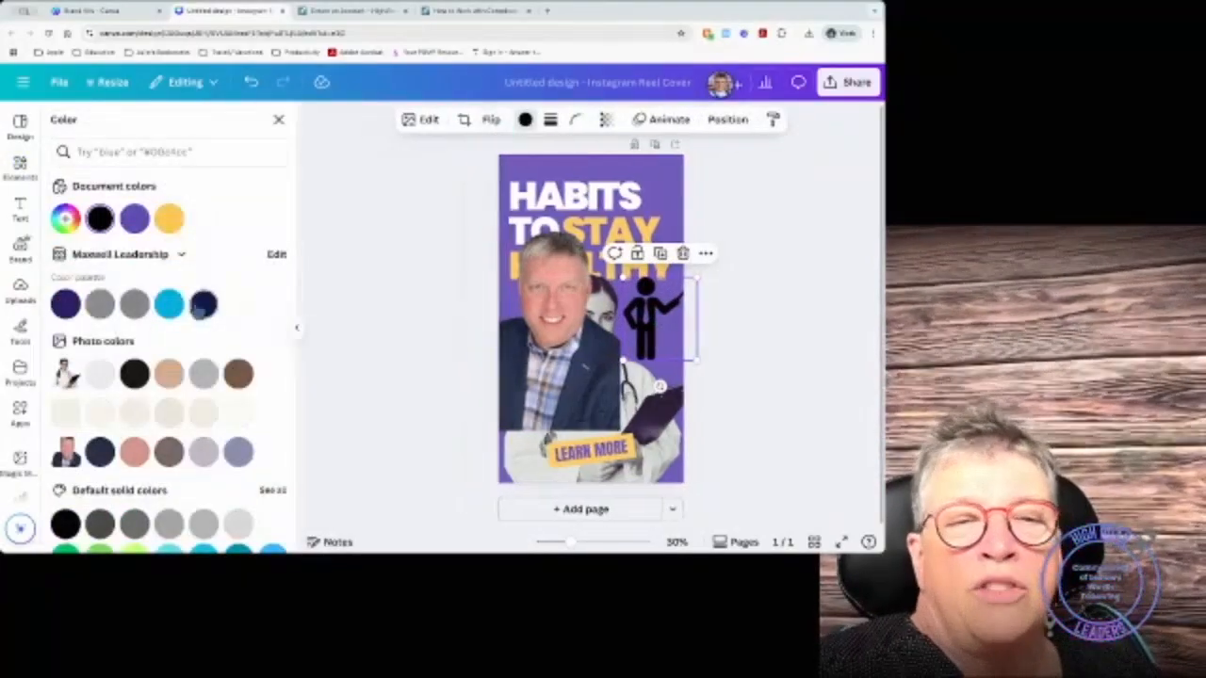
pyautogui.click(170, 305)
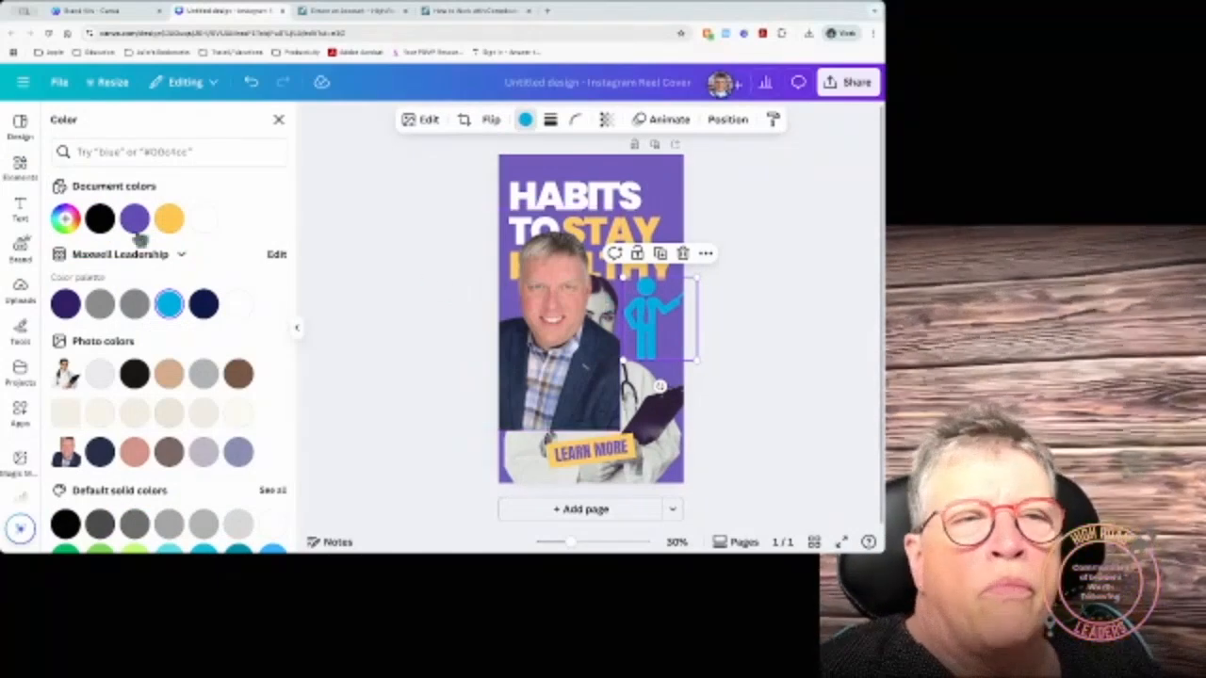
pyautogui.click(19, 166)
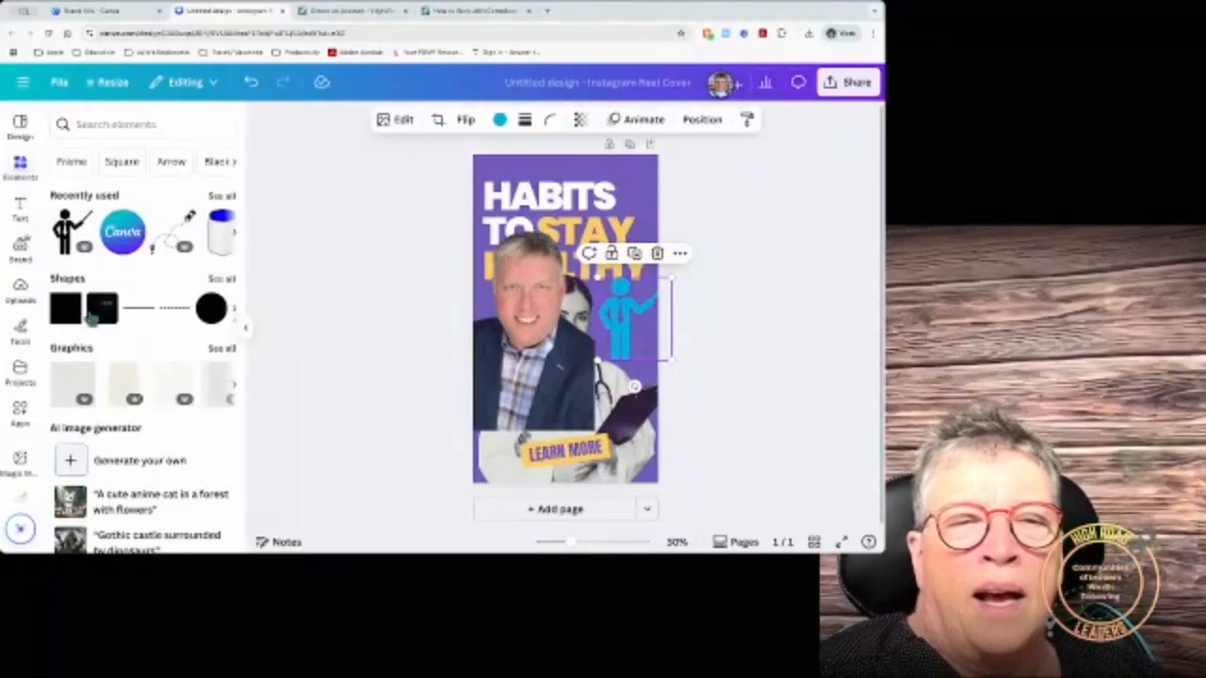
# Step: Add a dark navy badge shape from the full Shapes list to the cover
pyautogui.click(221, 281)
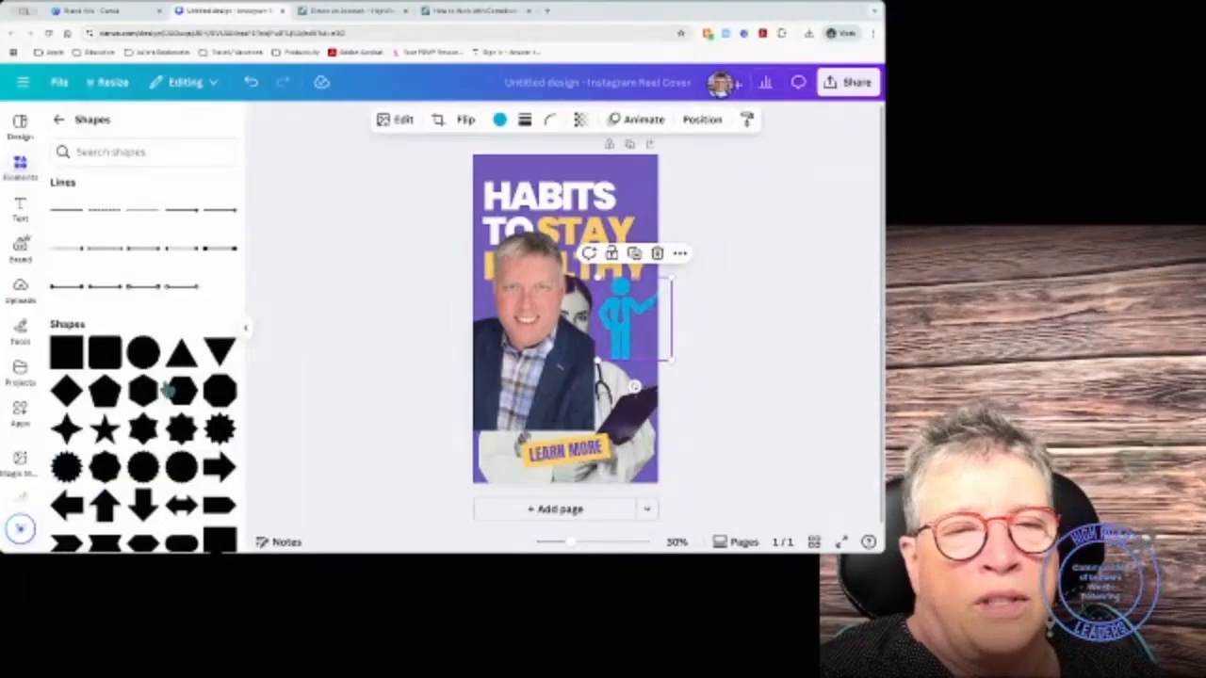
pyautogui.scroll(-3, 164, 388)
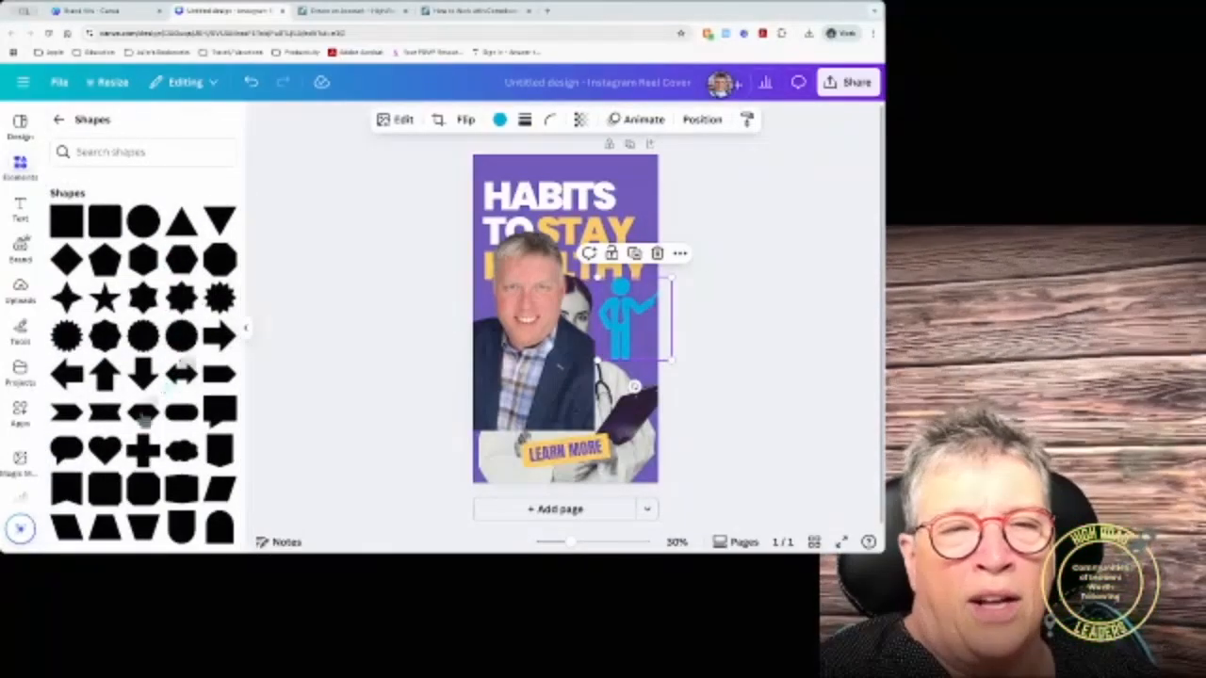
pyautogui.scroll(3, 144, 466)
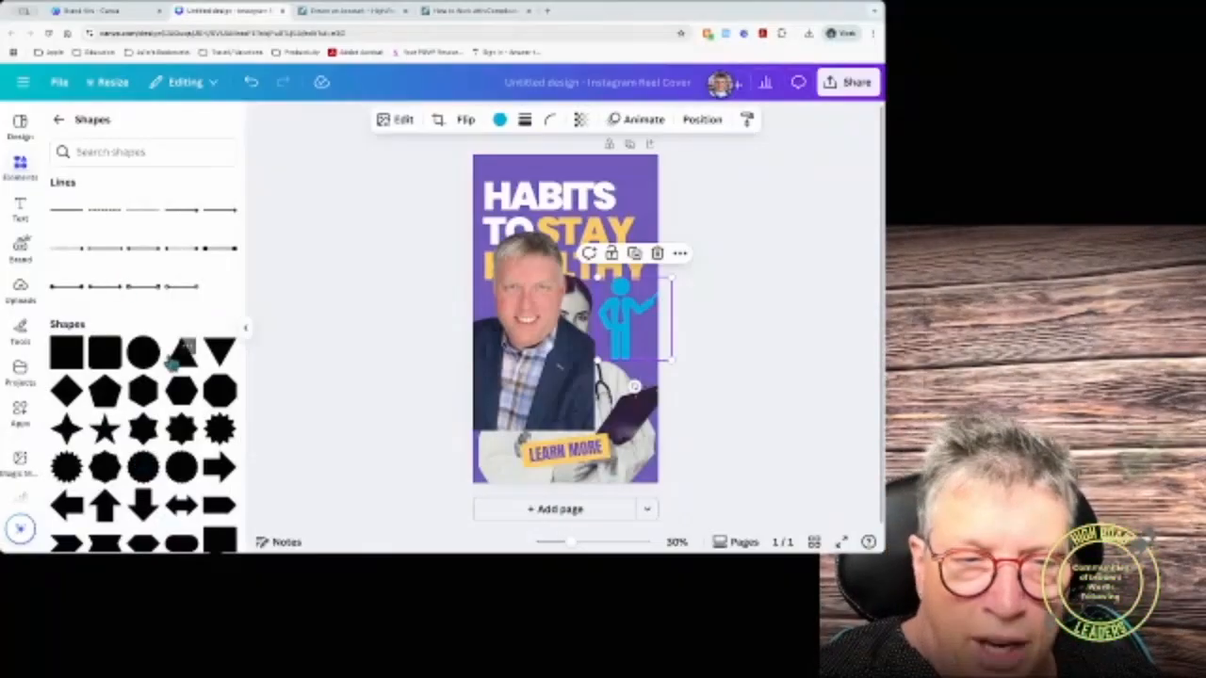
pyautogui.click(143, 467)
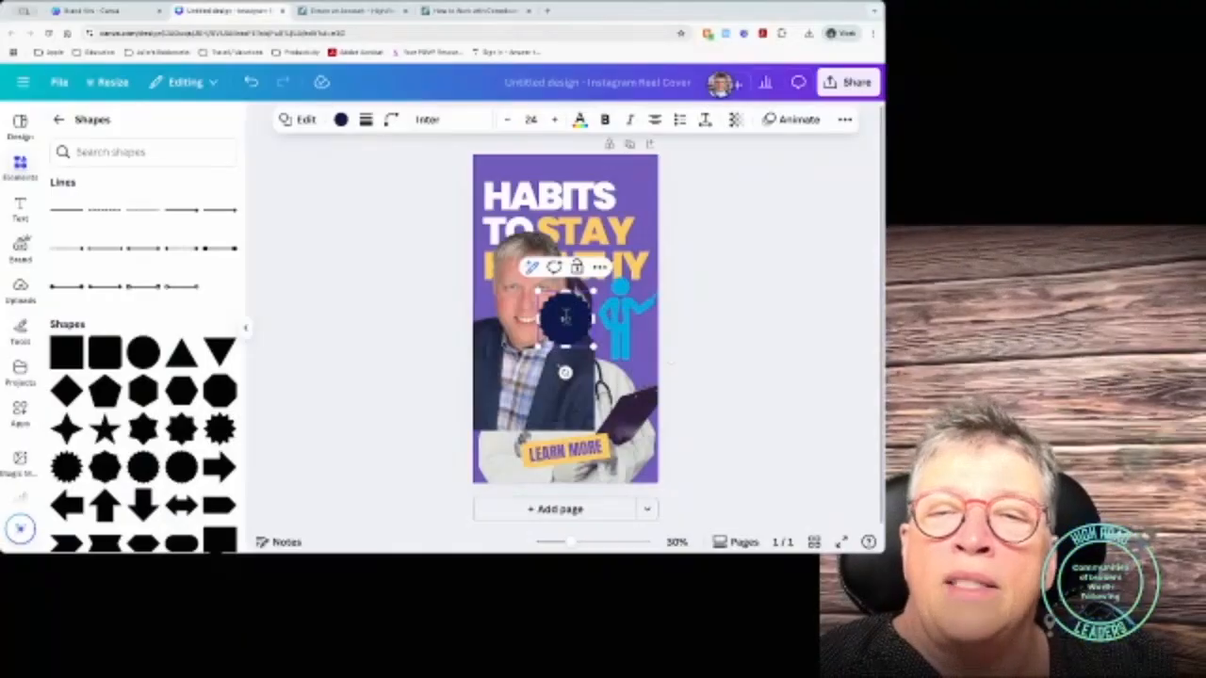
# Step: Set the $50 badge text to League Spartan size 120 and enlarge its box
pyautogui.click(450, 119)
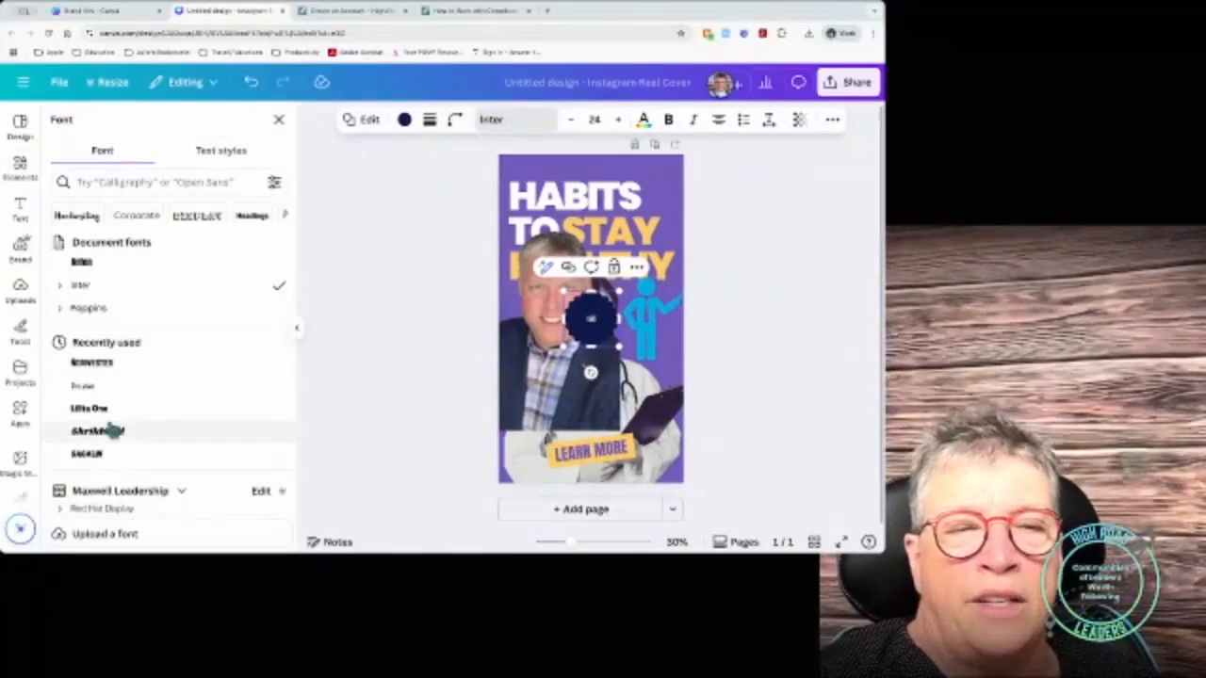
pyautogui.scroll(-5, 109, 426)
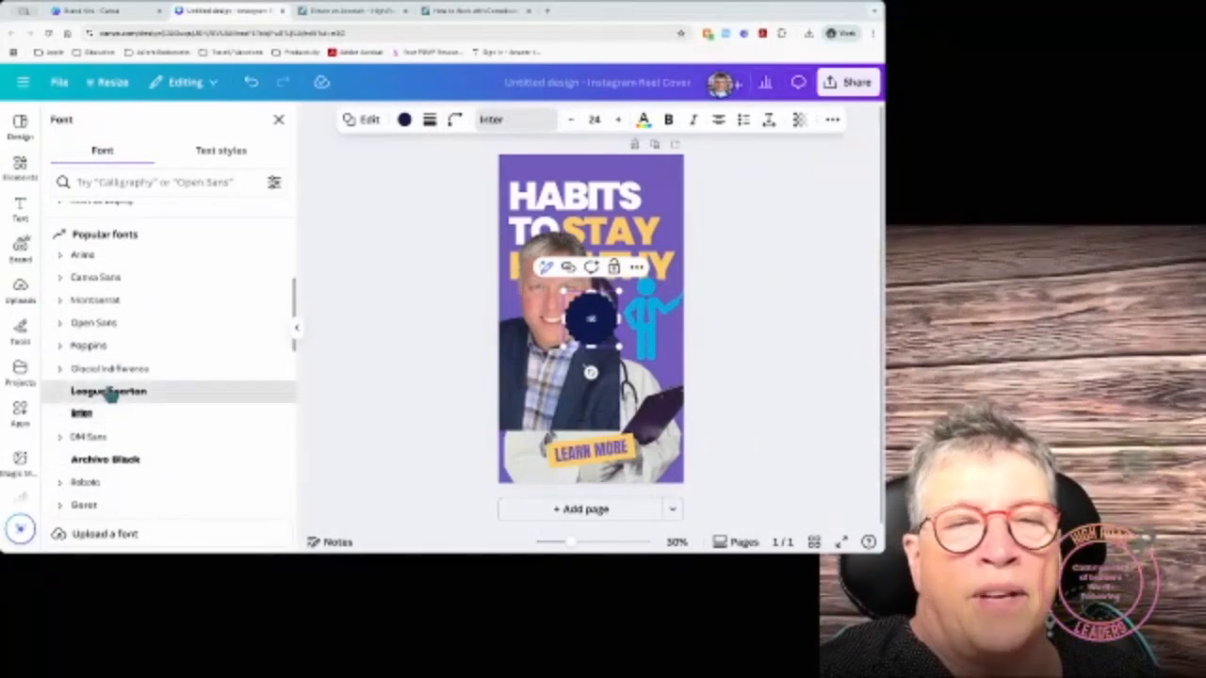
pyautogui.click(109, 391)
pyautogui.scroll(-5, 584, 395)
pyautogui.click(584, 420)
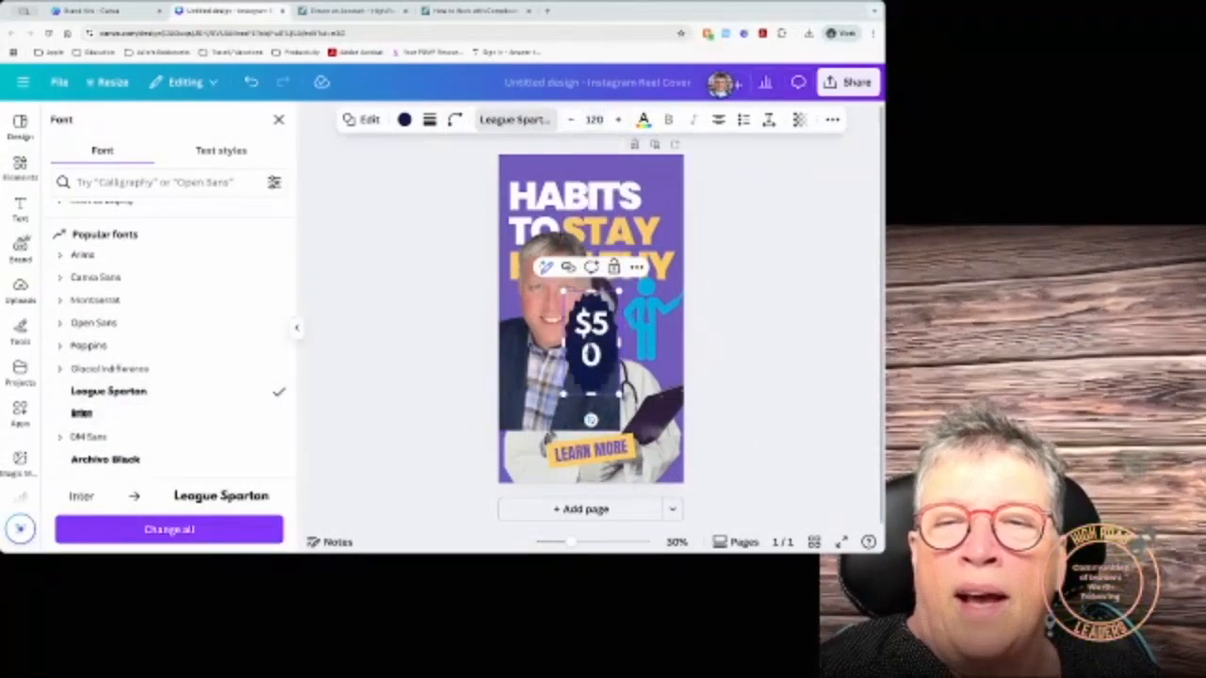
pyautogui.moveTo(614, 338); pyautogui.dragTo(660, 343)
pyautogui.moveTo(611, 312); pyautogui.dragTo(612, 289)
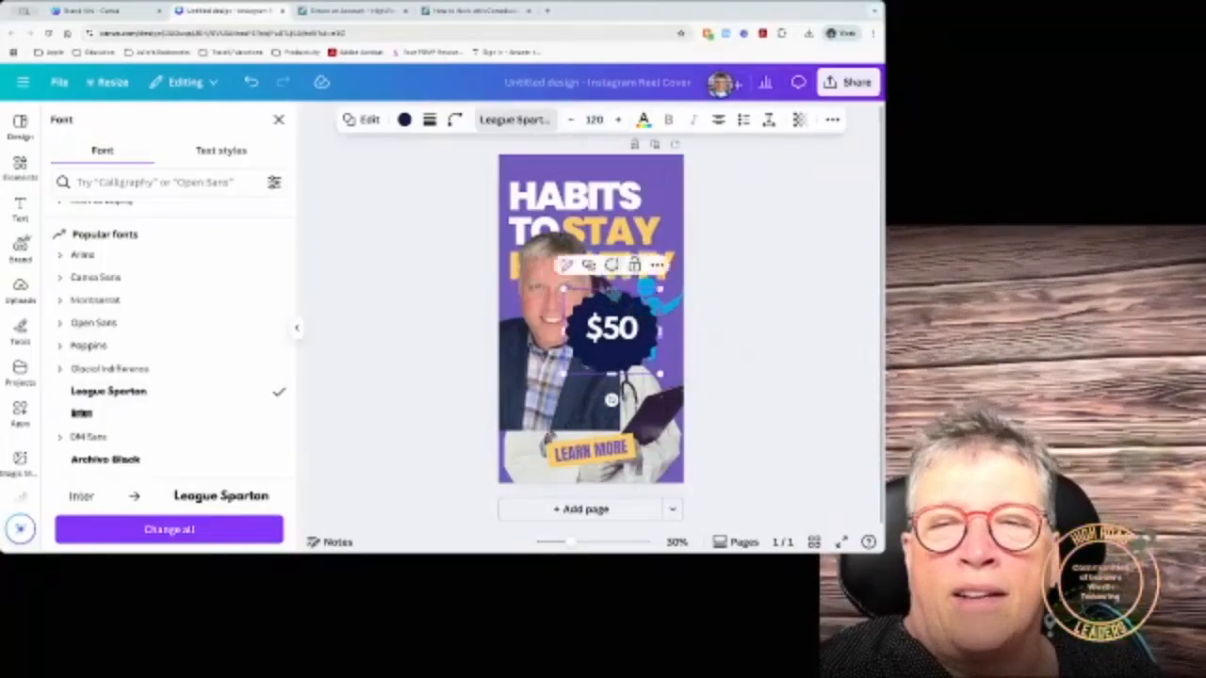
pyautogui.click(279, 119)
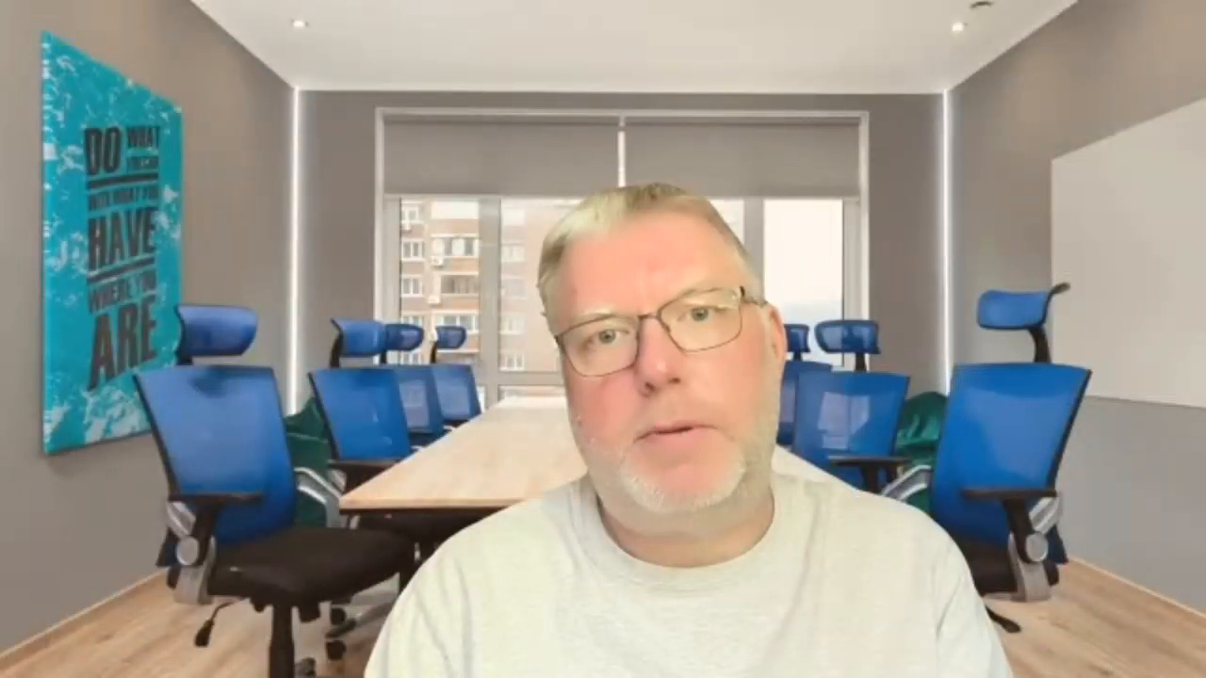
# Step: Show the Text panel with its heading and subheading styles
pyautogui.click(21, 209)
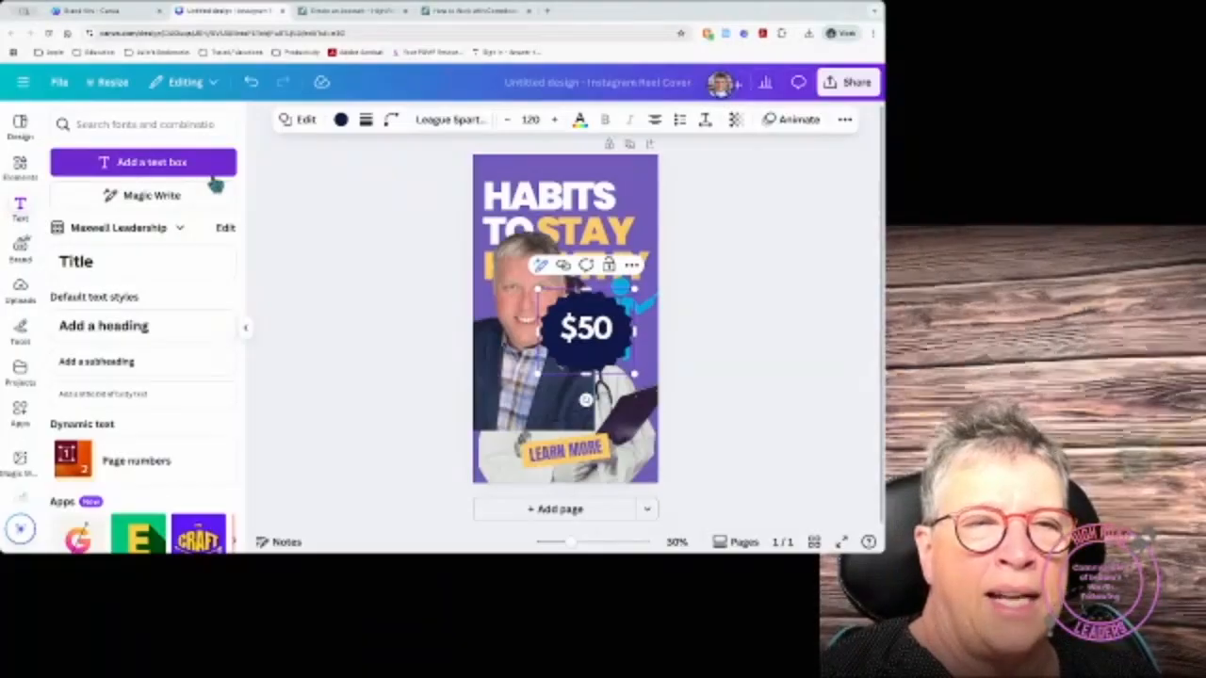
# Step: Switch the text styles to the High Road Leaders brand kit
pyautogui.click(116, 234)
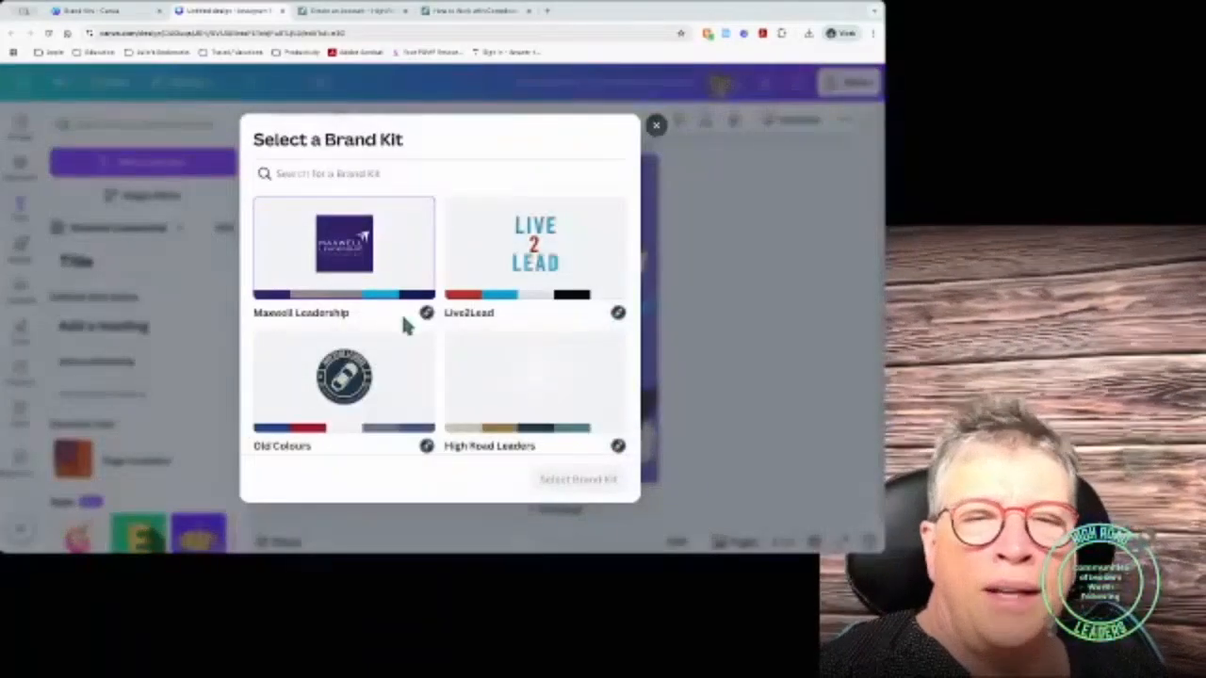
pyautogui.click(515, 381)
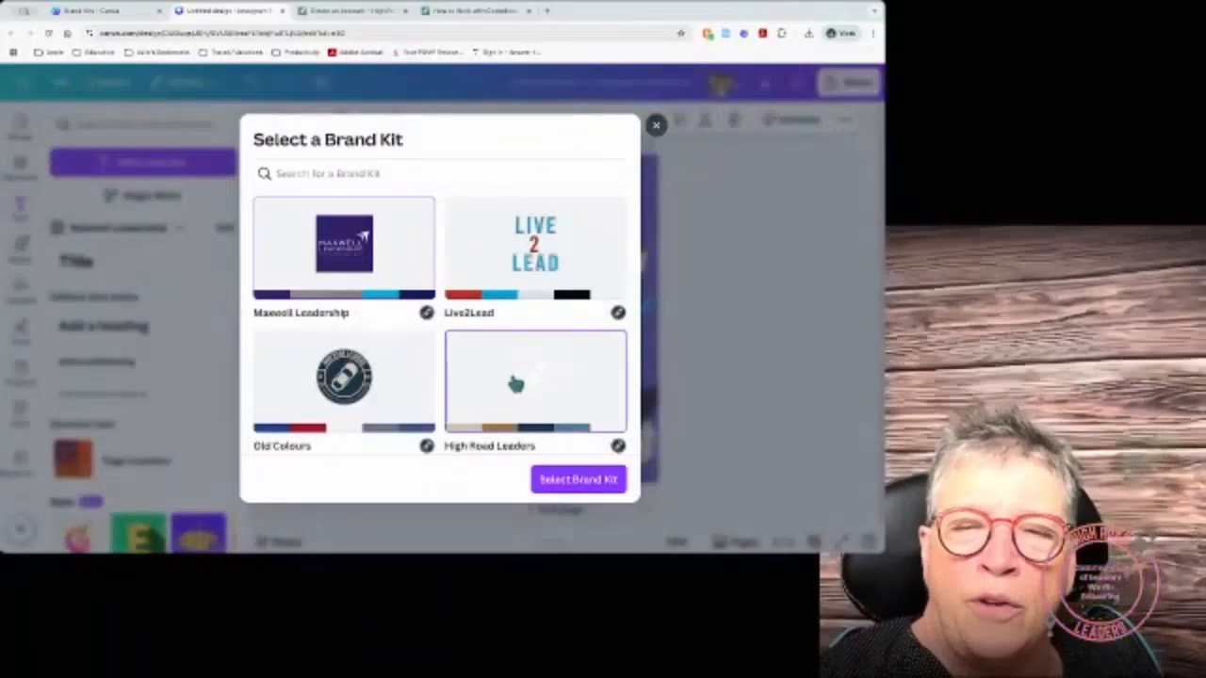
pyautogui.click(571, 485)
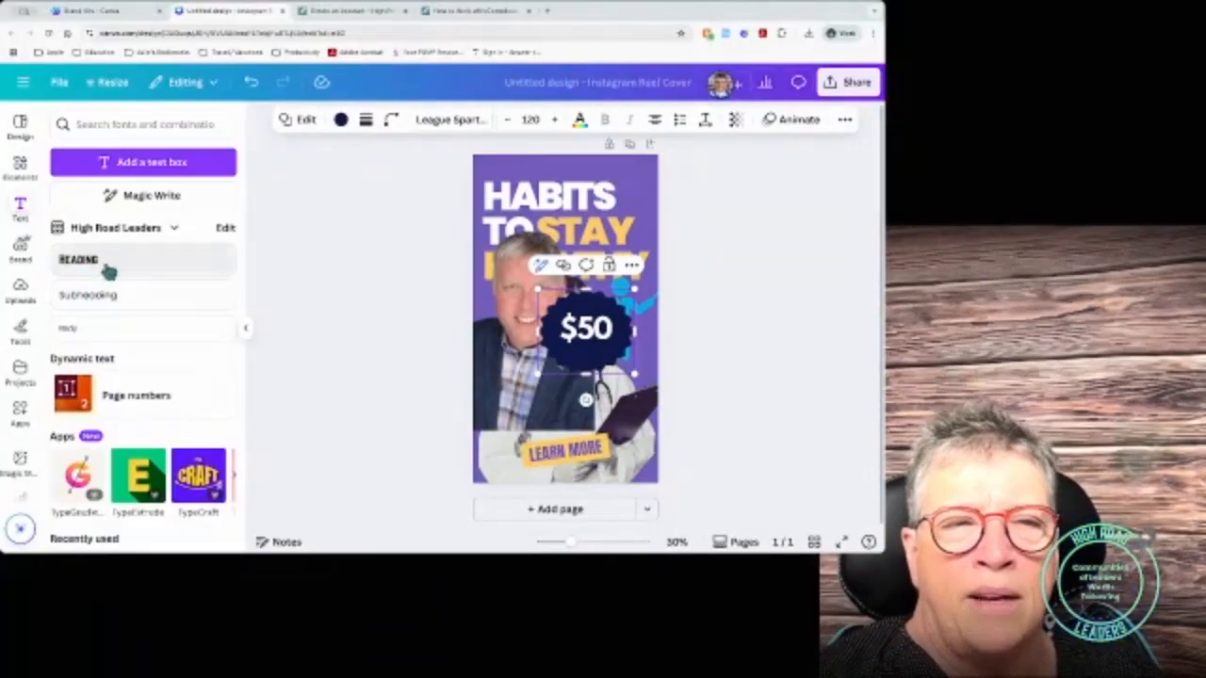
# Step: Add a trial brand heading under the $50 badge, then delete it
pyautogui.click(106, 268)
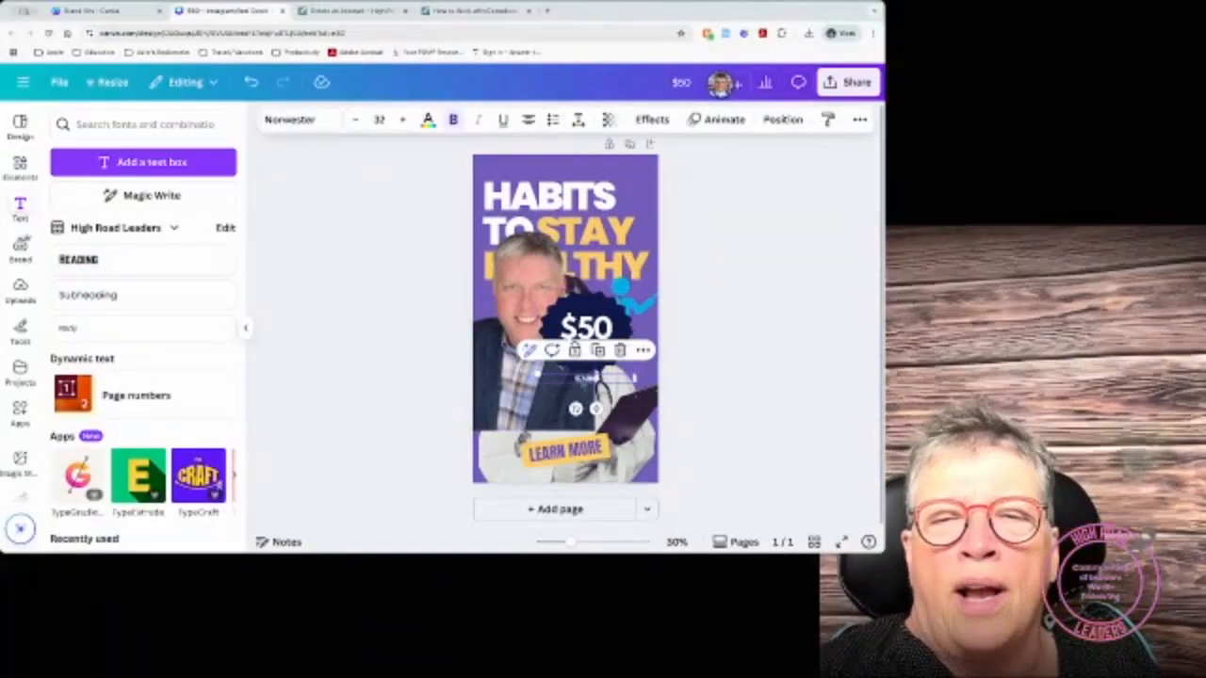
pyautogui.click(532, 386)
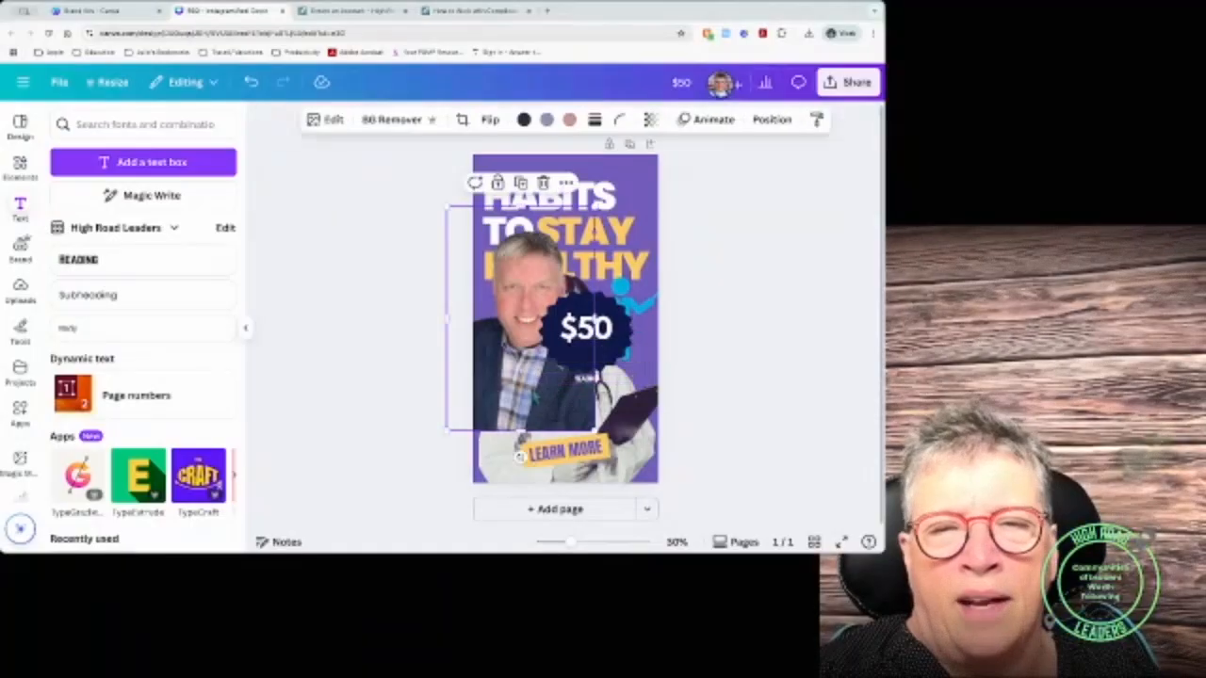
pyautogui.click(561, 377)
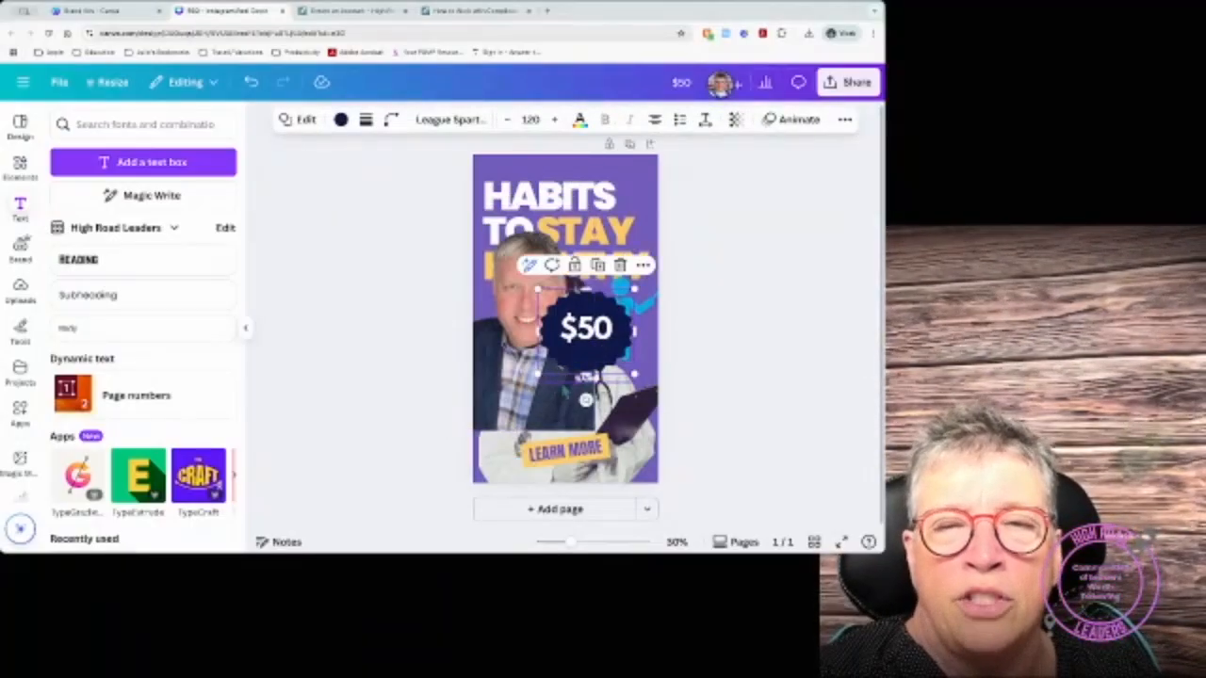
pyautogui.click(563, 381)
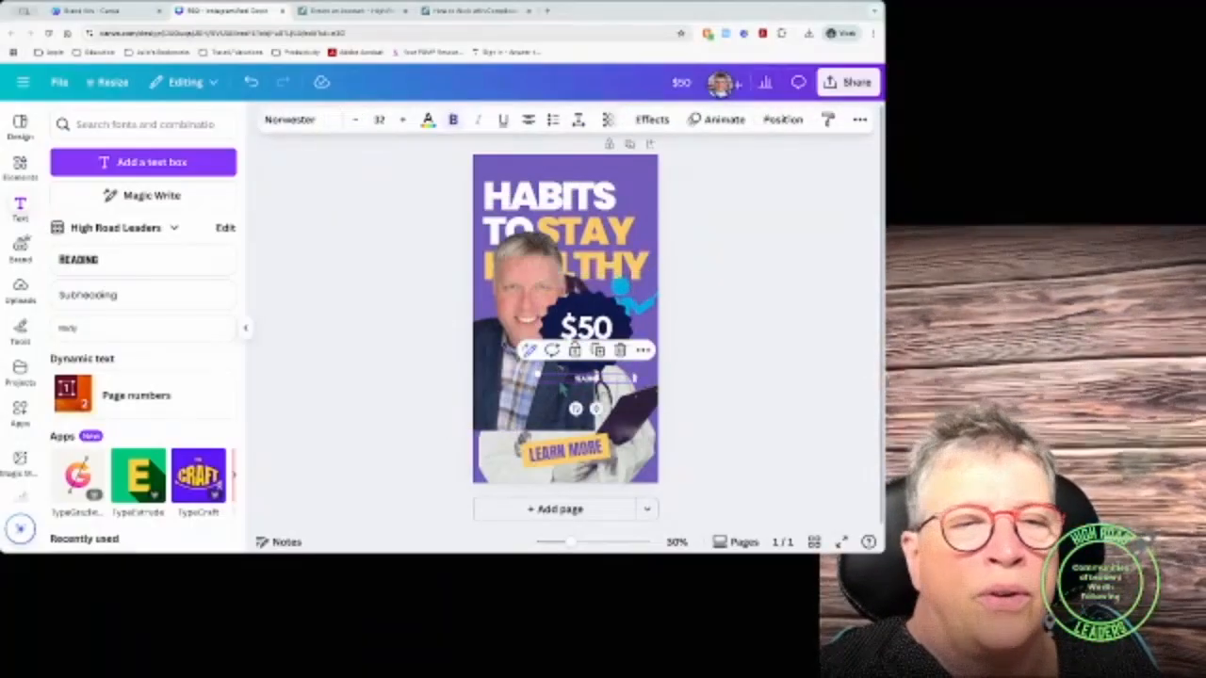
pyautogui.press('Delete')
# Step: Show the High Road Leaders brand kit's templates, logos, colour palette and fonts
pyautogui.scroll(-3, 162, 414)
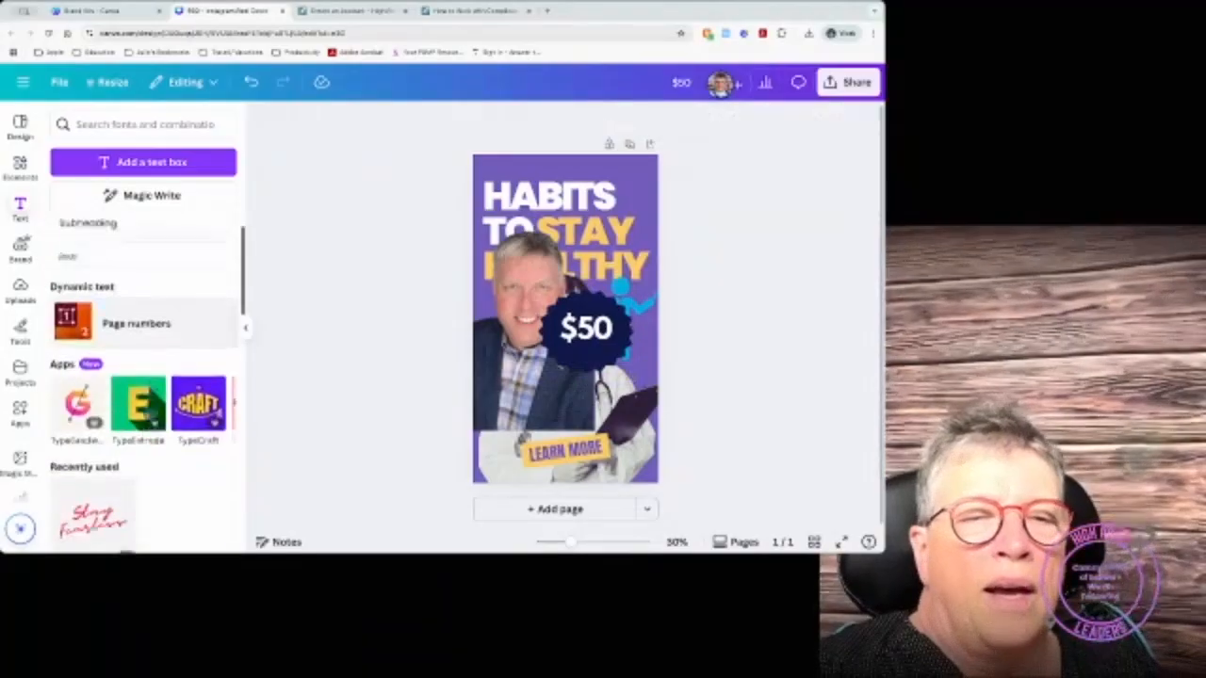
pyautogui.scroll(3, 151, 416)
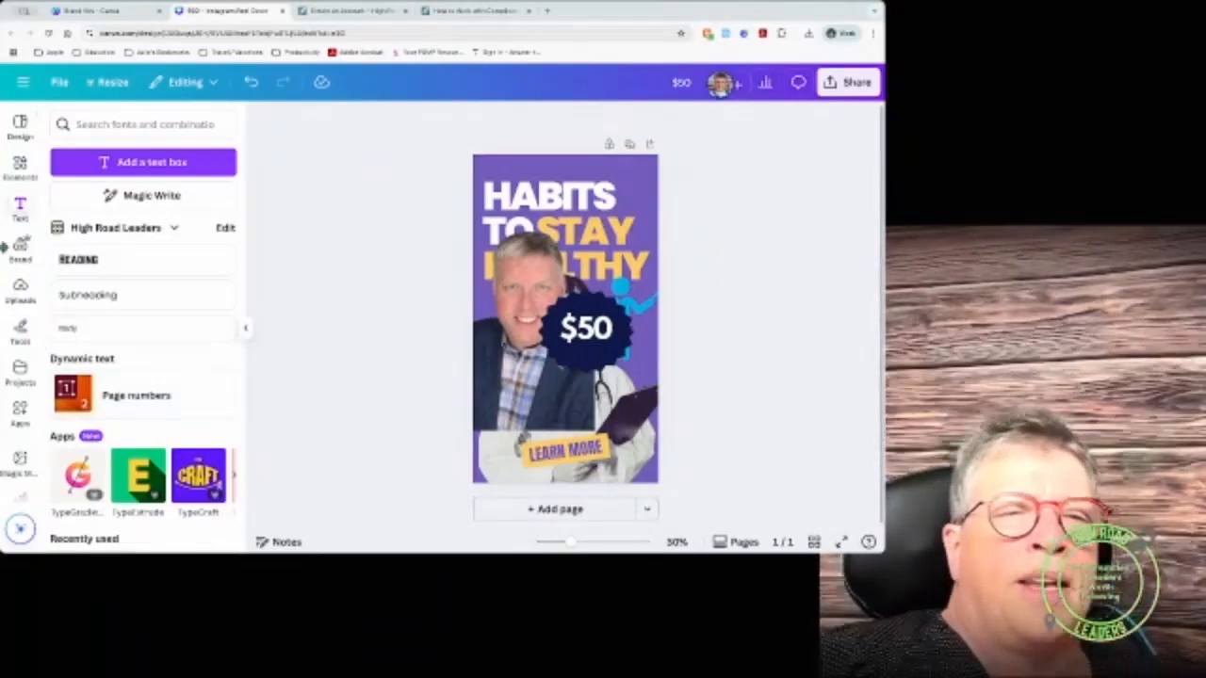
pyautogui.click(19, 249)
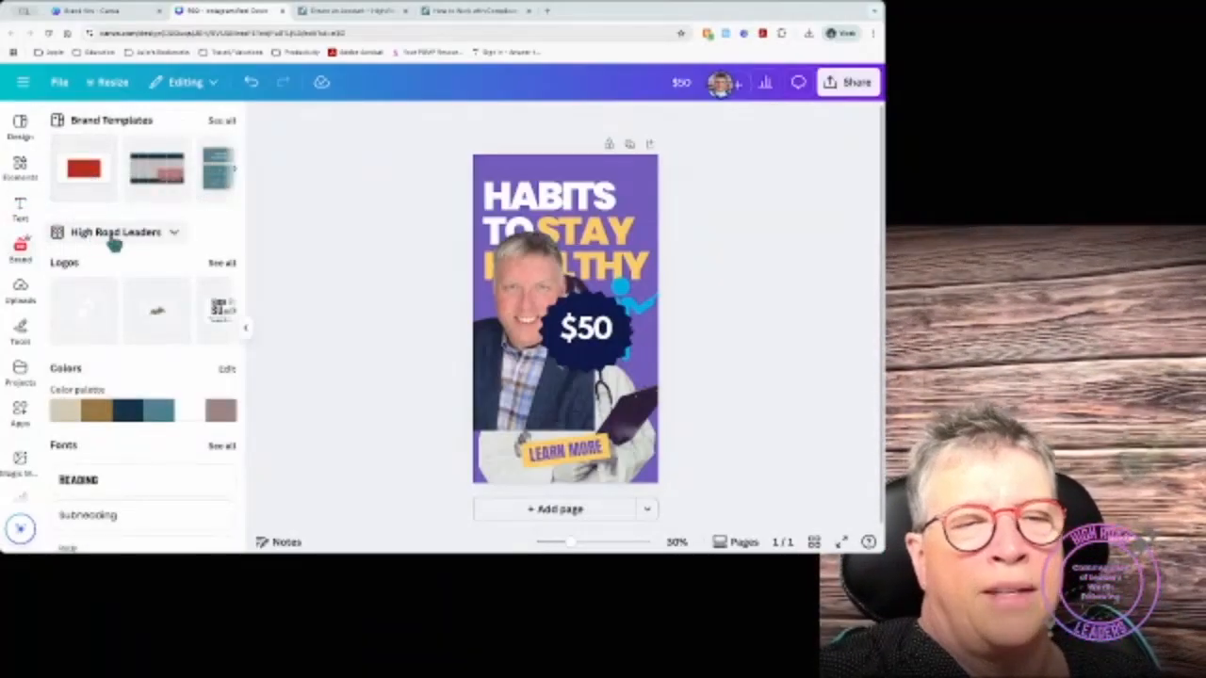
# Step: Browse the brand kit's photos and all of its graphics, then go back to the overview
pyautogui.scroll(-1, 92, 269)
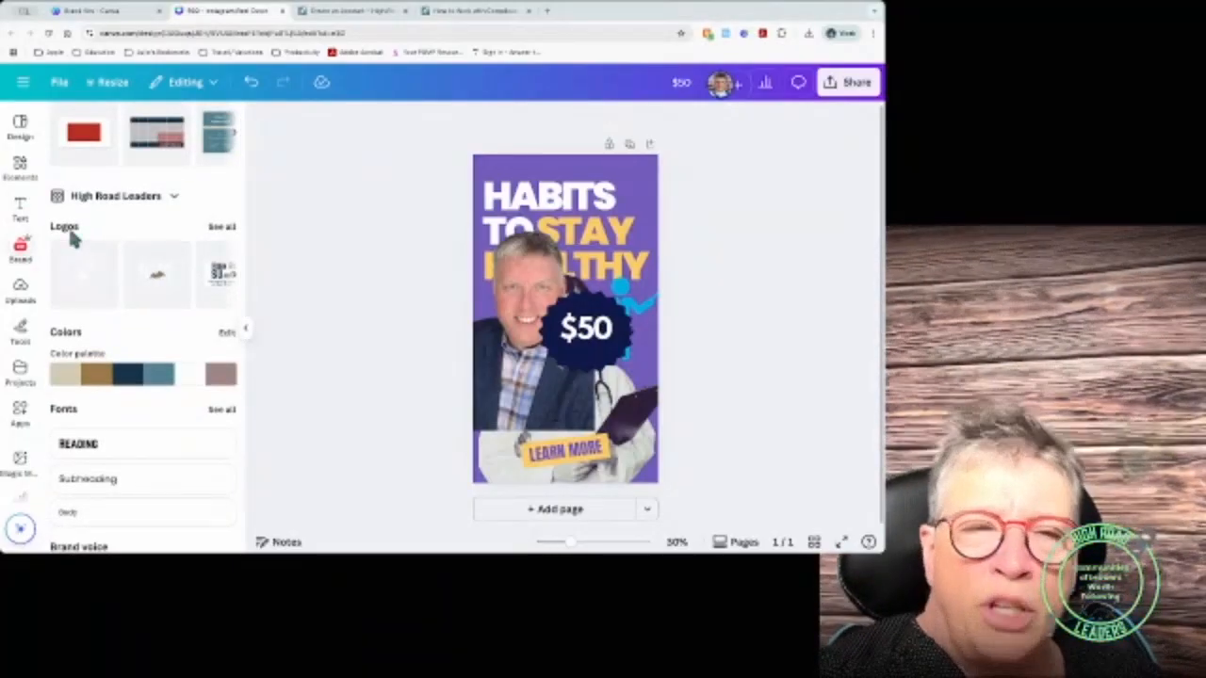
pyautogui.scroll(-2, 73, 339)
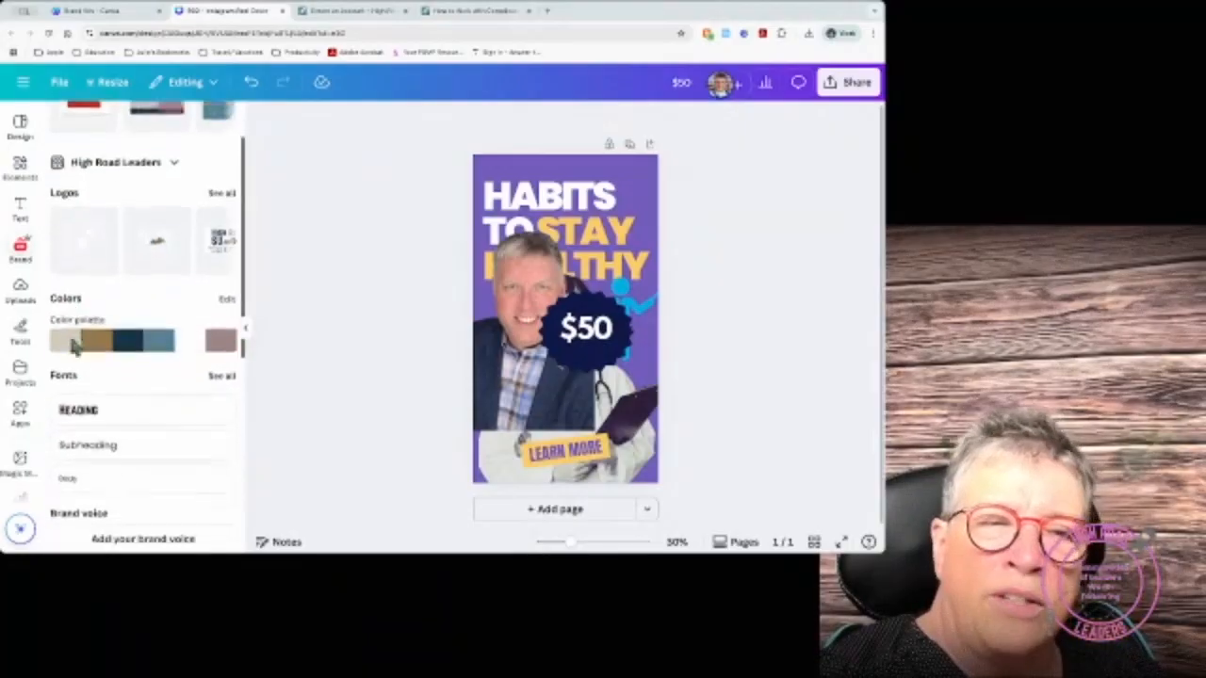
pyautogui.scroll(-2, 73, 348)
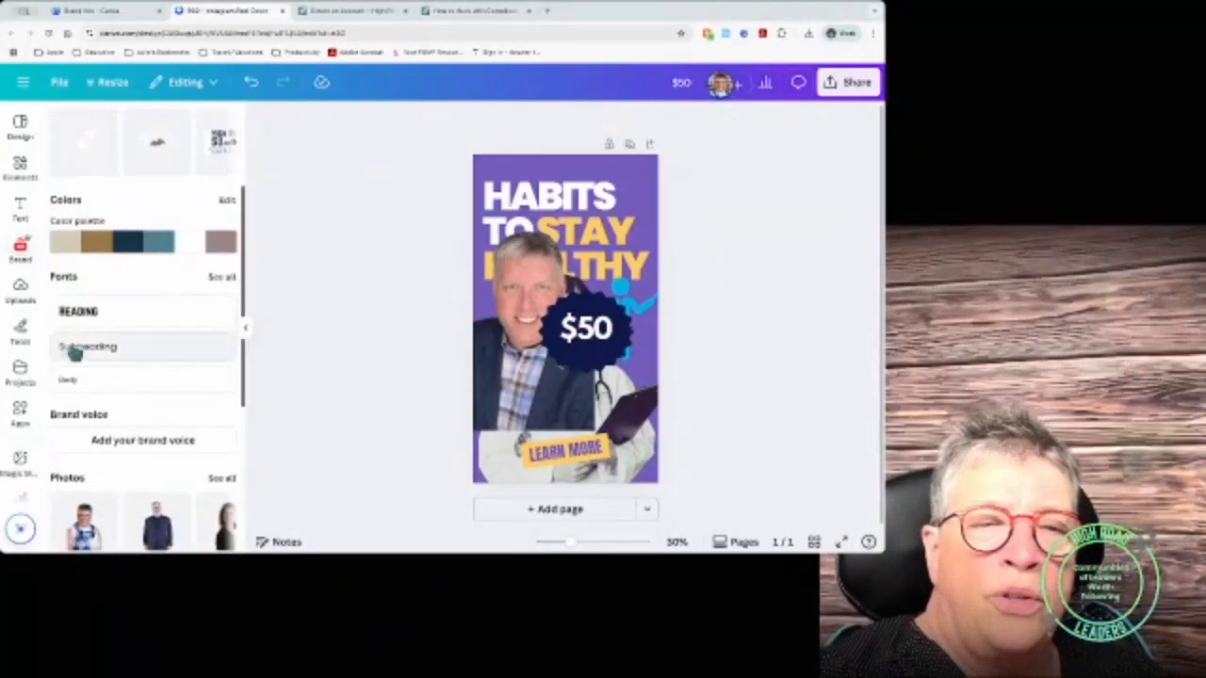
pyautogui.scroll(-4, 79, 419)
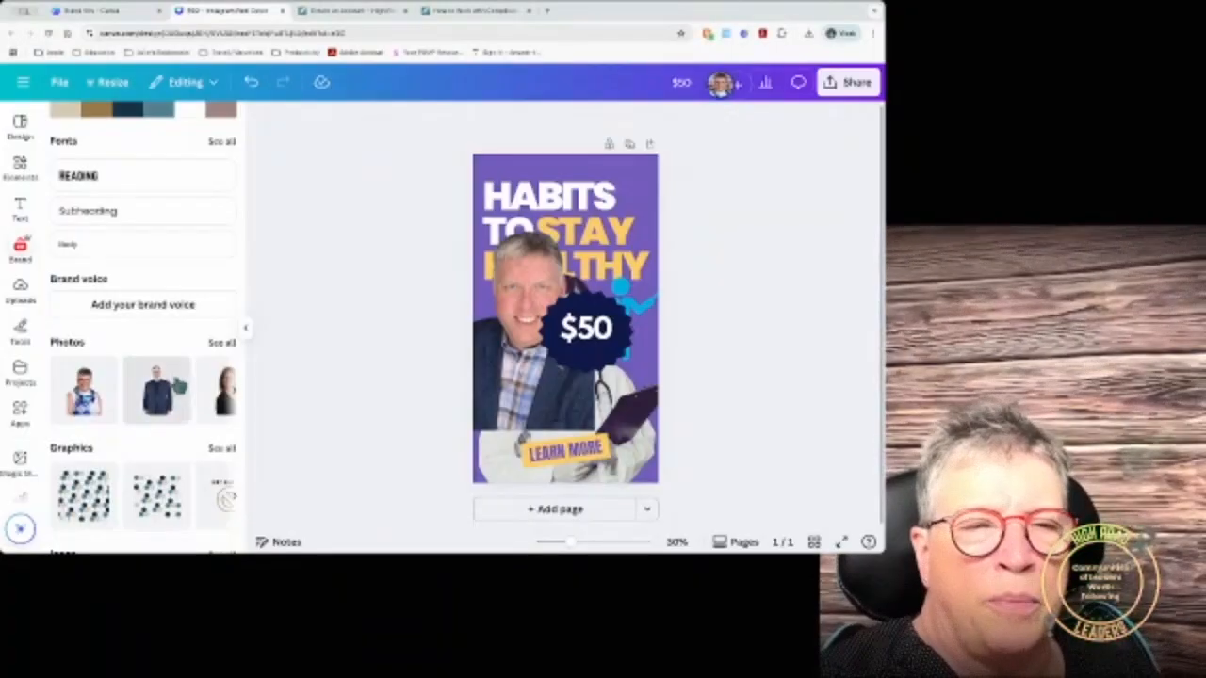
pyautogui.scroll(-1, 175, 383)
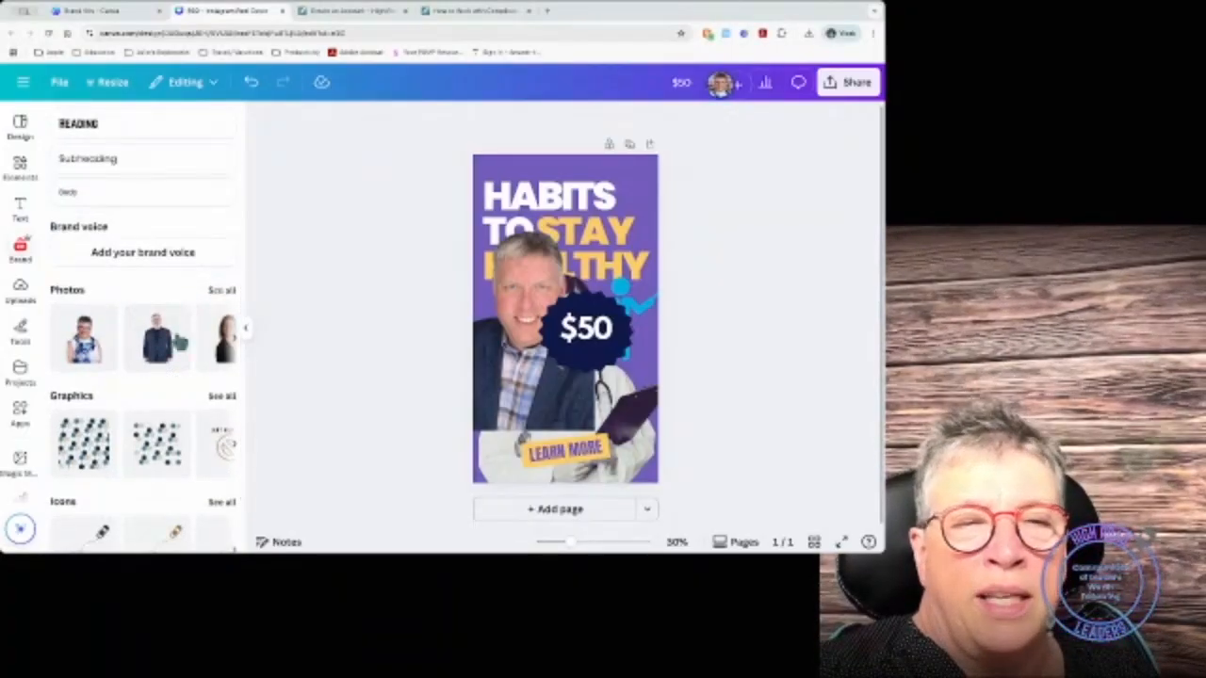
pyautogui.scroll(-1, 191, 429)
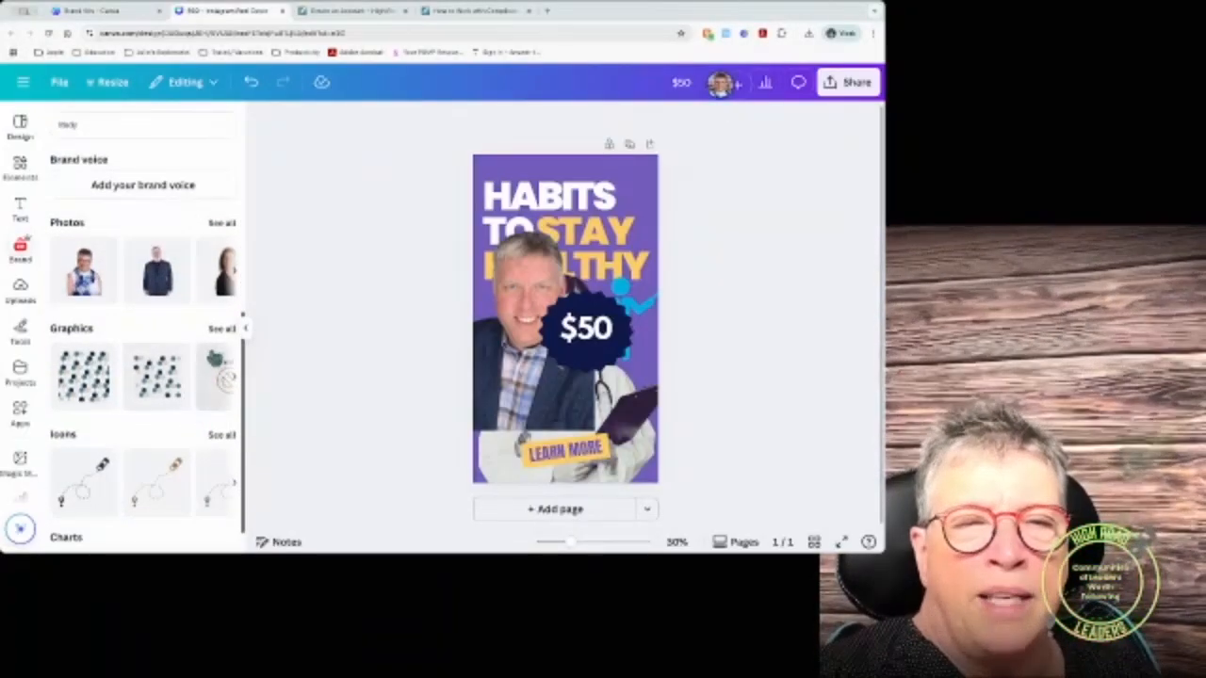
pyautogui.scroll(-1, 201, 396)
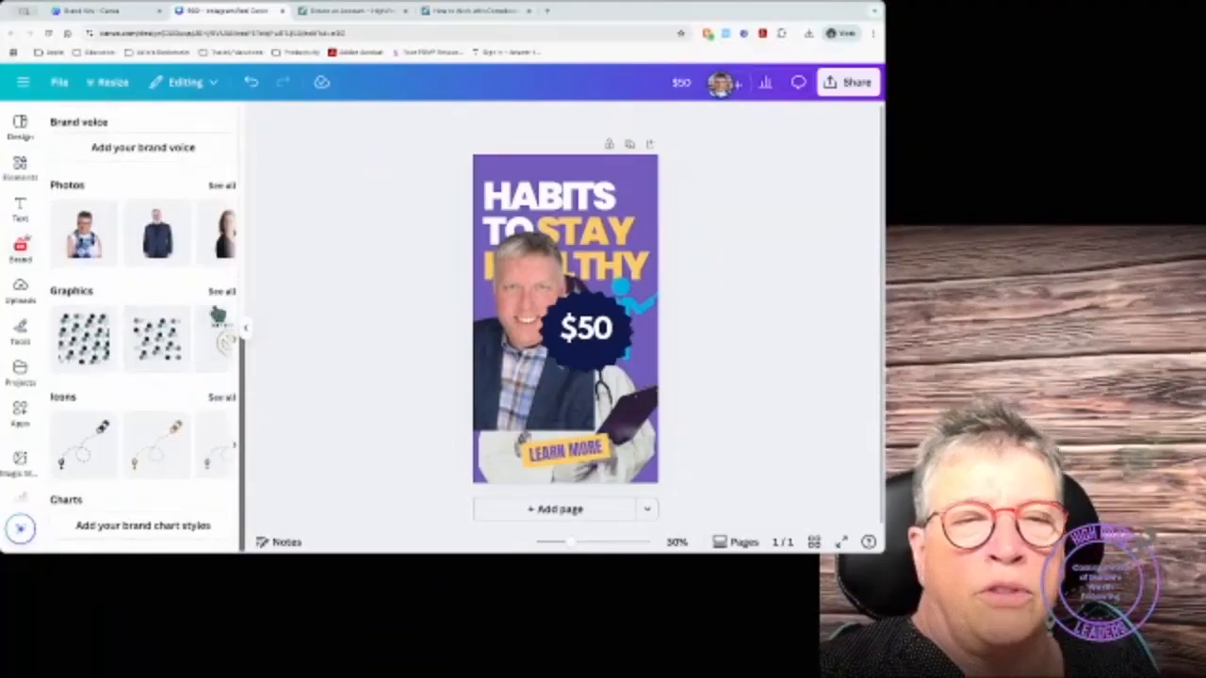
pyautogui.click(221, 292)
pyautogui.scroll(-5, 189, 462)
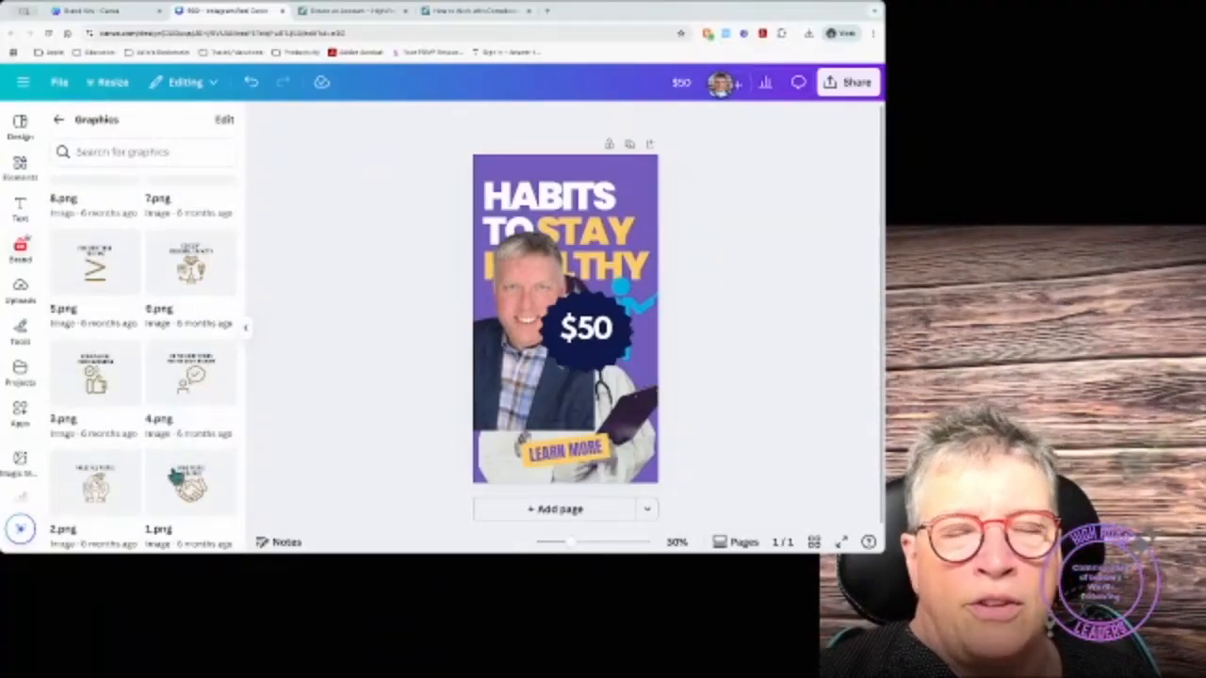
pyautogui.scroll(10, 174, 476)
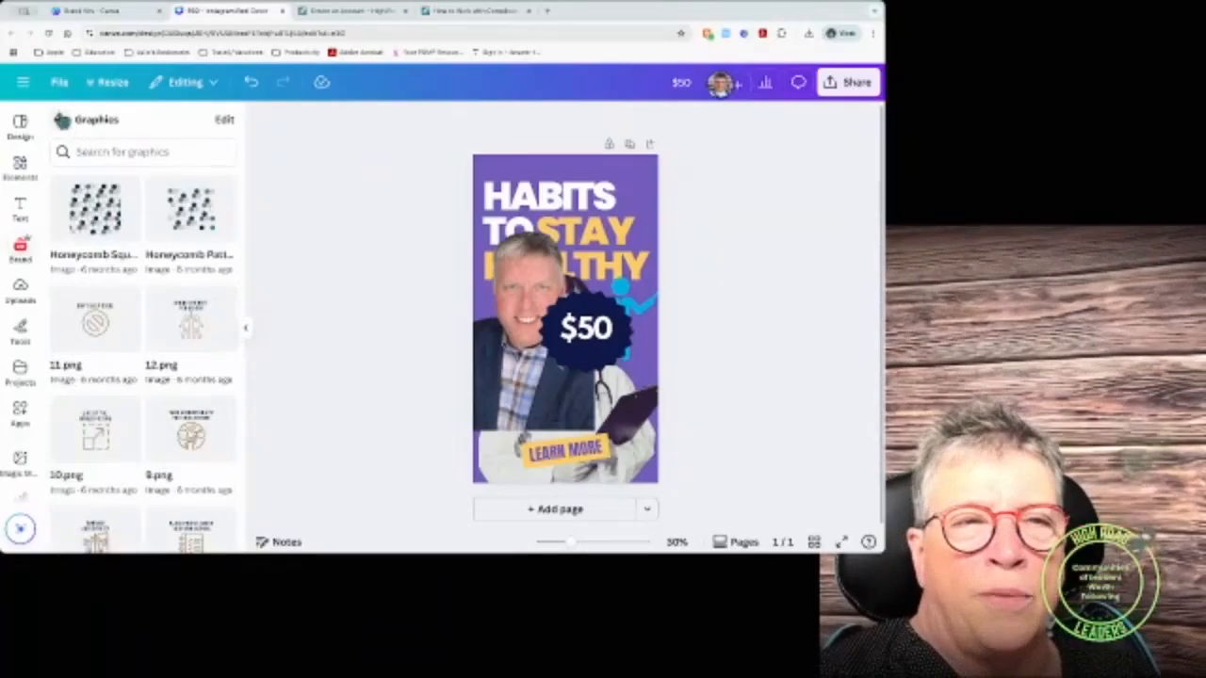
pyautogui.click(58, 120)
# Step: View all of the brand's icons, then go back to the brand overview
pyautogui.click(221, 396)
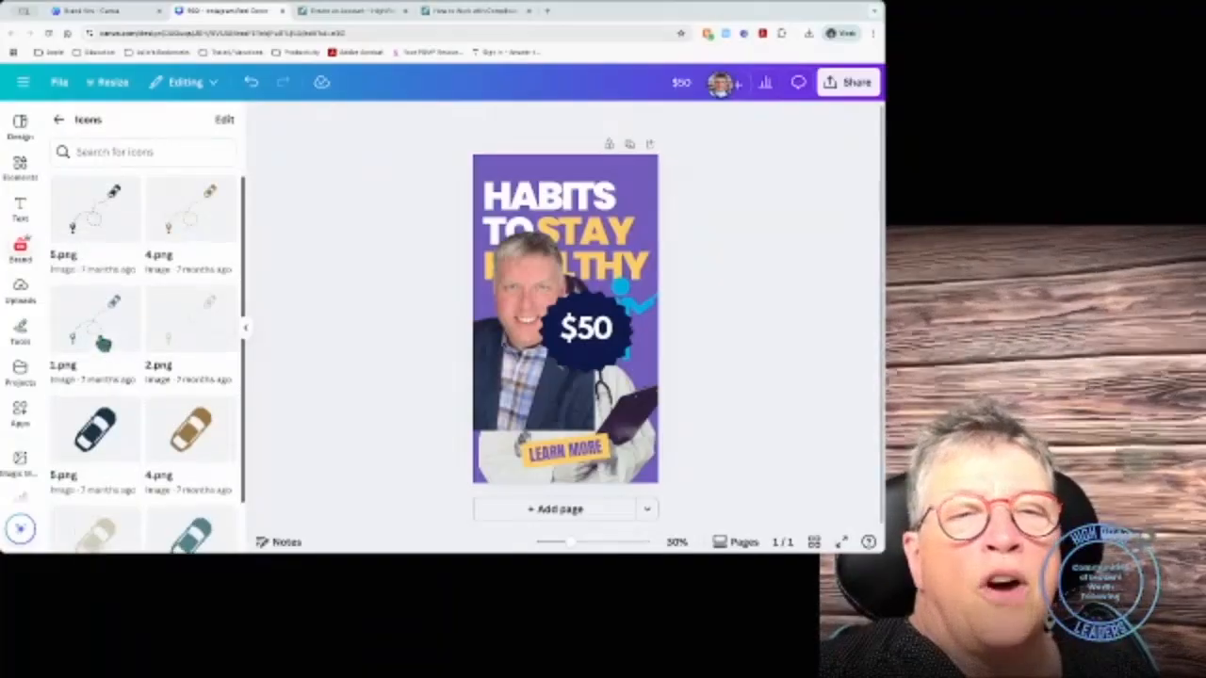
pyautogui.scroll(-1, 199, 322)
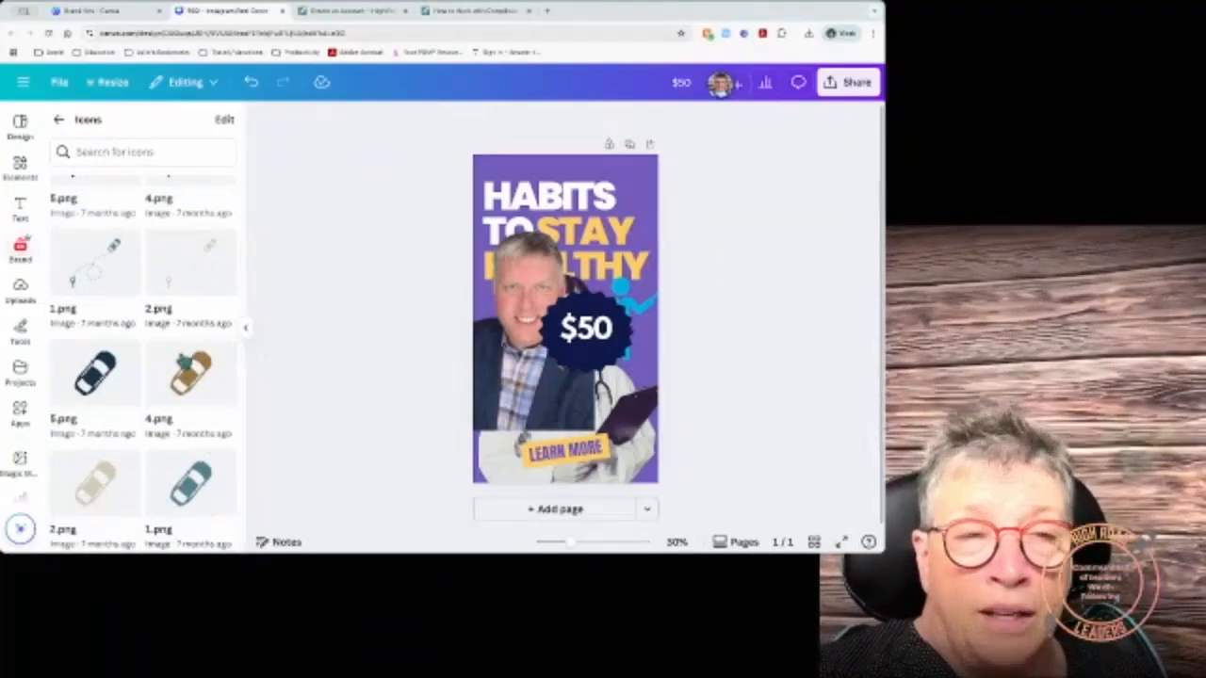
pyautogui.click(59, 123)
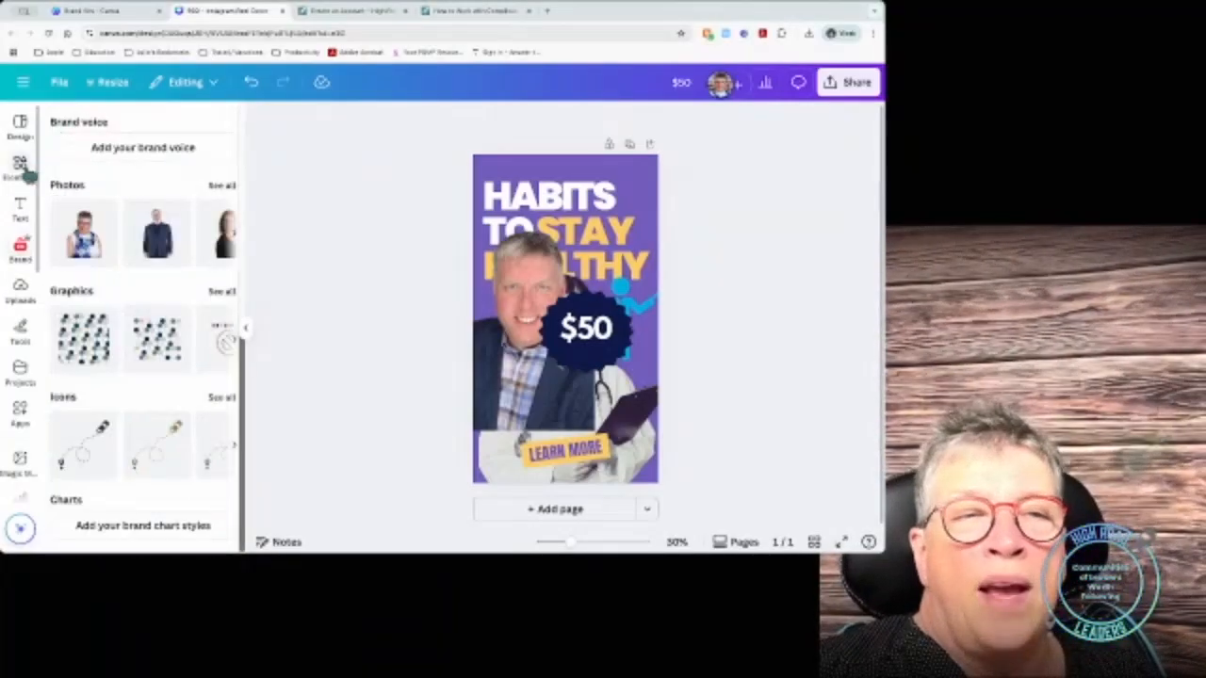
# Step: Search Elements for 'car on map icon' and inspect the Car Travel Route graphic
pyautogui.click(21, 168)
pyautogui.click(60, 122)
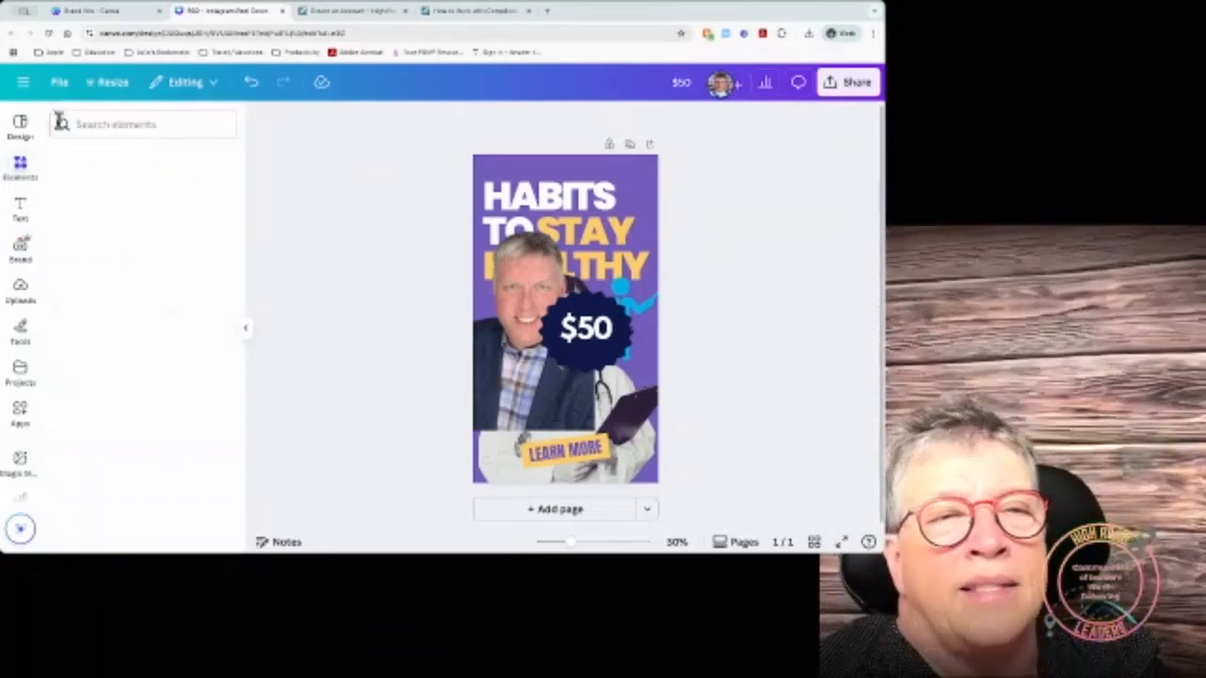
pyautogui.click(94, 126)
pyautogui.write('car')
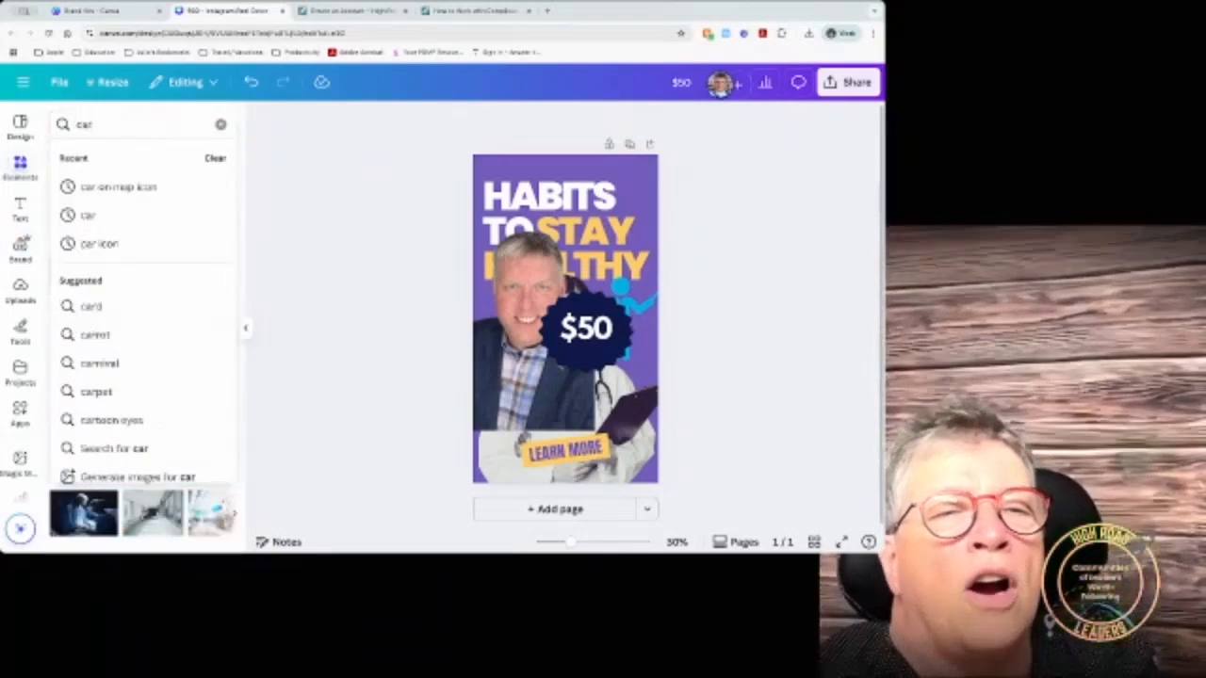
pyautogui.click(115, 187)
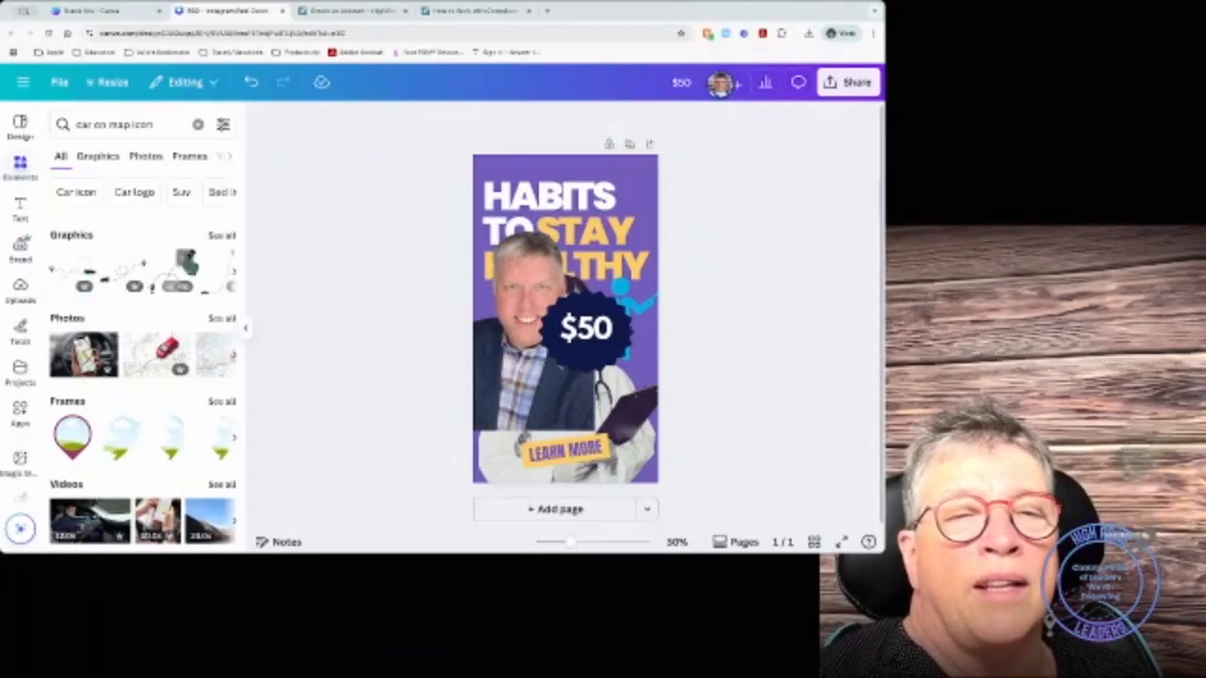
pyautogui.click(185, 261)
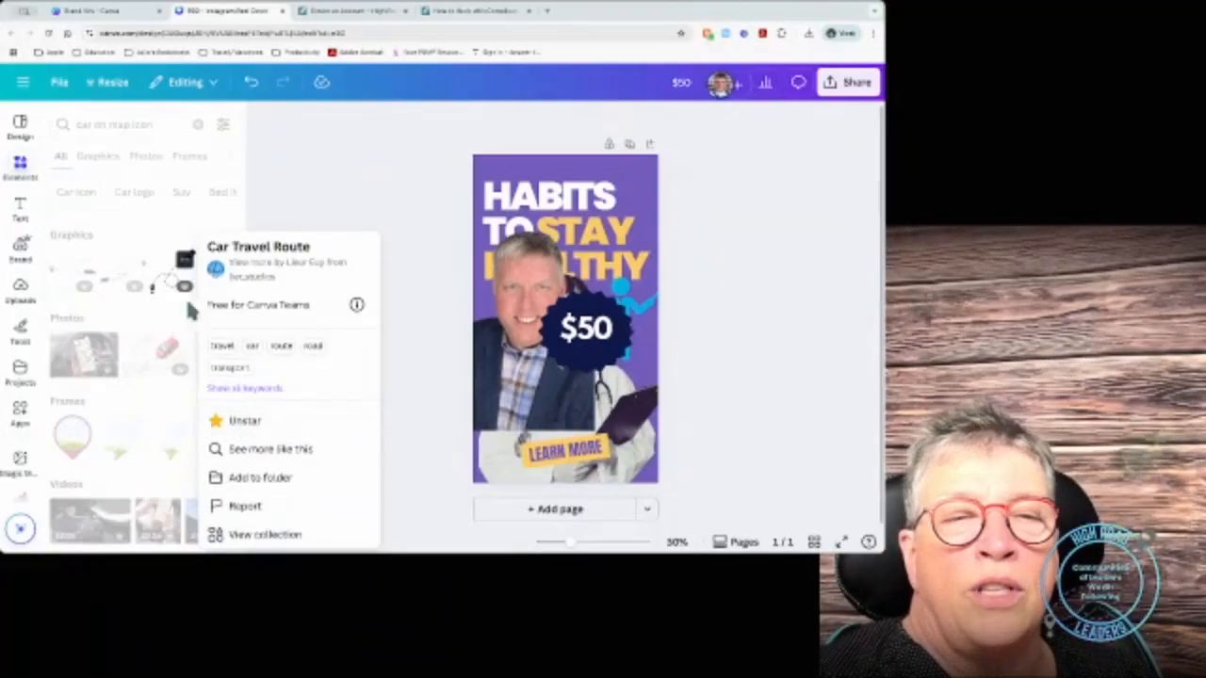
pyautogui.click(177, 262)
pyautogui.click(219, 235)
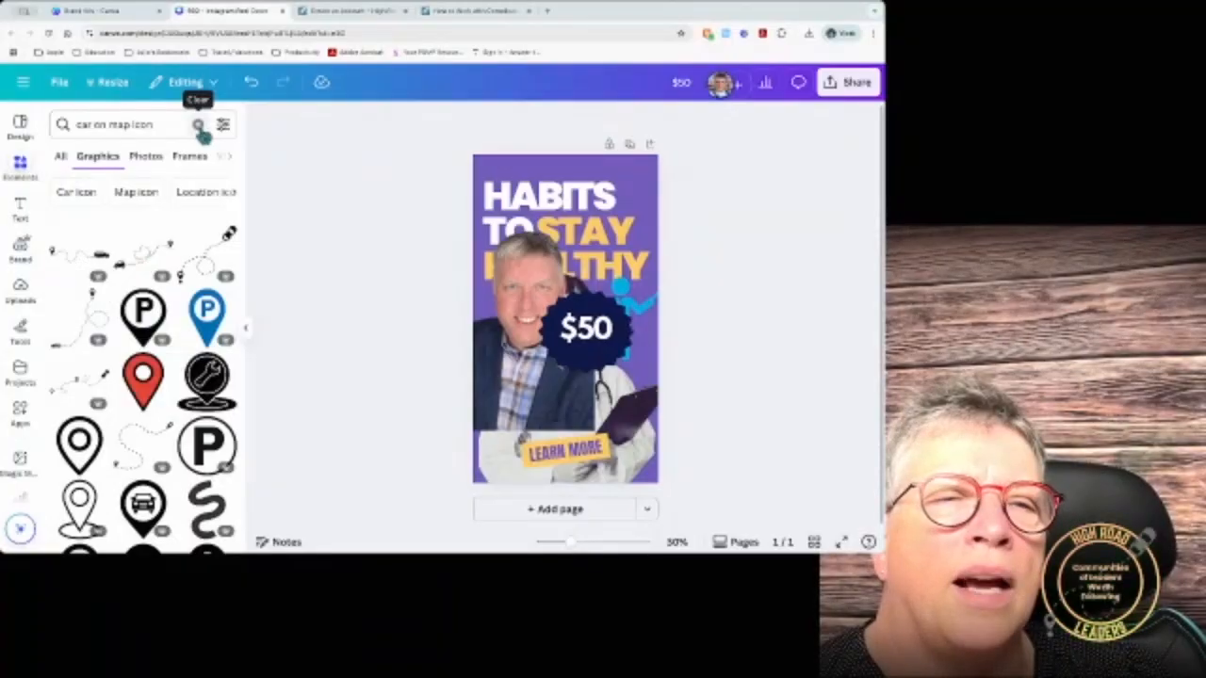
# Step: Clear and rerun the 'car on map icon' search to list all map-pin and car graphics
pyautogui.click(199, 127)
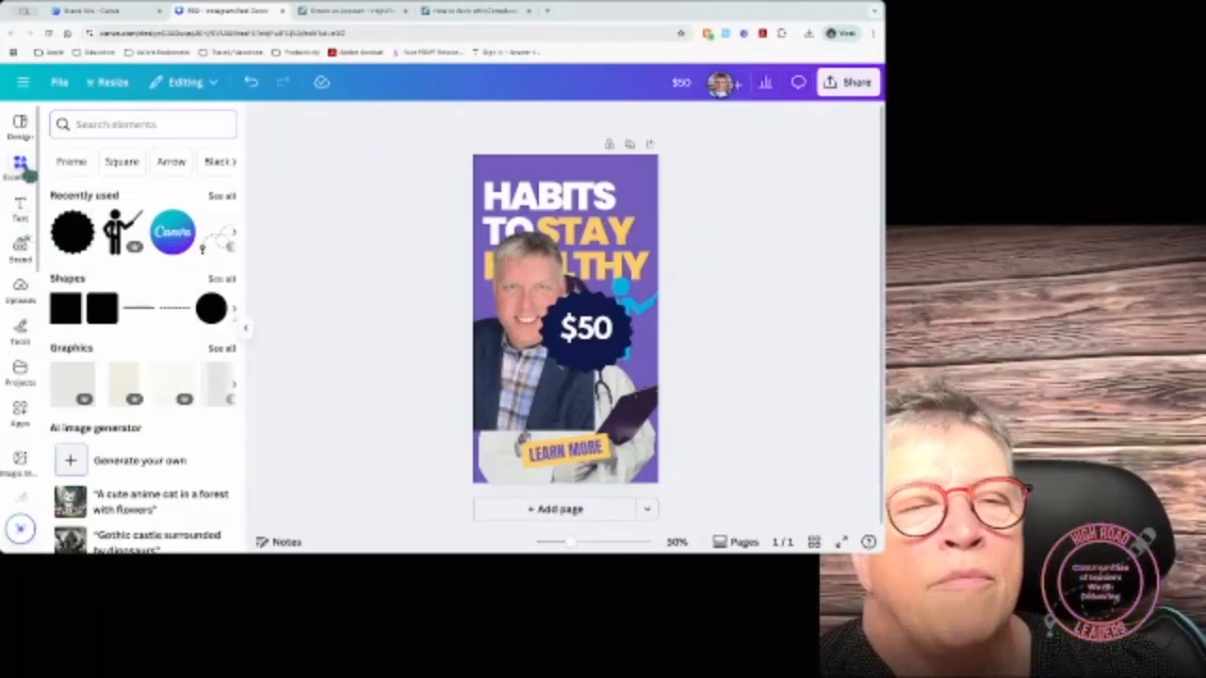
pyautogui.click(20, 168)
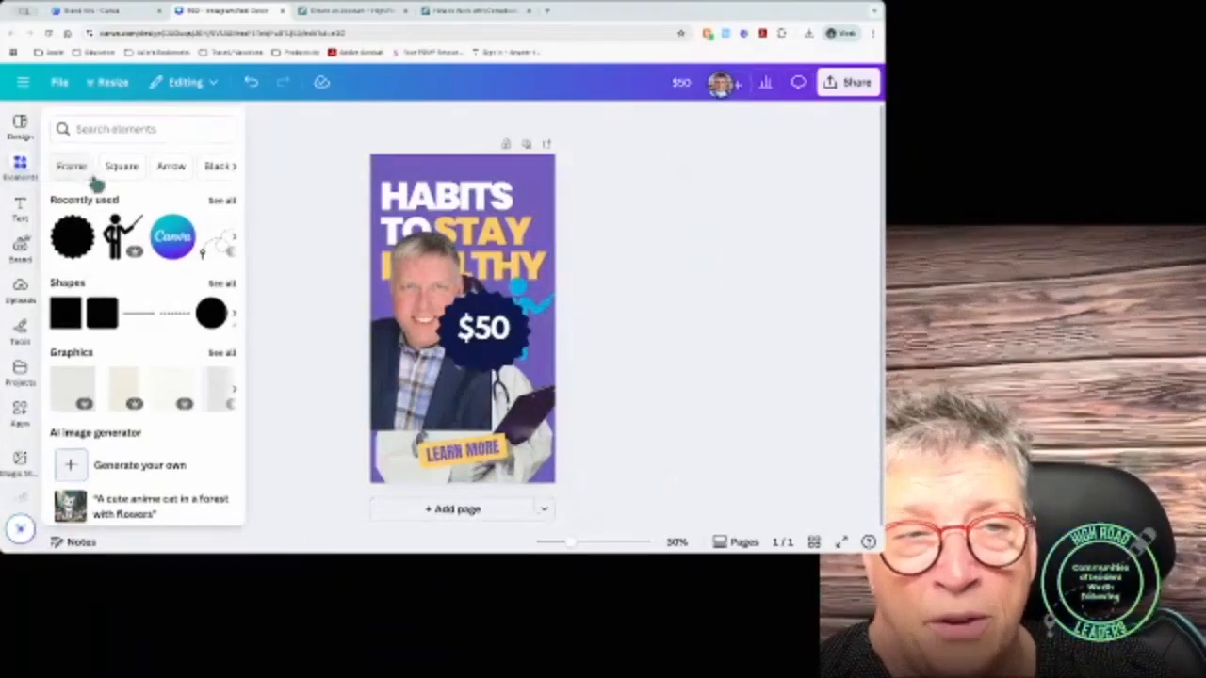
pyautogui.click(85, 129)
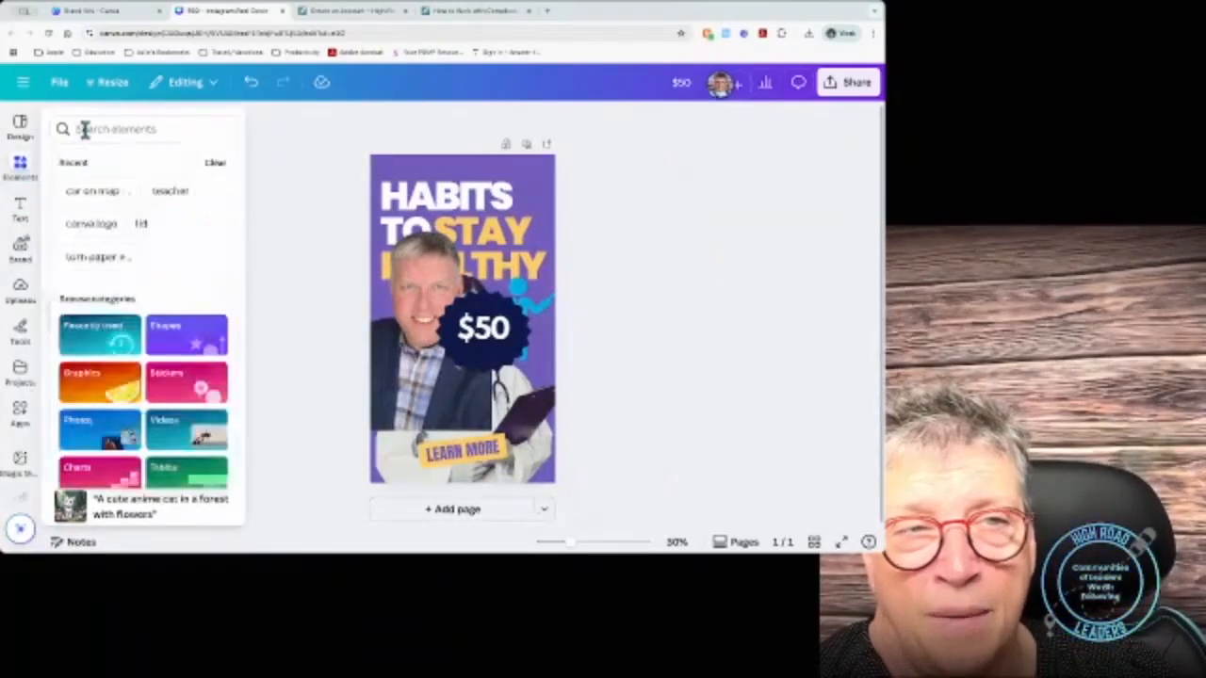
pyautogui.click(89, 193)
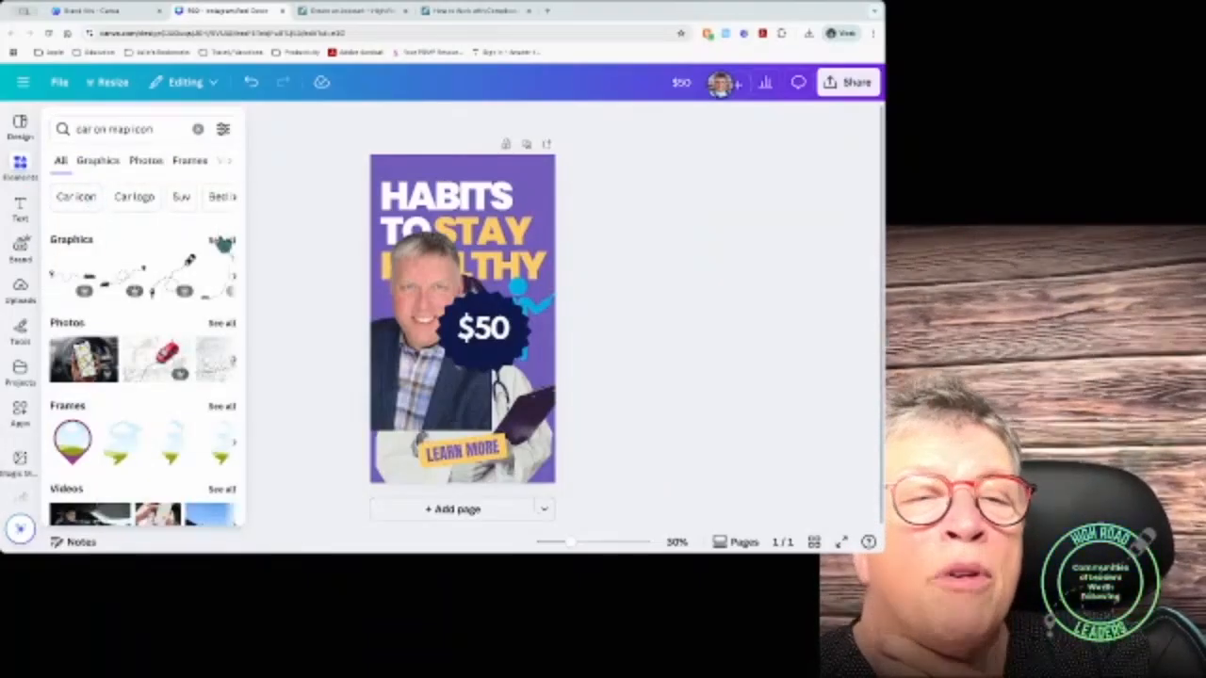
pyautogui.click(222, 241)
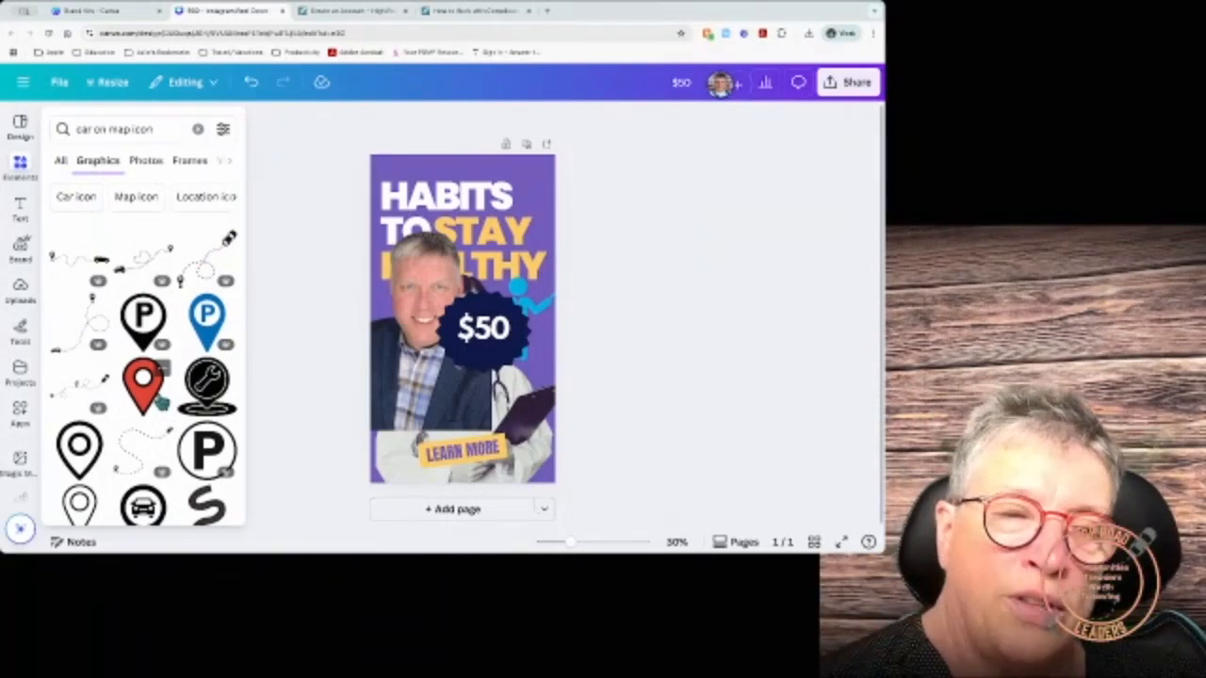
# Step: Browse the photo results for the 'car on map icon' search
pyautogui.click(25, 256)
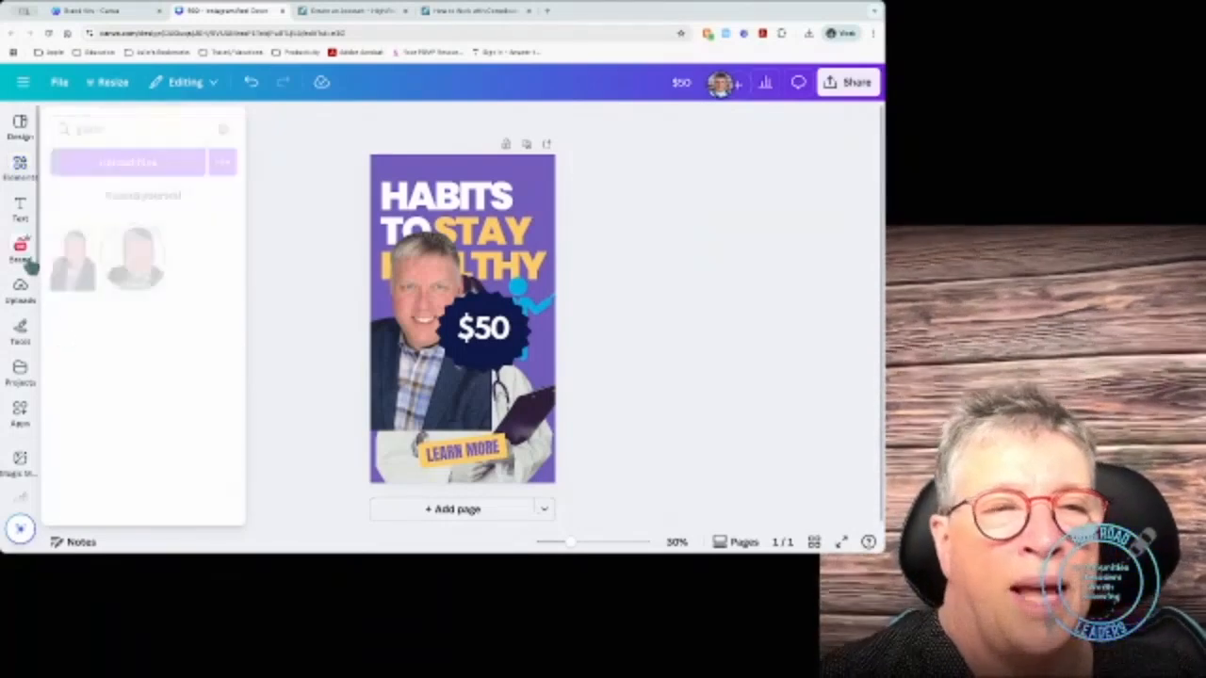
pyautogui.click(21, 209)
pyautogui.click(21, 172)
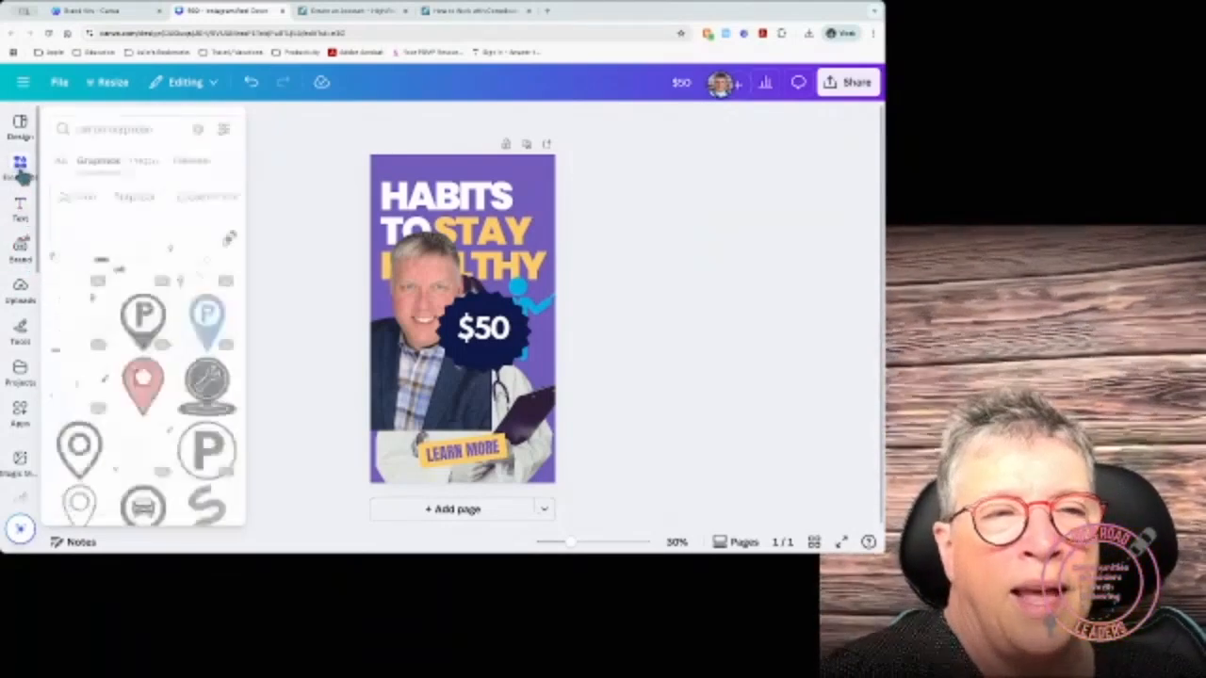
pyautogui.click(143, 161)
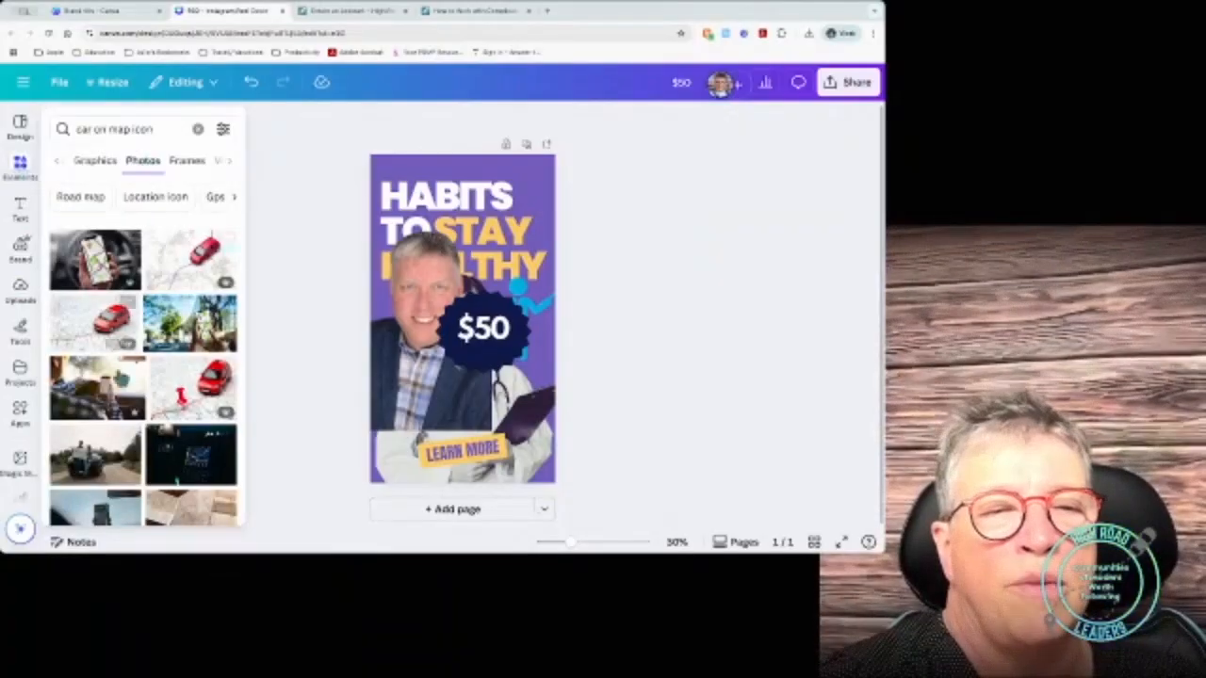
pyautogui.scroll(-3, 147, 358)
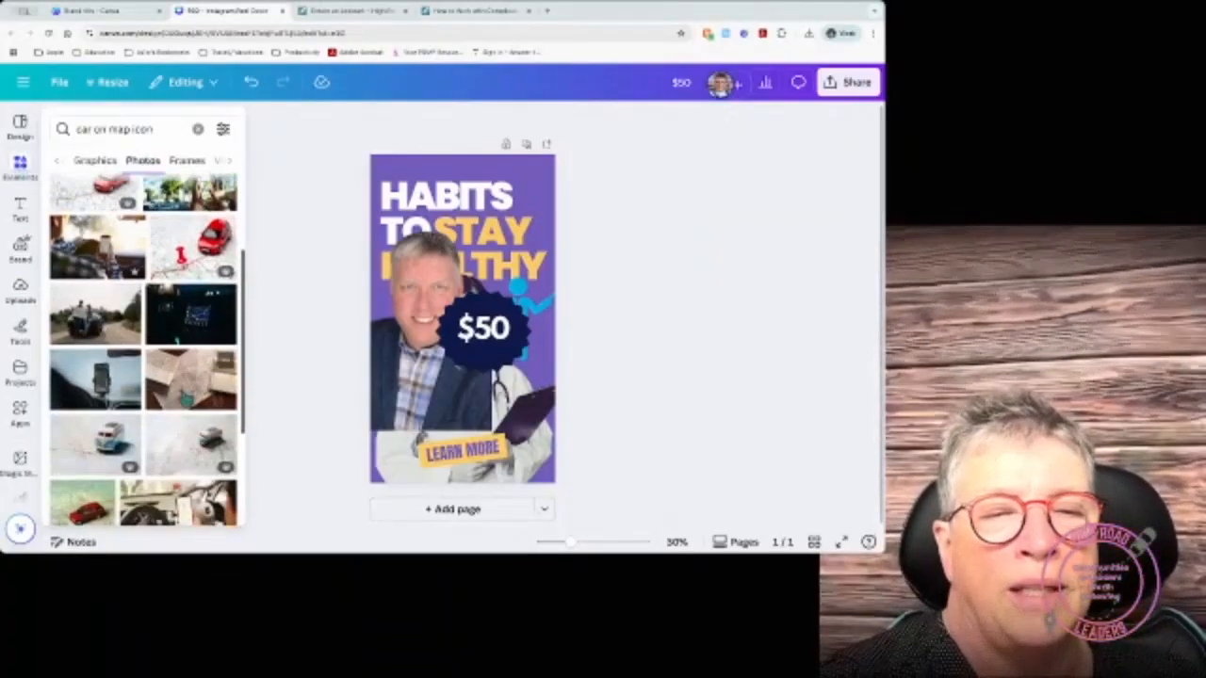
pyautogui.scroll(-3, 146, 358)
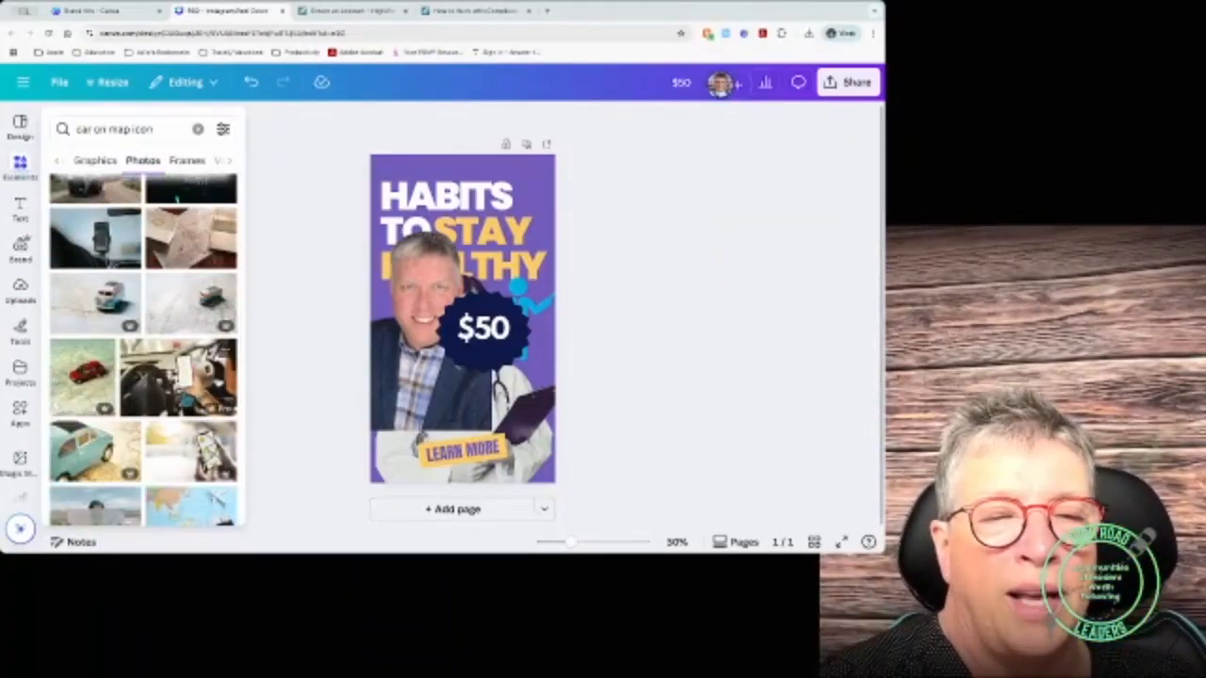
pyautogui.scroll(-5, 115, 486)
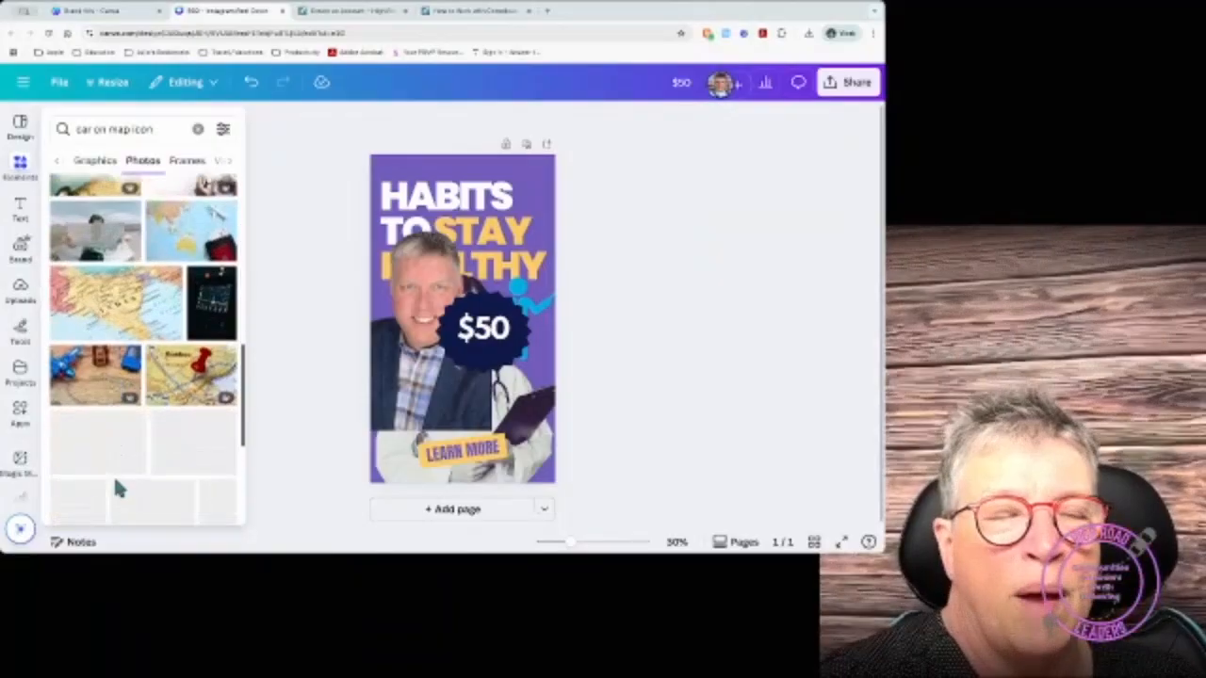
# Step: Move through the Text, Brand and Draw panels to reach the Uploads panel
pyautogui.click(21, 210)
pyautogui.click(23, 248)
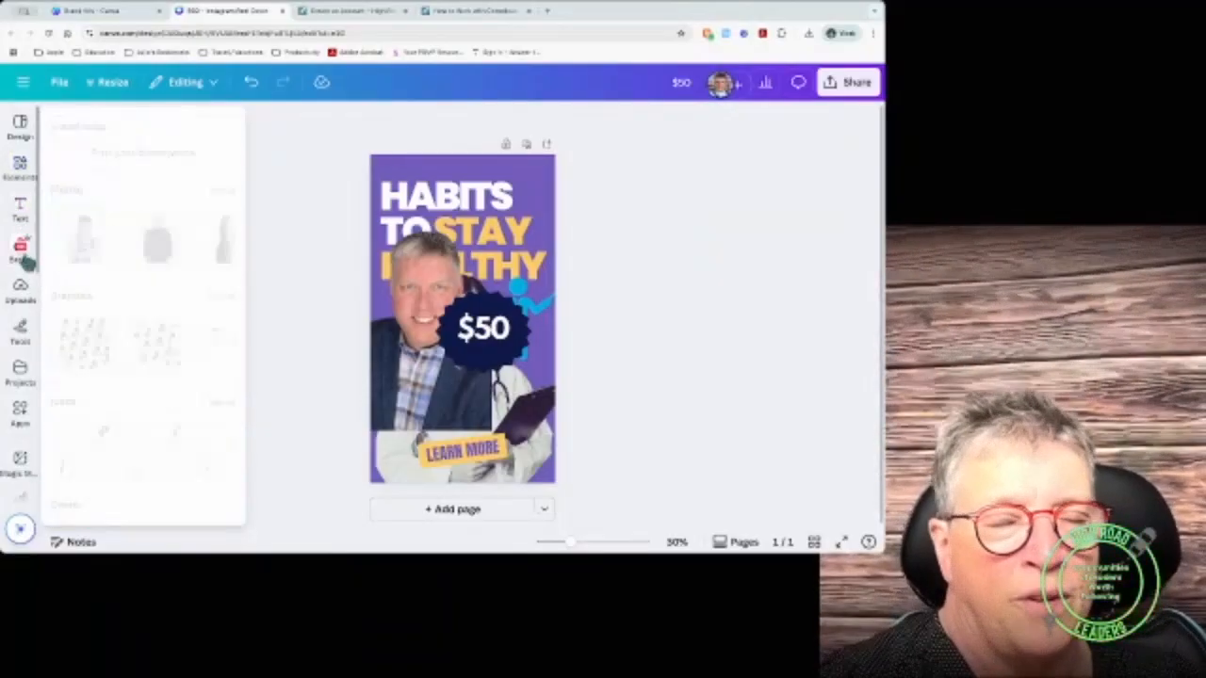
pyautogui.click(21, 326)
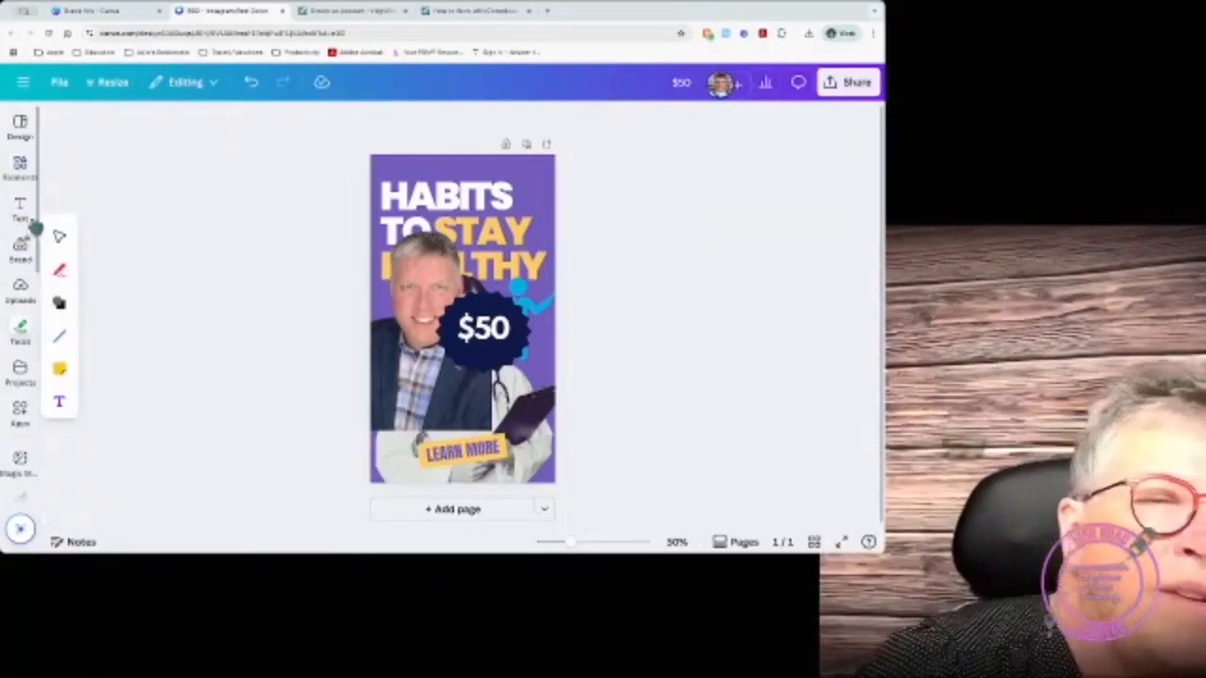
pyautogui.click(26, 213)
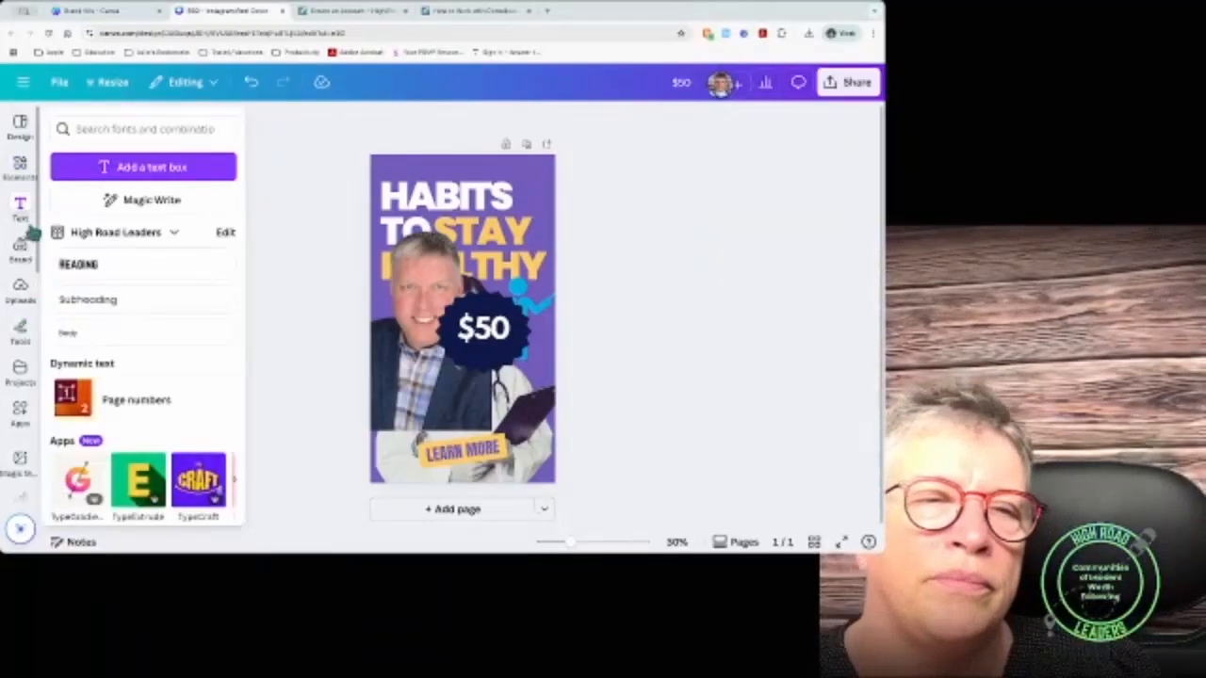
pyautogui.click(21, 288)
pyautogui.click(21, 330)
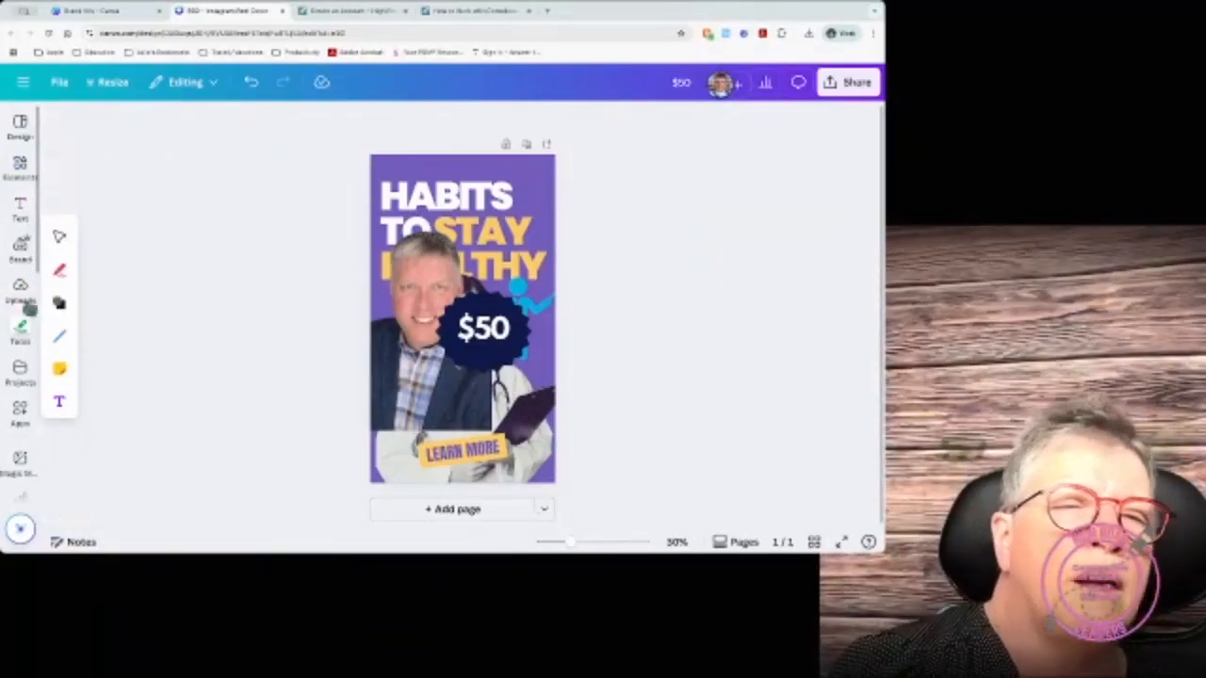
pyautogui.click(21, 290)
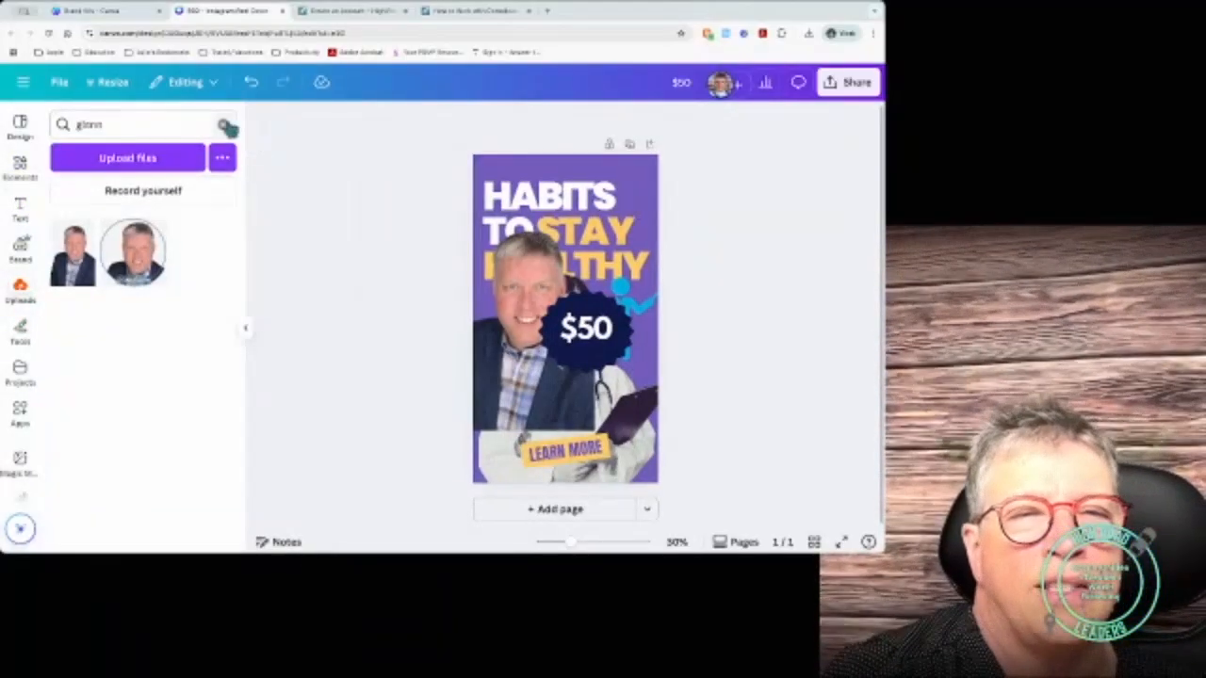
# Step: Clear the uploads search, scroll all uploads, and open the woman's headshot options menu
pyautogui.click(224, 127)
pyautogui.scroll(-5, 143, 396)
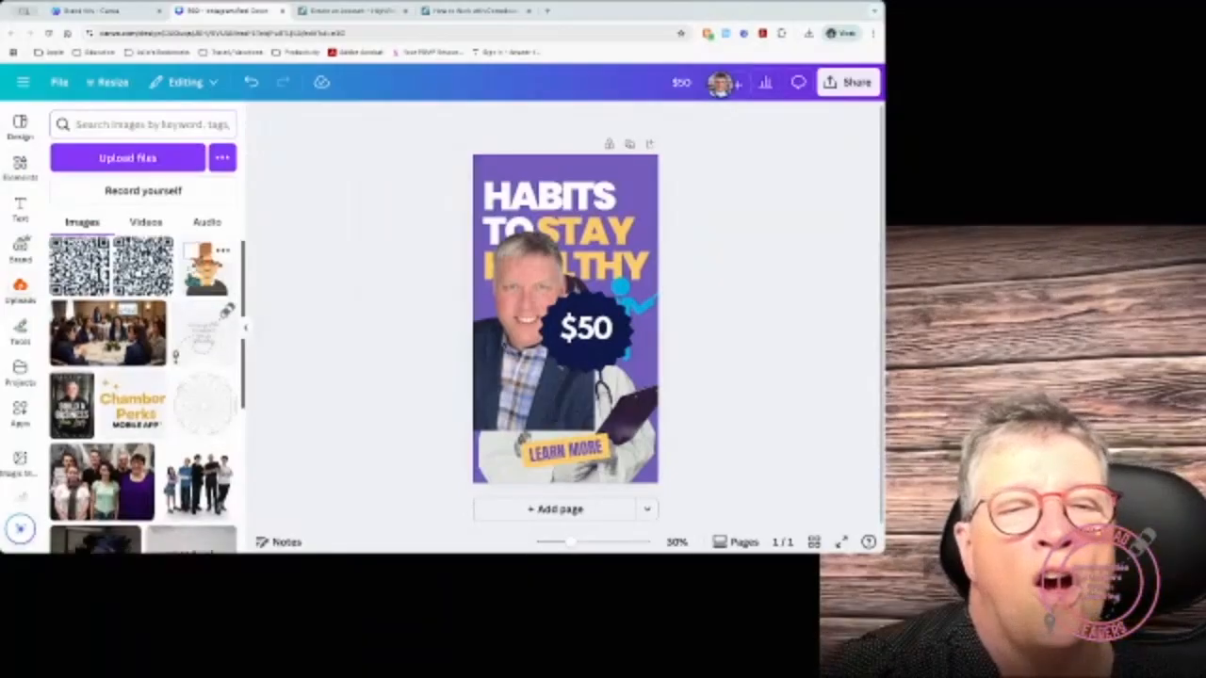
pyautogui.scroll(-5, 143, 396)
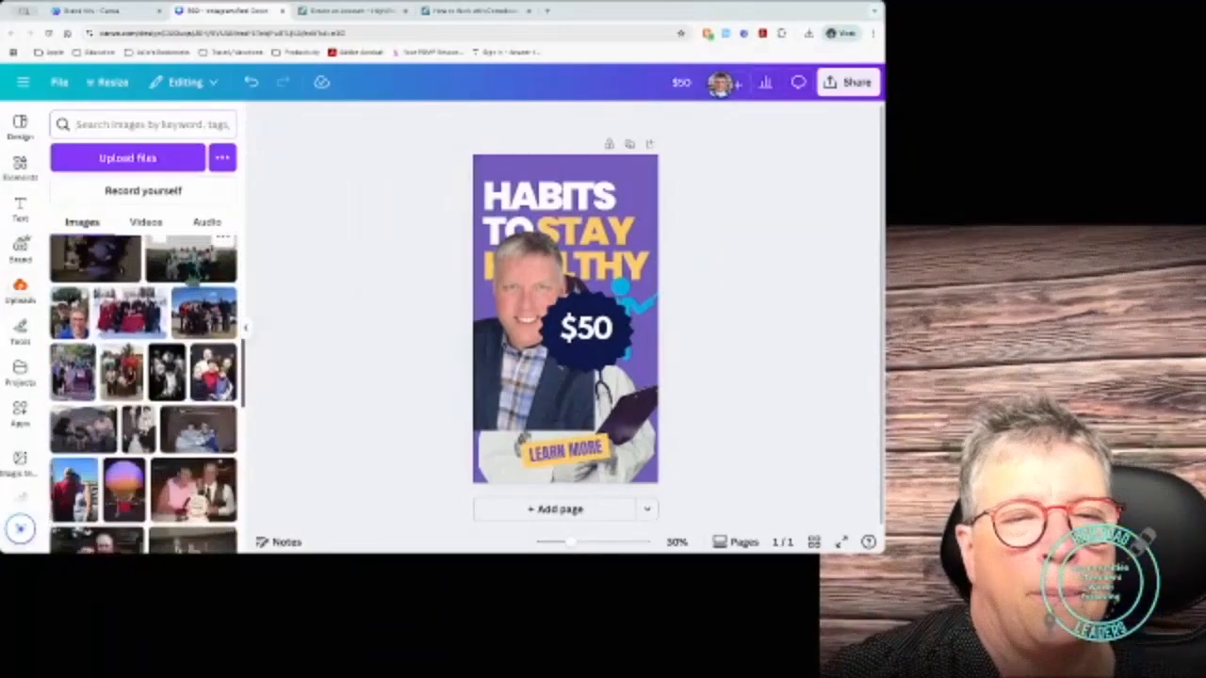
pyautogui.scroll(-1, 188, 273)
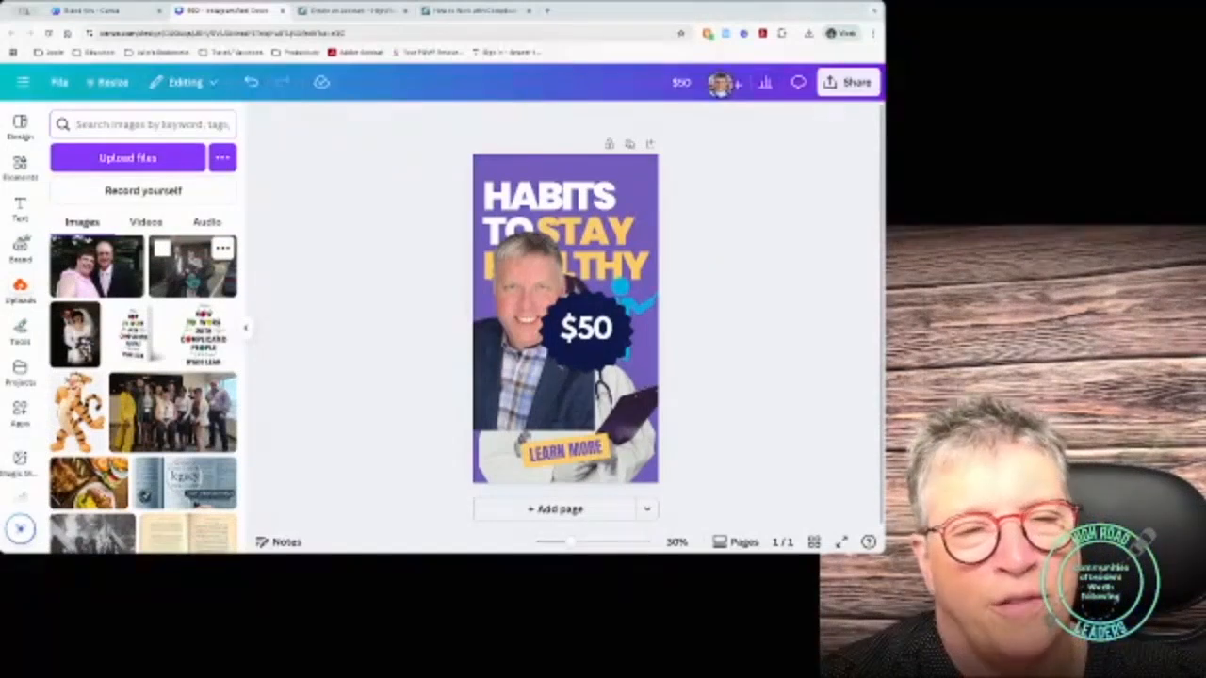
pyautogui.scroll(-3, 143, 396)
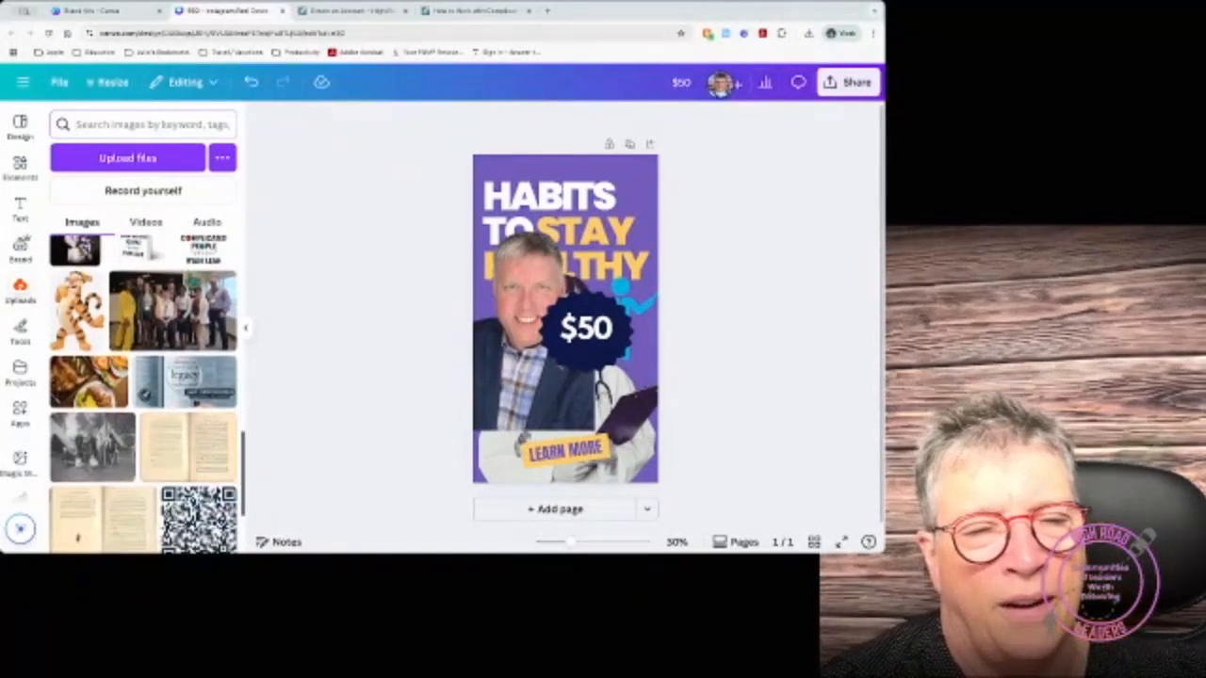
pyautogui.scroll(-1, 189, 301)
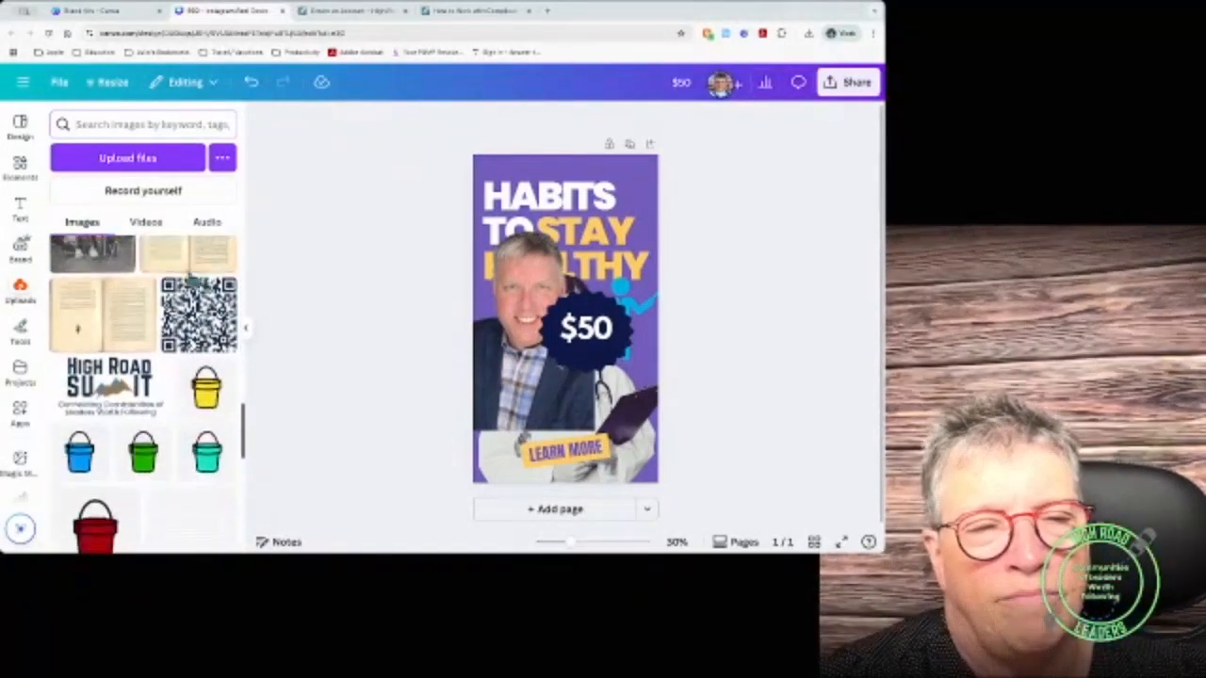
pyautogui.scroll(-3, 191, 280)
pyautogui.scroll(-10, 191, 281)
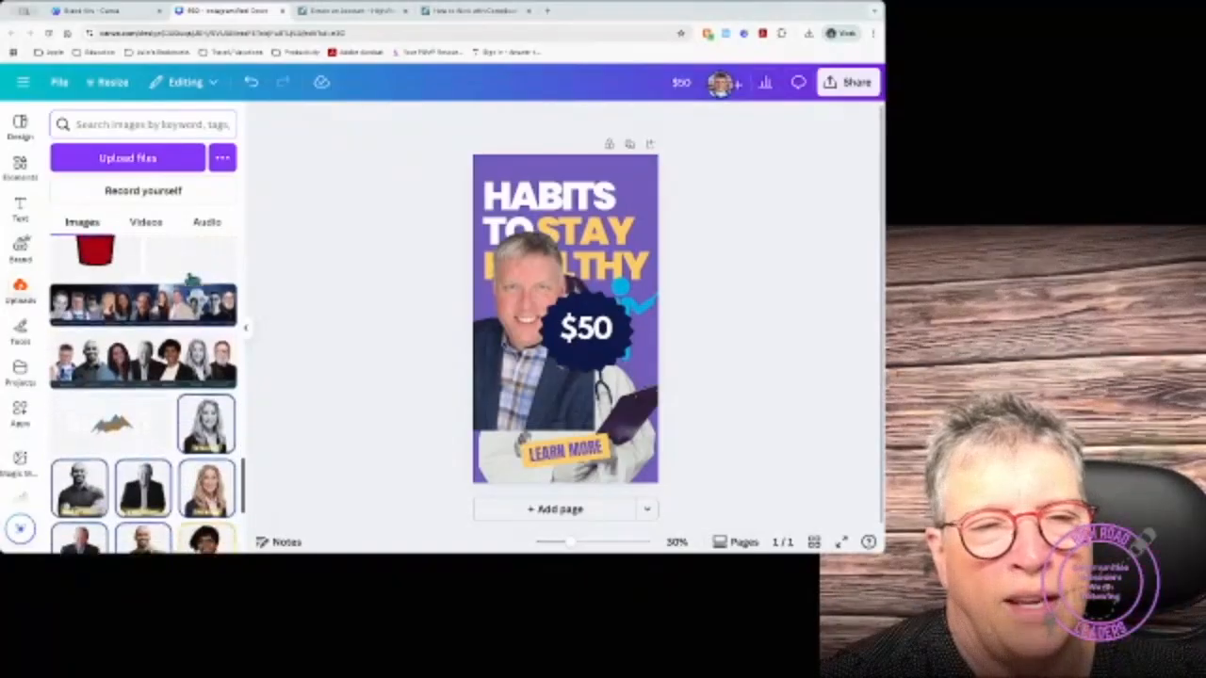
pyautogui.scroll(-1, 142, 396)
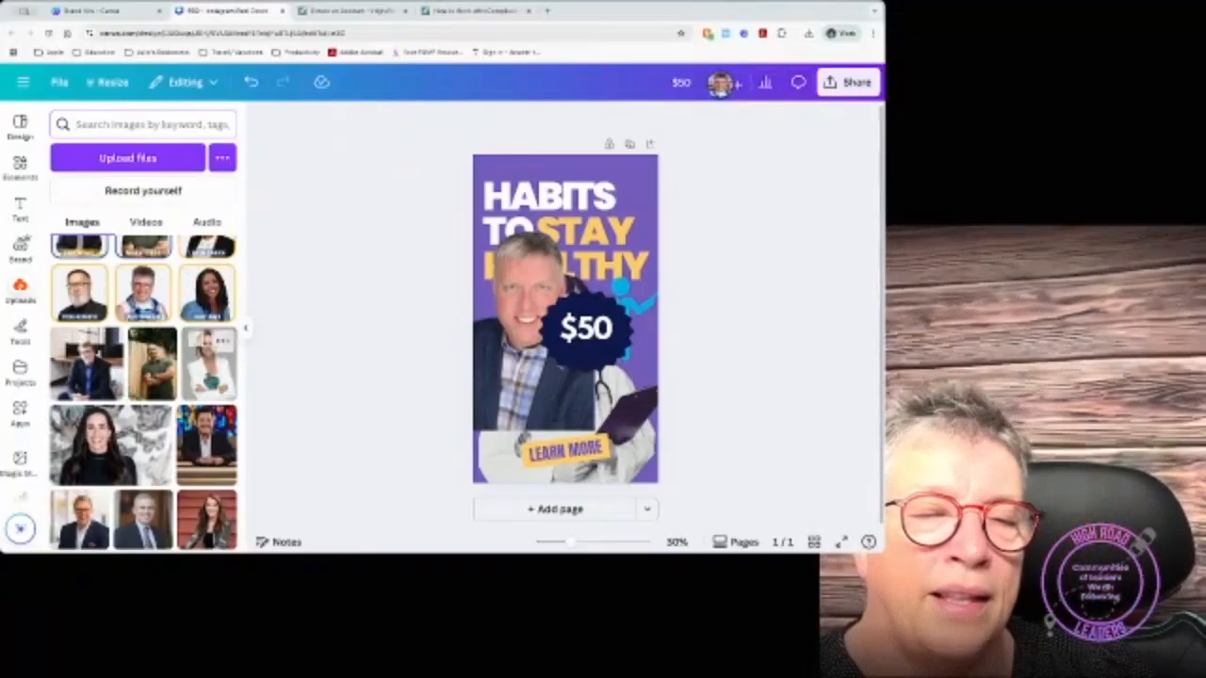
pyautogui.scroll(-5, 151, 377)
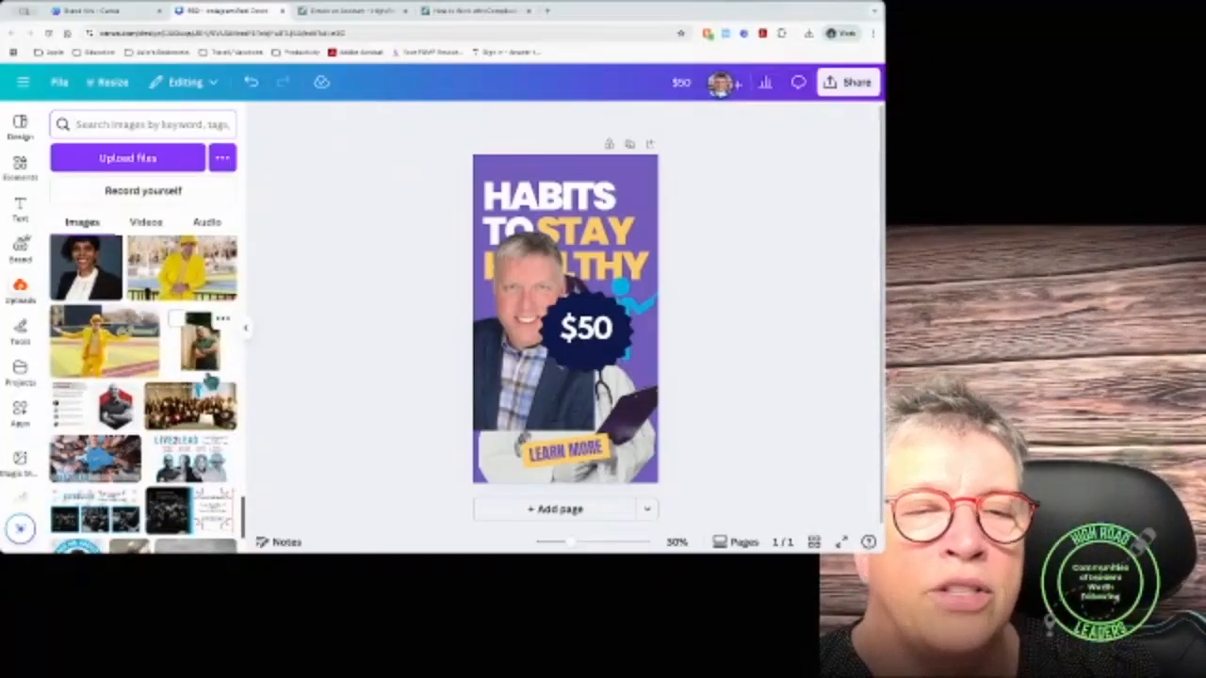
pyautogui.scroll(3, 210, 381)
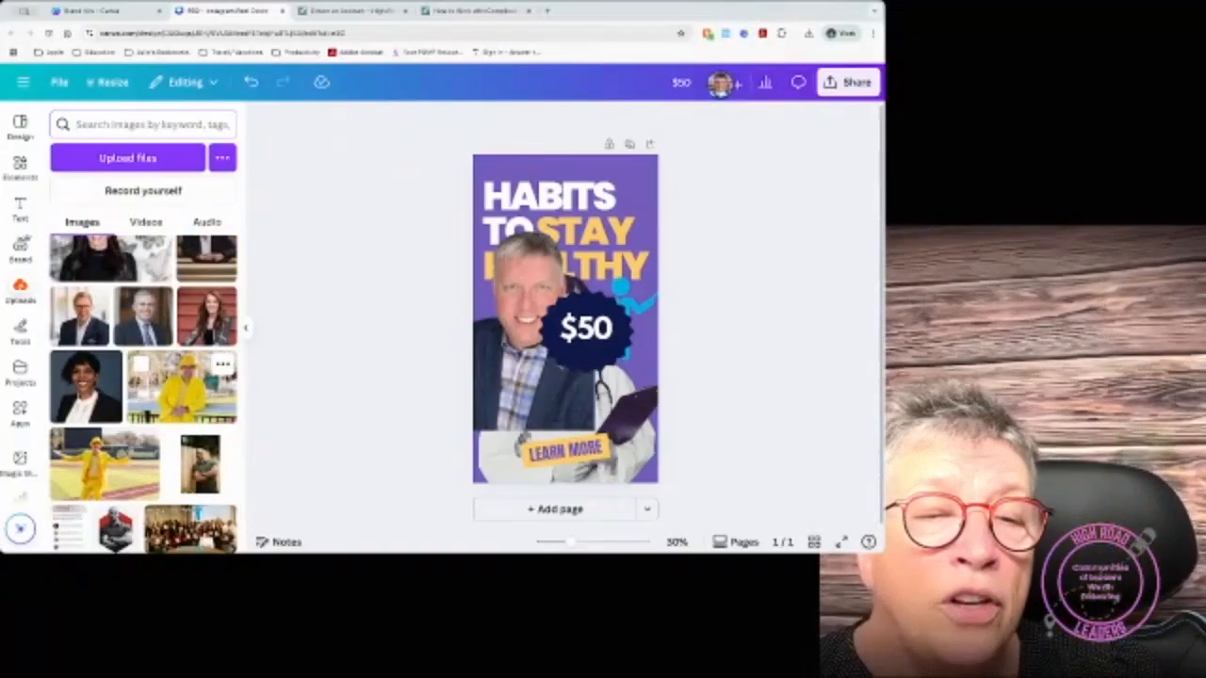
pyautogui.scroll(-2, 189, 377)
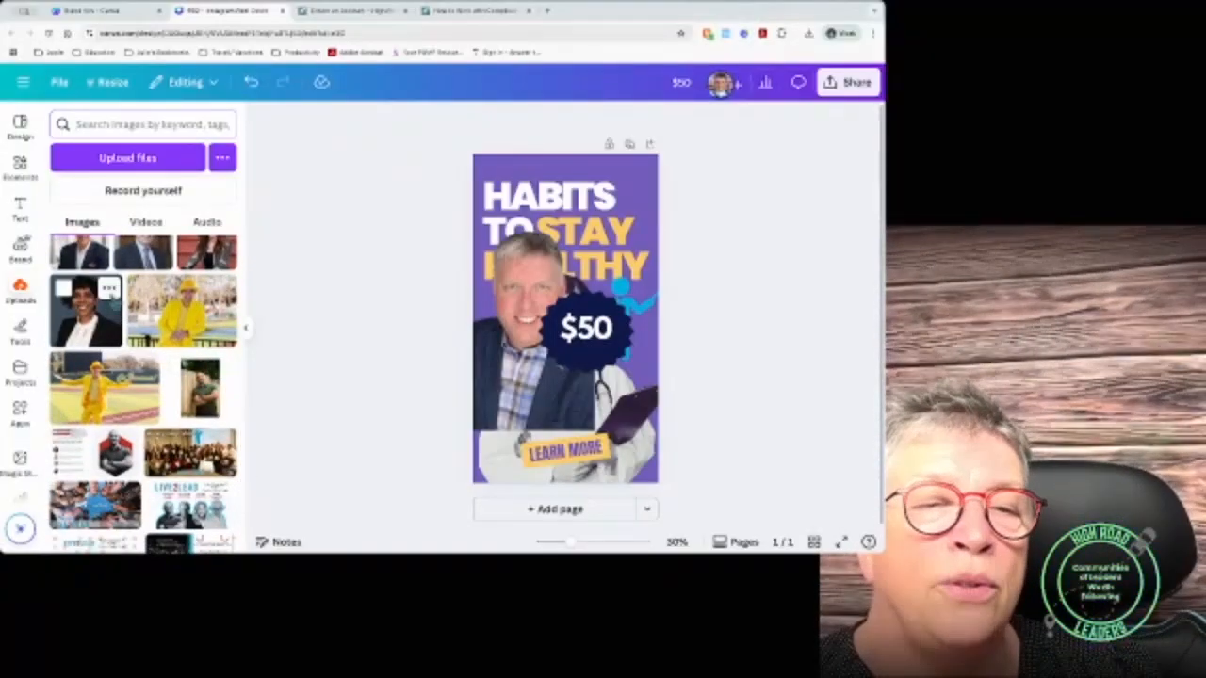
pyautogui.click(109, 288)
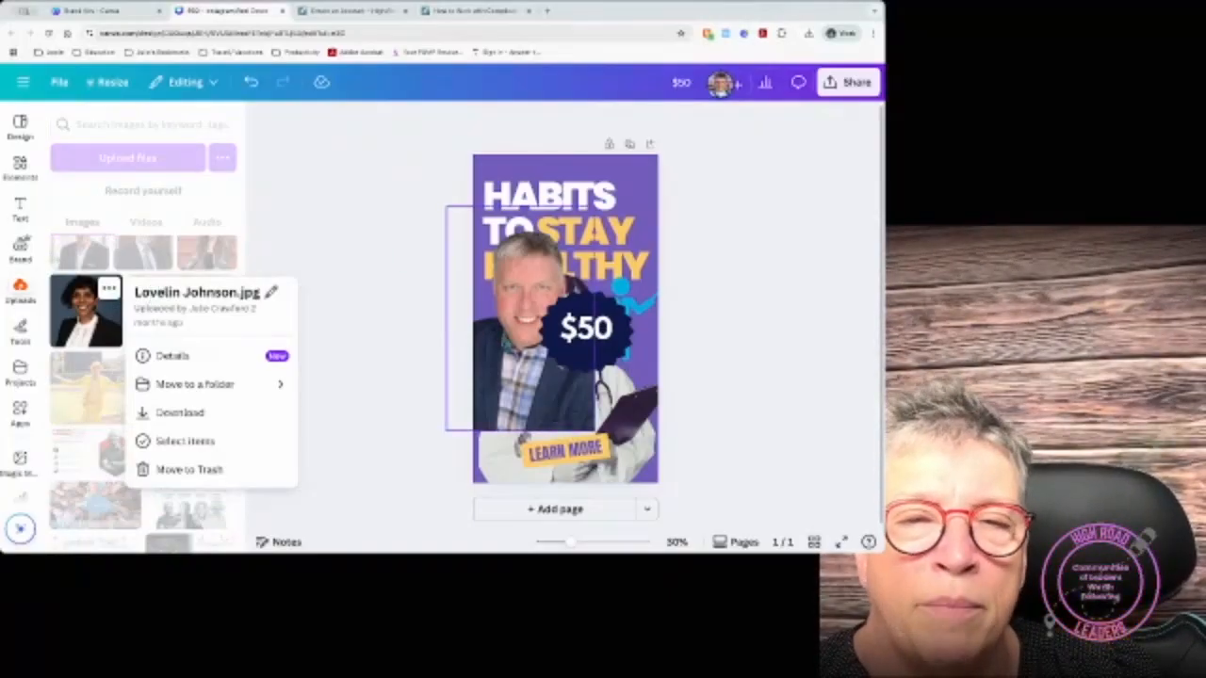
# Step: Drag the man's photo lower so the word HEALTHY in the title is fully visible
pyautogui.click(518, 344)
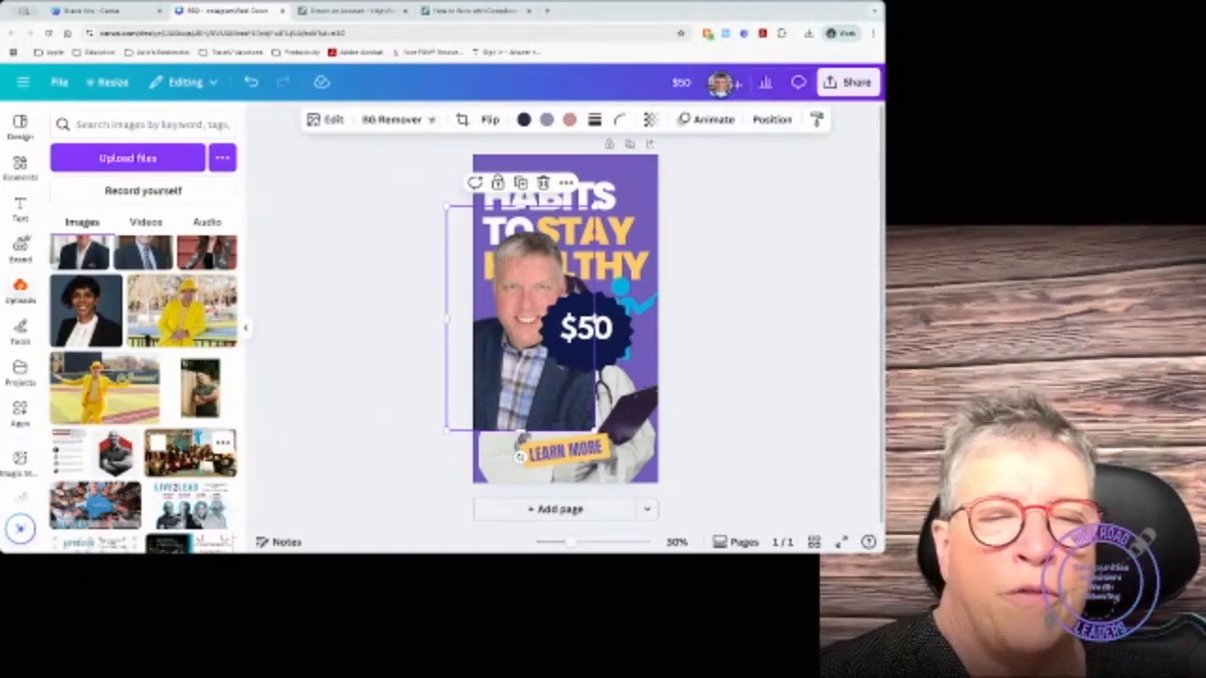
pyautogui.scroll(-2, 143, 396)
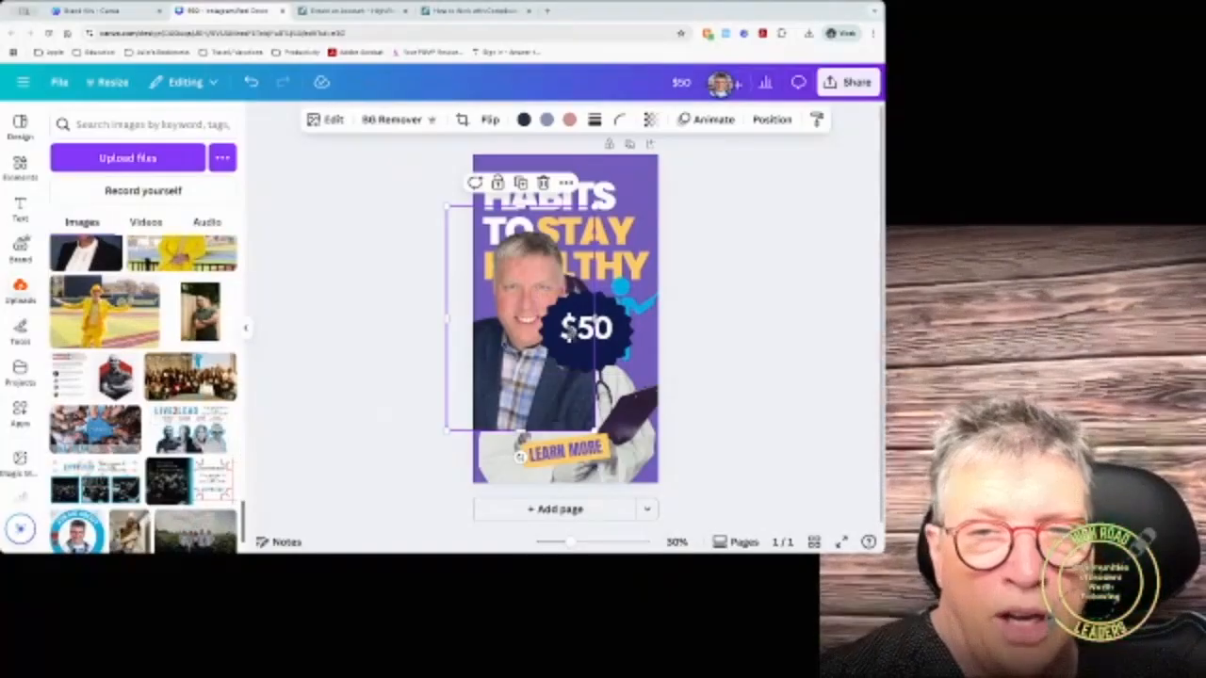
pyautogui.moveTo(520, 353); pyautogui.dragTo(532, 405)
pyautogui.scroll(-1, 120, 377)
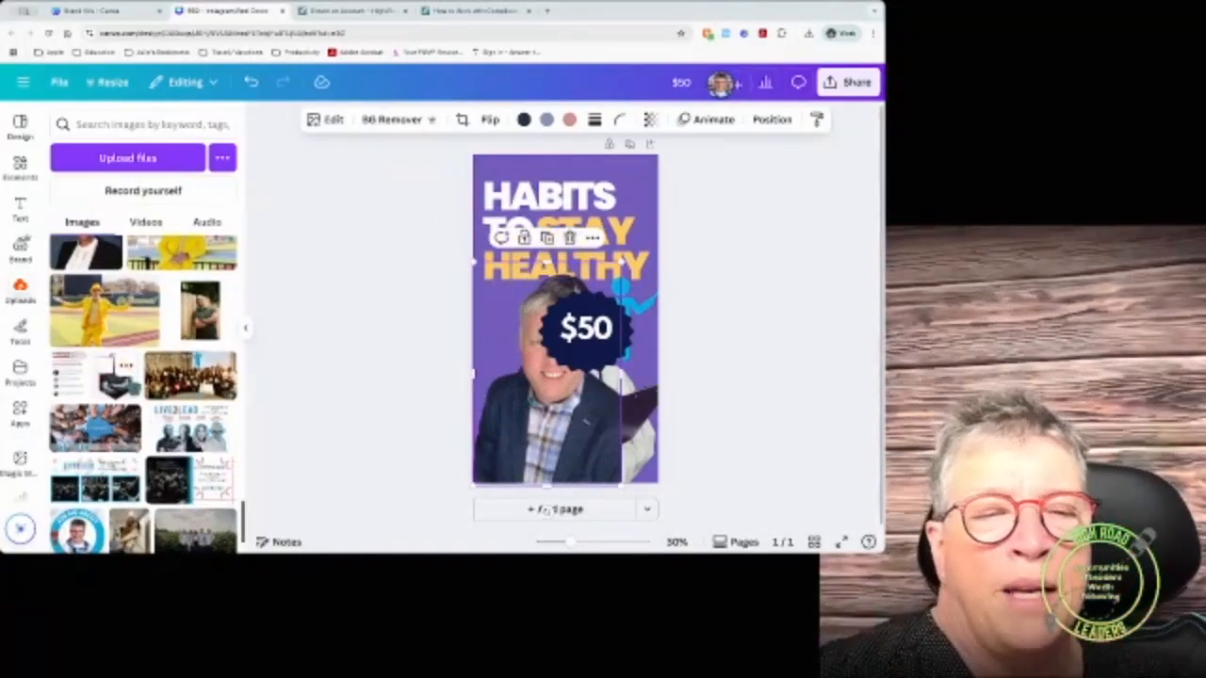
pyautogui.scroll(-10, 133, 386)
pyautogui.scroll(-10, 133, 387)
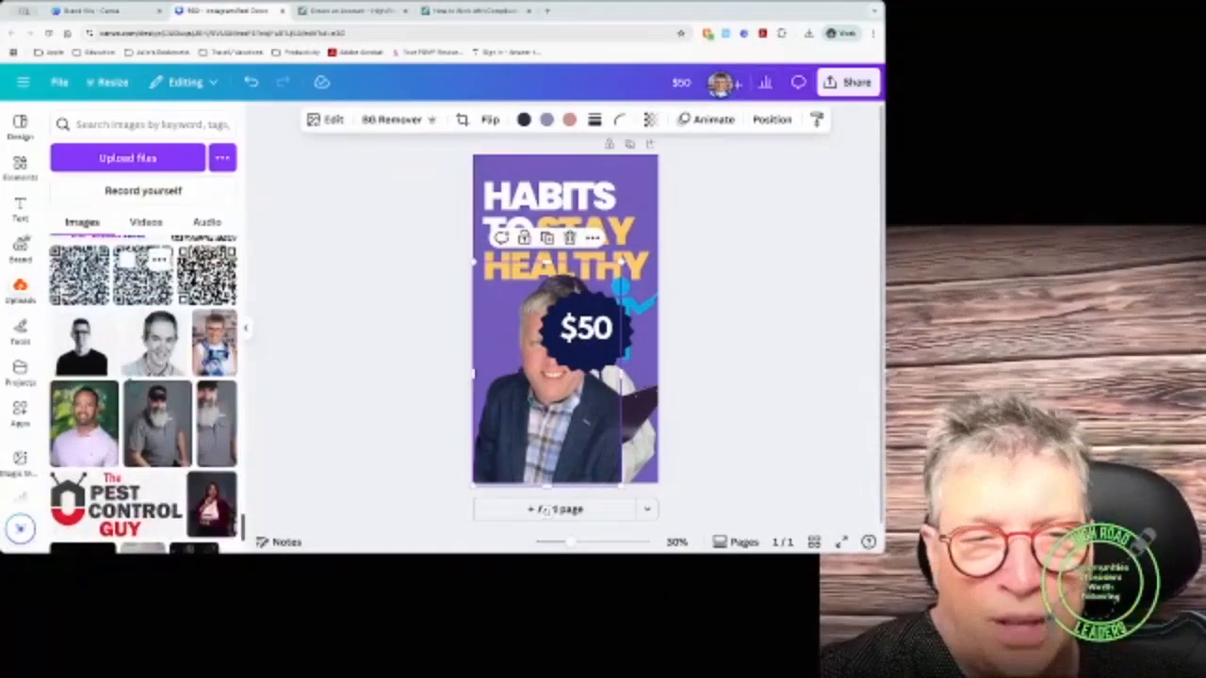
pyautogui.click(131, 125)
pyautogui.write('carol')
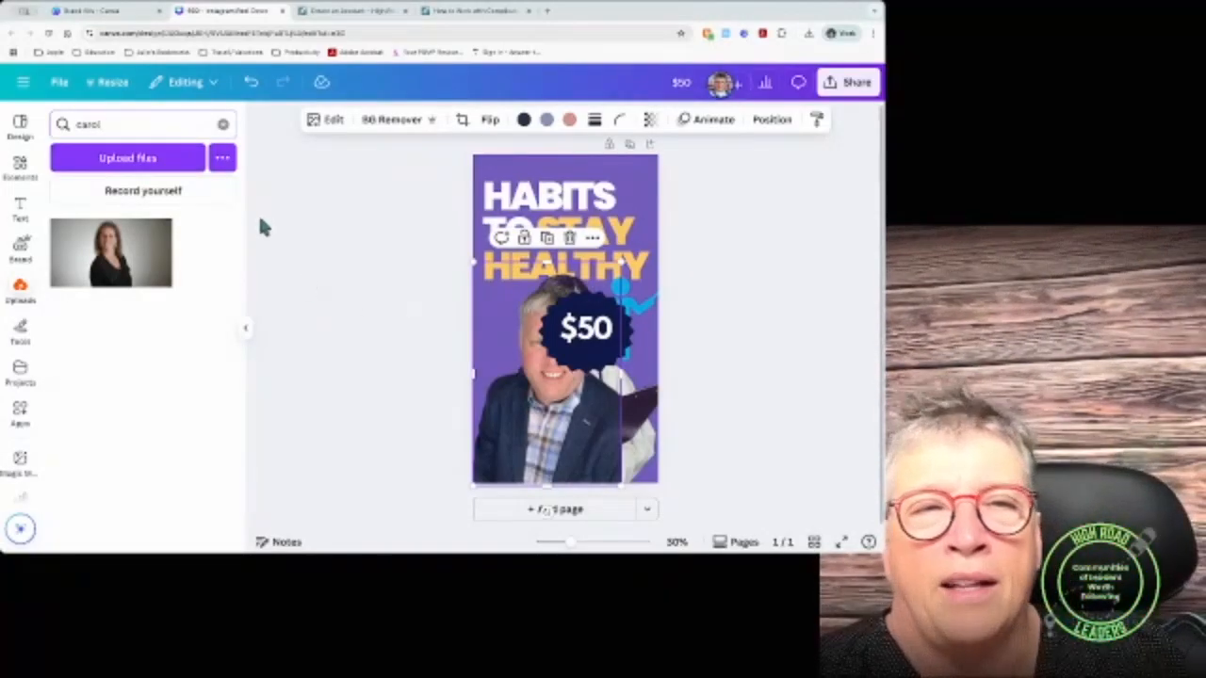
pyautogui.click(222, 124)
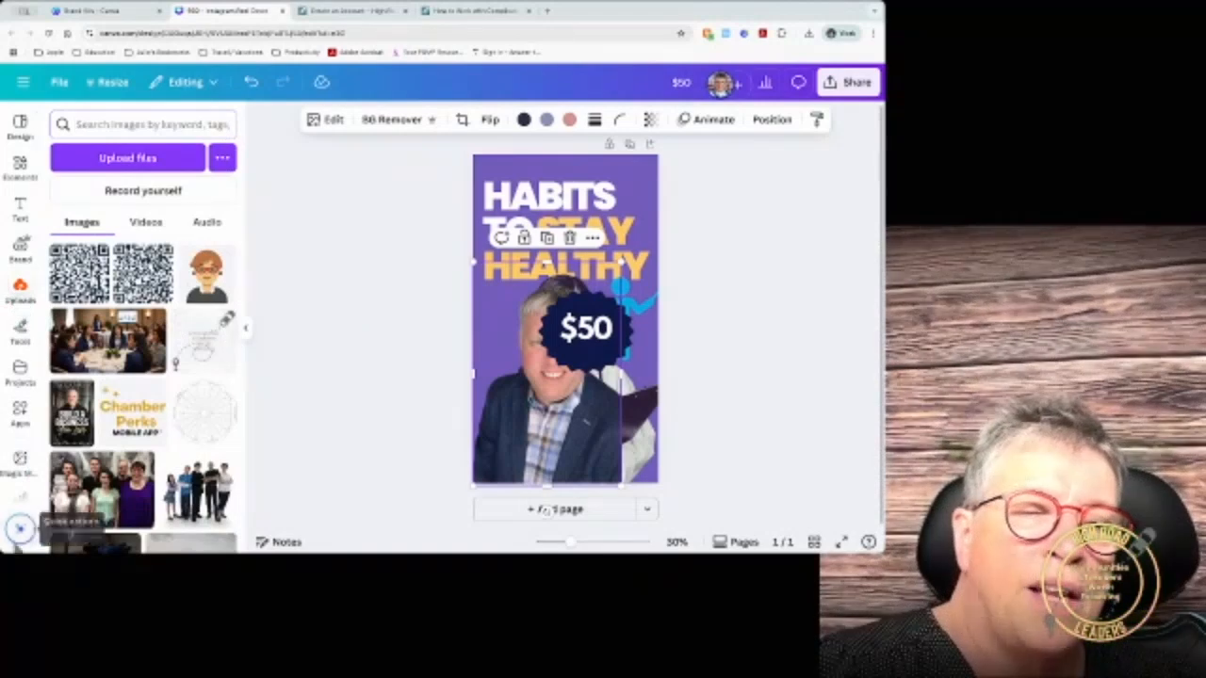
pyautogui.scroll(-3, 21, 488)
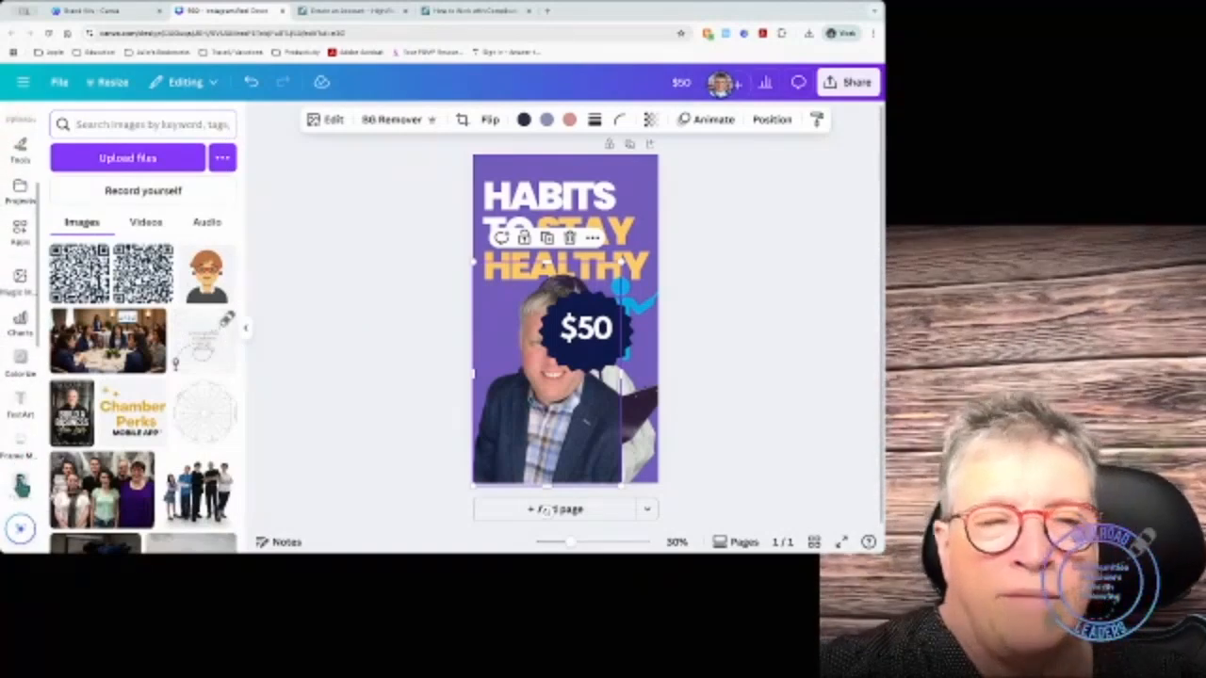
pyautogui.scroll(-5, 21, 489)
pyautogui.scroll(-3, 21, 488)
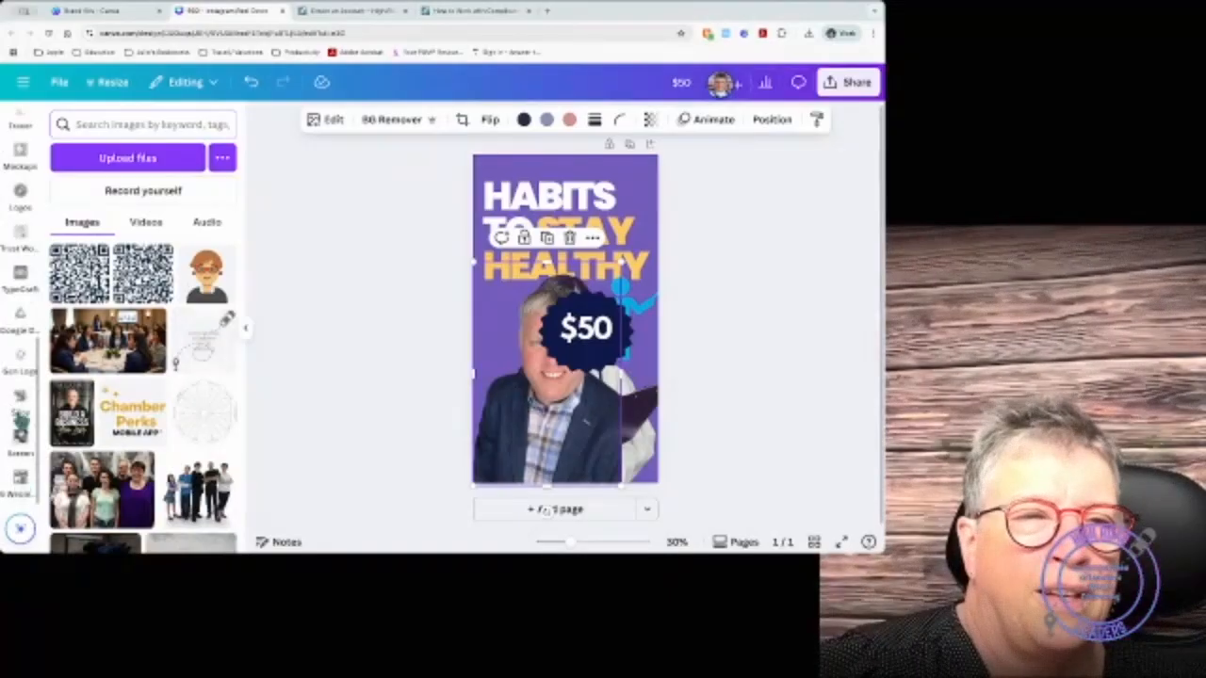
pyautogui.scroll(10, 21, 235)
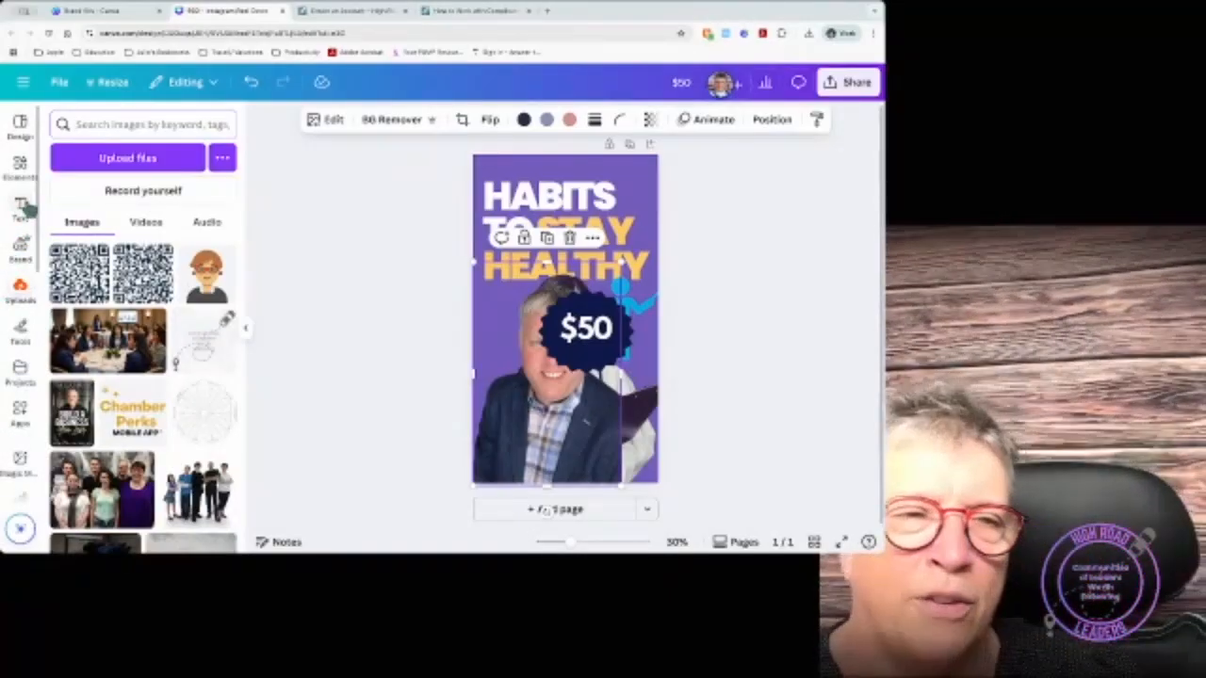
# Step: Undo four edits, raising the photo again, restoring LEARN MORE and removing $50
pyautogui.click(251, 85)
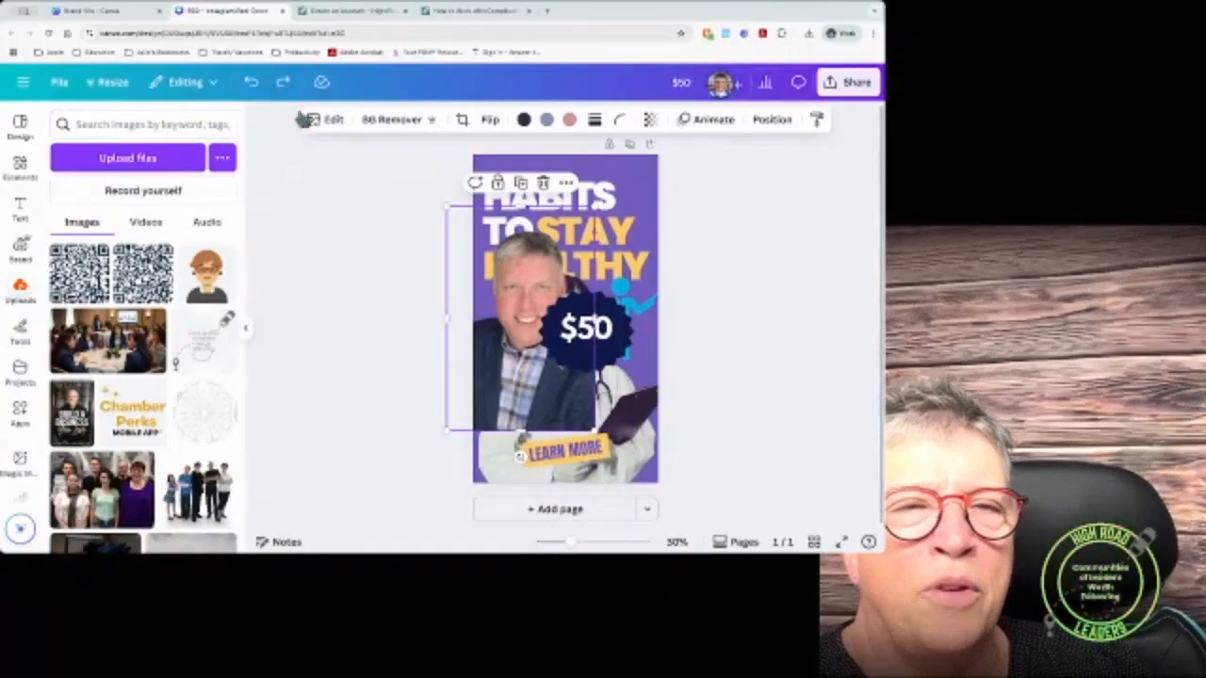
pyautogui.click(251, 85)
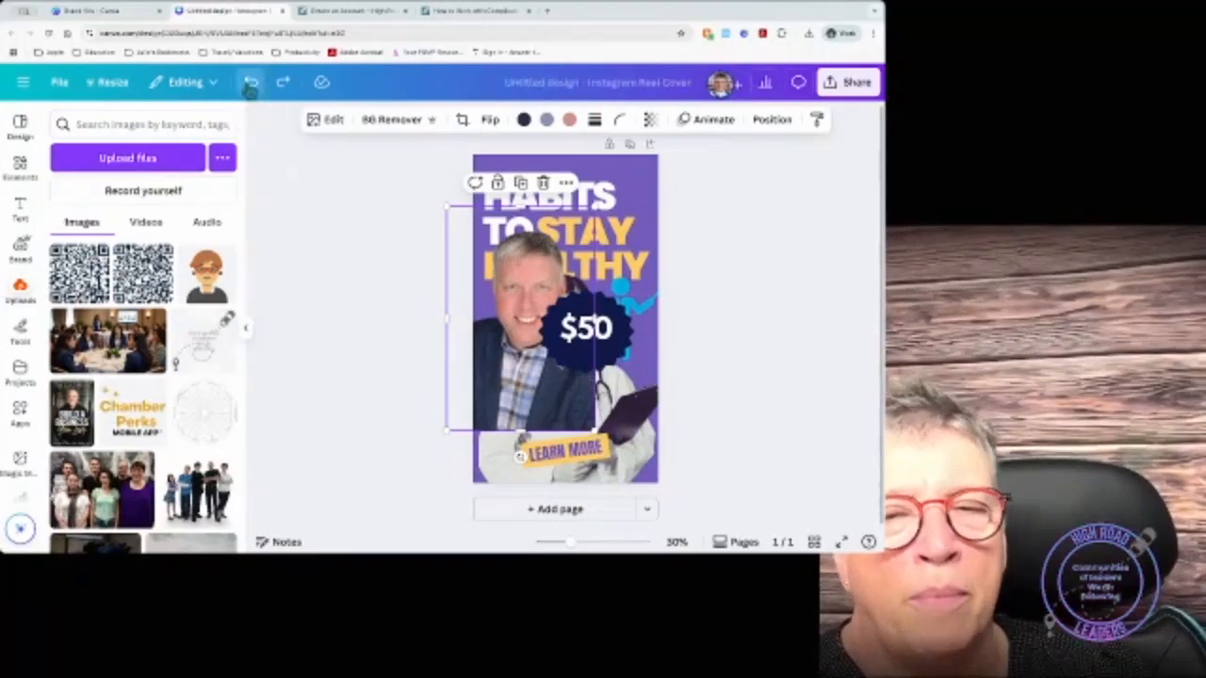
pyautogui.click(251, 85)
pyautogui.click(251, 85)
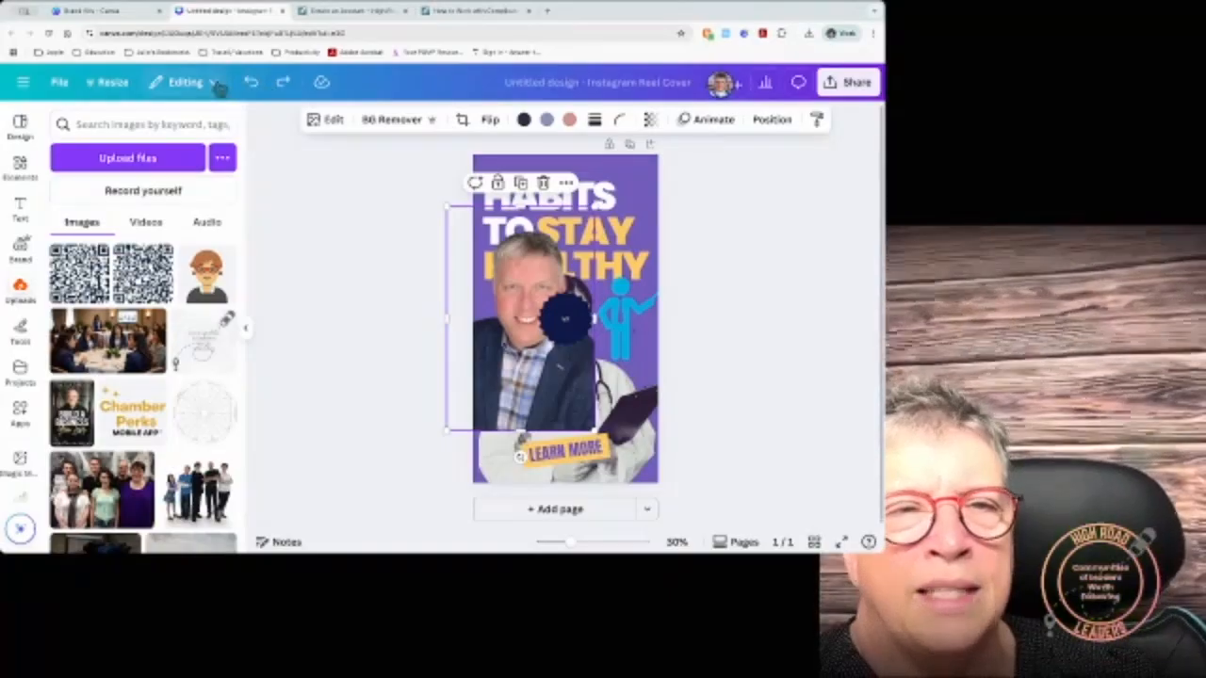
# Step: View the design's version history from the save status, then exit back to the editor
pyautogui.click(322, 83)
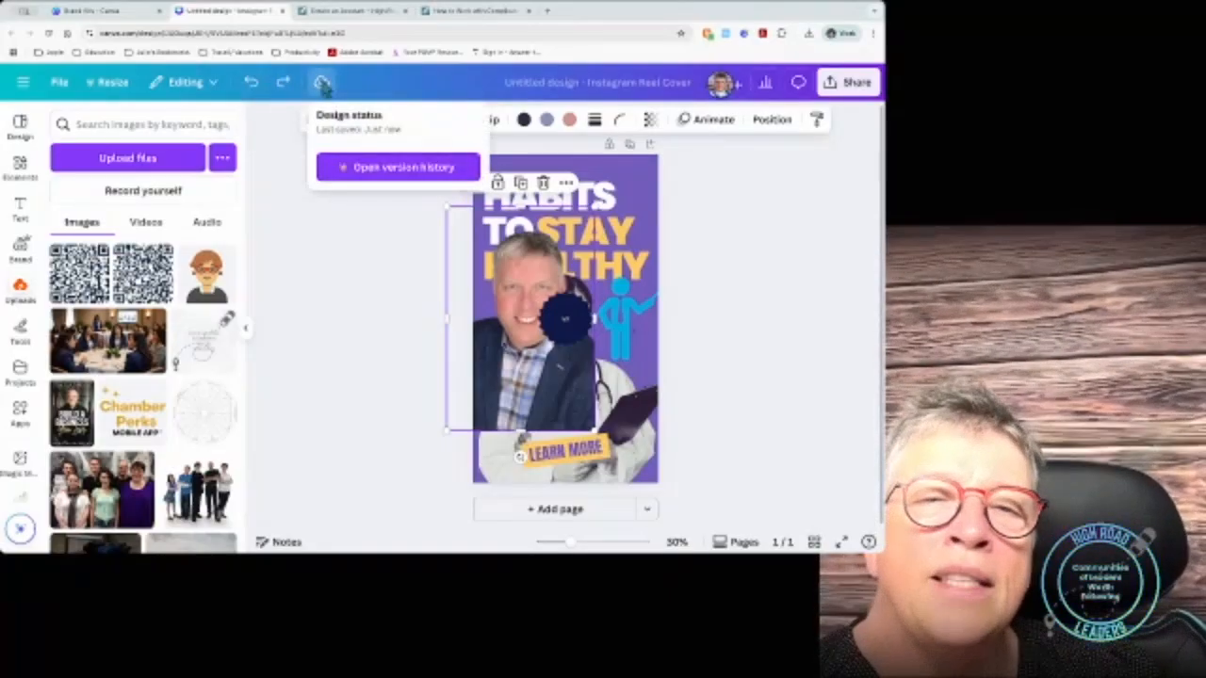
pyautogui.click(368, 173)
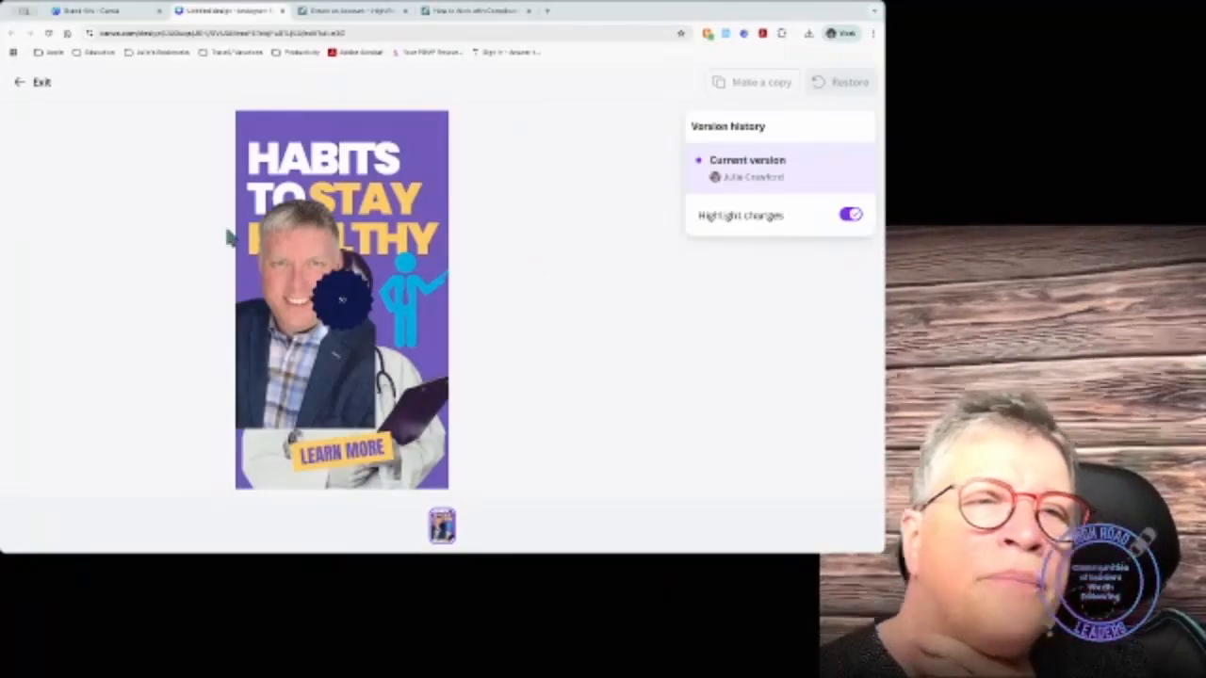
pyautogui.click(24, 84)
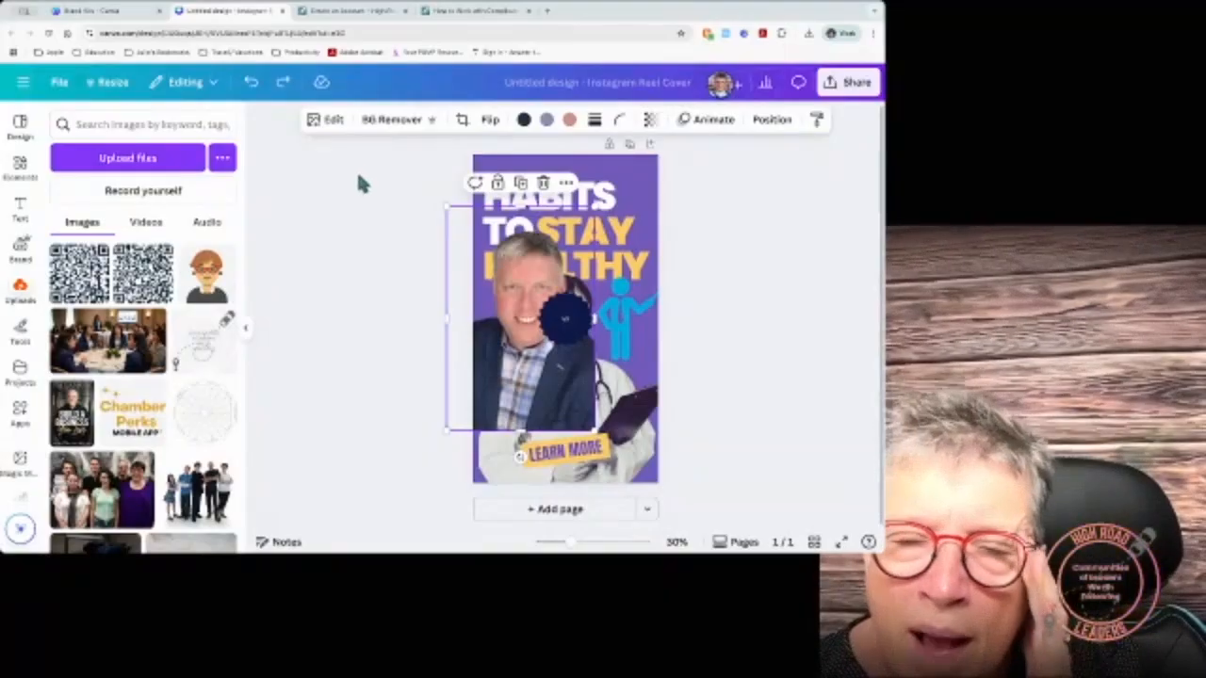
# Step: Move the man's photo down and right, then launch BG Generator from its Edit options
pyautogui.moveTo(499, 316); pyautogui.dragTo(490, 369)
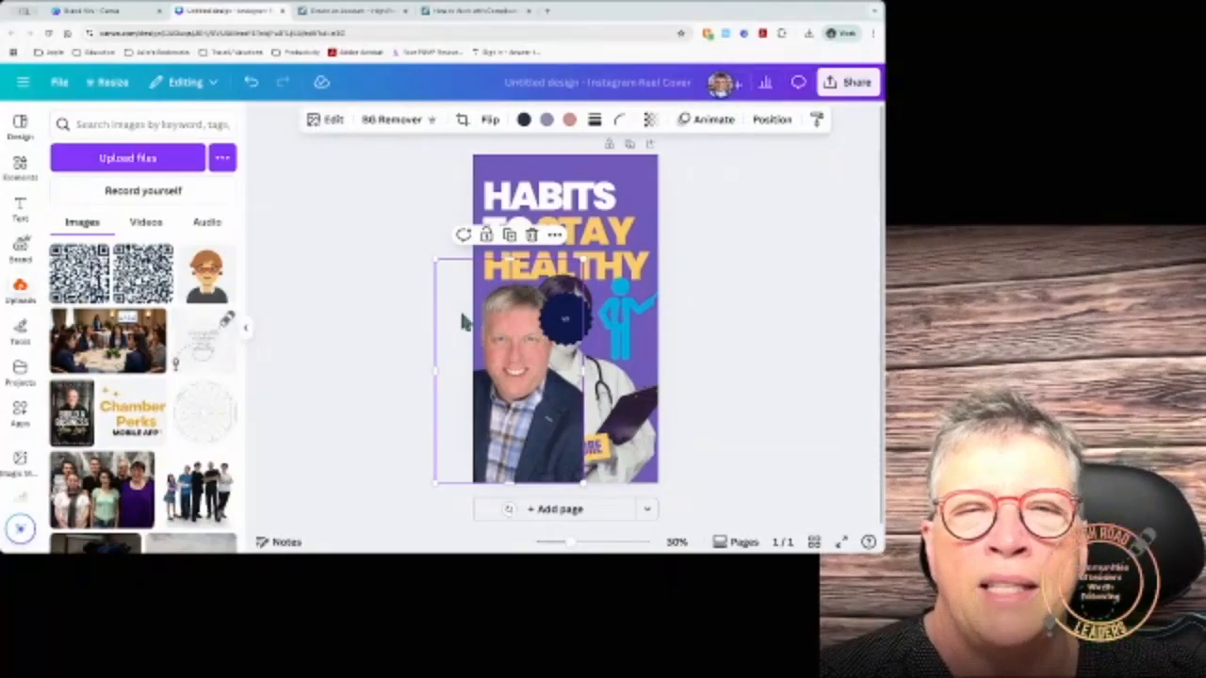
pyautogui.click(329, 122)
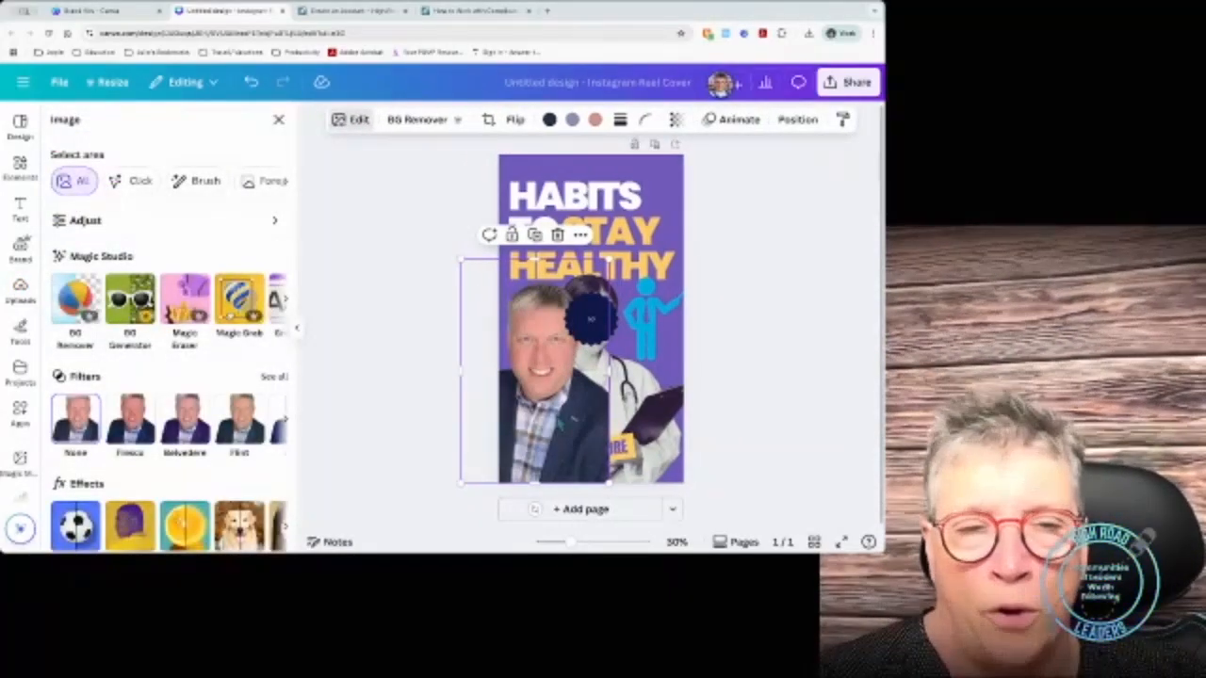
pyautogui.scroll(-2, 155, 330)
pyautogui.scroll(2, 155, 330)
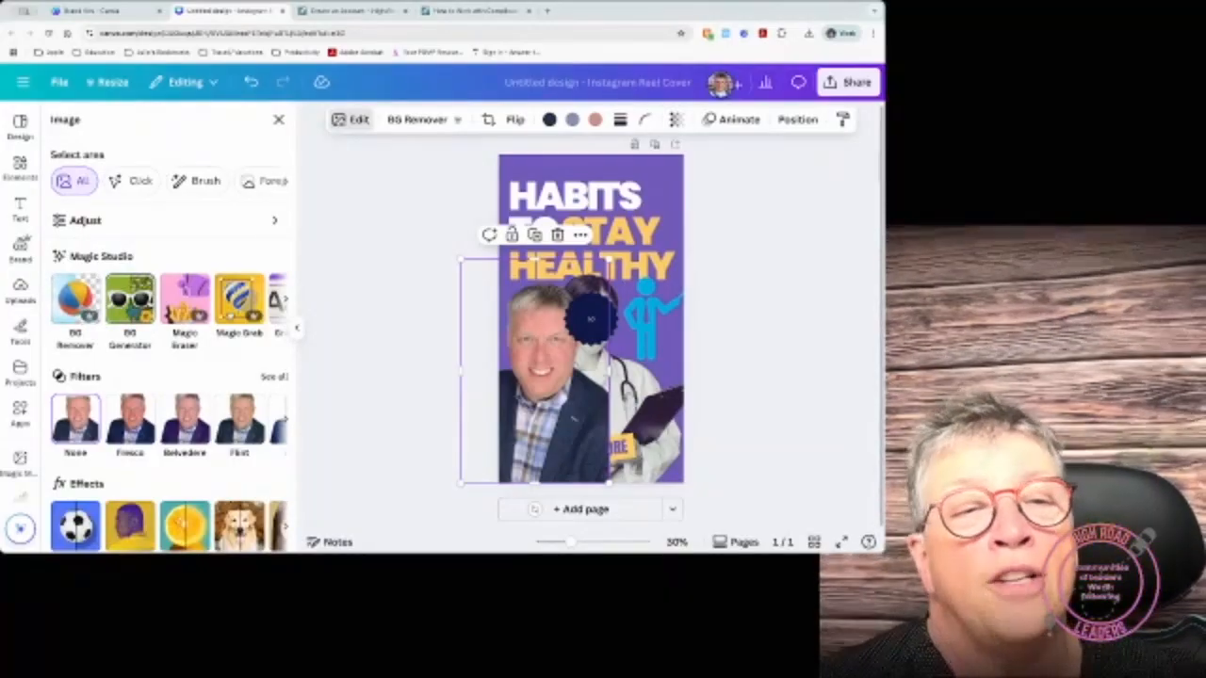
pyautogui.click(132, 309)
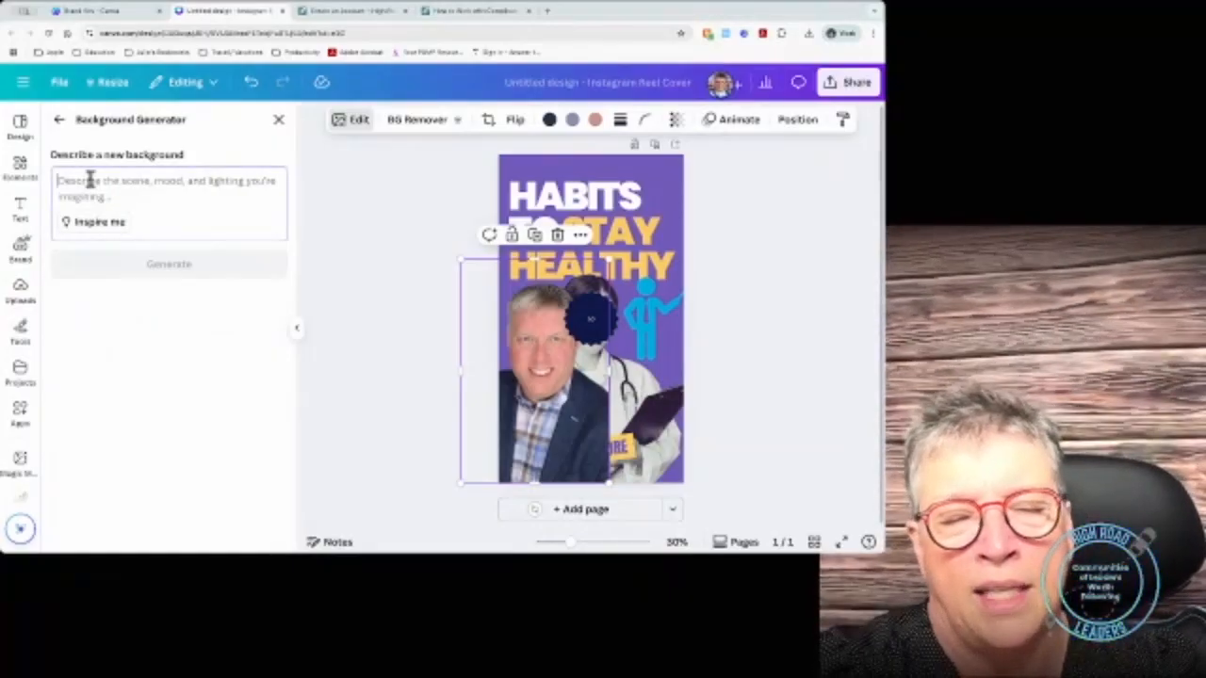
# Step: Describe a palm-tree beach backdrop and generate background options
pyautogui.click(90, 180)
pyautogui.write('Palm trees with beach')
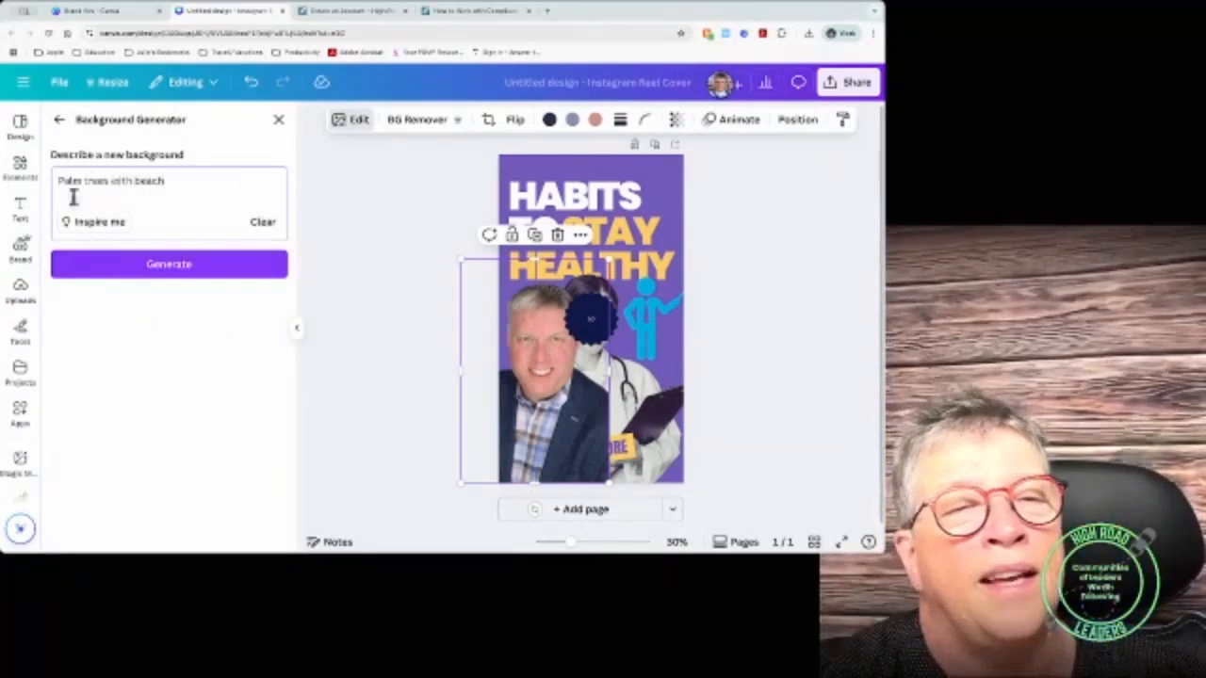
pyautogui.click(144, 265)
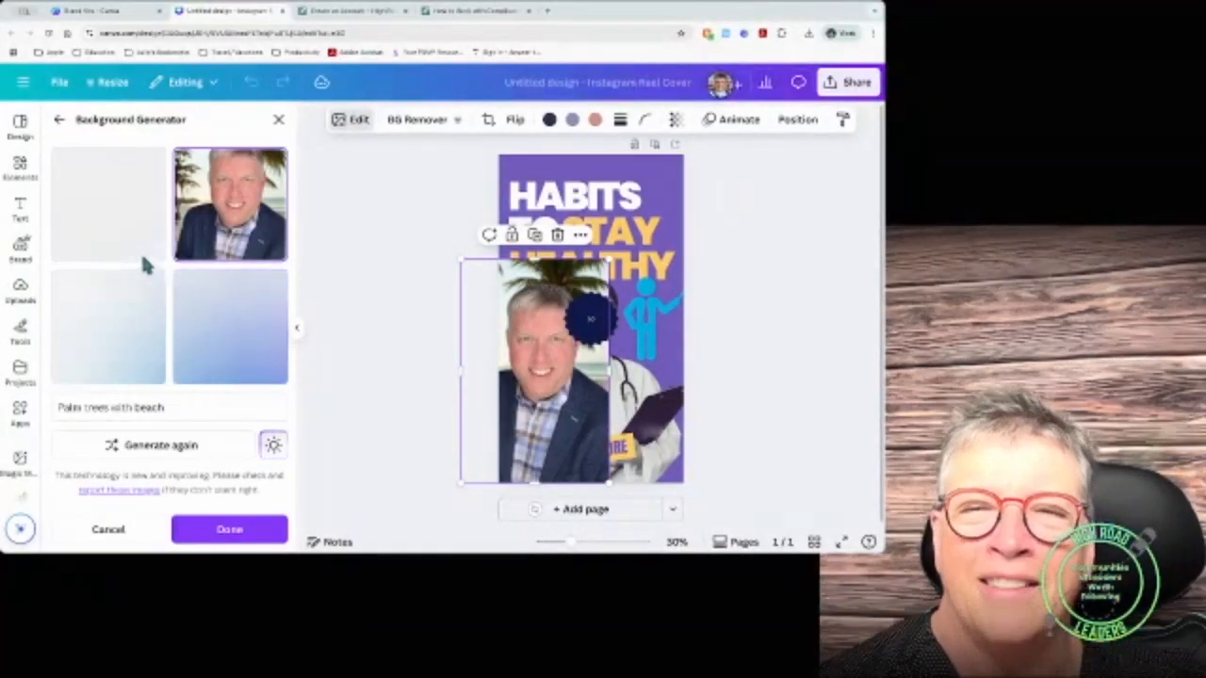
# Step: Compare the generated results and apply the 'Palm trees with beach' variant
pyautogui.moveTo(560, 409); pyautogui.dragTo(615, 327)
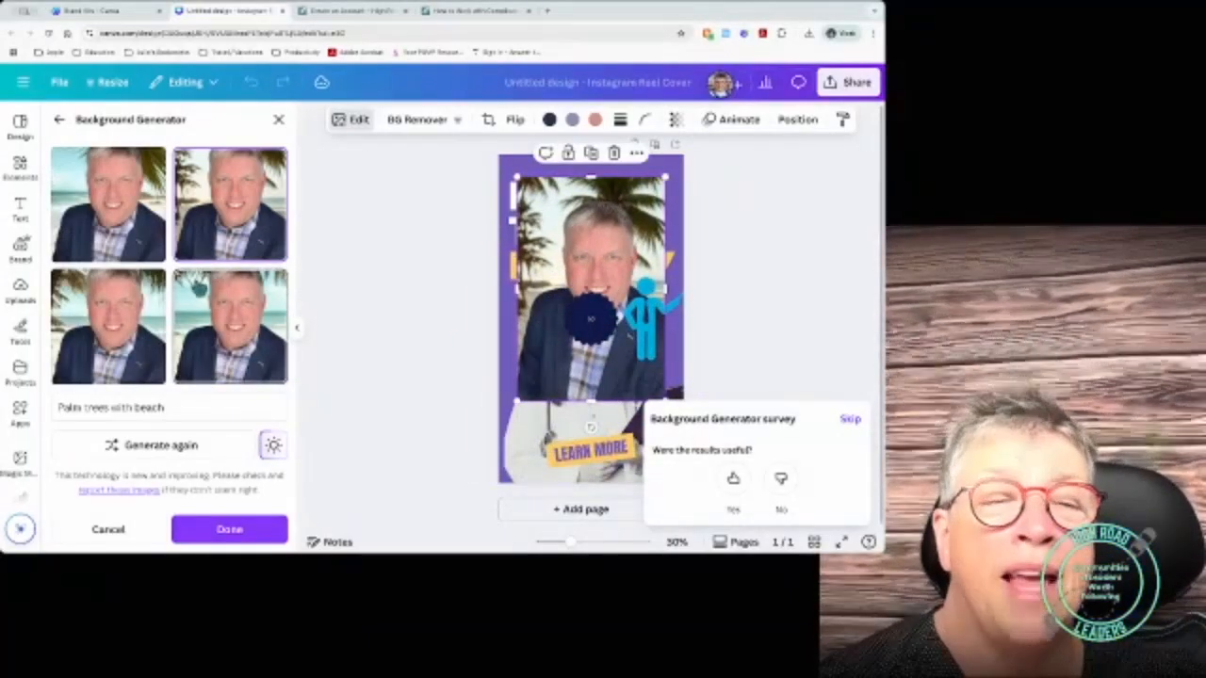
pyautogui.click(202, 332)
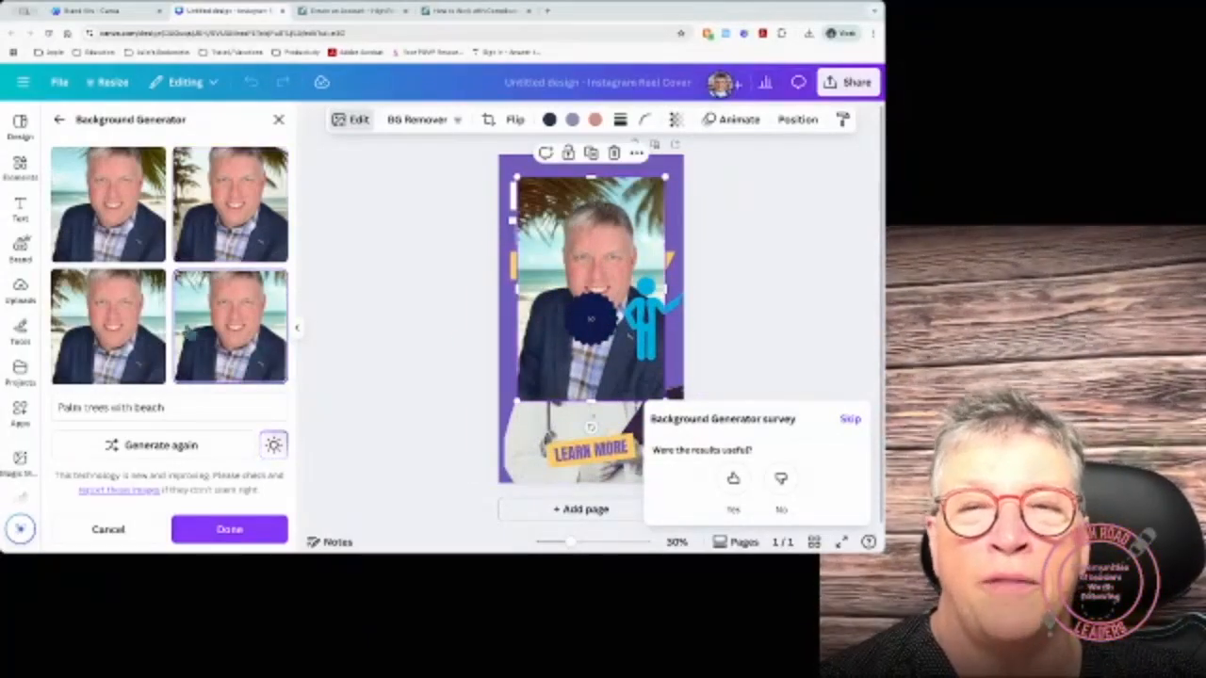
pyautogui.click(110, 334)
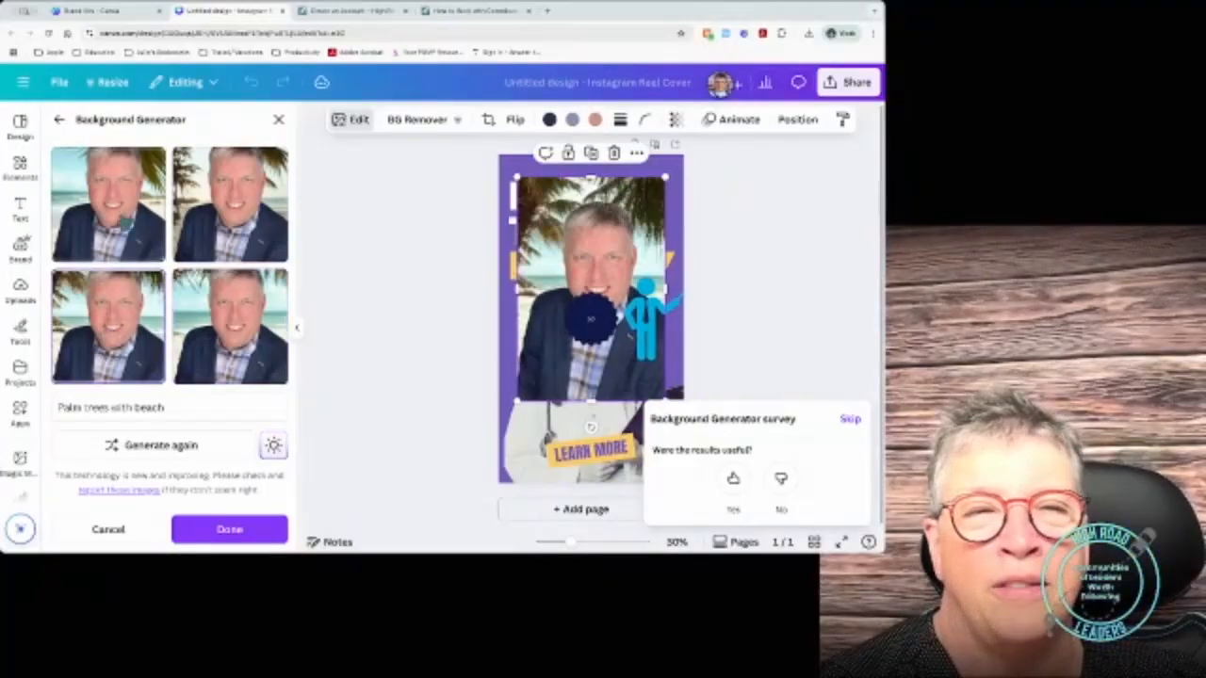
pyautogui.click(123, 216)
pyautogui.click(221, 293)
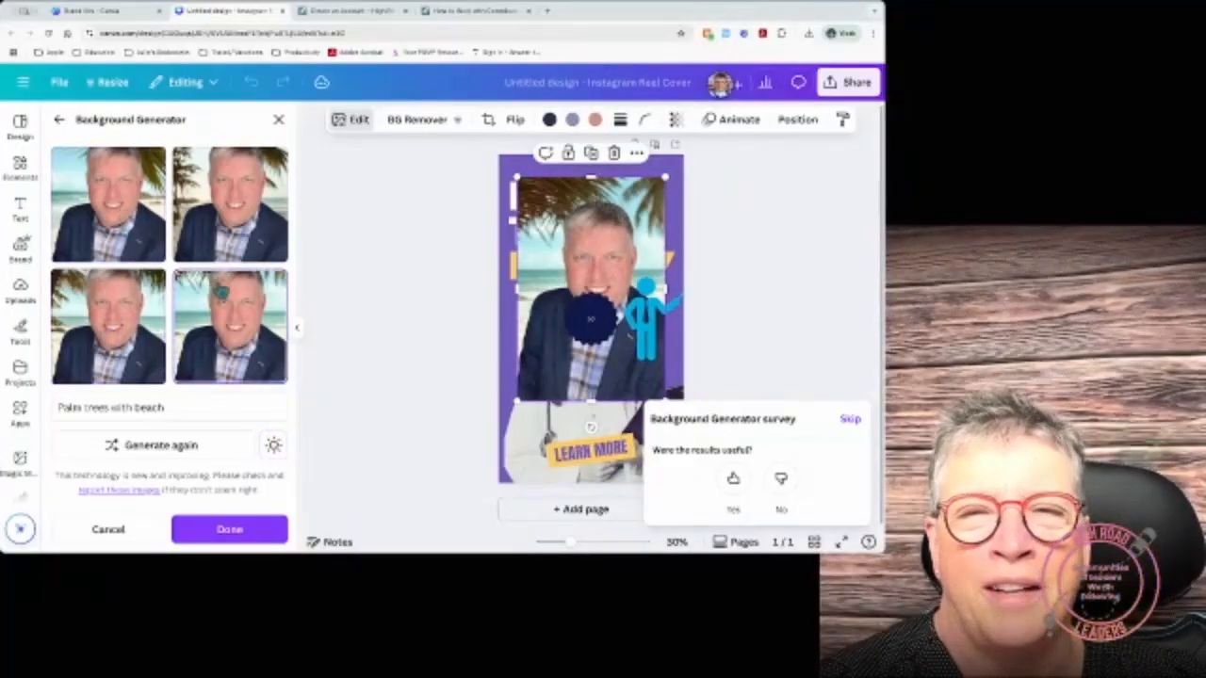
pyautogui.click(226, 529)
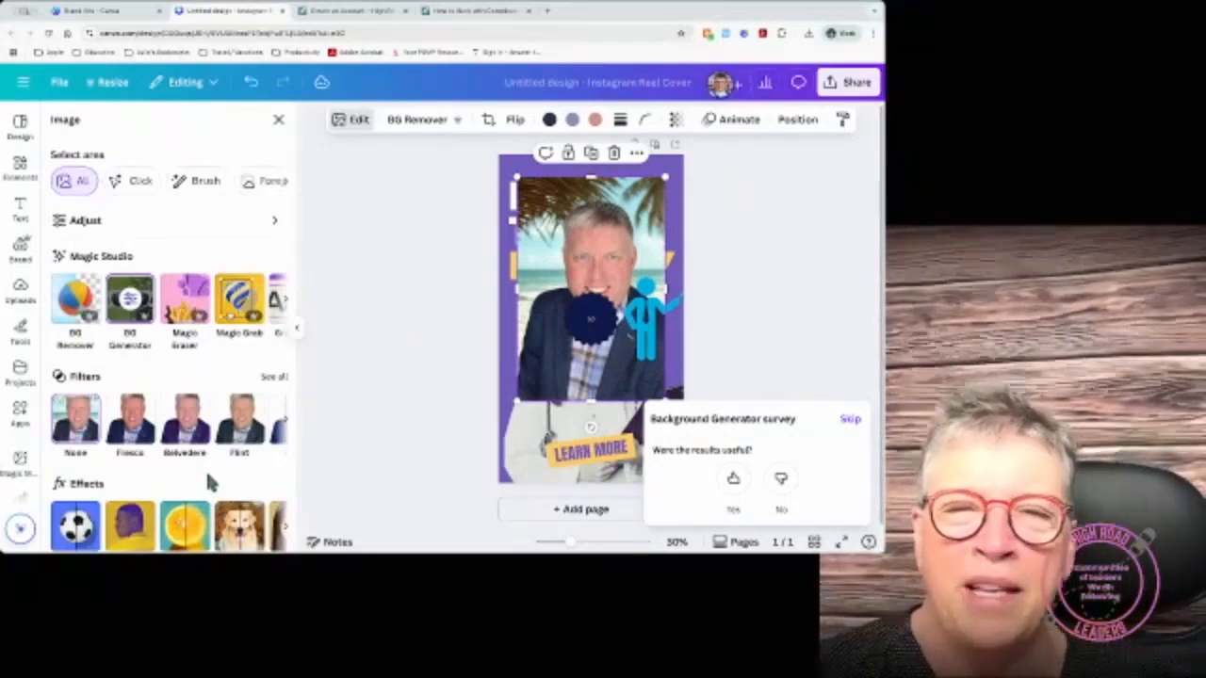
pyautogui.scroll(-2, 205, 470)
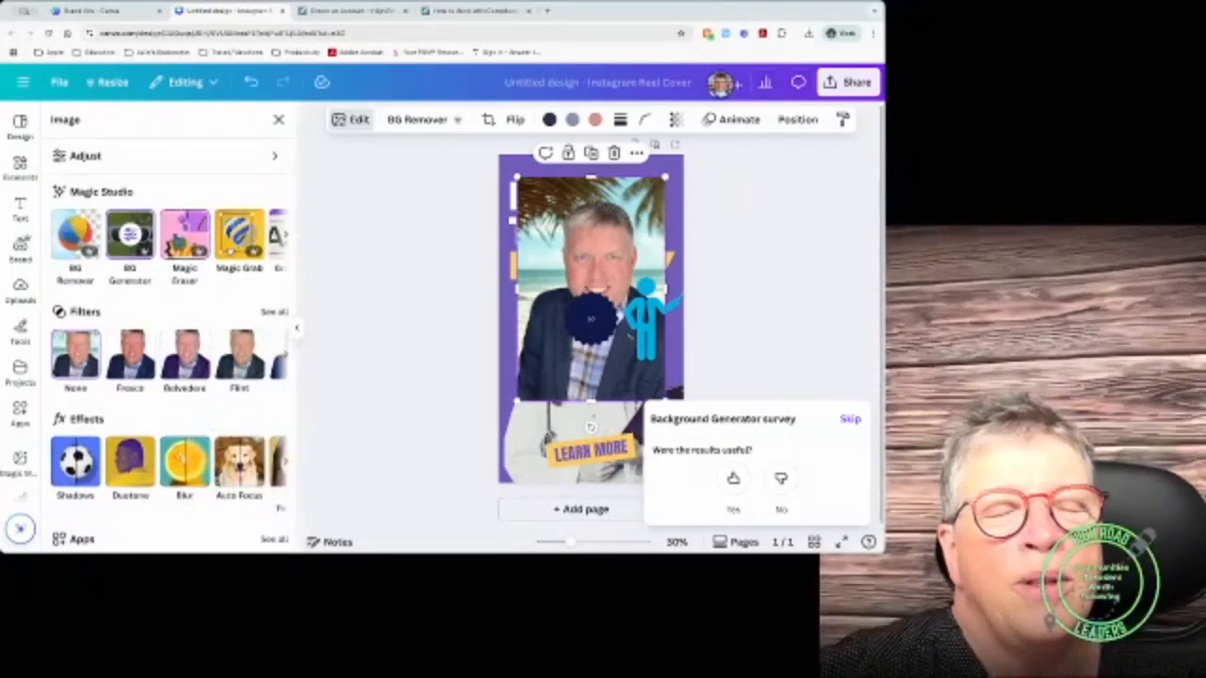
pyautogui.hscroll(1, 196, 247)
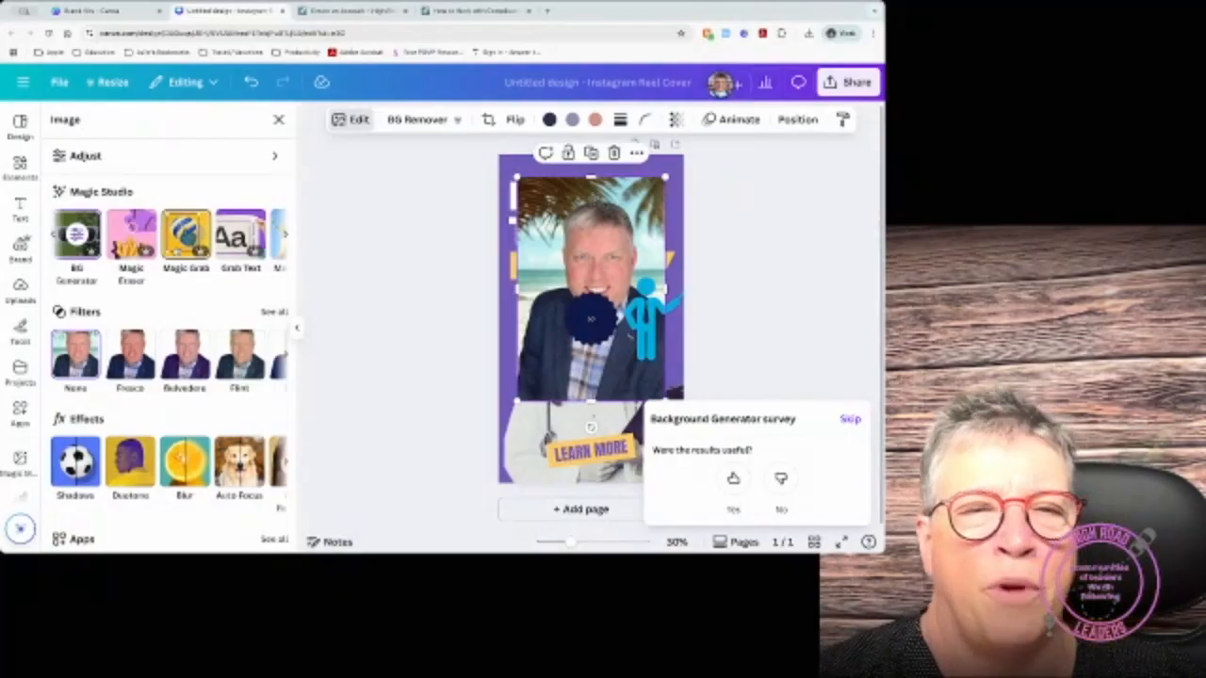
pyautogui.scroll(-1, 226, 262)
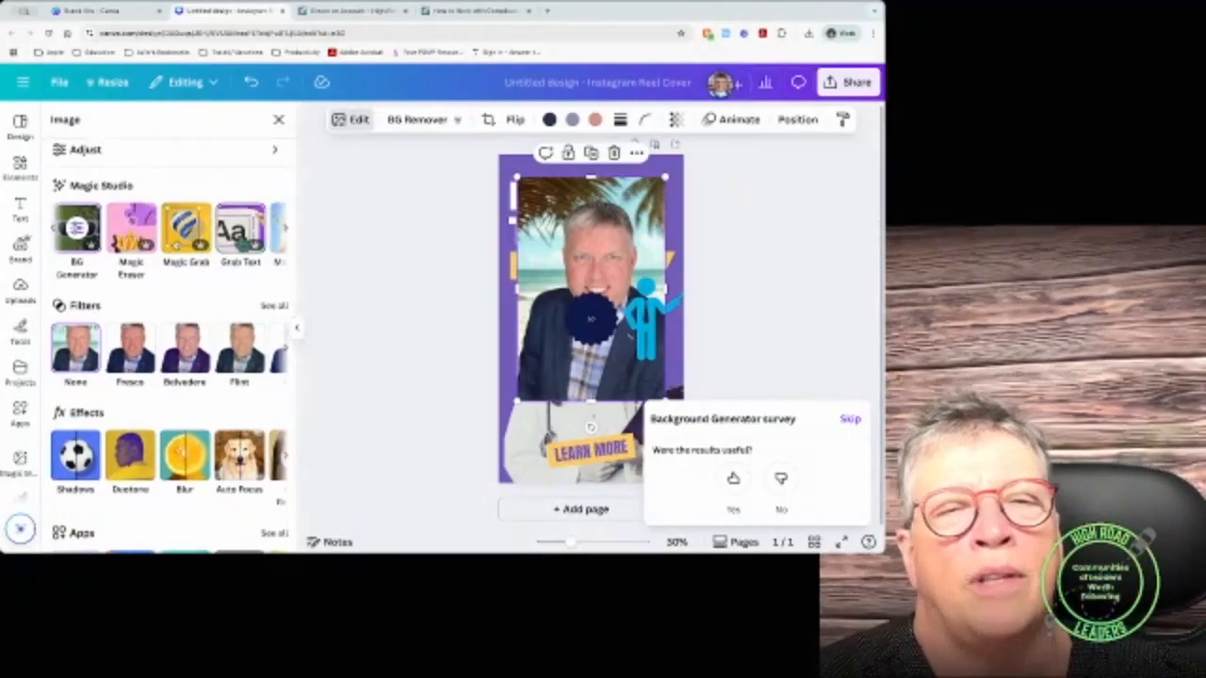
pyautogui.hscroll(2, 289, 232)
pyautogui.hscroll(1, 173, 230)
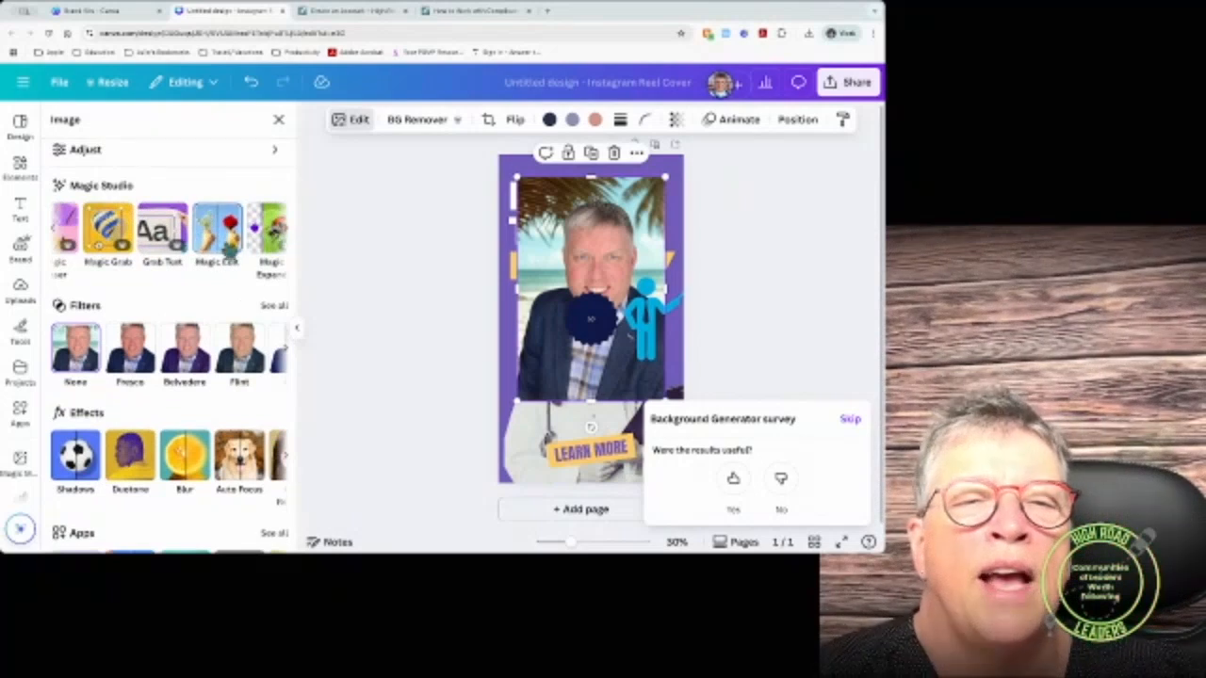
pyautogui.click(224, 236)
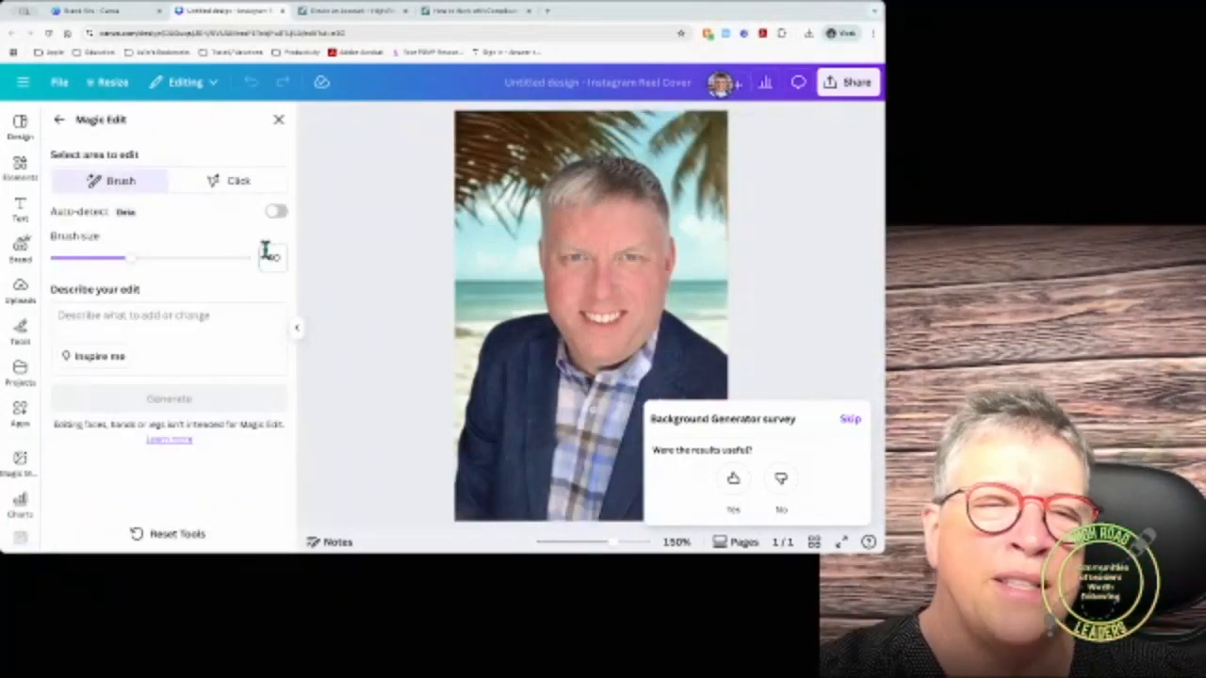
pyautogui.click(59, 120)
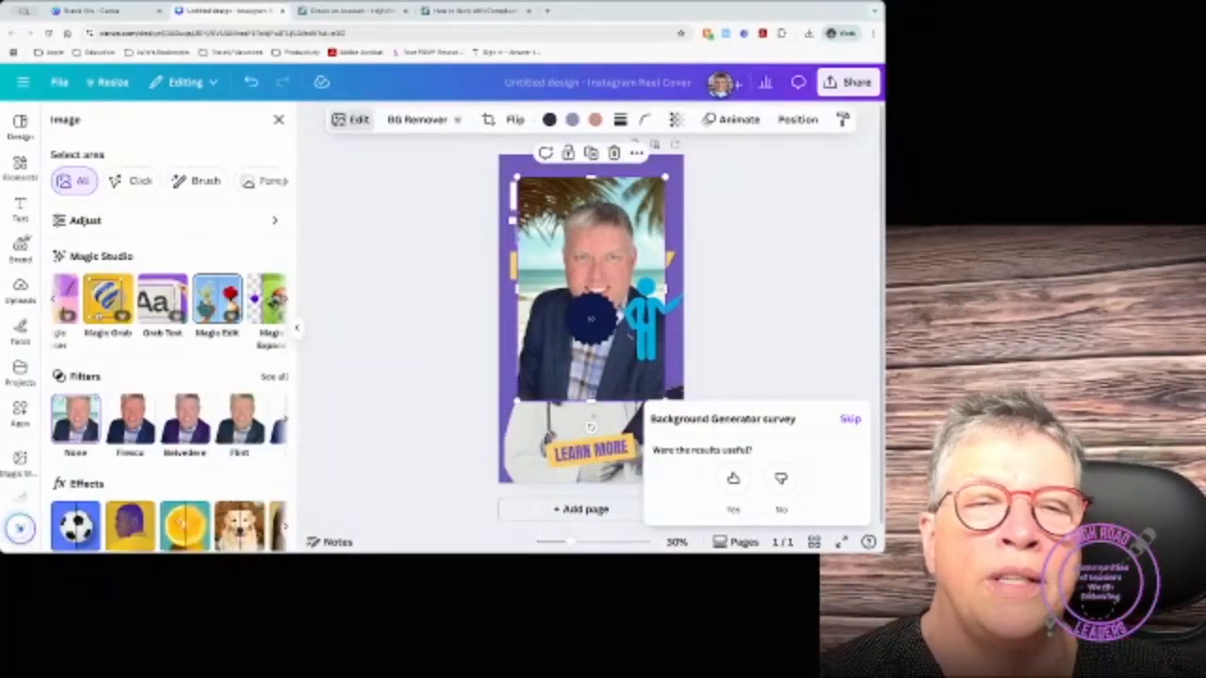
pyautogui.click(294, 322)
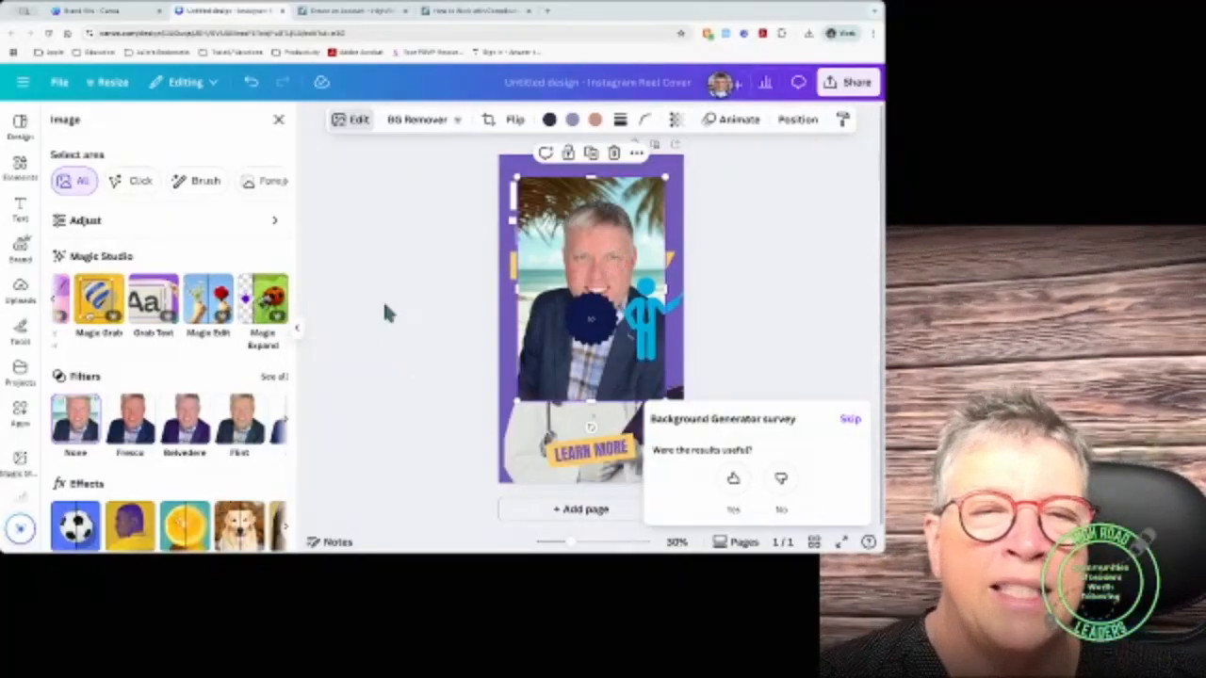
pyautogui.click(267, 307)
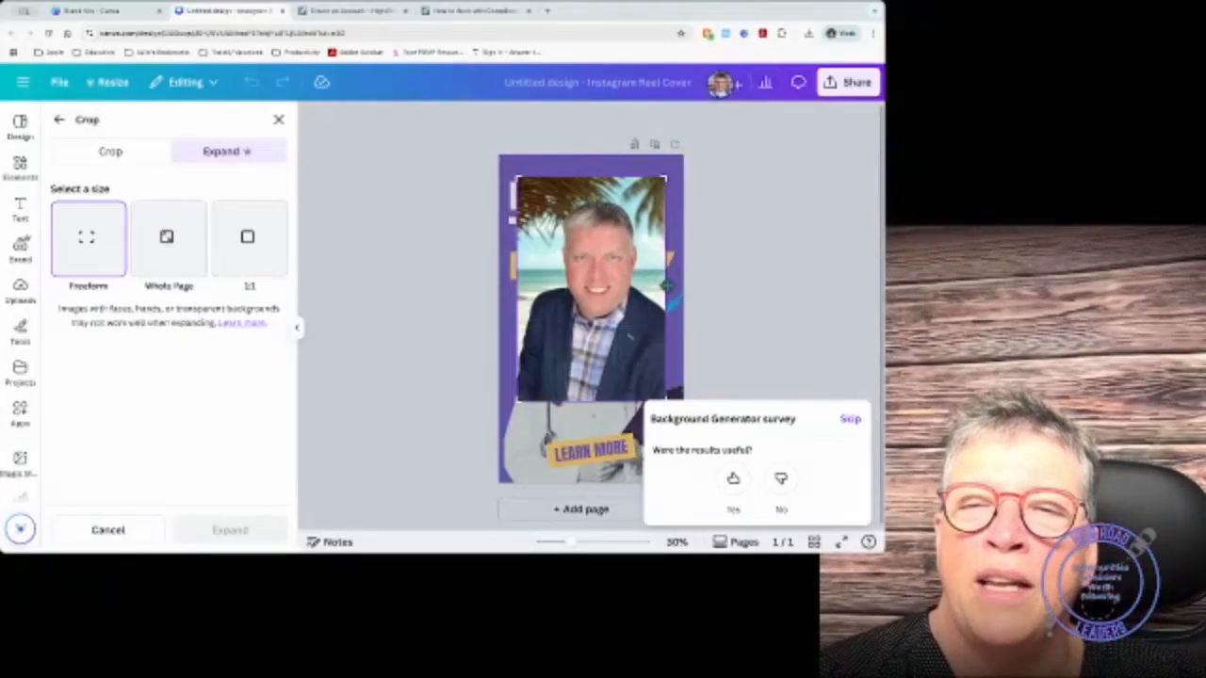
pyautogui.moveTo(665, 176); pyautogui.dragTo(709, 157)
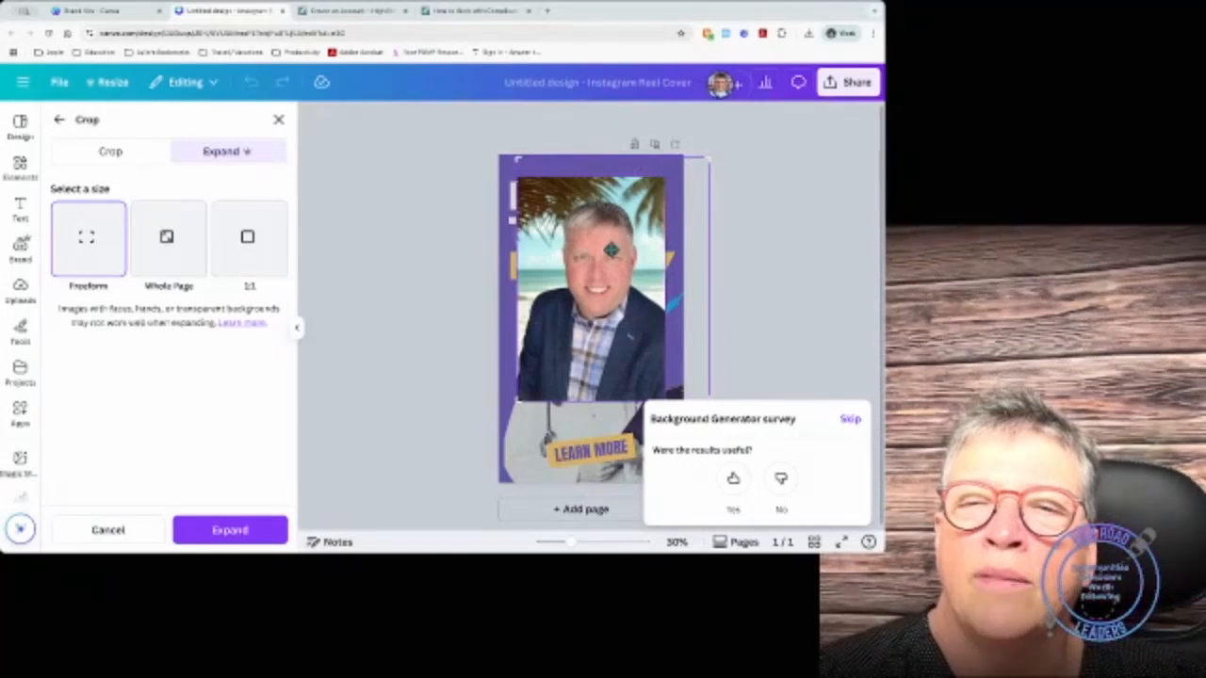
pyautogui.click(242, 532)
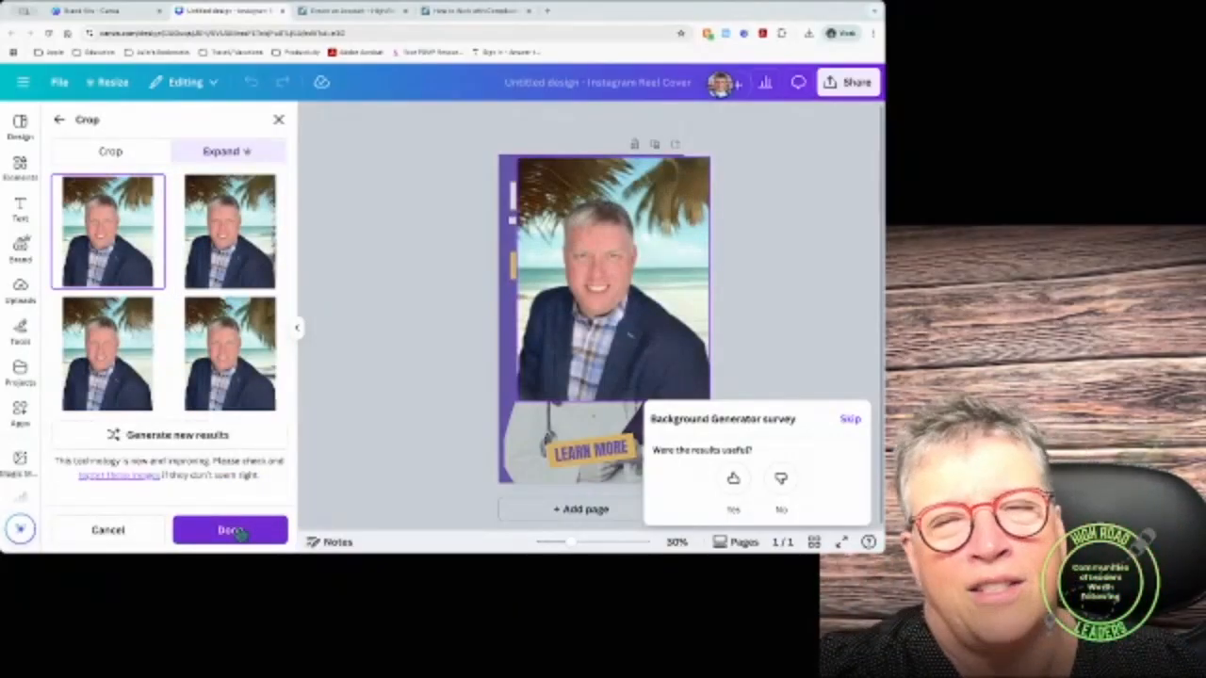
pyautogui.click(224, 283)
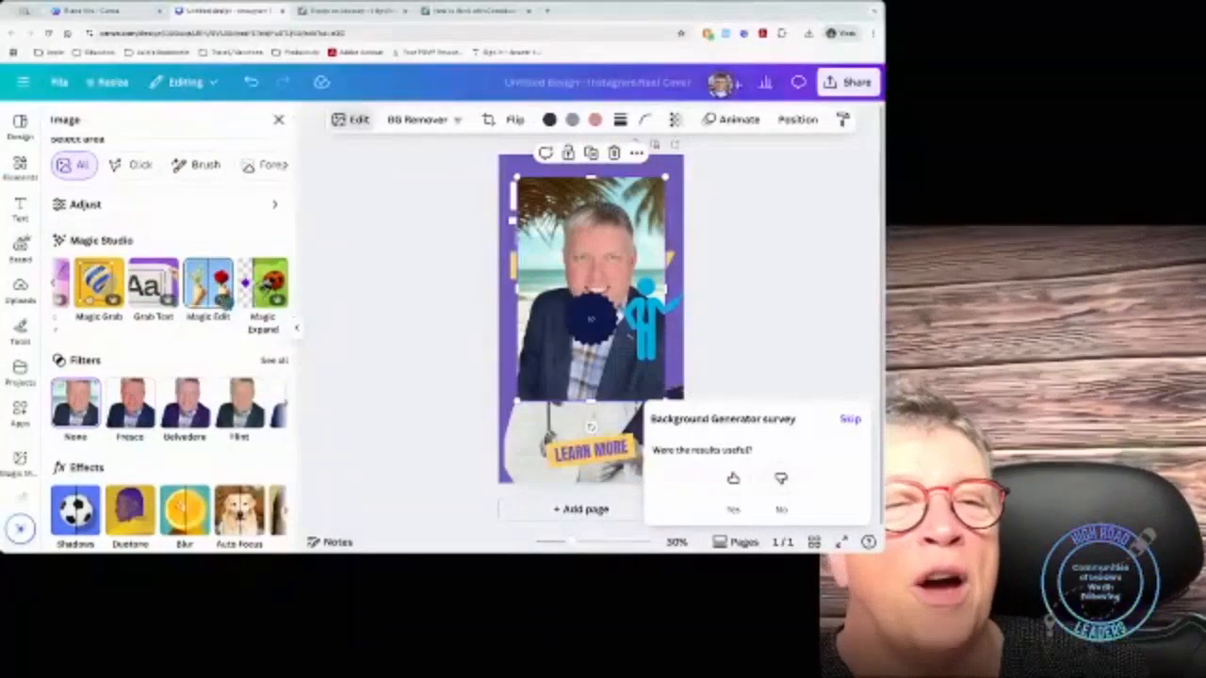
pyautogui.scroll(-2, 226, 299)
pyautogui.scroll(3, 242, 243)
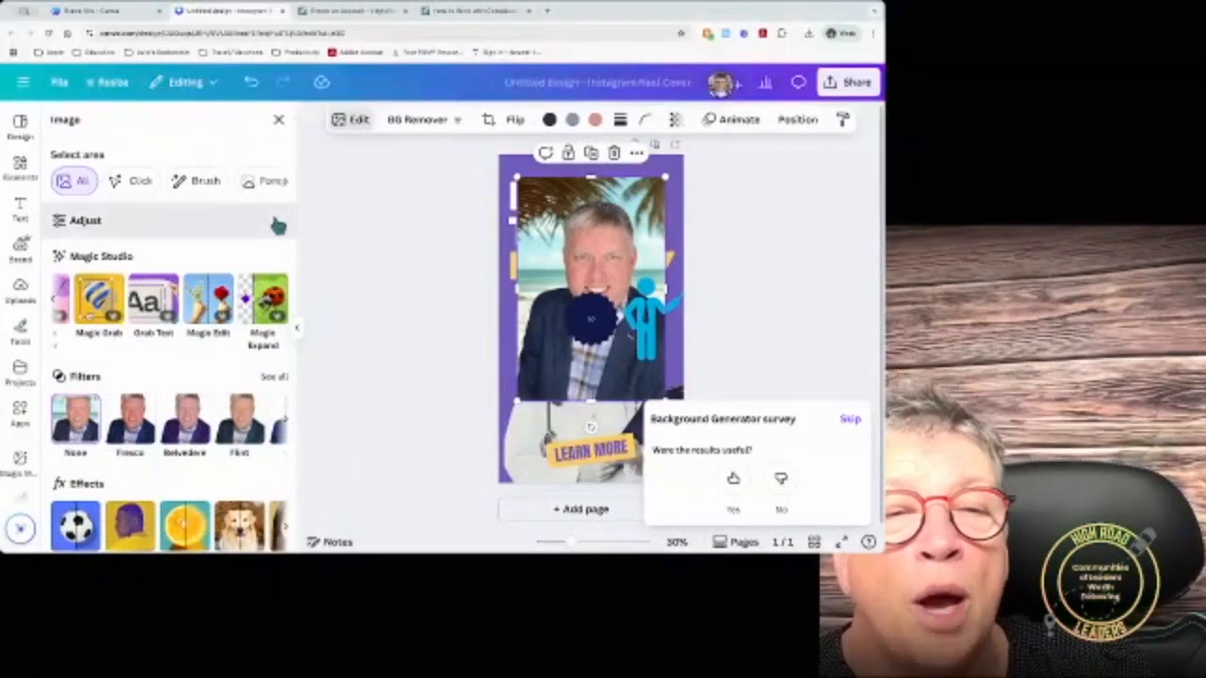
pyautogui.click(275, 221)
pyautogui.moveTo(156, 299)
pyautogui.mouseDown()
pyautogui.moveTo(218, 299)
pyautogui.moveTo(62, 296)
pyautogui.moveTo(153, 296)
pyautogui.mouseUp()
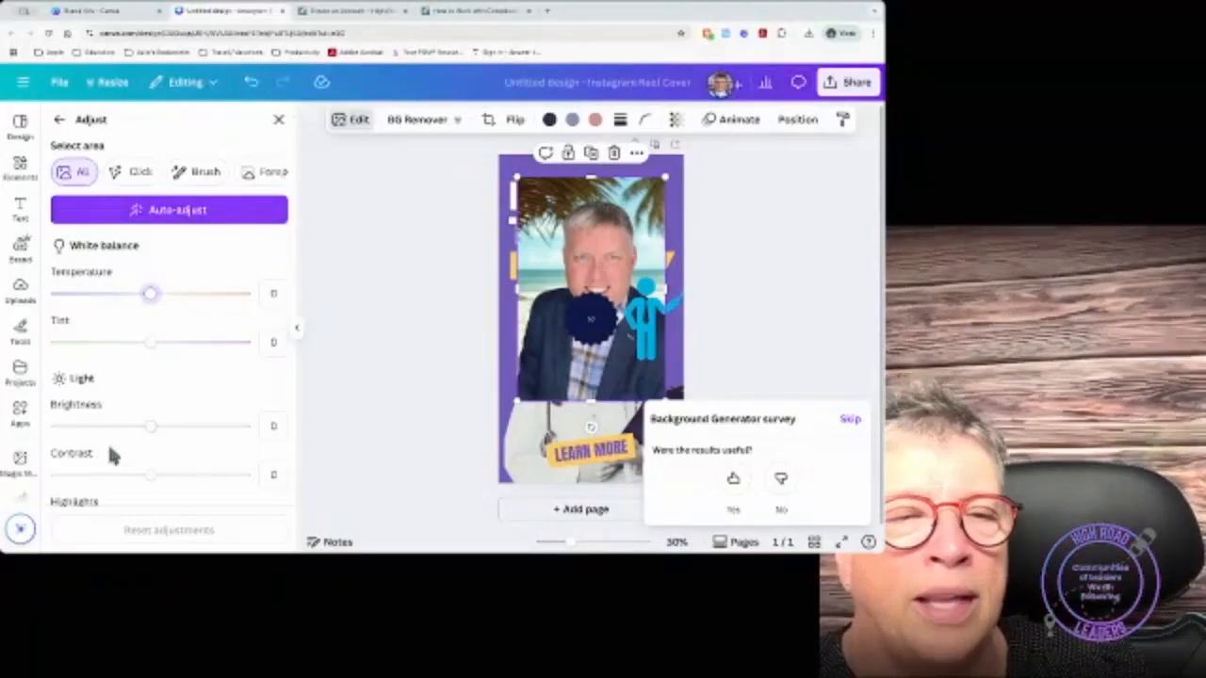
pyautogui.scroll(-5, 162, 444)
pyautogui.scroll(-4, 163, 444)
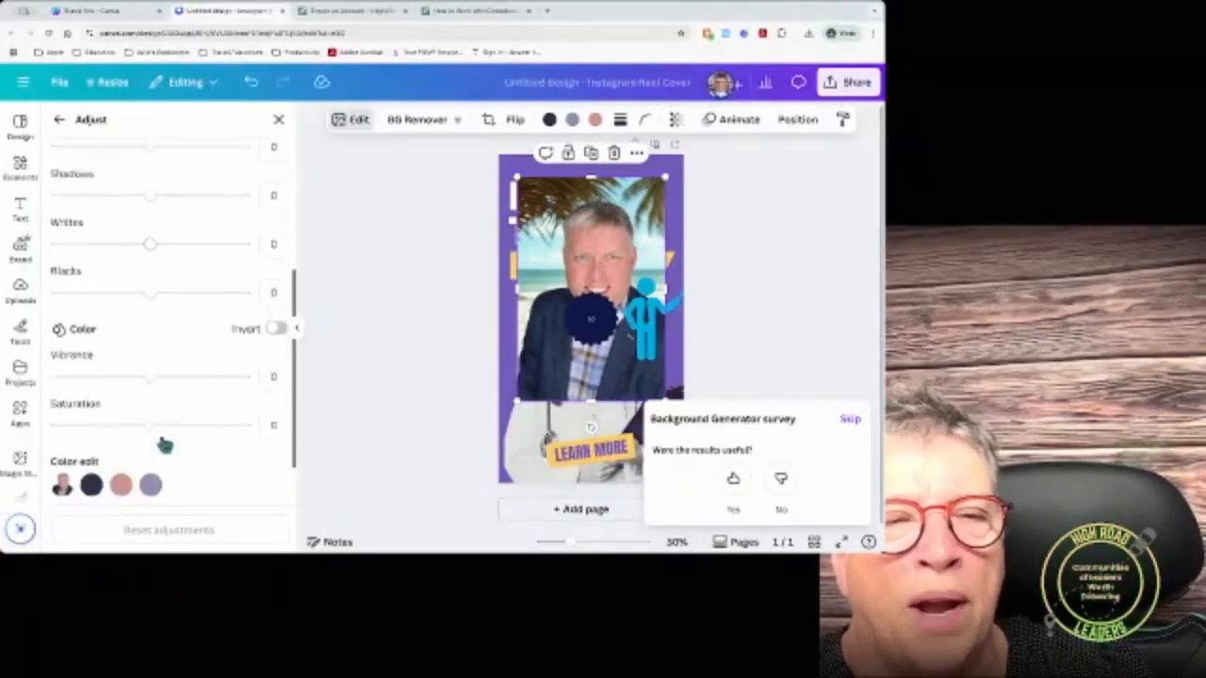
pyautogui.scroll(8, 145, 383)
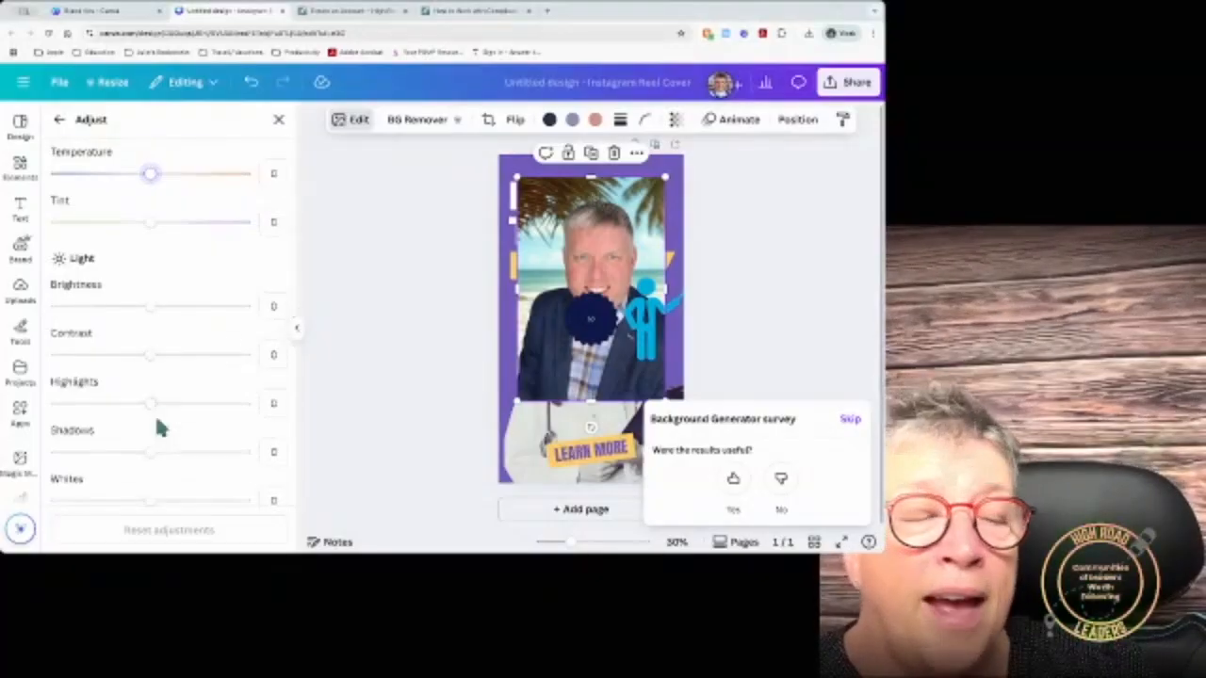
pyautogui.scroll(-6, 153, 412)
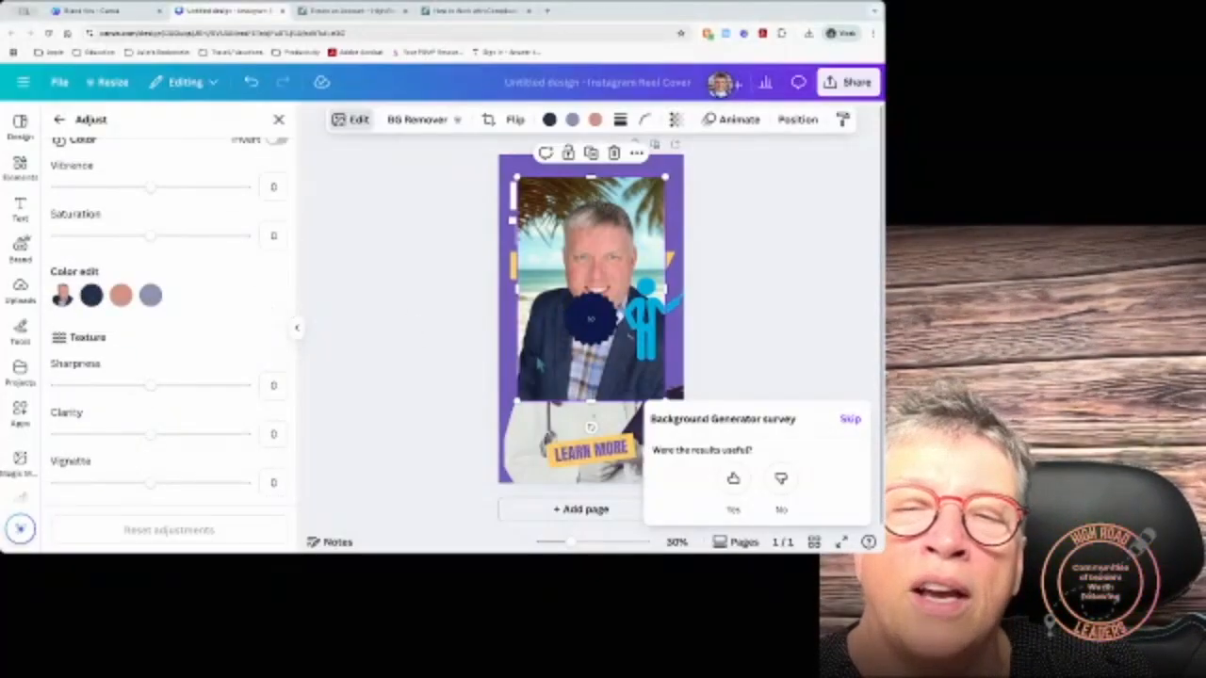
pyautogui.click(59, 120)
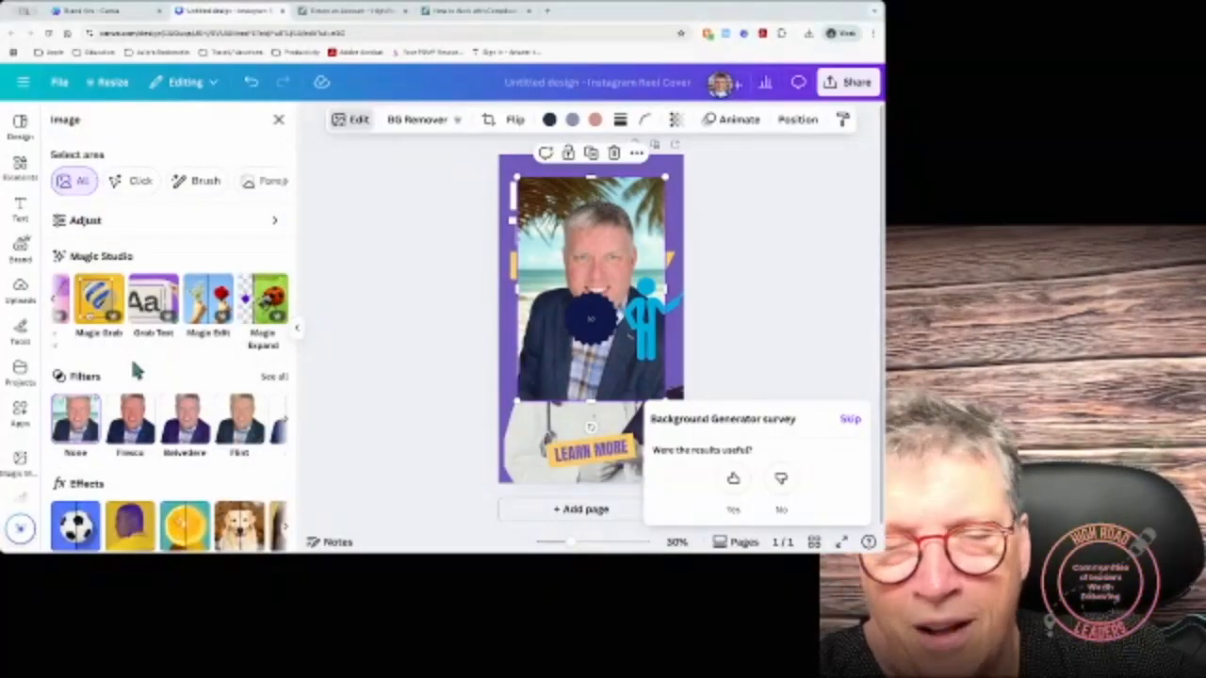
# Step: Show all photo filters and try Aria and the black-and-white Noir filter
pyautogui.click(273, 379)
pyautogui.scroll(-6, 248, 479)
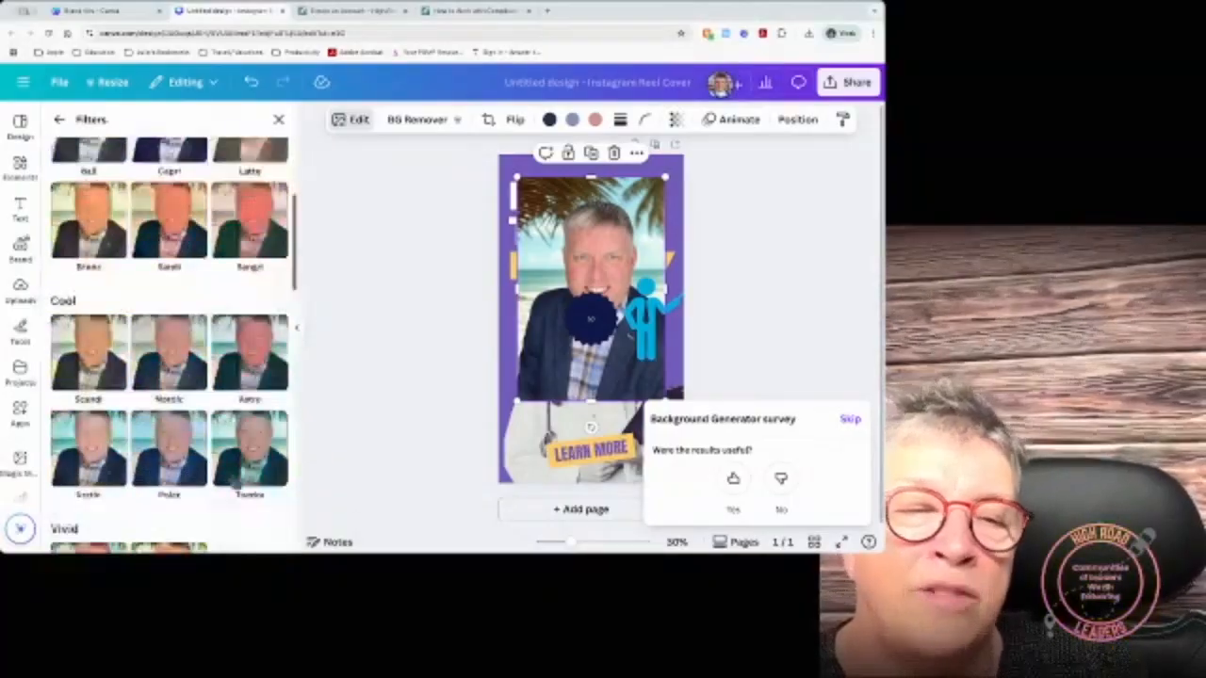
pyautogui.scroll(-3, 250, 472)
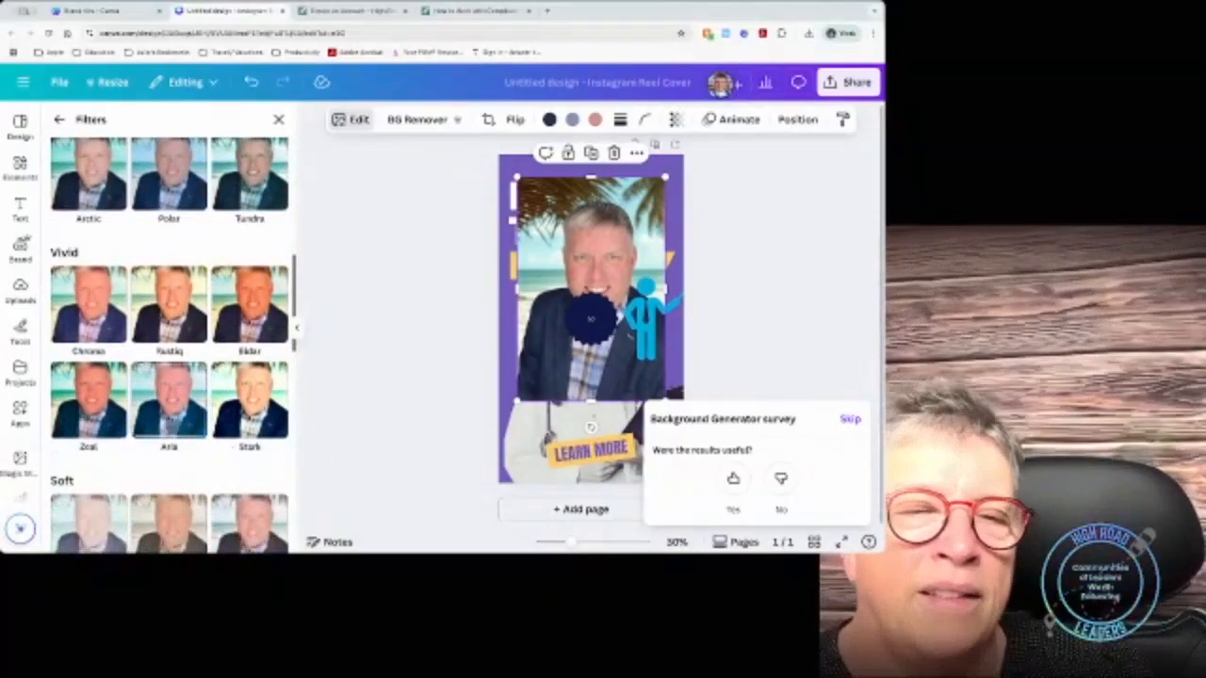
pyautogui.click(169, 401)
pyautogui.scroll(-4, 164, 460)
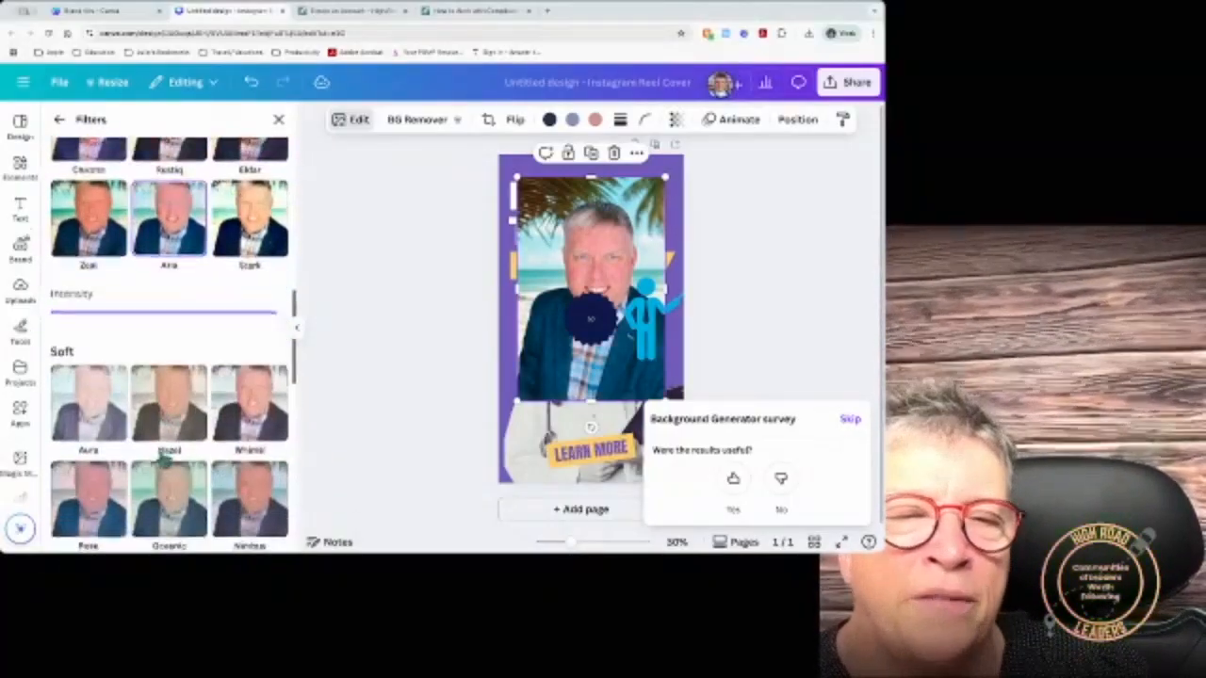
pyautogui.scroll(-5, 165, 462)
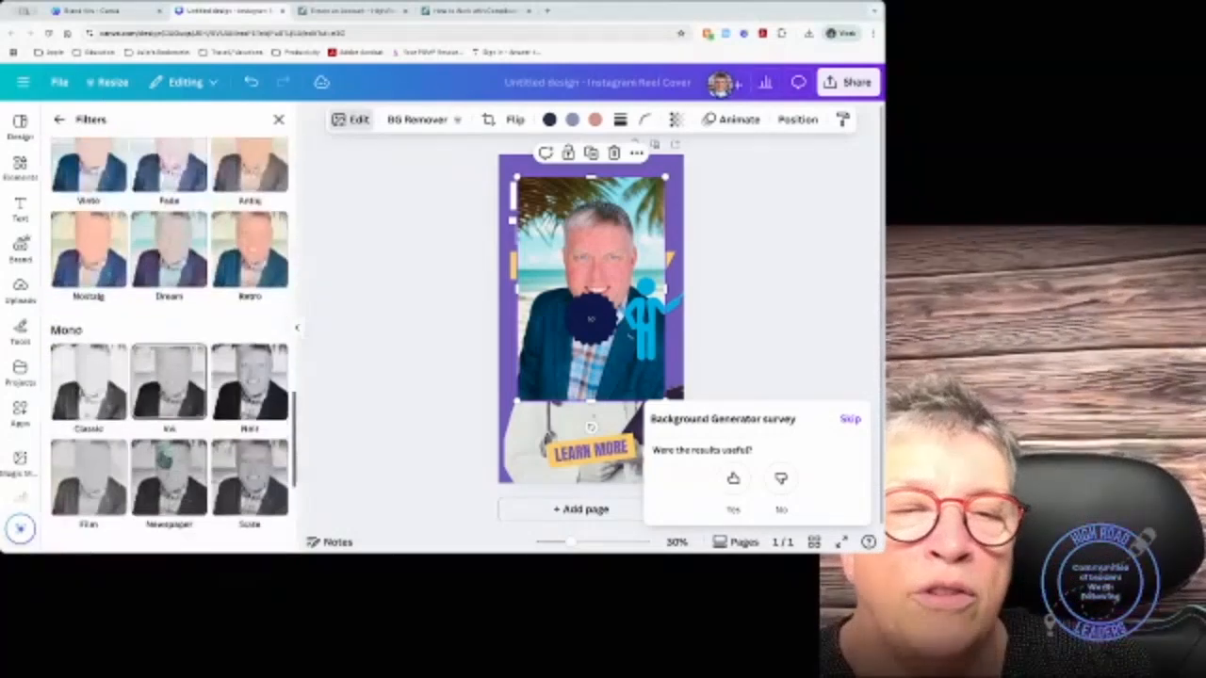
pyautogui.click(250, 379)
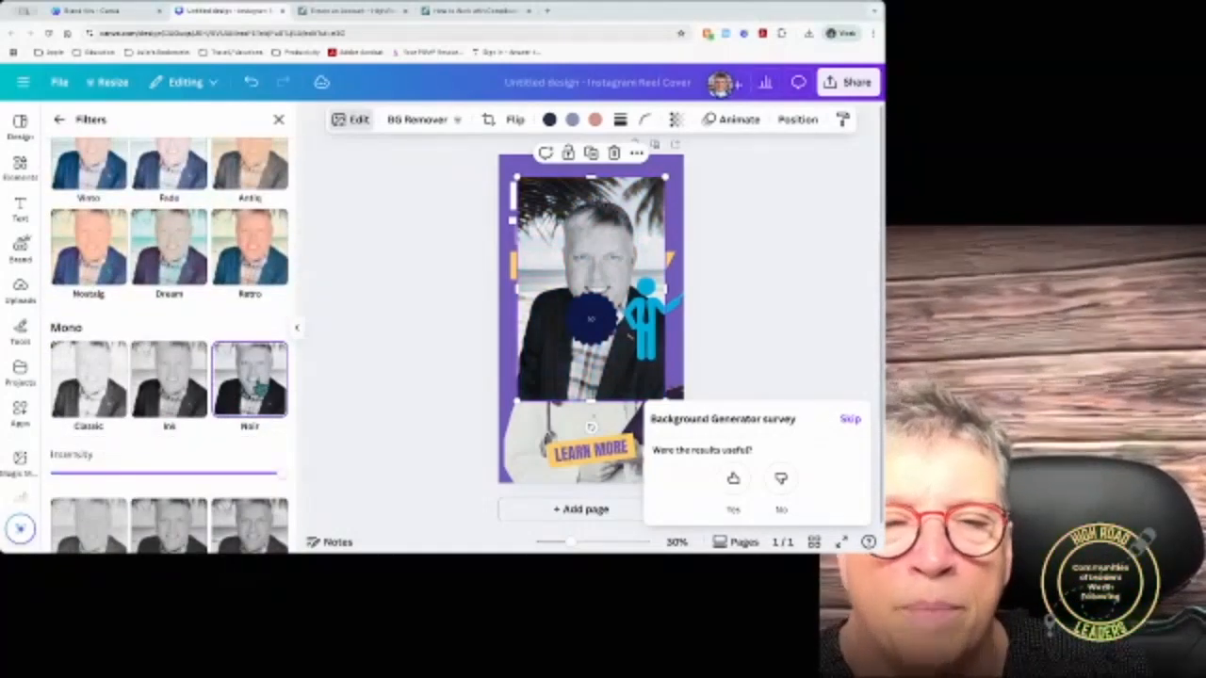
# Step: Try Color Pop, Ostrun and Poster, then reapply Ostrun at reduced intensity
pyautogui.scroll(-5, 257, 387)
pyautogui.click(158, 366)
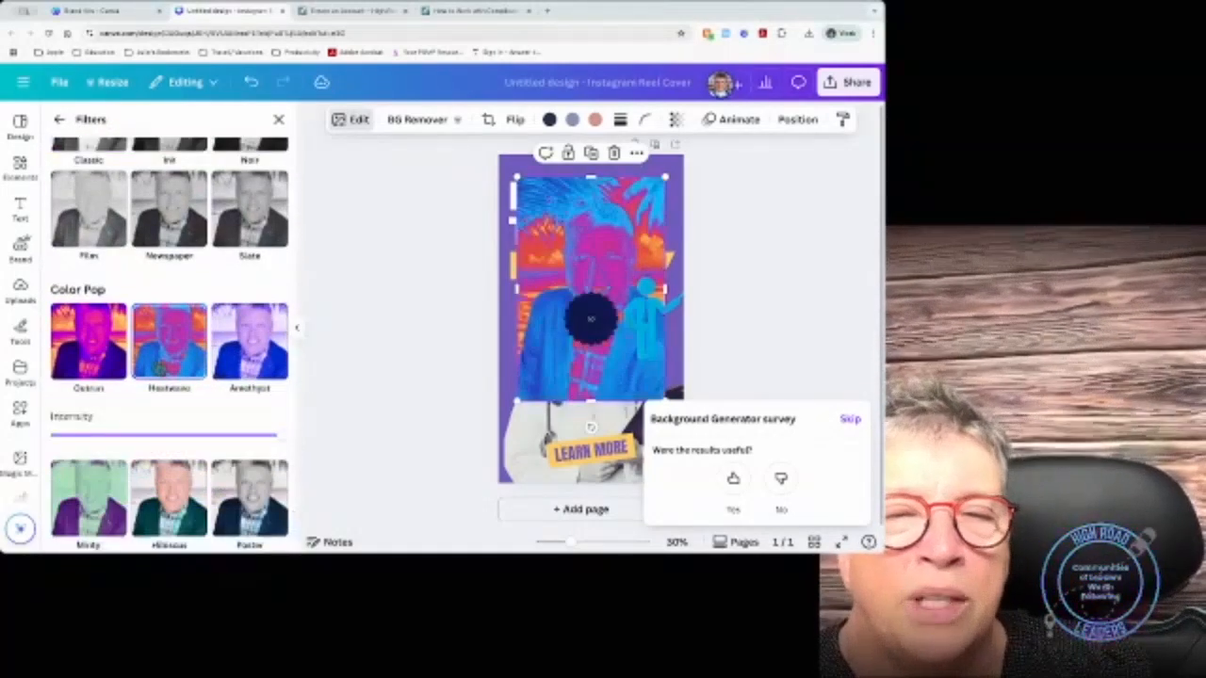
pyautogui.click(88, 344)
pyautogui.scroll(-2, 125, 494)
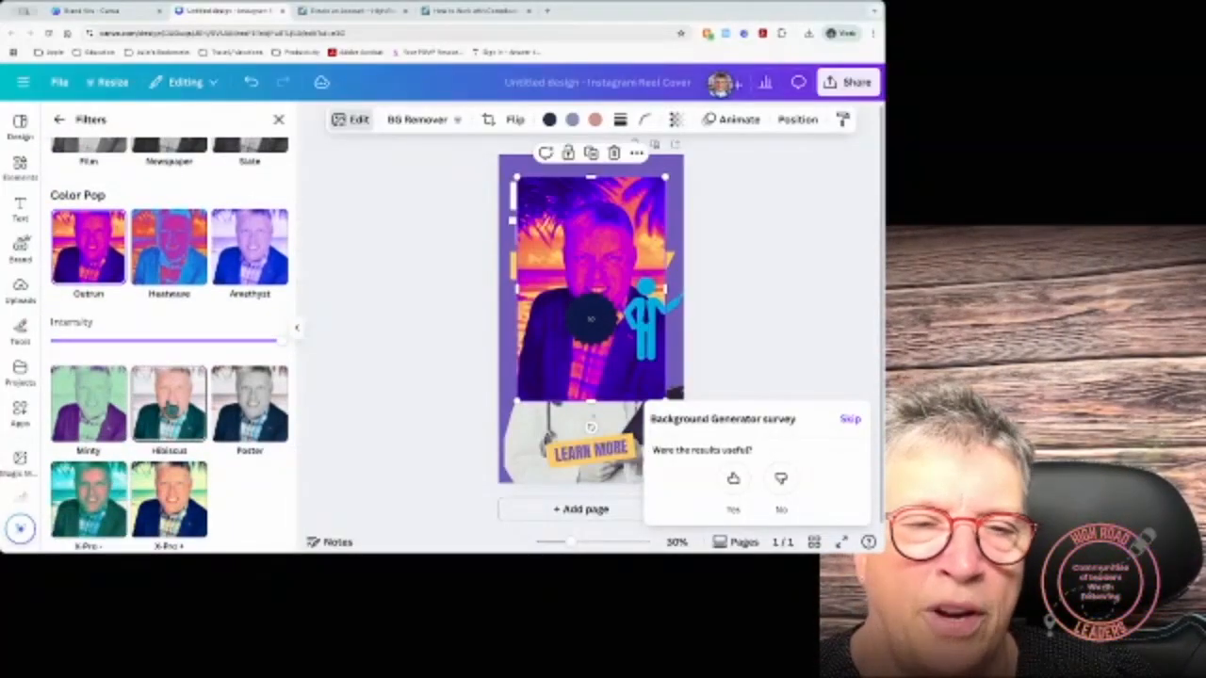
pyautogui.click(244, 413)
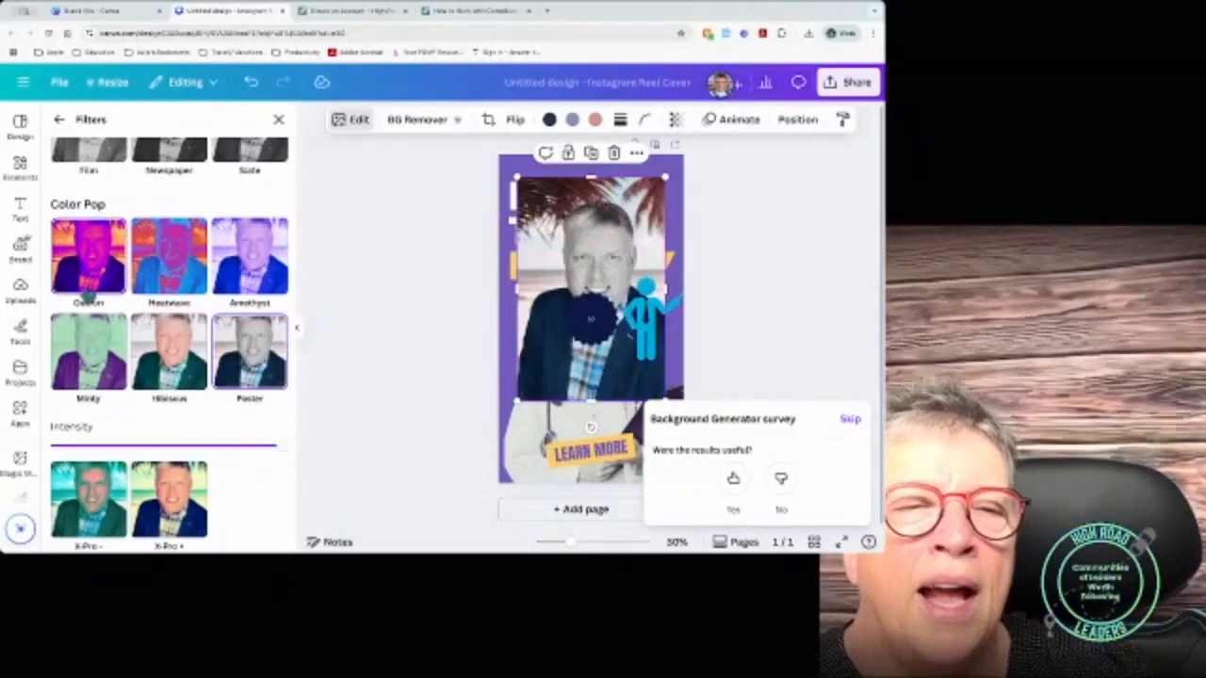
pyautogui.click(87, 293)
pyautogui.moveTo(284, 352); pyautogui.dragTo(186, 368)
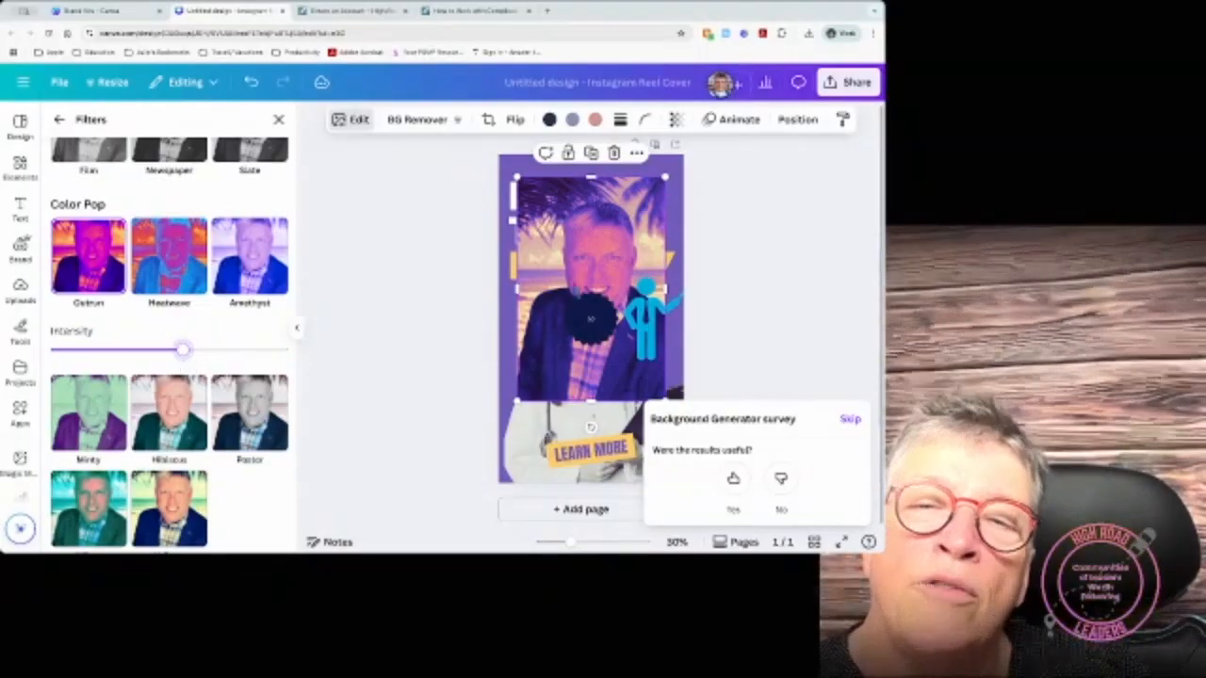
# Step: Move the photo down to uncover the title and apply the Amethyst filter
pyautogui.moveTo(618, 276); pyautogui.dragTo(616, 318)
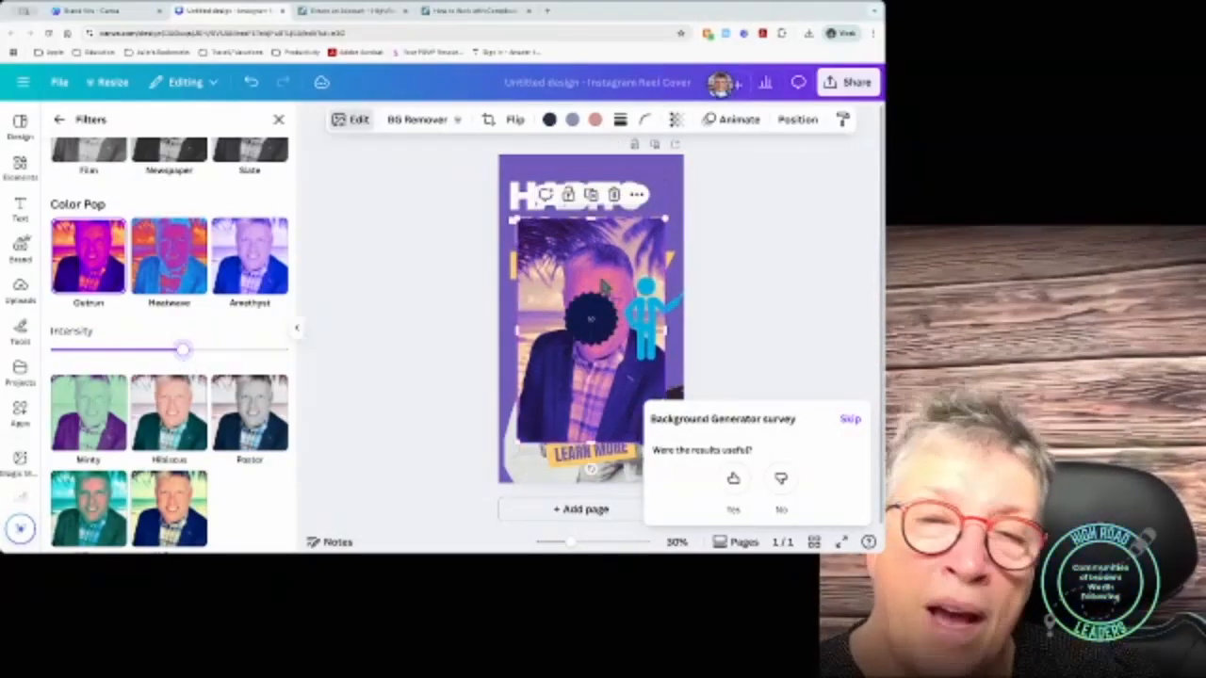
pyautogui.click(250, 255)
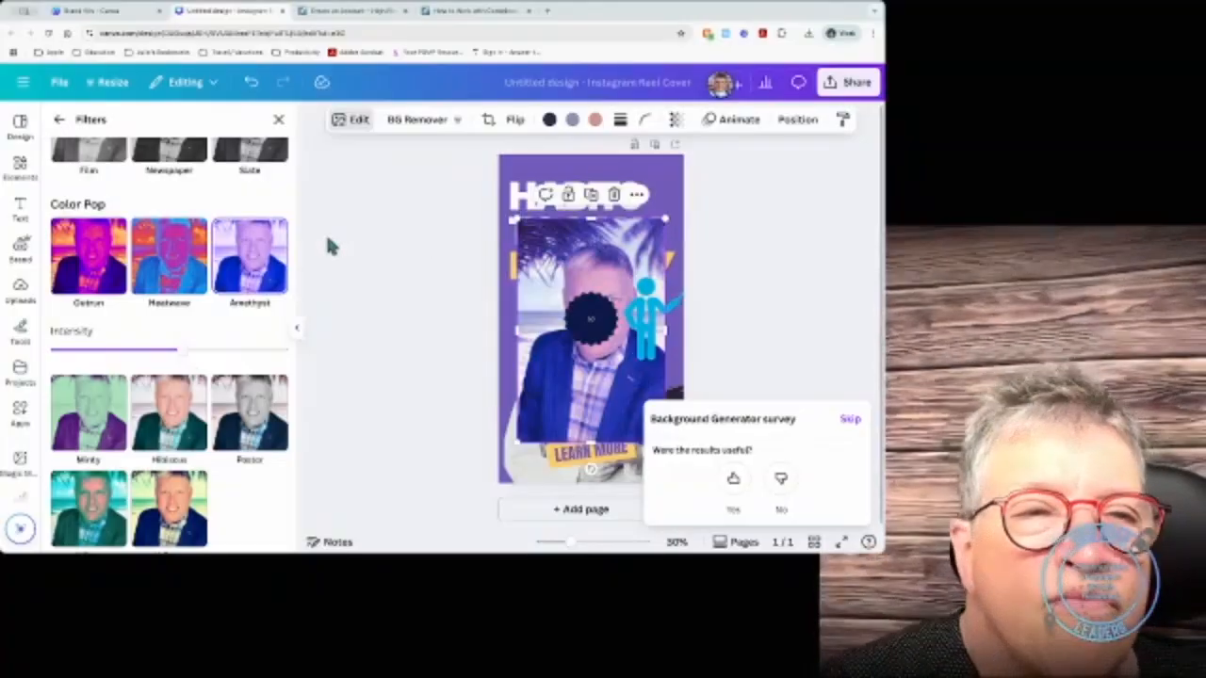
pyautogui.scroll(-5, 129, 226)
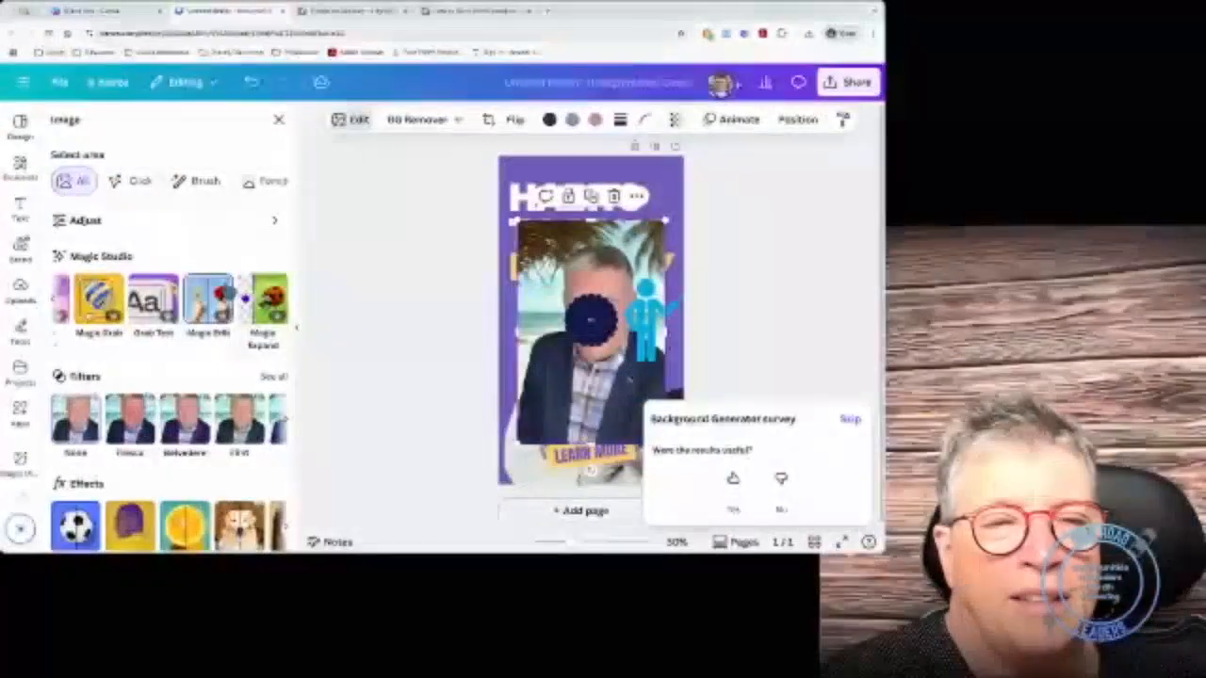
# Step: Scroll the man's photo Image panel showing filters, effects and apps
pyautogui.scroll(-3, 170, 330)
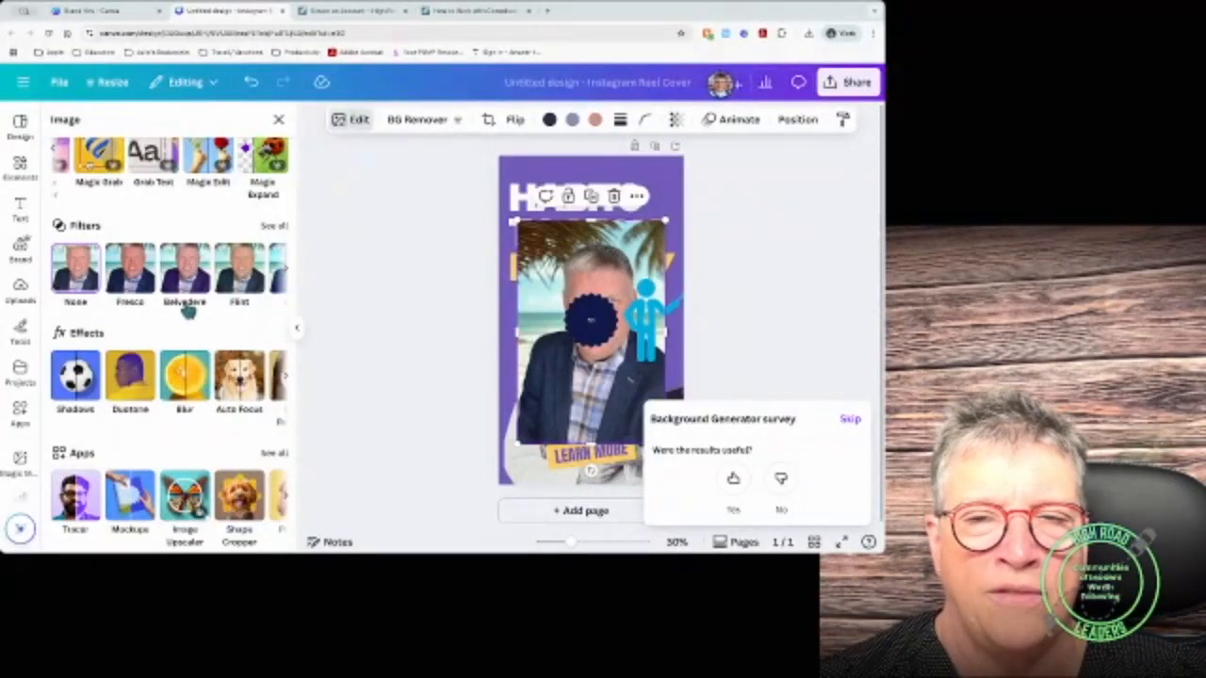
# Step: Open Shadows, then undo the photo's duotone, resizing and repositioning edits
pyautogui.click(83, 389)
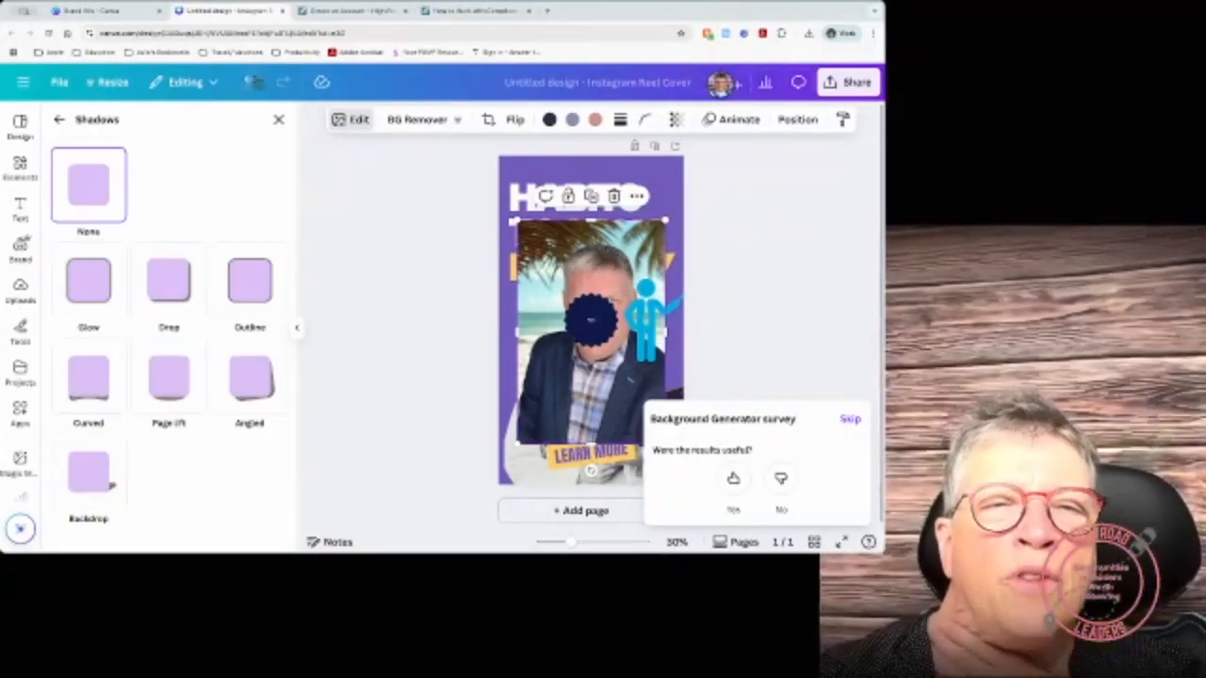
pyautogui.click(252, 83)
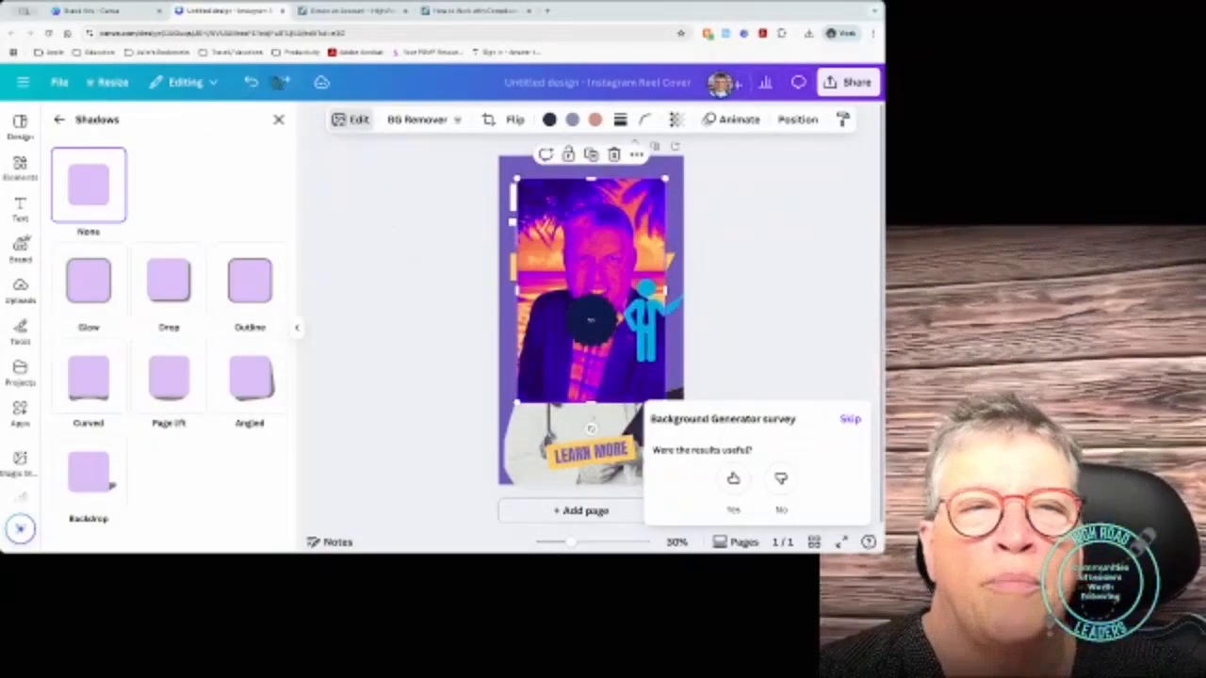
pyautogui.click(253, 83)
pyautogui.click(252, 83)
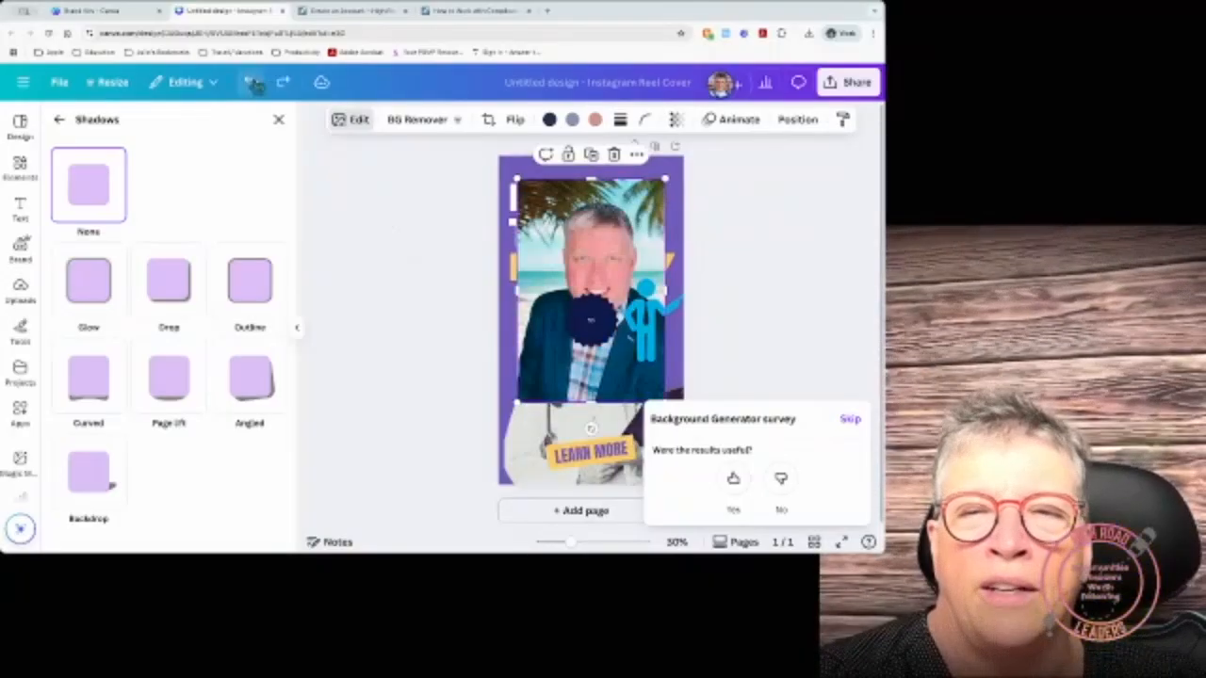
pyautogui.click(252, 83)
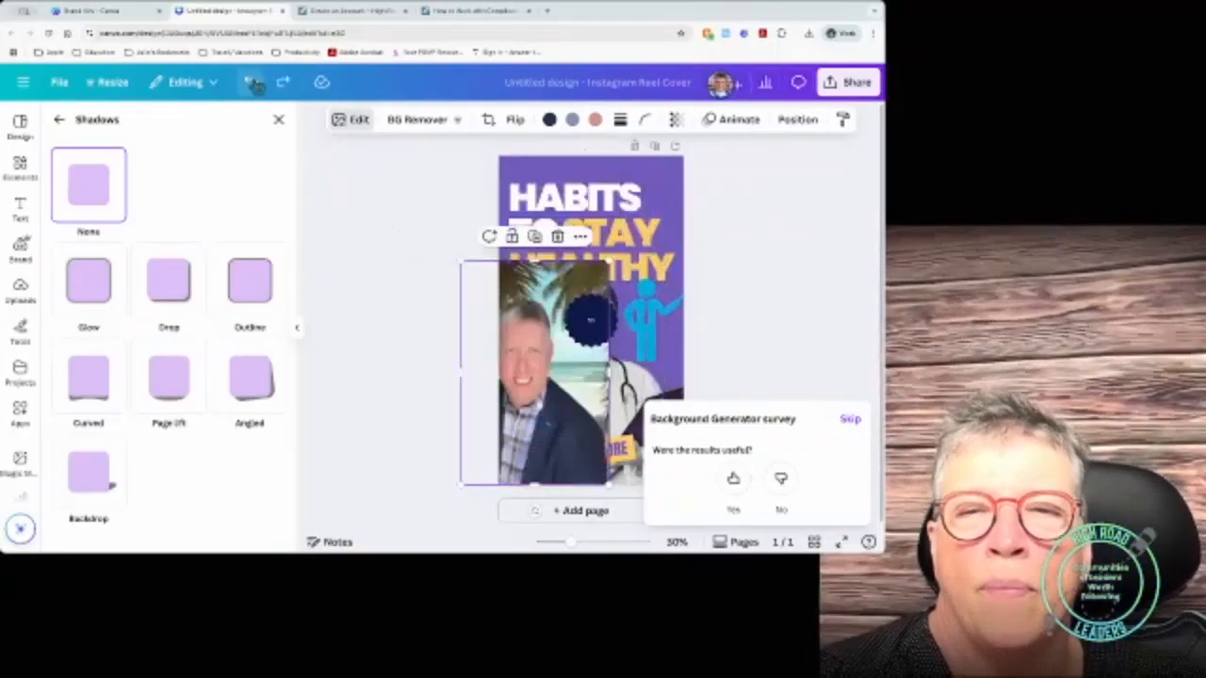
pyautogui.click(252, 83)
pyautogui.click(252, 83)
pyautogui.click(252, 83)
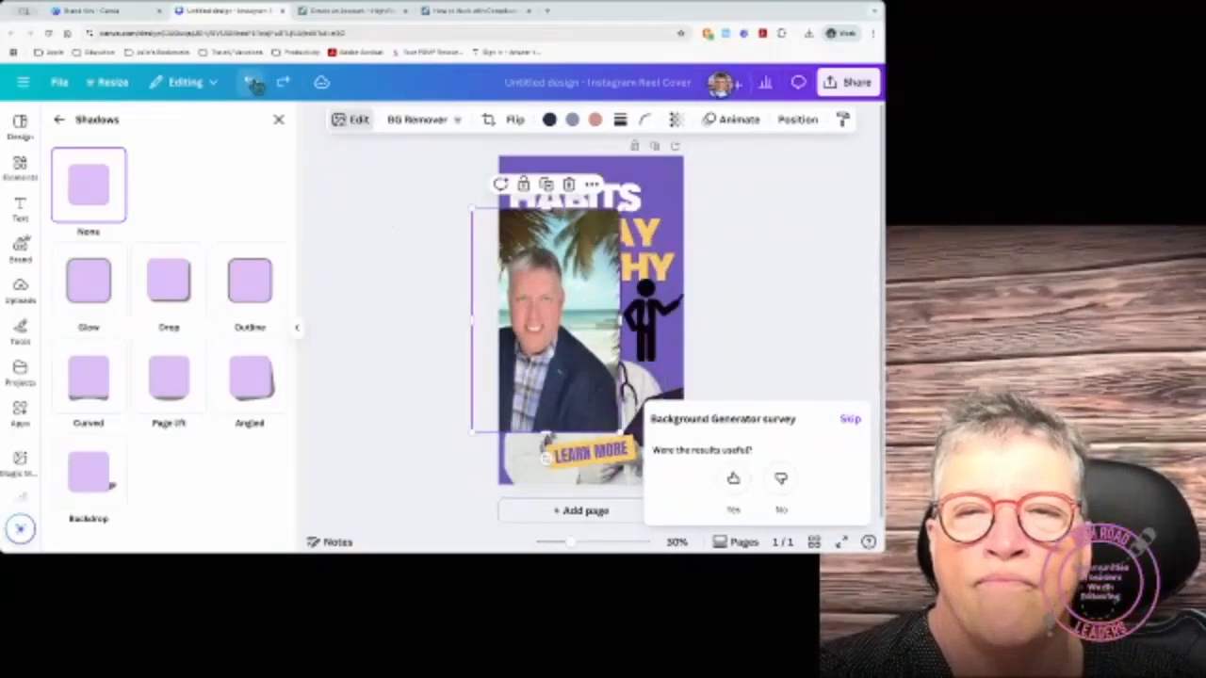
pyautogui.click(253, 83)
pyautogui.click(253, 83)
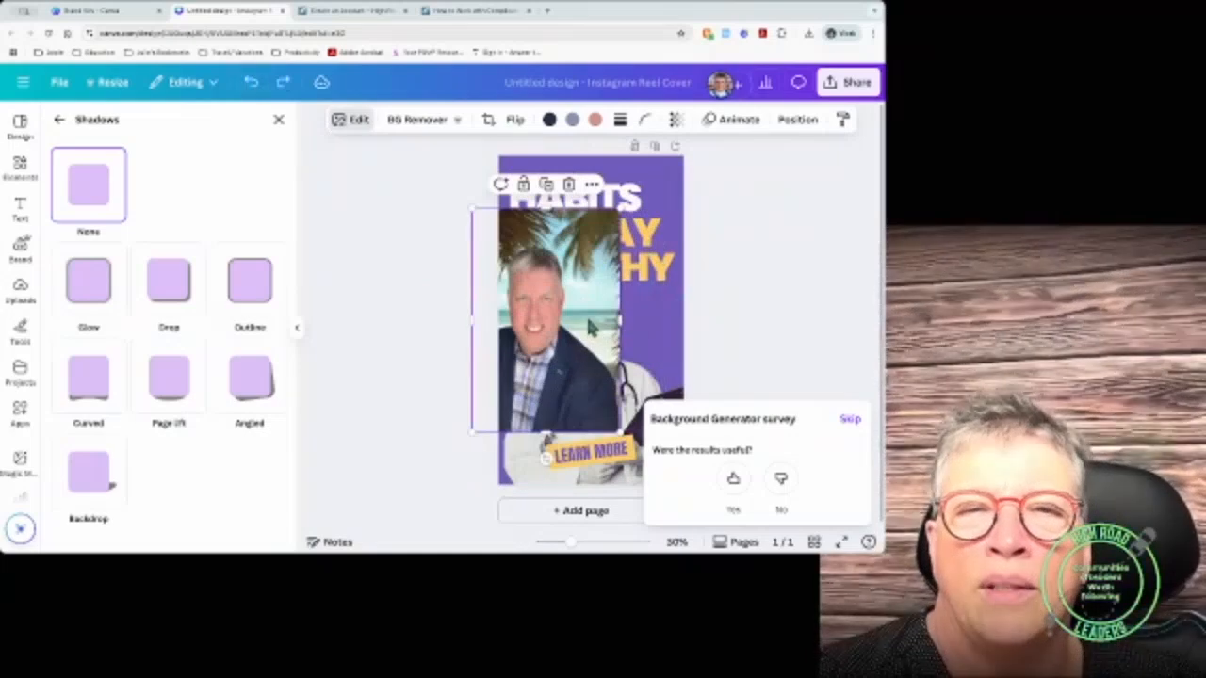
# Step: Move the photo, then undo back to the 'How to Introduce Yourself Anywhere' template
pyautogui.moveTo(545, 279); pyautogui.dragTo(590, 253)
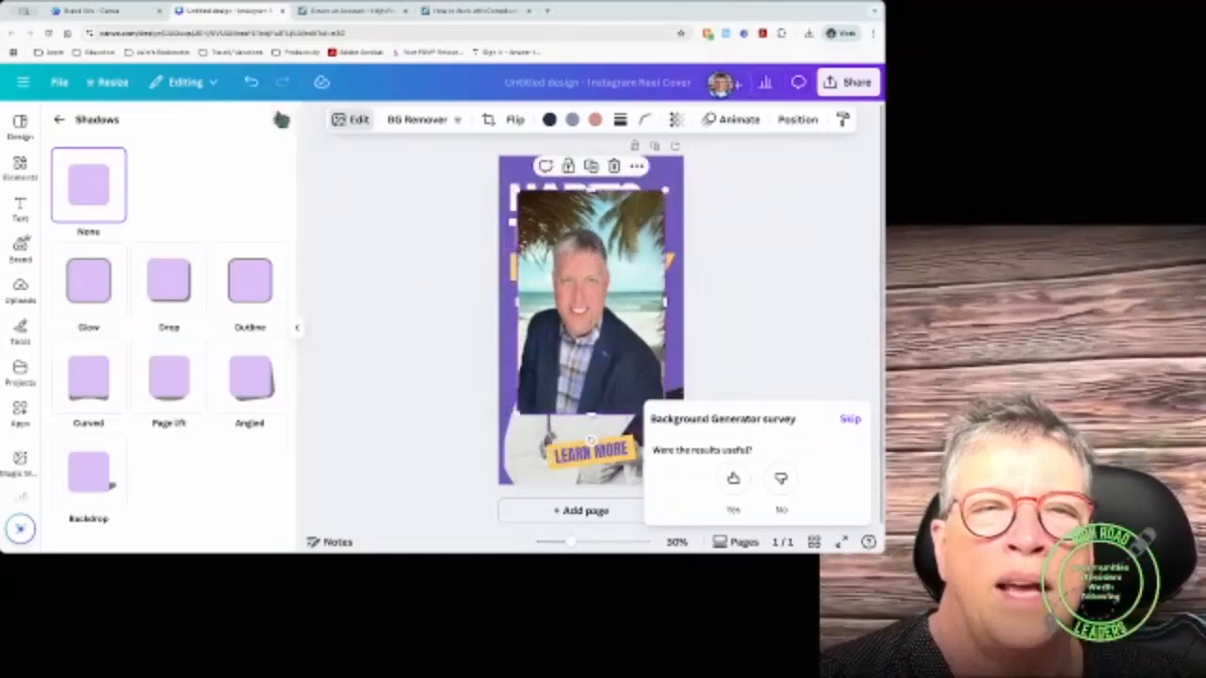
pyautogui.click(252, 83)
pyautogui.click(252, 83)
pyautogui.click(252, 83)
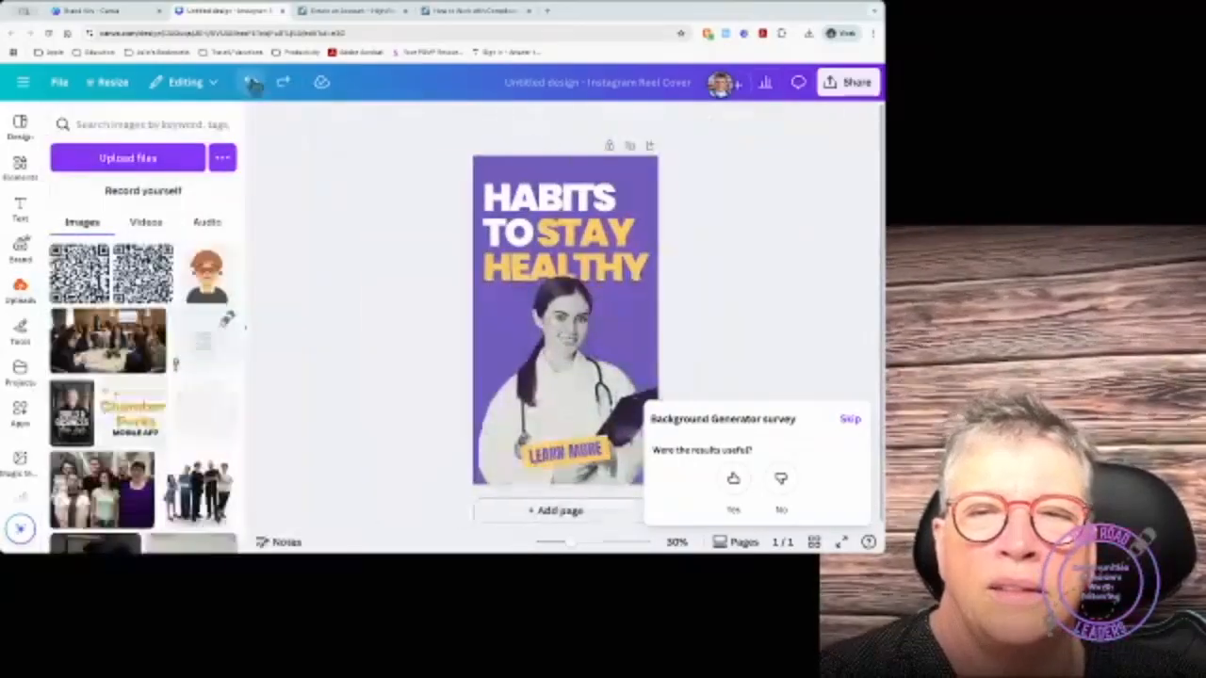
pyautogui.click(252, 83)
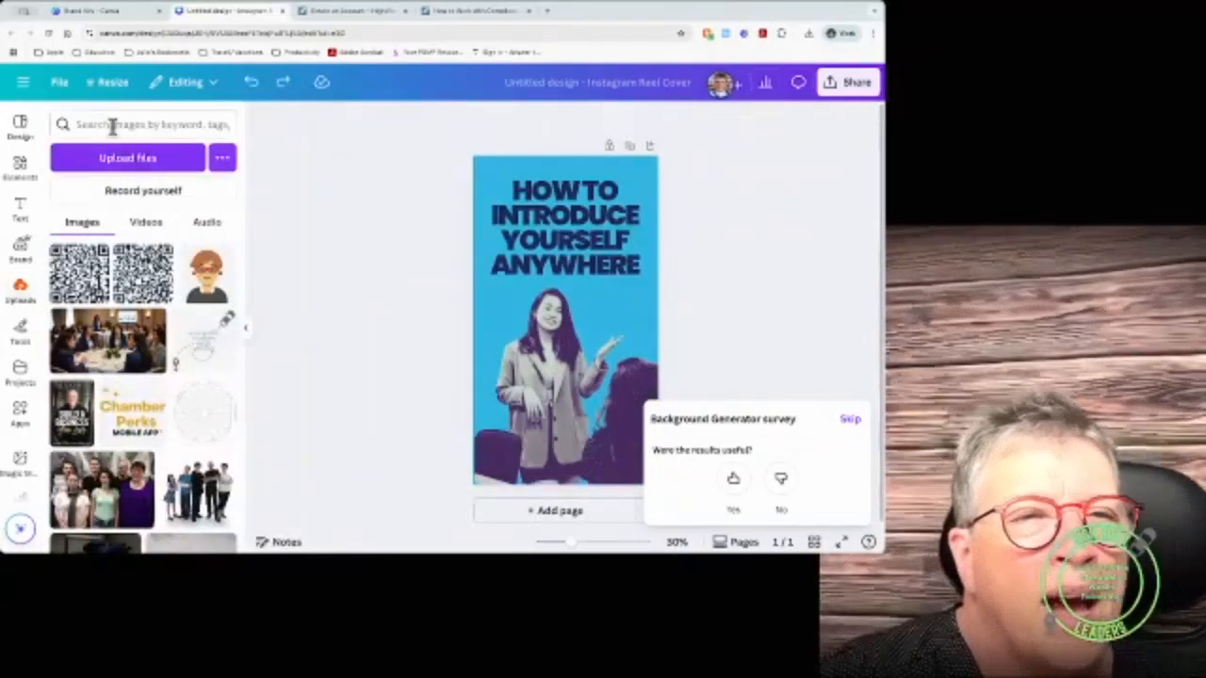
# Step: Search Uploads for the man's photo, place it, and drag it up over the title
pyautogui.click(109, 124)
pyautogui.write('s')
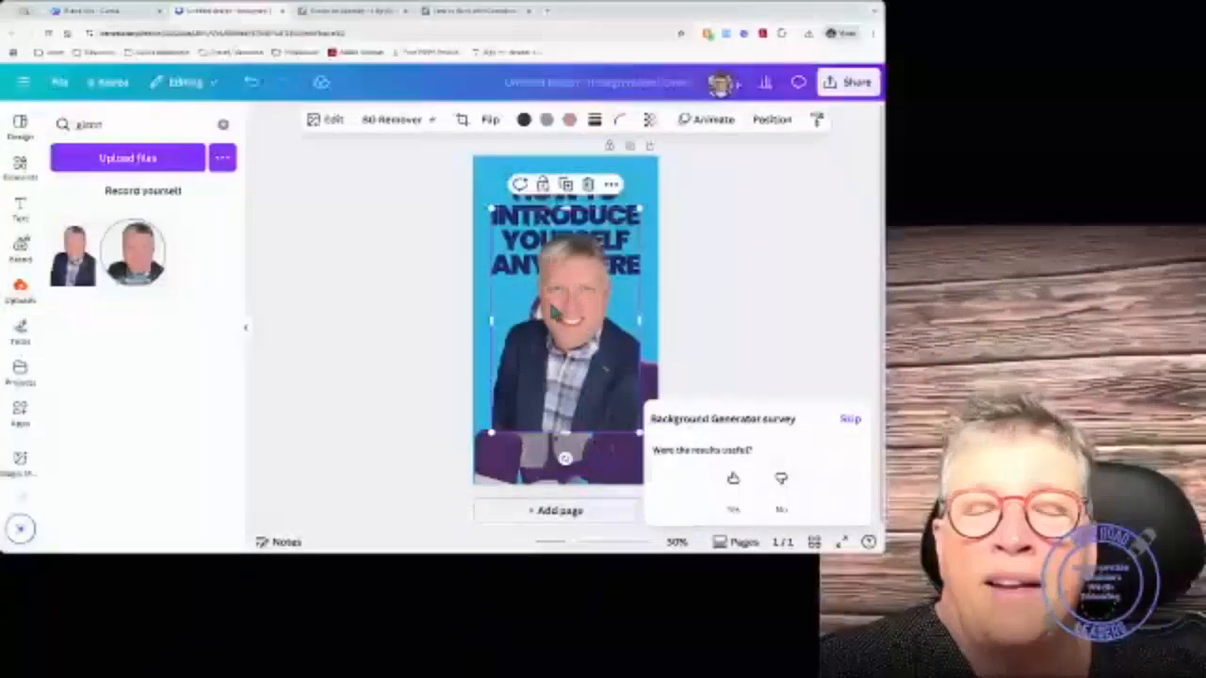
pyautogui.moveTo(582, 323); pyautogui.dragTo(579, 282)
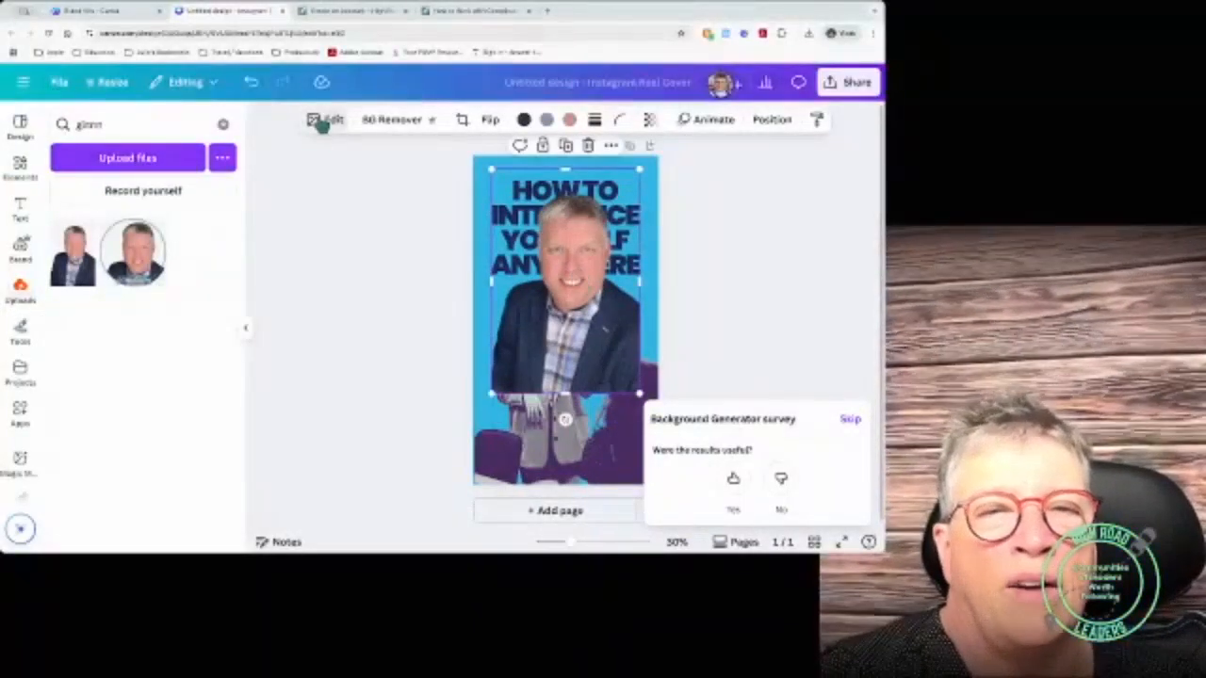
pyautogui.click(320, 120)
# Step: Give the man's photo a #FFFFFF white glow and move it down-right beside the woman
pyautogui.scroll(-1, 81, 450)
pyautogui.scroll(-1, 81, 451)
pyautogui.click(75, 420)
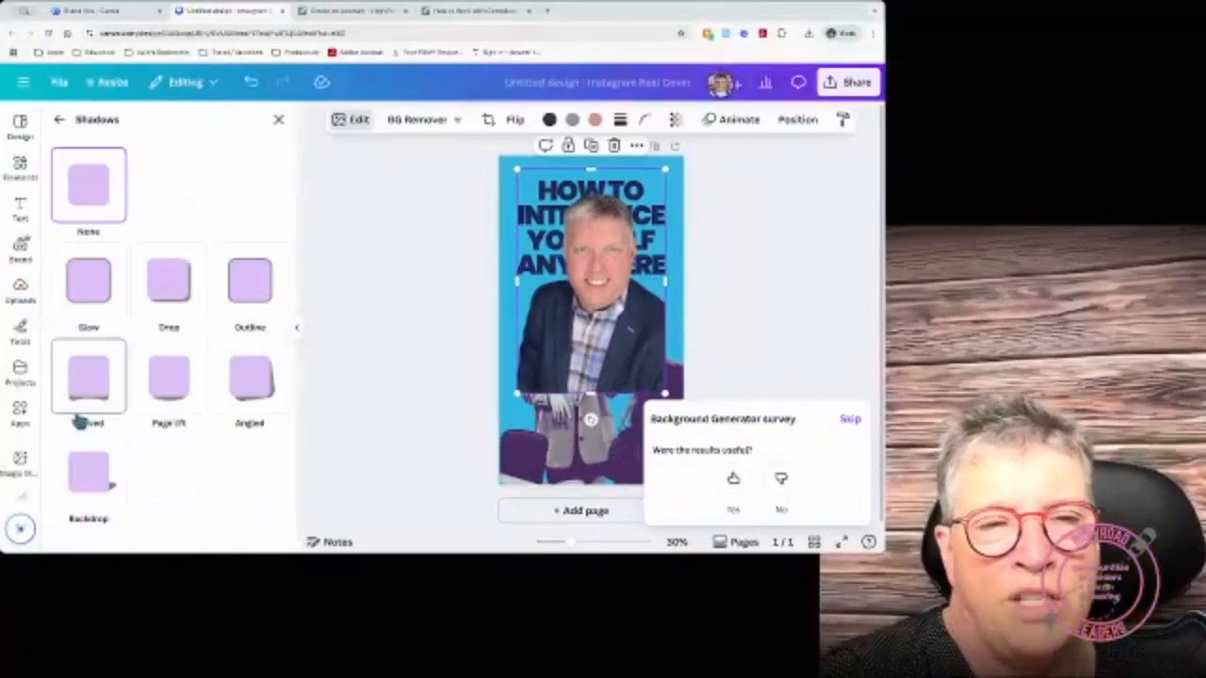
pyautogui.click(100, 298)
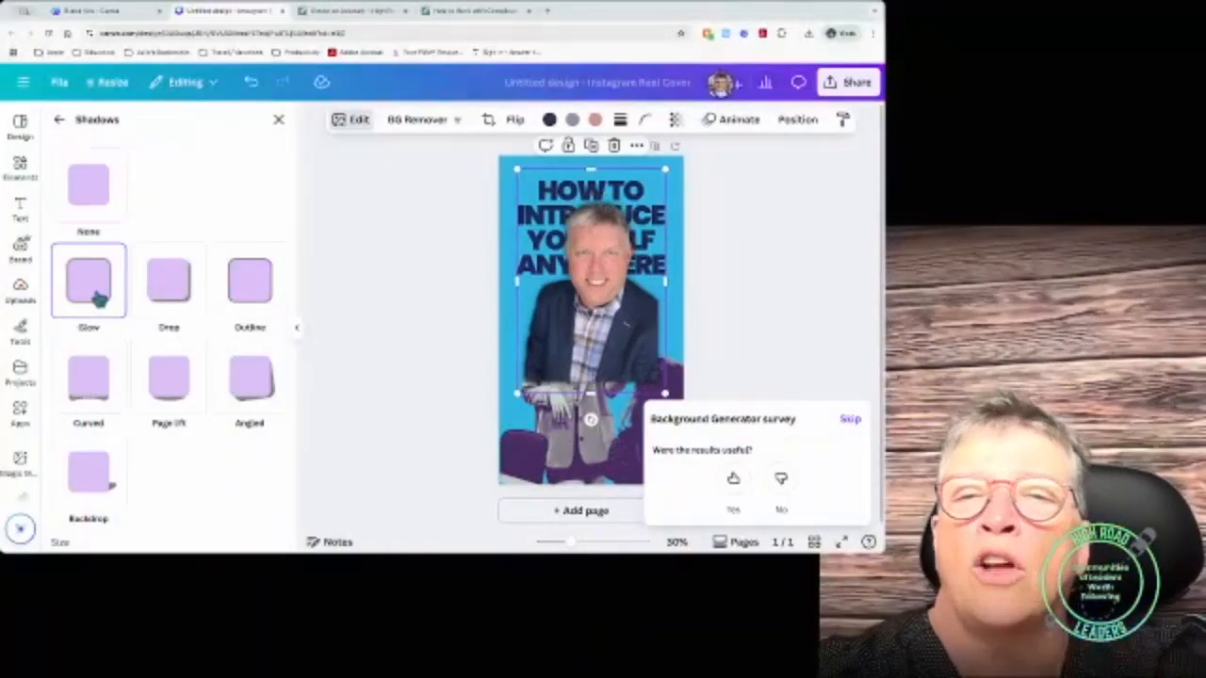
pyautogui.scroll(-3, 185, 498)
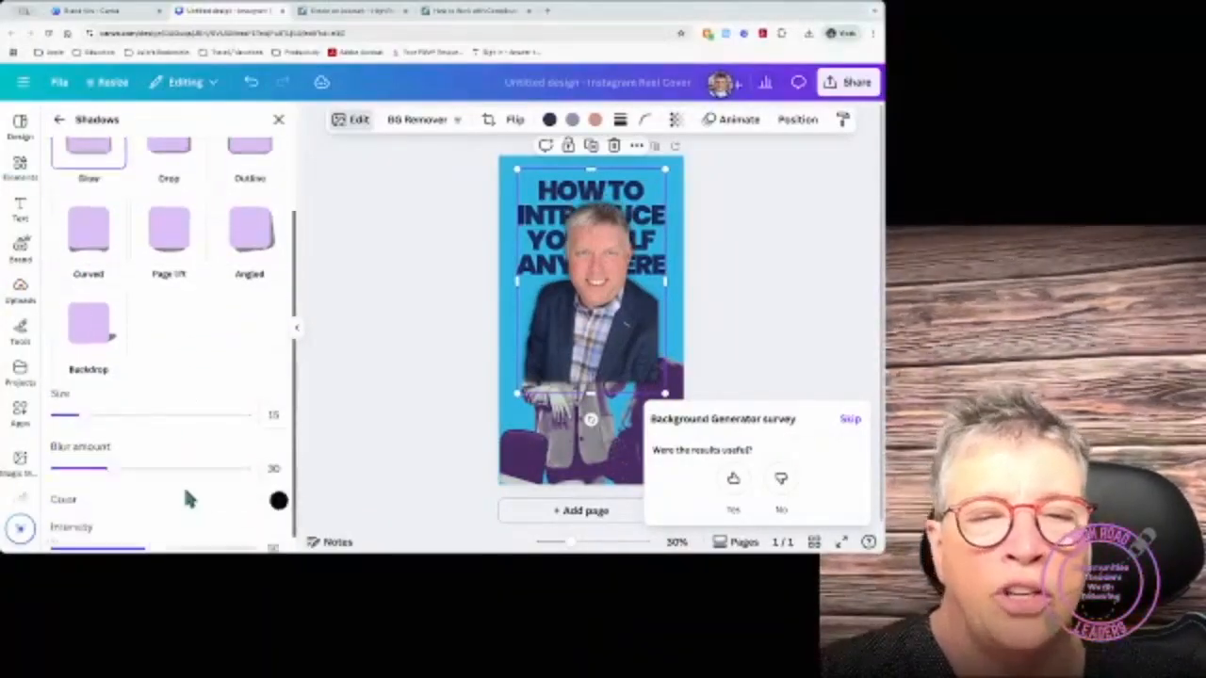
pyautogui.click(278, 495)
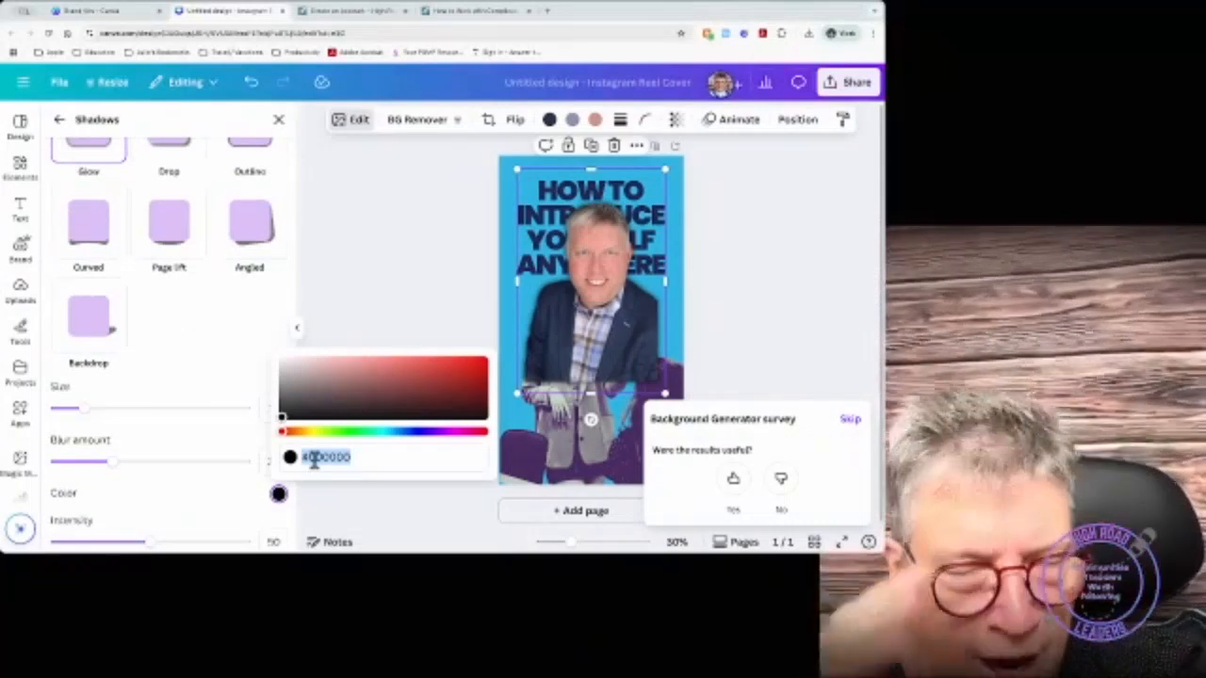
pyautogui.write('#FFFFFF')
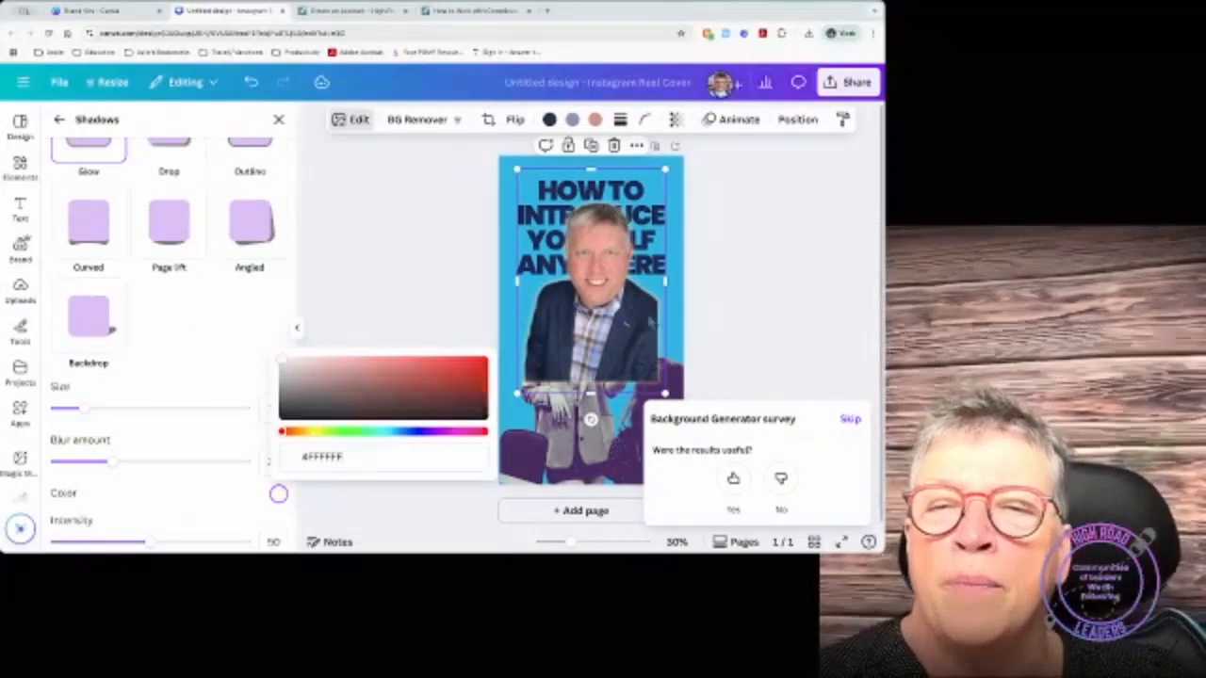
pyautogui.moveTo(651, 309); pyautogui.dragTo(652, 335)
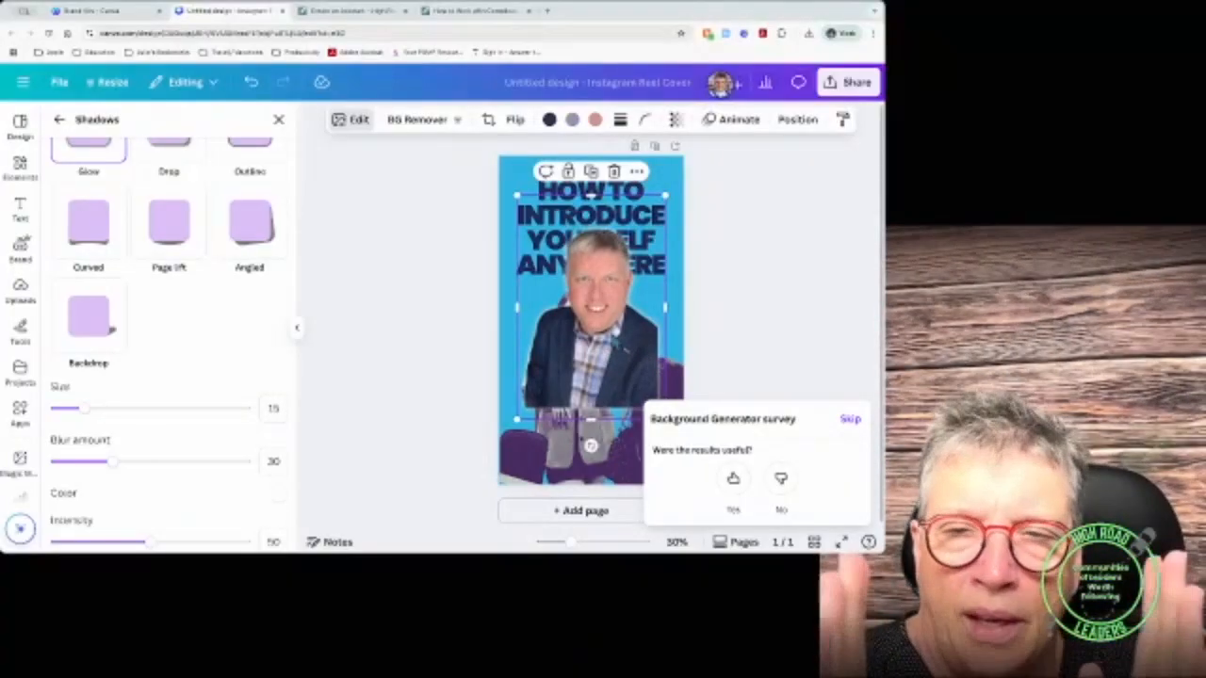
pyautogui.moveTo(646, 363); pyautogui.dragTo(662, 447)
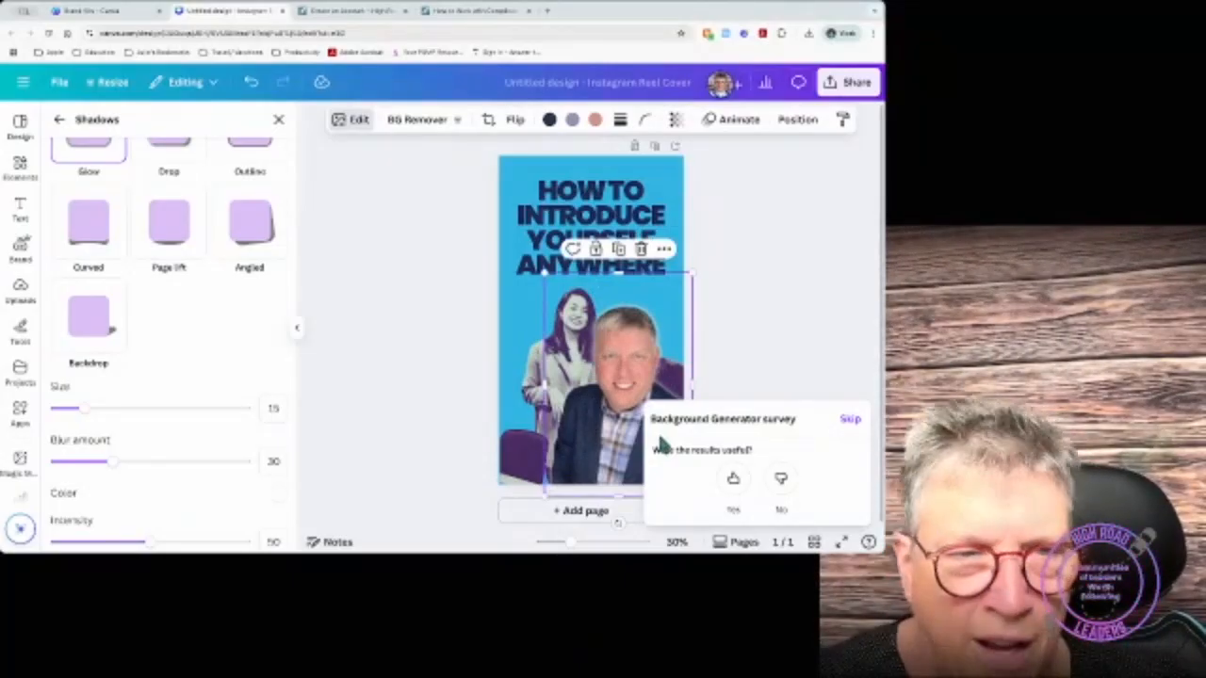
# Step: Try Drop and Outline shadows on the photo, settling on a green outline colour
pyautogui.scroll(2, 232, 236)
pyautogui.click(174, 202)
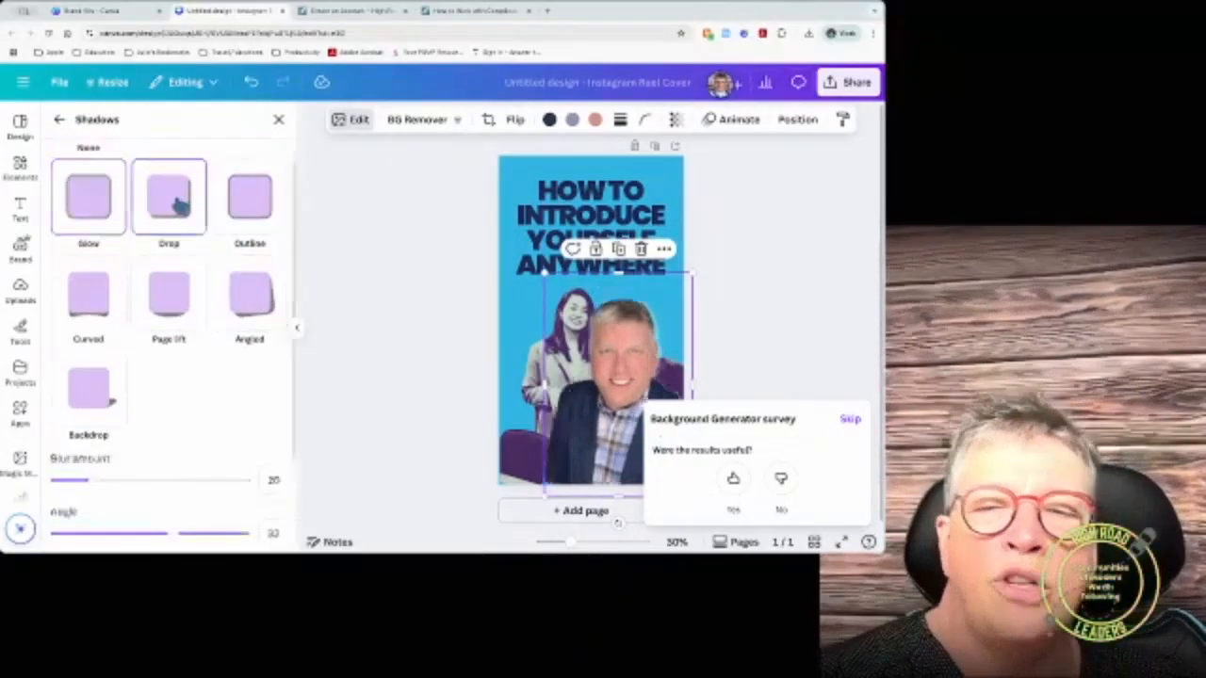
pyautogui.click(240, 202)
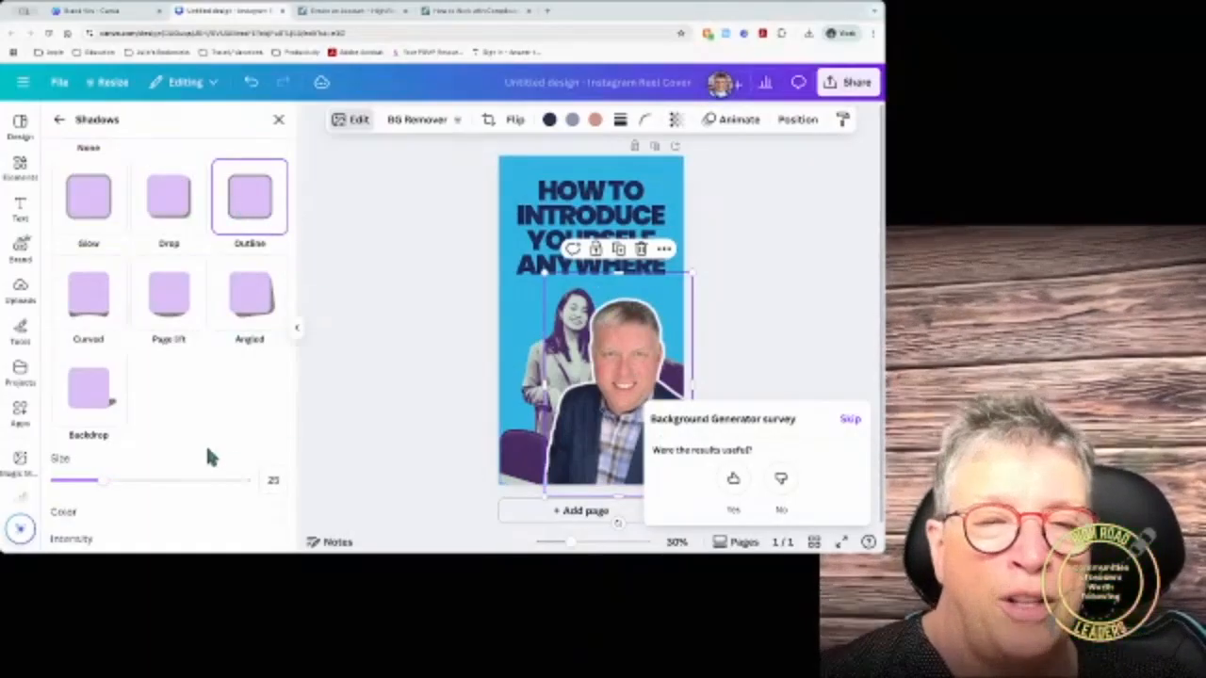
pyautogui.scroll(-1, 207, 447)
pyautogui.click(278, 481)
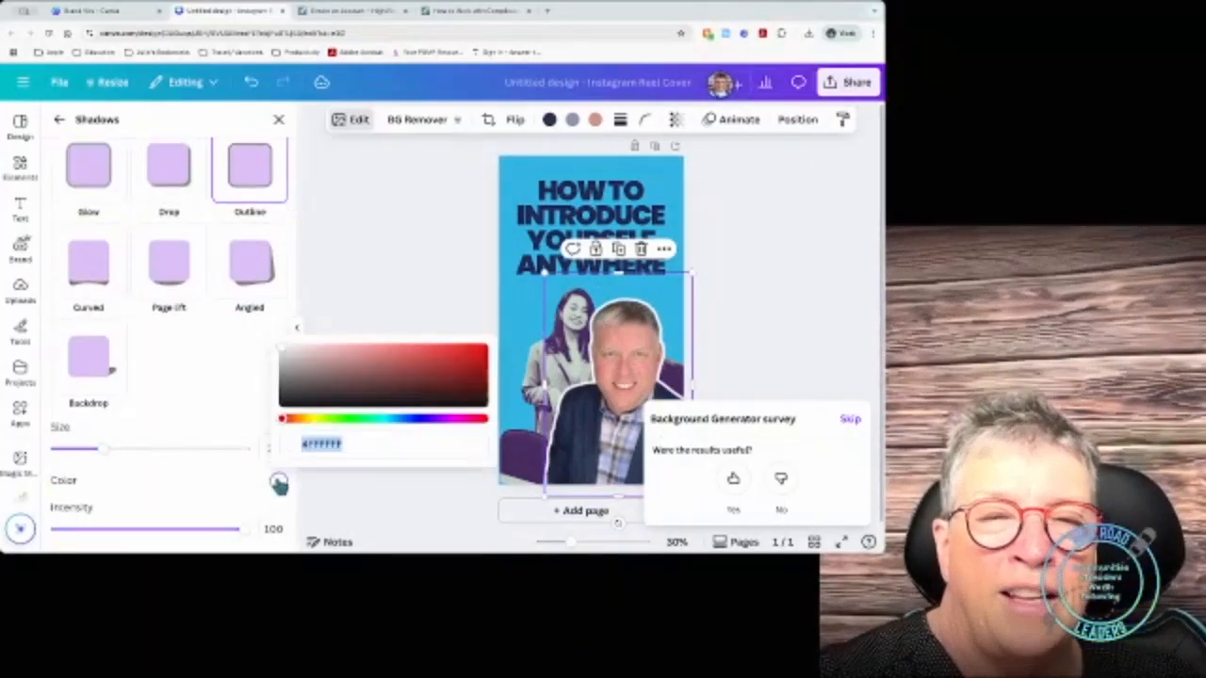
pyautogui.click(320, 421)
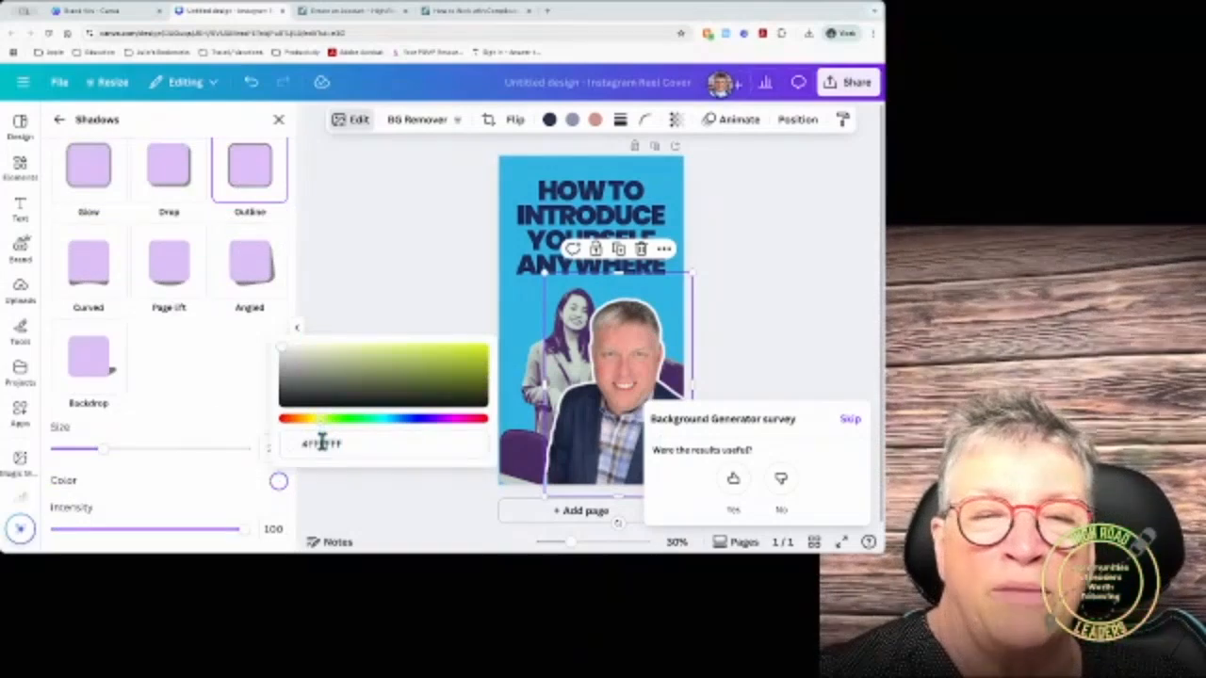
pyautogui.click(426, 361)
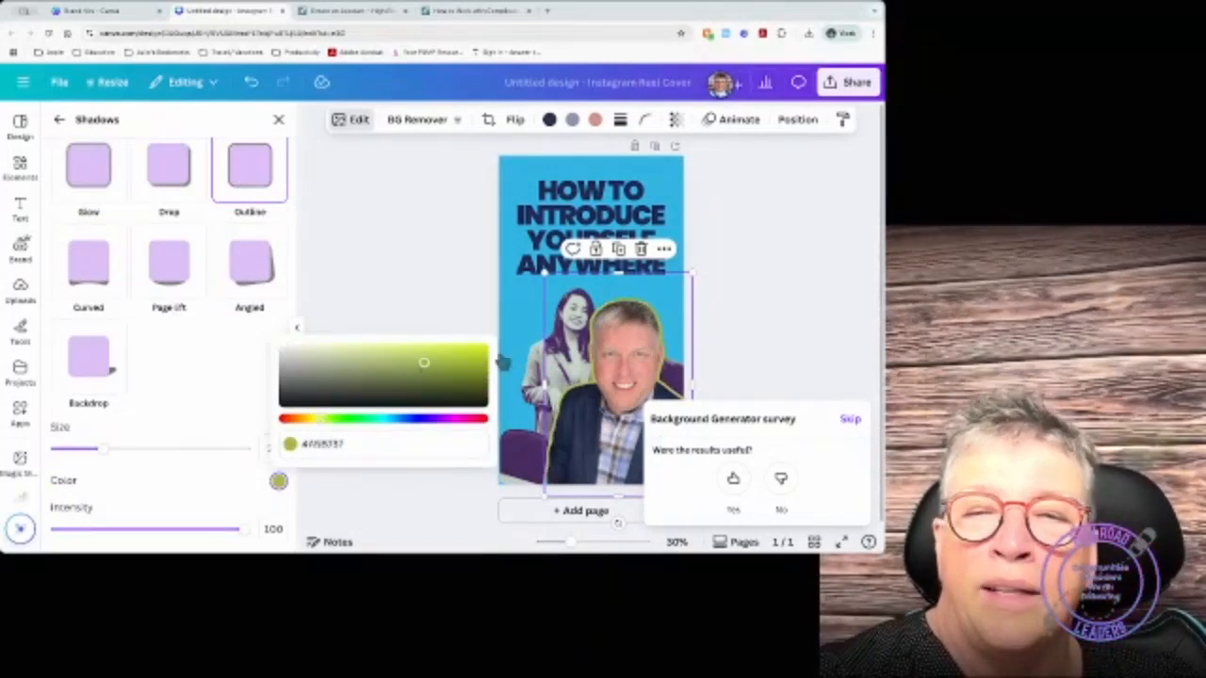
pyautogui.moveTo(323, 420); pyautogui.dragTo(354, 423)
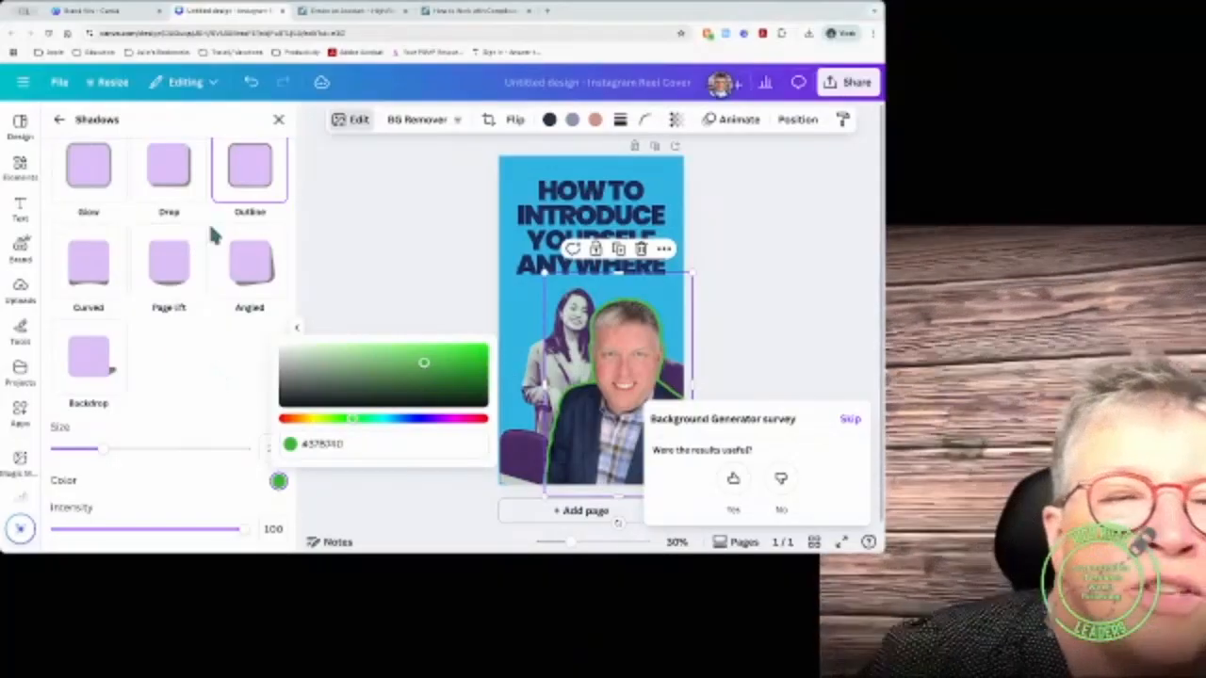
pyautogui.click(39, 272)
# Step: Try Curved, Page lift and Angled shadows, and move the photo back over the title
pyautogui.click(89, 263)
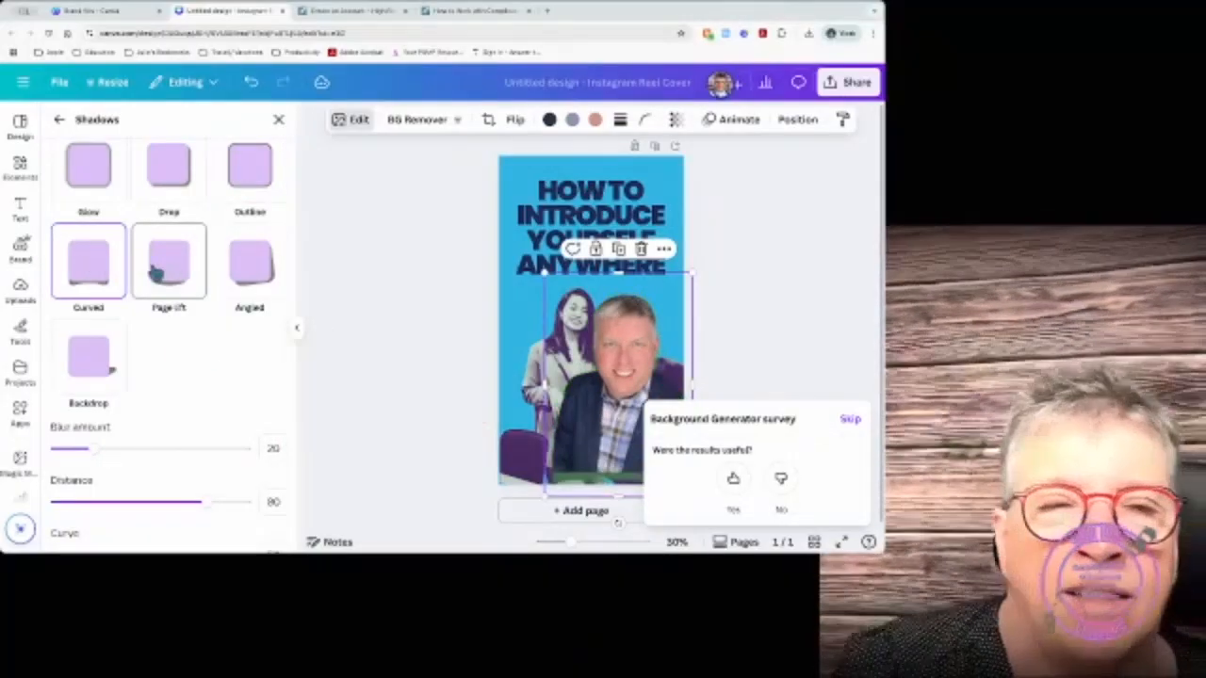
pyautogui.click(171, 263)
pyautogui.click(253, 270)
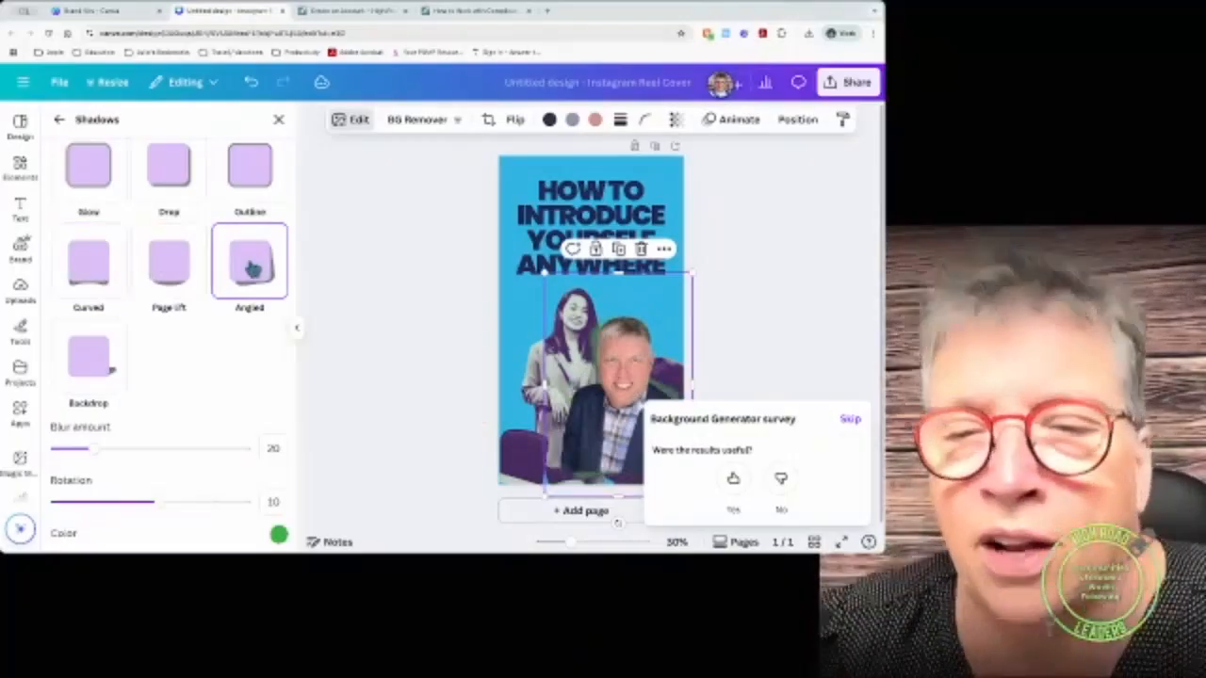
pyautogui.moveTo(624, 377); pyautogui.dragTo(608, 295)
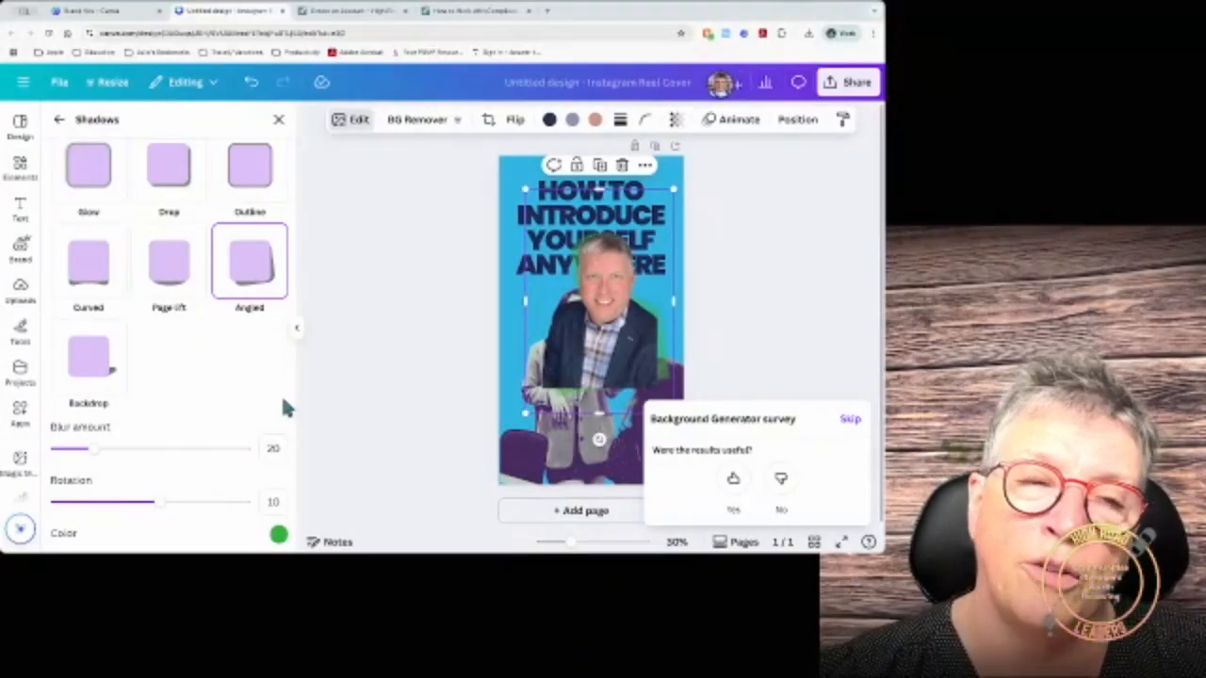
# Step: Switch to a Backdrop shadow, change its colour to blue, then return to Glow
pyautogui.click(110, 368)
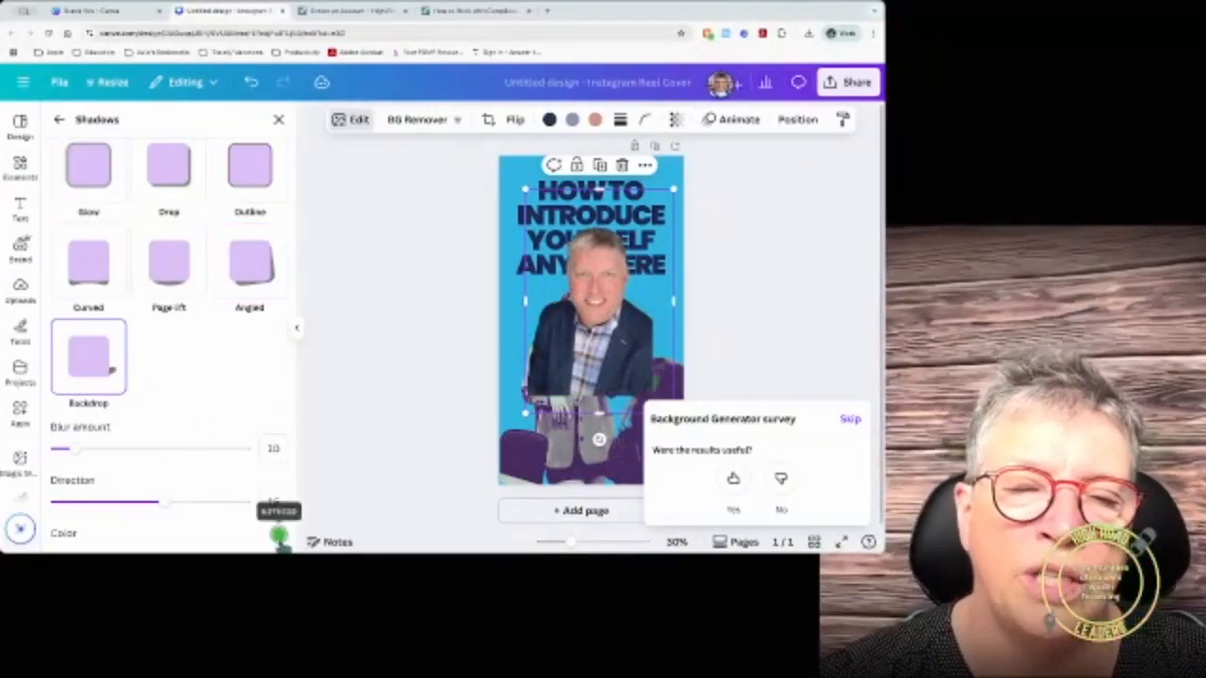
pyautogui.click(278, 534)
pyautogui.moveTo(360, 481); pyautogui.dragTo(411, 475)
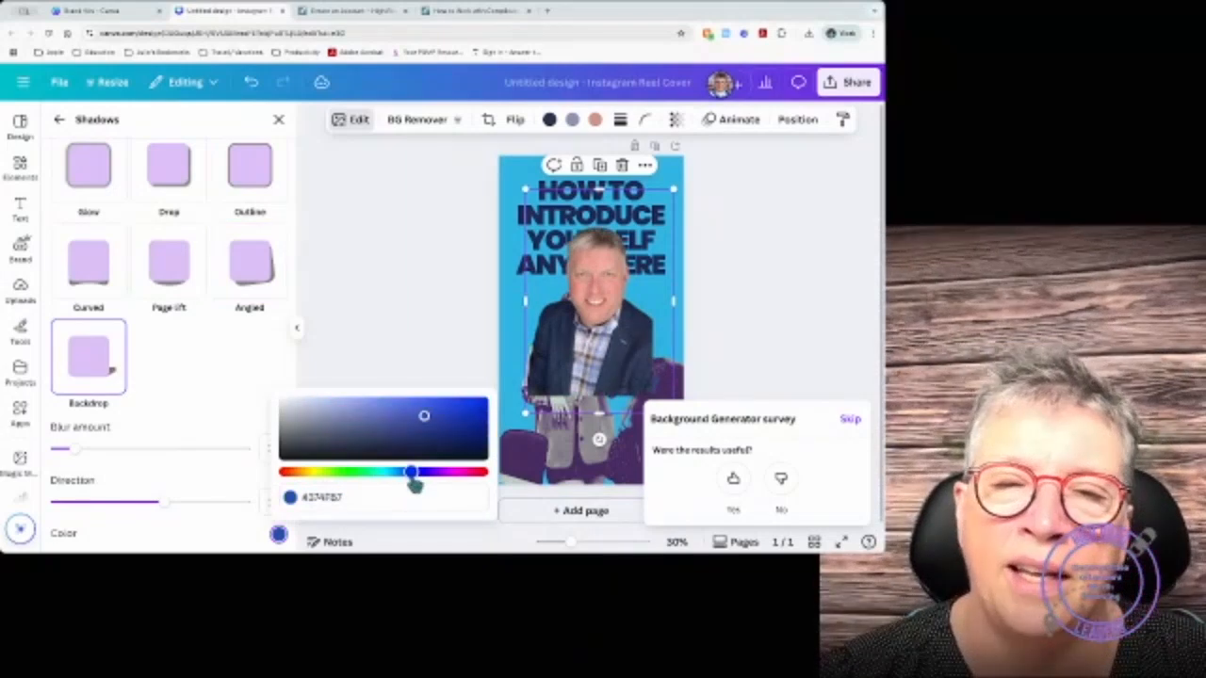
pyautogui.click(95, 177)
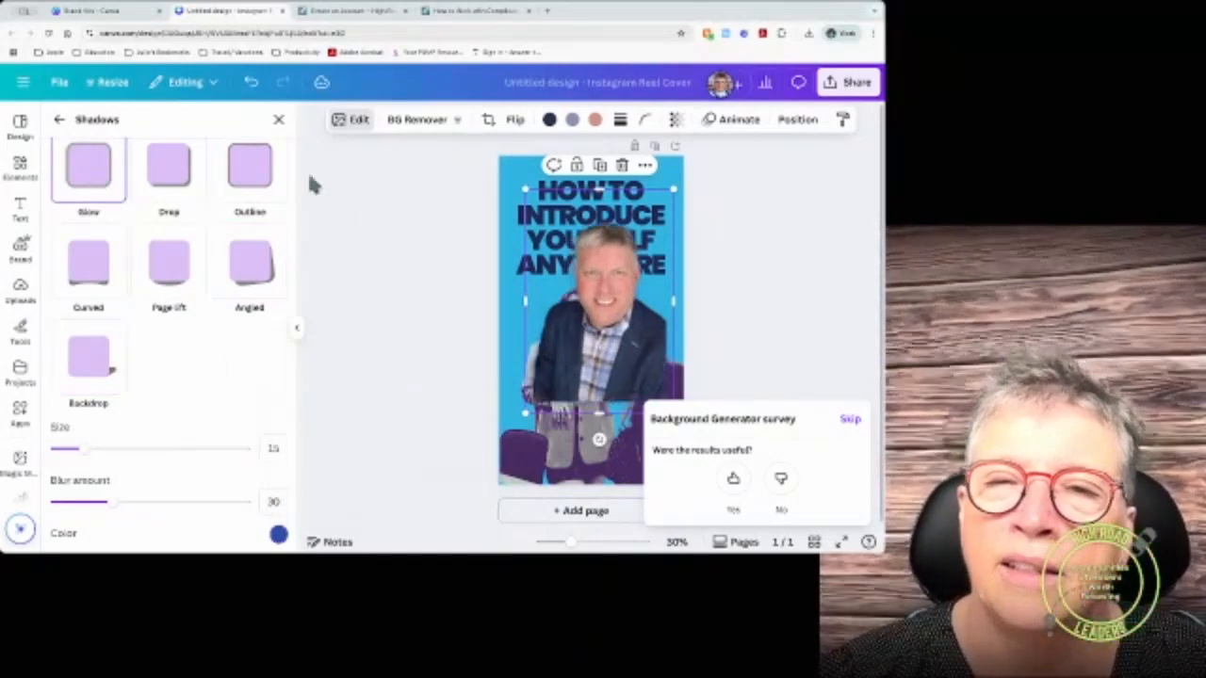
pyautogui.scroll(2, 95, 189)
# Step: Set the photo's shadow to None and skip the background generator survey
pyautogui.click(101, 200)
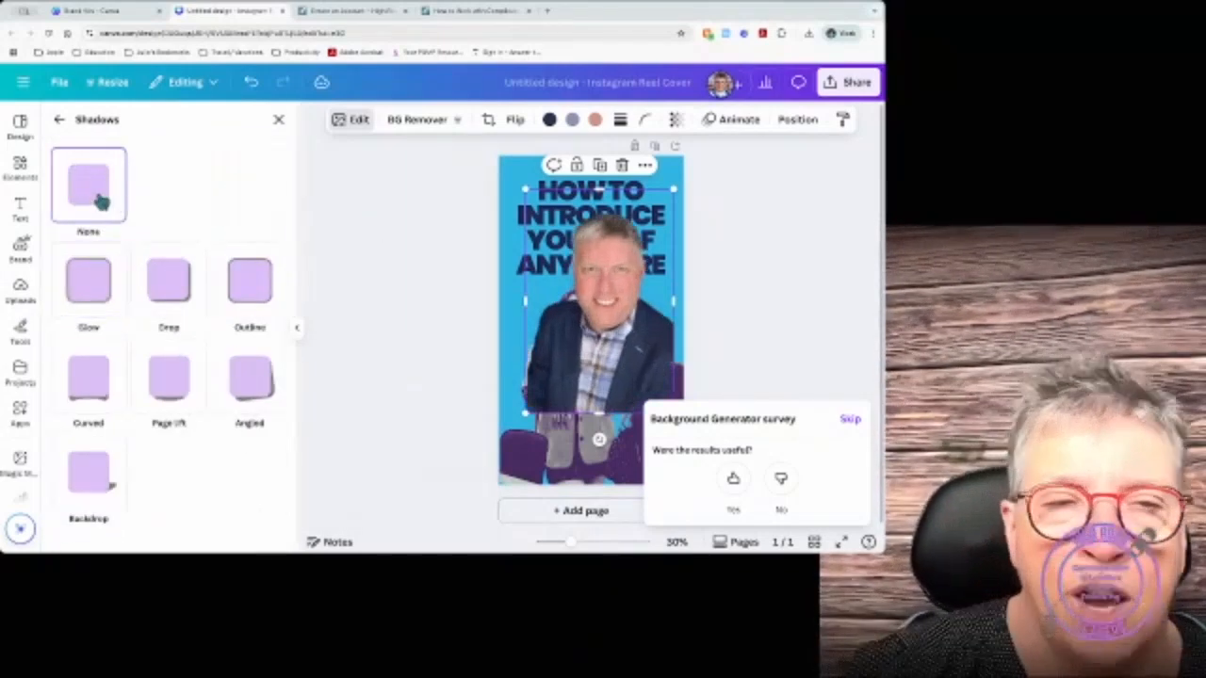
pyautogui.click(58, 119)
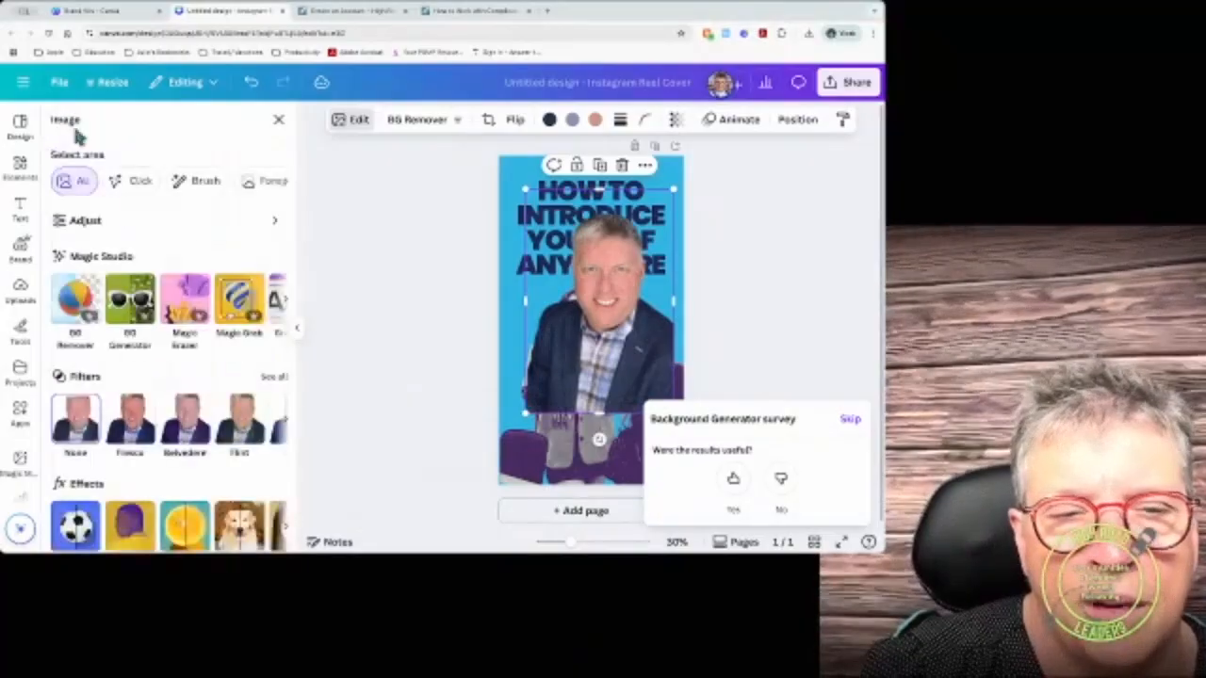
pyautogui.scroll(-3, 168, 459)
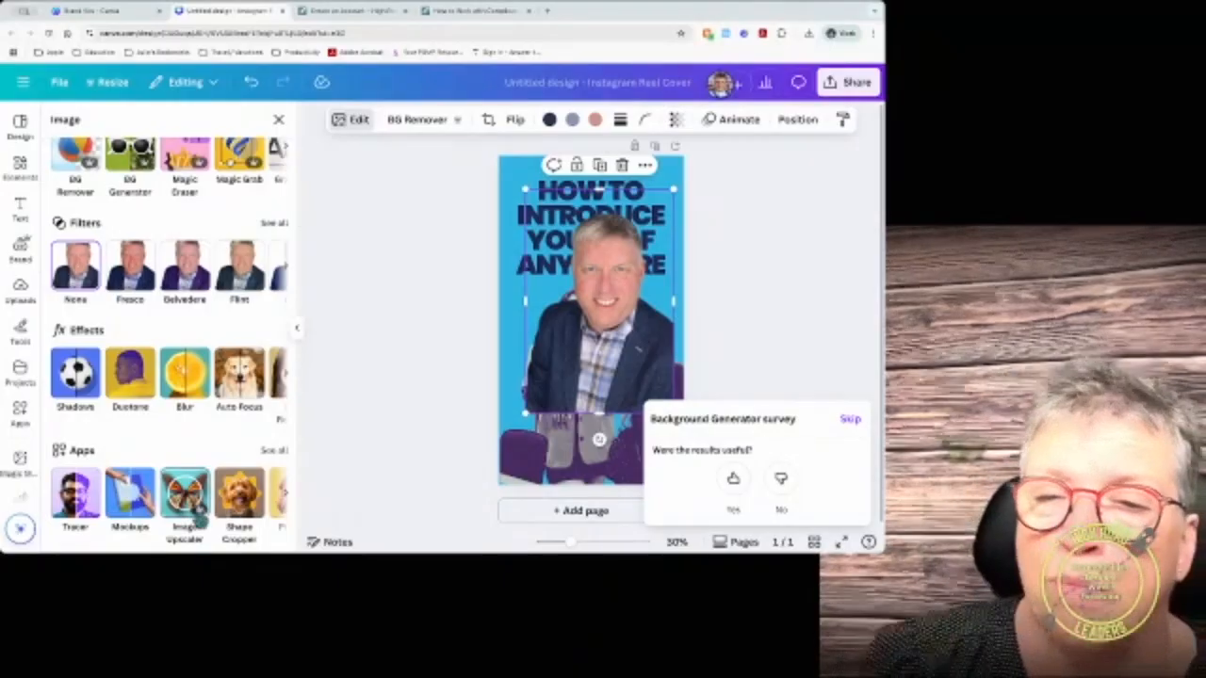
pyautogui.click(851, 419)
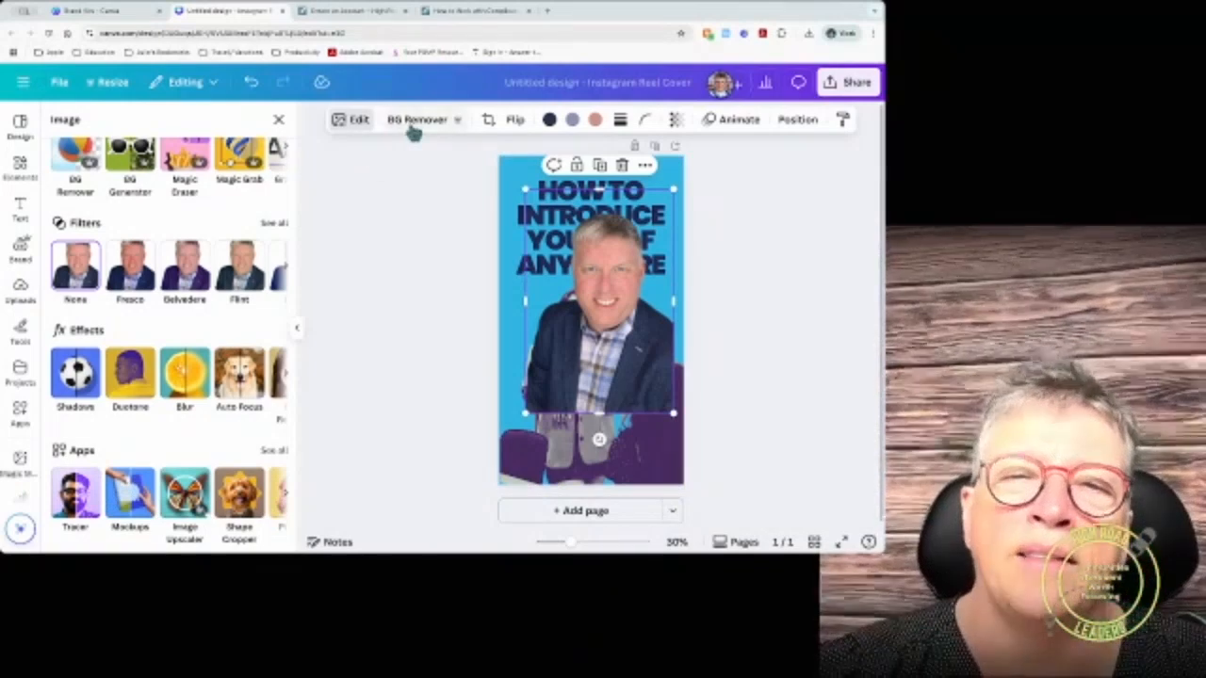
# Step: Crop the man's photo inward from its top-right corner and apply the crop
pyautogui.click(488, 120)
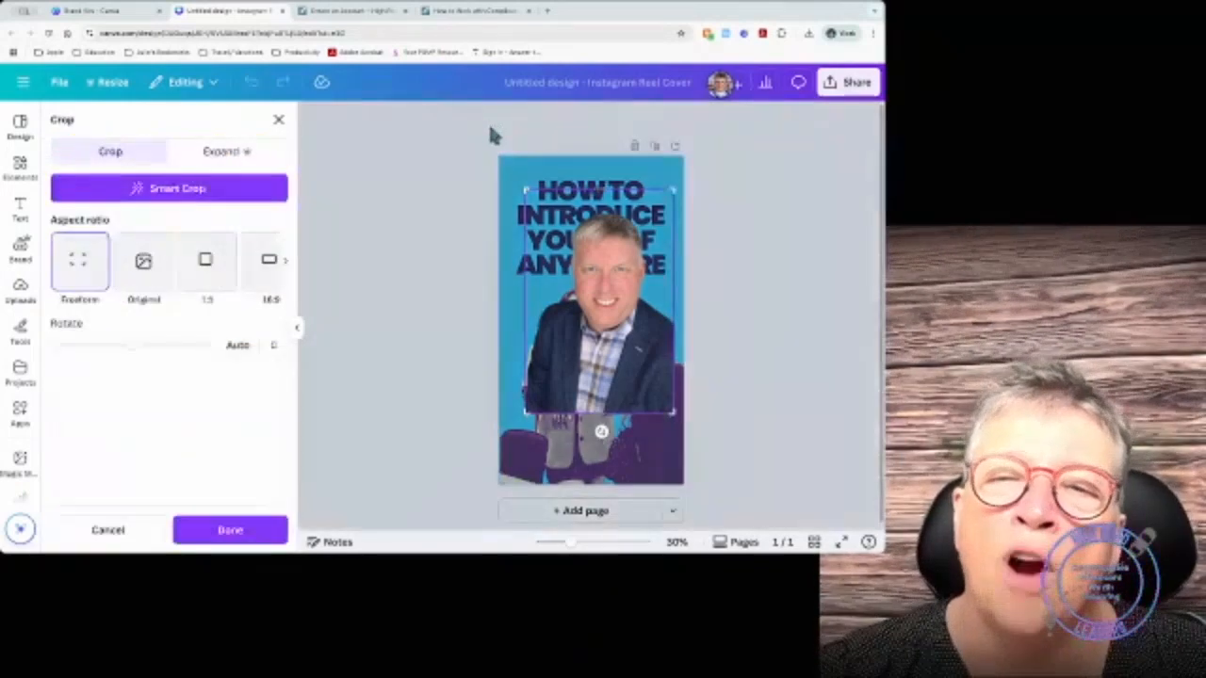
pyautogui.moveTo(673, 190)
pyautogui.mouseDown()
pyautogui.moveTo(673, 237)
pyautogui.moveTo(665, 183)
pyautogui.moveTo(672, 211)
pyautogui.mouseUp()
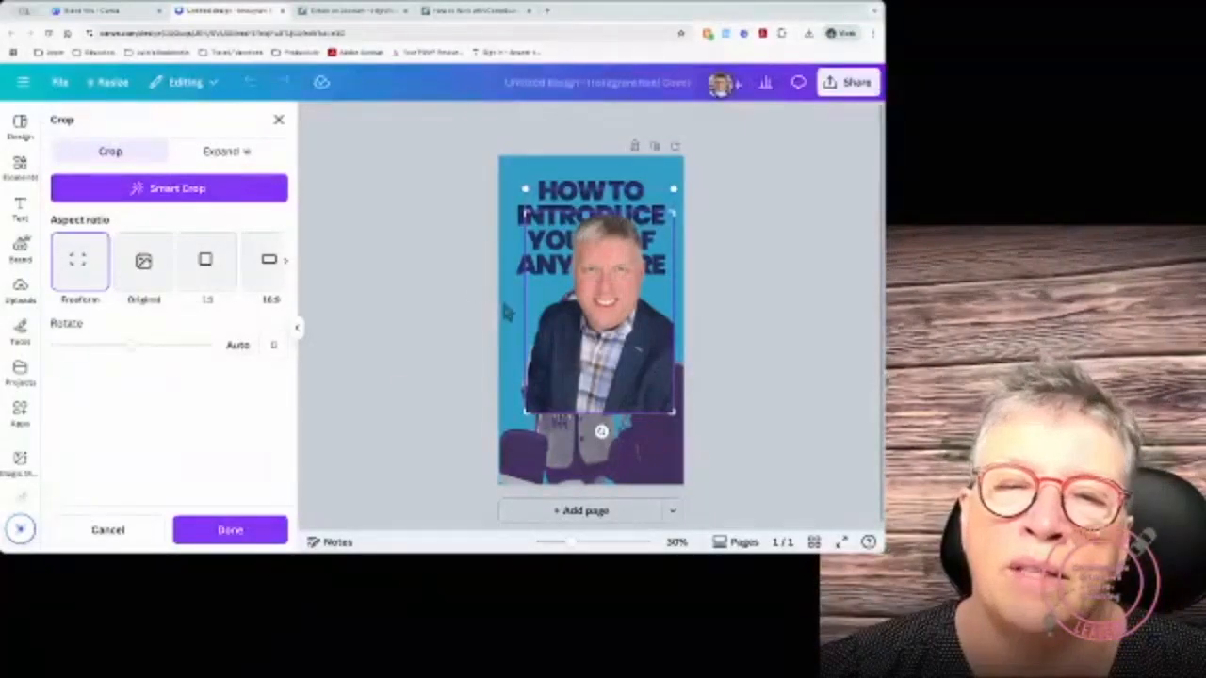
pyautogui.click(236, 535)
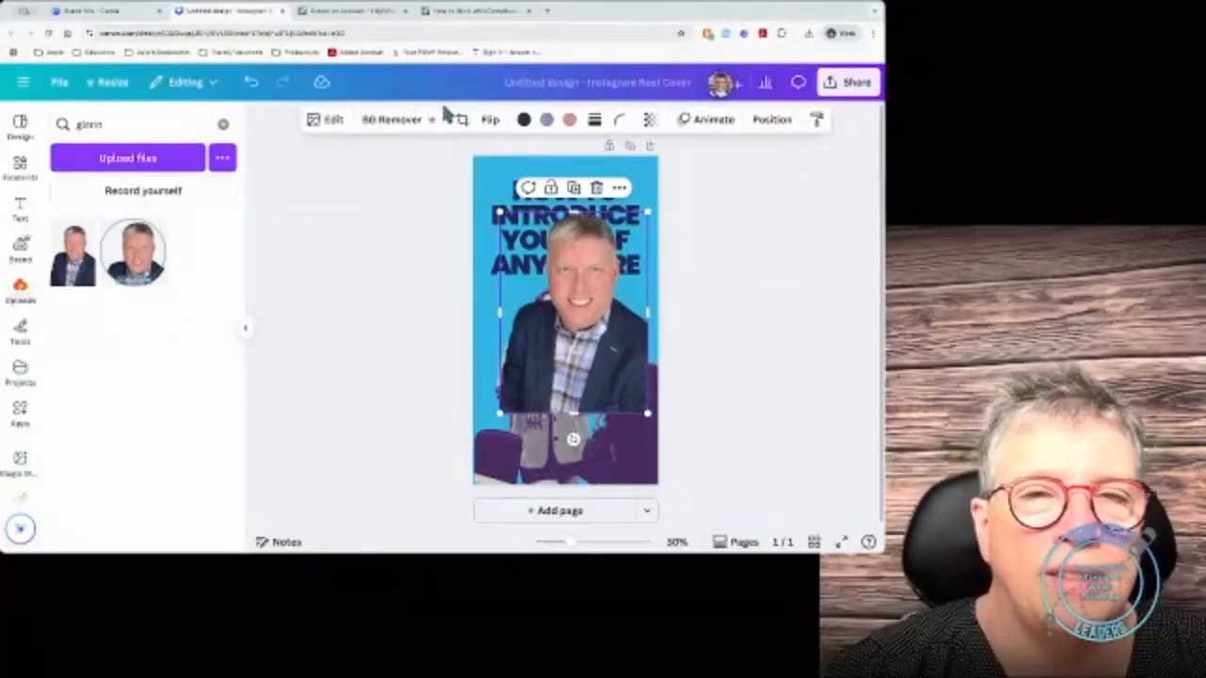
# Step: Mirror the photo horizontally, then flip it vertically twice so it ends upright
pyautogui.click(494, 126)
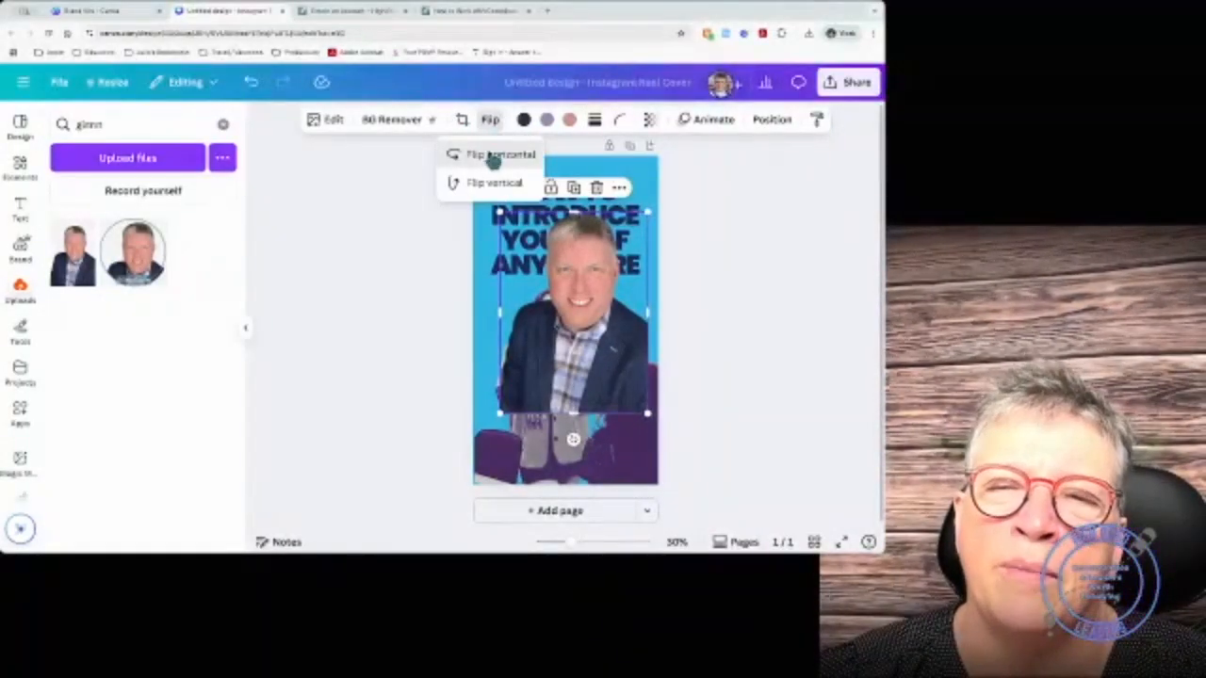
pyautogui.click(493, 155)
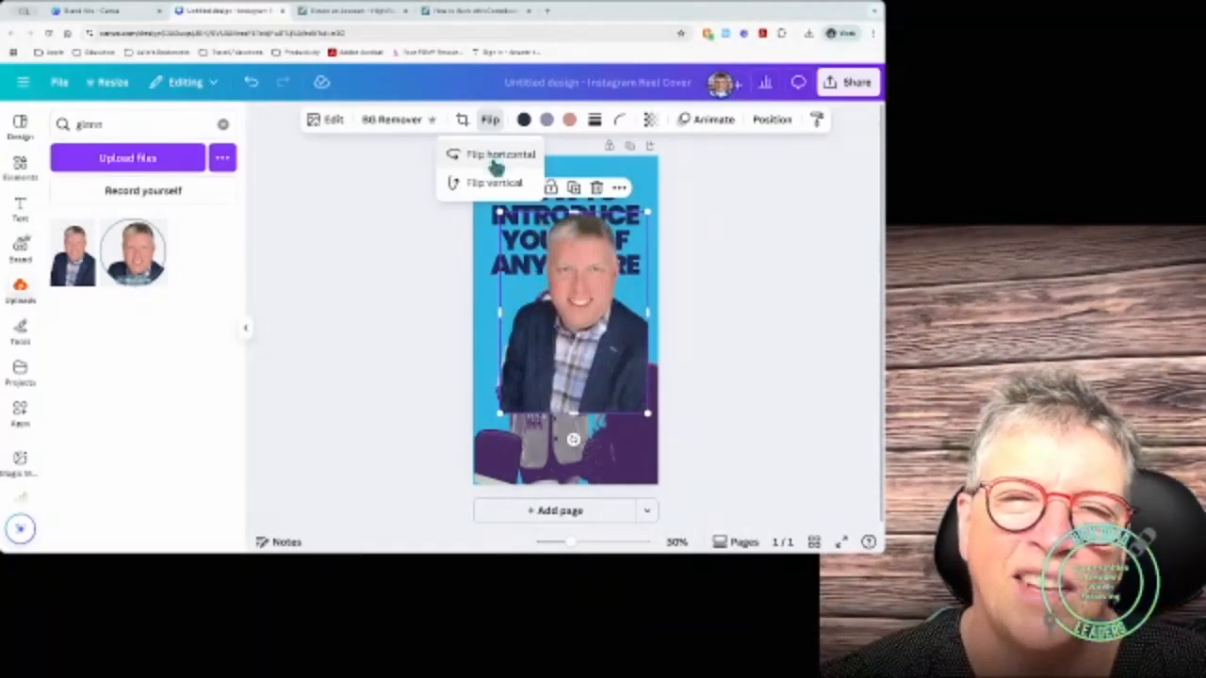
pyautogui.click(494, 184)
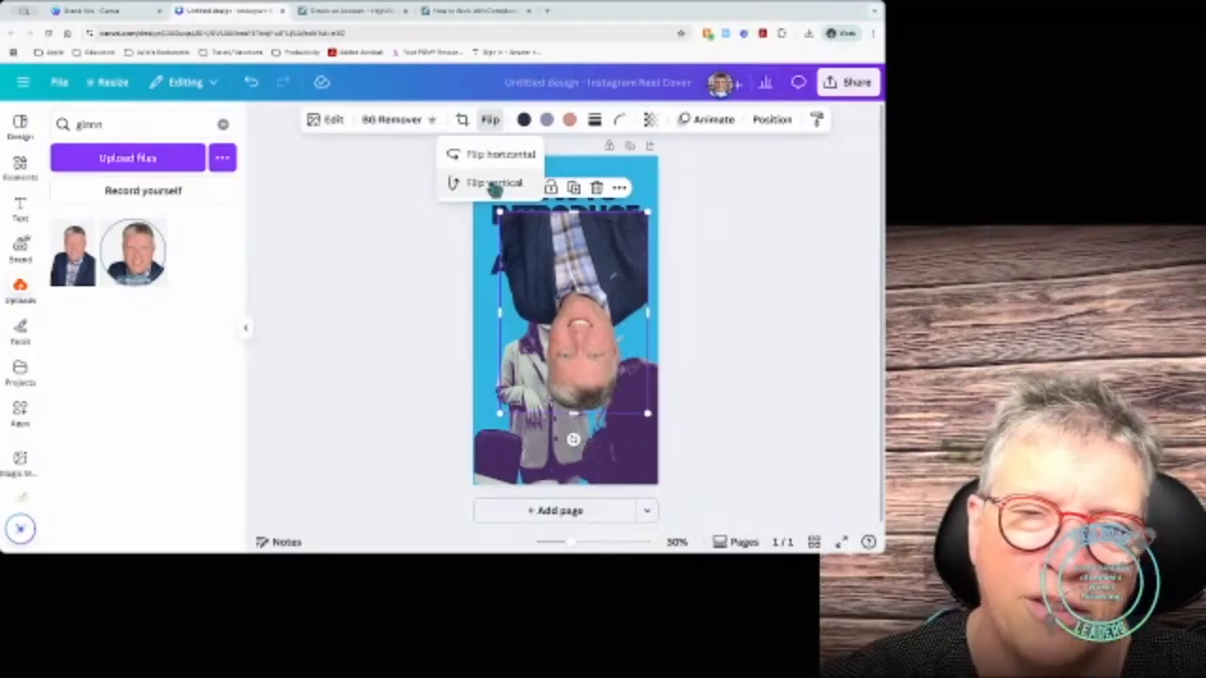
pyautogui.click(489, 190)
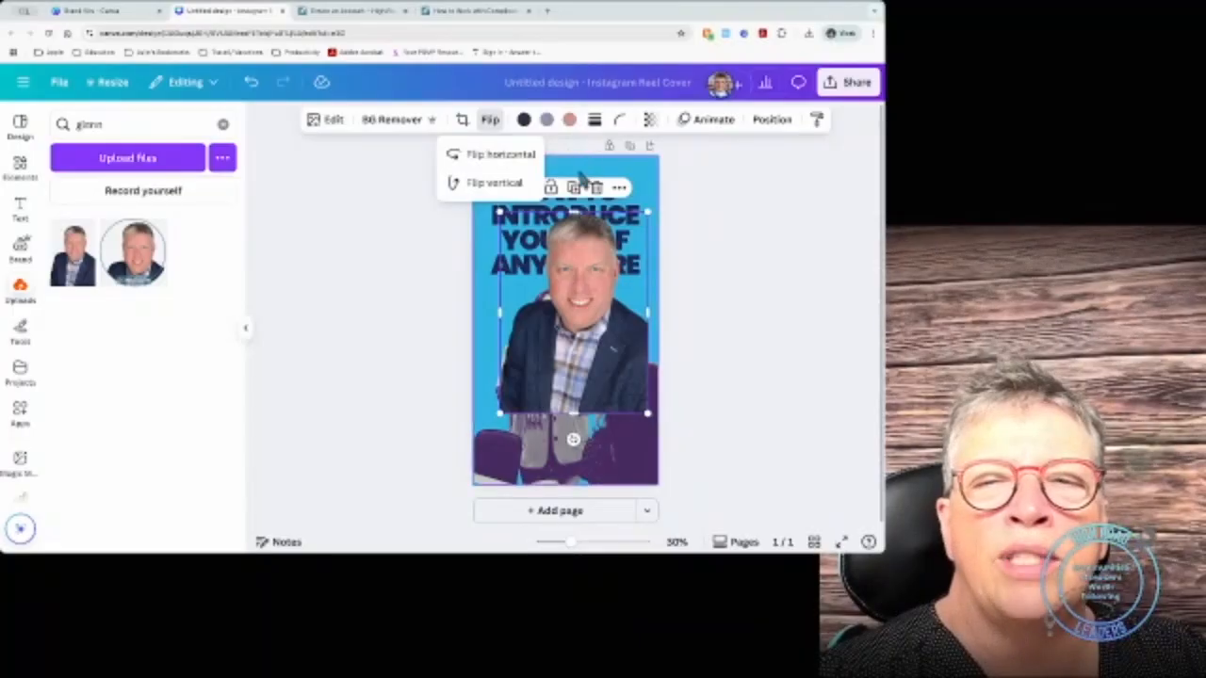
pyautogui.click(575, 166)
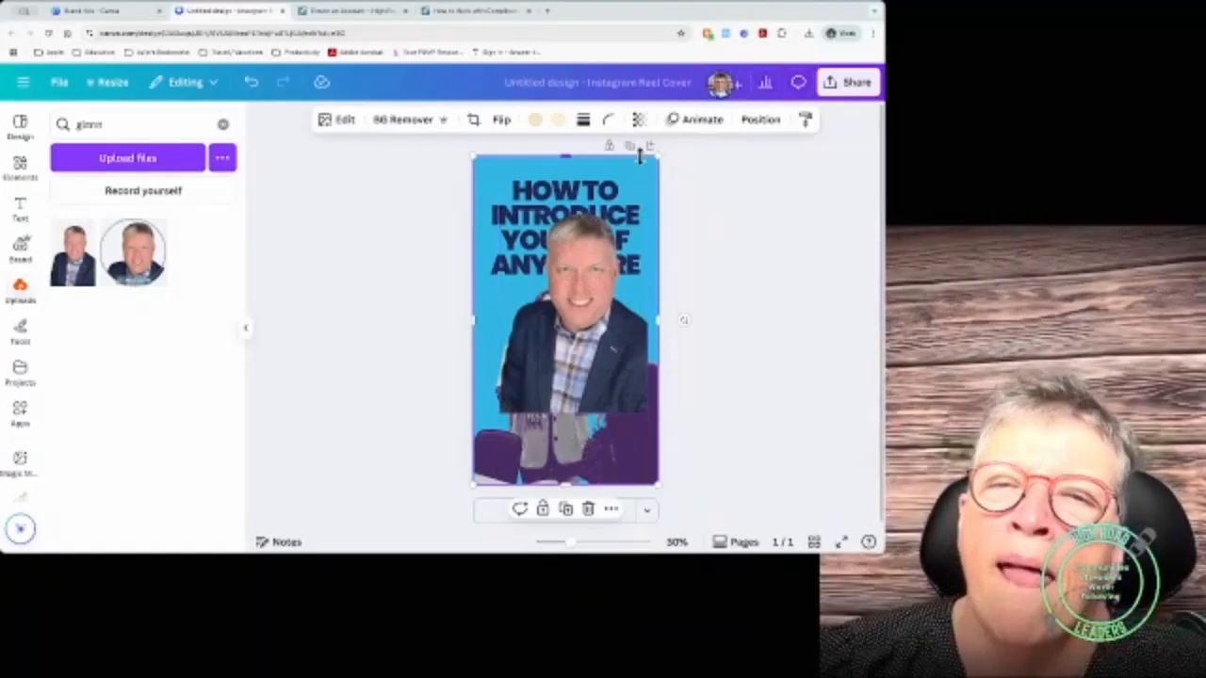
# Step: Reselect the man's photo and try a solid border on it
pyautogui.click(514, 240)
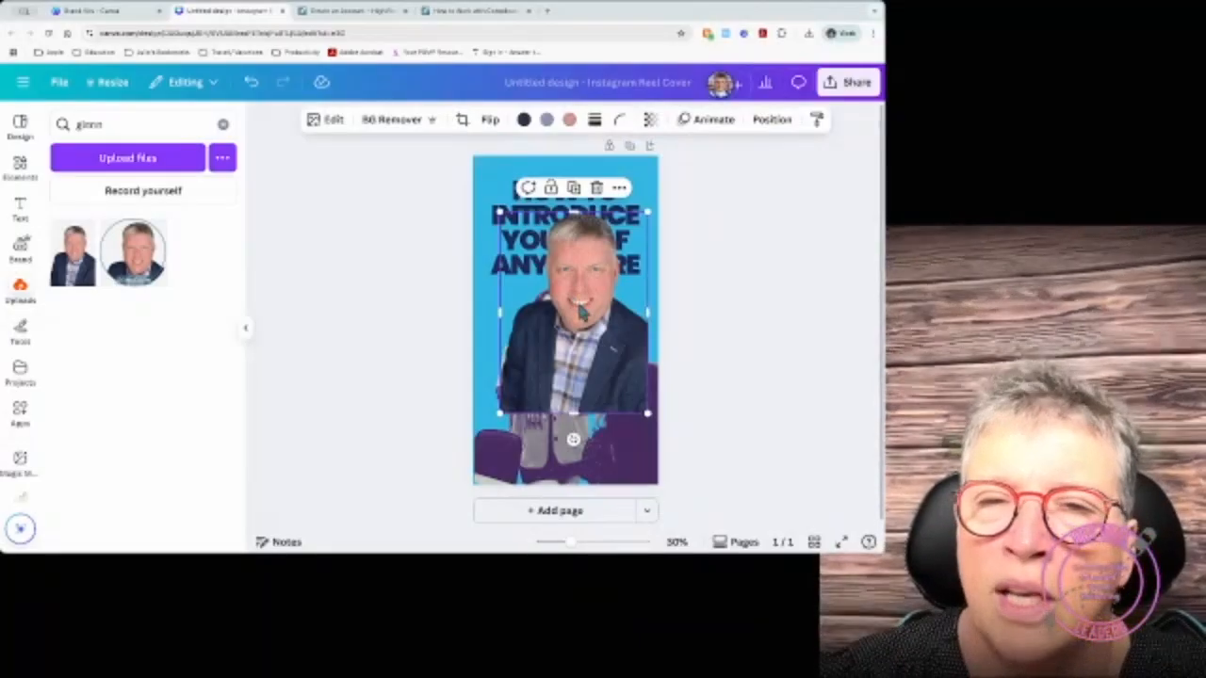
pyautogui.click(595, 120)
pyautogui.click(561, 160)
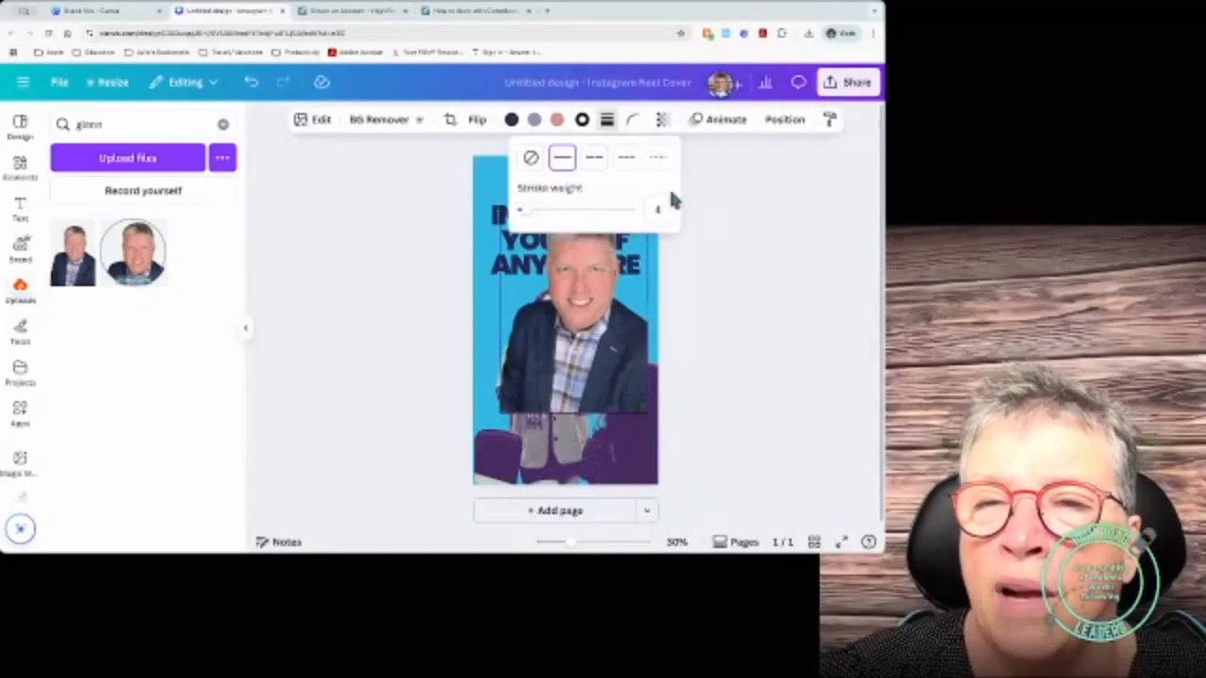
pyautogui.click(713, 355)
pyautogui.click(593, 463)
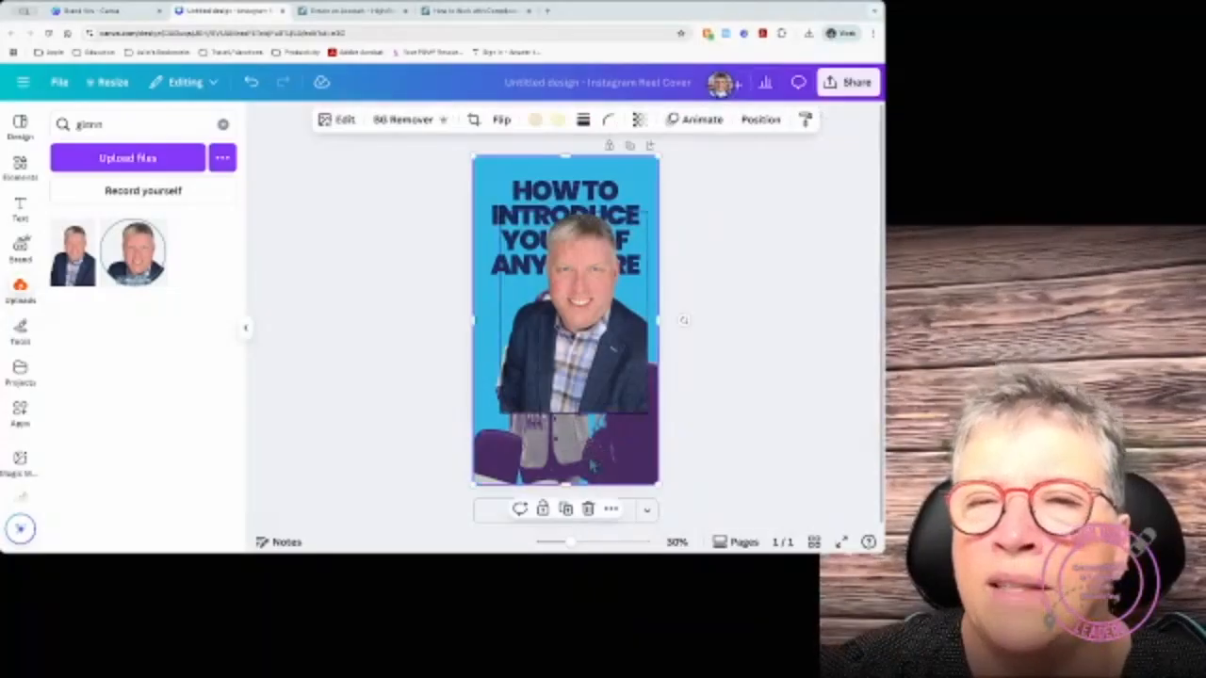
# Step: Check the corner rounding, then set the photo's border to none with weight 0
pyautogui.click(583, 120)
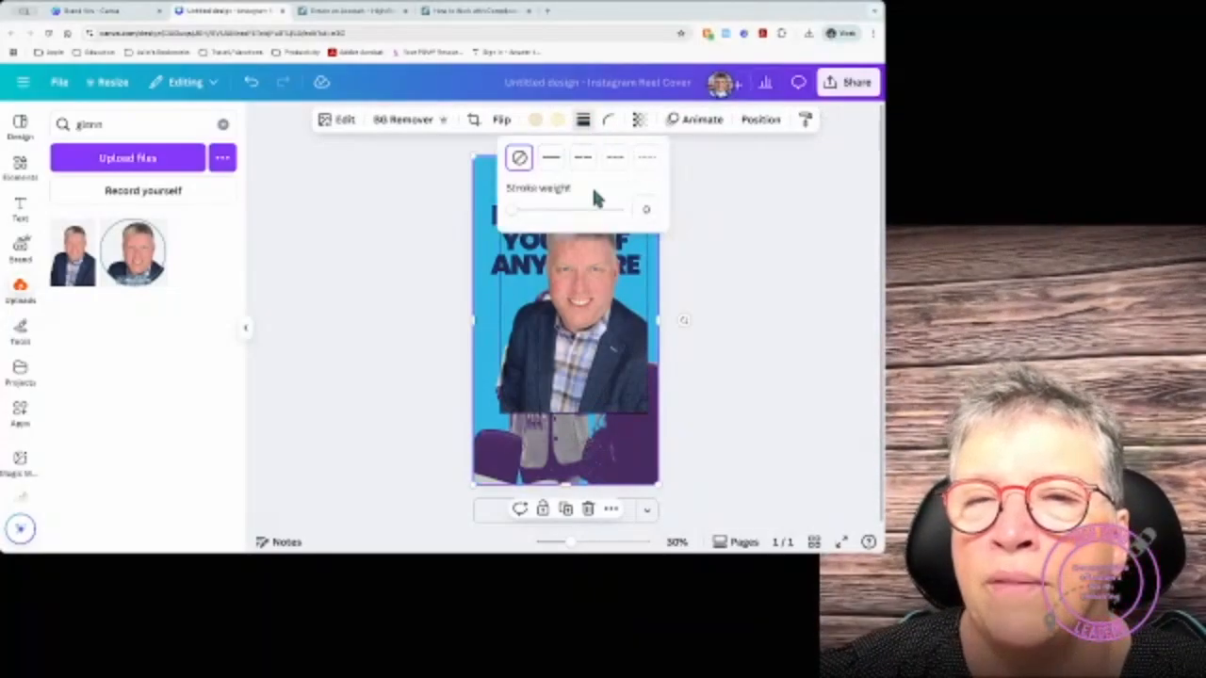
pyautogui.click(607, 121)
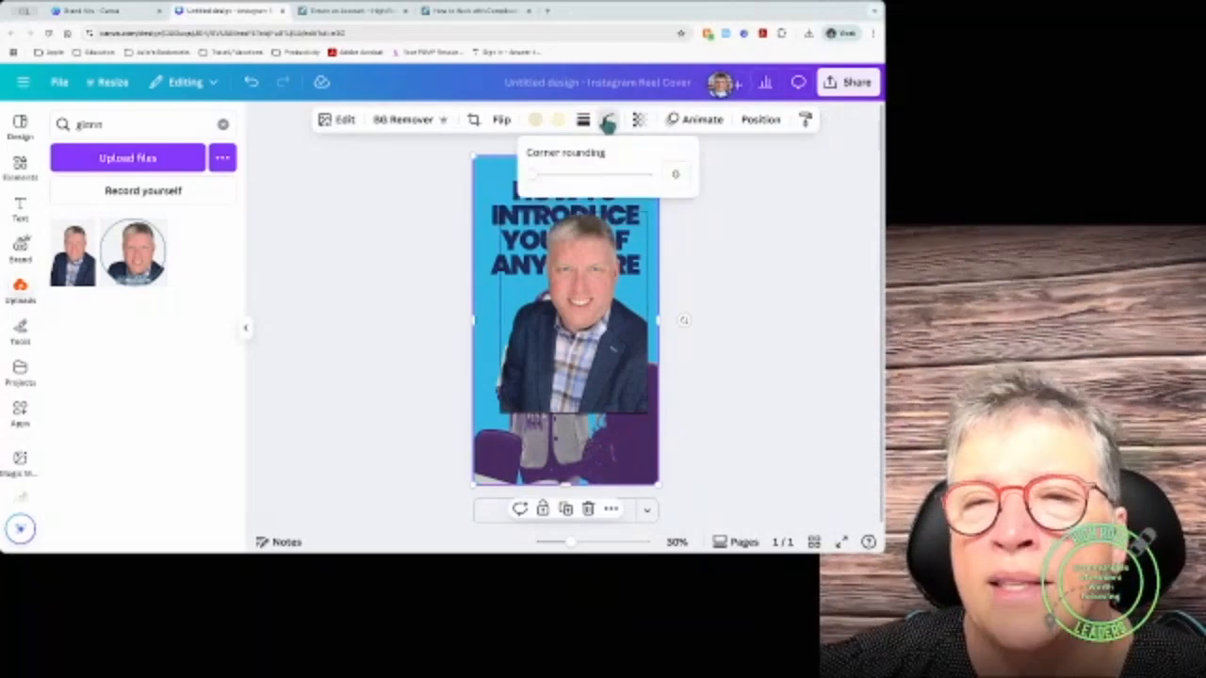
pyautogui.click(585, 119)
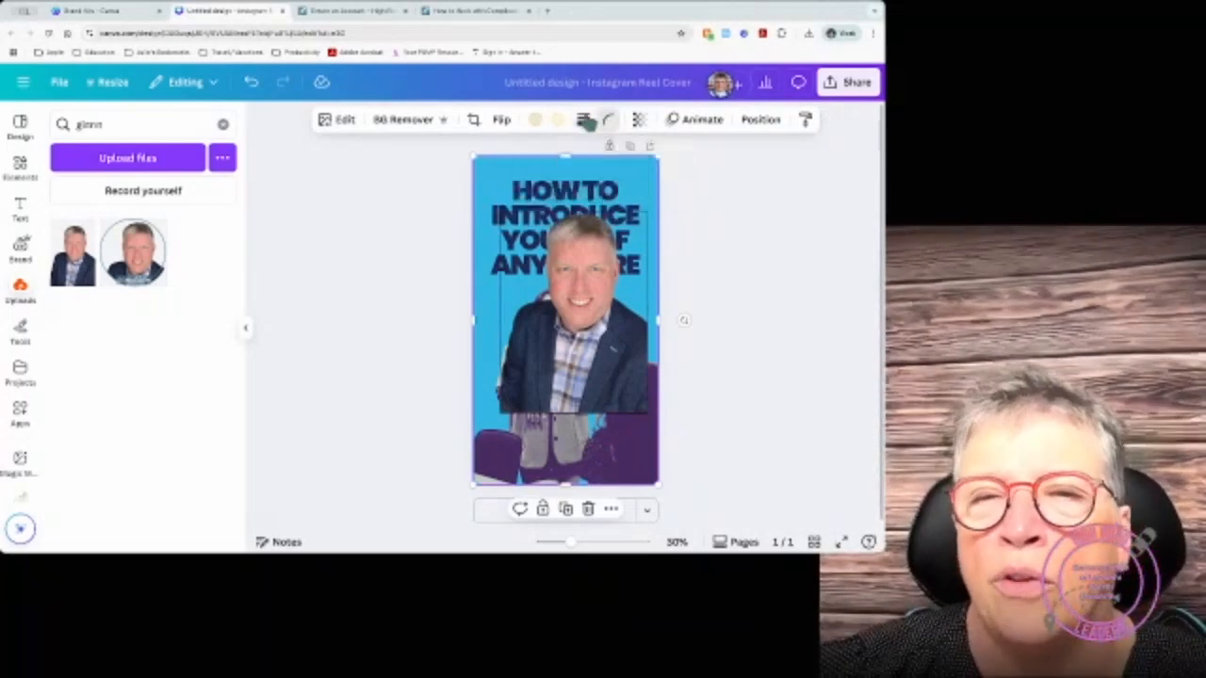
pyautogui.click(533, 300)
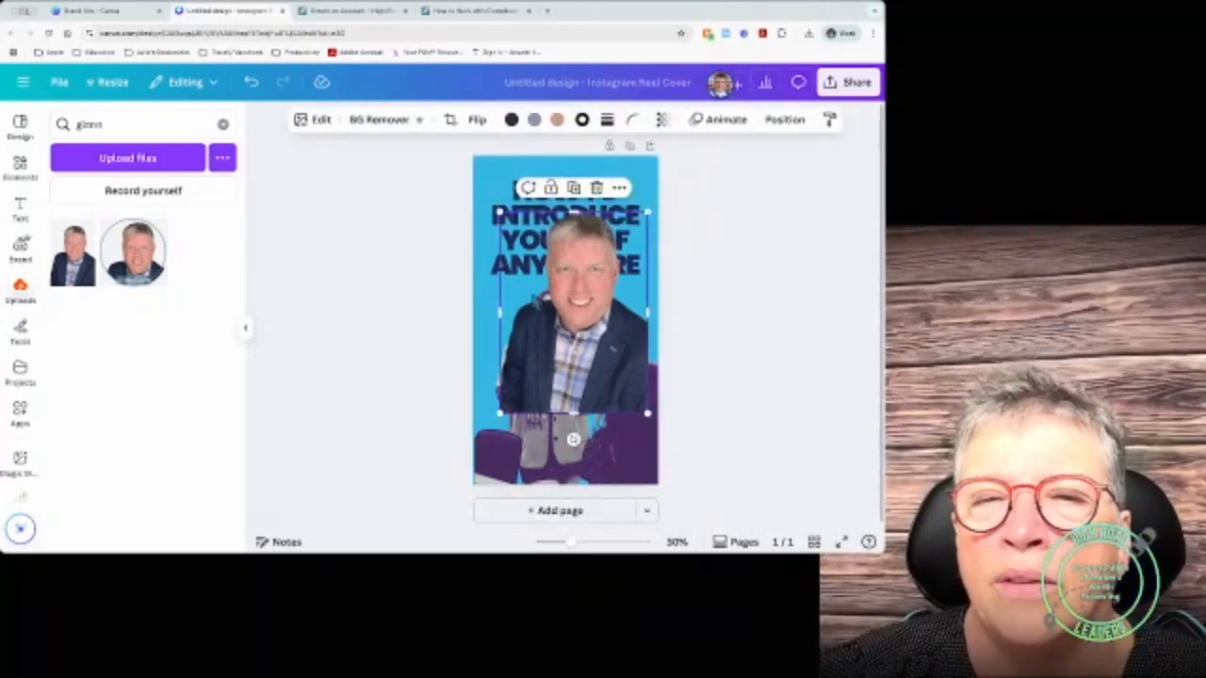
pyautogui.click(583, 120)
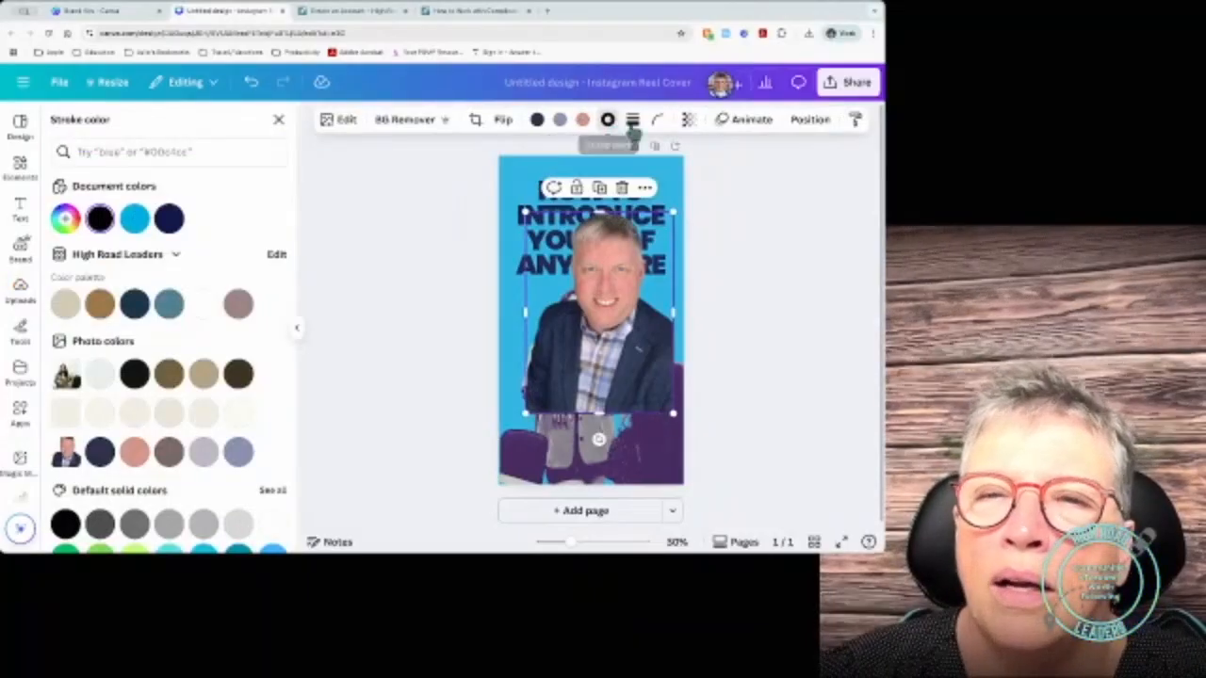
pyautogui.click(632, 119)
pyautogui.click(569, 159)
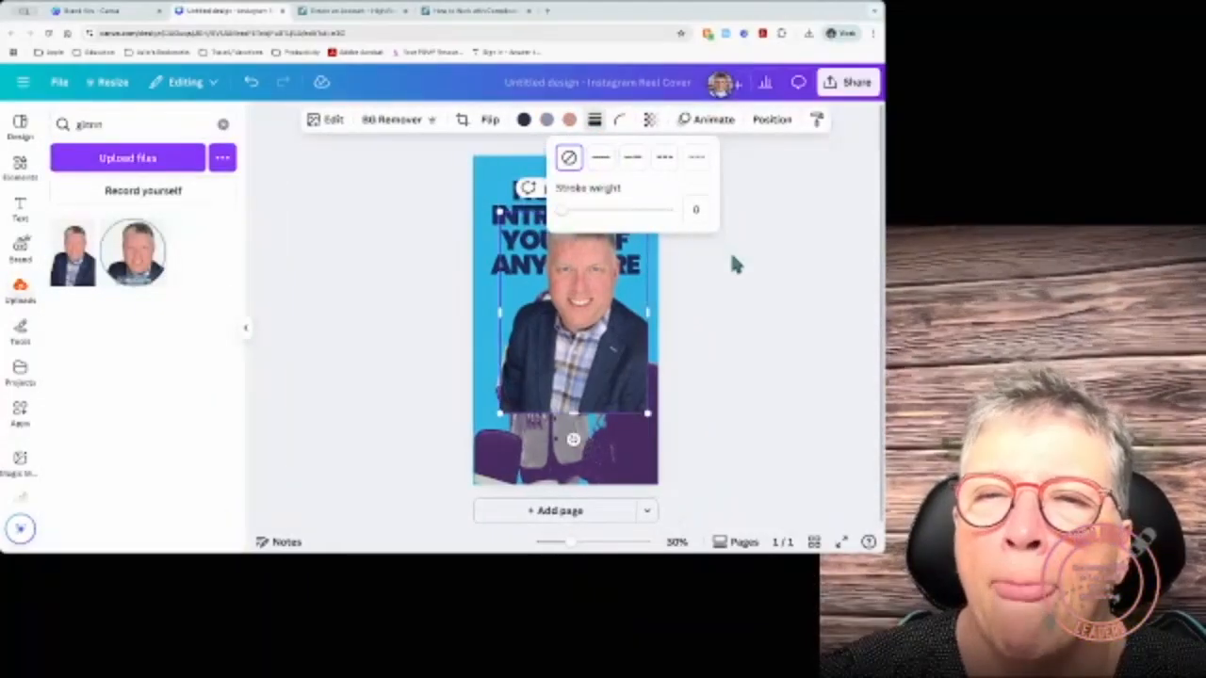
pyautogui.click(651, 120)
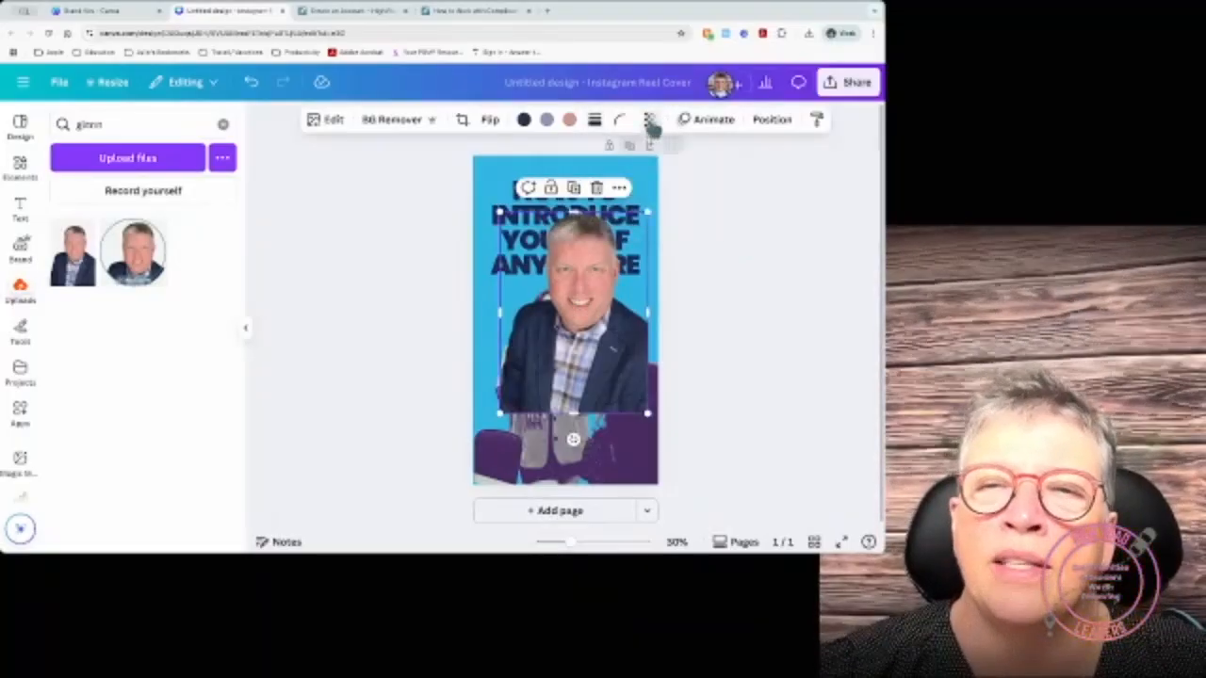
# Step: Try about 66 transparency, move the photo right and down, then restore transparency to 100
pyautogui.click(649, 121)
pyautogui.moveTo(688, 176)
pyautogui.mouseDown()
pyautogui.moveTo(655, 177)
pyautogui.moveTo(666, 185)
pyautogui.mouseUp()
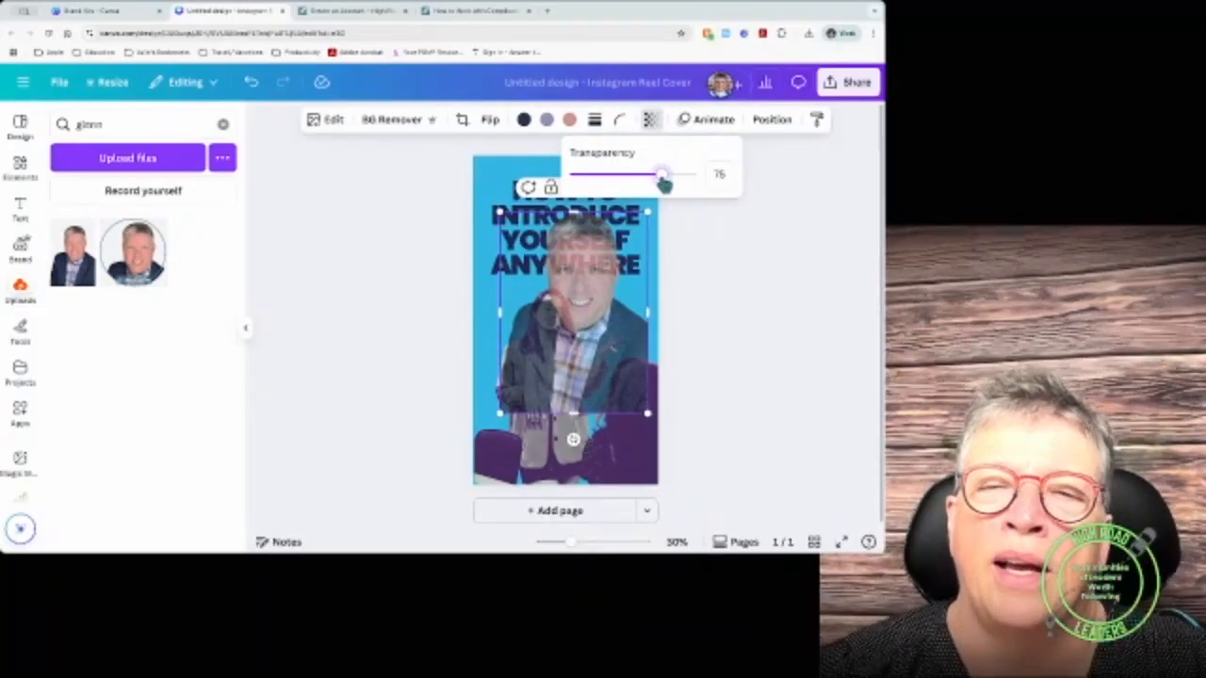
pyautogui.click(580, 328)
pyautogui.moveTo(581, 328); pyautogui.dragTo(605, 355)
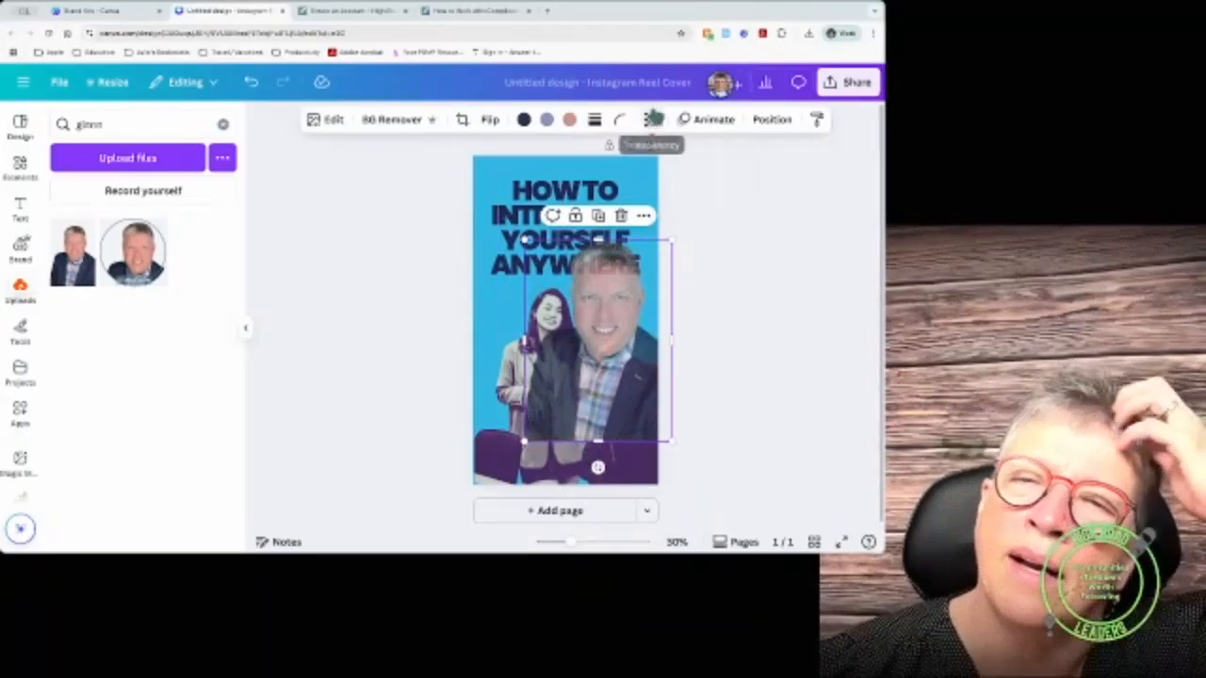
pyautogui.click(649, 120)
pyautogui.moveTo(663, 174); pyautogui.dragTo(721, 174)
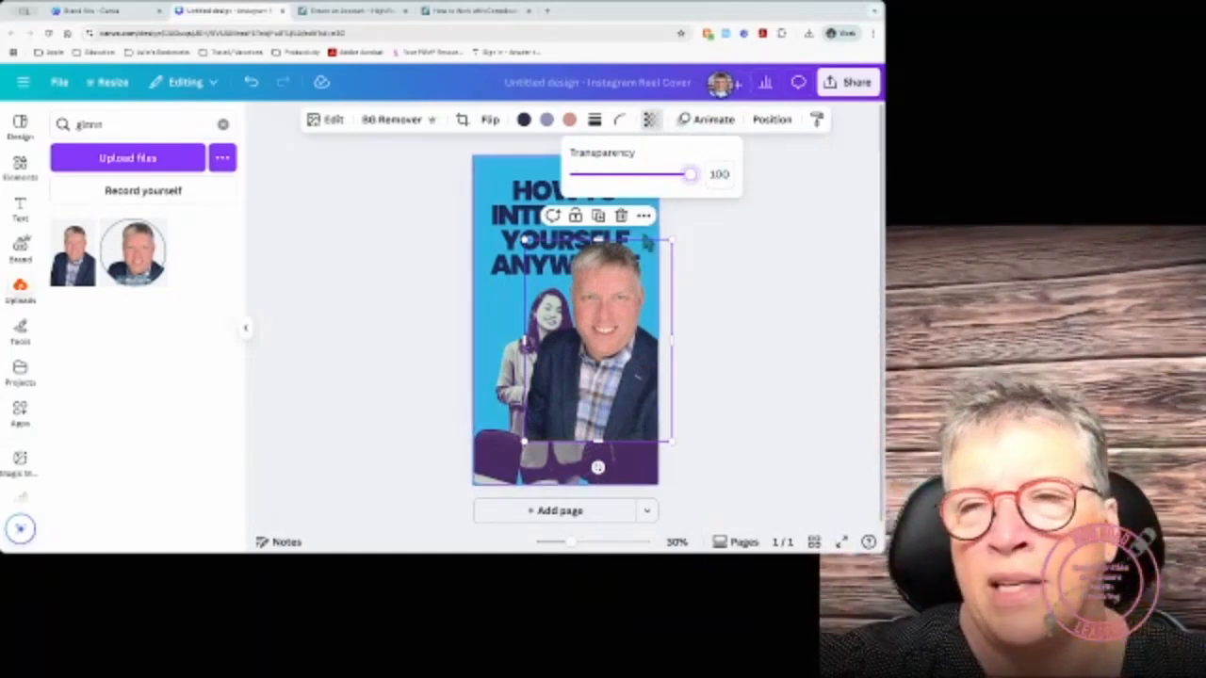
pyautogui.click(773, 120)
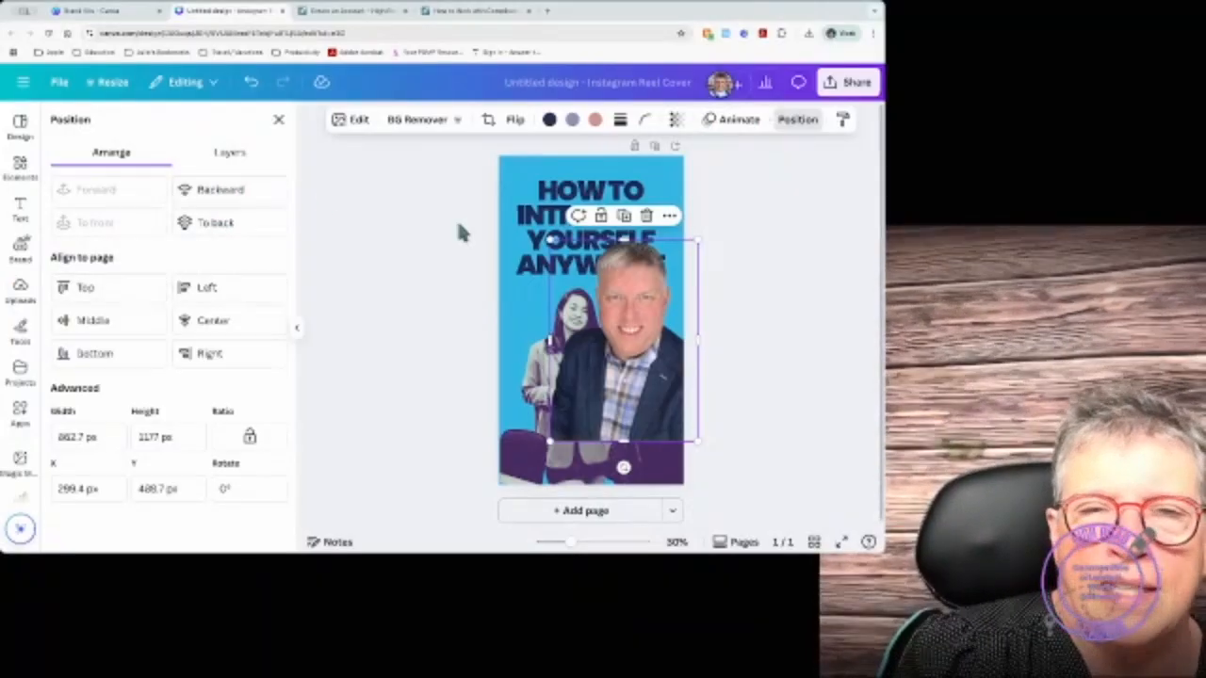
# Step: Test layer order, bring the photo to front, and centre it vertically and horizontally on the page
pyautogui.click(241, 155)
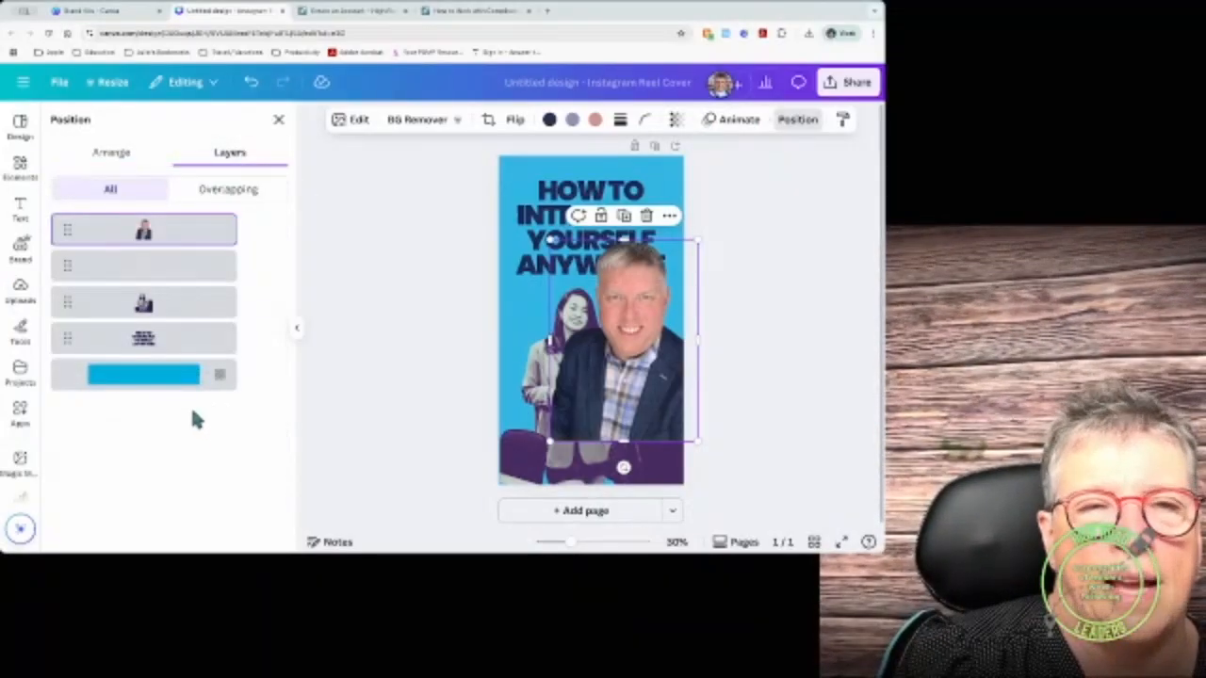
pyautogui.click(117, 153)
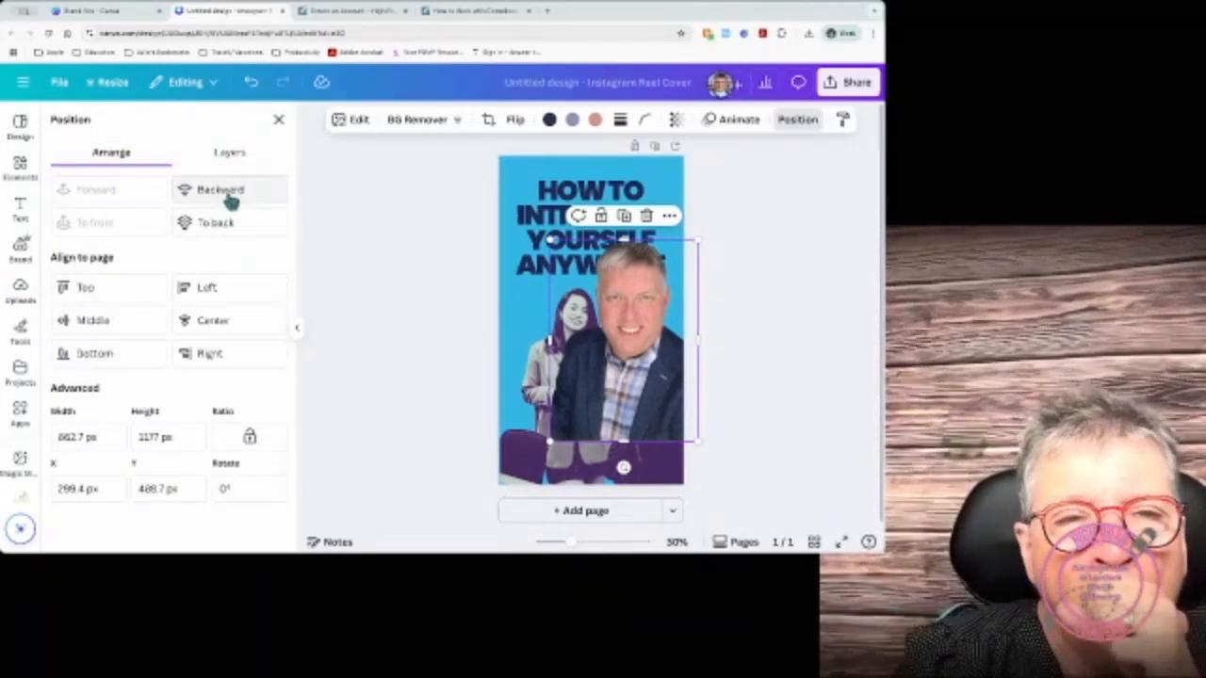
pyautogui.click(226, 192)
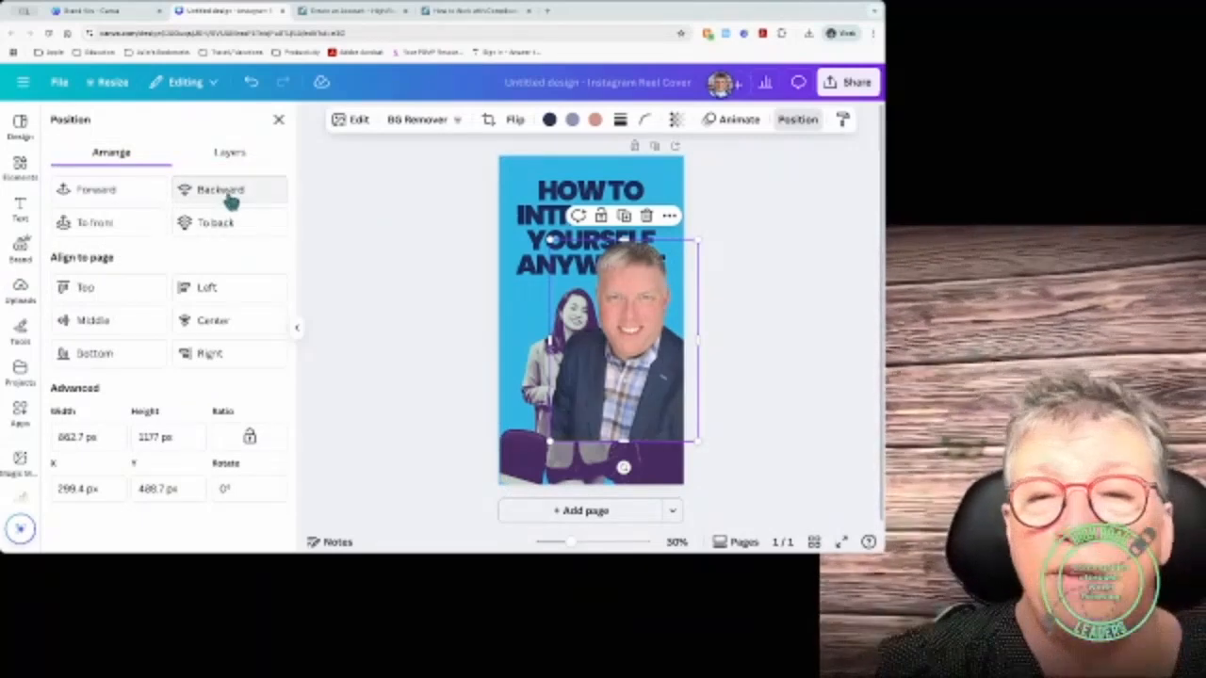
pyautogui.click(229, 192)
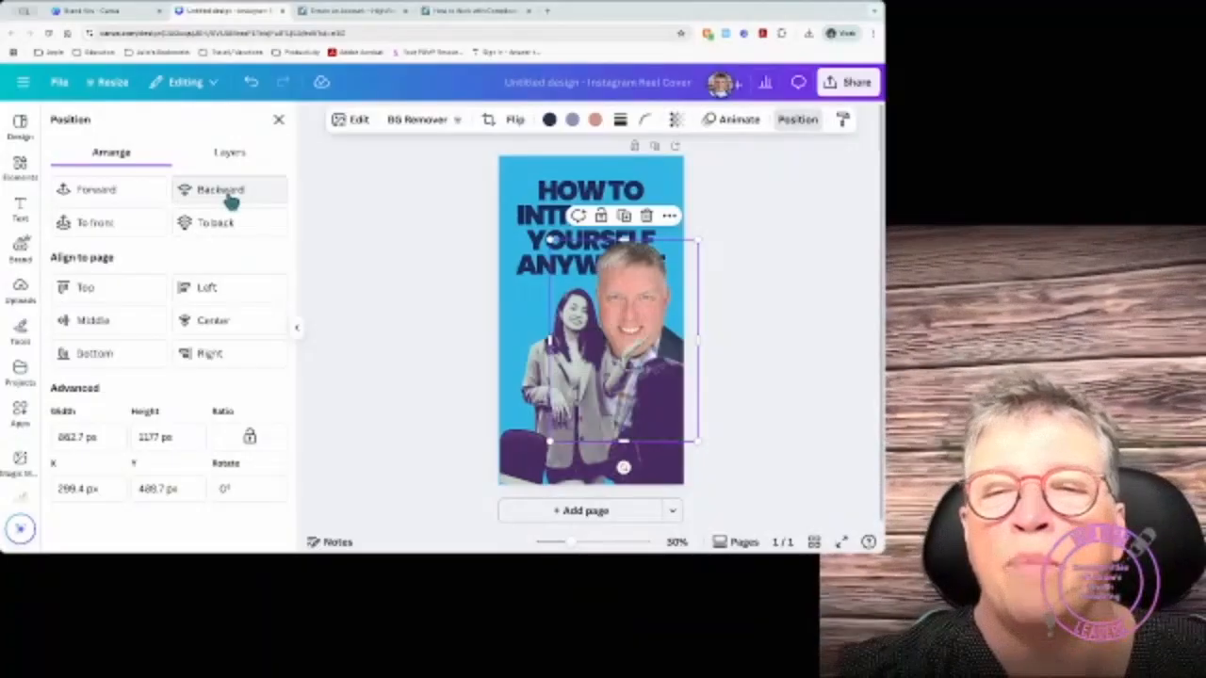
pyautogui.click(226, 187)
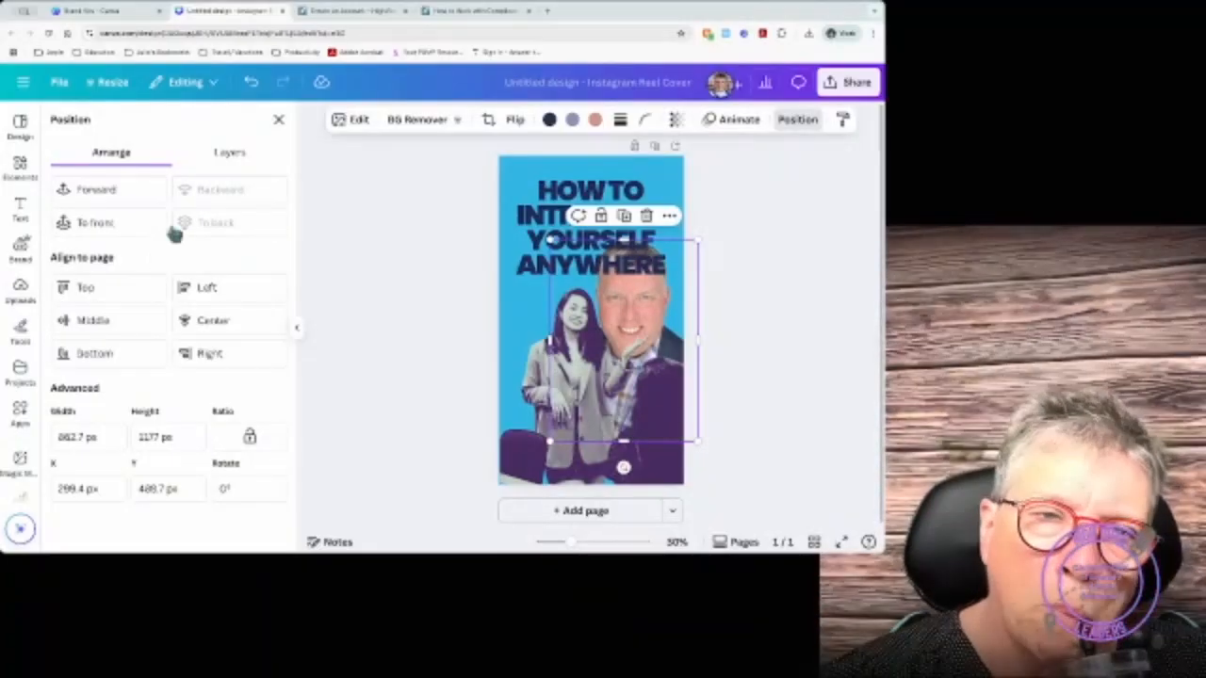
pyautogui.click(103, 226)
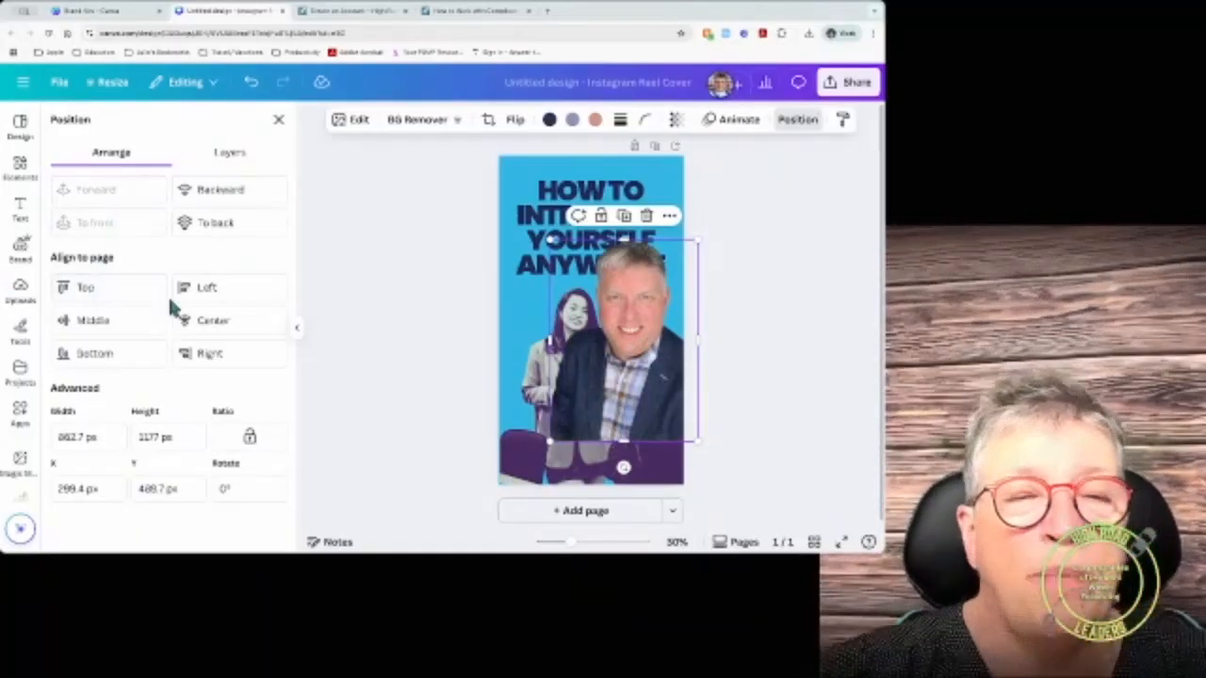
pyautogui.click(97, 321)
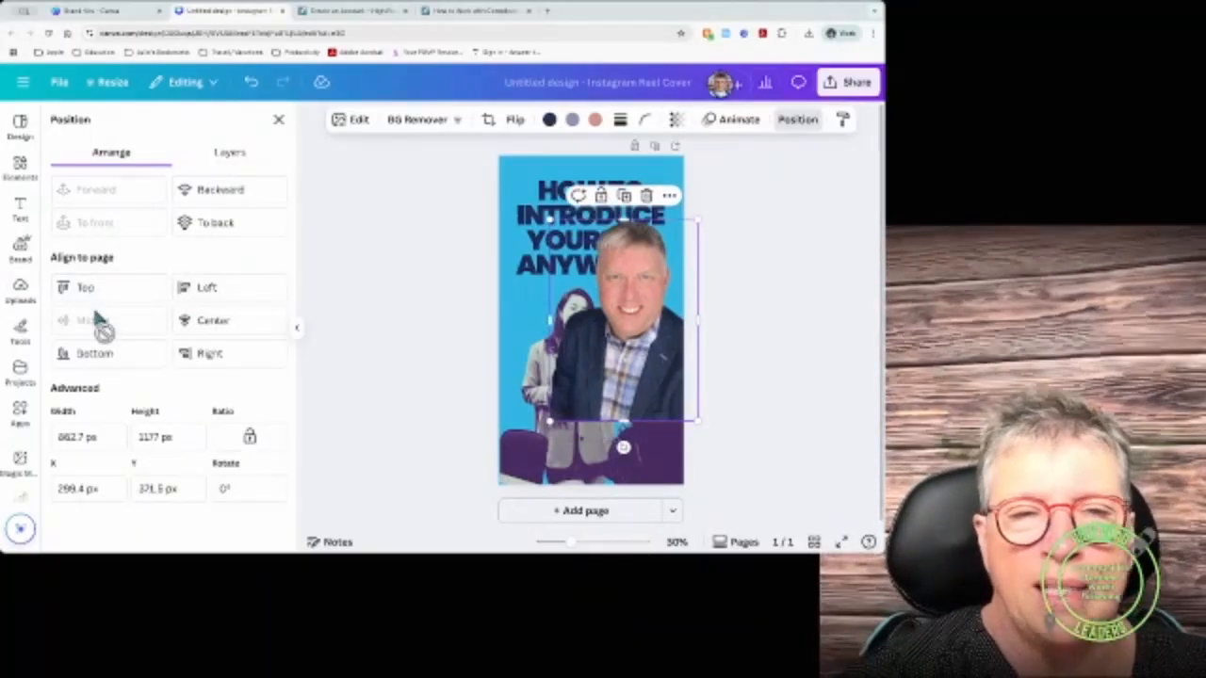
pyautogui.click(215, 321)
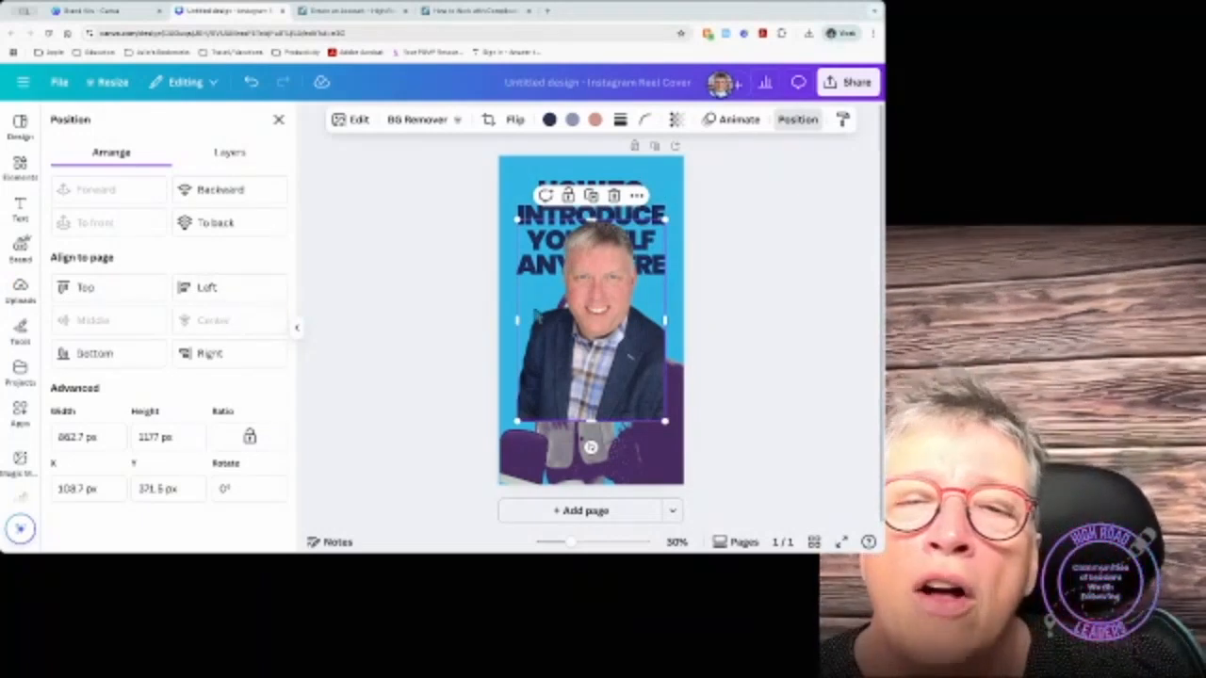
# Step: Try Center and Top alignment, then drag the photo down below the title to Y 662.2 px
pyautogui.moveTo(586, 321)
pyautogui.mouseDown()
pyautogui.moveTo(580, 312)
pyautogui.moveTo(584, 322)
pyautogui.mouseUp()
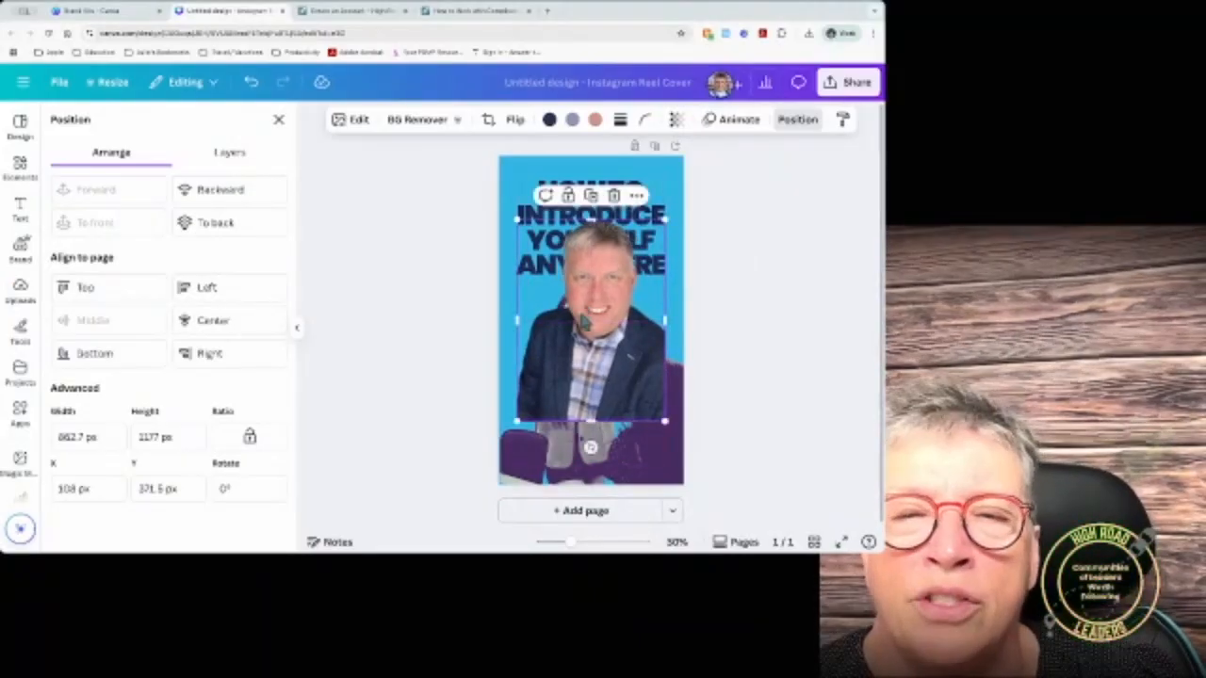
pyautogui.click(238, 320)
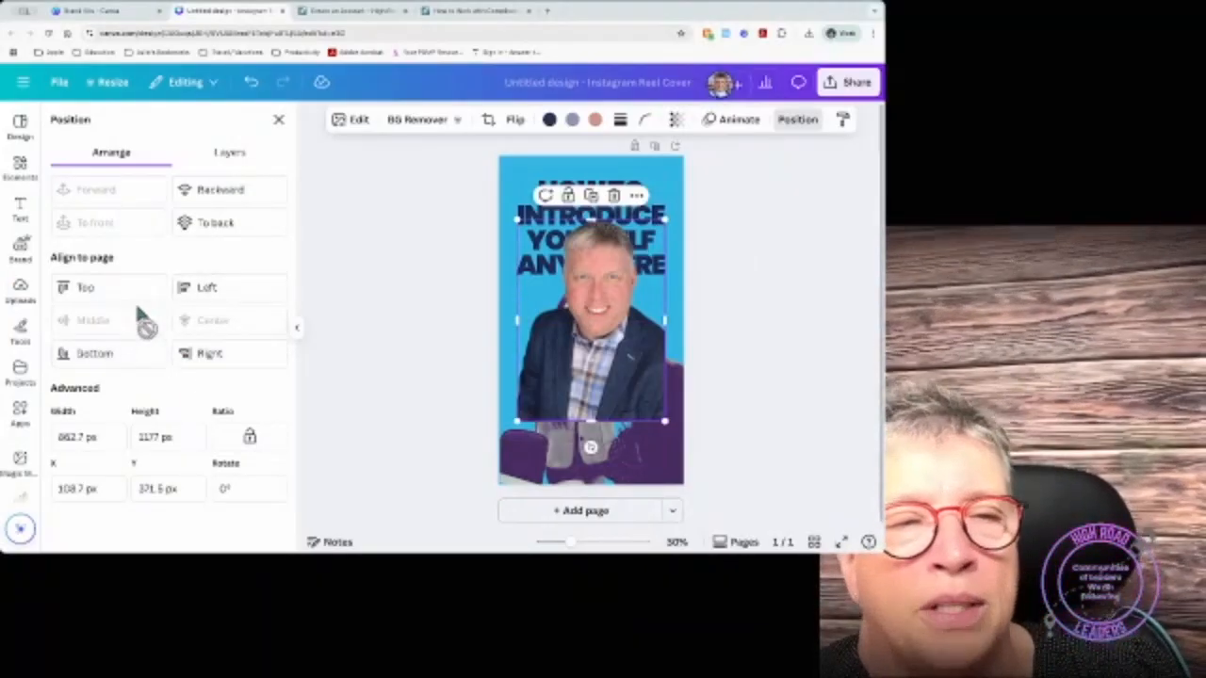
pyautogui.click(132, 294)
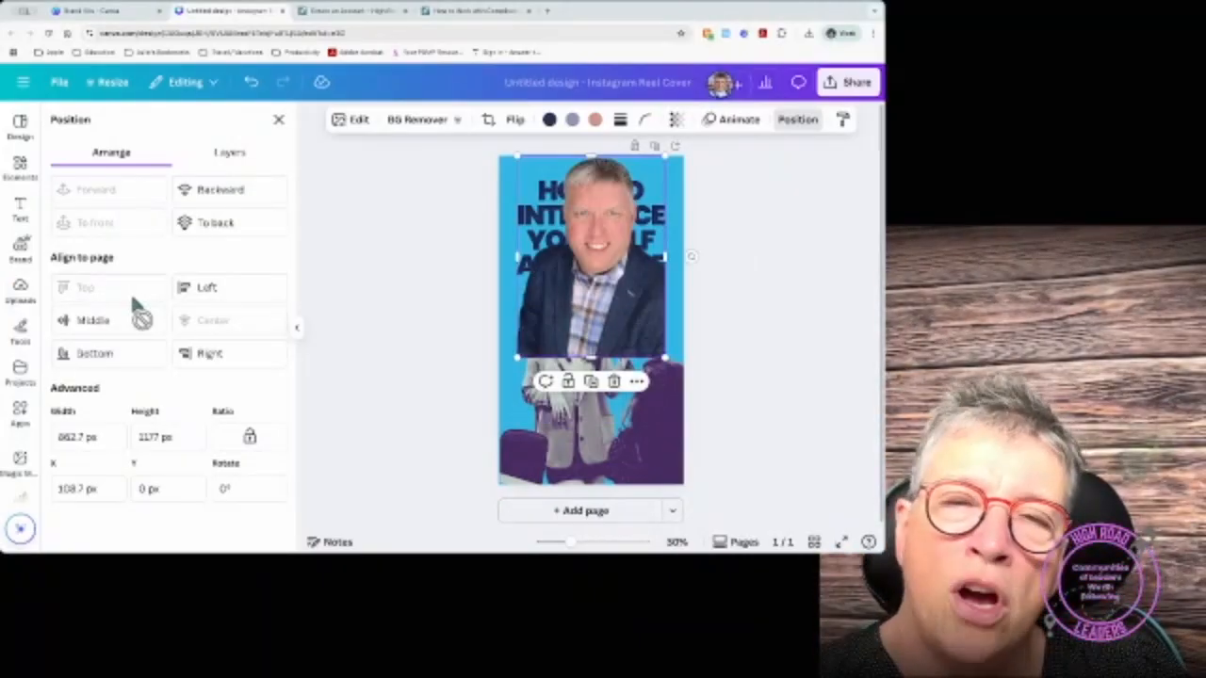
pyautogui.moveTo(588, 282)
pyautogui.mouseDown()
pyautogui.moveTo(597, 378)
pyautogui.moveTo(595, 293)
pyautogui.moveTo(600, 358)
pyautogui.moveTo(584, 301)
pyautogui.mouseUp()
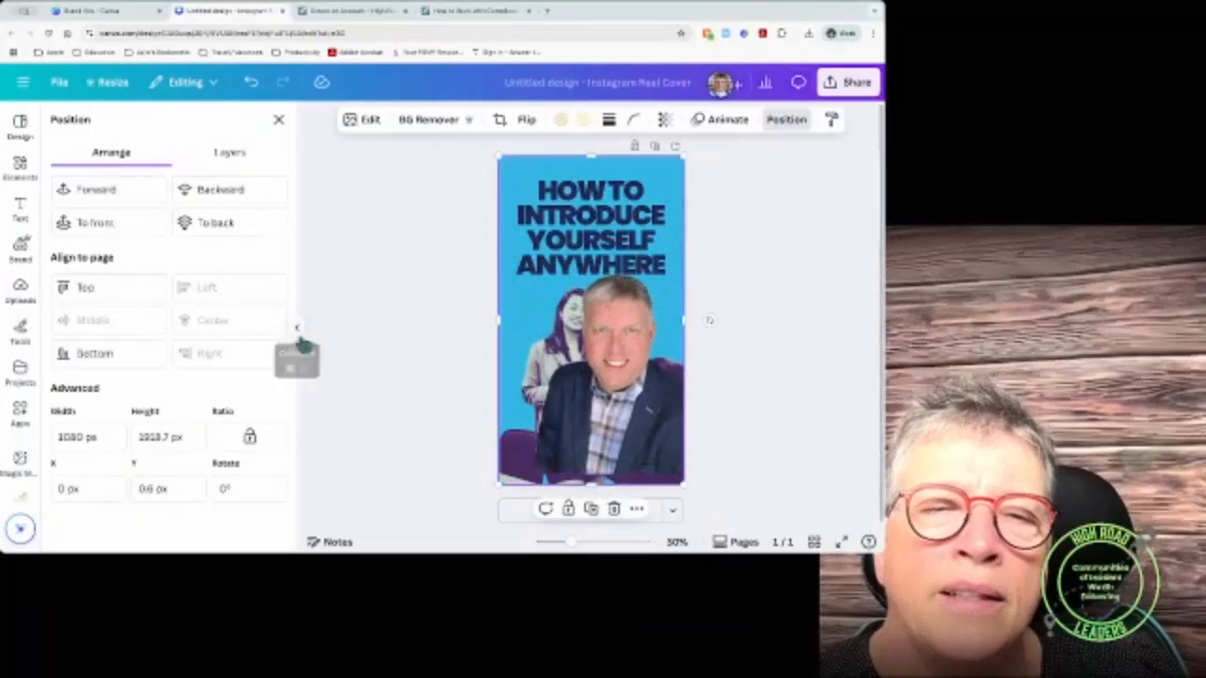
pyautogui.moveTo(576, 285); pyautogui.dragTo(569, 317)
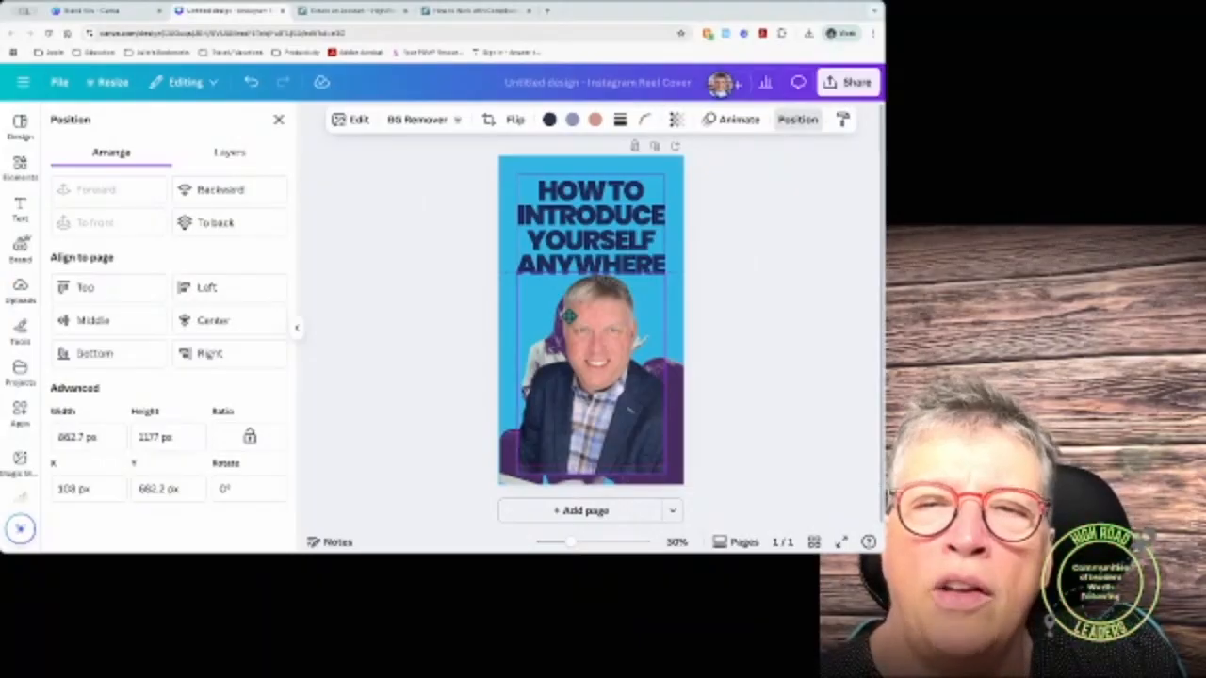
pyautogui.click(568, 316)
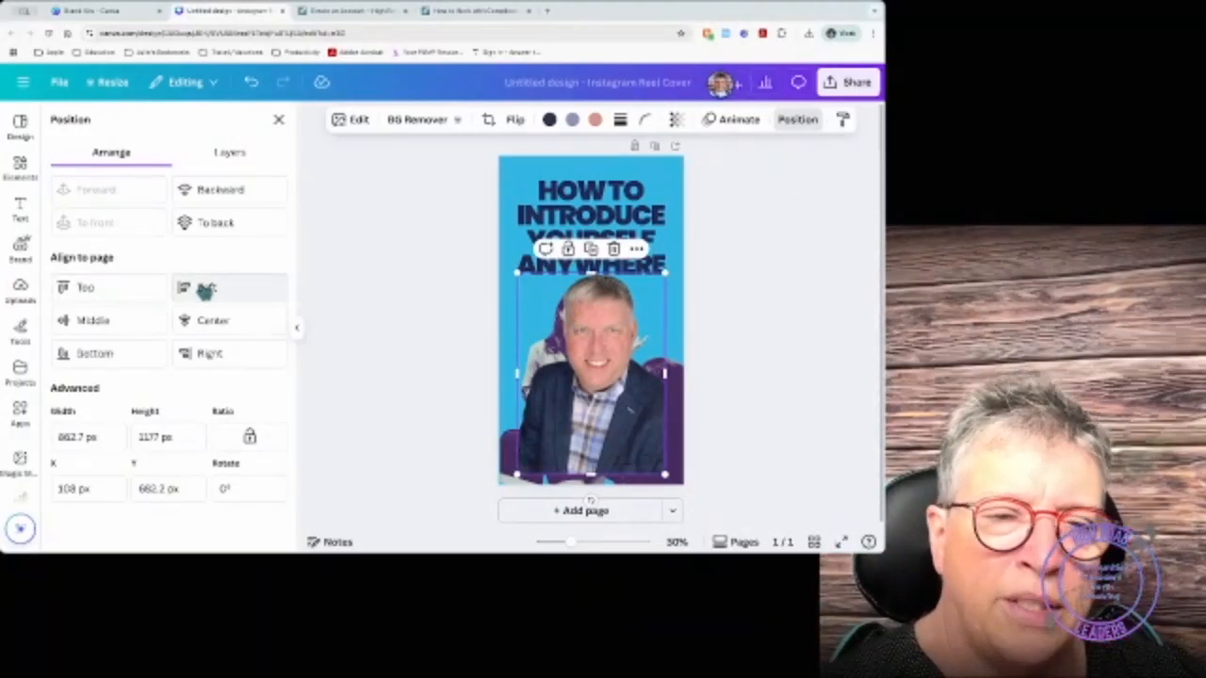
# Step: Show the design's layer list and select the title text and the man's photo layers
pyautogui.click(229, 154)
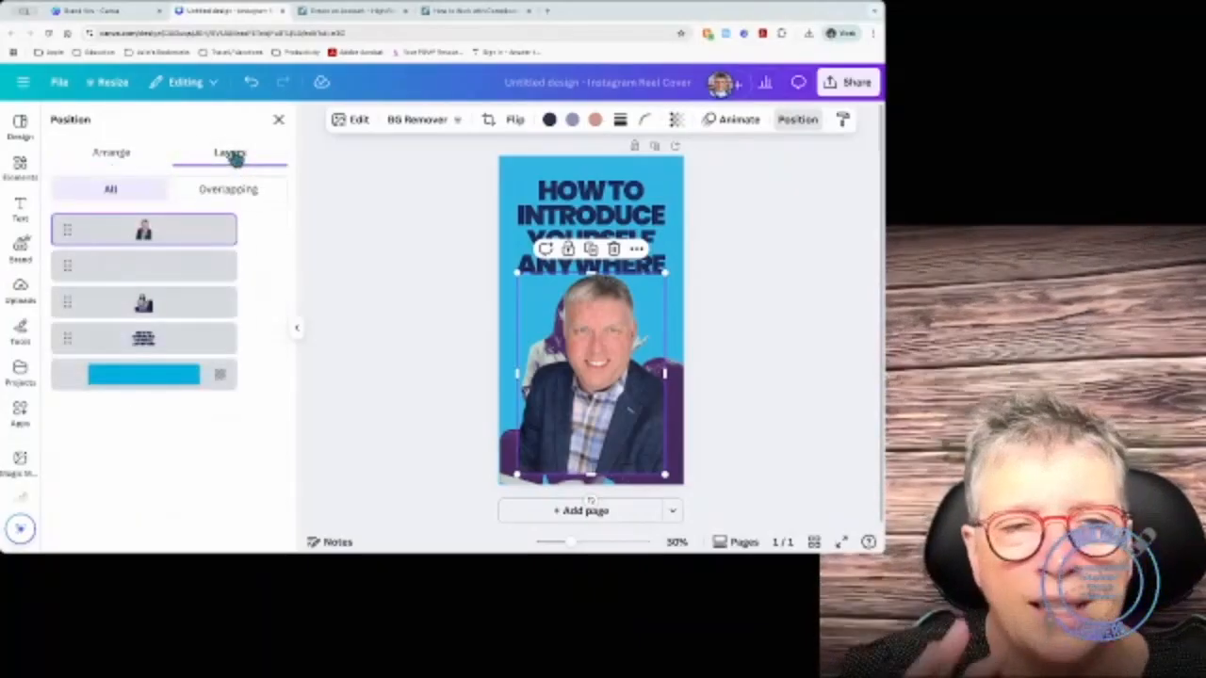
pyautogui.click(162, 273)
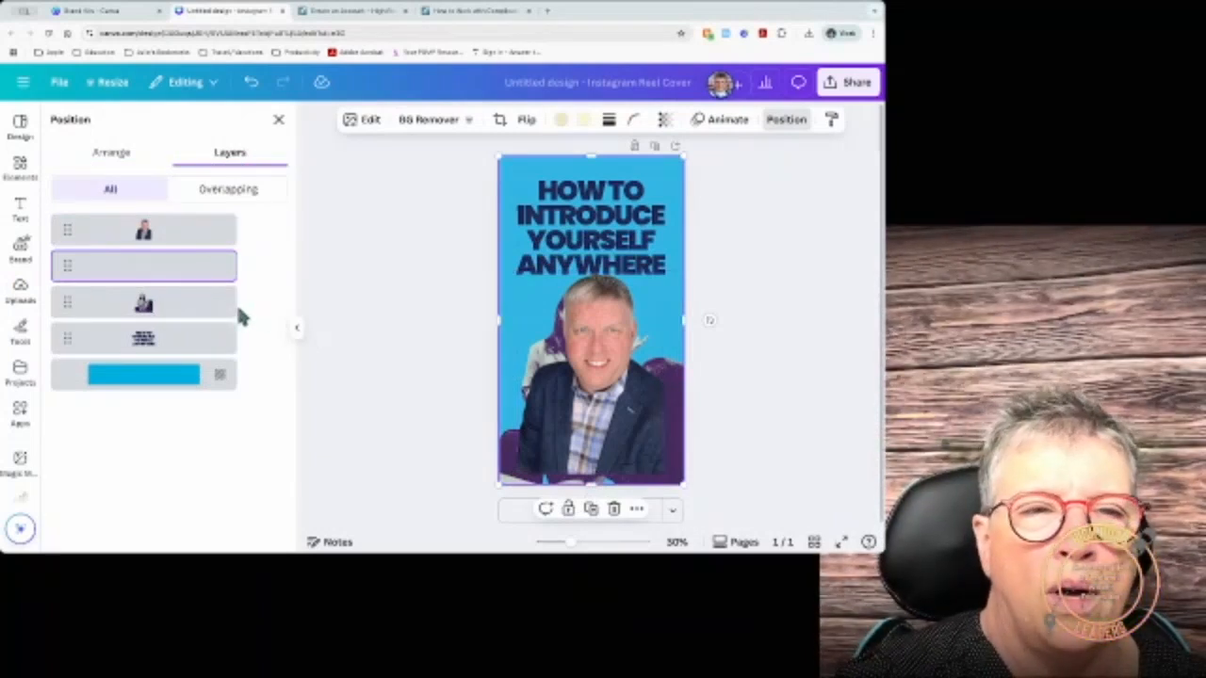
pyautogui.click(191, 243)
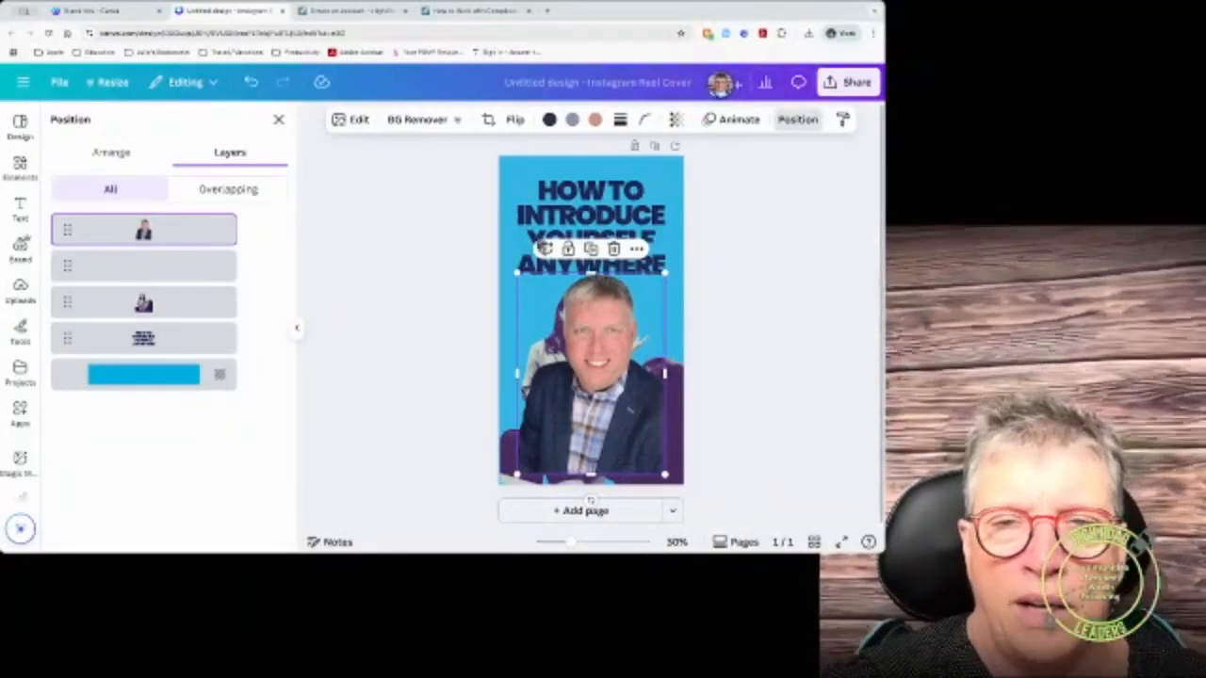
# Step: Try reordering the full-page image layer, then select the page background layer
pyautogui.click(521, 189)
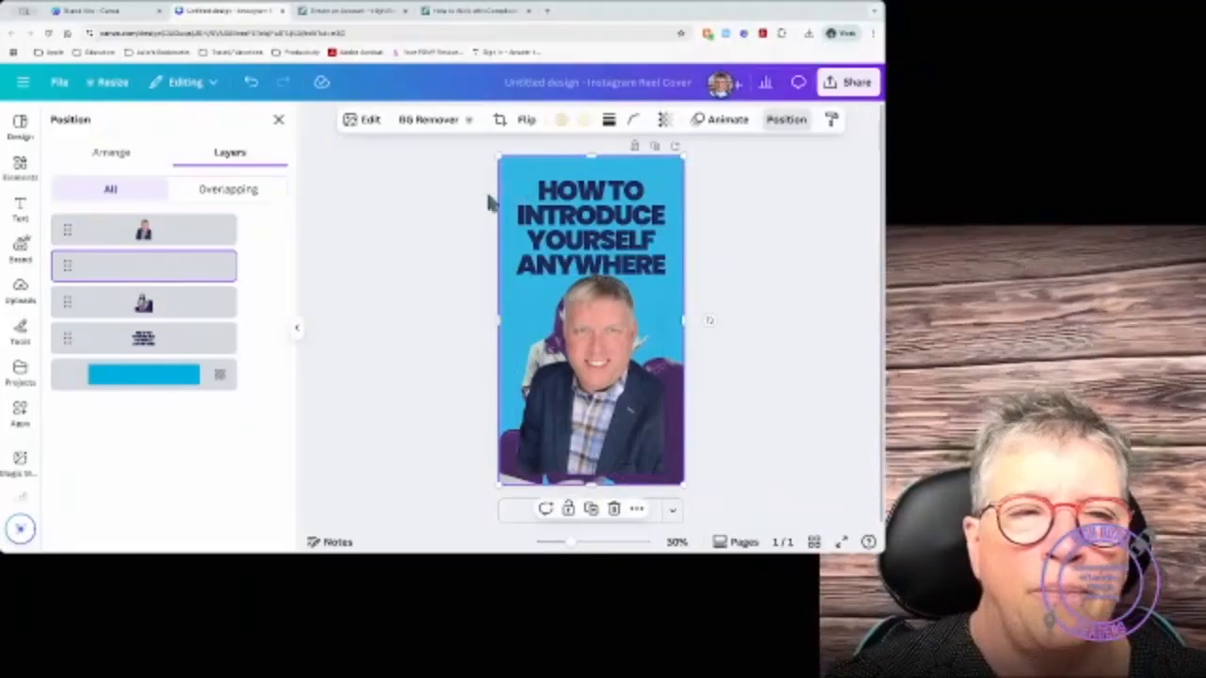
pyautogui.moveTo(138, 271)
pyautogui.moveTo(139, 272); pyautogui.dragTo(316, 259)
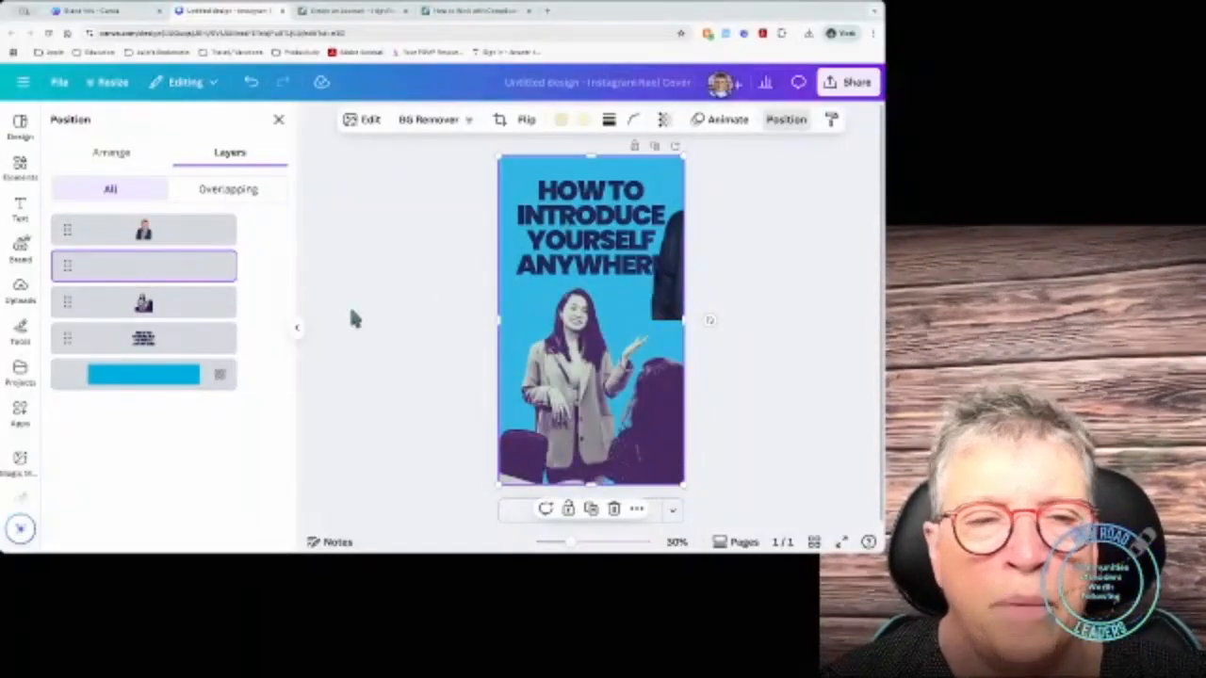
pyautogui.click(164, 385)
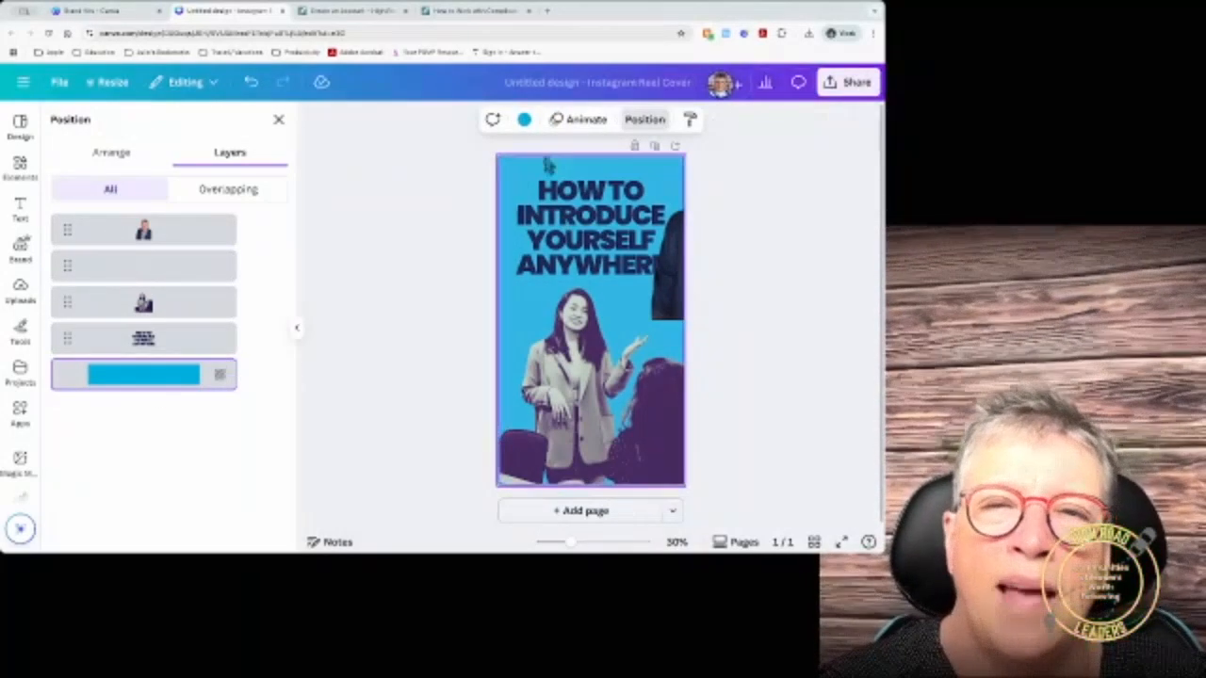
# Step: Try blue-grey, navy and cream backgrounds, then make the cover background pink
pyautogui.click(524, 121)
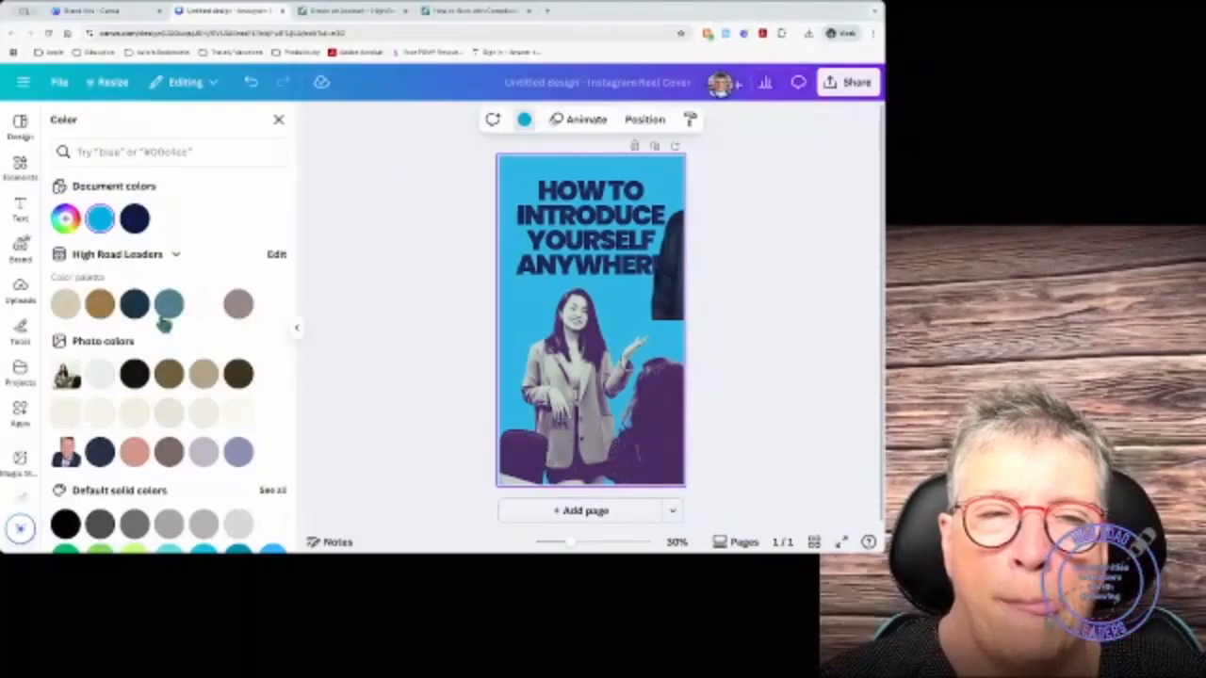
pyautogui.click(167, 317)
pyautogui.click(134, 308)
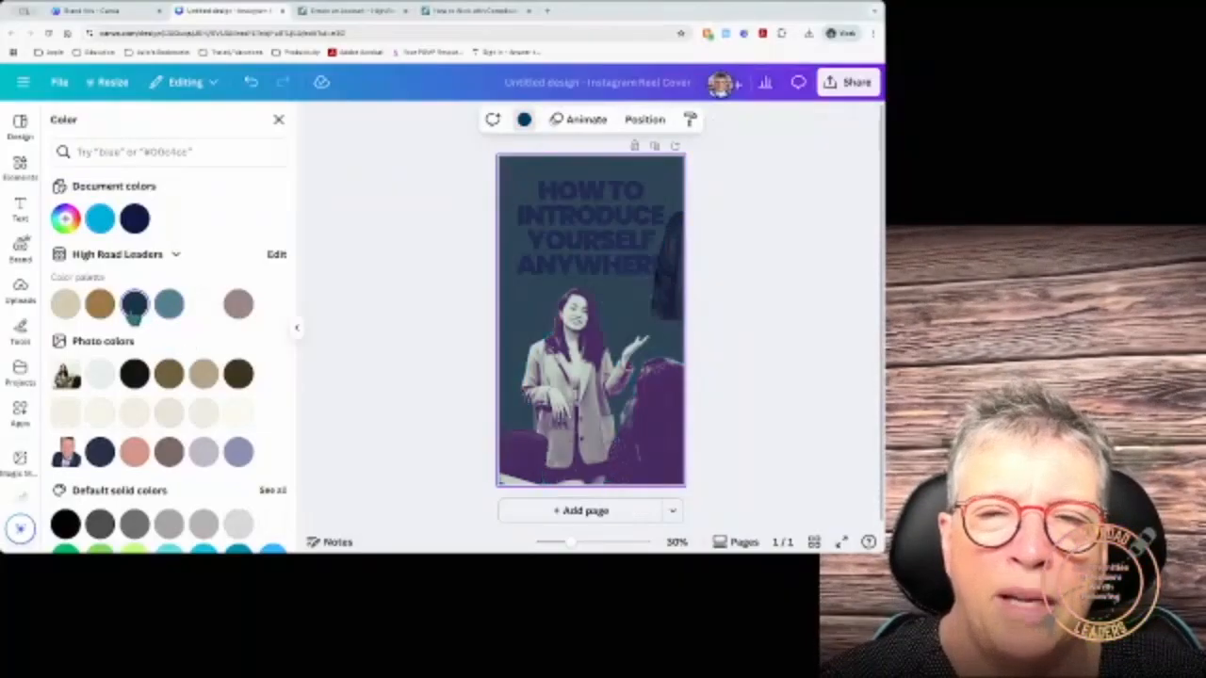
pyautogui.click(135, 413)
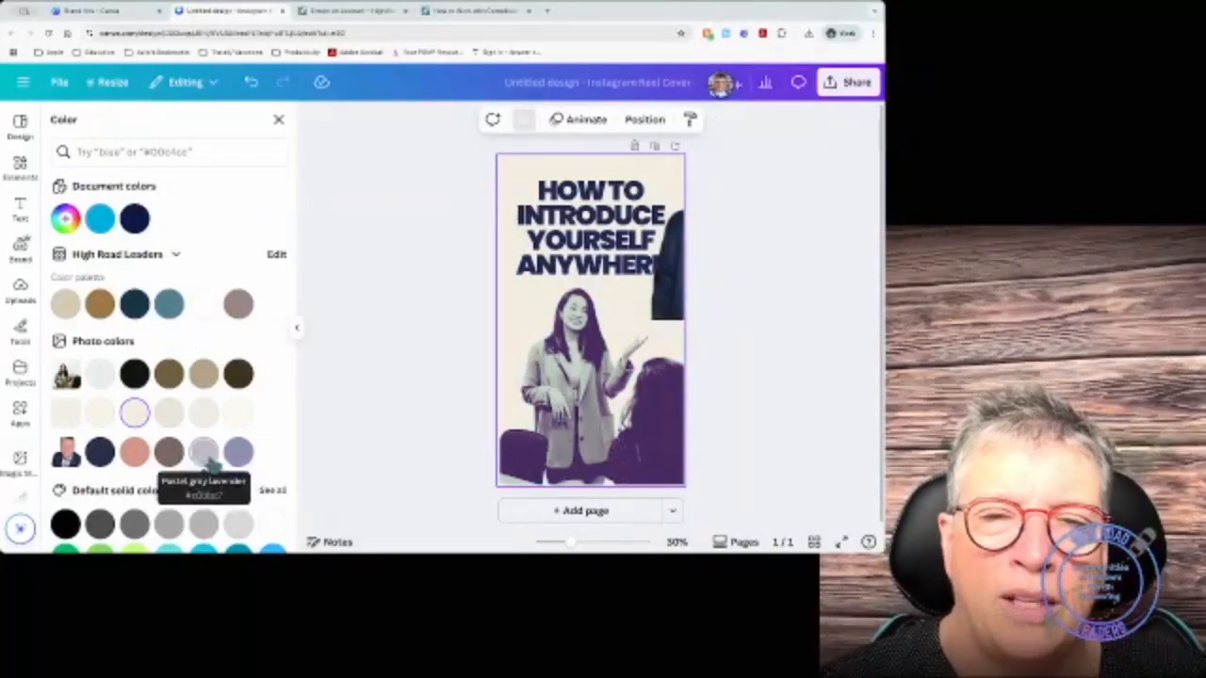
pyautogui.scroll(-3, 230, 521)
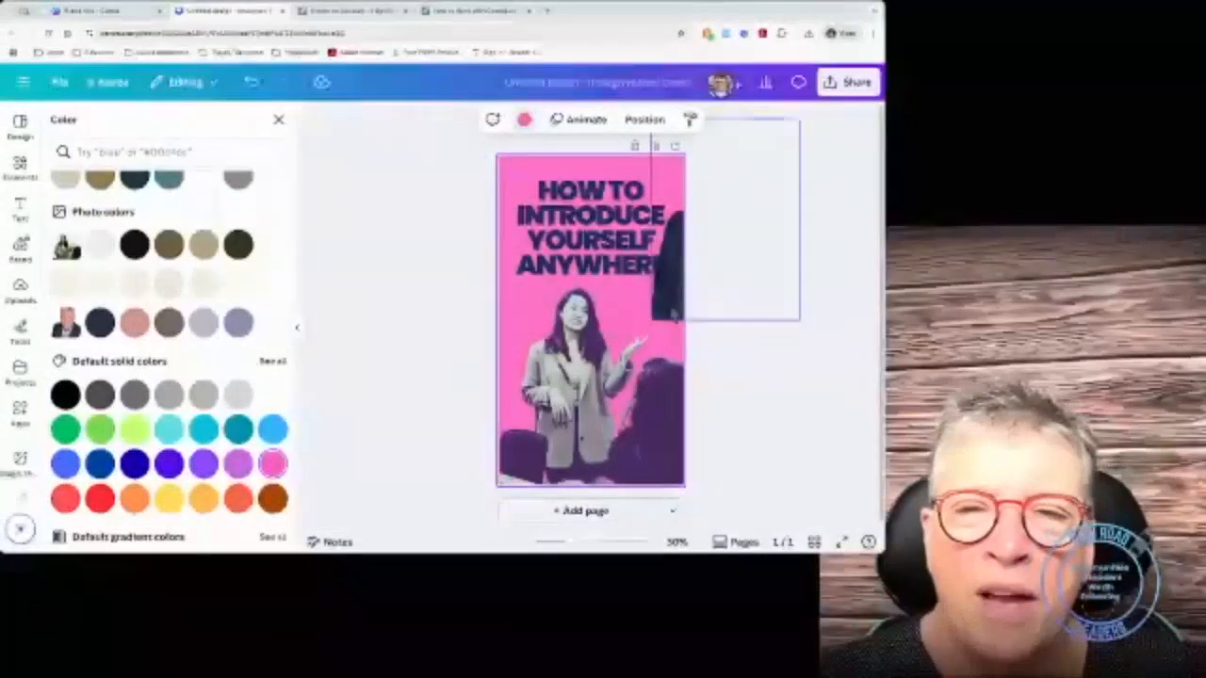
pyautogui.click(535, 415)
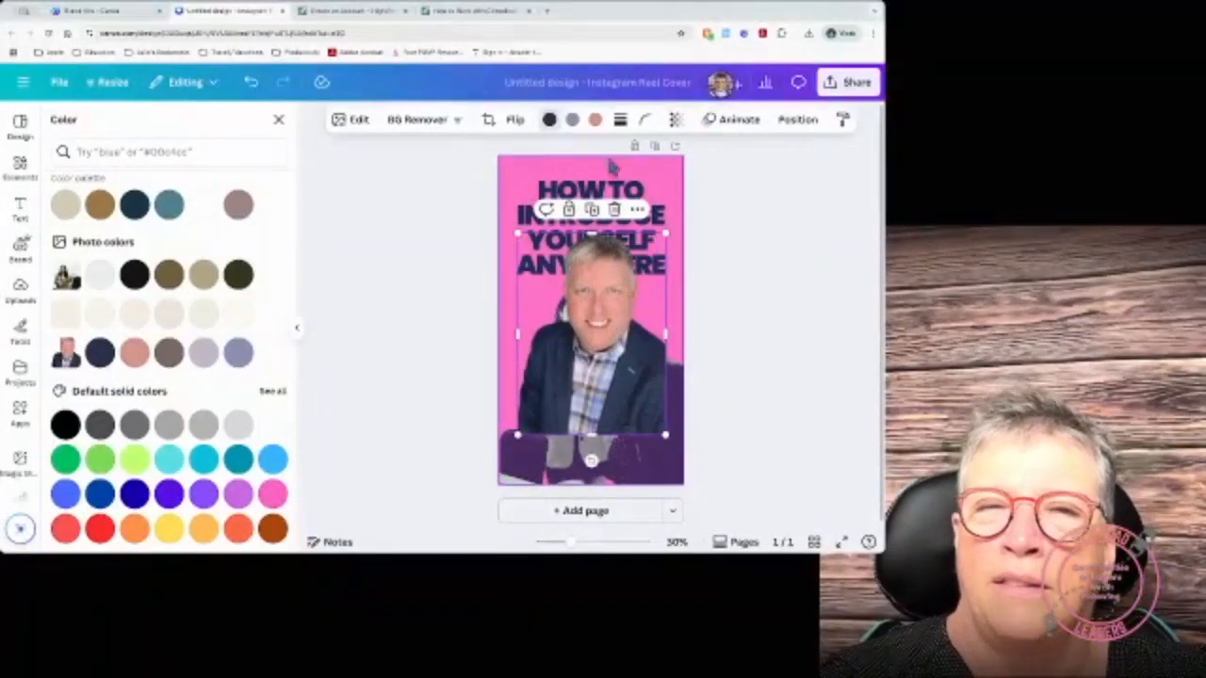
pyautogui.click(278, 120)
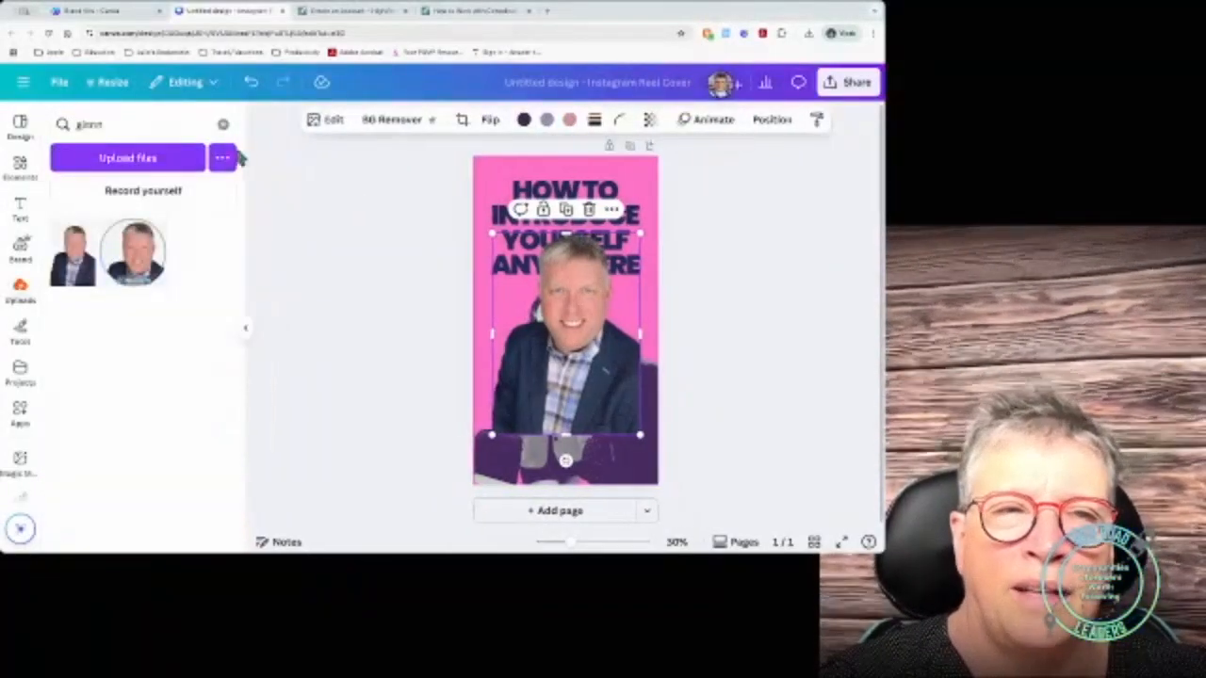
# Step: Duplicate the pink Reel cover page so the design has two identical pages
pyautogui.click(773, 120)
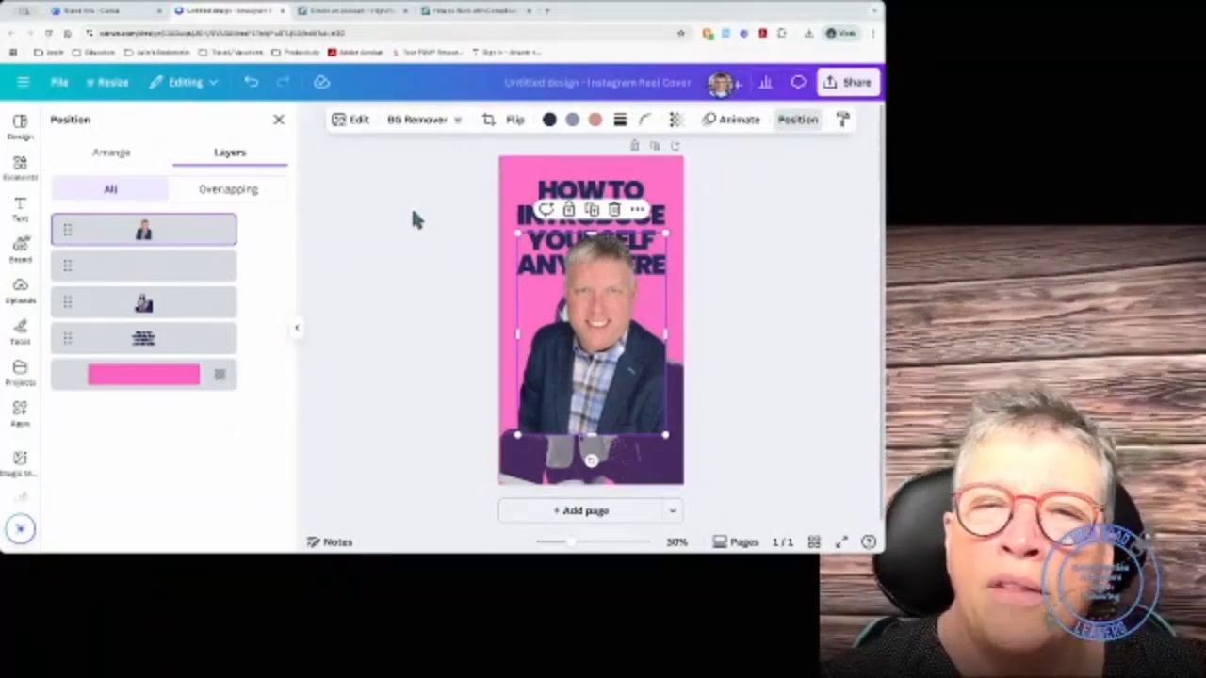
pyautogui.click(278, 120)
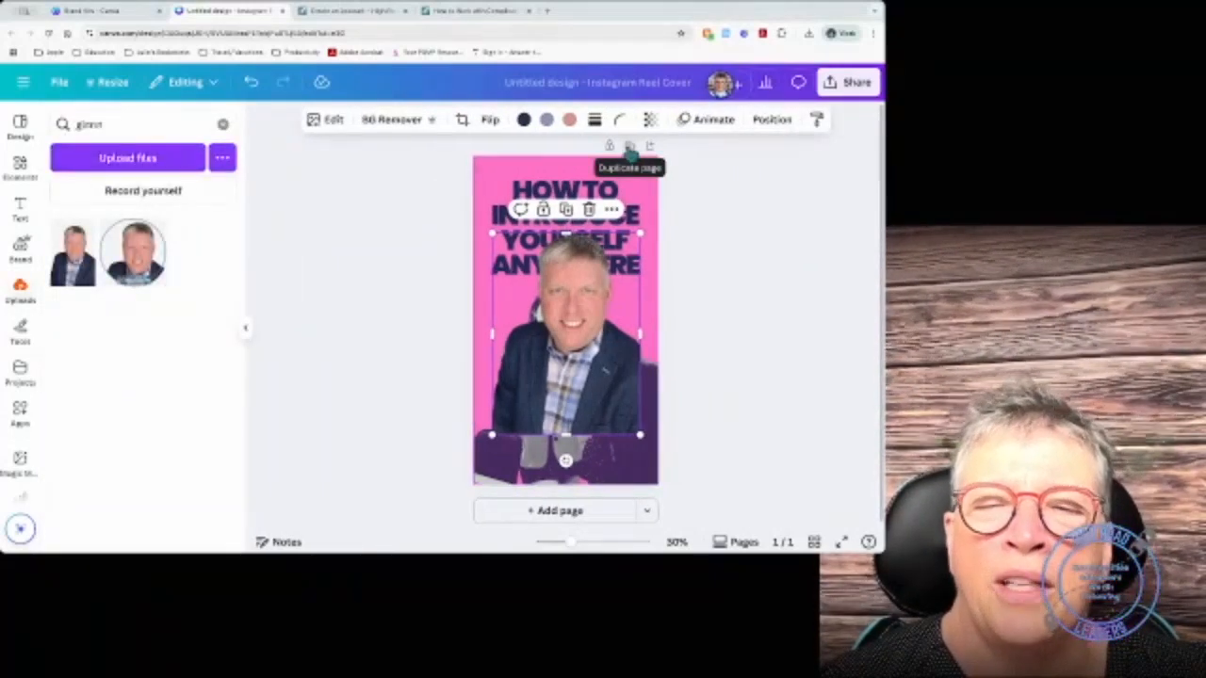
pyautogui.click(630, 148)
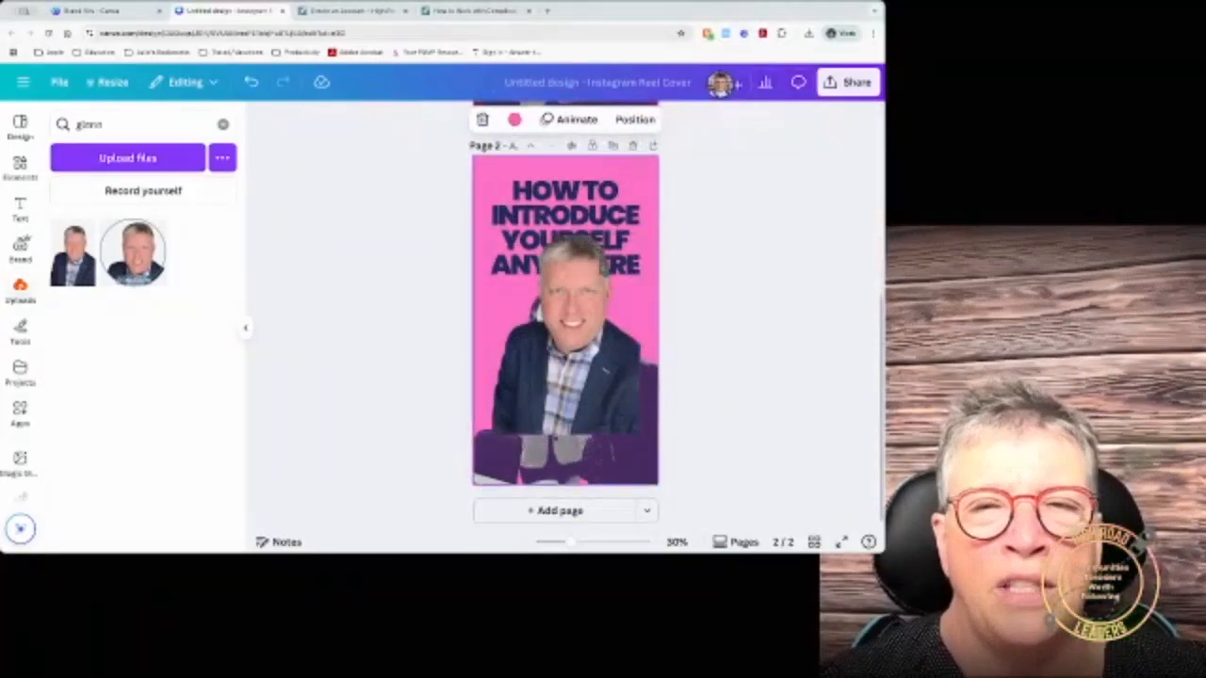
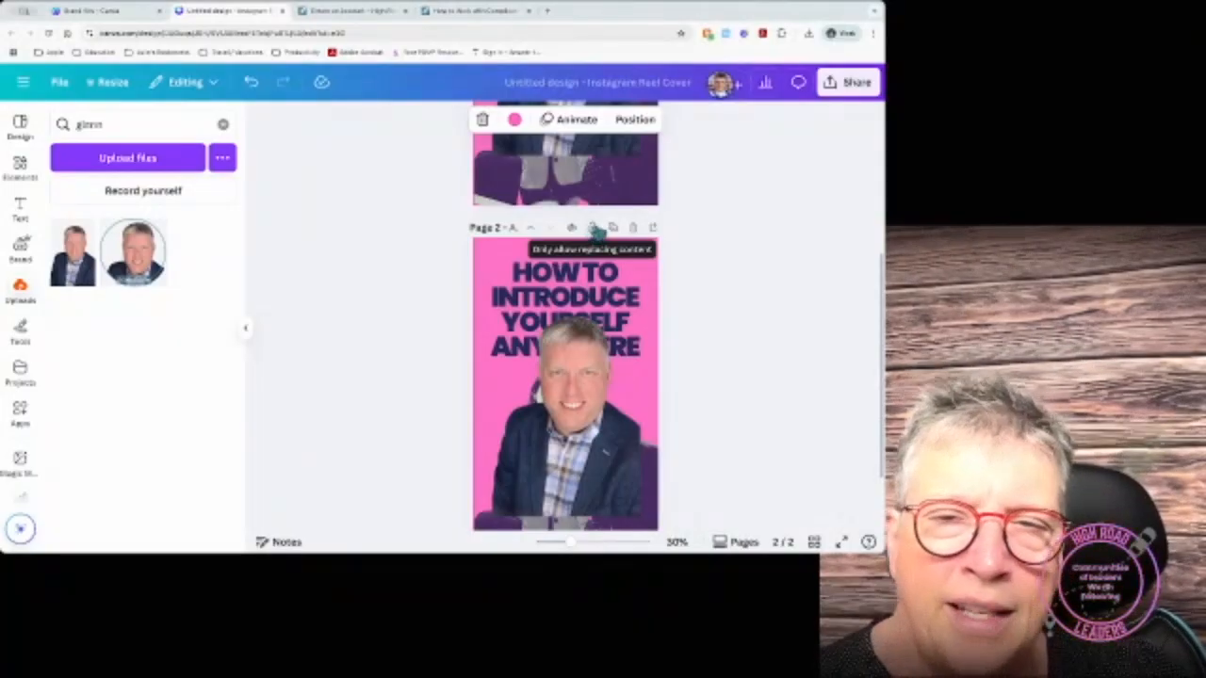
# Step: Title page 1 'How to introduce yourself' and begin page 2's title with 'Co'
pyautogui.scroll(-2, 603, 311)
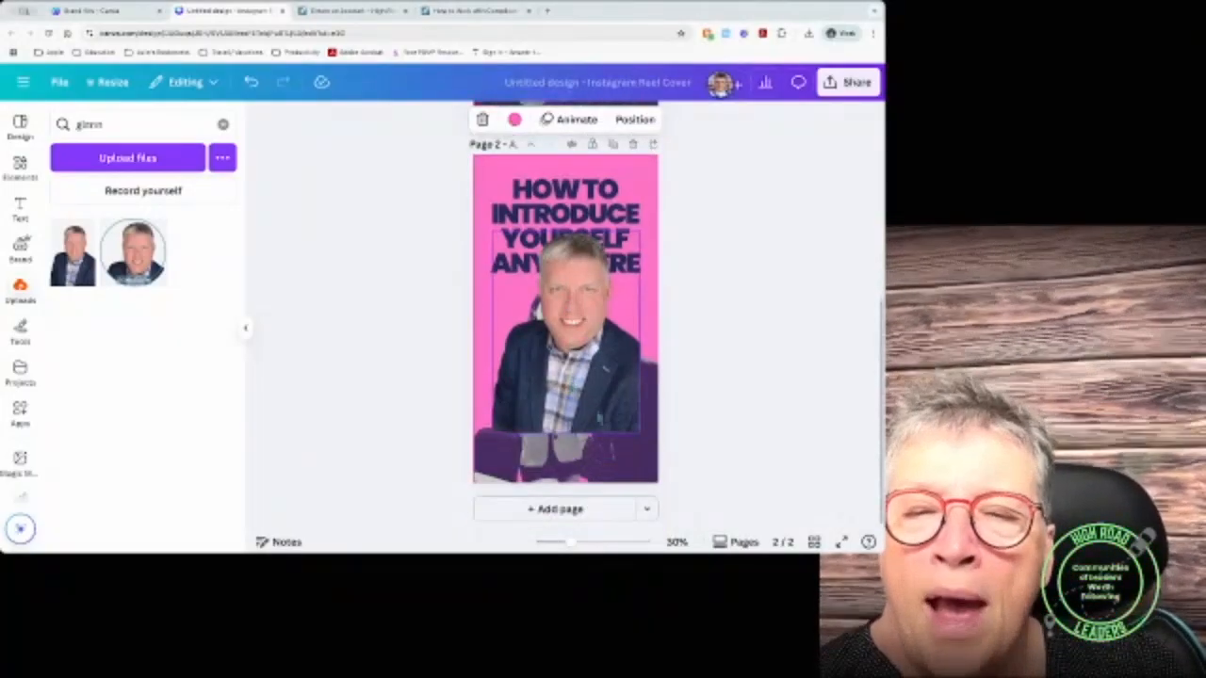
pyautogui.click(650, 514)
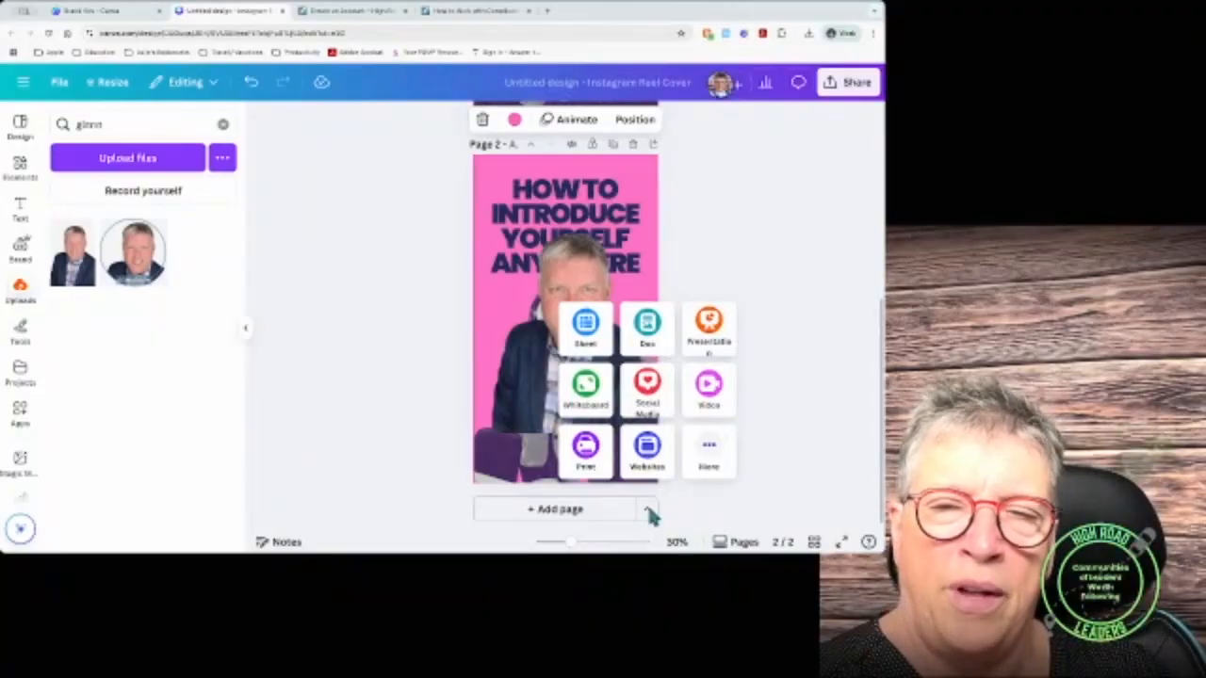
pyautogui.click(392, 443)
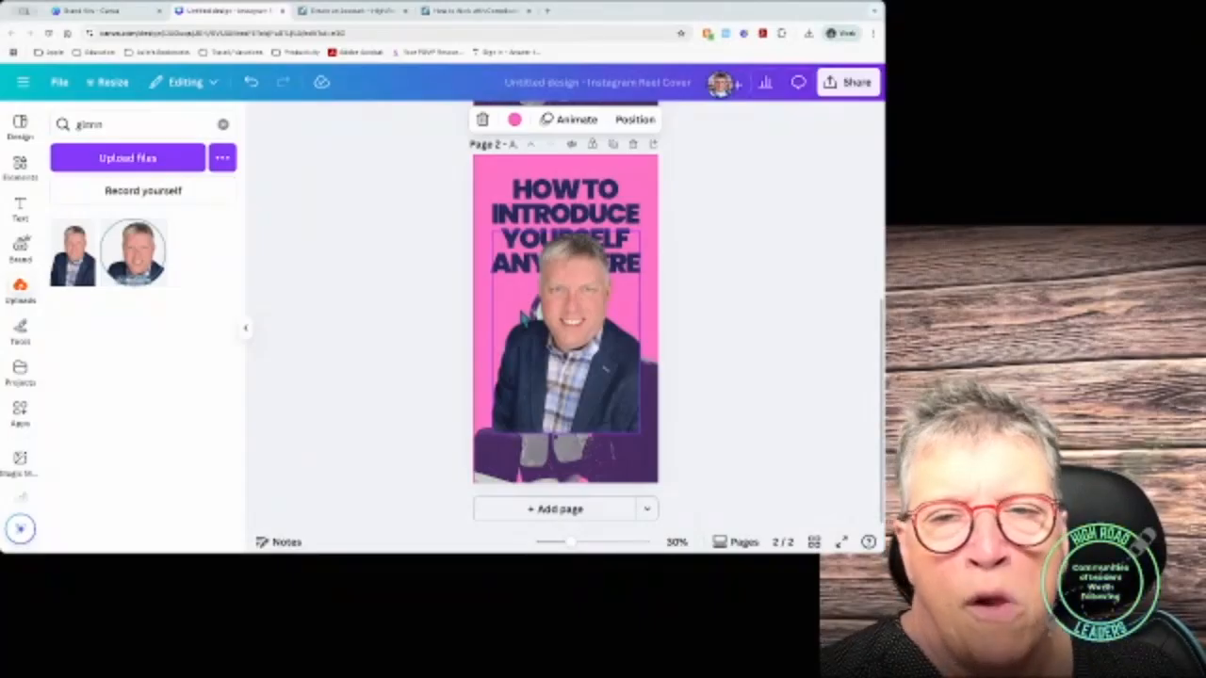
pyautogui.scroll(5, 569, 493)
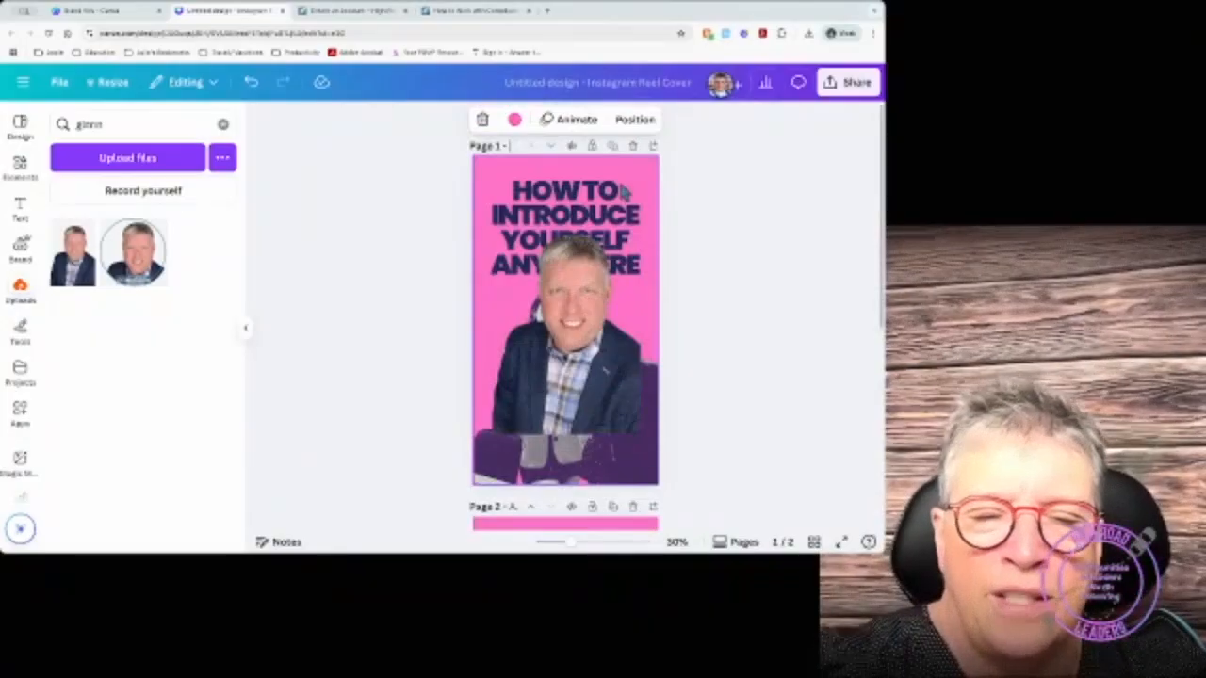
pyautogui.write('Ho')
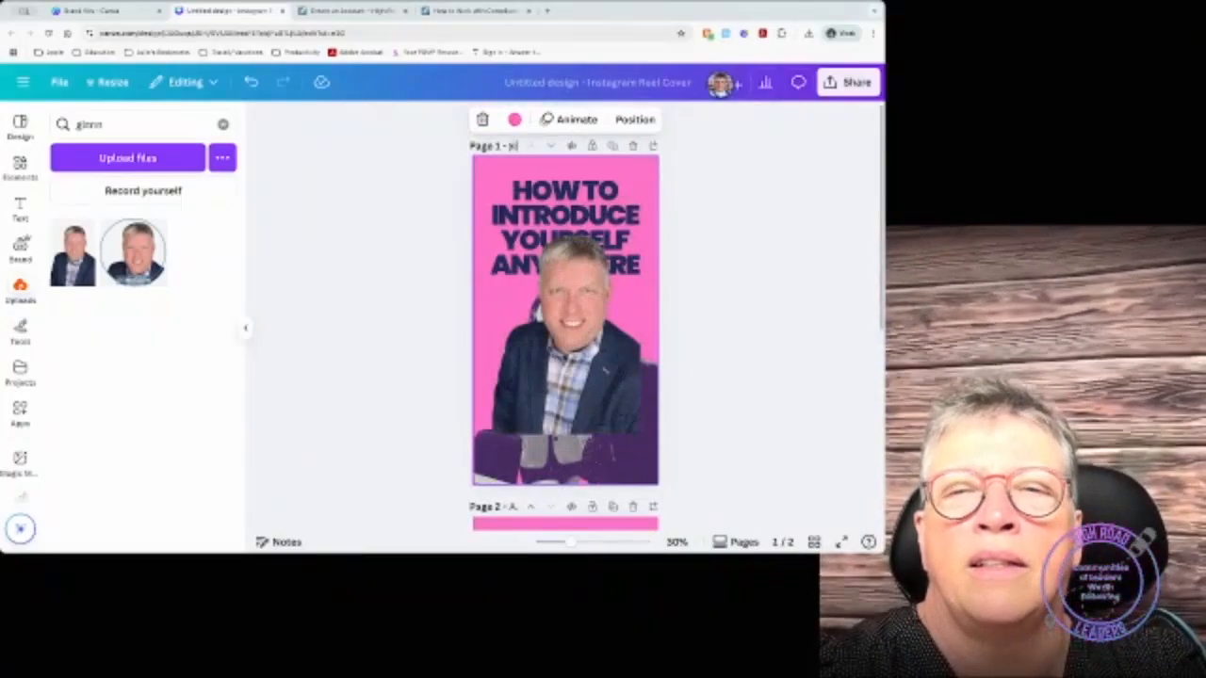
pyautogui.write('w to introduce yoursel')
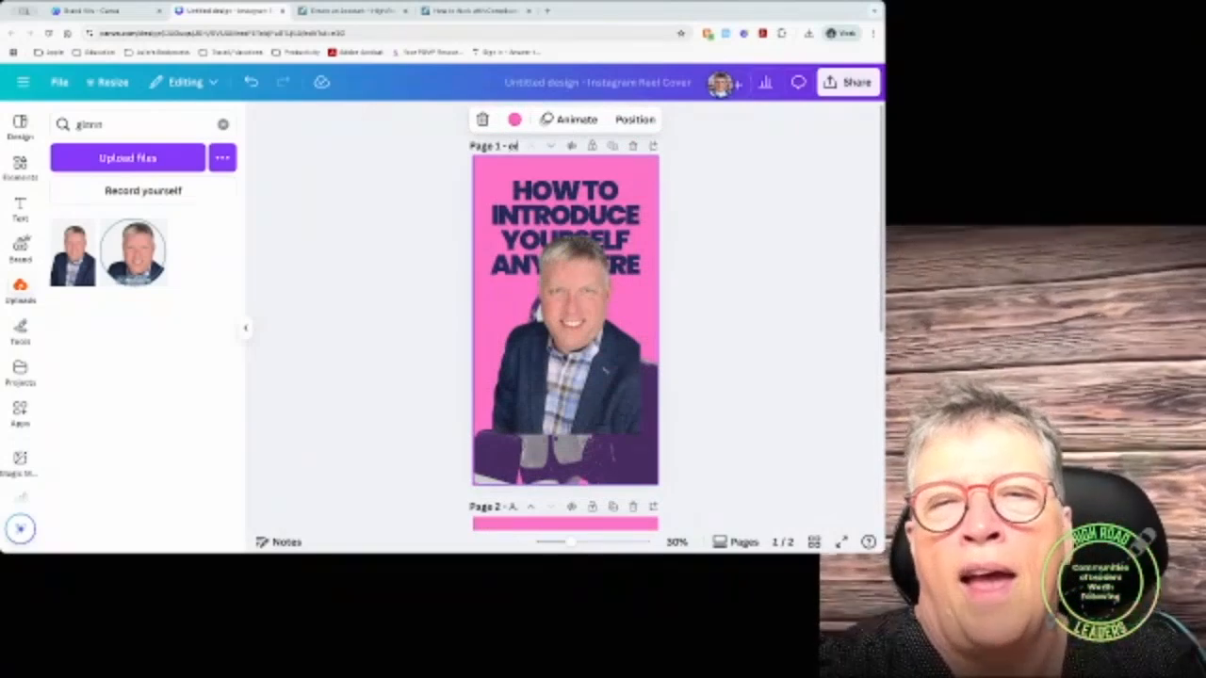
pyautogui.write('f')
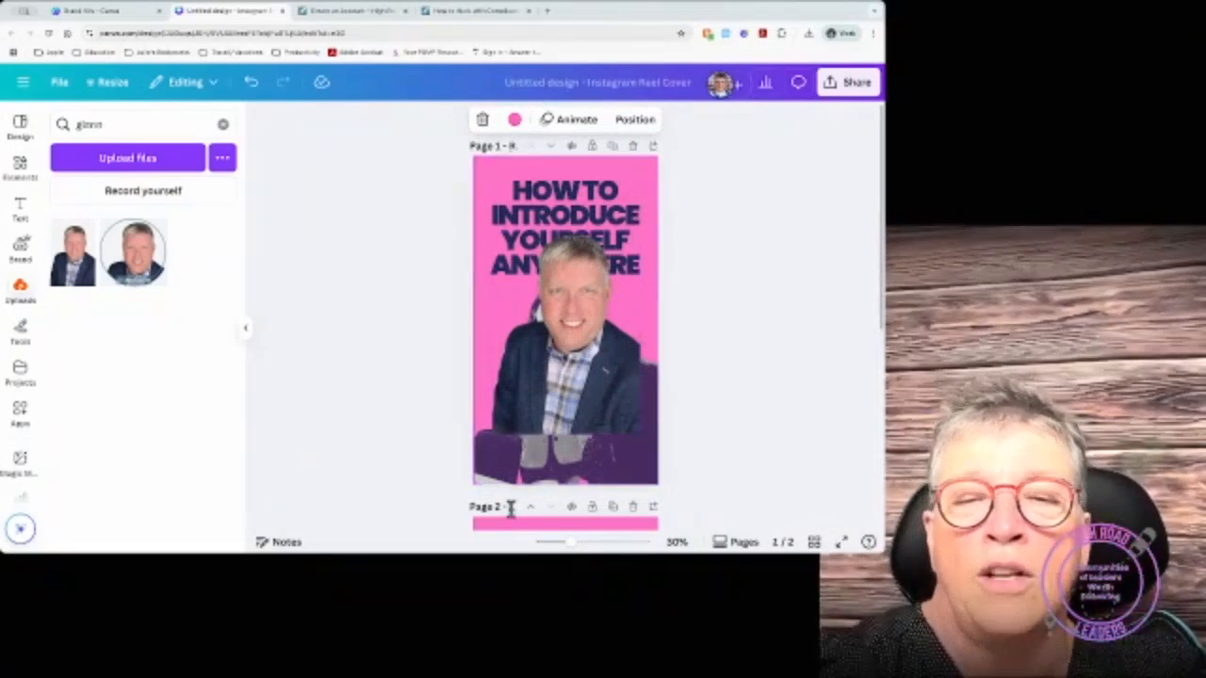
pyautogui.click(510, 509)
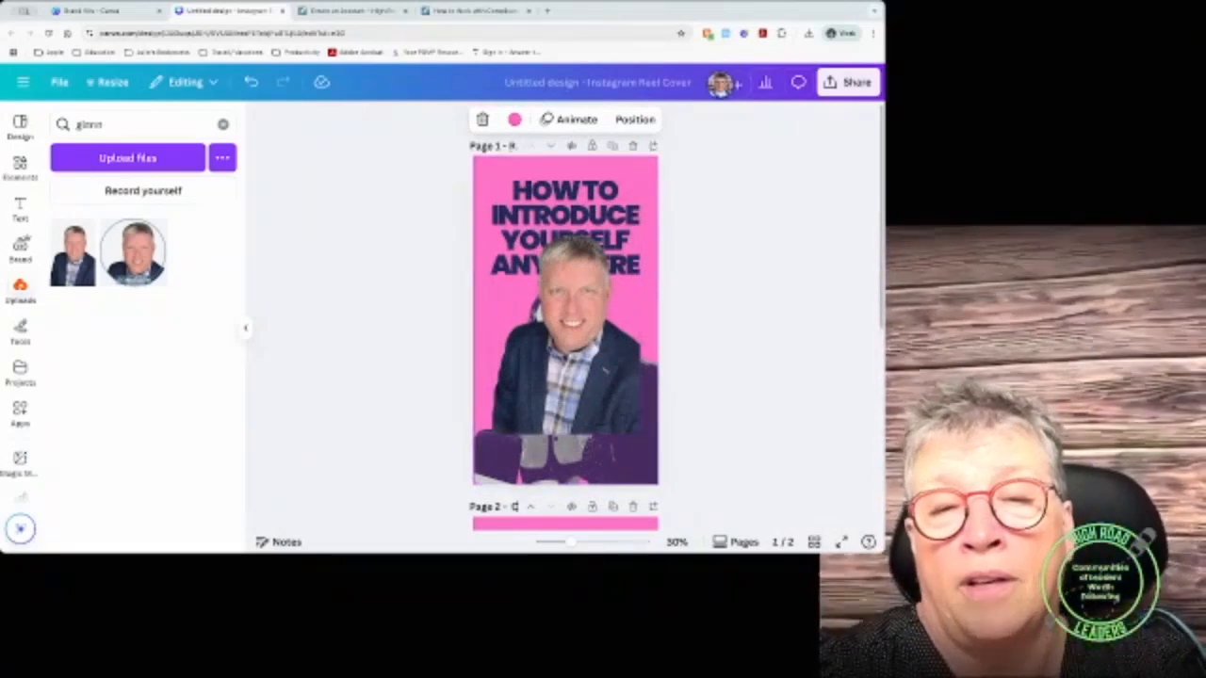
pyautogui.write('Co')
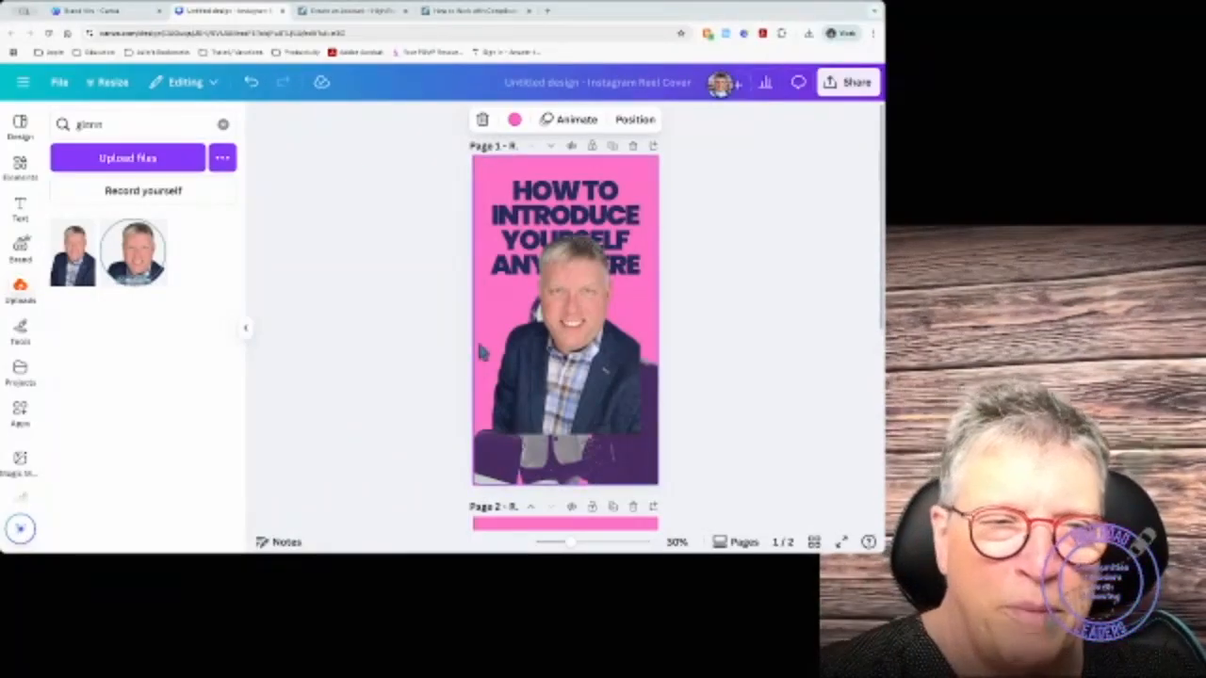
# Step: Clear the uploads photo search, open Elements and select the old search text
pyautogui.click(223, 124)
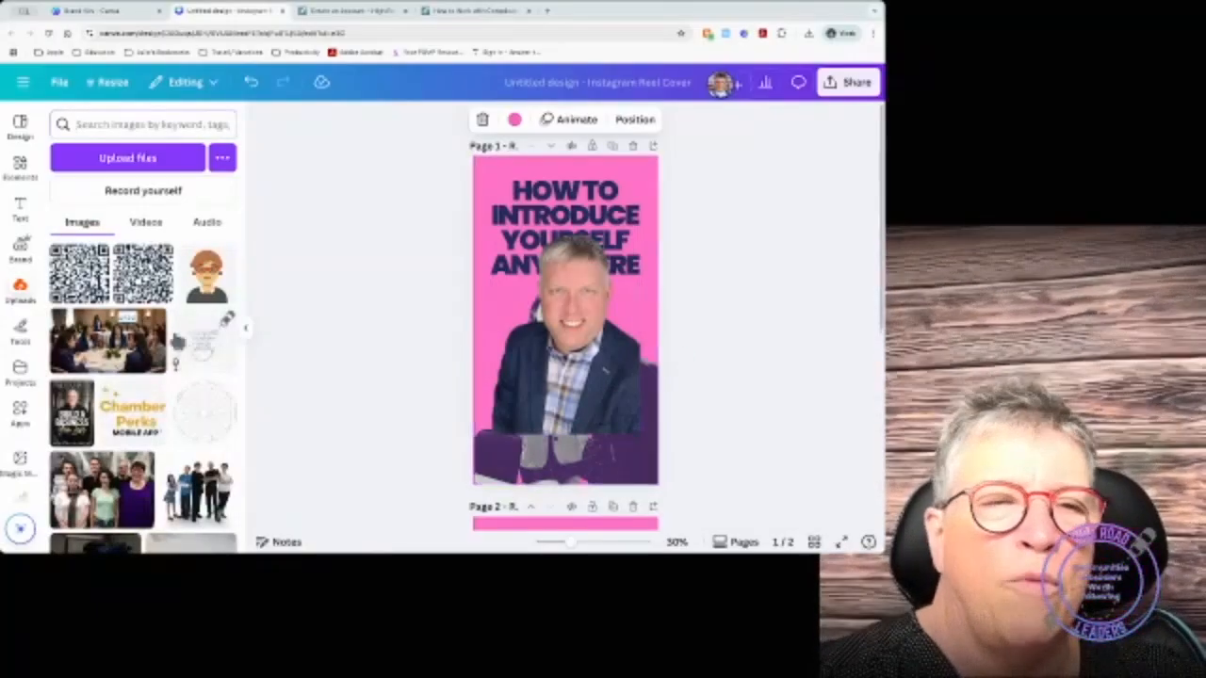
pyautogui.click(20, 165)
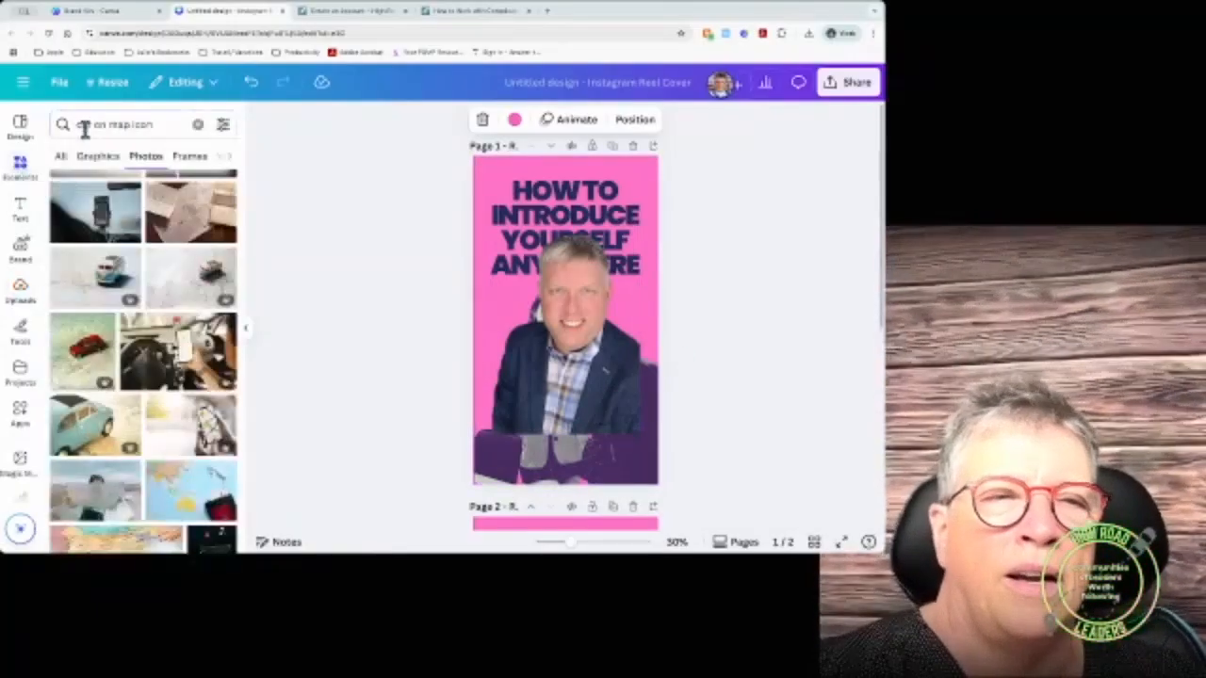
pyautogui.click(84, 123)
pyautogui.tripleClick(123, 128)
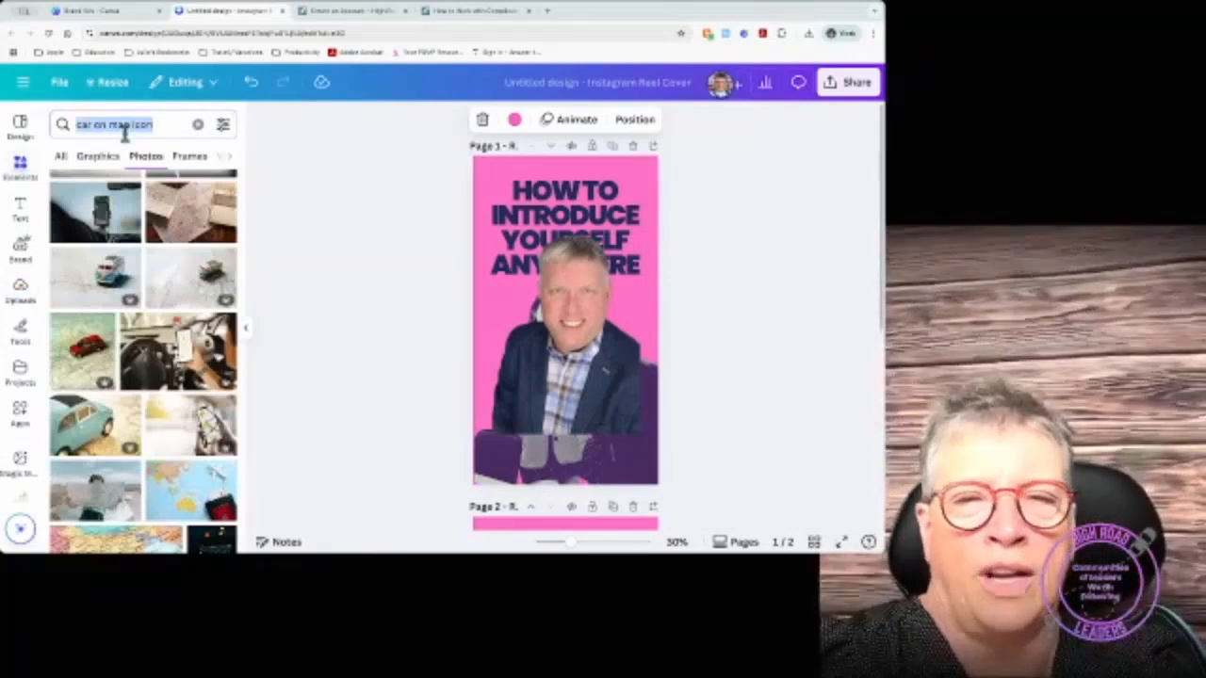
# Step: Delete the full-page purple background image, leaving the man's cutout photo
pyautogui.moveTo(573, 346)
pyautogui.mouseDown()
pyautogui.moveTo(563, 396)
pyautogui.moveTo(564, 328)
pyautogui.mouseUp()
pyautogui.click(577, 456)
pyautogui.press('Delete')
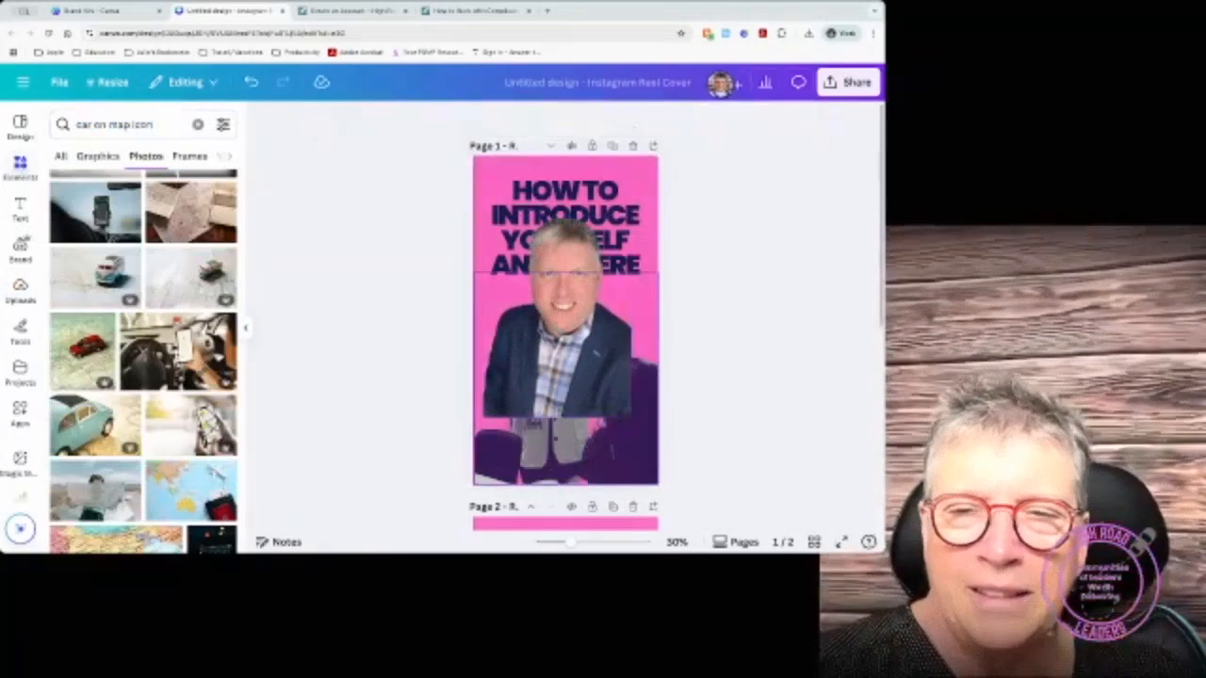
pyautogui.click(599, 475)
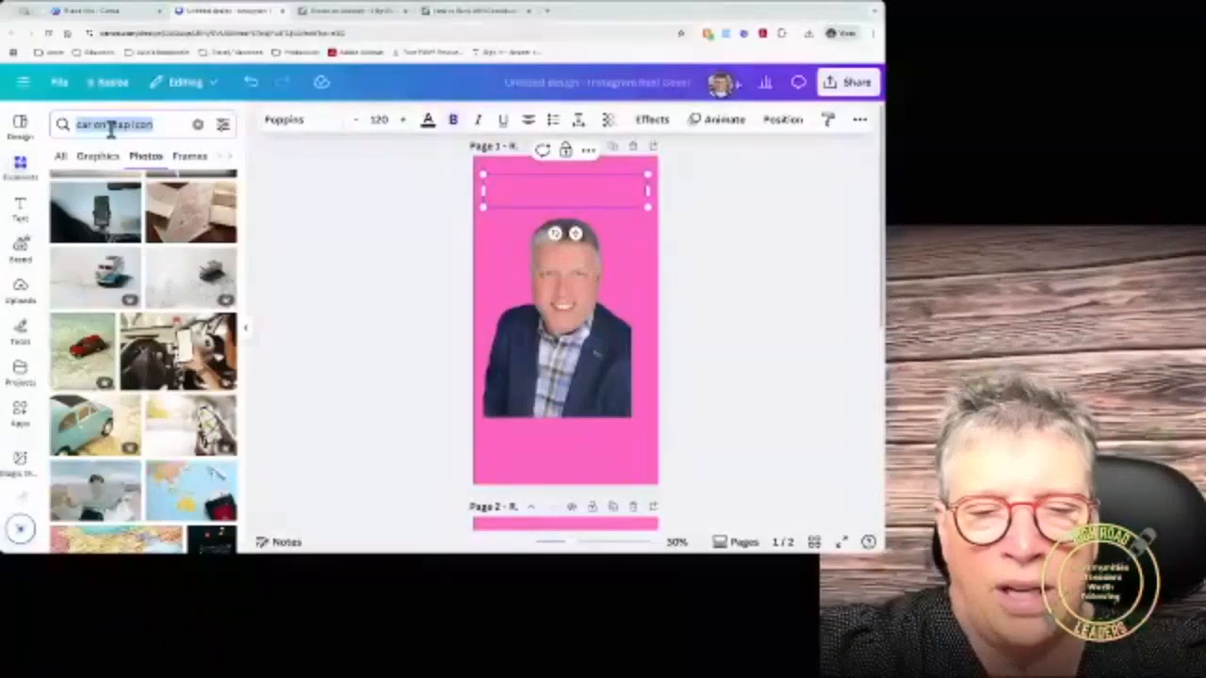
# Step: Search elements for 'frame' and place an enlarged circle frame over the man's photo
pyautogui.write('frame')
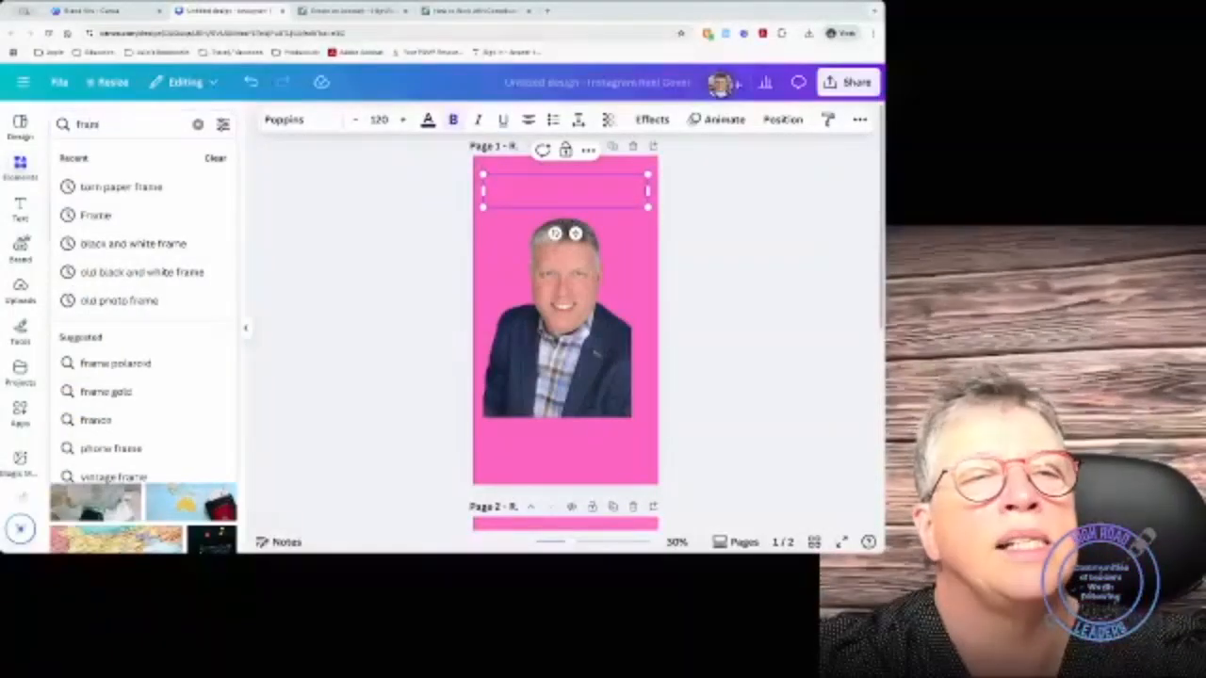
pyautogui.press('Return')
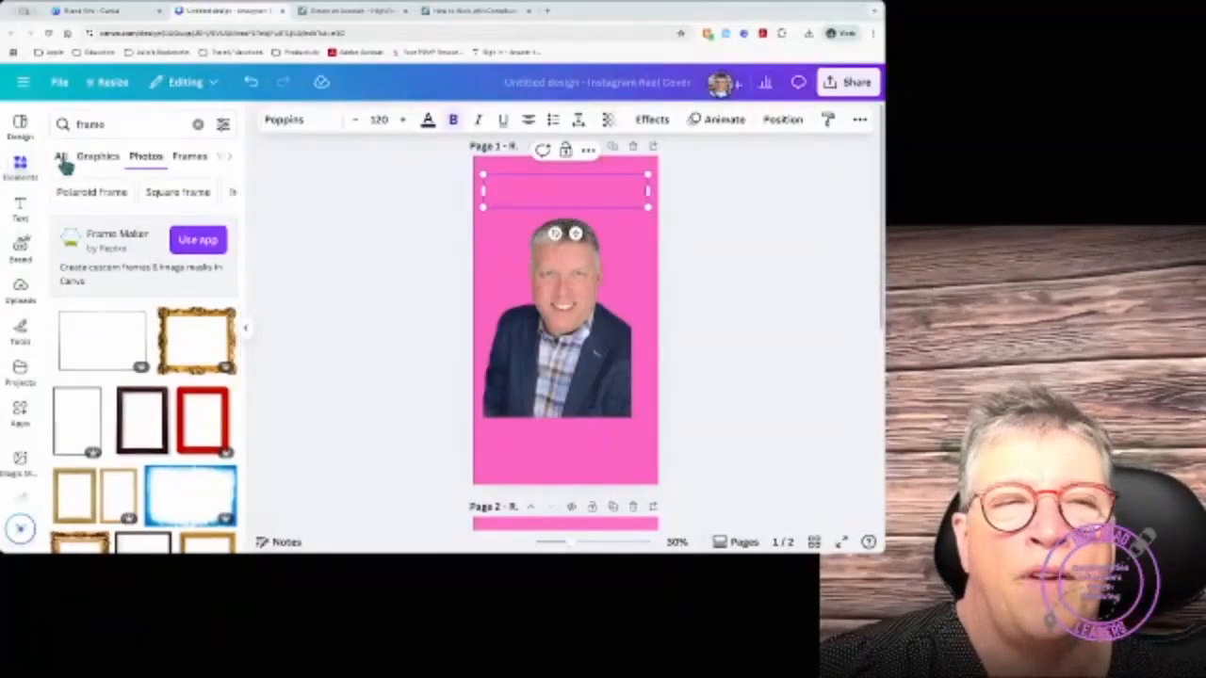
pyautogui.click(62, 160)
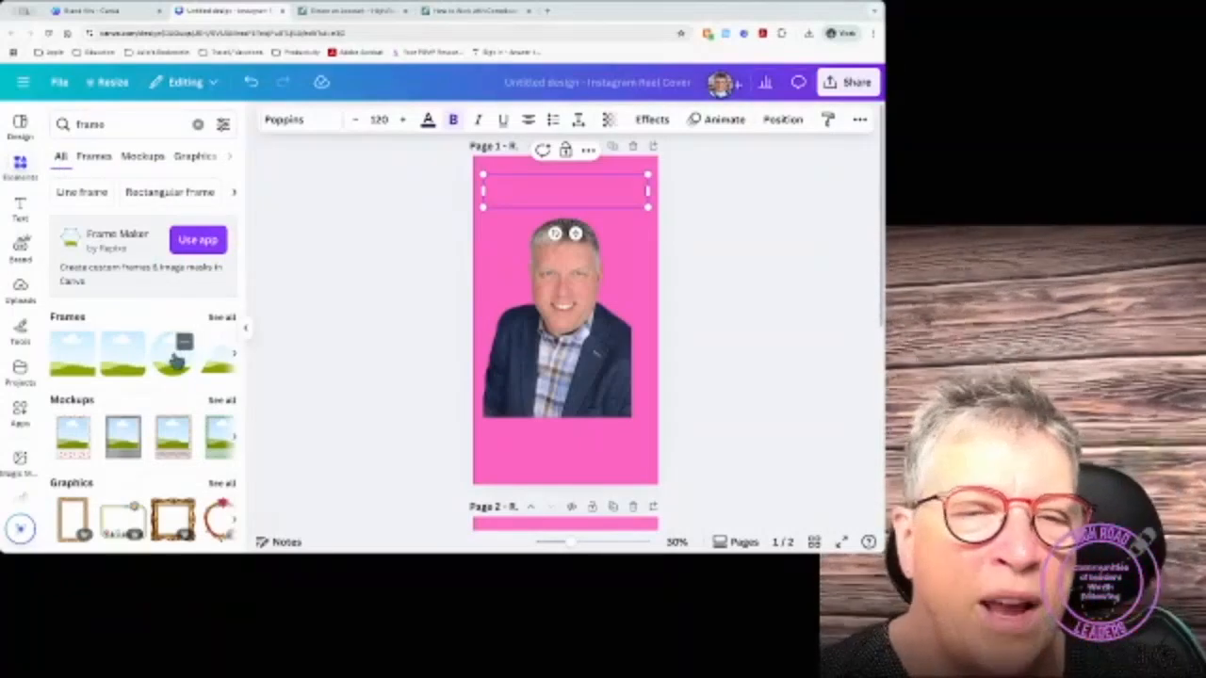
pyautogui.click(176, 361)
pyautogui.moveTo(580, 318); pyautogui.dragTo(556, 239)
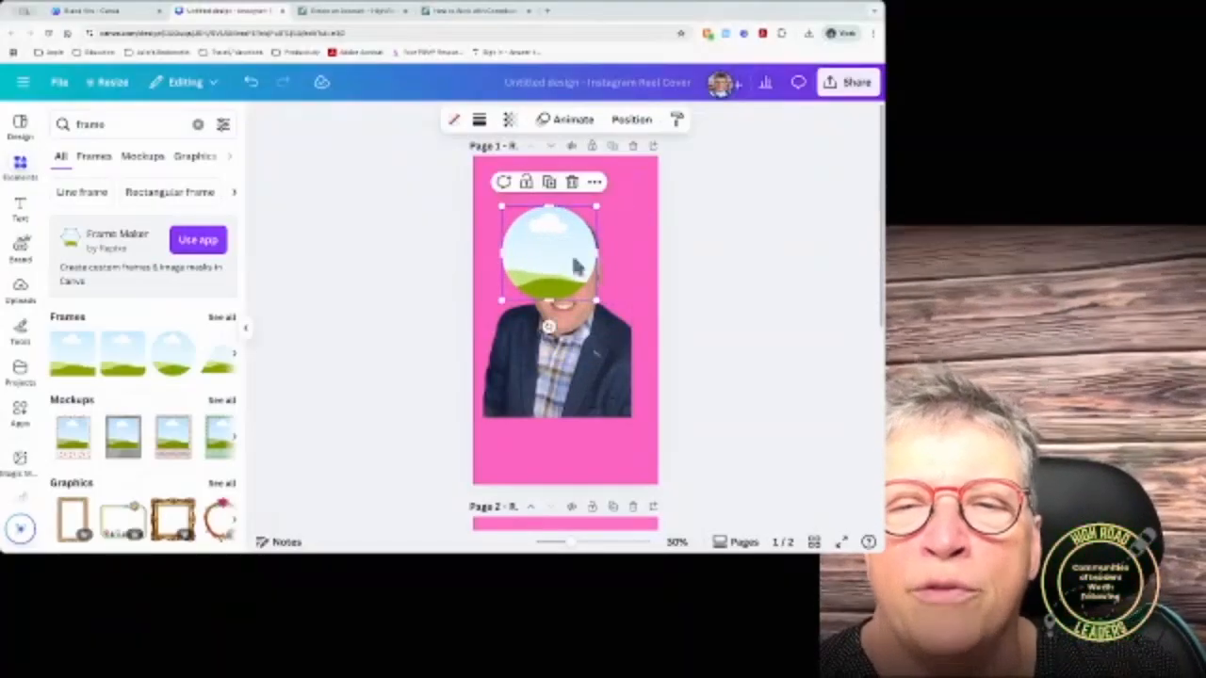
pyautogui.moveTo(597, 302)
pyautogui.mouseDown()
pyautogui.moveTo(619, 306)
pyautogui.moveTo(611, 313)
pyautogui.mouseUp()
pyautogui.moveTo(572, 249); pyautogui.dragTo(580, 246)
# Step: Drop the man's photo into the circle frame and crop it to head and shoulders
pyautogui.moveTo(575, 366); pyautogui.dragTo(565, 328)
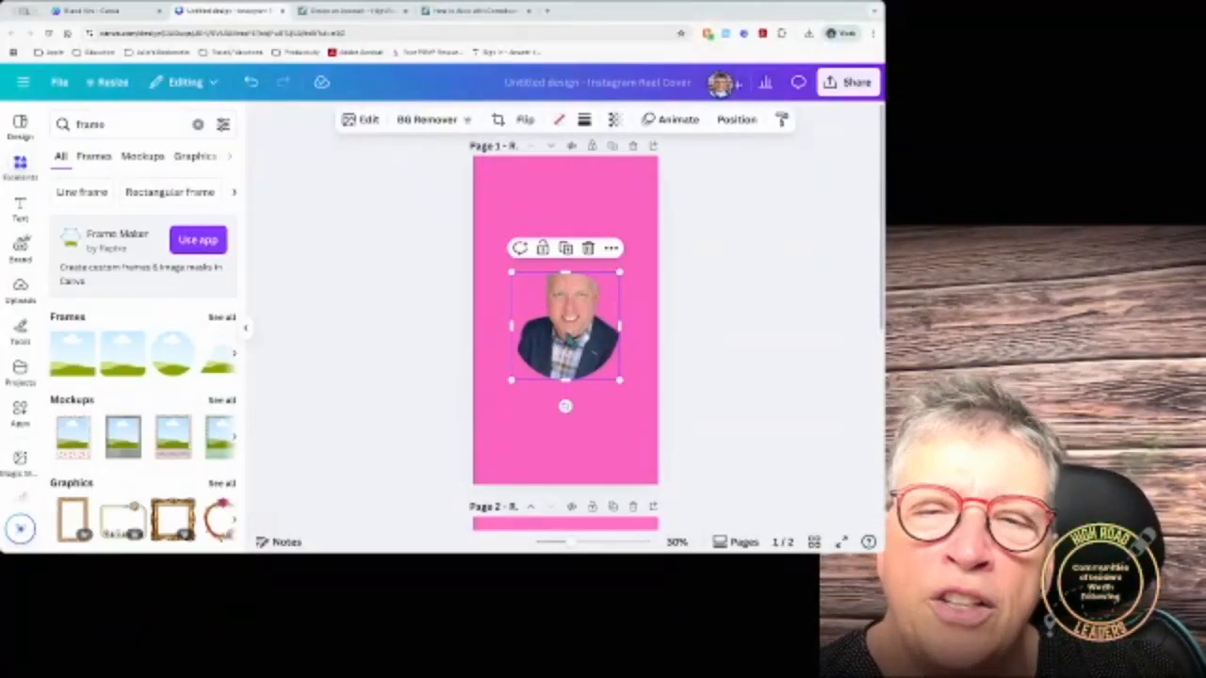
pyautogui.click(498, 125)
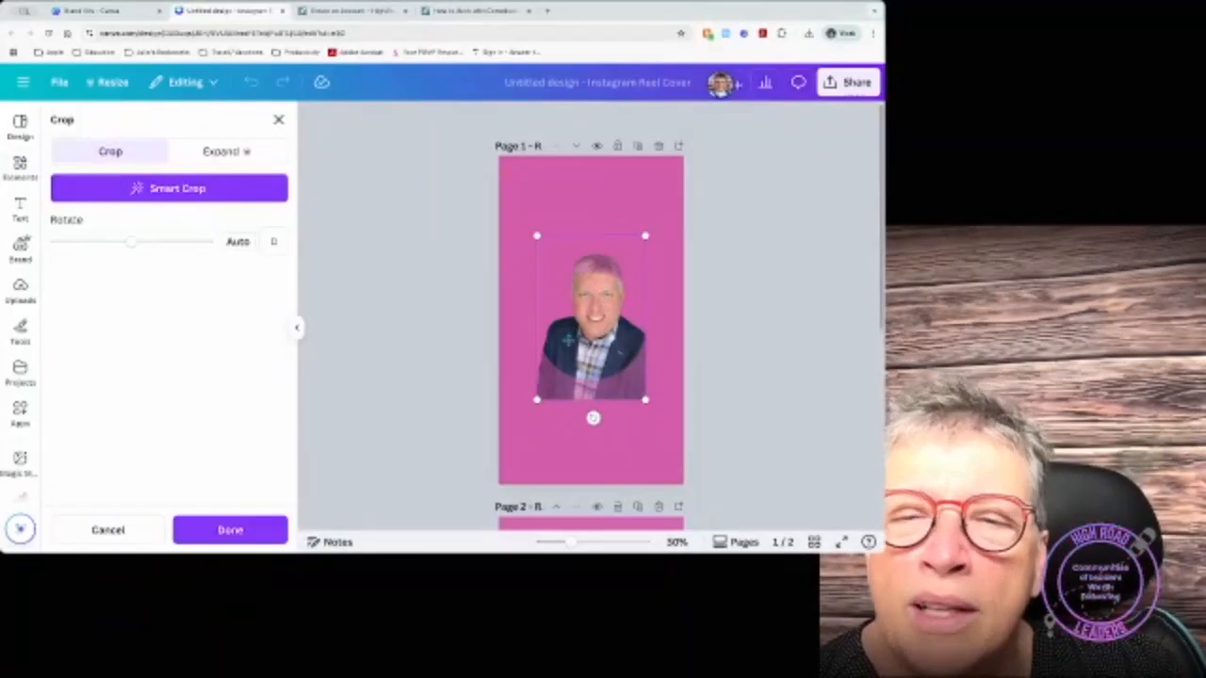
pyautogui.moveTo(600, 316); pyautogui.dragTo(601, 345)
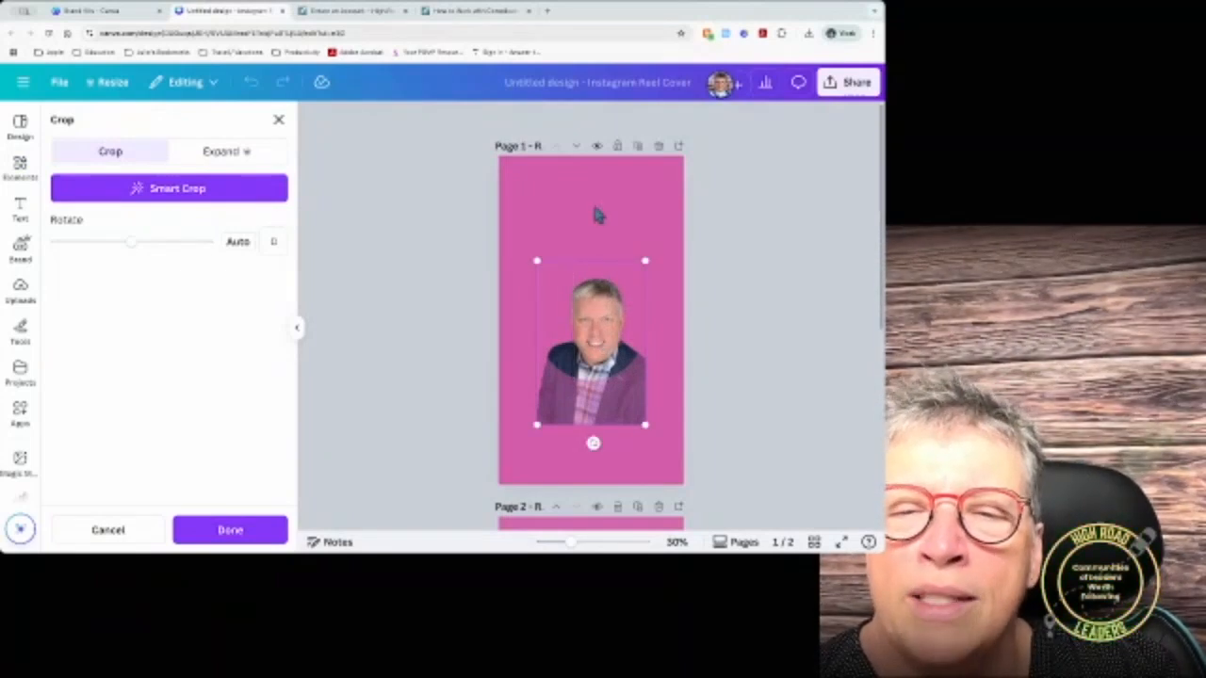
pyautogui.click(231, 527)
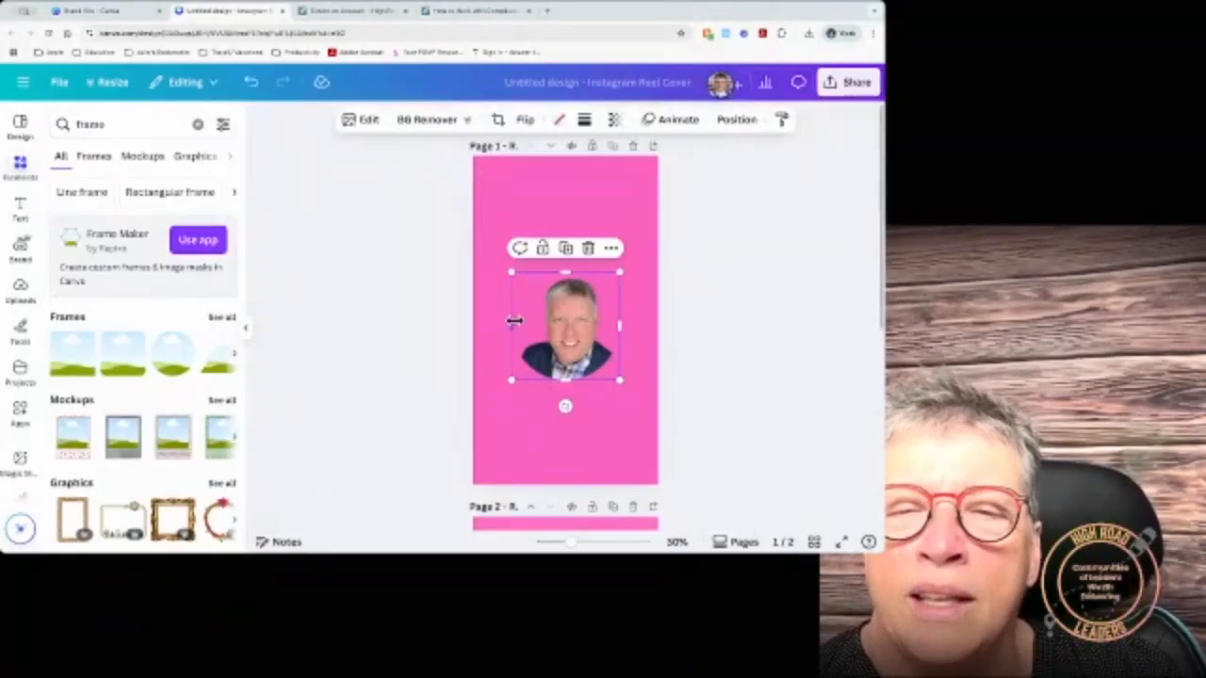
# Step: Give the circle photo frame a solid red border with stroke weight 27
pyautogui.click(583, 120)
pyautogui.click(554, 158)
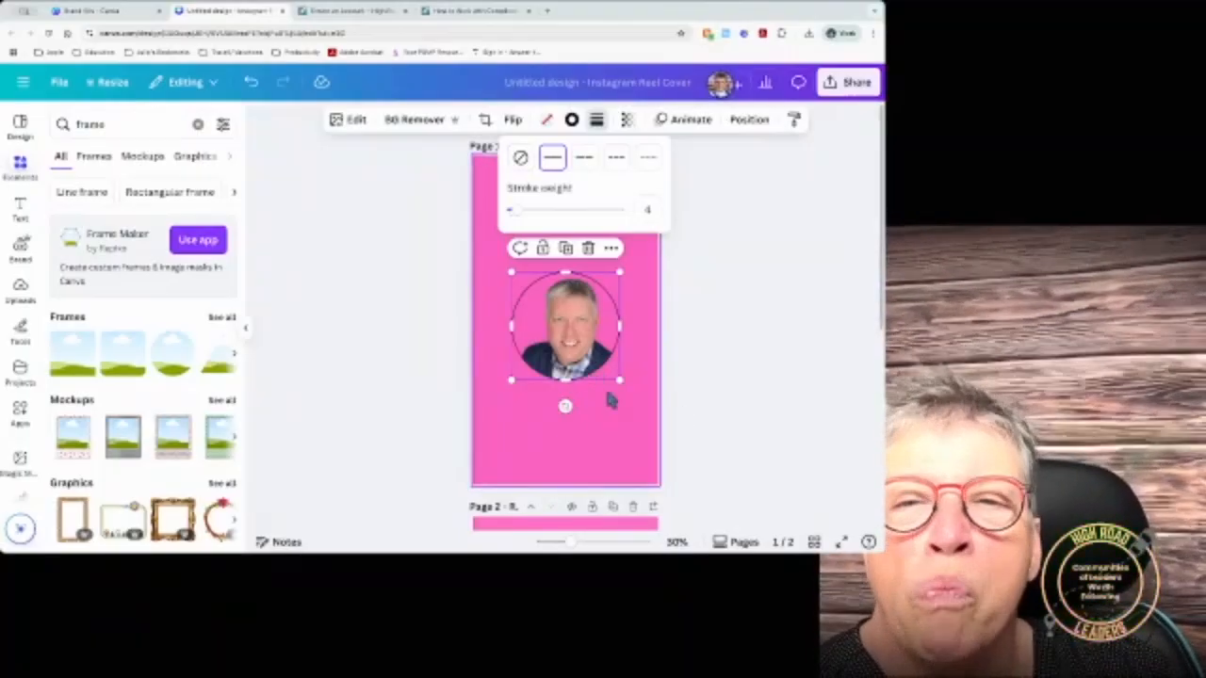
pyautogui.click(610, 403)
pyautogui.click(583, 341)
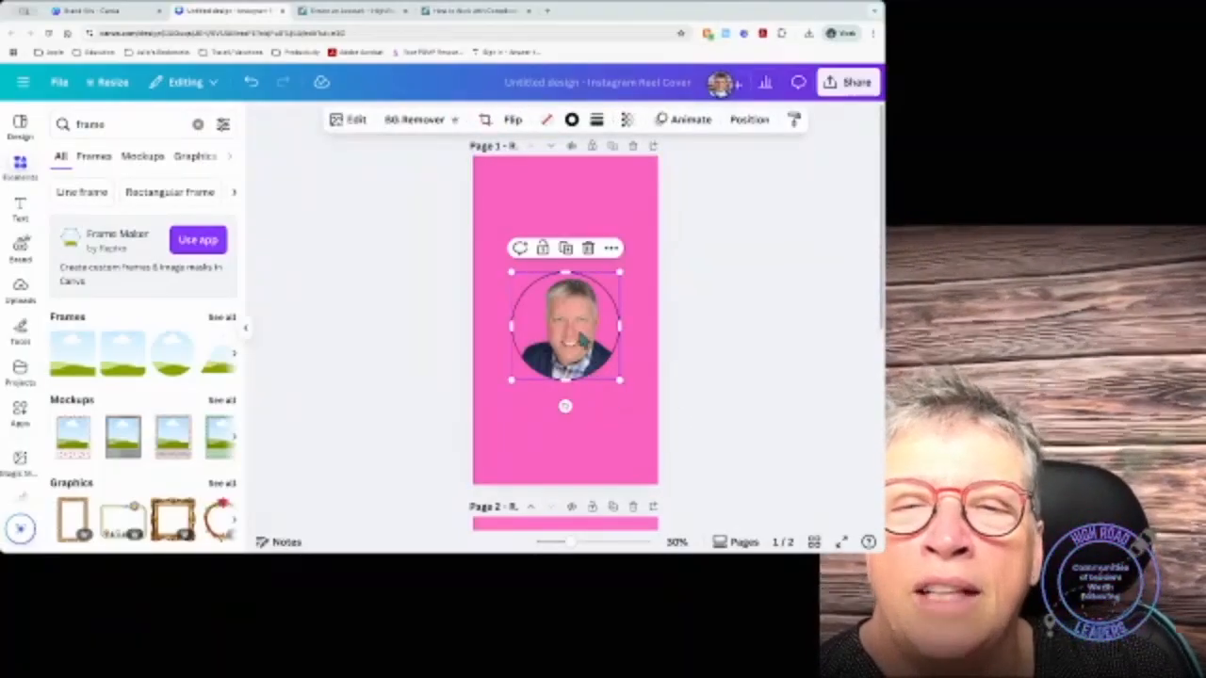
pyautogui.click(571, 122)
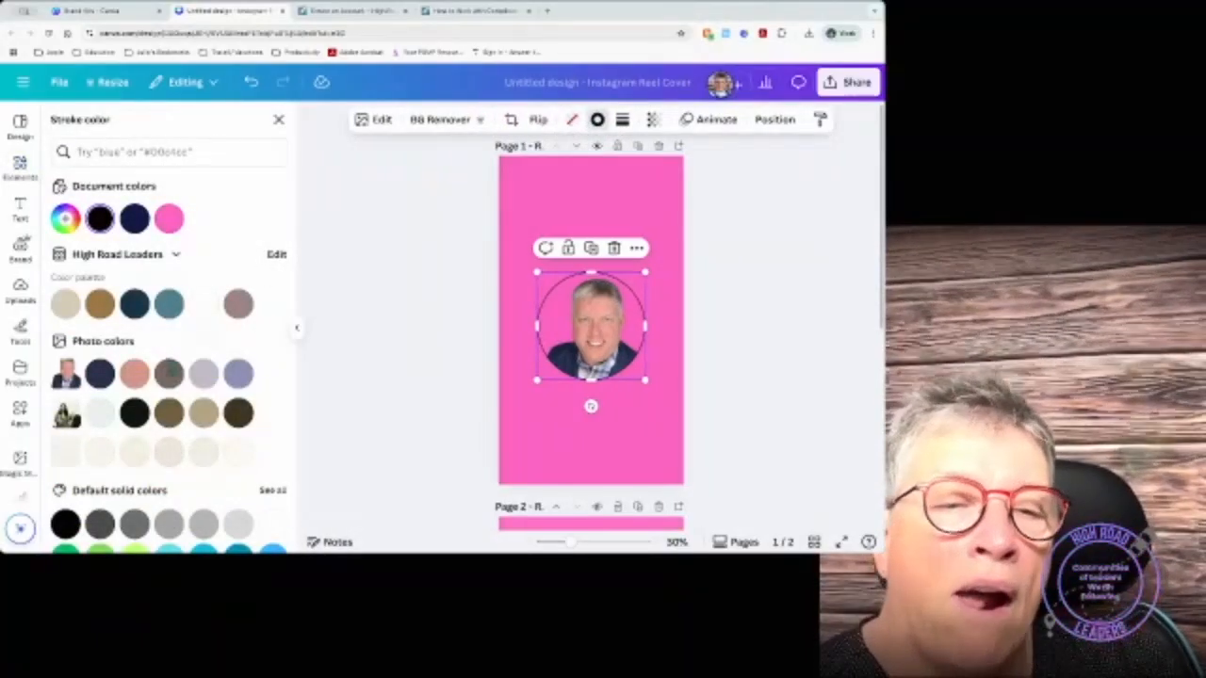
pyautogui.scroll(-3, 193, 460)
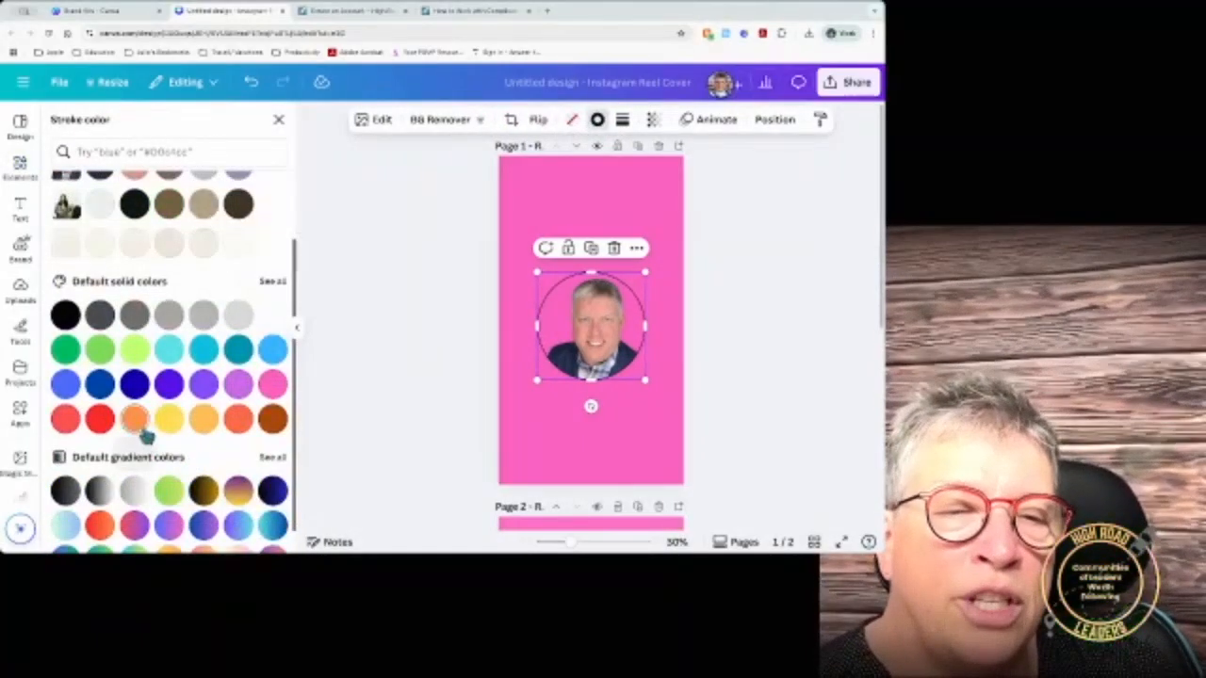
pyautogui.click(100, 420)
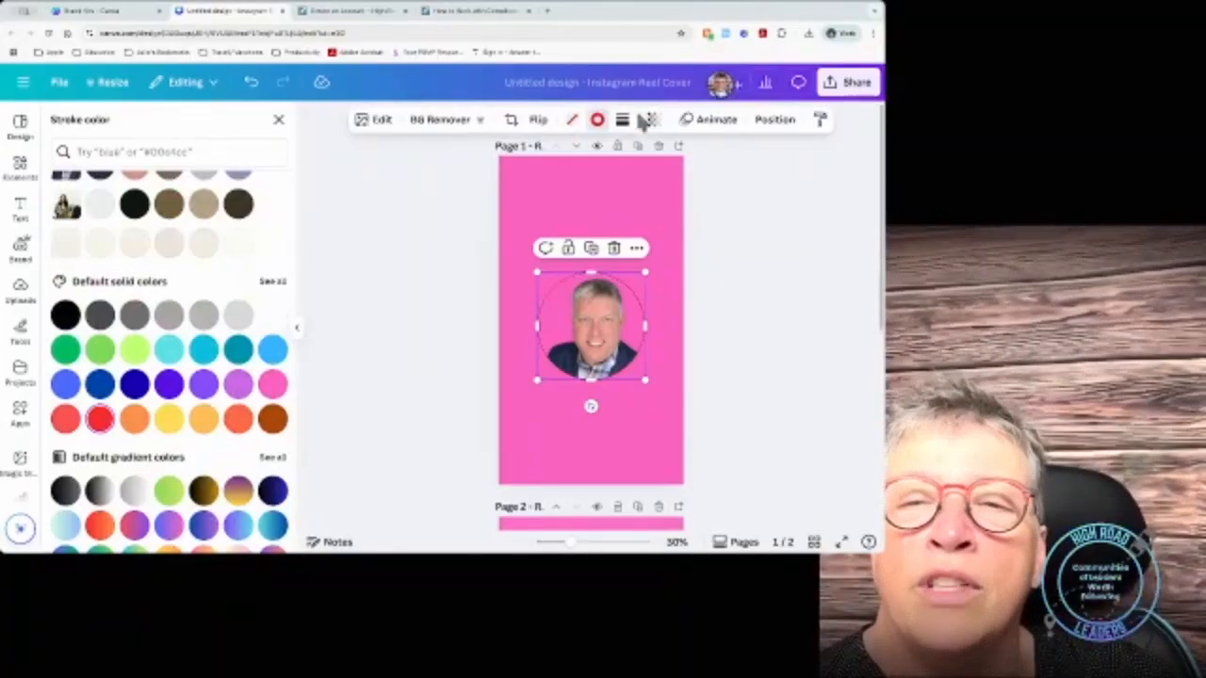
pyautogui.click(623, 120)
pyautogui.moveTo(553, 211); pyautogui.dragTo(578, 210)
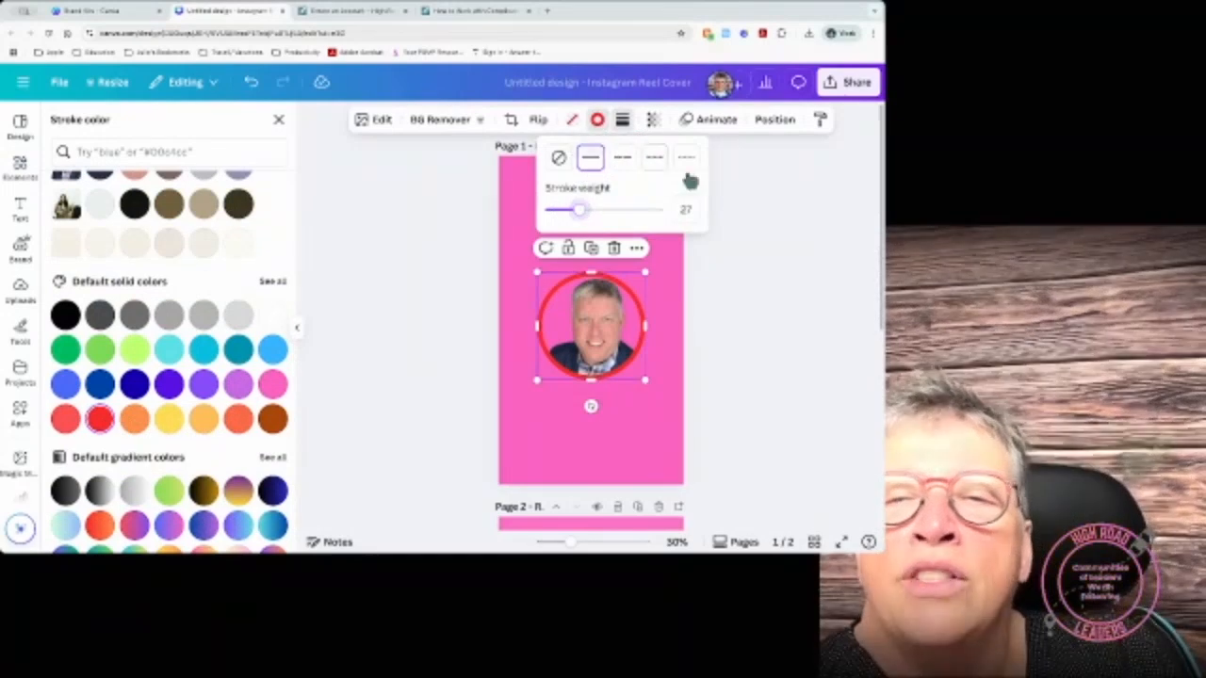
pyautogui.click(730, 292)
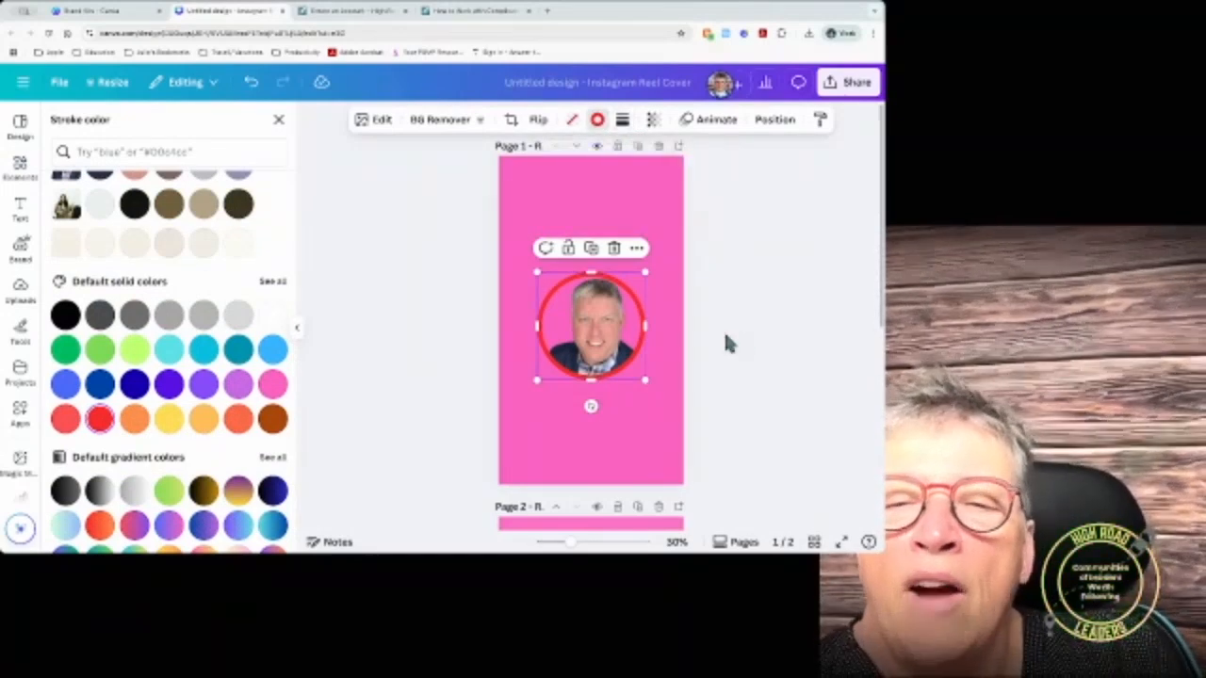
# Step: Set the circle frame's fill to No color, check its layer order, and show uploaded images
pyautogui.click(572, 121)
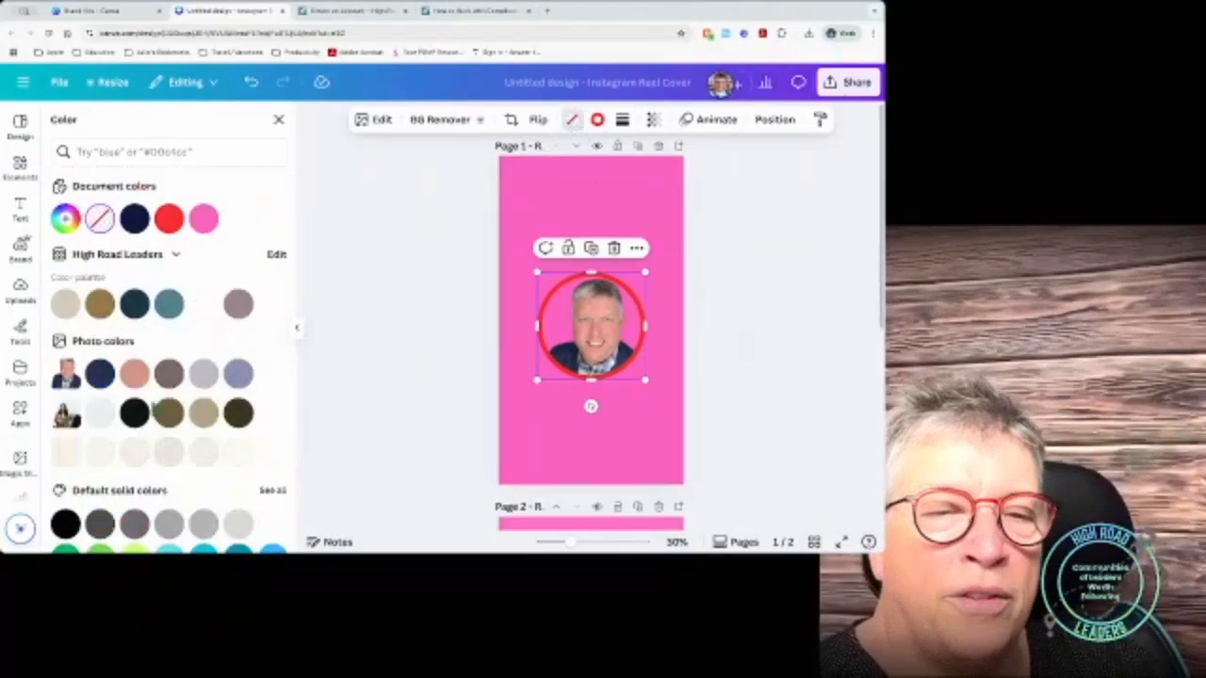
pyautogui.click(134, 524)
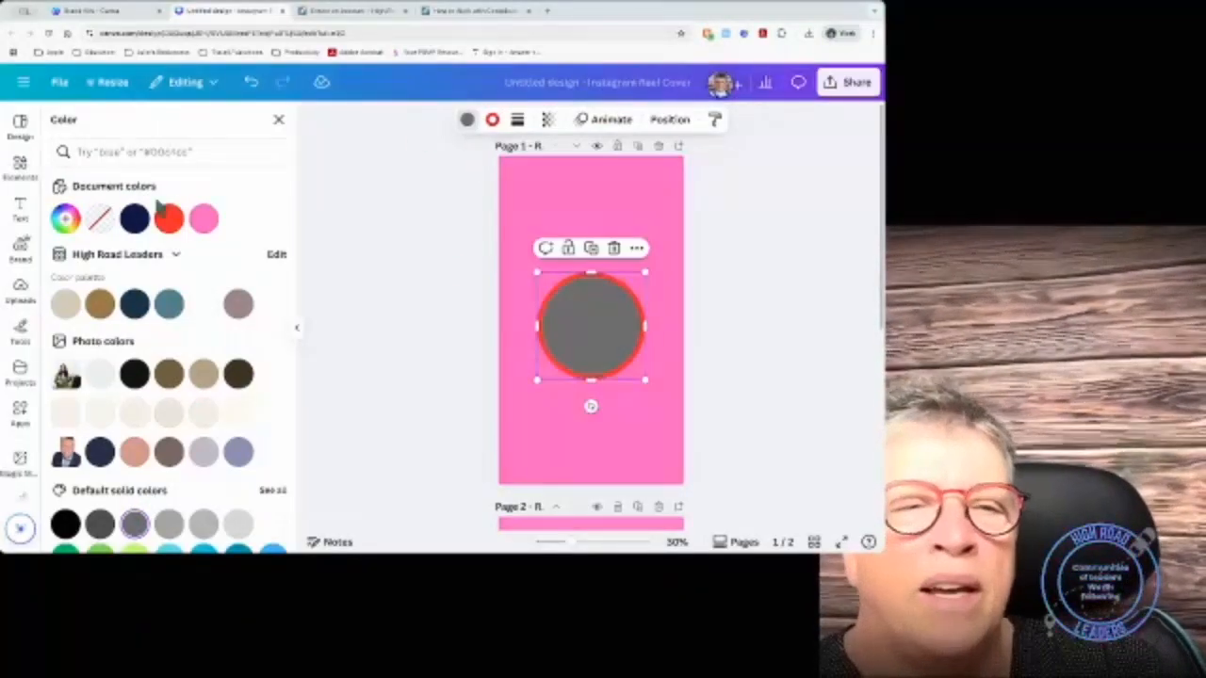
pyautogui.click(101, 222)
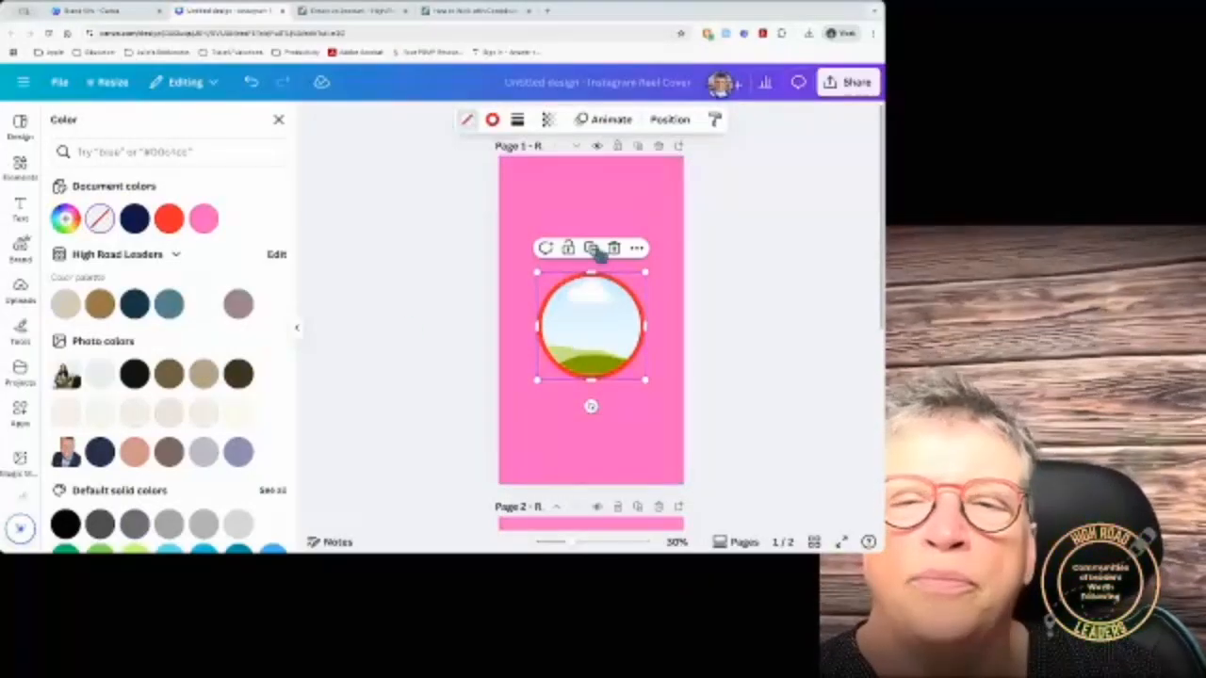
pyautogui.click(669, 121)
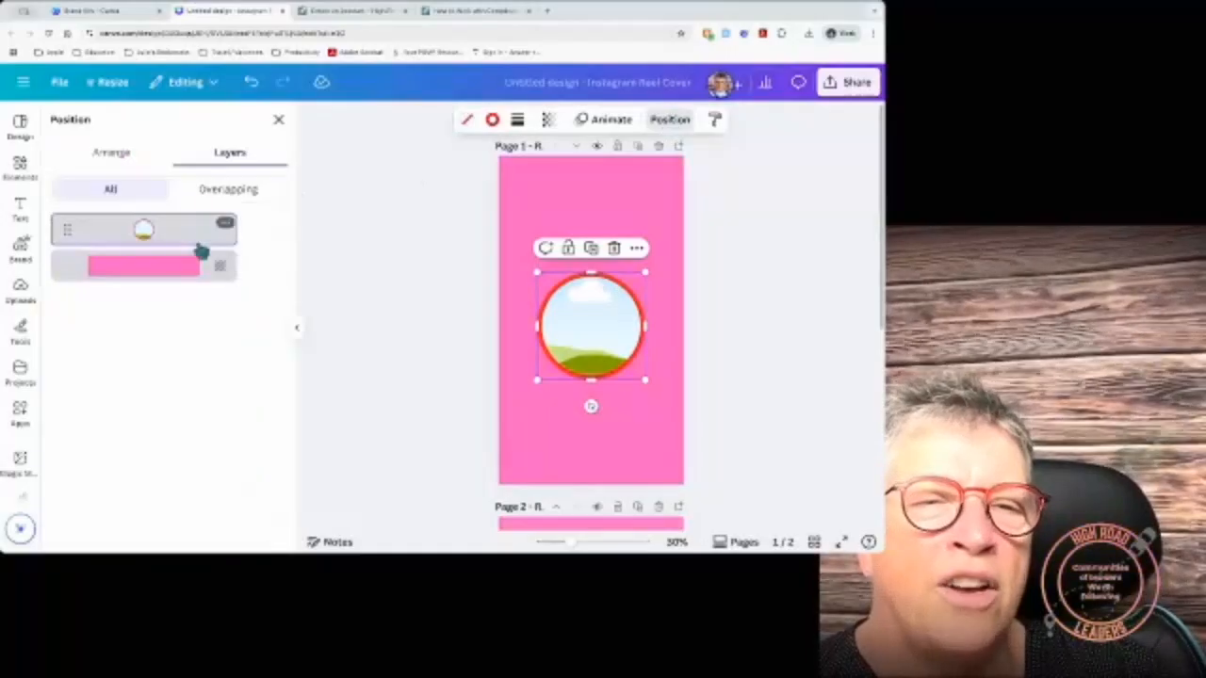
pyautogui.click(18, 289)
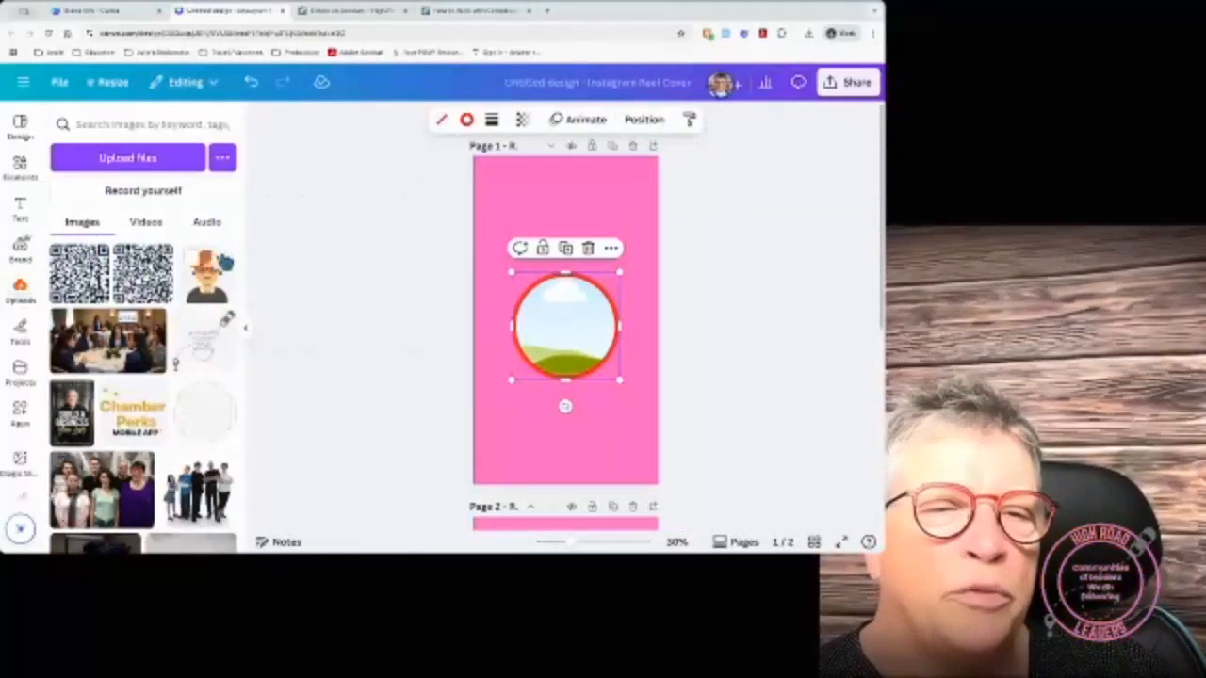
# Step: Place the couple photo from Uploads inside the circle frame and remove its background
pyautogui.scroll(-5, 141, 377)
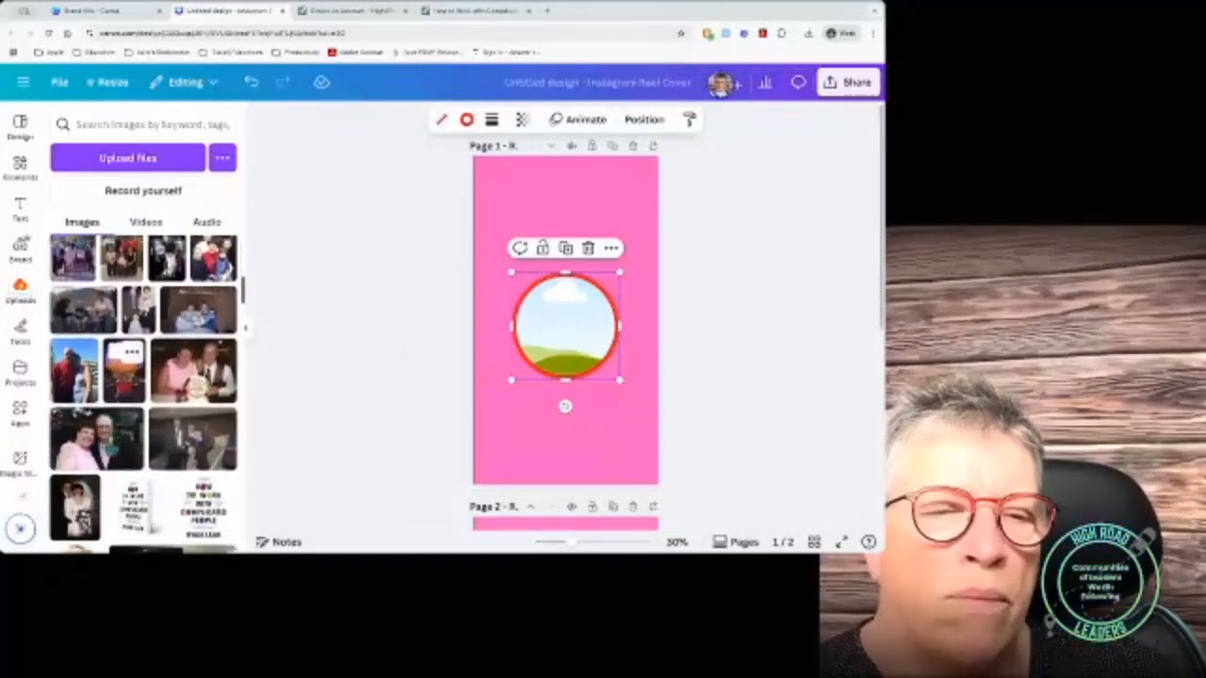
pyautogui.scroll(-2, 132, 358)
pyautogui.click(97, 321)
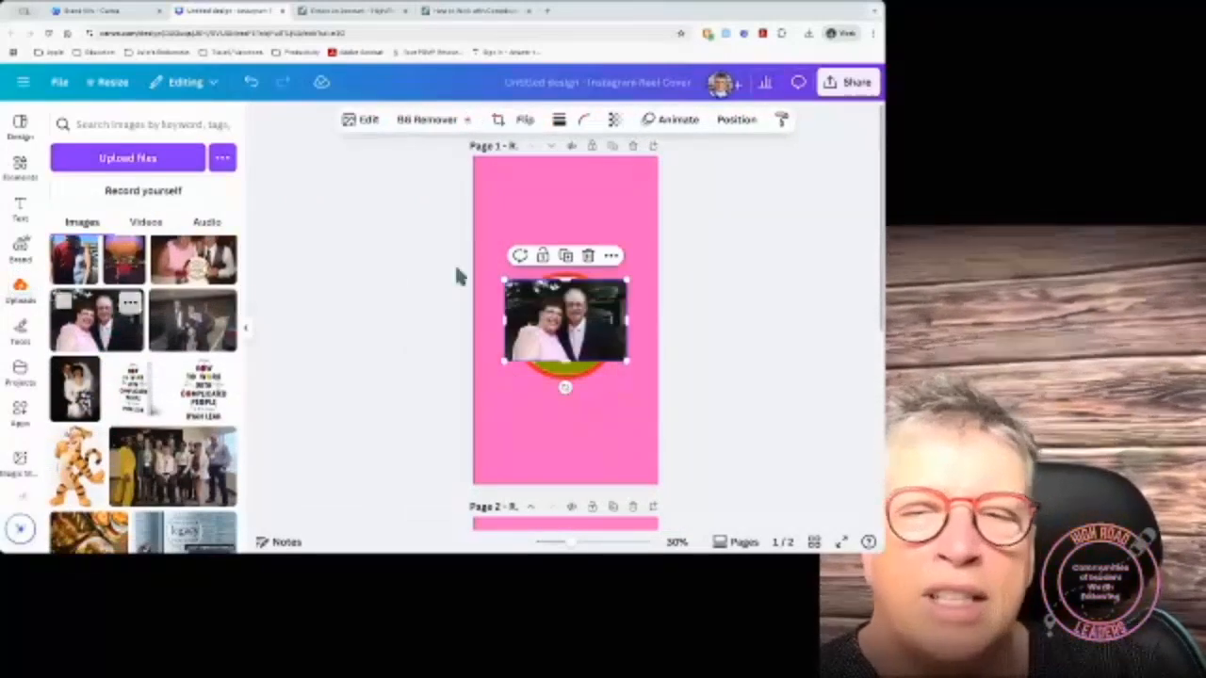
pyautogui.moveTo(565, 320); pyautogui.dragTo(566, 331)
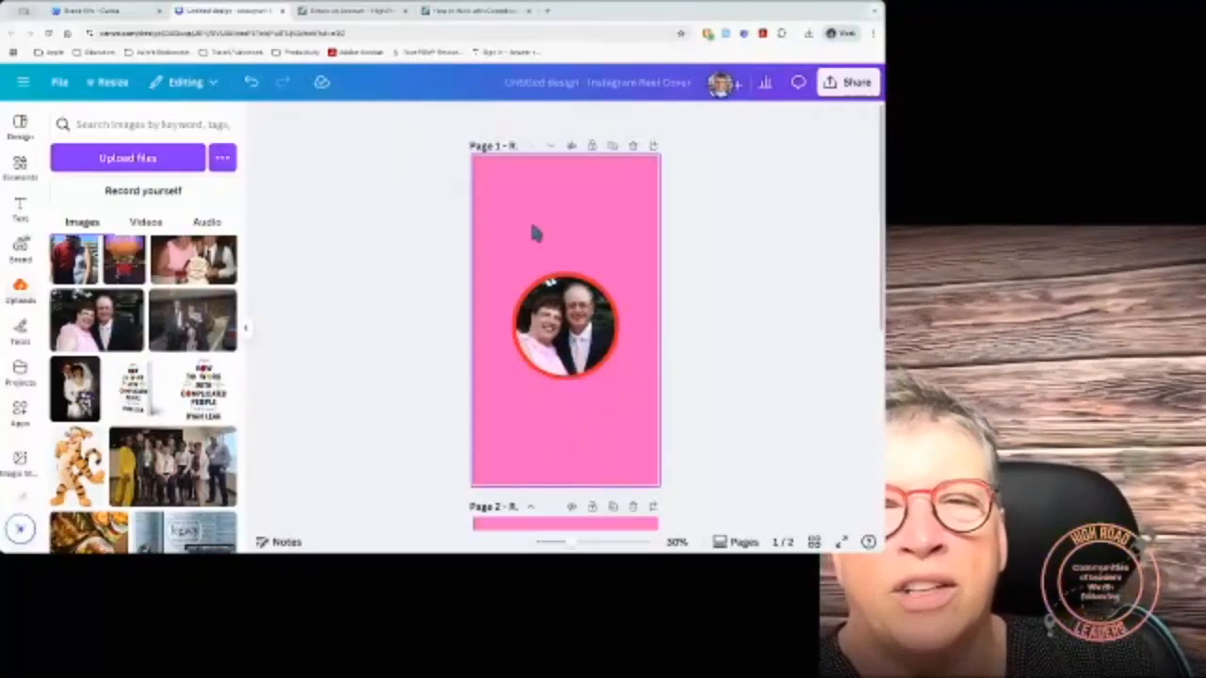
pyautogui.click(566, 311)
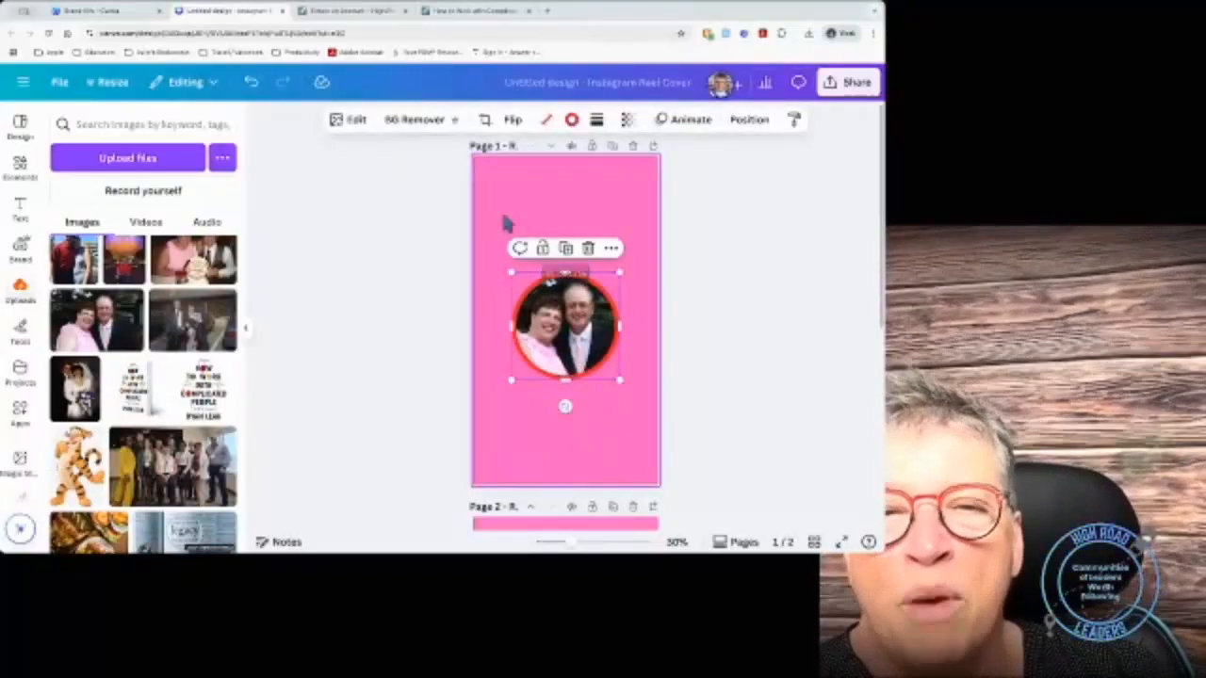
pyautogui.click(415, 123)
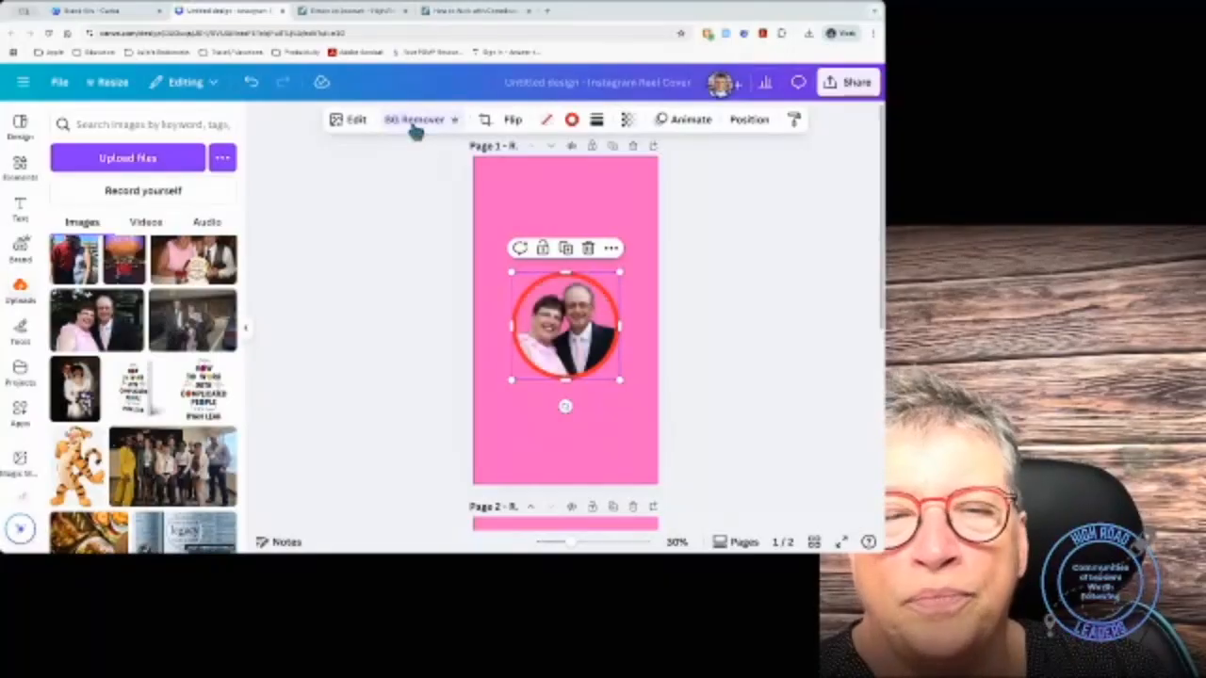
pyautogui.click(520, 443)
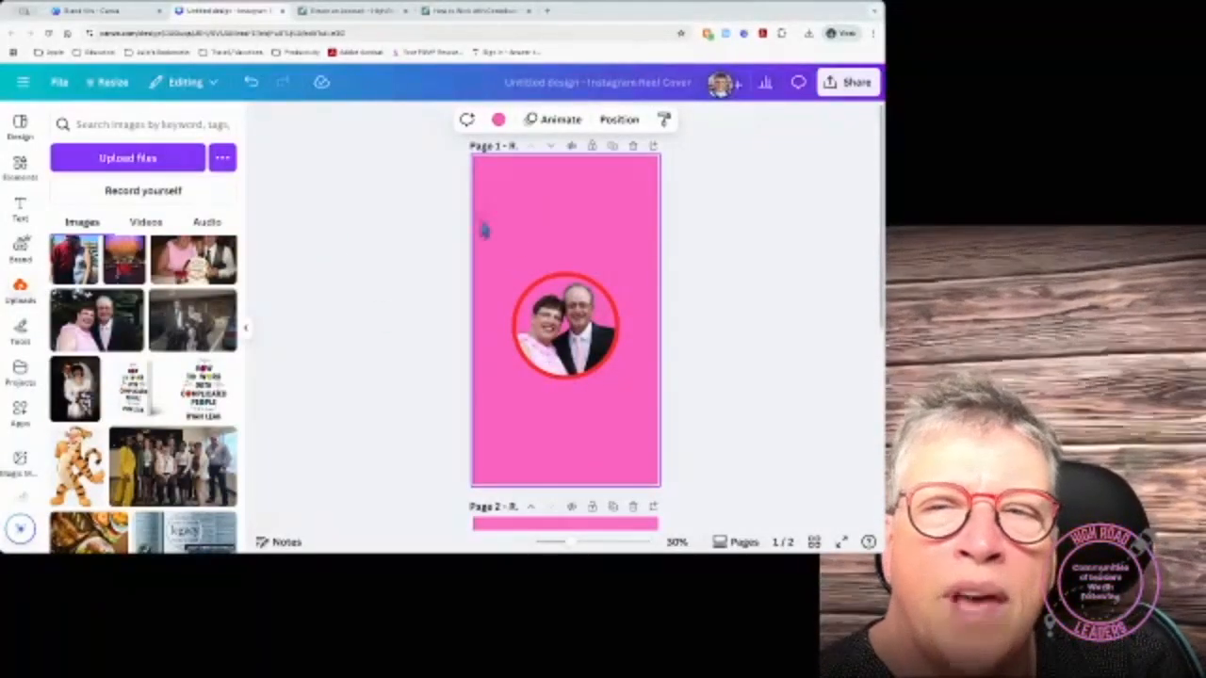
# Step: Apply a Glow shadow to the framed couple photo
pyautogui.click(545, 315)
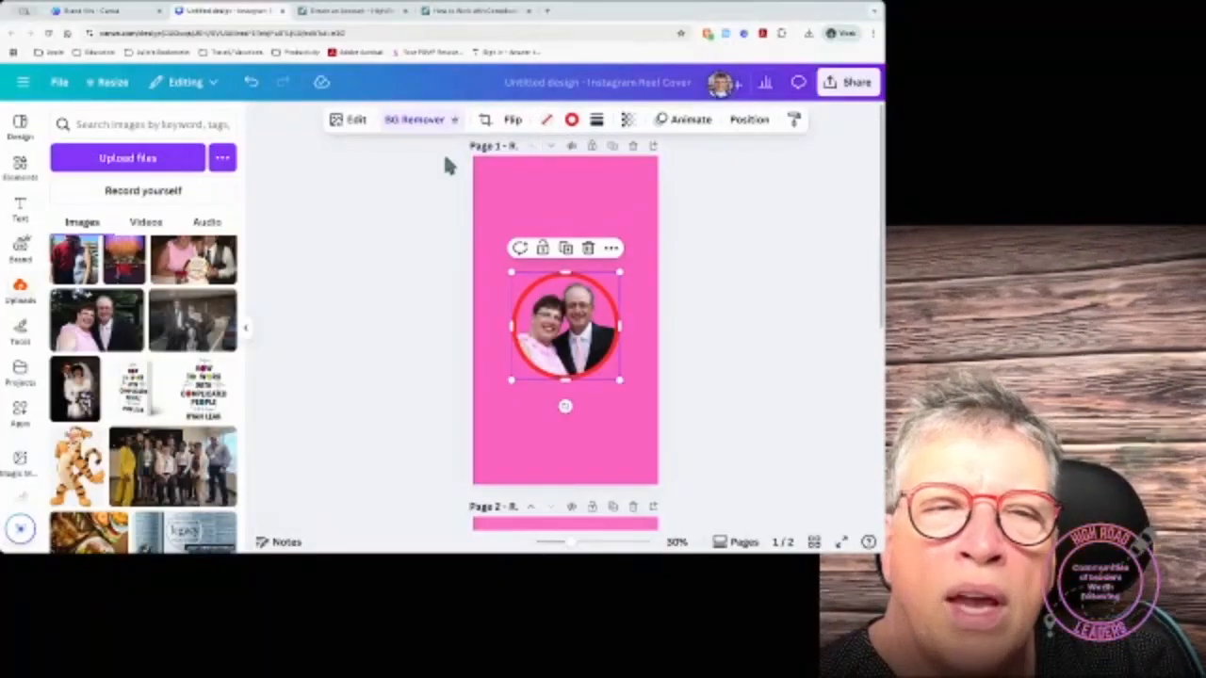
pyautogui.click(352, 121)
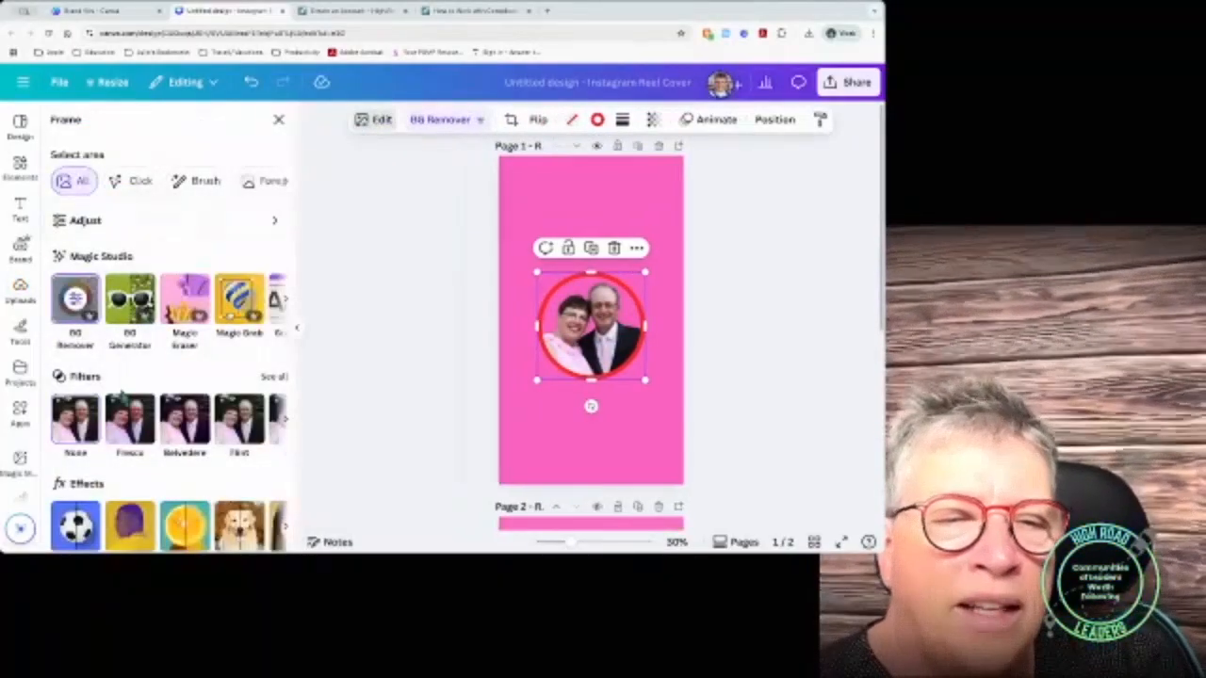
pyautogui.scroll(-3, 141, 396)
pyautogui.click(87, 423)
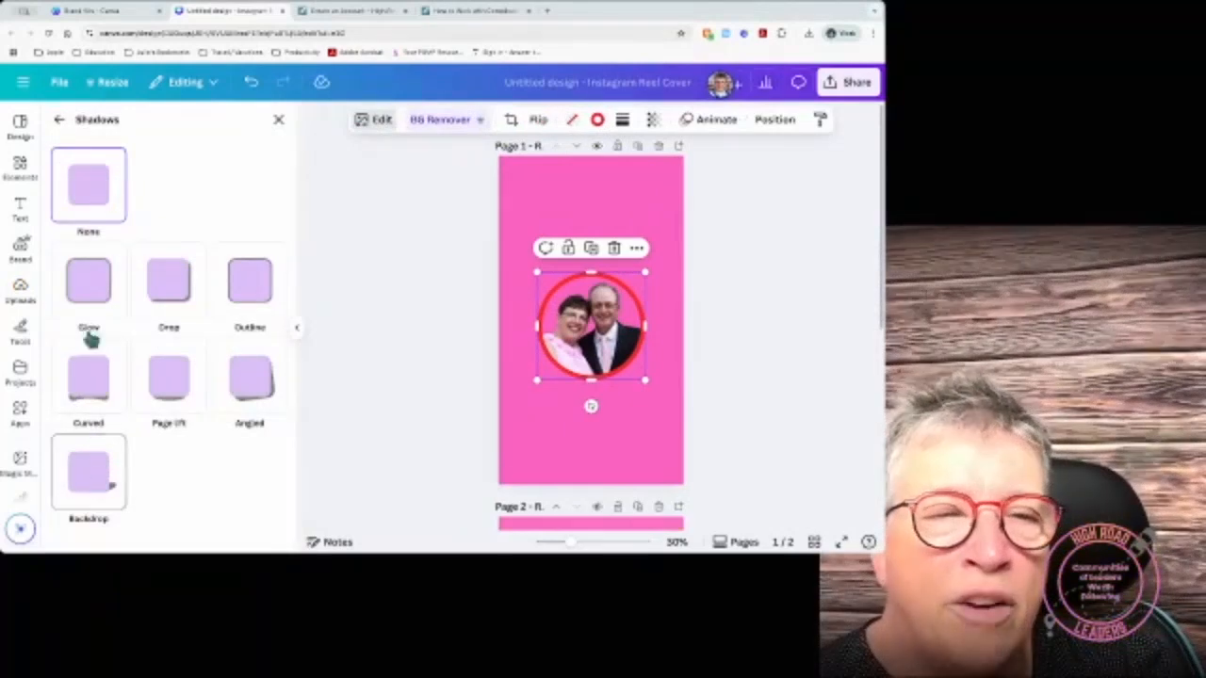
pyautogui.click(87, 280)
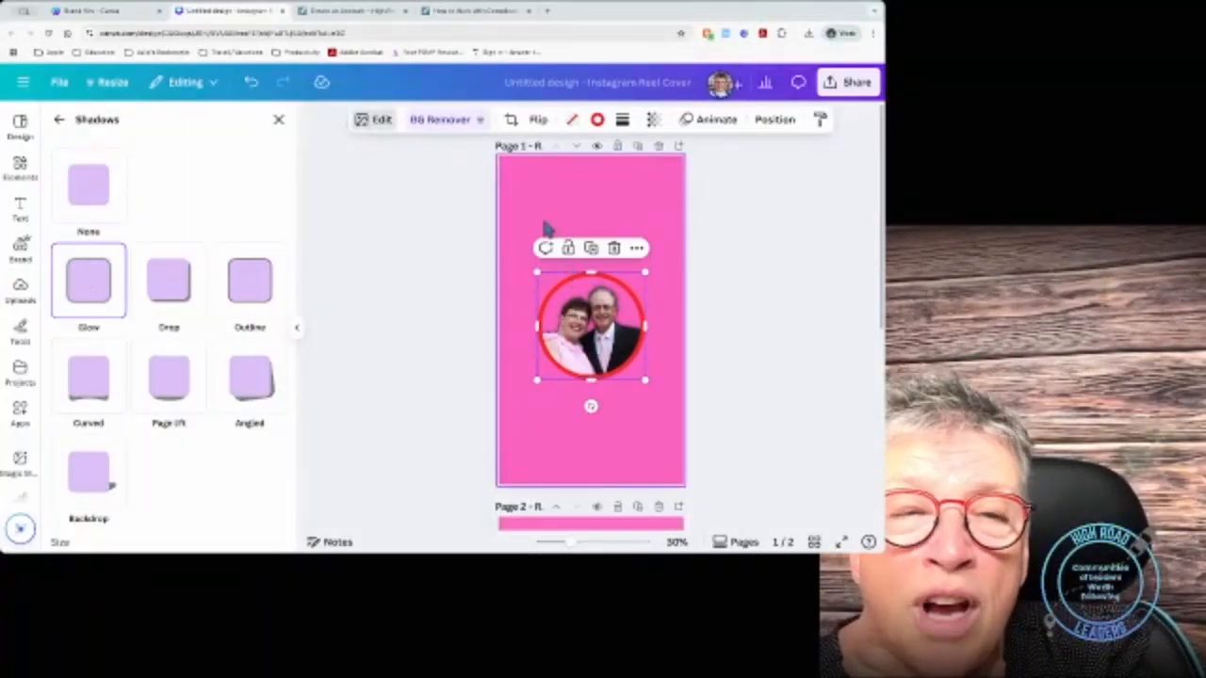
pyautogui.click(19, 169)
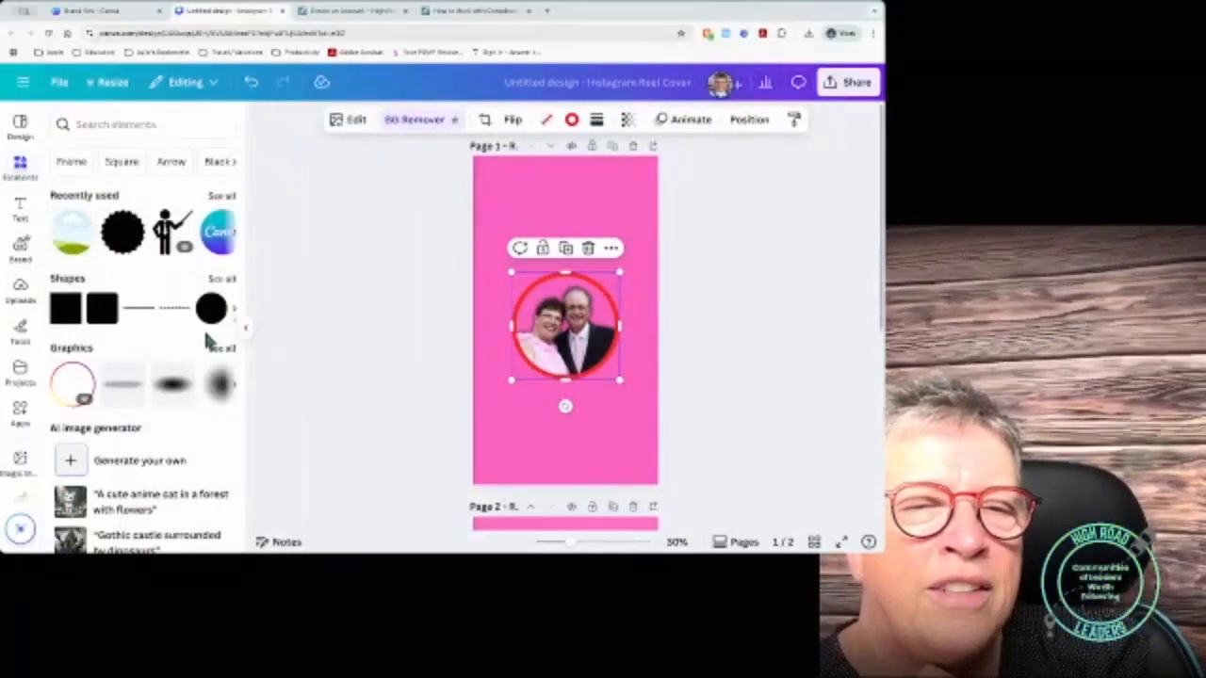
# Step: Add a navy circle shape and enlarge it to surround the couple photo
pyautogui.click(217, 279)
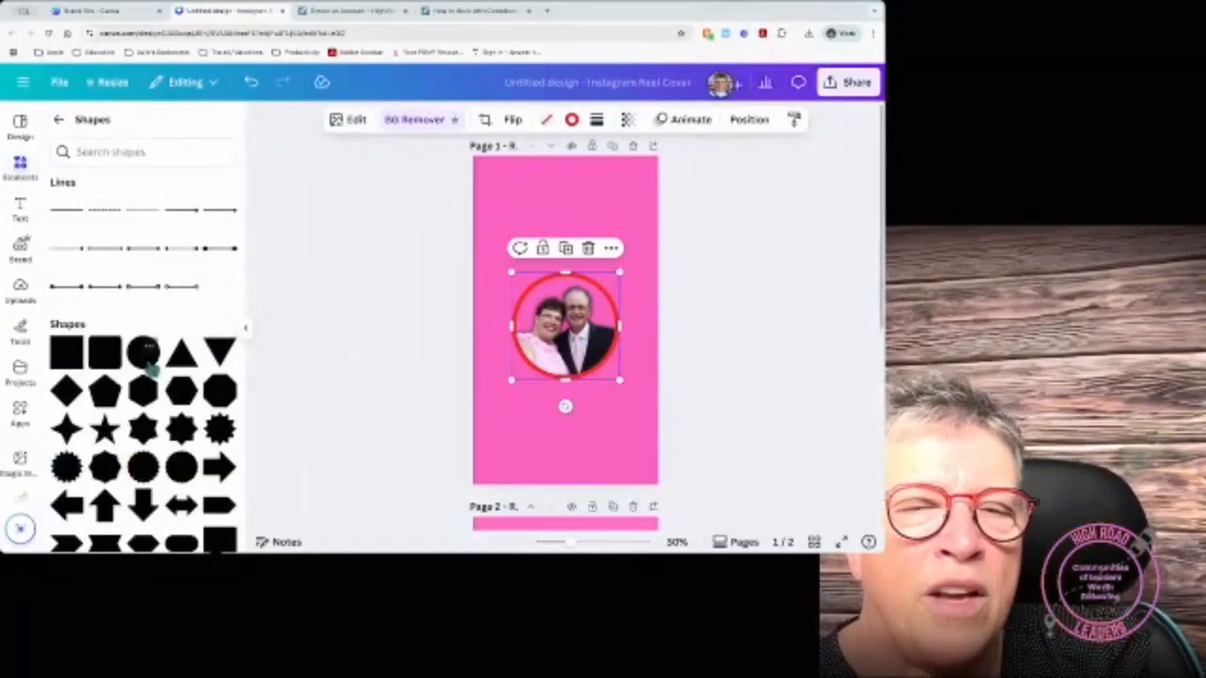
pyautogui.click(151, 363)
pyautogui.moveTo(533, 290); pyautogui.dragTo(509, 273)
pyautogui.moveTo(592, 351); pyautogui.dragTo(623, 381)
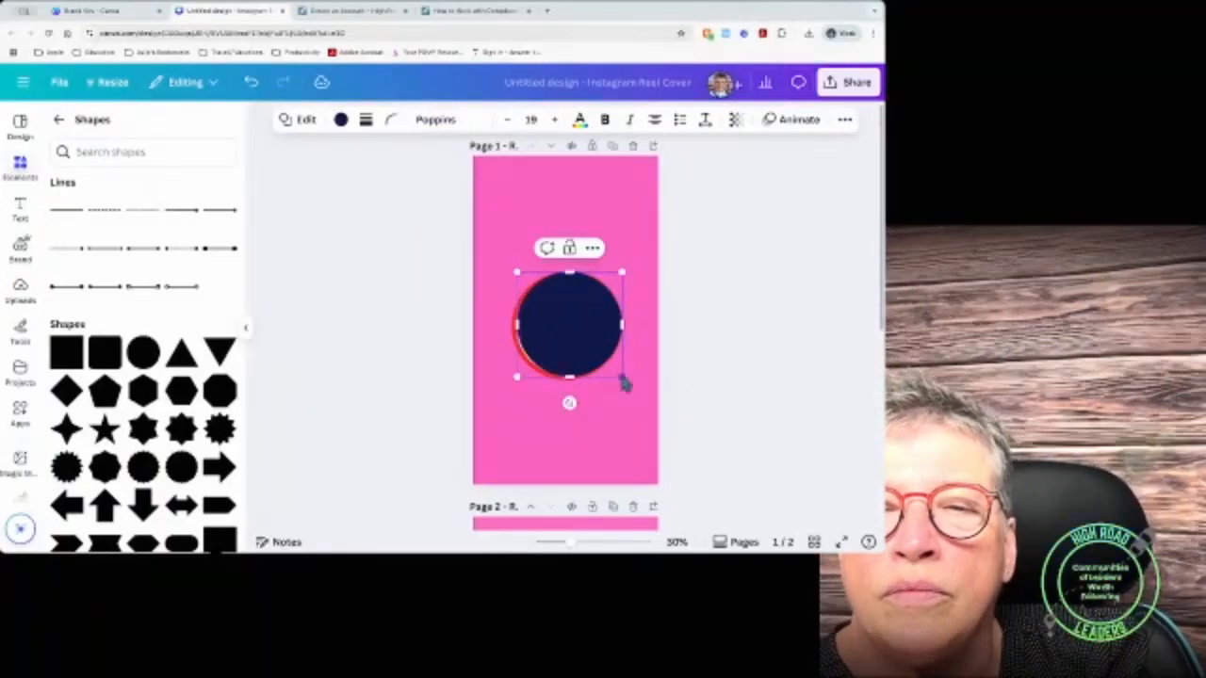
pyautogui.moveTo(518, 375); pyautogui.dragTo(512, 380)
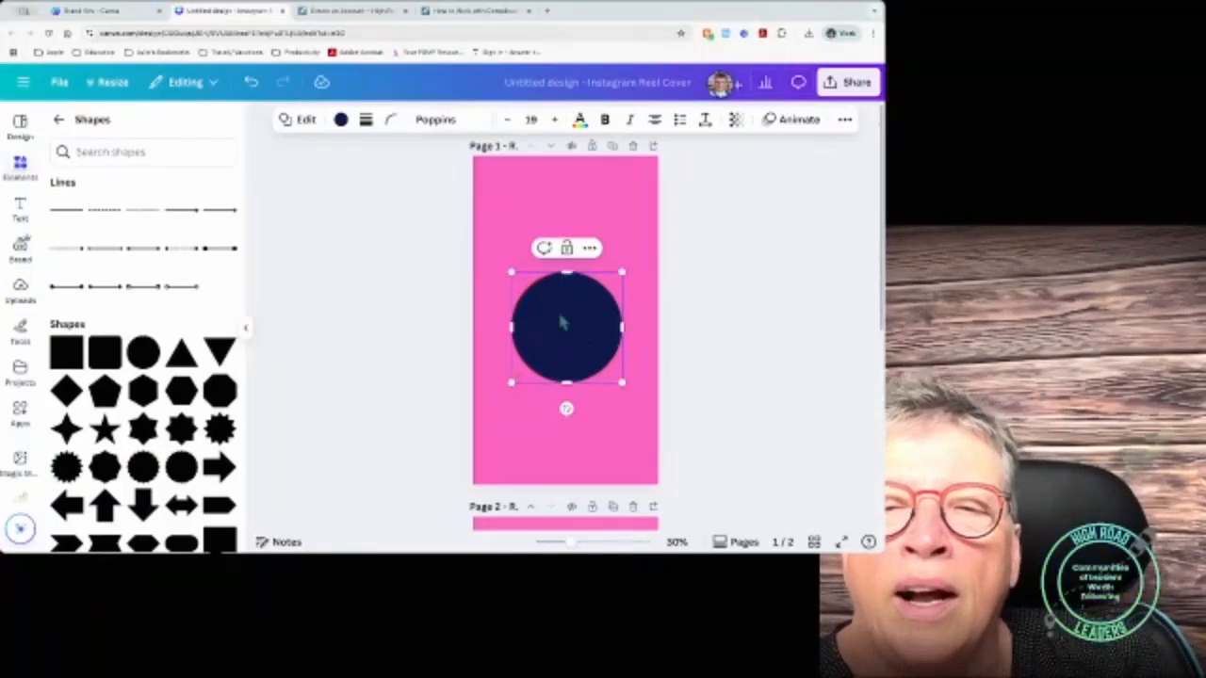
pyautogui.moveTo(563, 323); pyautogui.dragTo(565, 321)
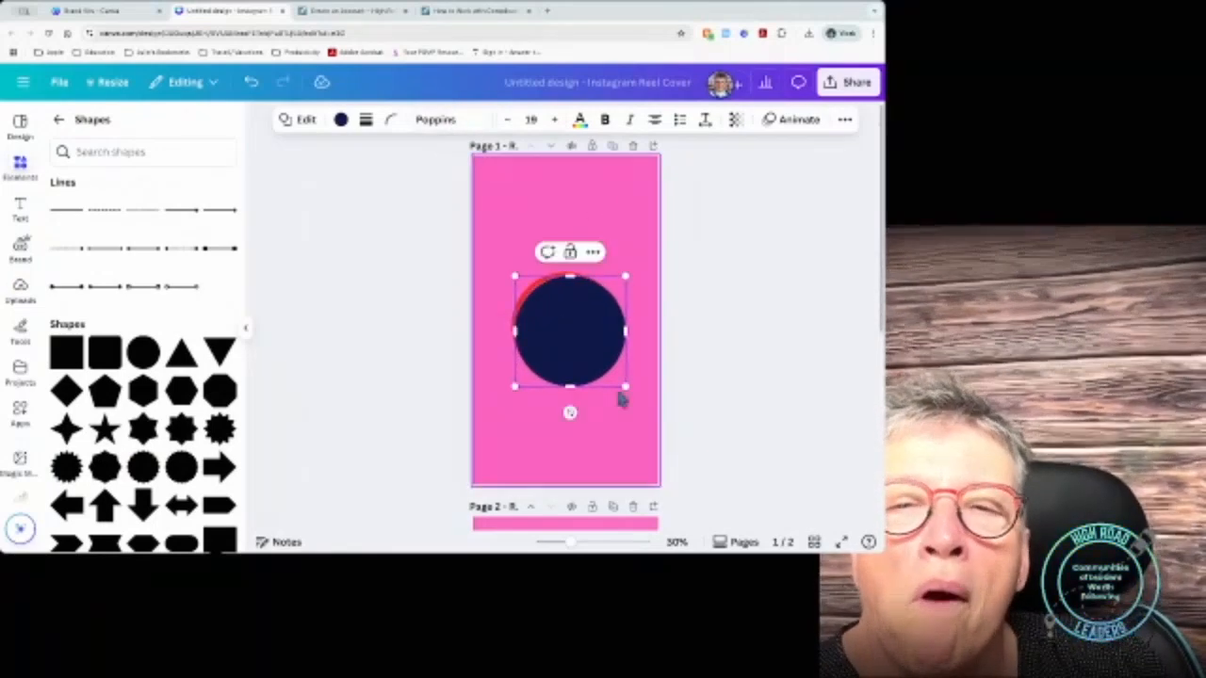
# Step: Layer the navy circle behind the photo and centre the slightly shrunk photo over it
pyautogui.click(845, 119)
pyautogui.click(800, 151)
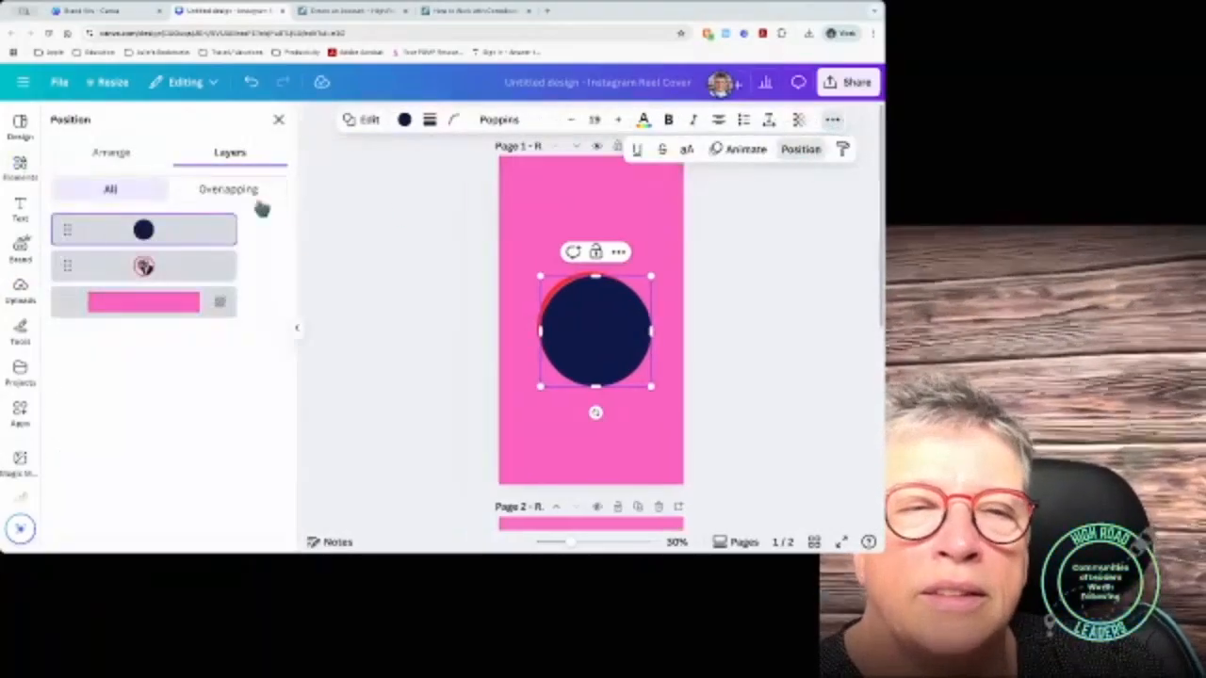
pyautogui.moveTo(226, 227); pyautogui.dragTo(220, 272)
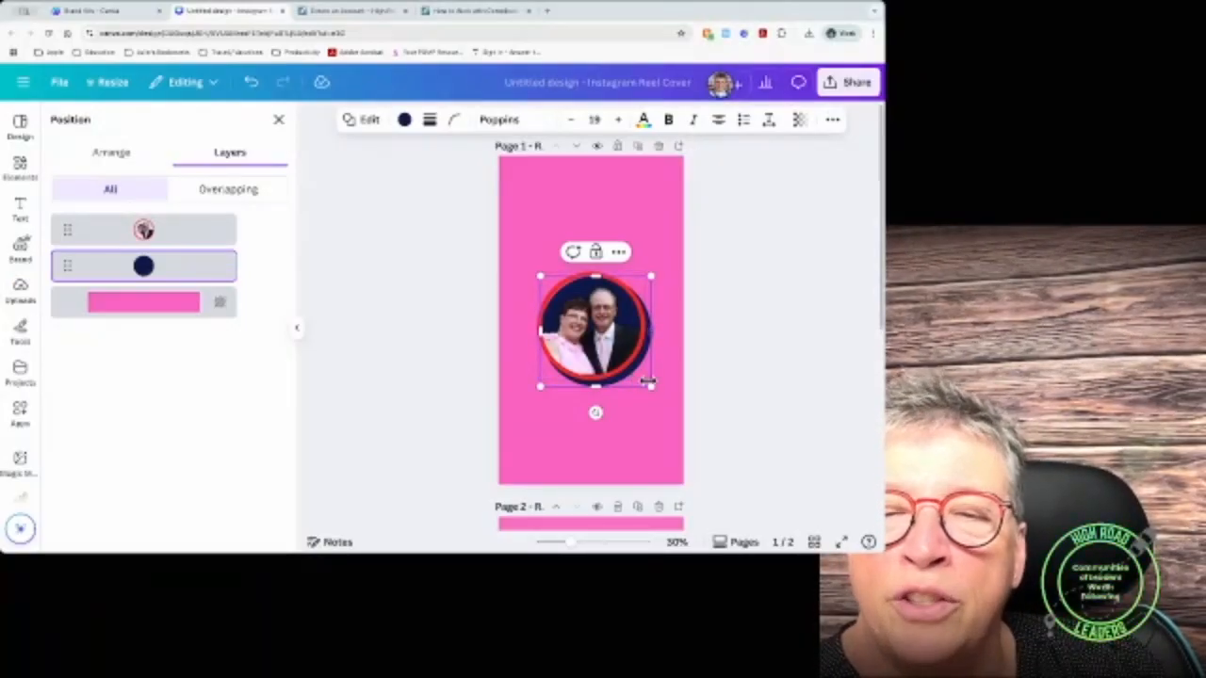
pyautogui.moveTo(645, 384); pyautogui.dragTo(643, 386)
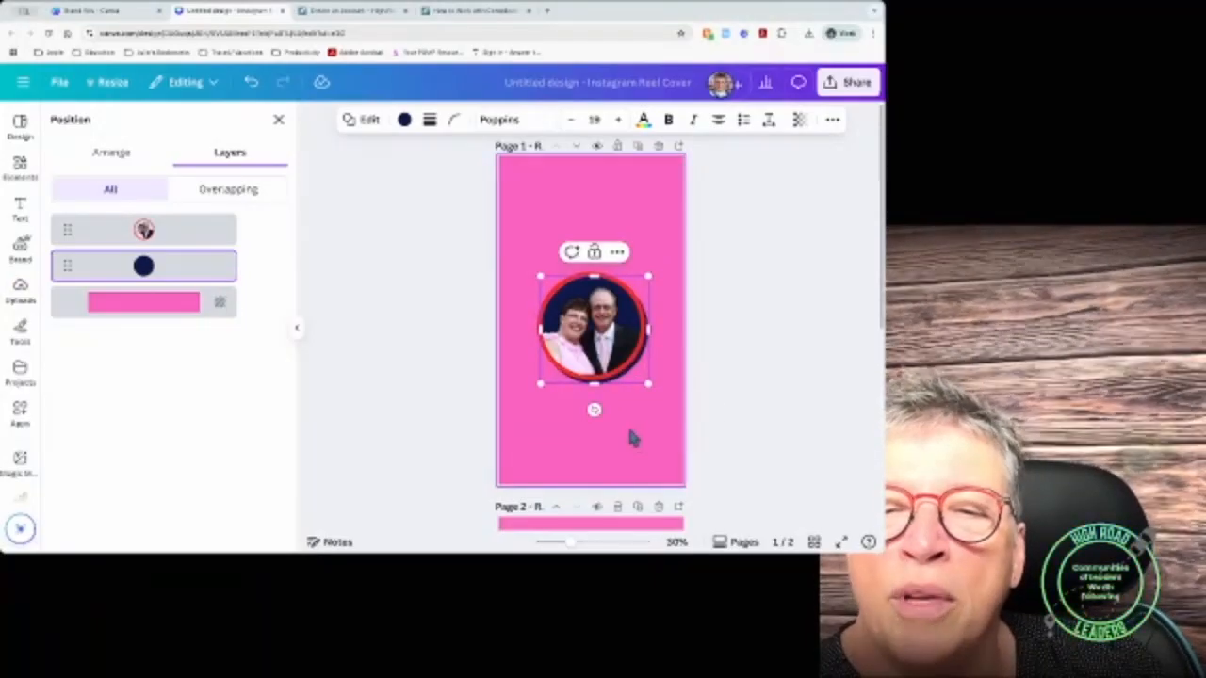
pyautogui.click(627, 423)
pyautogui.moveTo(627, 381); pyautogui.dragTo(625, 375)
pyautogui.click(655, 358)
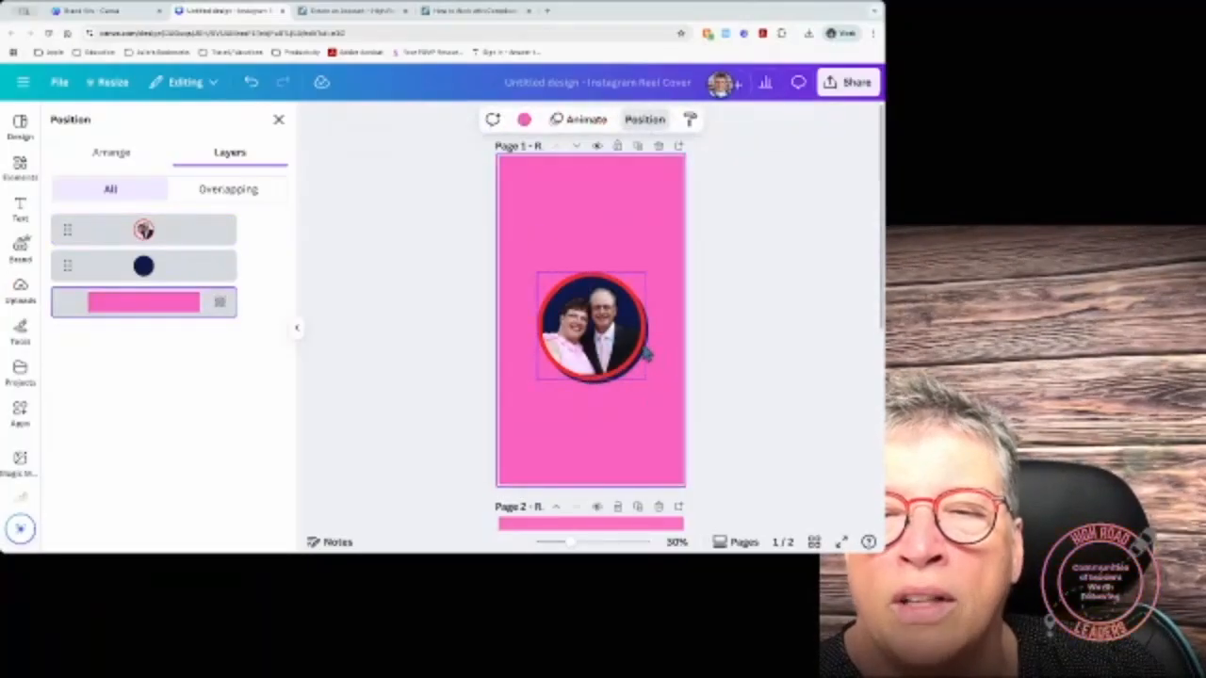
pyautogui.click(647, 343)
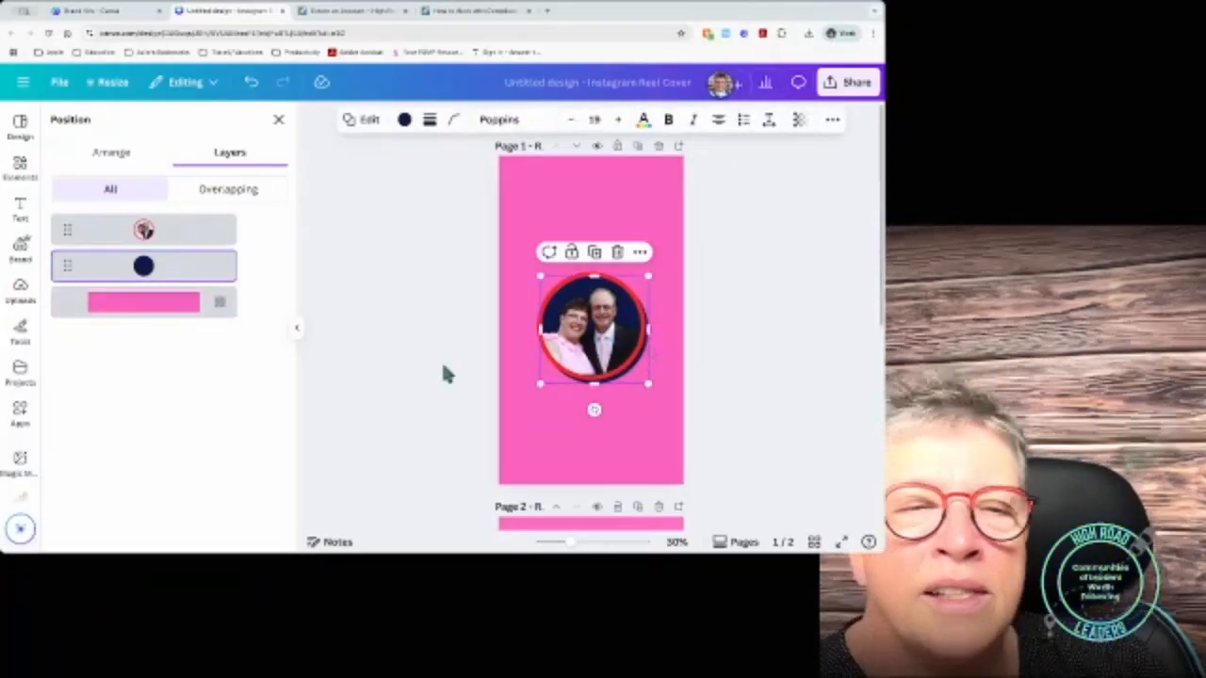
# Step: Check the navy circle's shape and outline options, then set its fill to No color
pyautogui.click(367, 121)
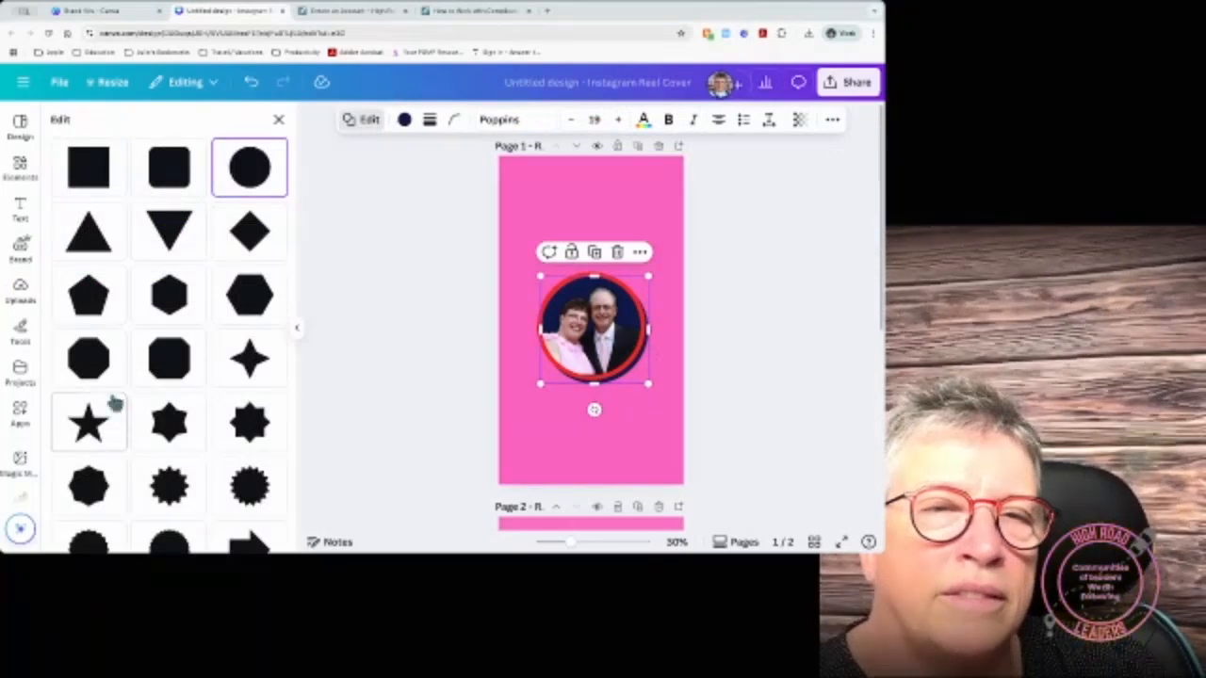
pyautogui.click(279, 120)
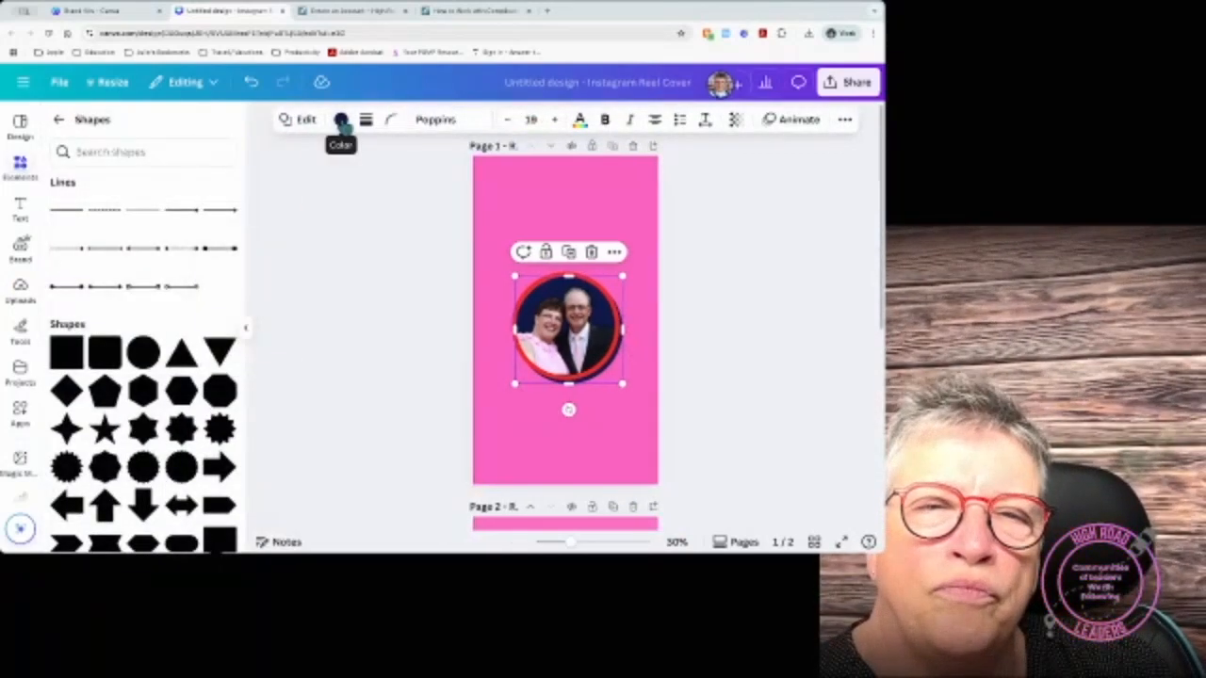
pyautogui.click(366, 122)
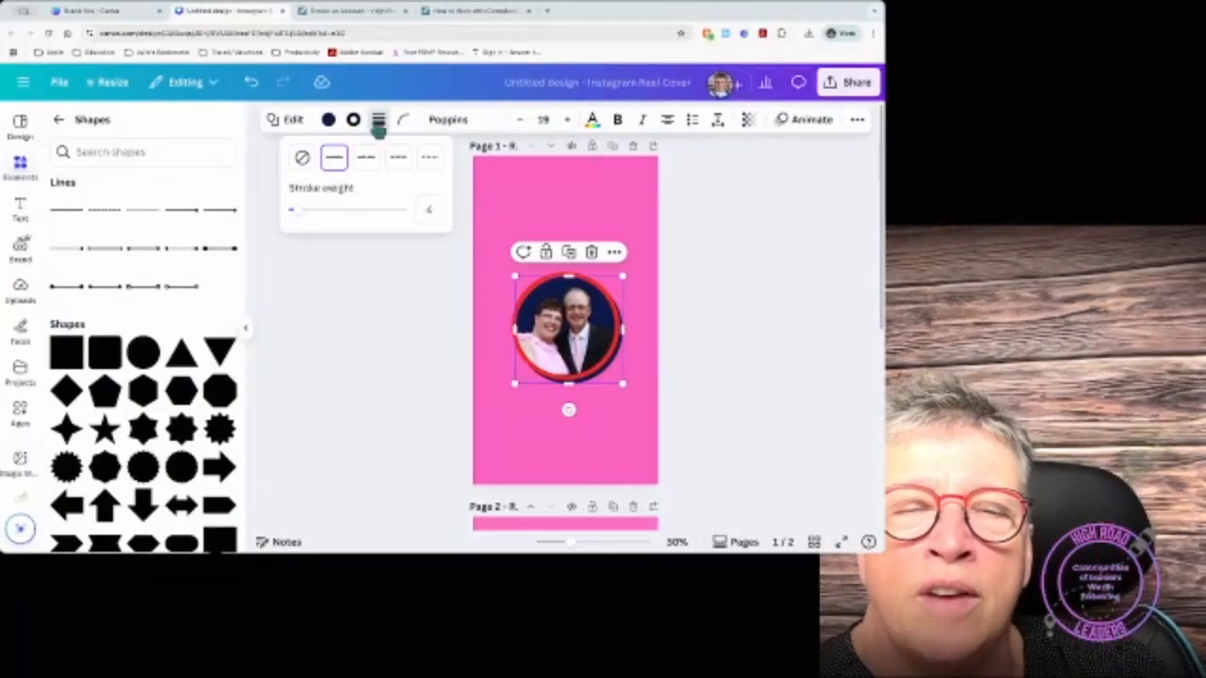
pyautogui.click(330, 123)
pyautogui.click(330, 123)
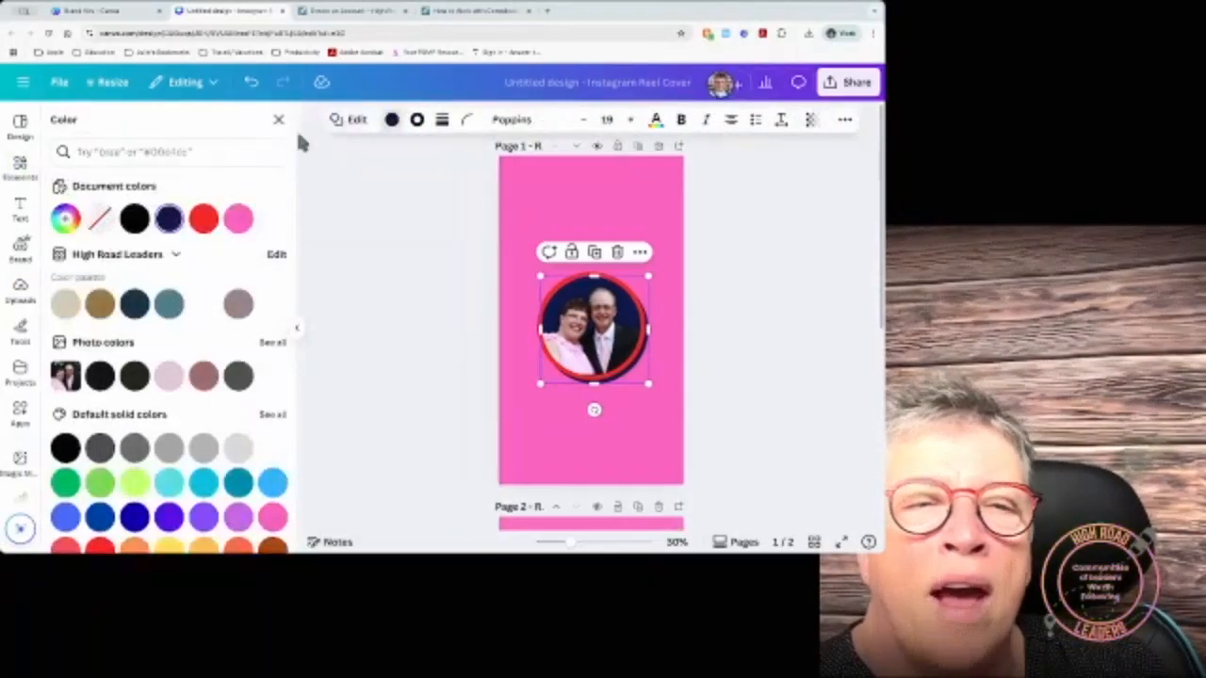
pyautogui.click(99, 223)
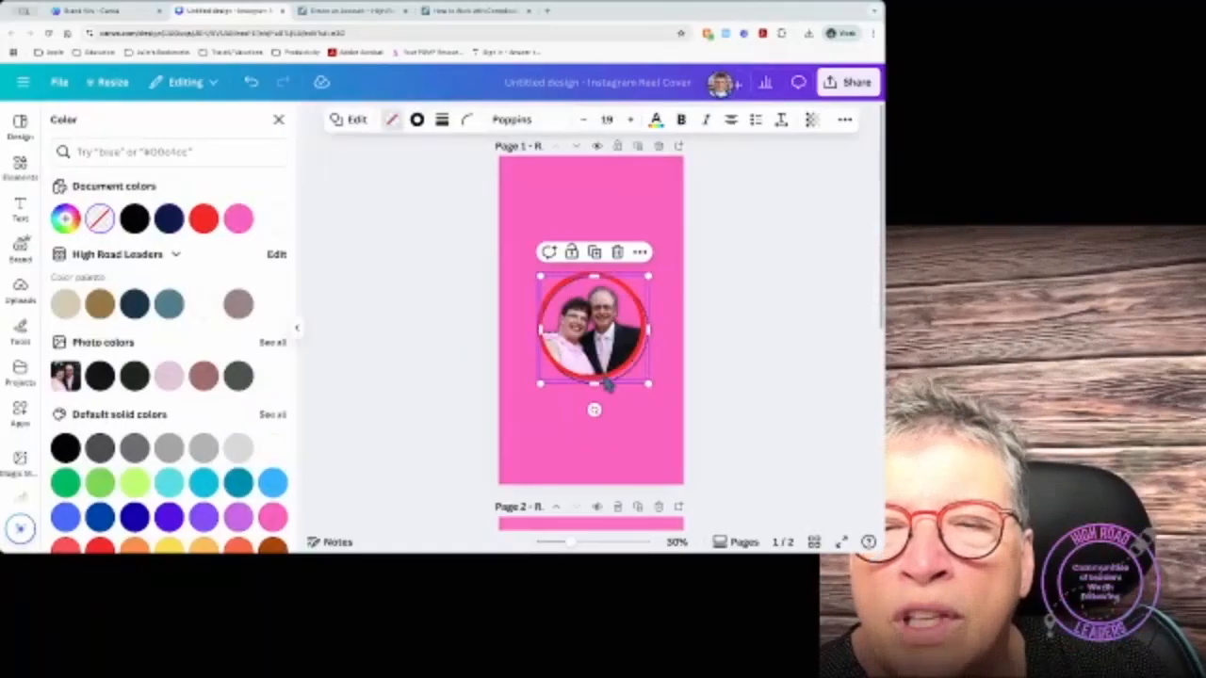
# Step: Delete the leftover empty circle outline from the page
pyautogui.moveTo(615, 382); pyautogui.dragTo(616, 379)
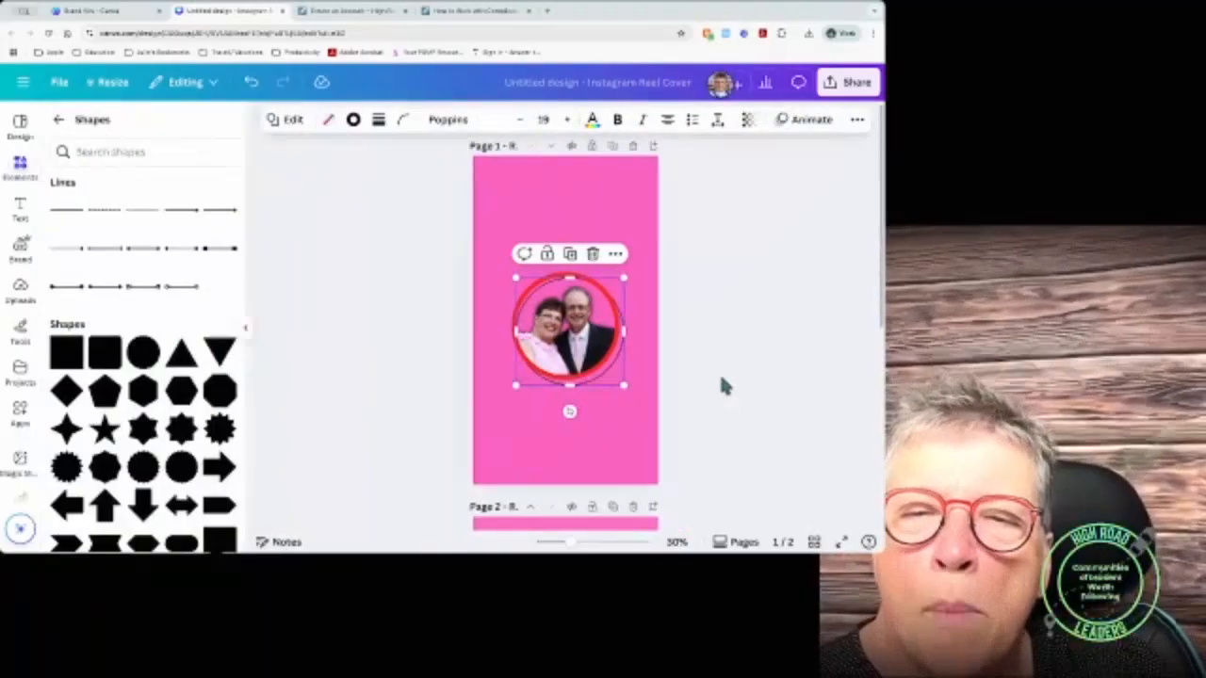
pyautogui.click(614, 448)
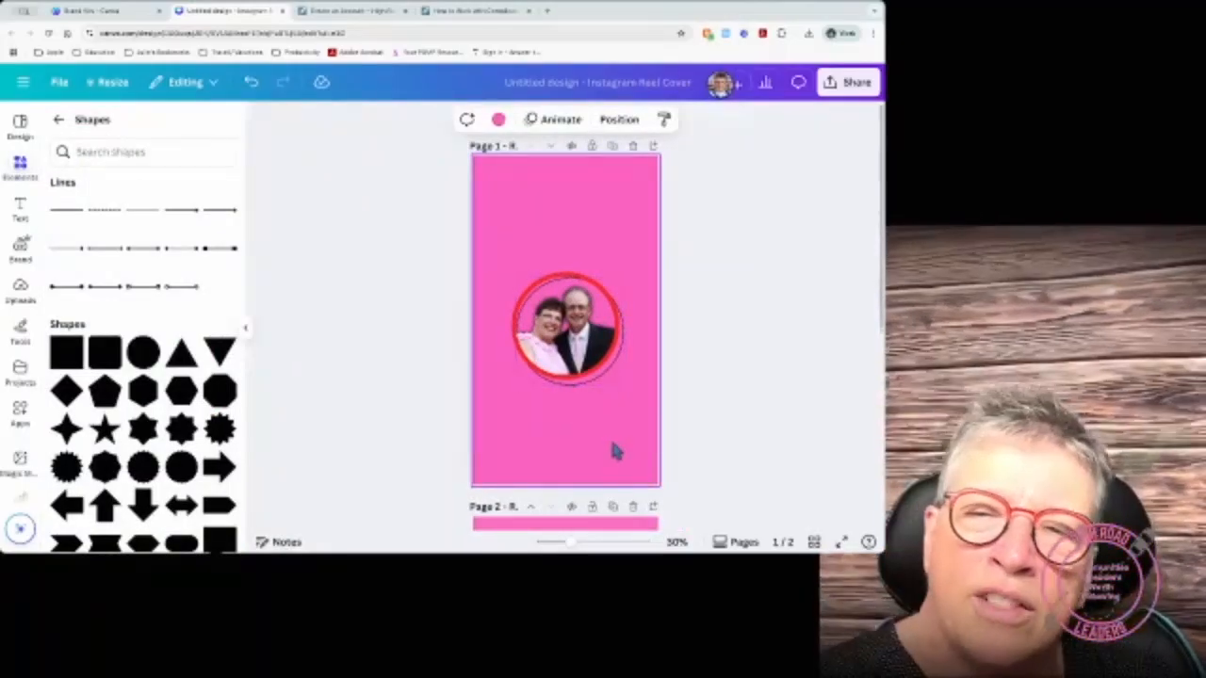
pyautogui.click(578, 385)
pyautogui.press('Delete')
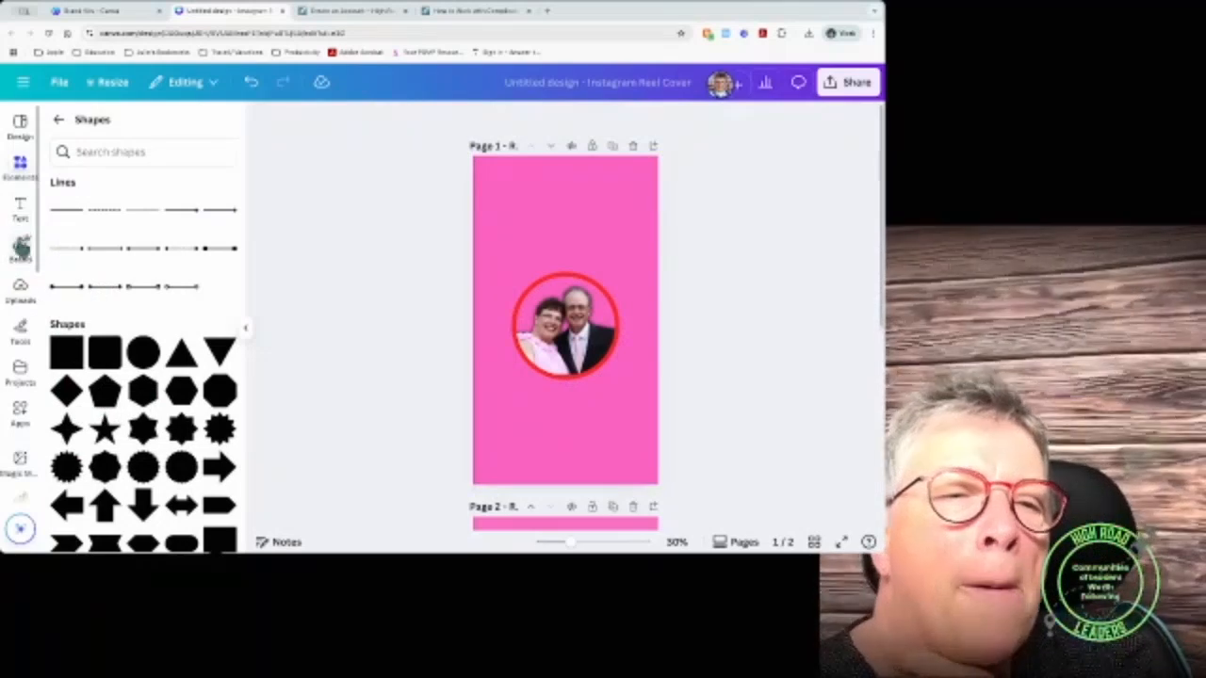
# Step: Search elements for 'frame' and expand the Graphics results with See all
pyautogui.click(58, 119)
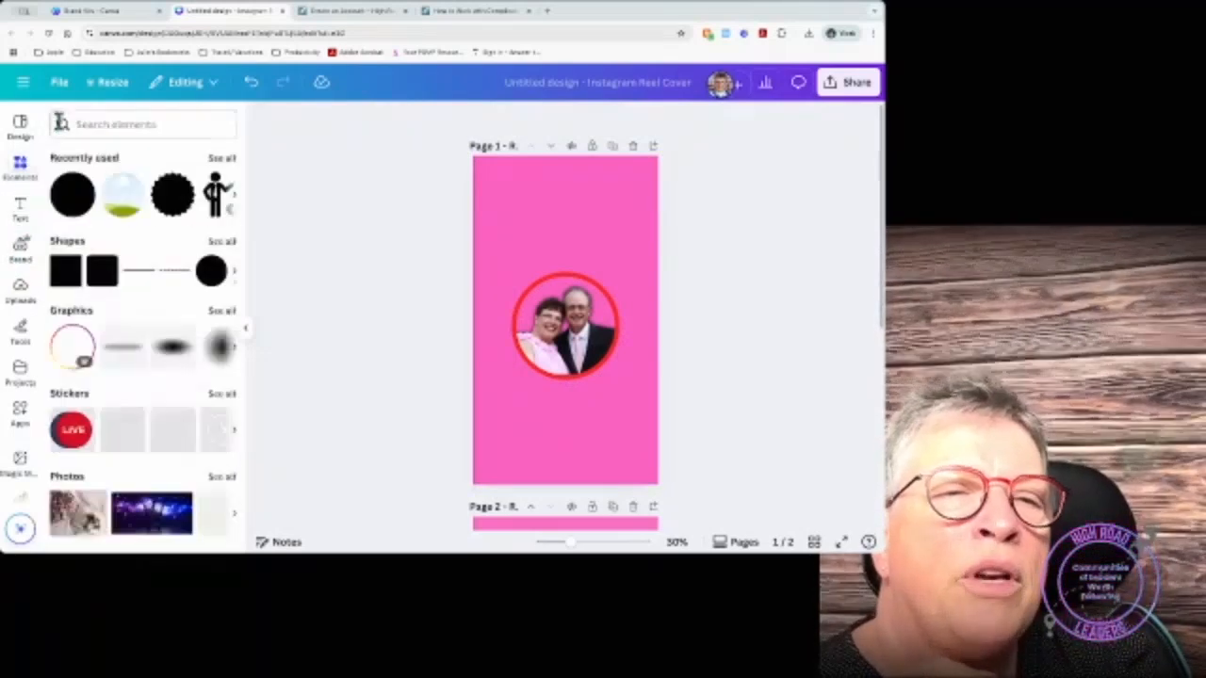
pyautogui.click(79, 120)
pyautogui.write('fram')
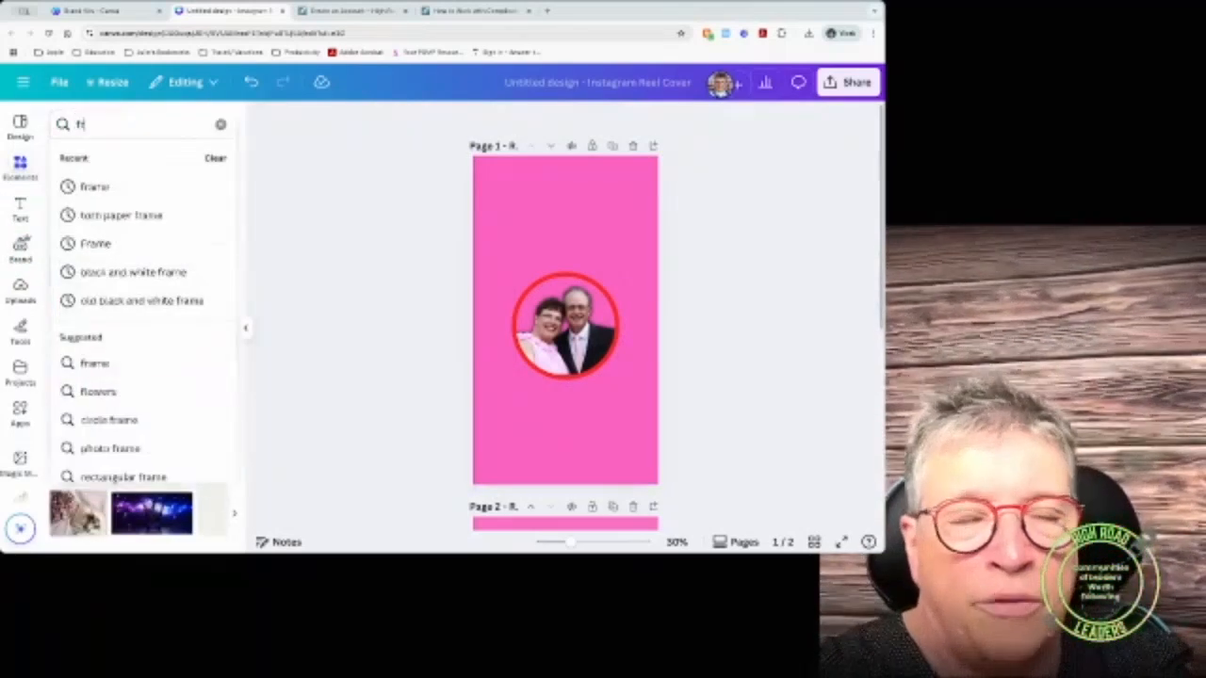
pyautogui.click(94, 191)
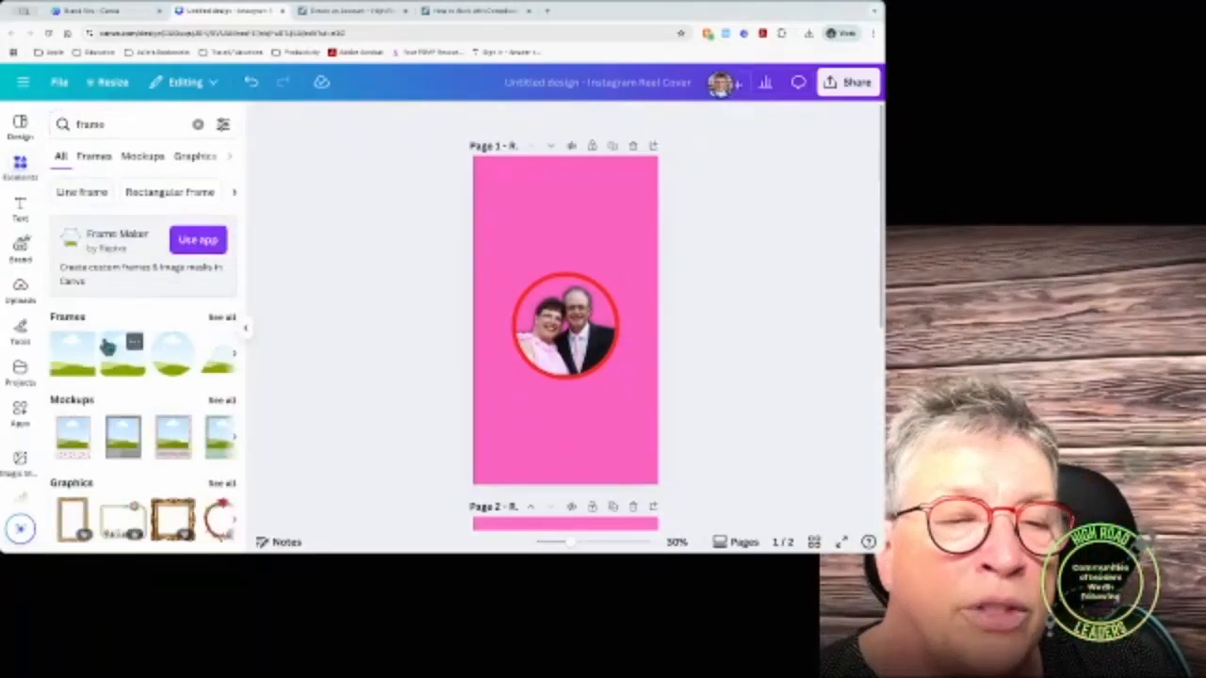
pyautogui.scroll(-4, 106, 346)
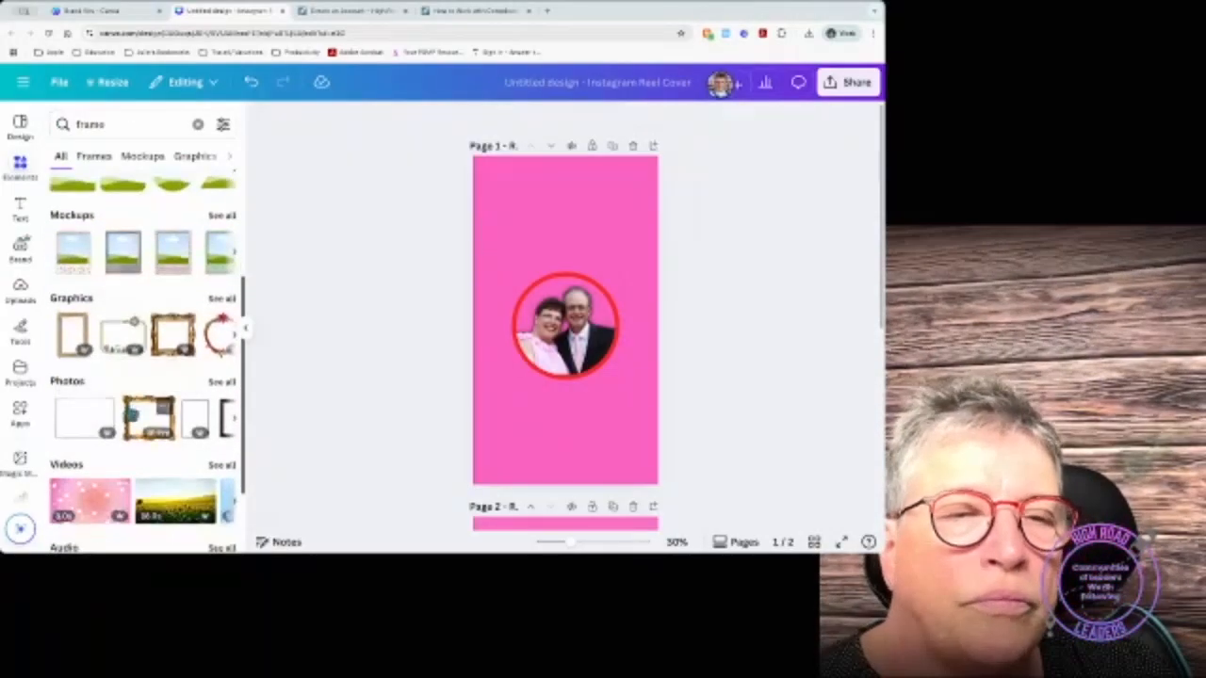
pyautogui.click(222, 298)
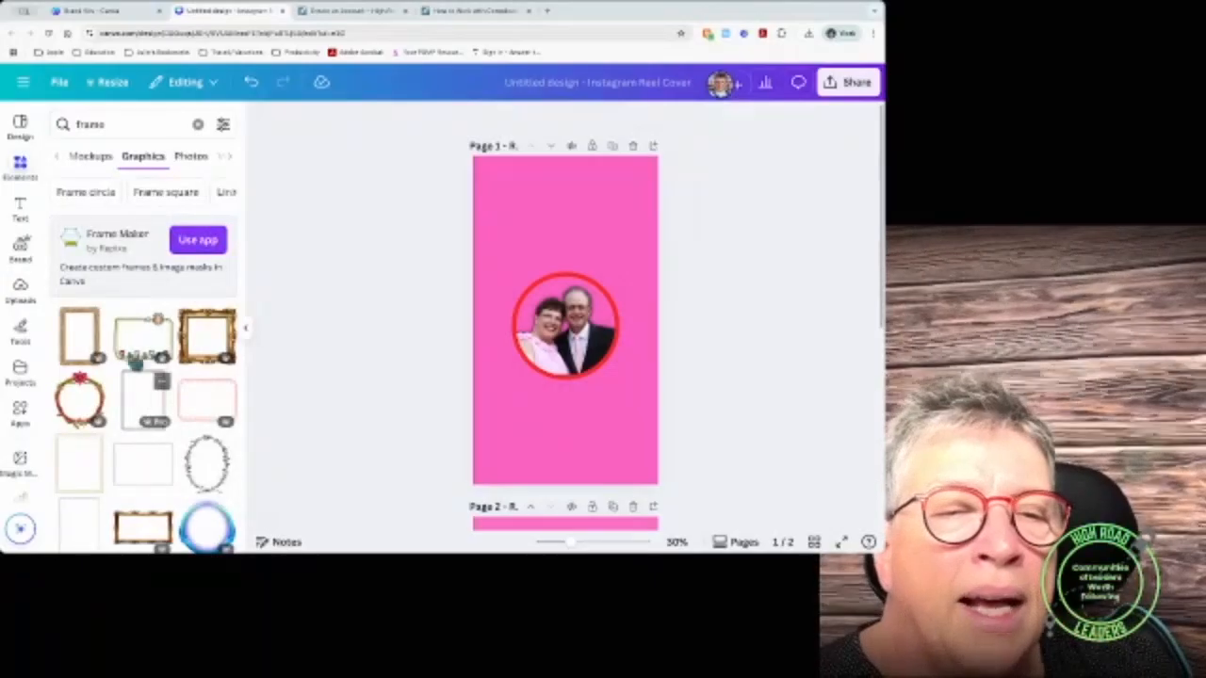
# Step: Add a sun-and-flowers frame and a thin rectangular frame graphic to the page
pyautogui.click(137, 347)
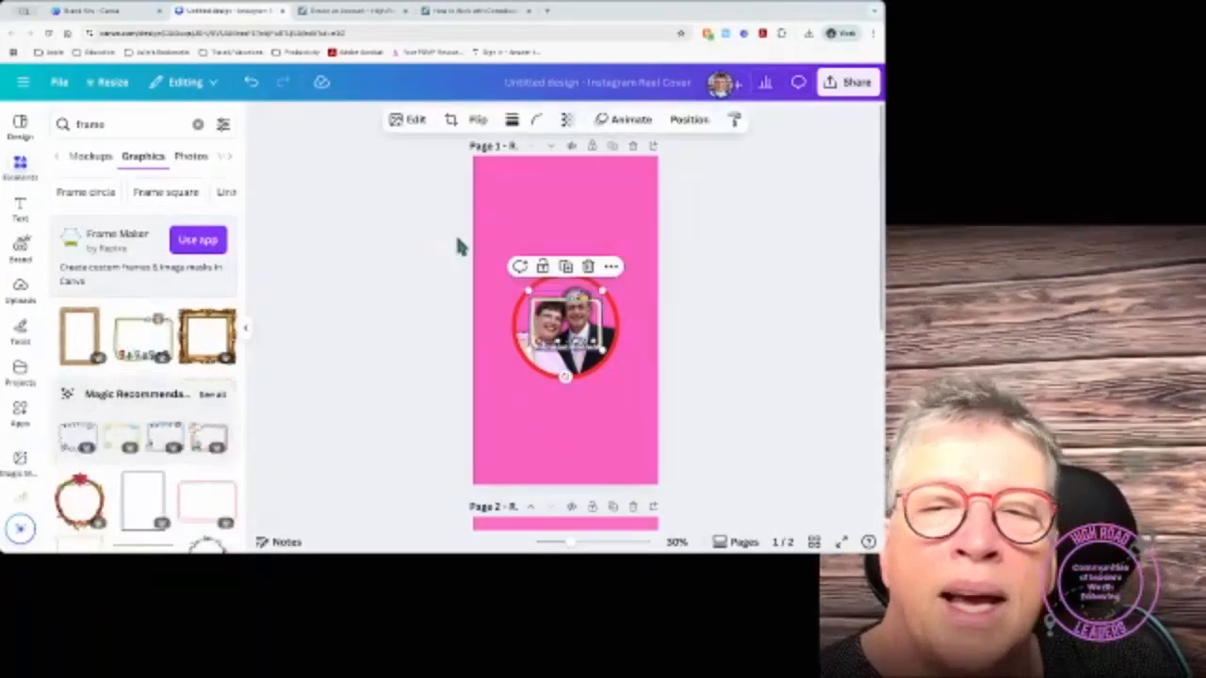
pyautogui.moveTo(556, 335); pyautogui.dragTo(626, 272)
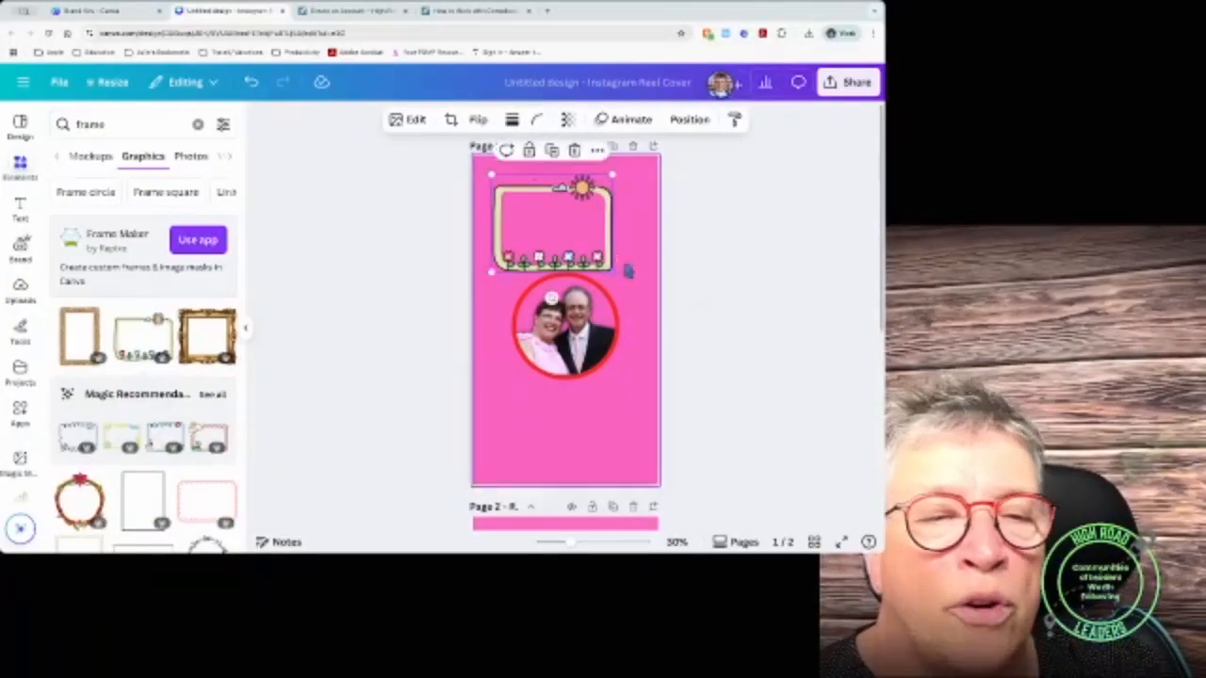
pyautogui.scroll(-2, 231, 443)
pyautogui.scroll(-2, 135, 481)
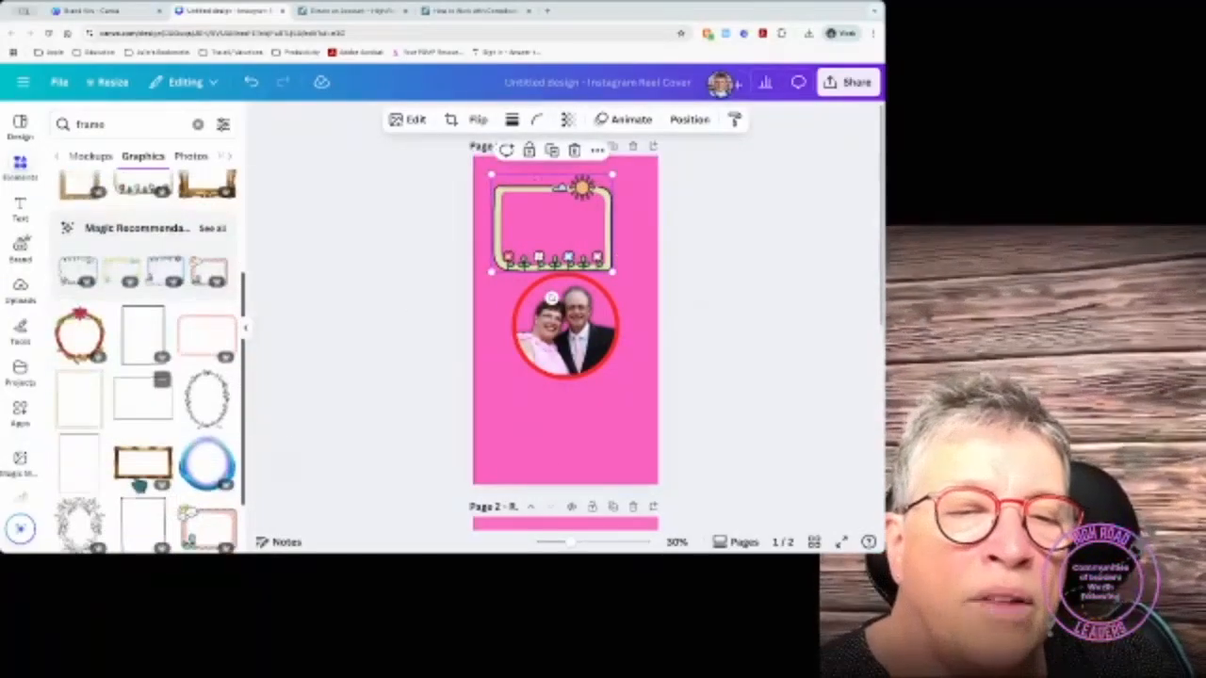
pyautogui.scroll(-2, 112, 474)
pyautogui.click(138, 438)
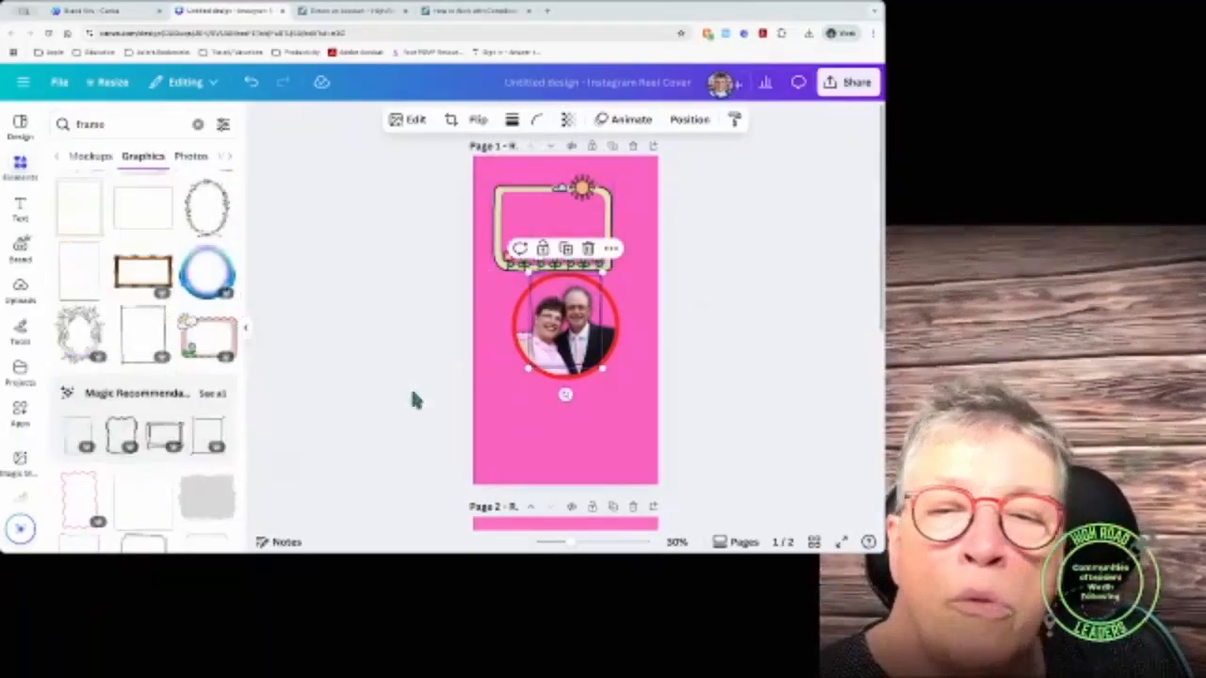
pyautogui.moveTo(556, 346); pyautogui.dragTo(518, 369)
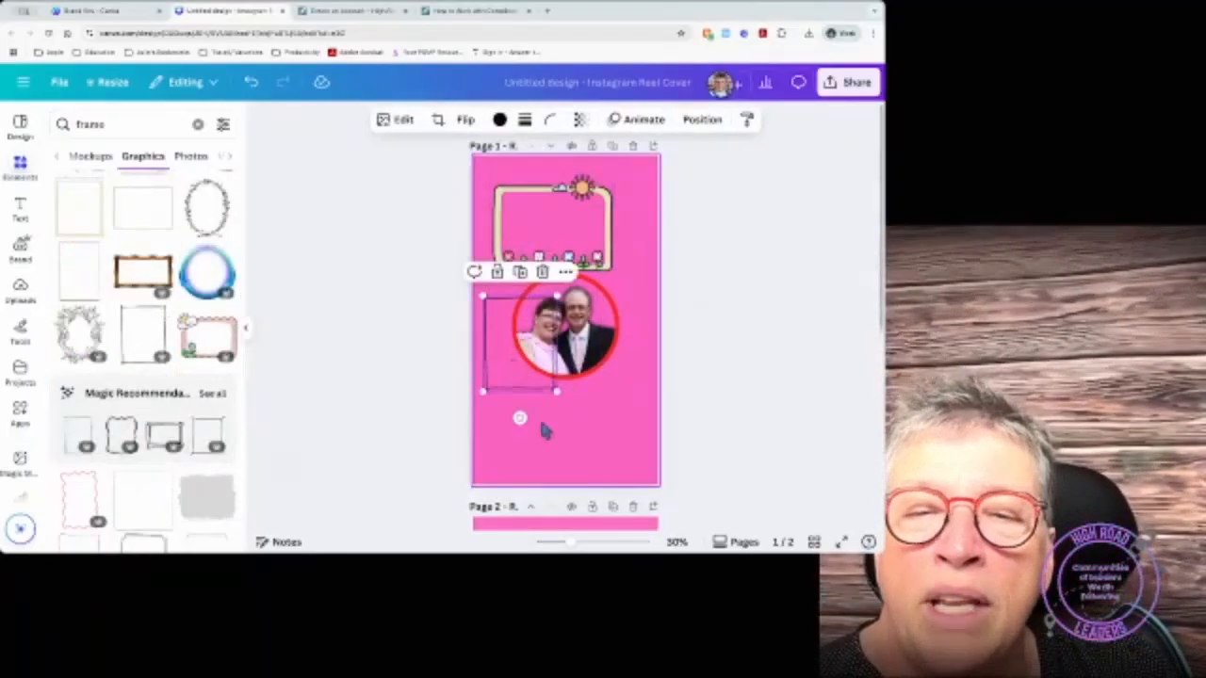
pyautogui.scroll(-5, 160, 405)
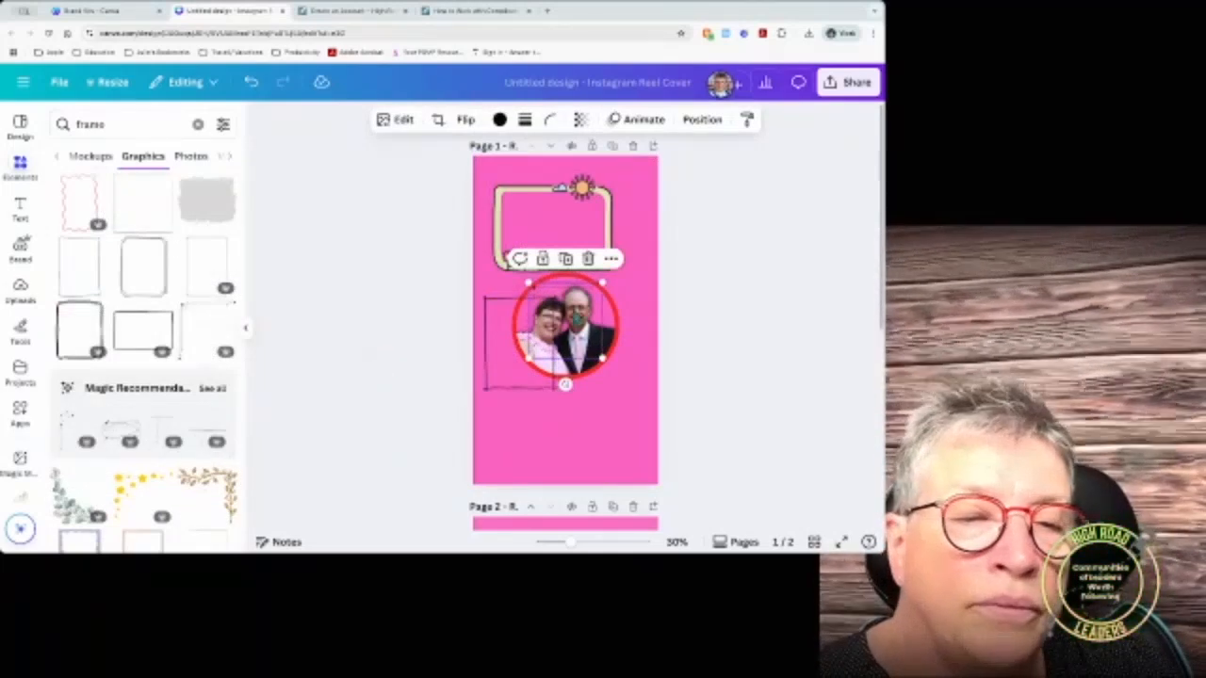
# Step: Delete the sun frame and extra thin frame, moving the small frame to top-left
pyautogui.click(545, 235)
pyautogui.click(597, 224)
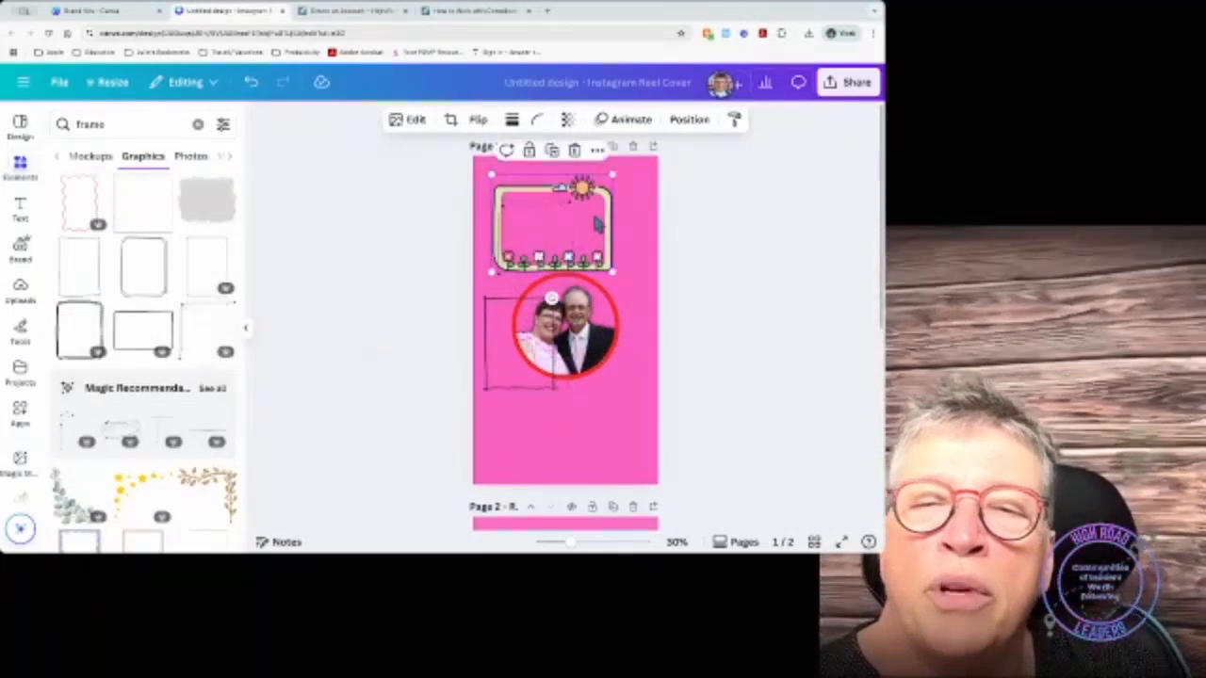
pyautogui.press('Delete')
pyautogui.moveTo(510, 218); pyautogui.dragTo(501, 186)
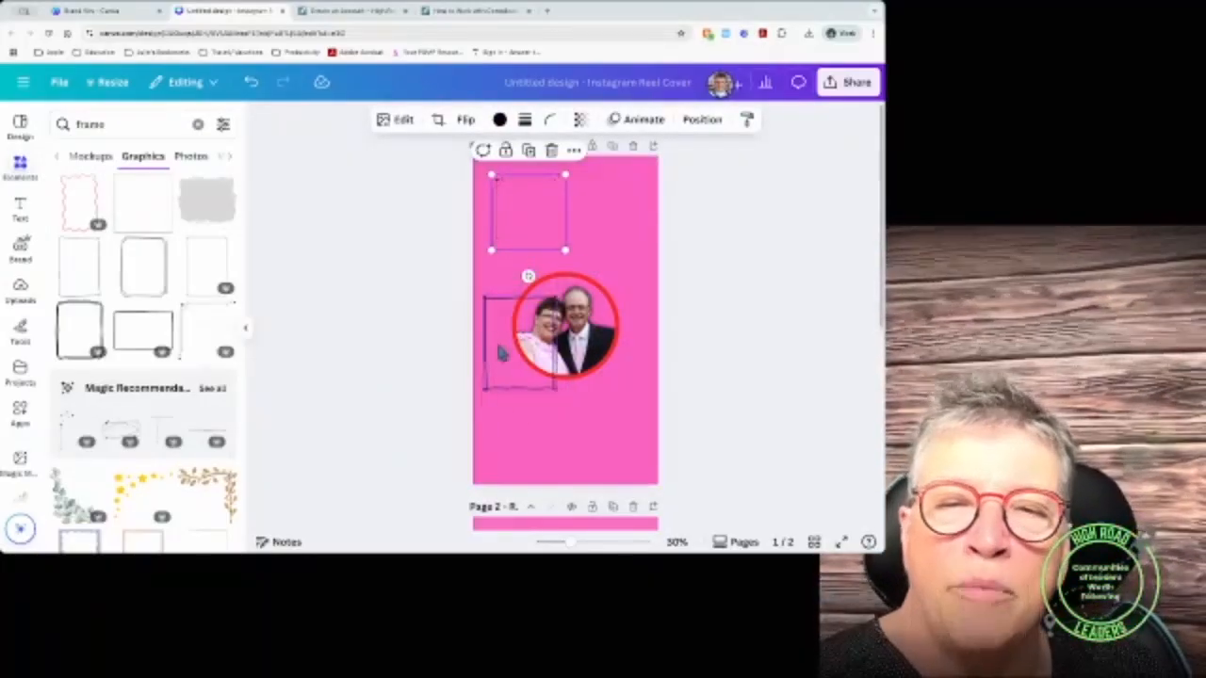
pyautogui.click(502, 352)
pyautogui.press('Delete')
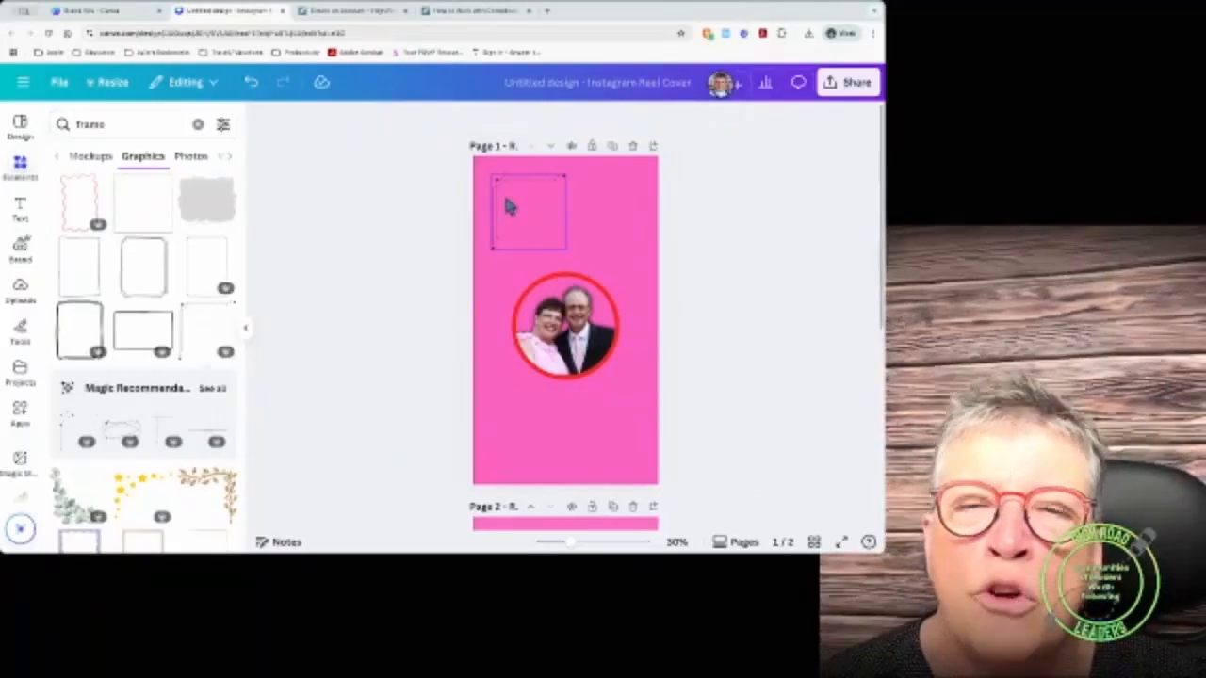
# Step: Duplicate and flip the small top-left corner frame, moving the copy to the bottom-right
pyautogui.click(508, 207)
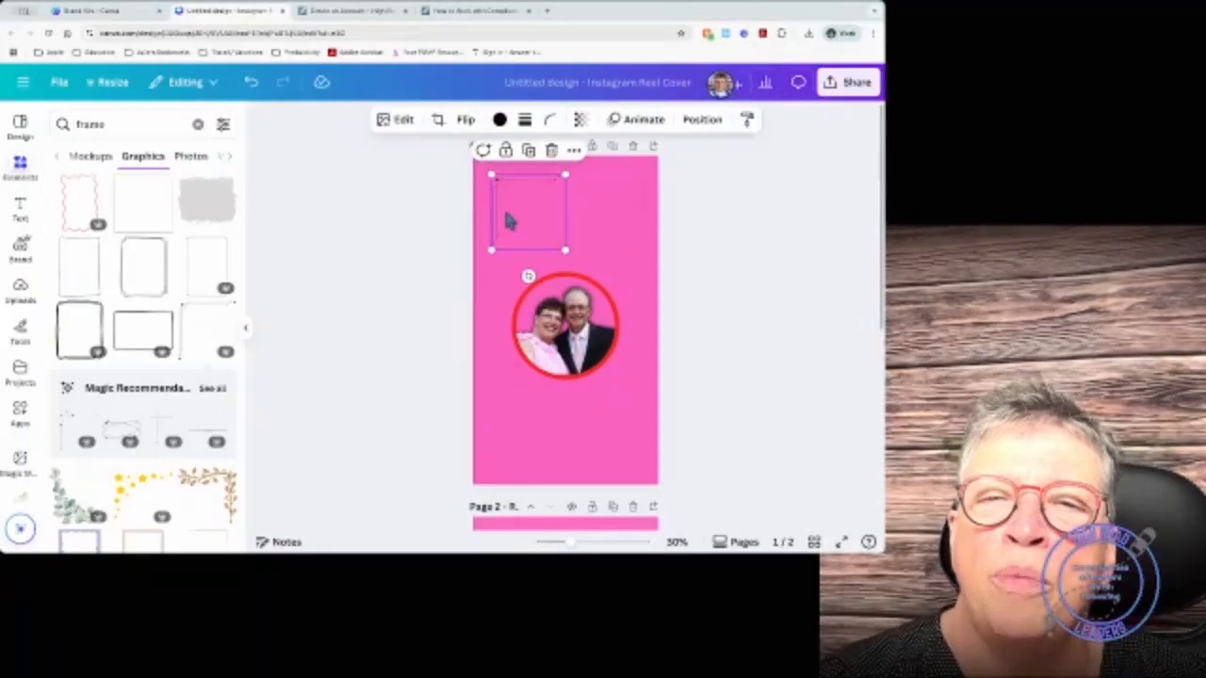
pyautogui.click(529, 154)
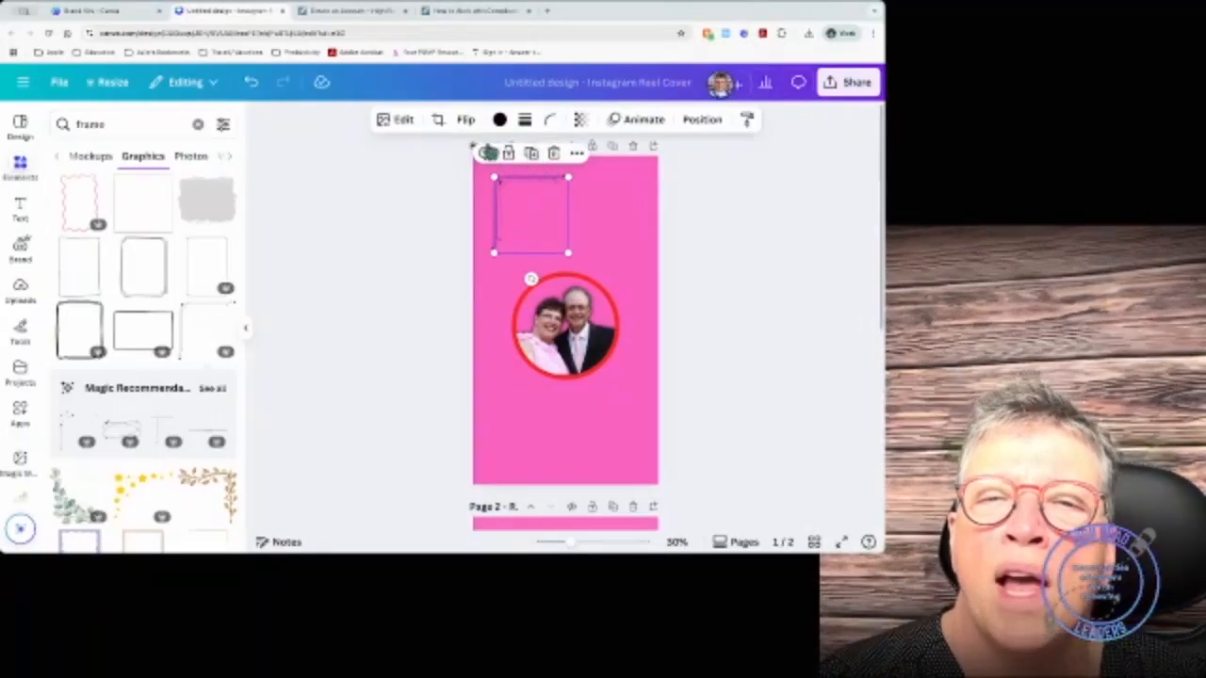
pyautogui.click(467, 122)
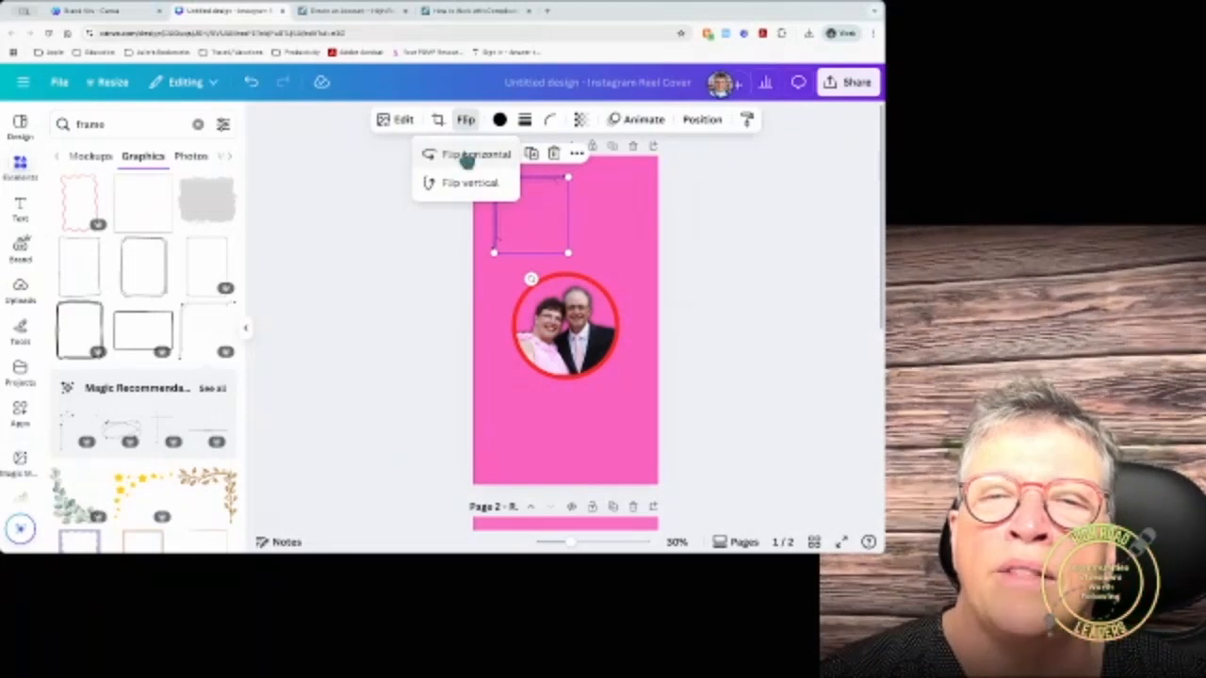
pyautogui.moveTo(554, 224); pyautogui.dragTo(622, 431)
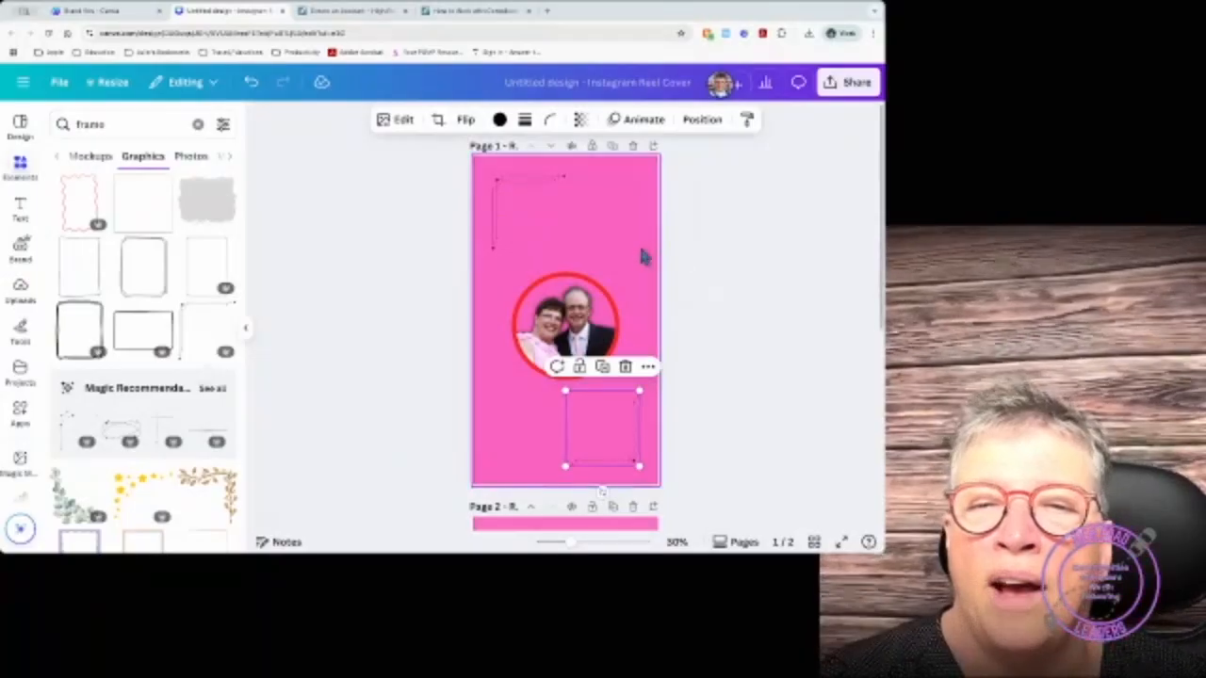
# Step: Delete the circular photo and its empty circle frame from the page
pyautogui.click(565, 325)
pyautogui.press('Delete')
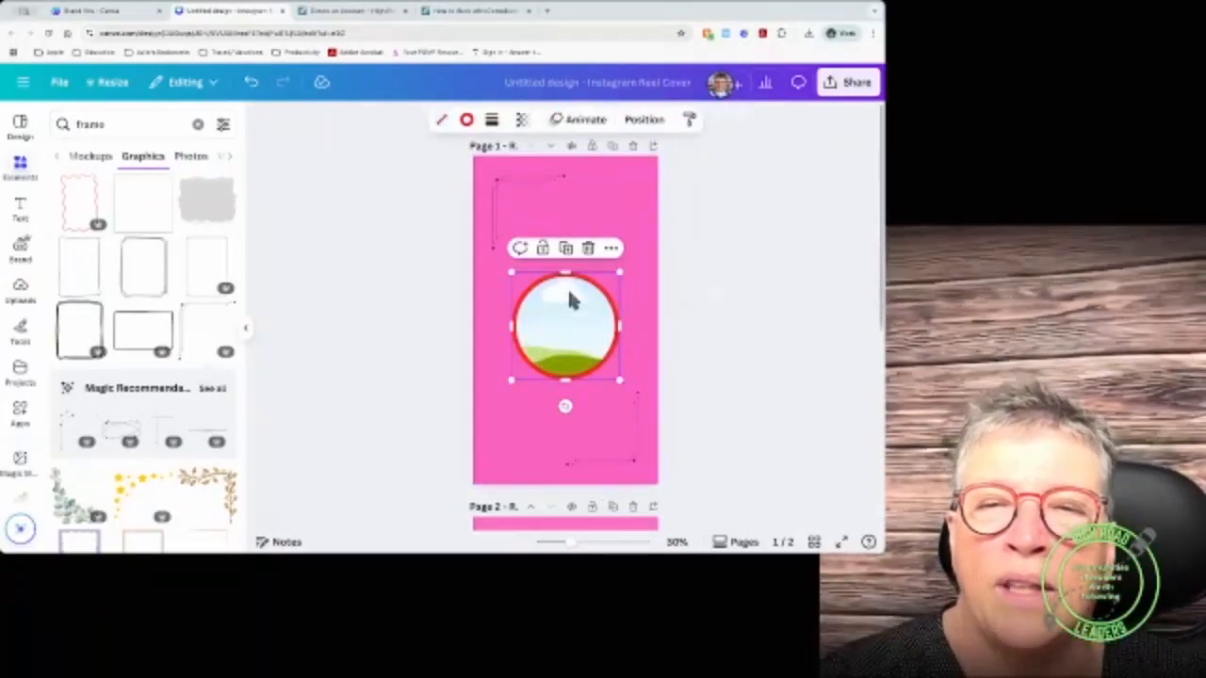
pyautogui.click(591, 248)
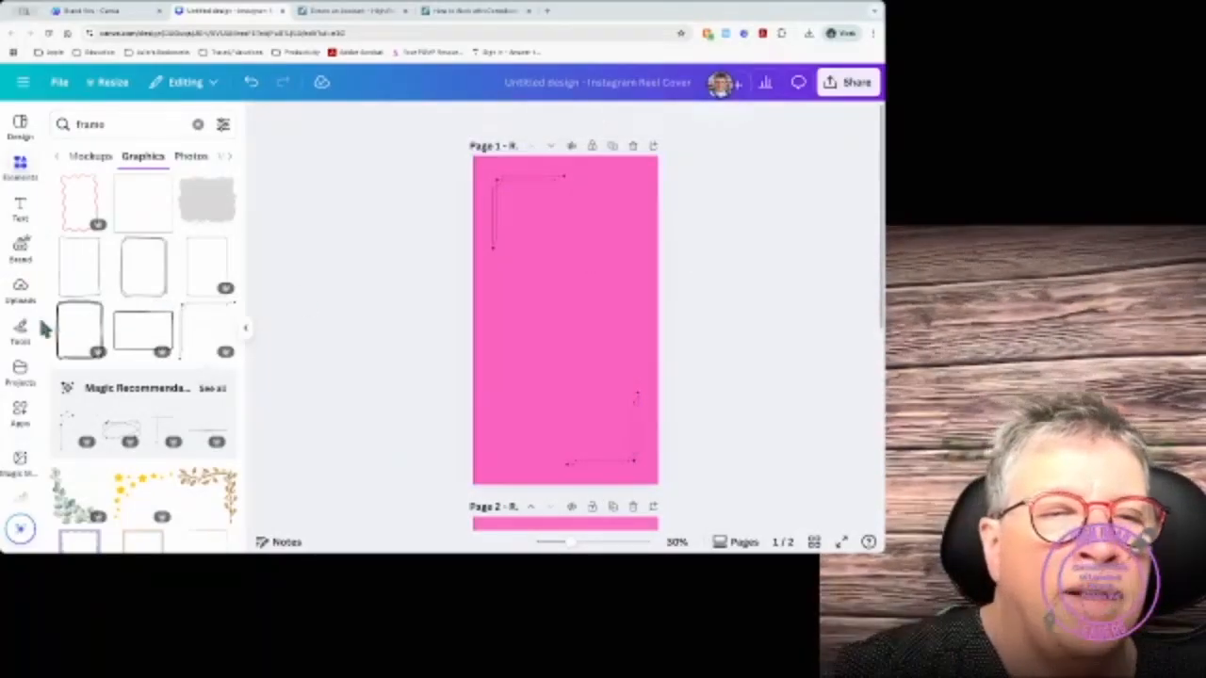
# Step: Search the uploads for 'face' and add the Face It! Leadership logo to page 1
pyautogui.moveTo(105, 125); pyautogui.dragTo(77, 125)
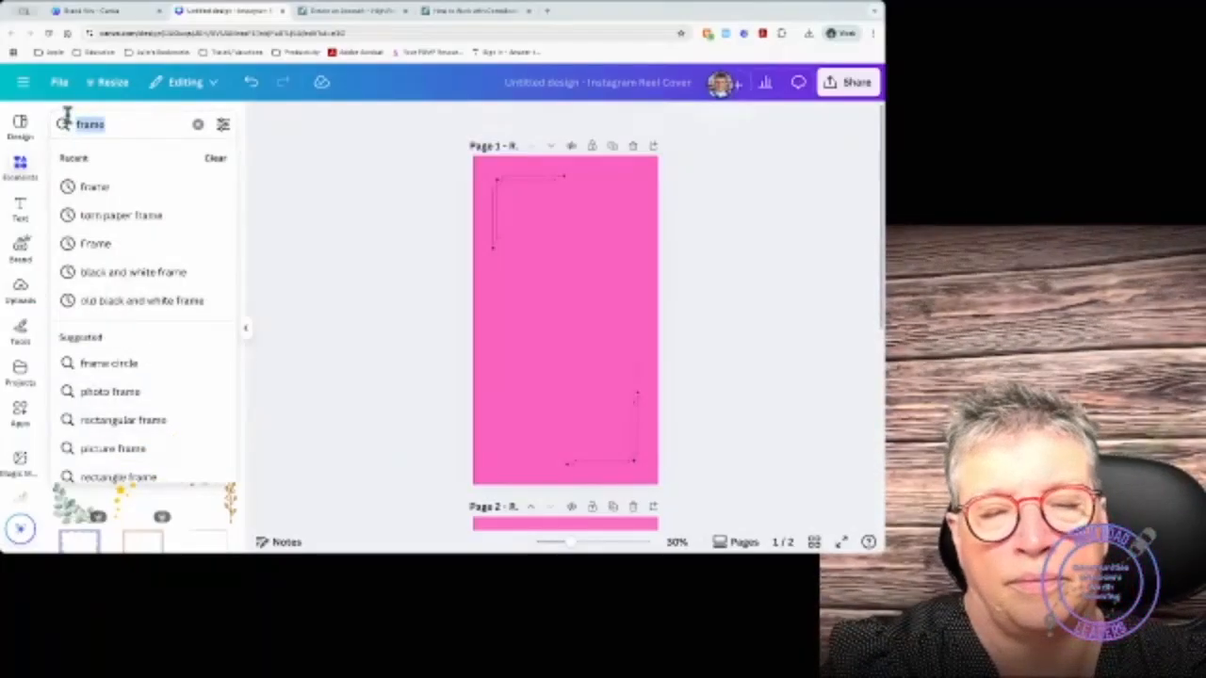
pyautogui.write('up')
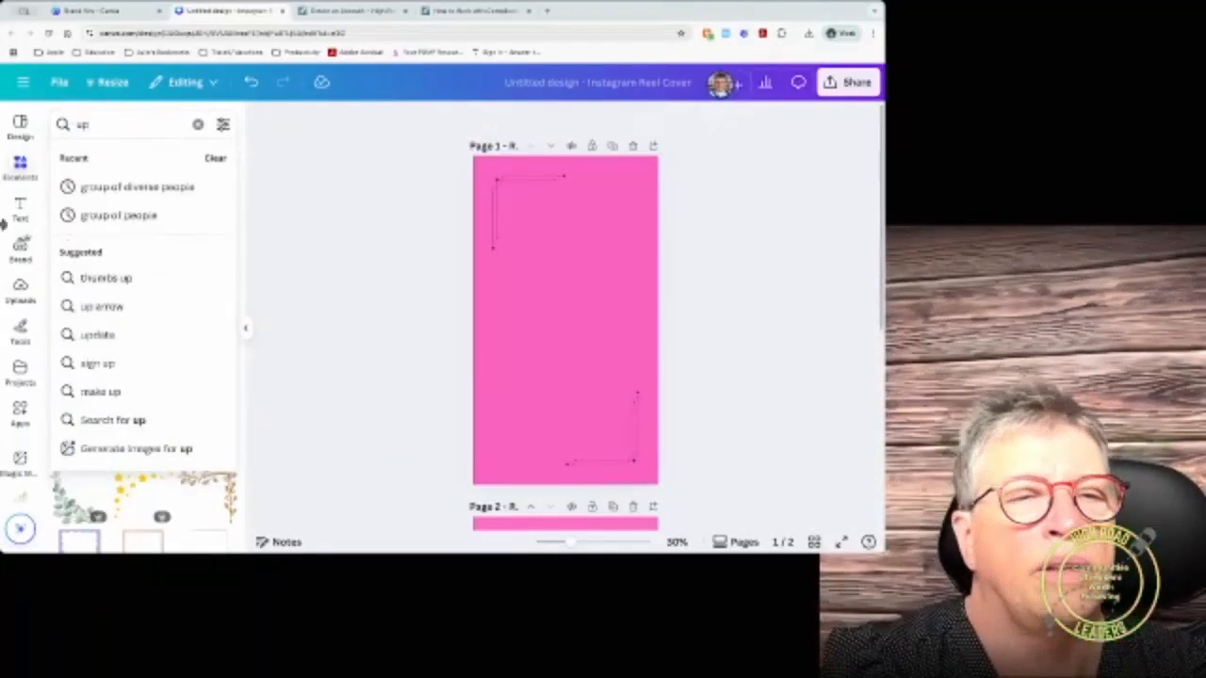
pyautogui.click(20, 287)
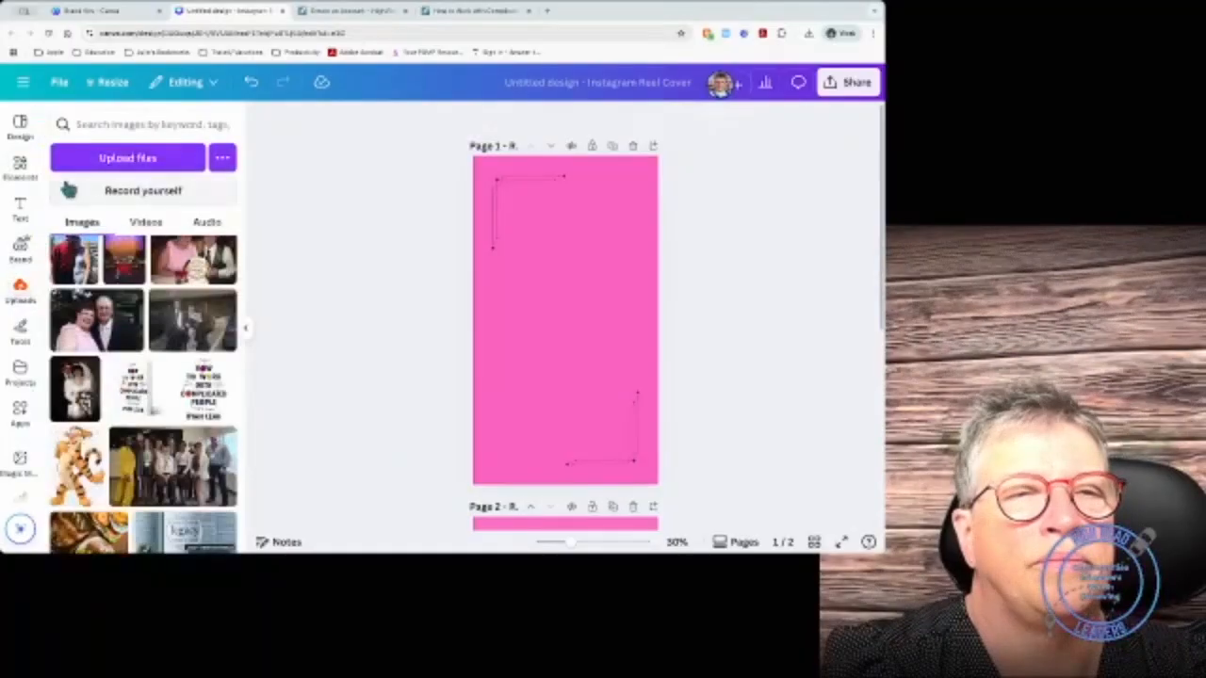
pyautogui.click(82, 122)
pyautogui.write('speak')
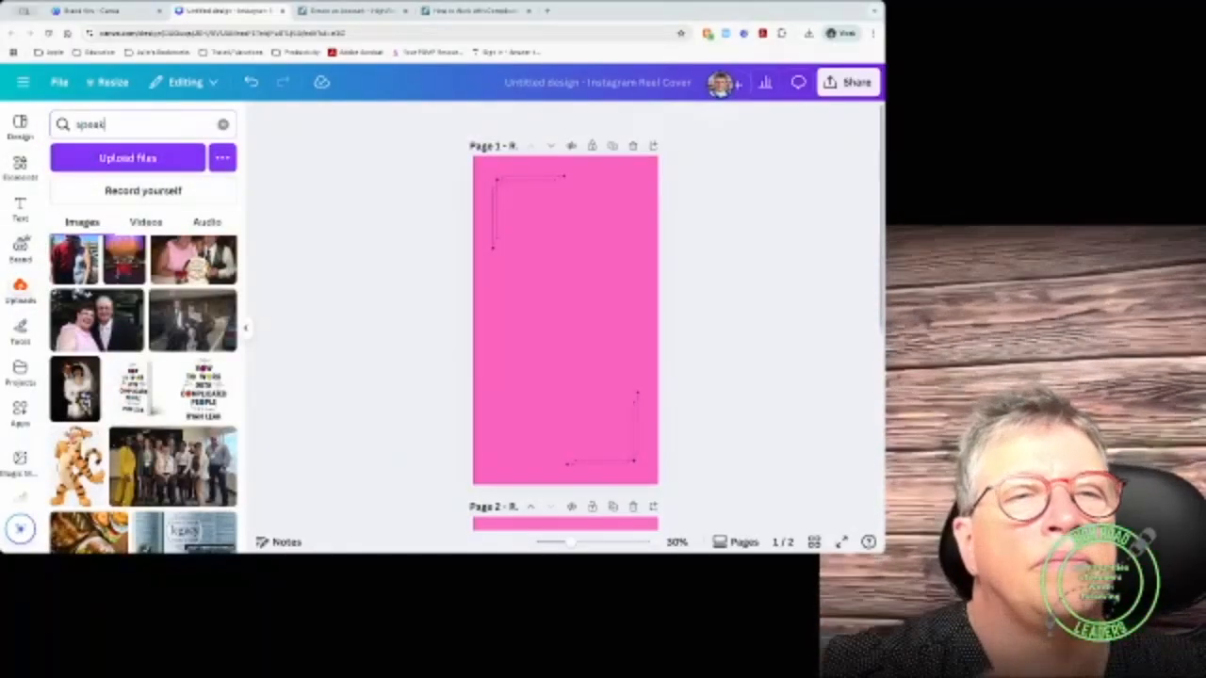
pyautogui.press('Return')
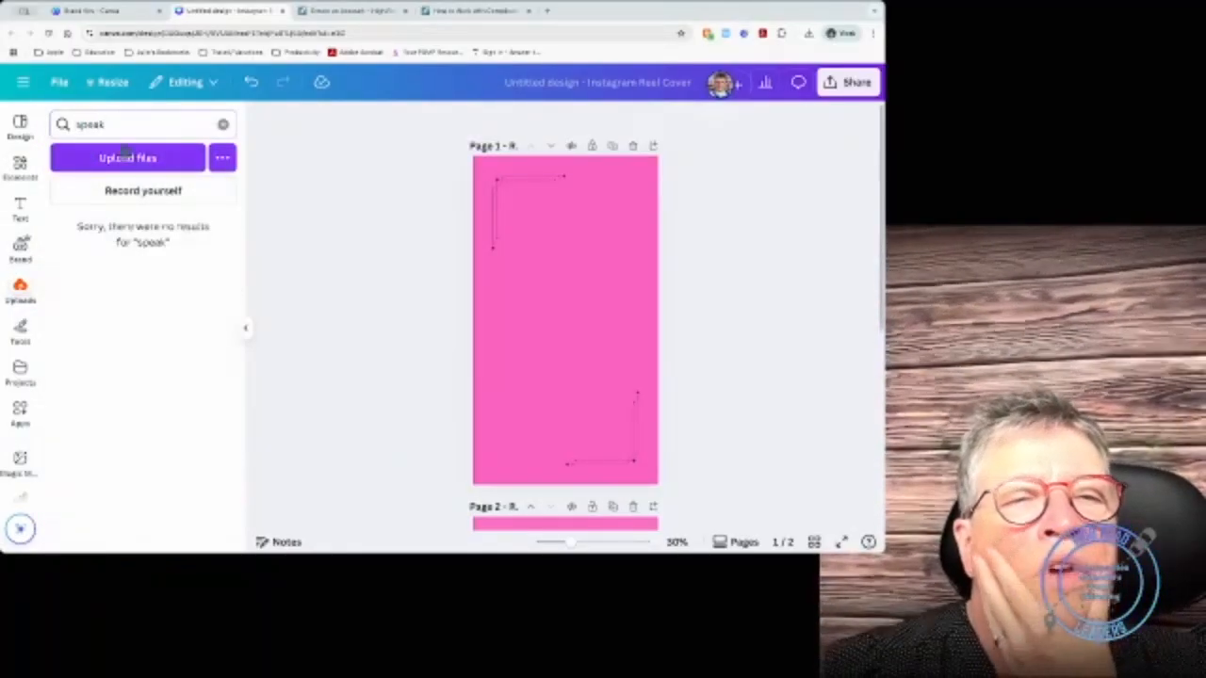
pyautogui.moveTo(120, 125); pyautogui.dragTo(32, 130)
pyautogui.press('BackSpace')
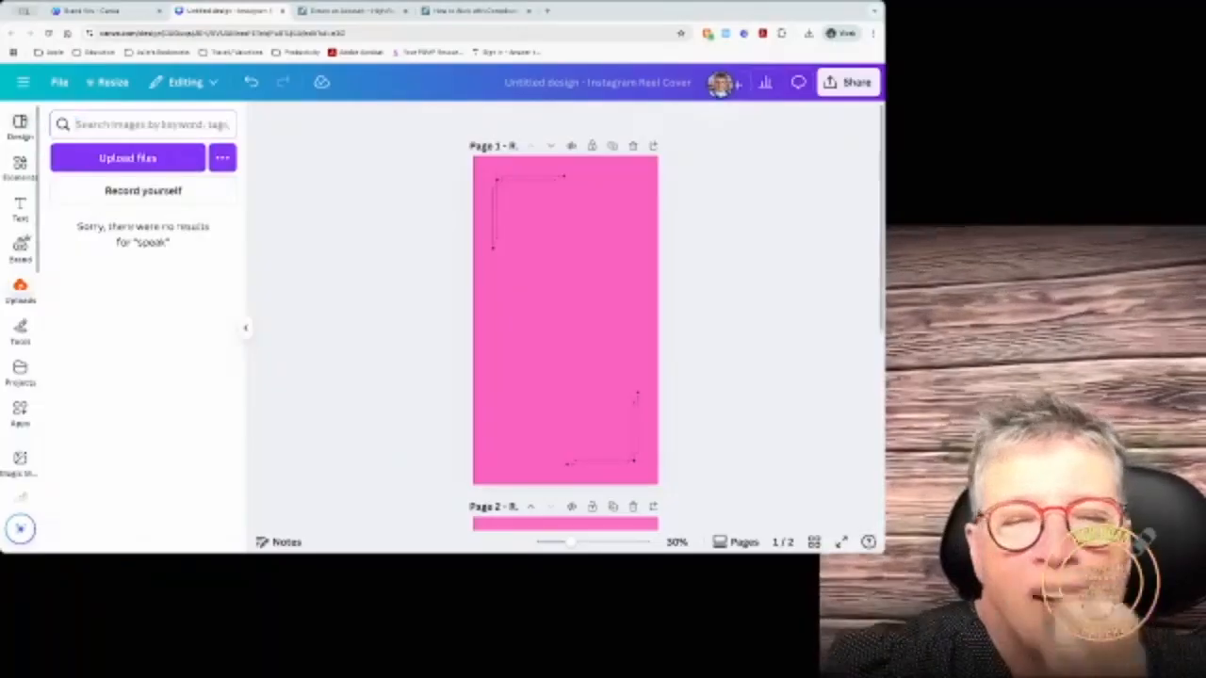
pyautogui.write('face')
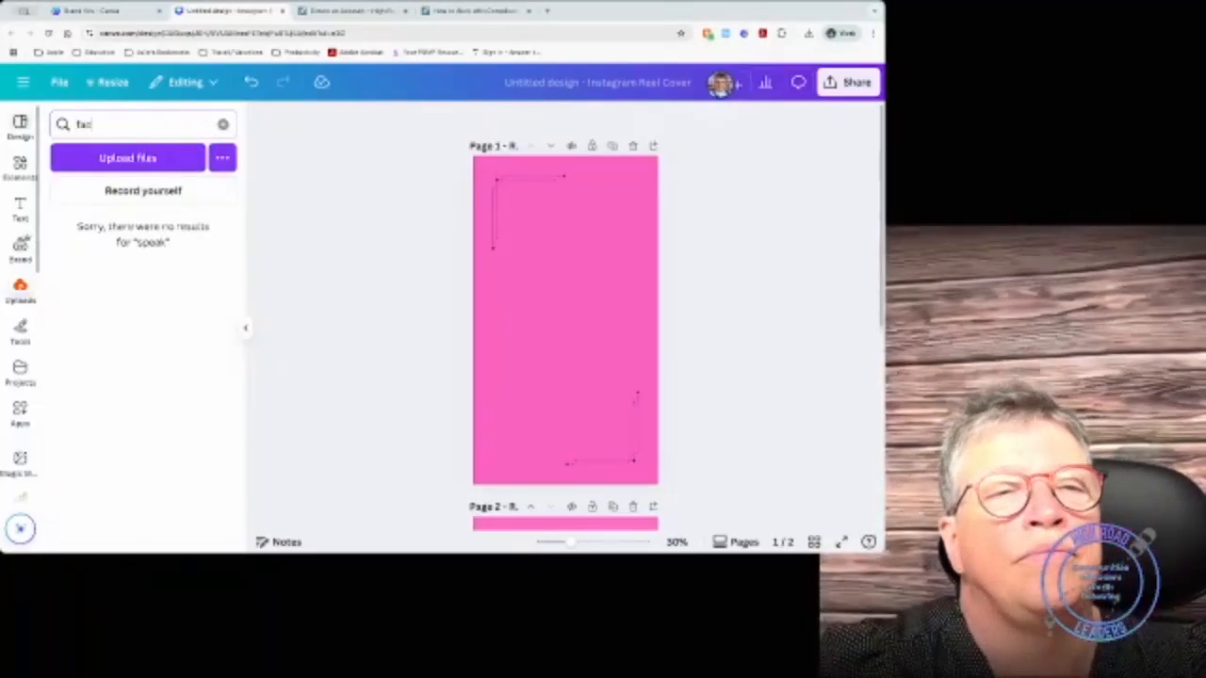
pyautogui.press('Return')
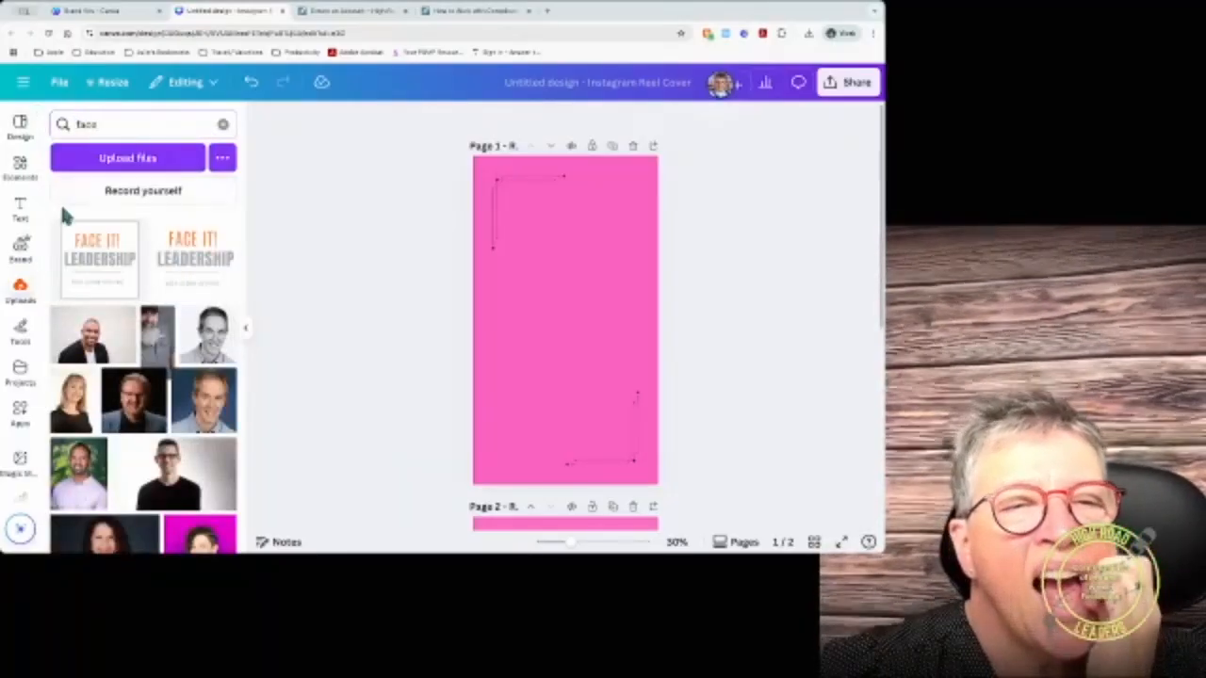
pyautogui.click(172, 261)
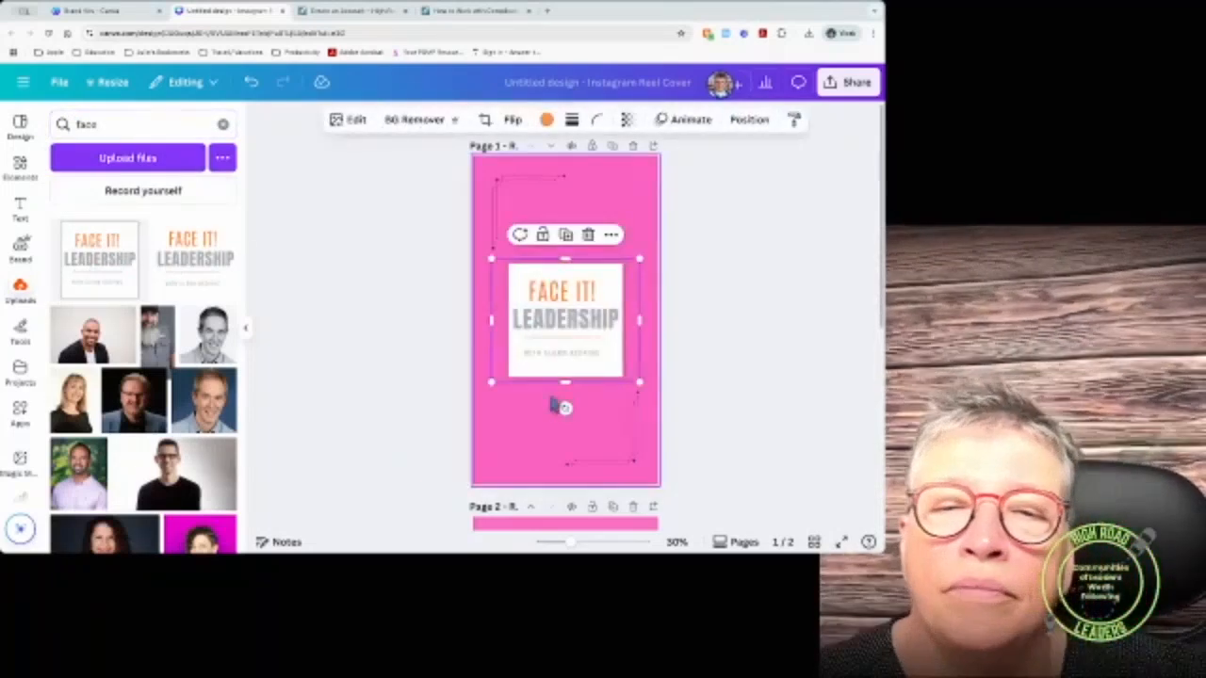
# Step: Change page 1's background from pink to orange and nudge the Face It! Leadership logo up
pyautogui.click(542, 417)
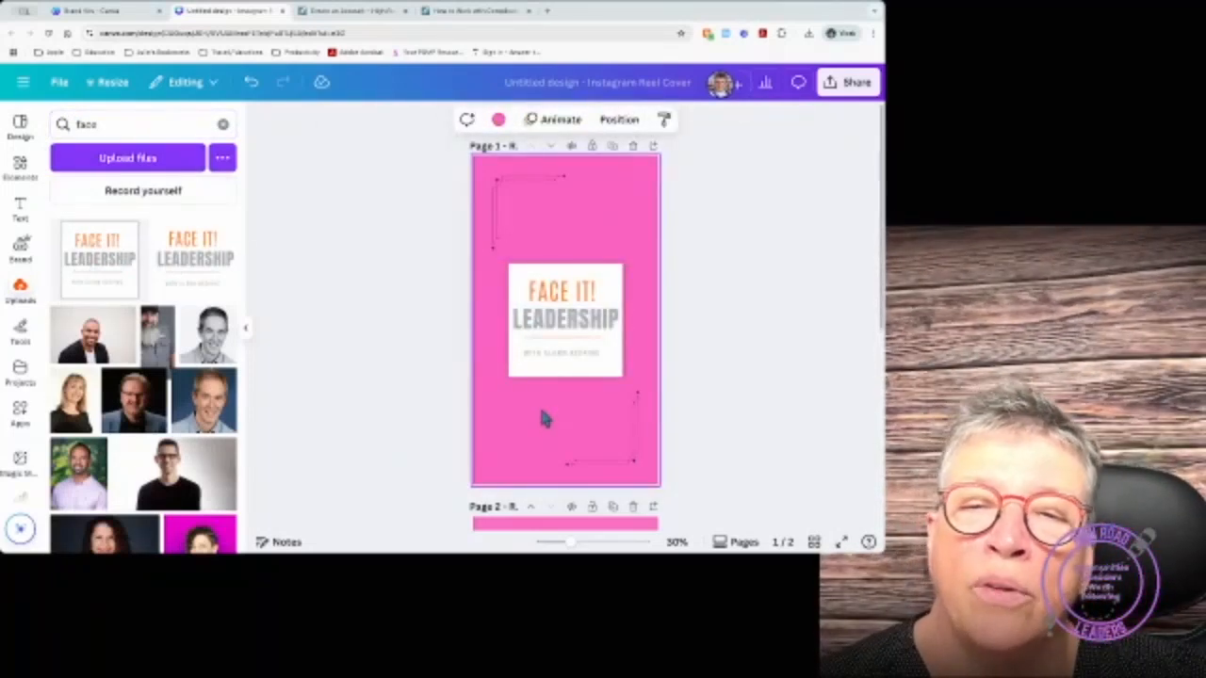
pyautogui.click(571, 345)
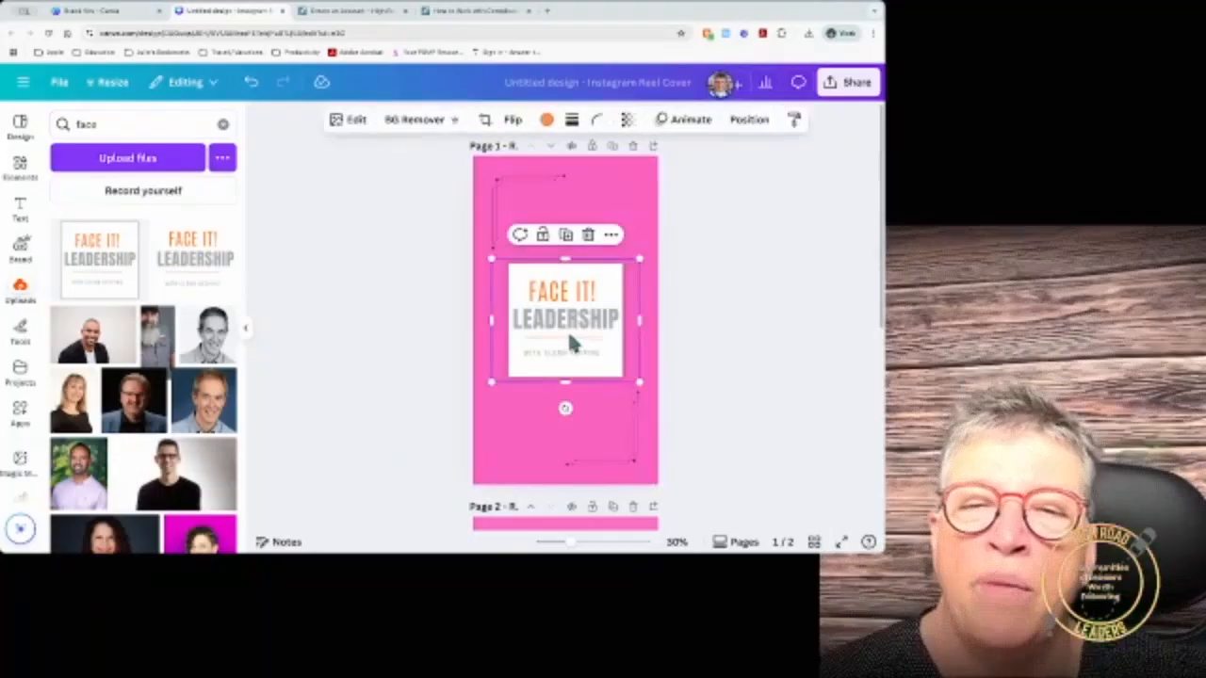
pyautogui.click(624, 175)
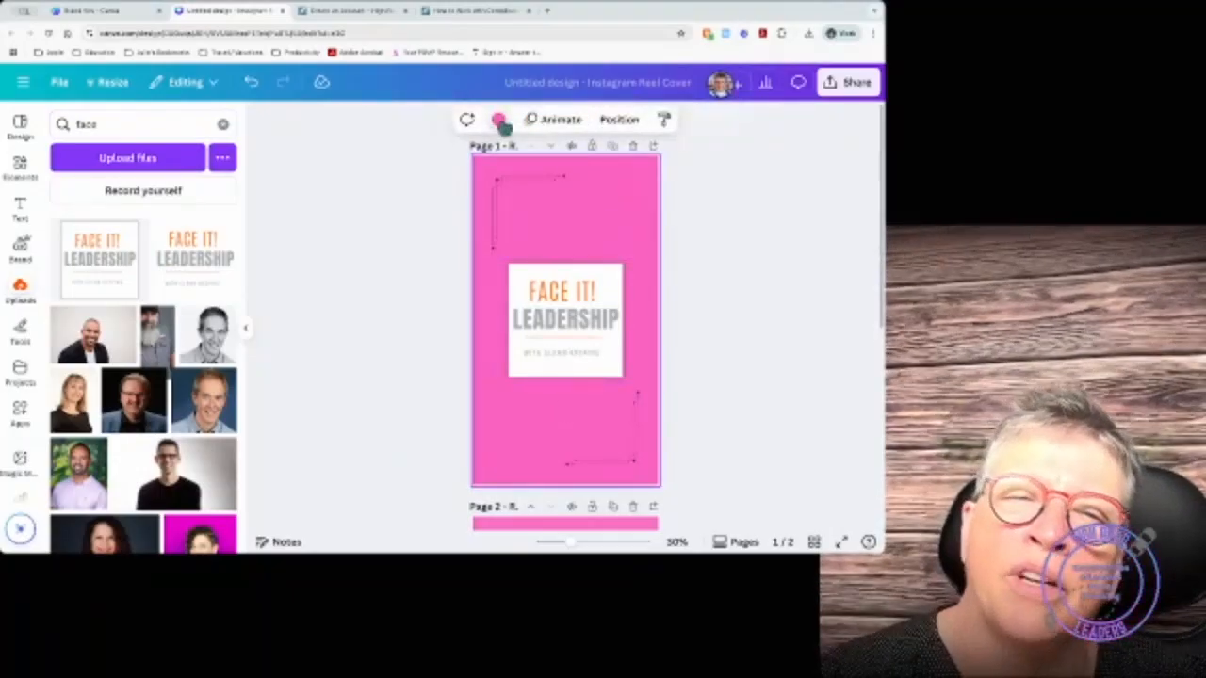
pyautogui.click(497, 121)
pyautogui.click(168, 379)
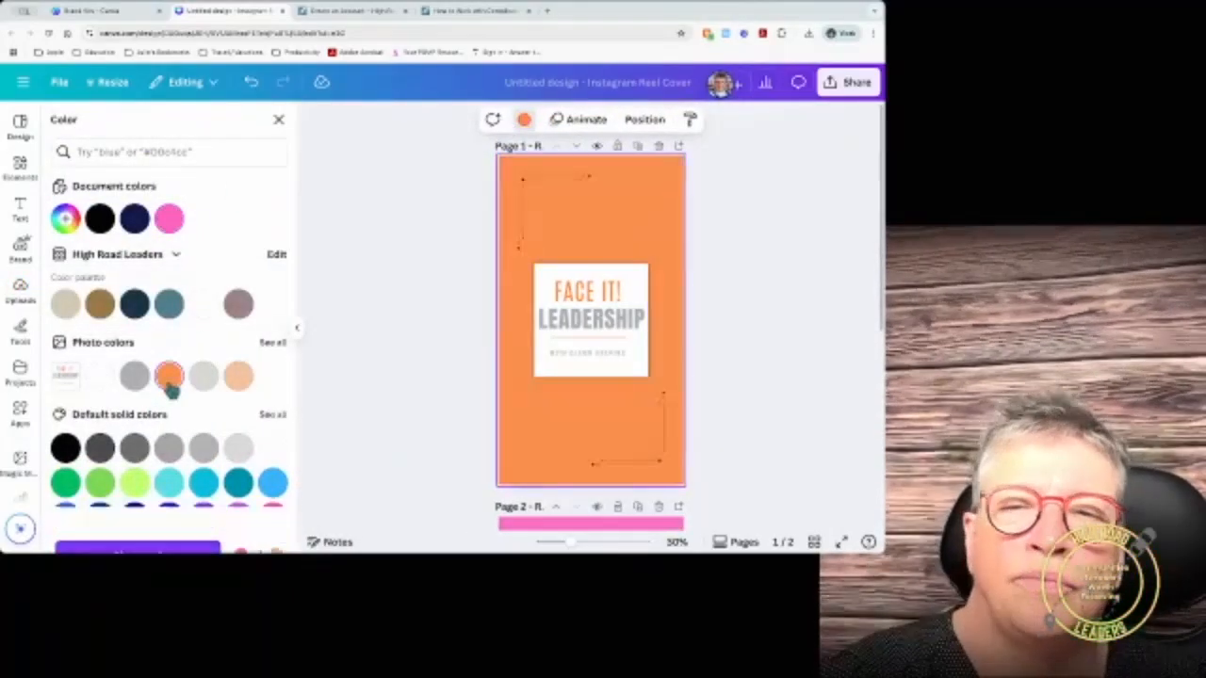
pyautogui.click(851, 316)
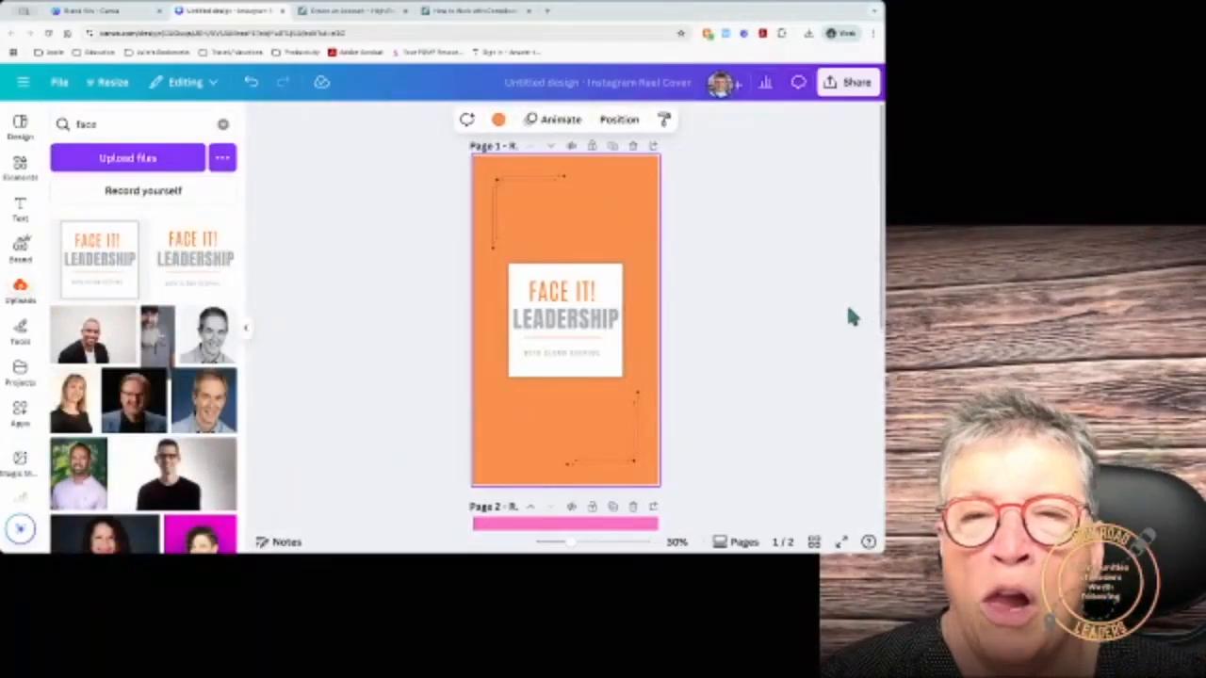
pyautogui.moveTo(609, 318); pyautogui.dragTo(563, 319)
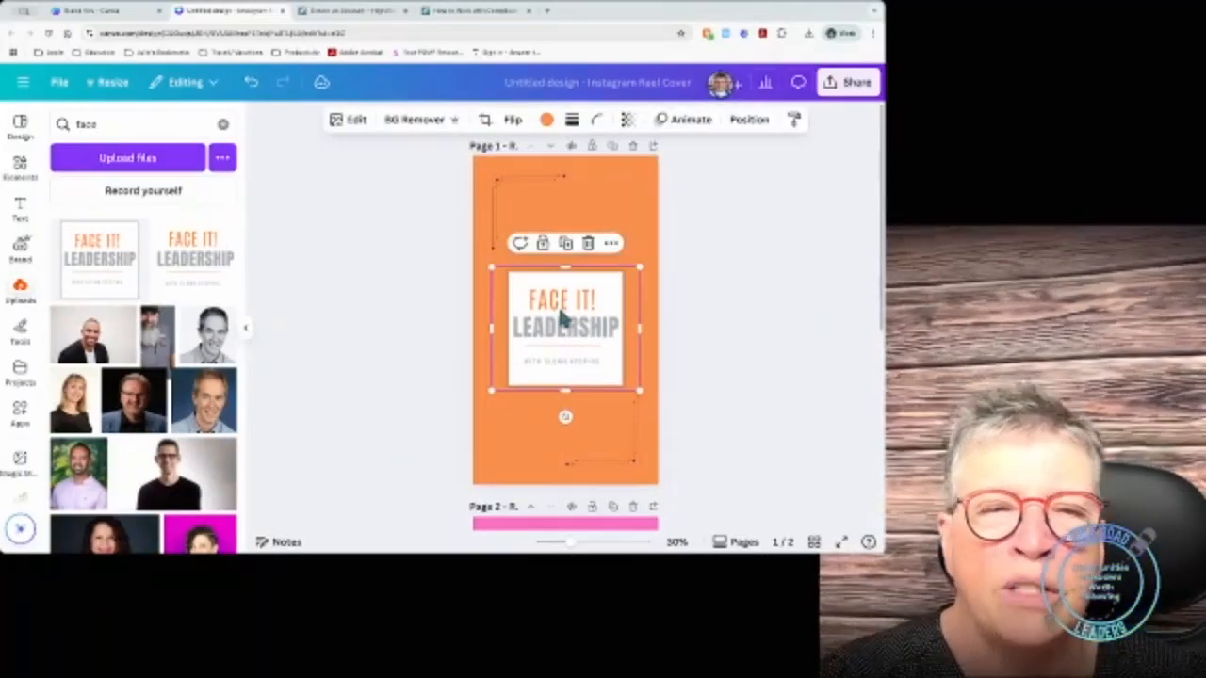
# Step: Align the Face It! Leadership logo to the page's middle, at X 108, Y 599.3
pyautogui.click(751, 120)
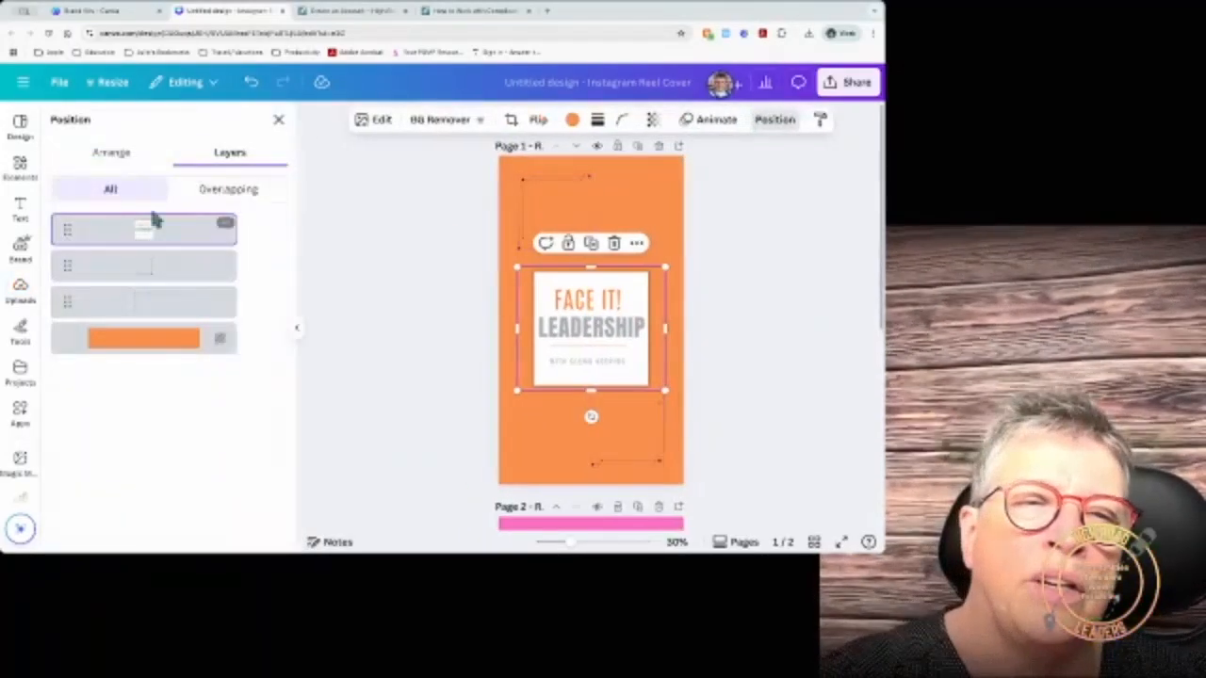
pyautogui.click(113, 154)
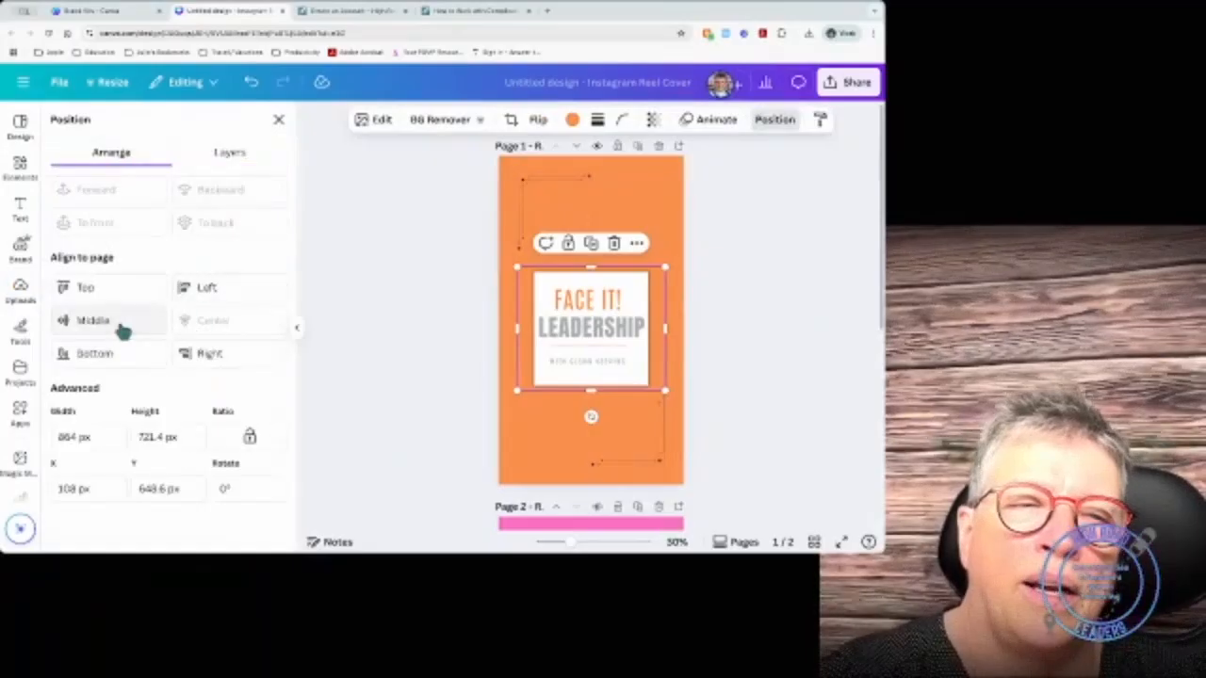
pyautogui.click(121, 326)
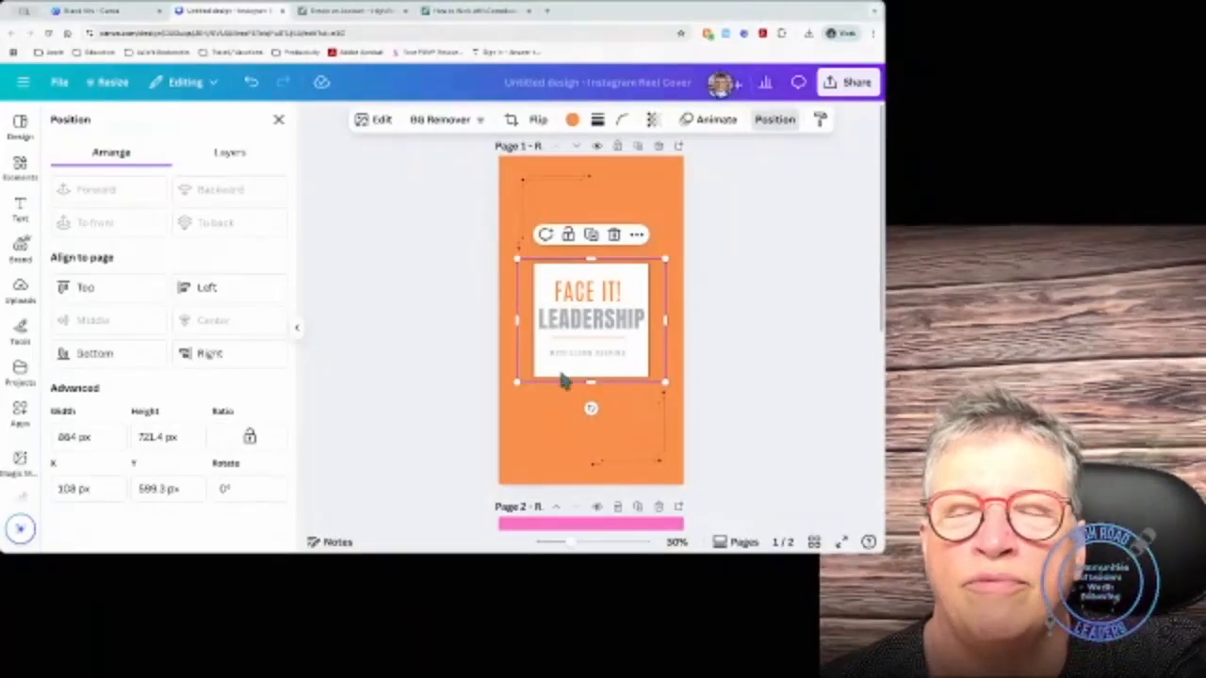
pyautogui.scroll(-5, 558, 424)
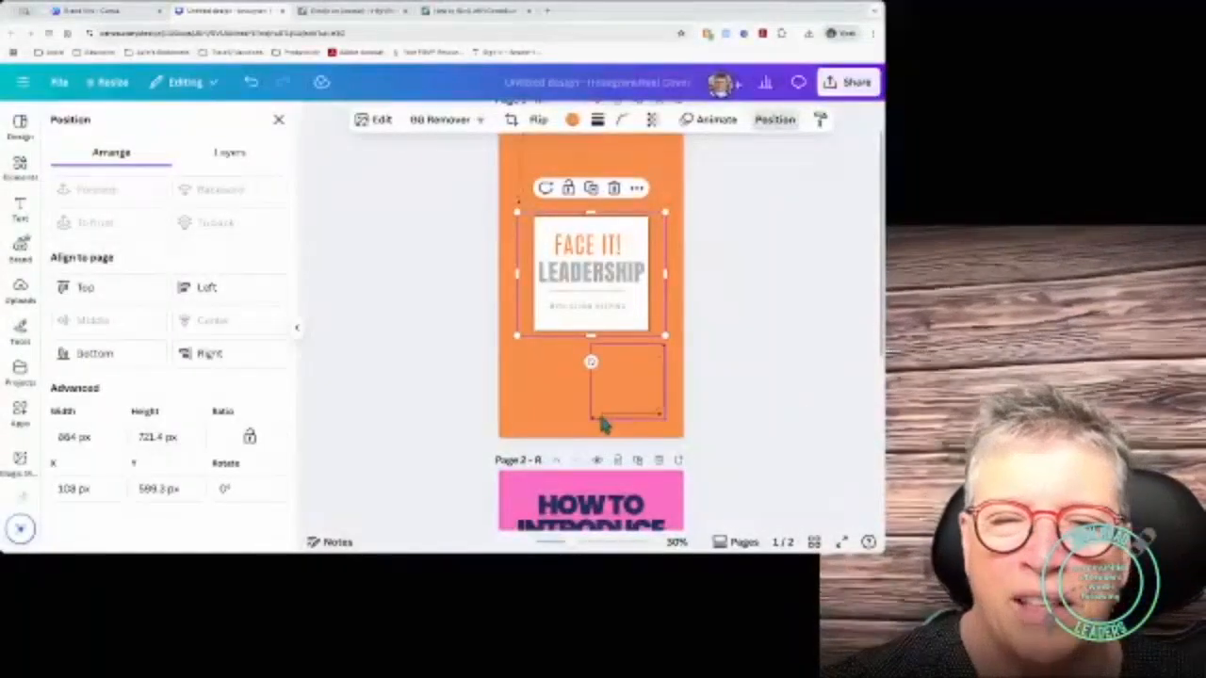
# Step: Delete the duplicate photo layer on page 2 and bring the remaining photo to the top
pyautogui.scroll(-5, 603, 423)
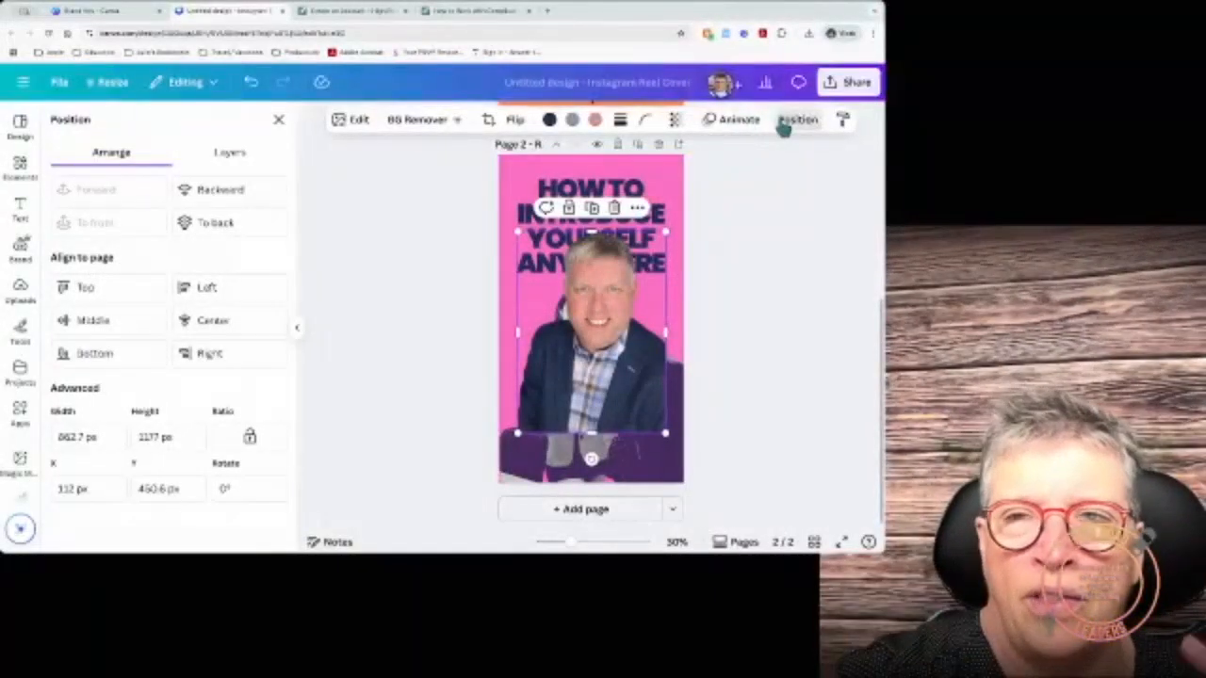
pyautogui.click(229, 153)
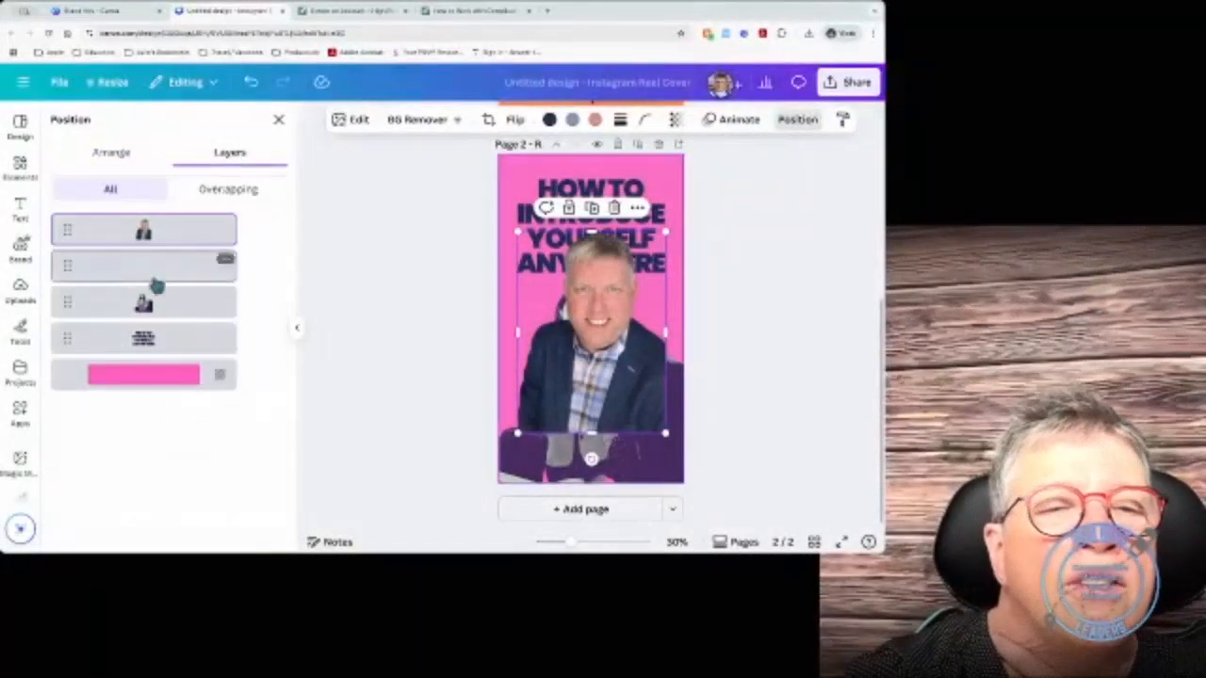
pyautogui.moveTo(156, 286); pyautogui.dragTo(149, 304)
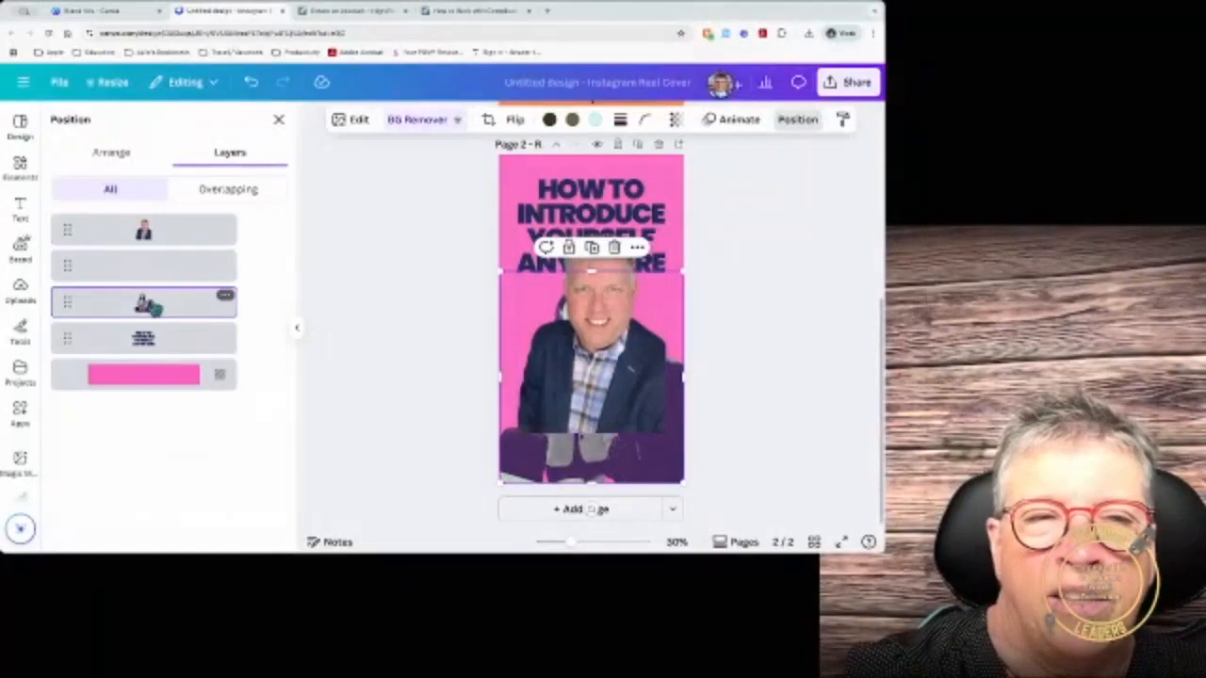
pyautogui.press('Delete')
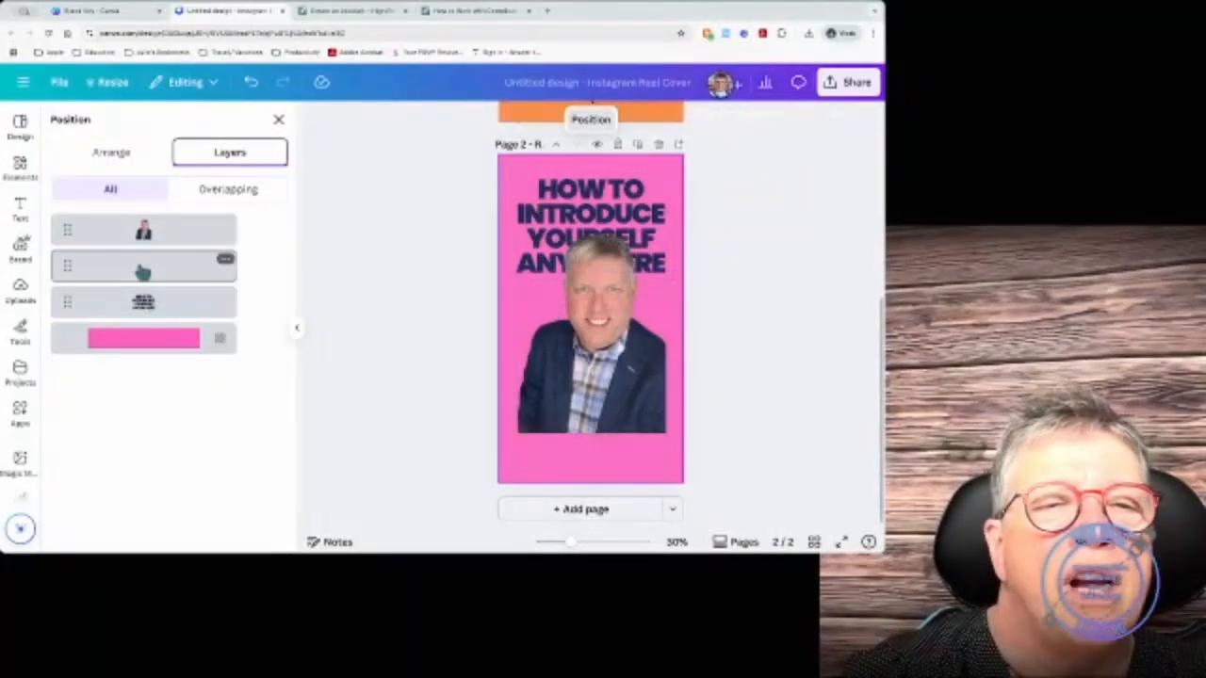
pyautogui.click(143, 270)
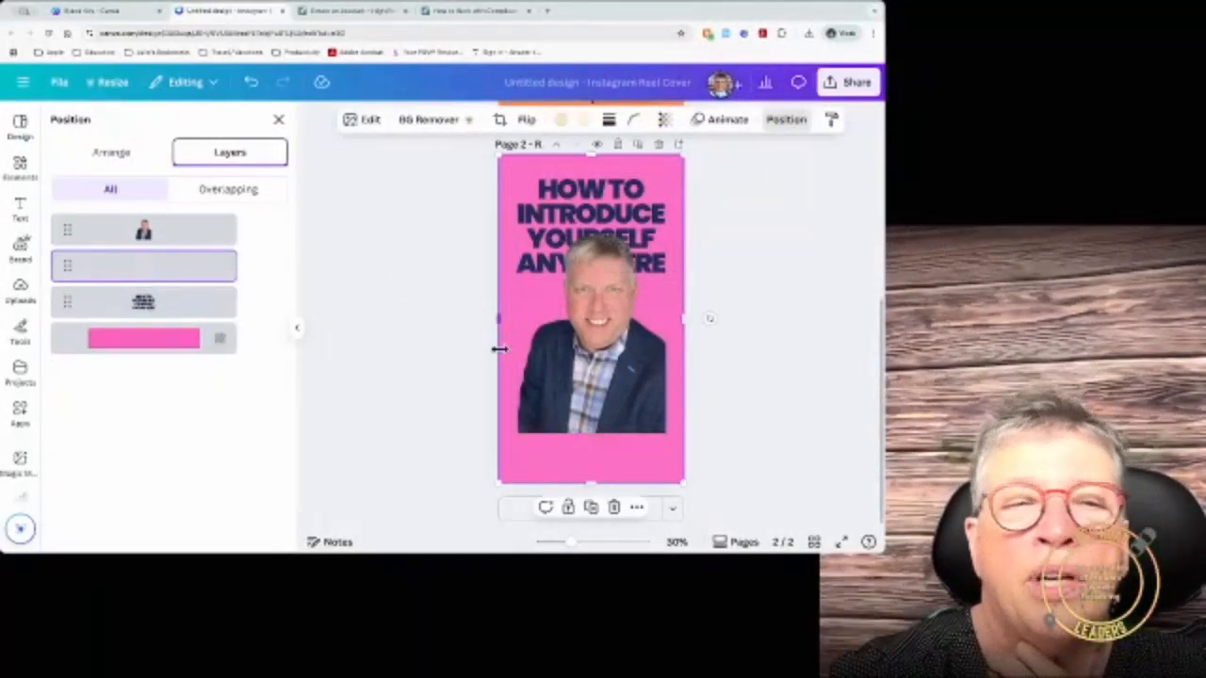
pyautogui.moveTo(218, 243); pyautogui.dragTo(208, 279)
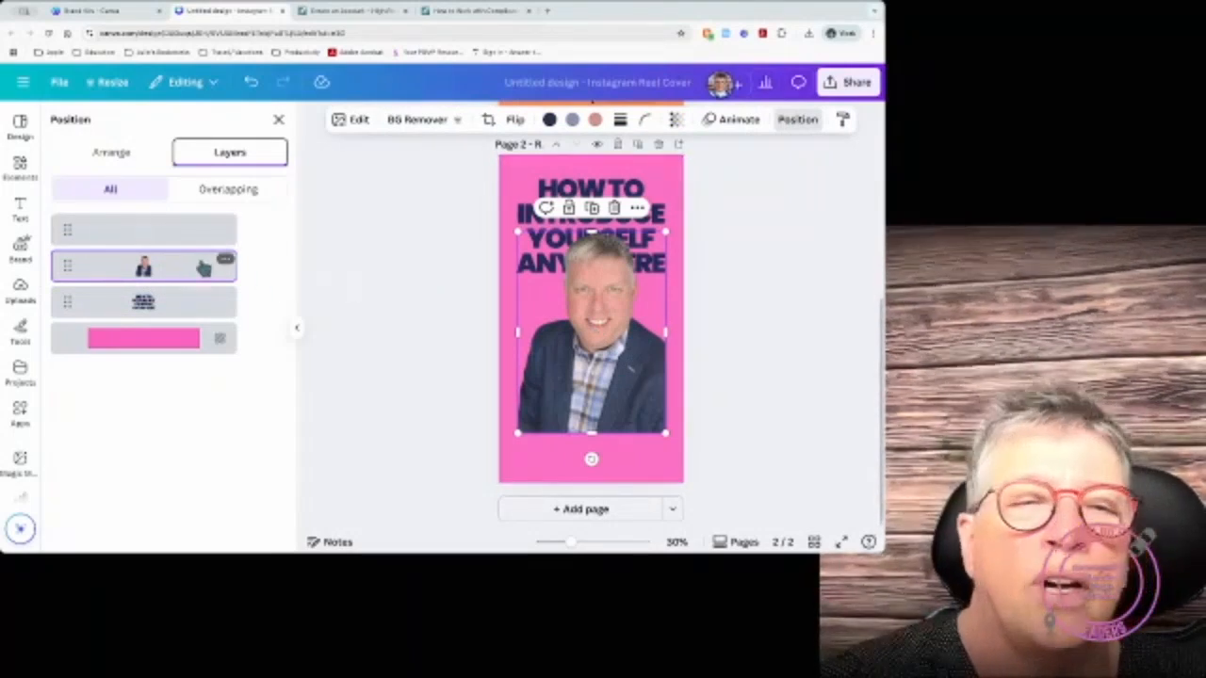
pyautogui.moveTo(202, 269); pyautogui.dragTo(197, 226)
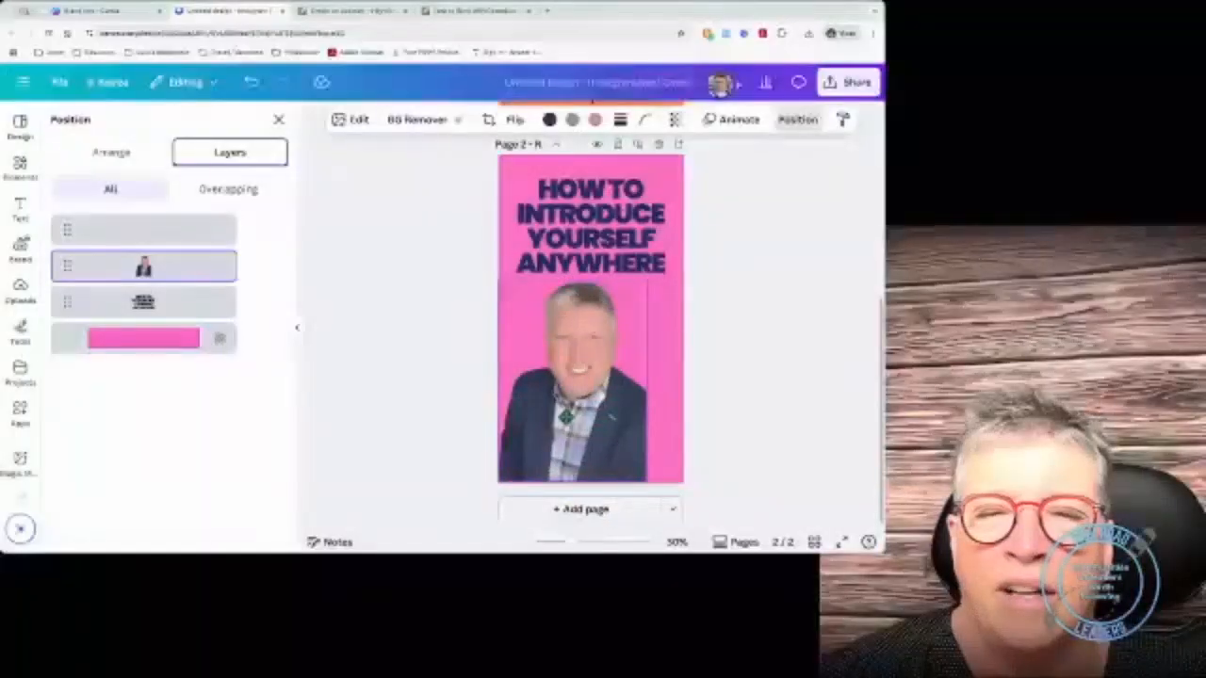
pyautogui.click(143, 230)
# Step: Align the man's photo to the page bottom and enlarge it to 1080 × 1918.7 px
pyautogui.click(571, 440)
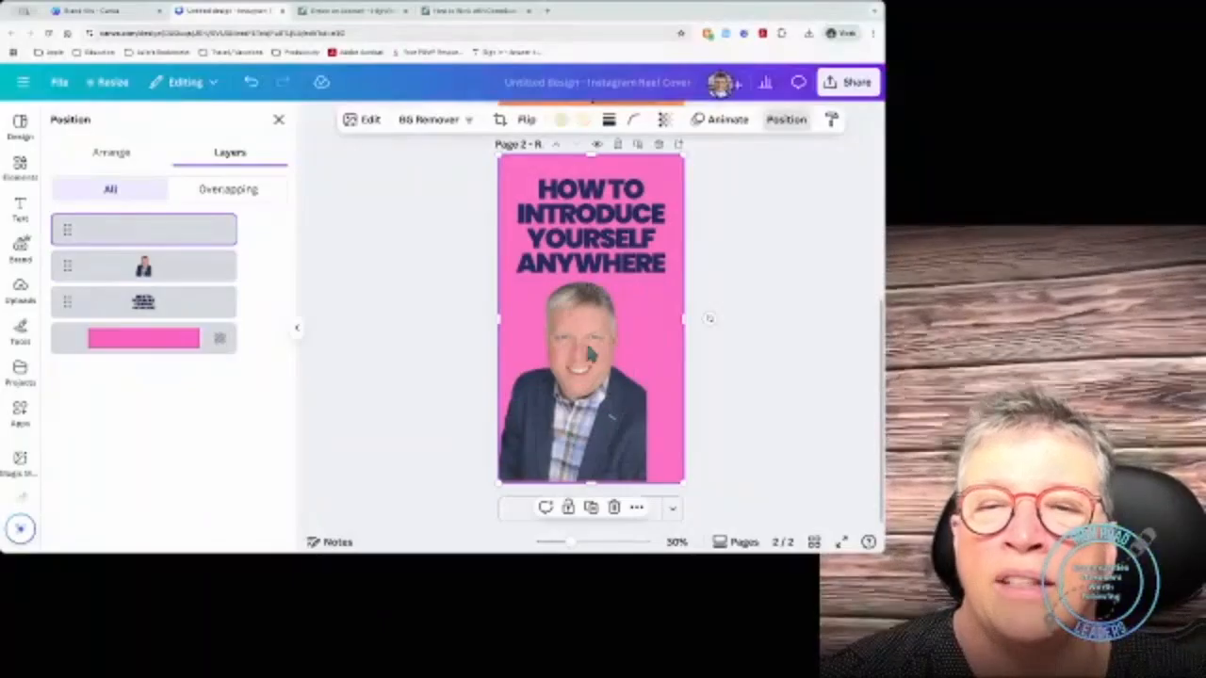
pyautogui.click(186, 266)
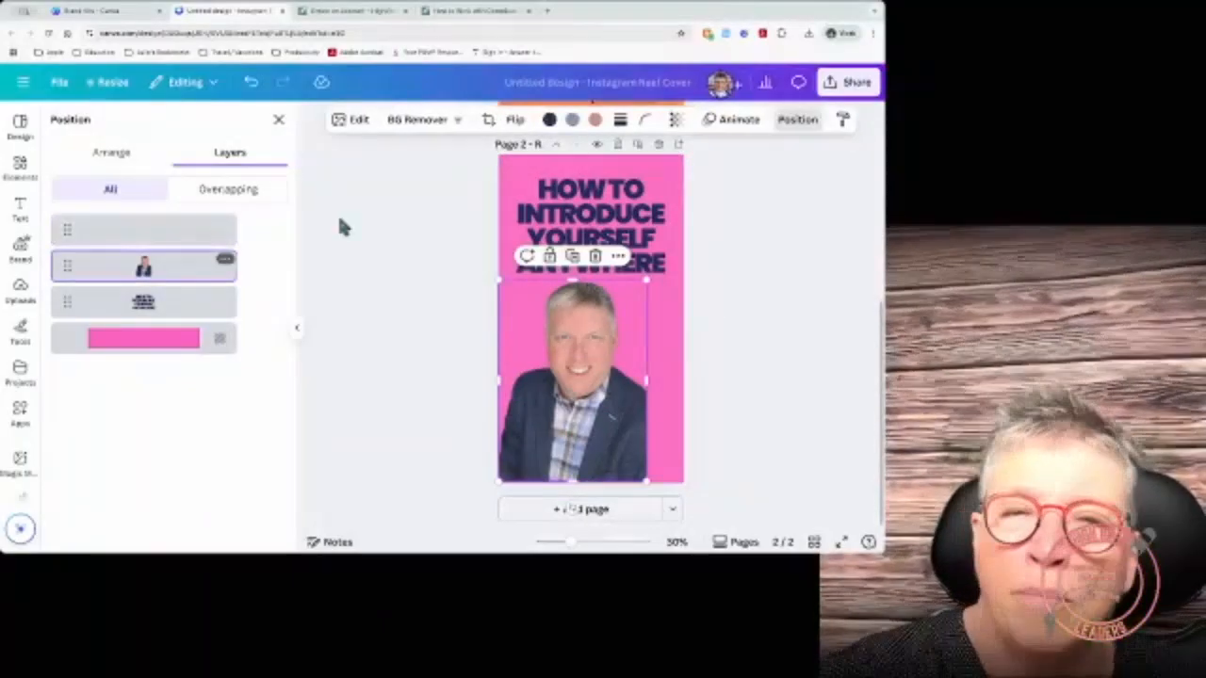
pyautogui.click(112, 152)
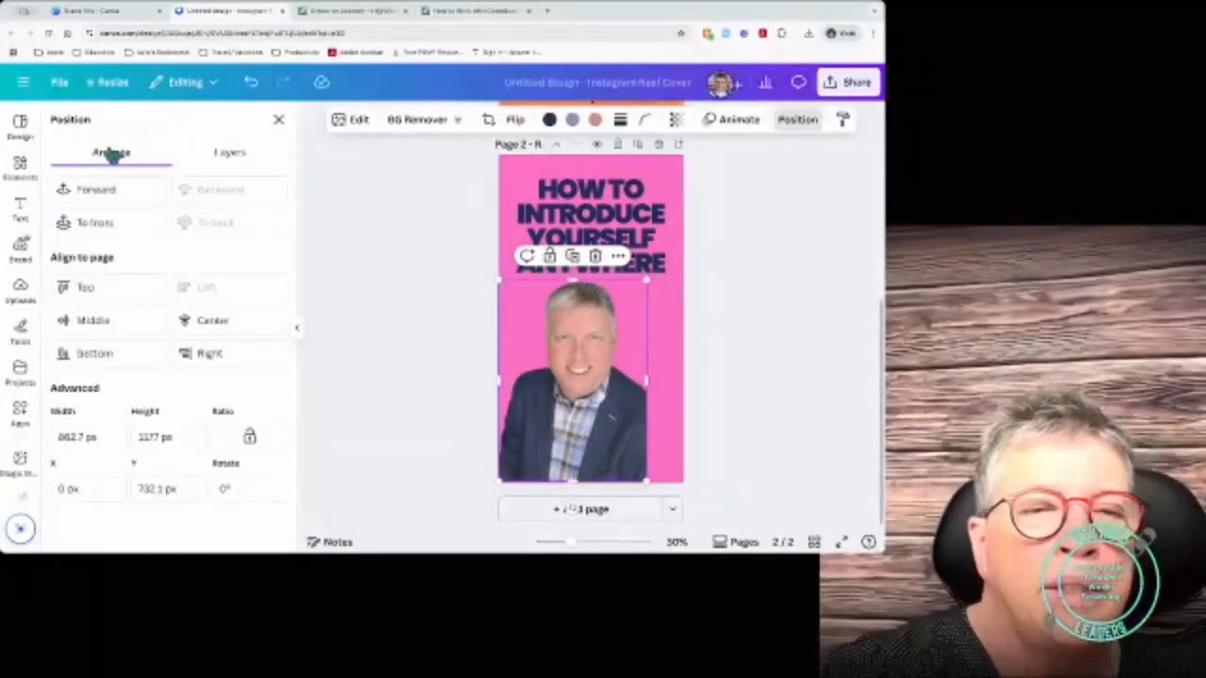
pyautogui.click(106, 359)
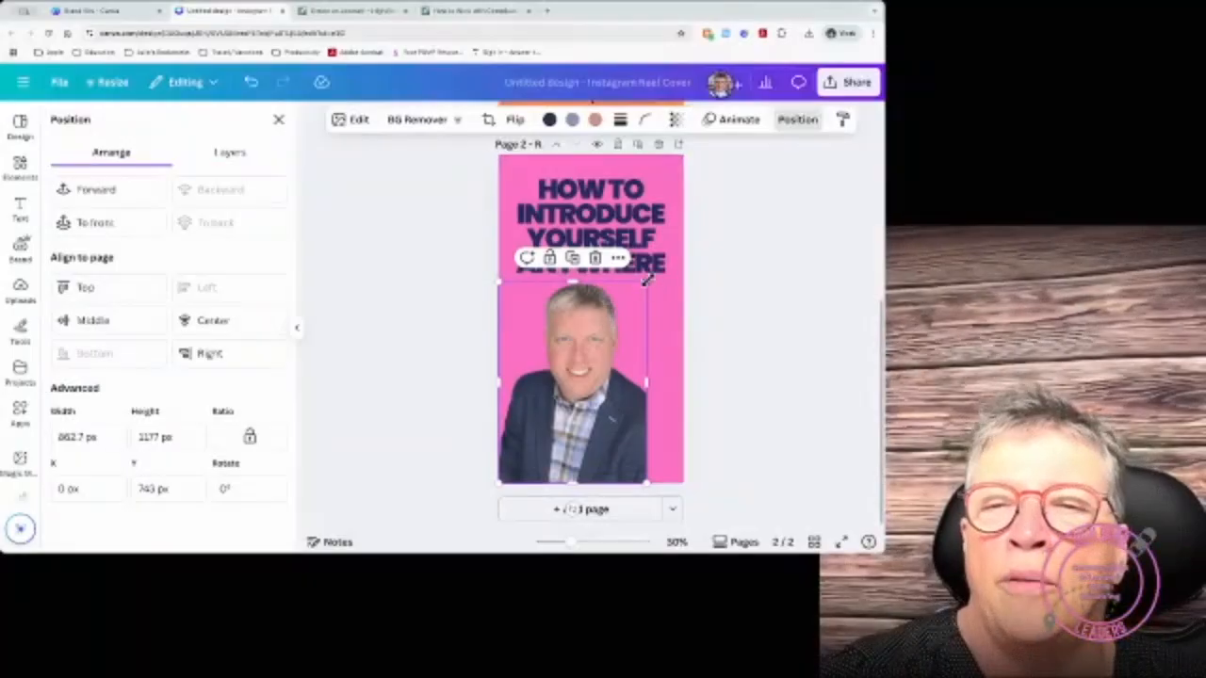
pyautogui.moveTo(646, 280); pyautogui.dragTo(707, 243)
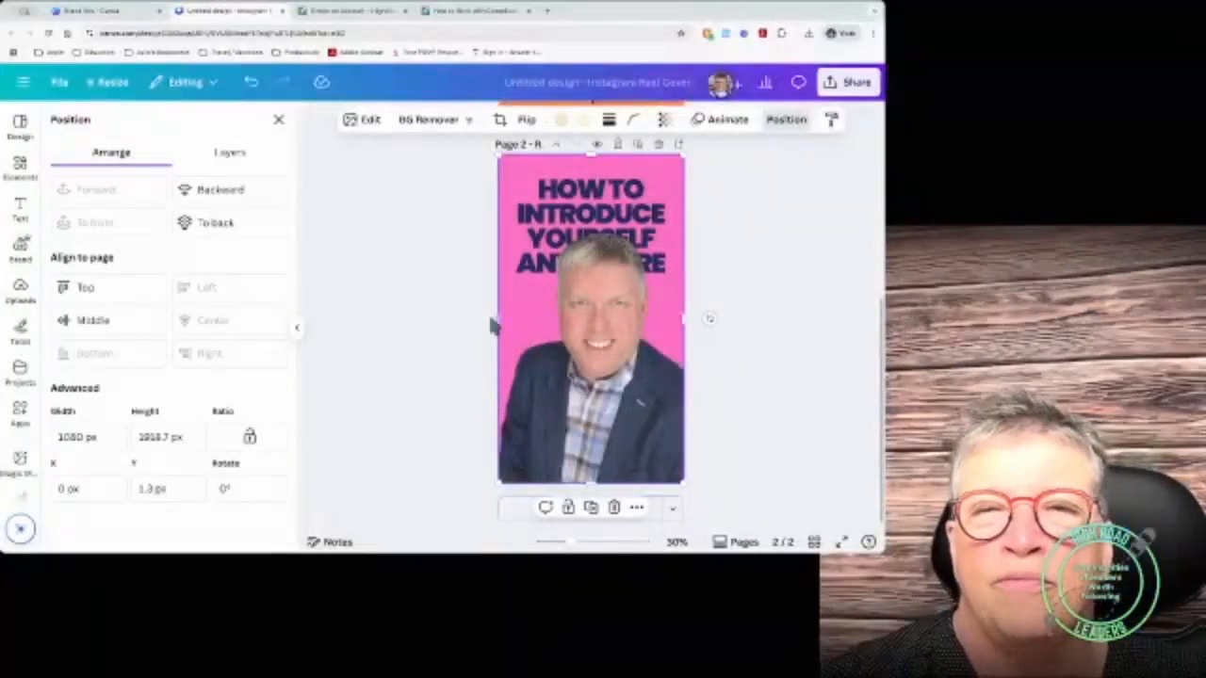
# Step: Change page 2's pink background layer to orange
pyautogui.scroll(4, 492, 325)
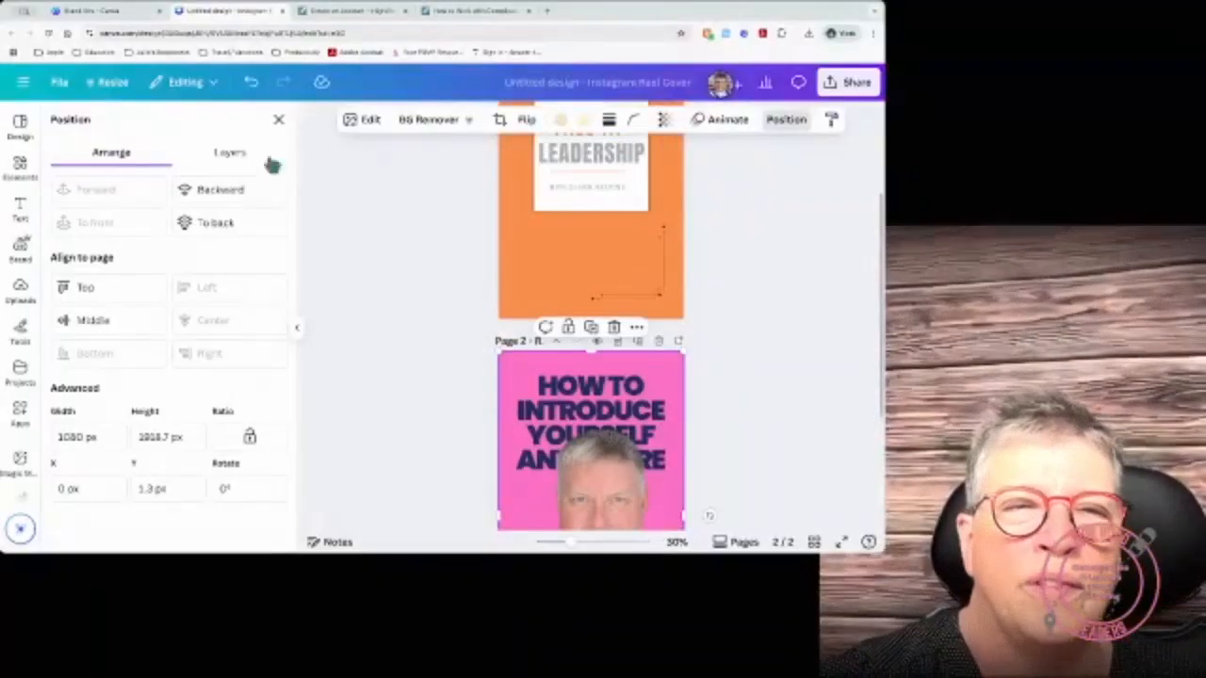
pyautogui.click(229, 153)
pyautogui.click(126, 346)
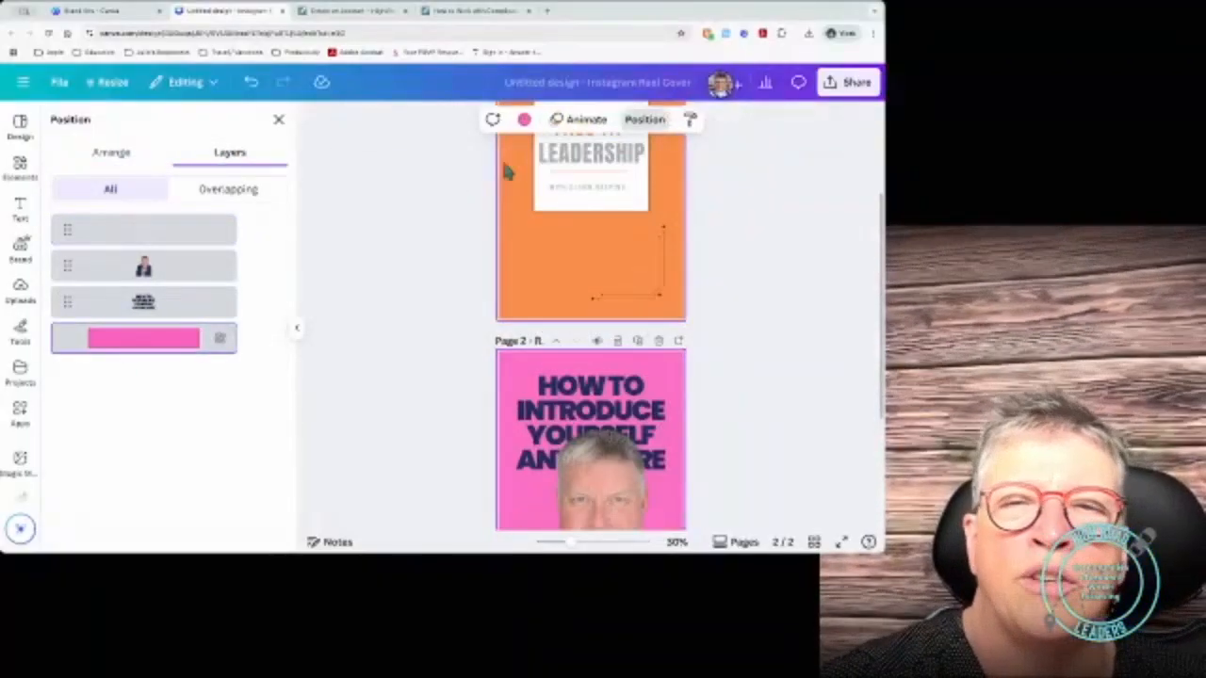
pyautogui.click(524, 119)
pyautogui.click(169, 218)
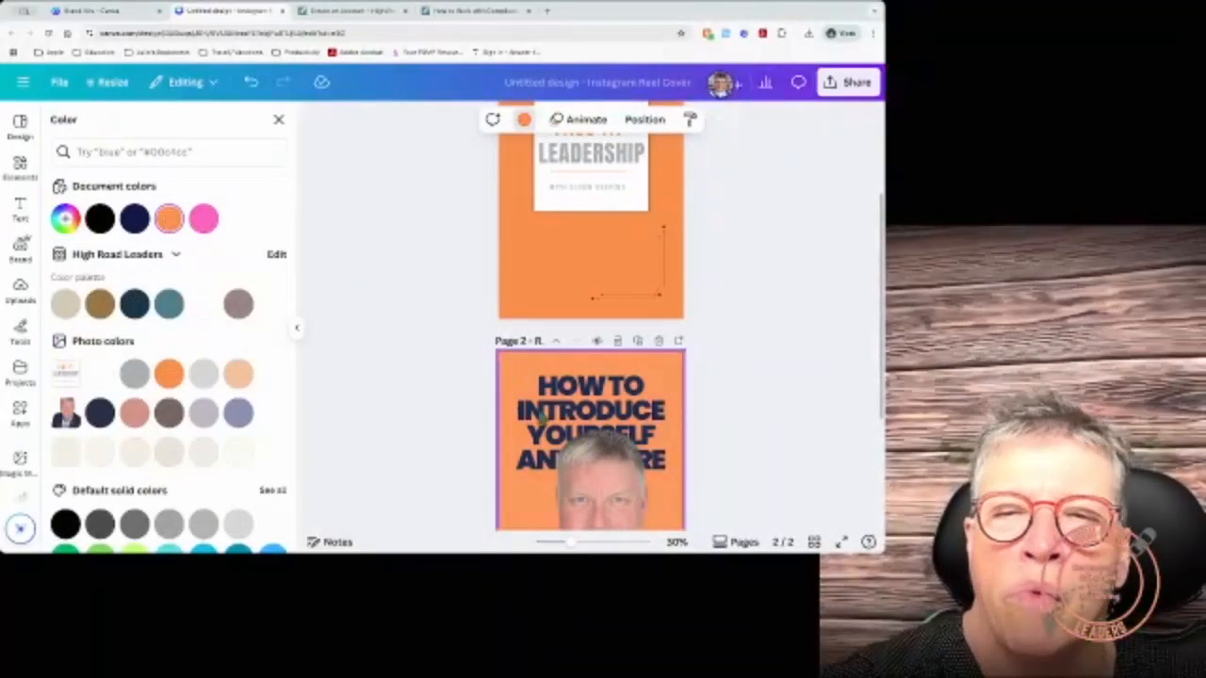
# Step: Select the headline text layer in page 2's Layers list
pyautogui.scroll(-3, 538, 416)
pyautogui.click(580, 210)
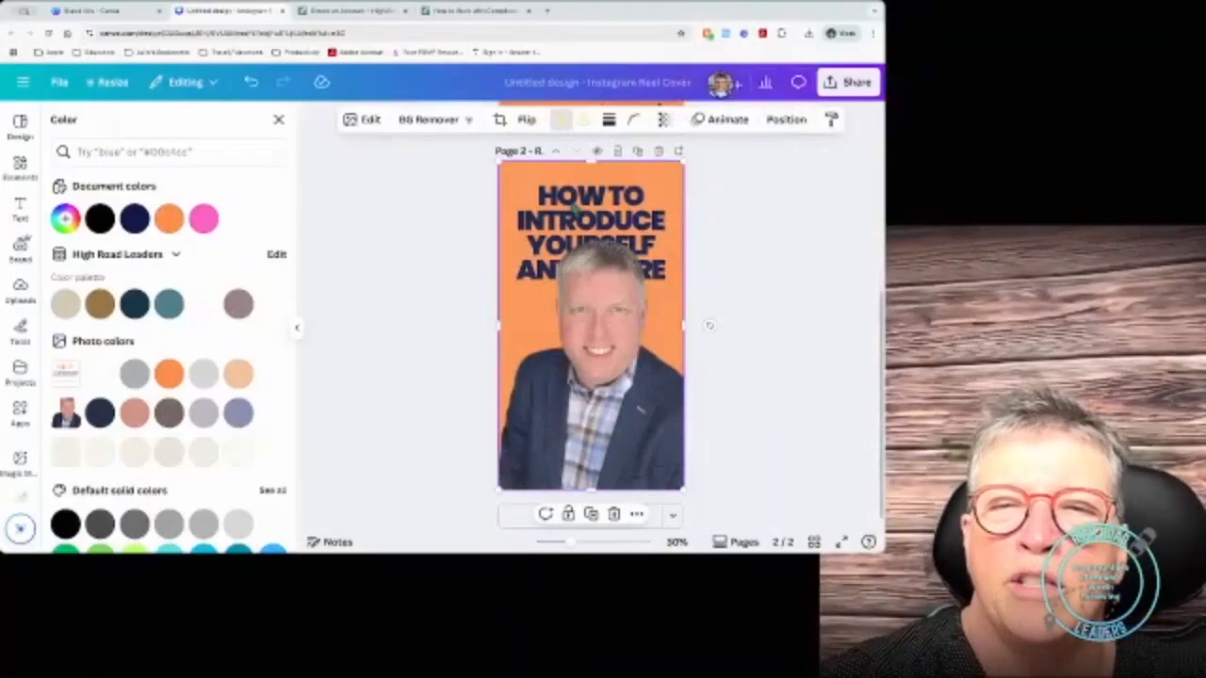
pyautogui.click(786, 119)
pyautogui.click(143, 302)
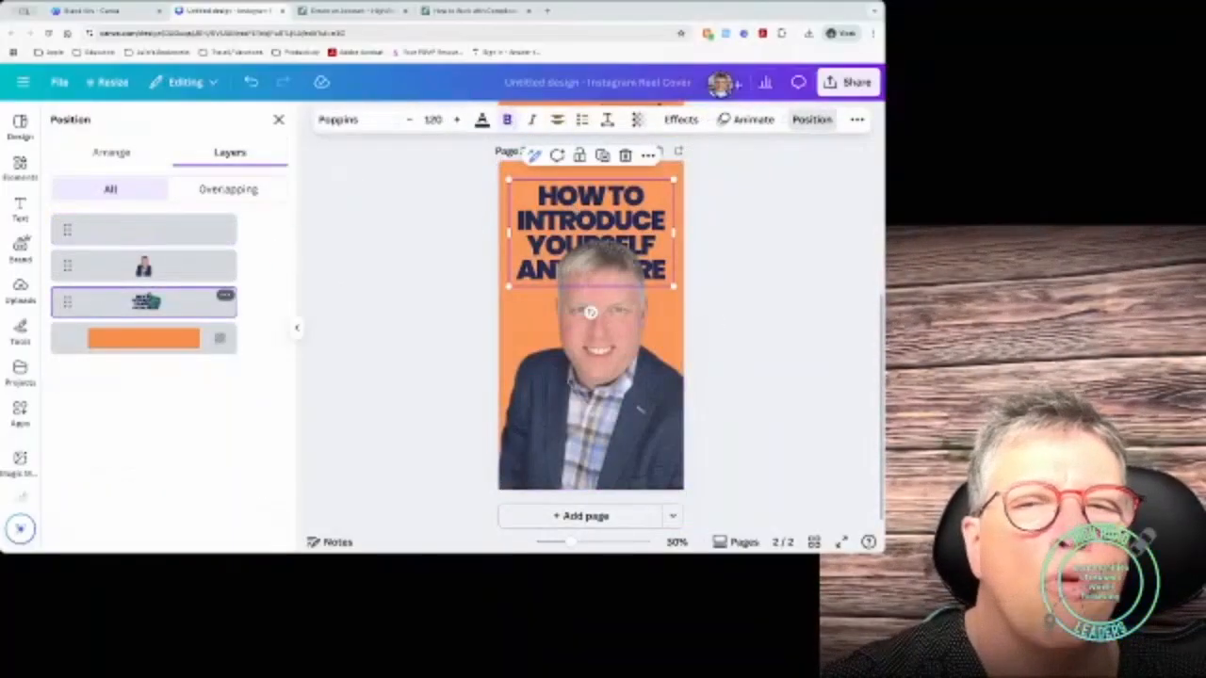
# Step: Move the headline above the photo and replace its wording with the speaker's full name
pyautogui.moveTo(151, 302); pyautogui.dragTo(150, 204)
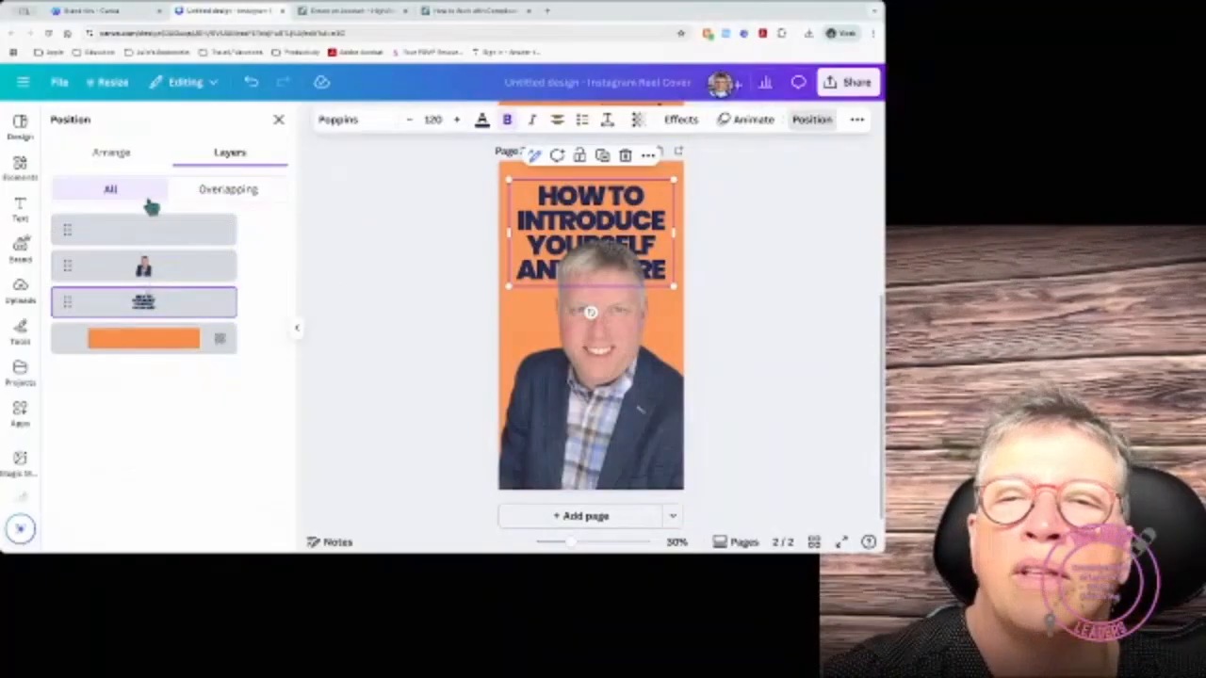
pyautogui.moveTo(144, 302); pyautogui.dragTo(144, 229)
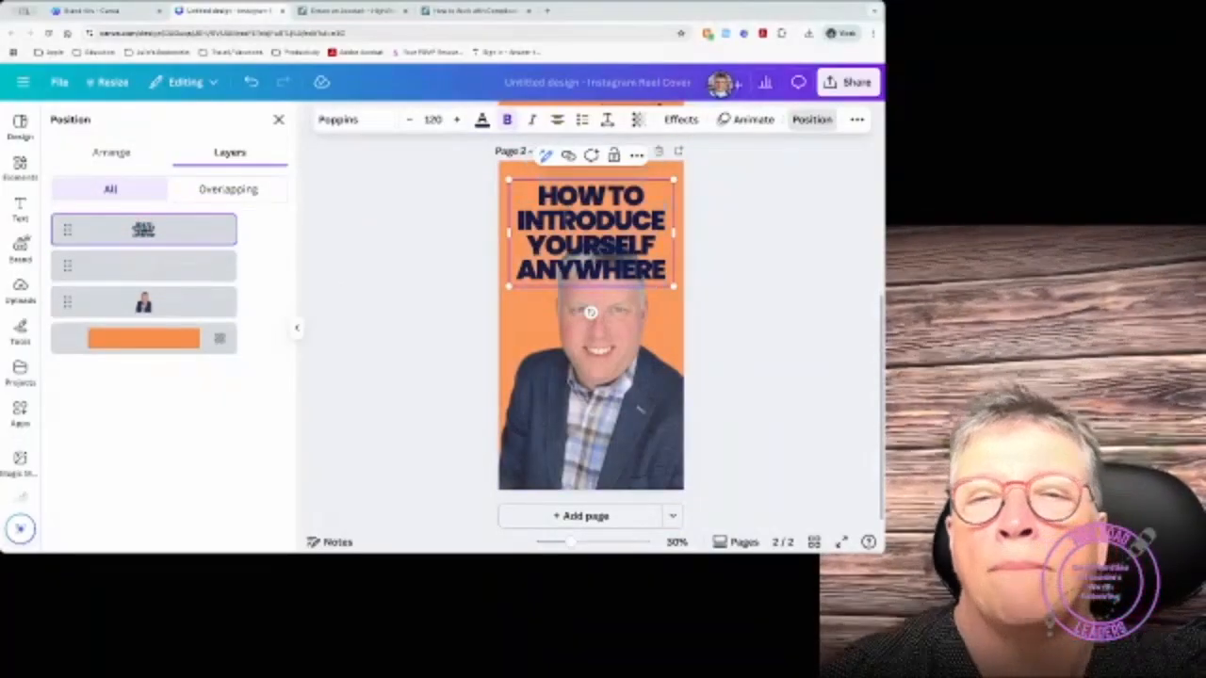
pyautogui.doubleClick(568, 226)
pyautogui.press('BackSpace')
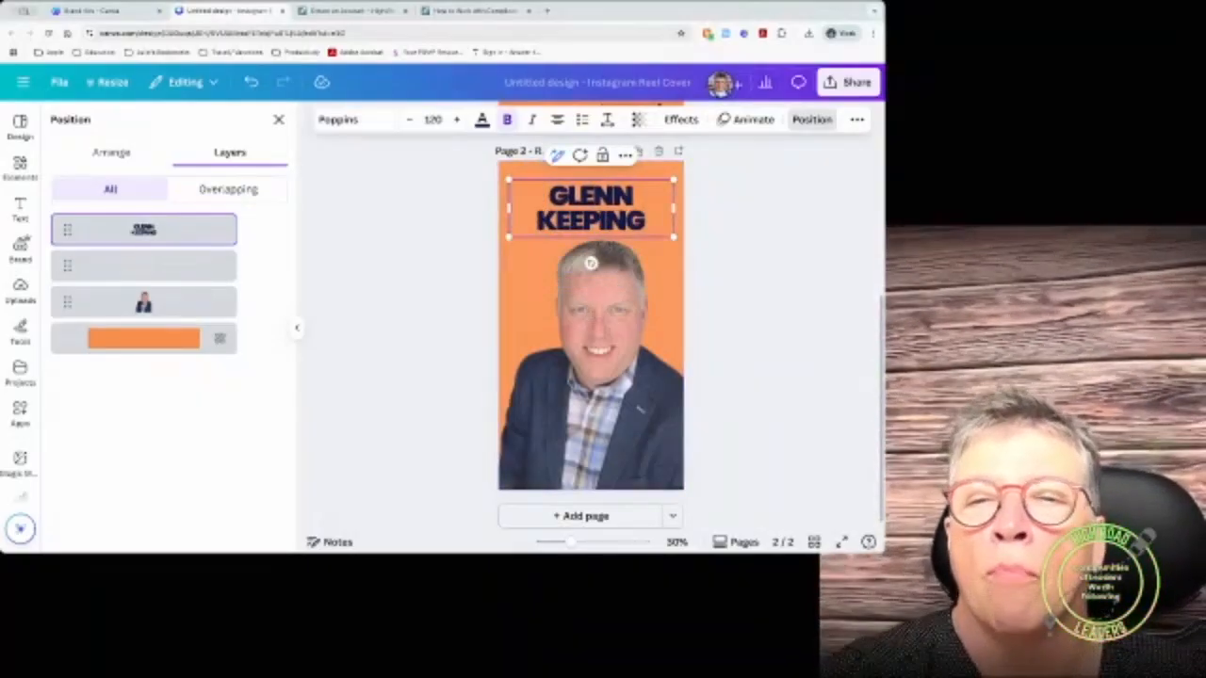
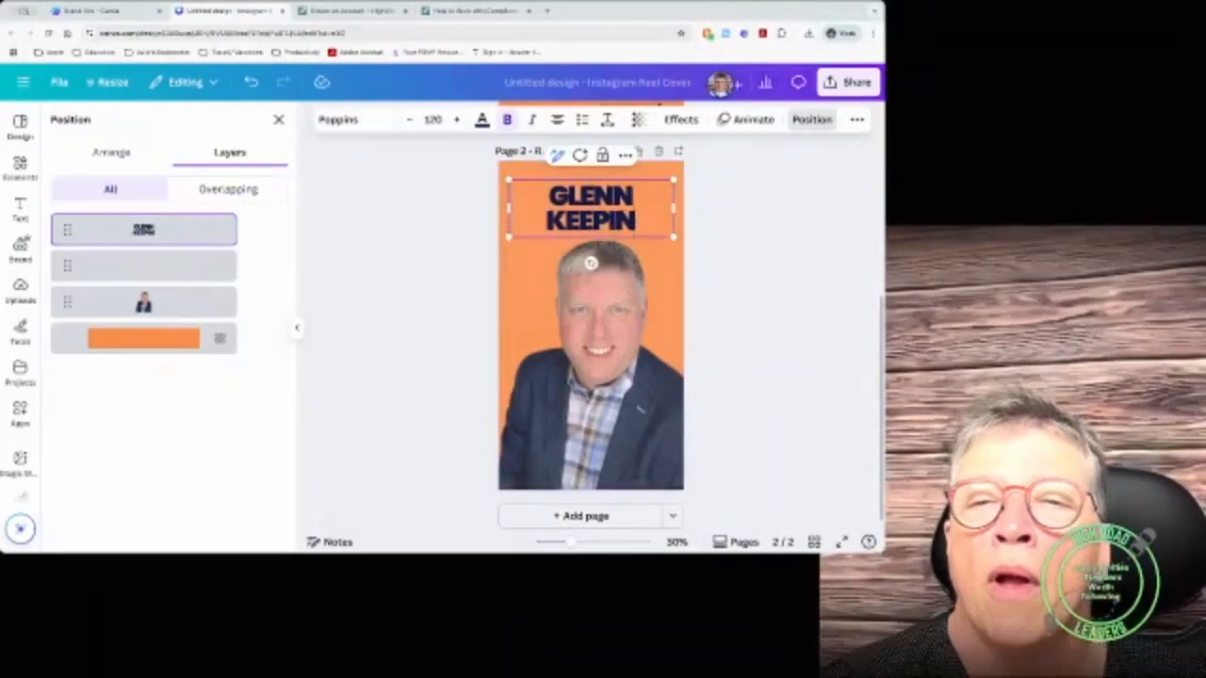
pyautogui.write('G')
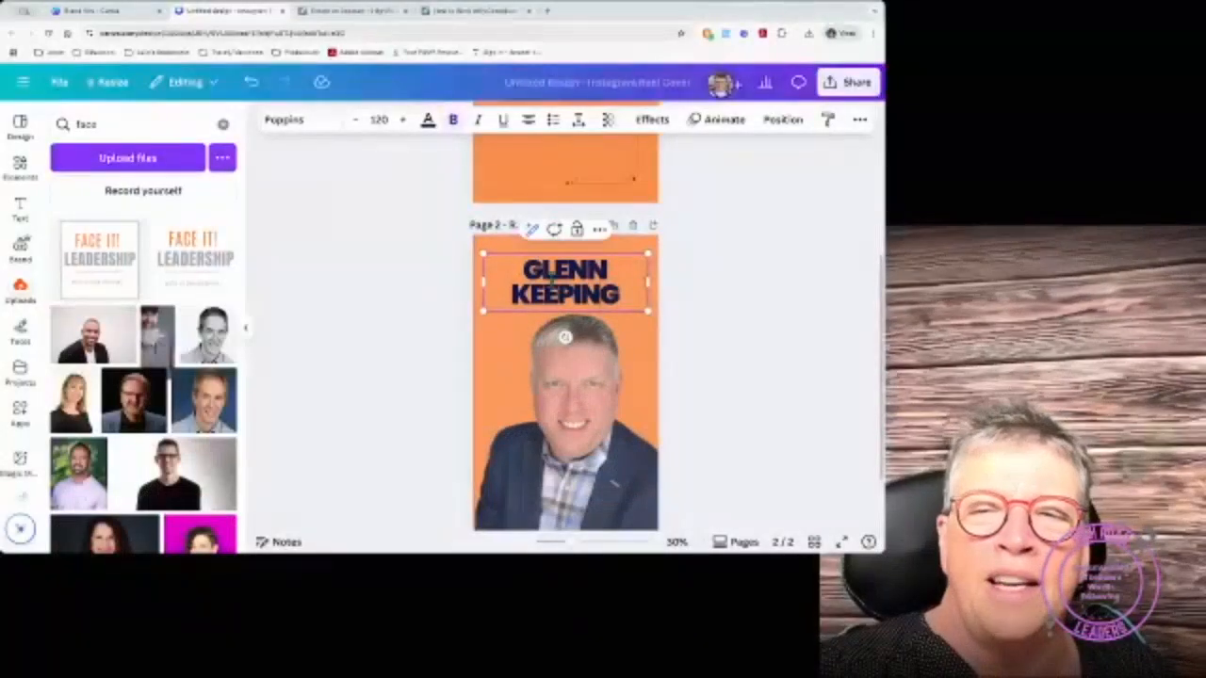
# Step: Adjust the name title's letter spacing, trying 30 and settling on about 22
pyautogui.doubleClick(552, 273)
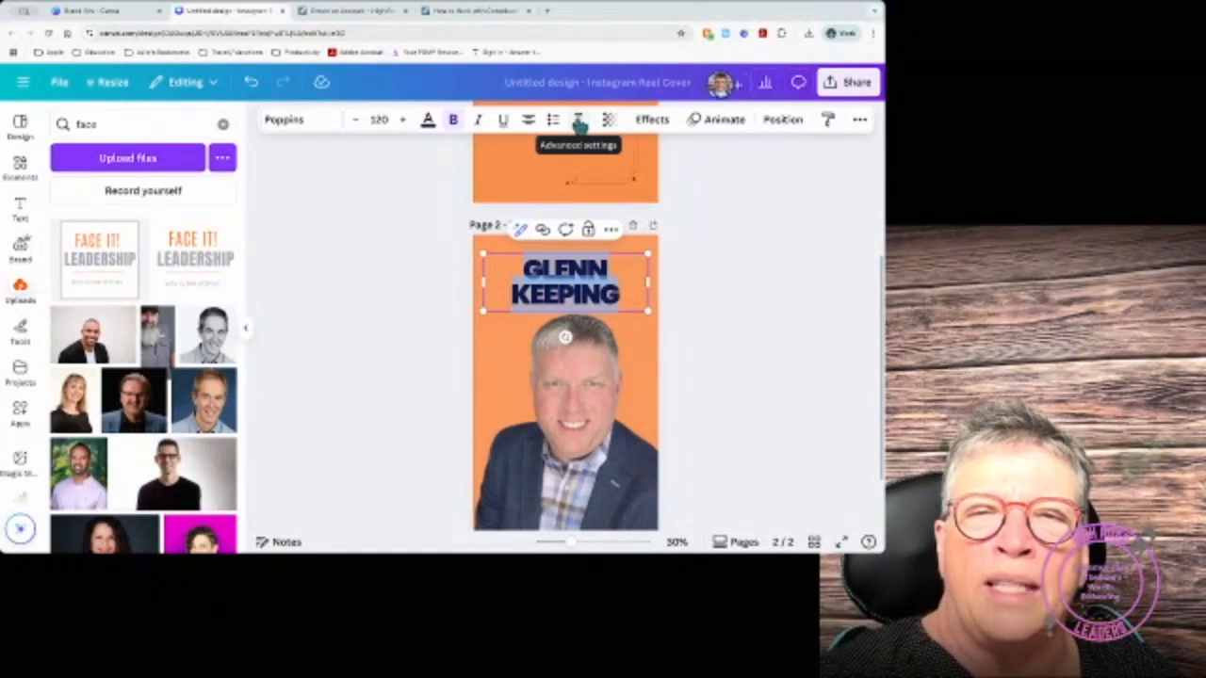
pyautogui.click(580, 123)
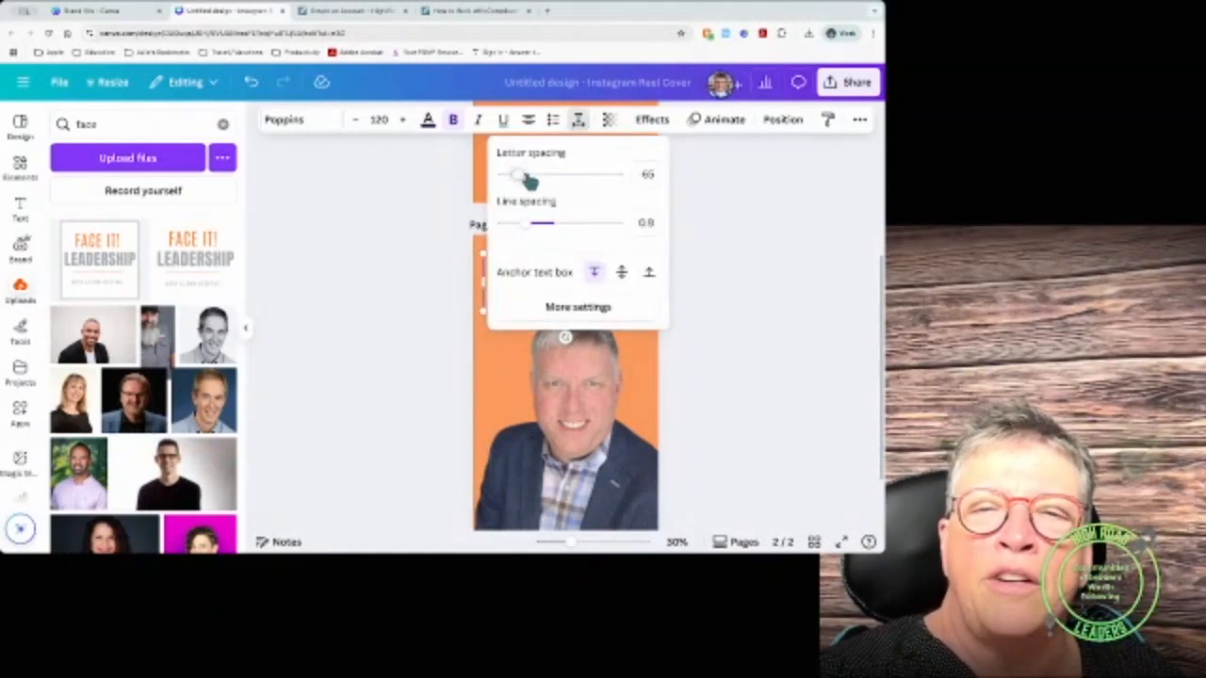
pyautogui.scroll(2, 523, 431)
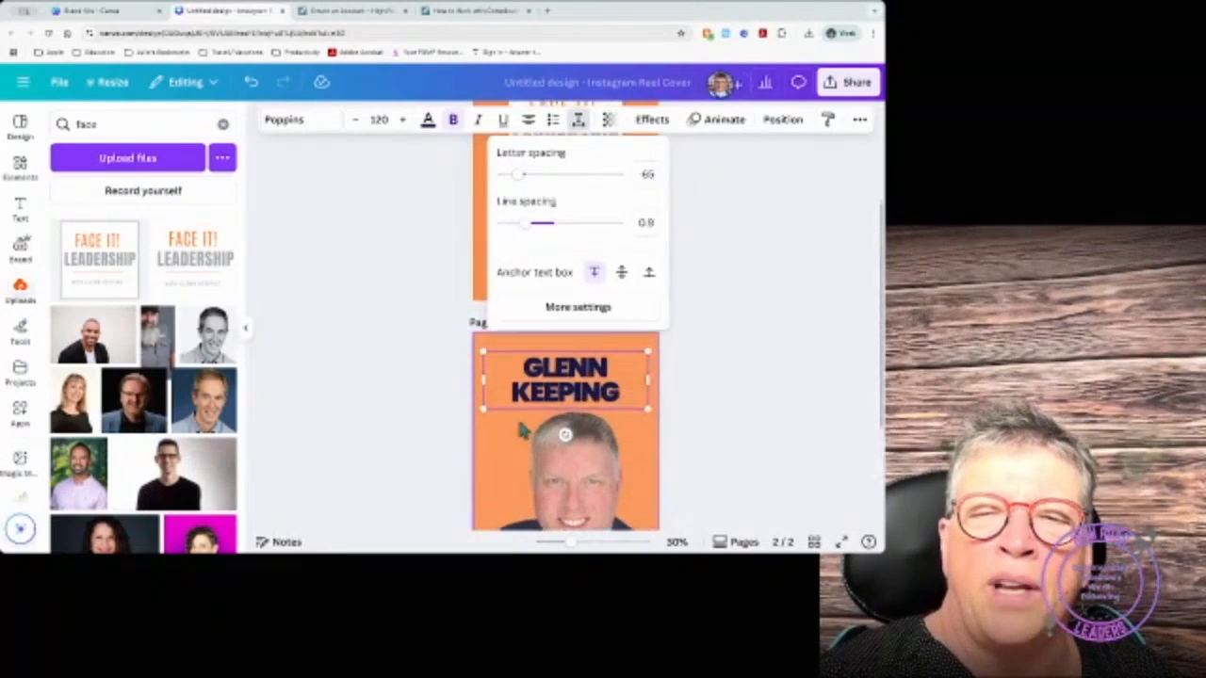
pyautogui.scroll(1, 523, 431)
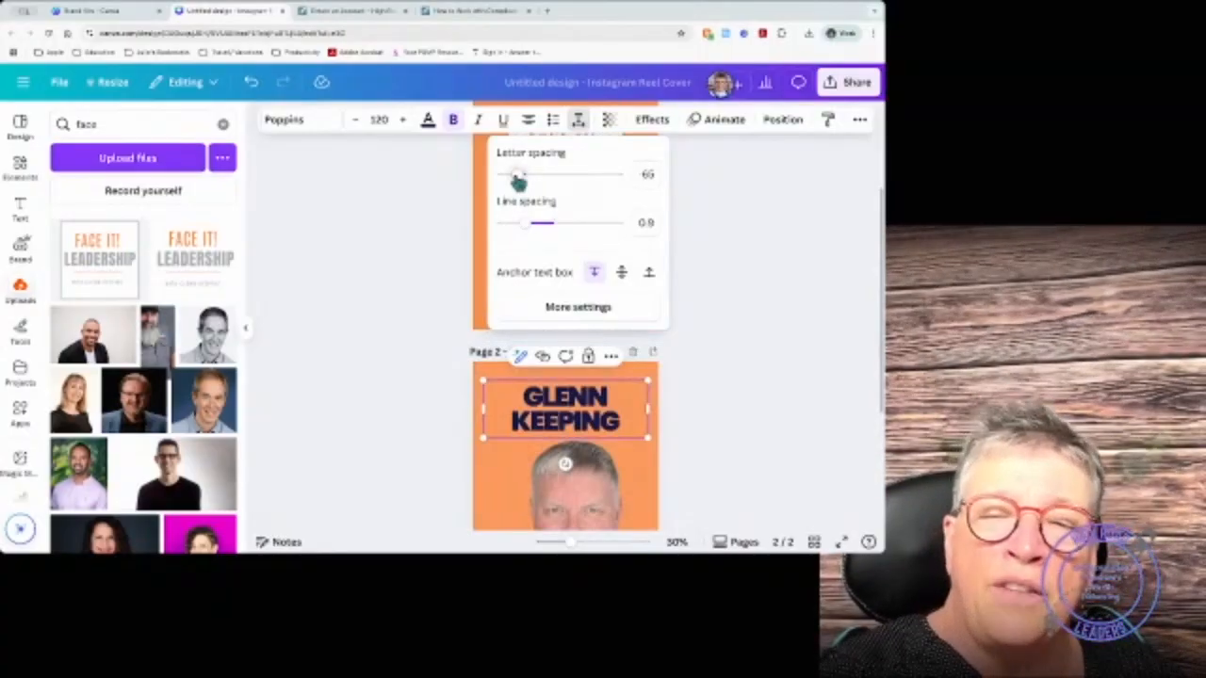
pyautogui.moveTo(518, 179)
pyautogui.mouseDown()
pyautogui.moveTo(544, 182)
pyautogui.moveTo(527, 182)
pyautogui.mouseUp()
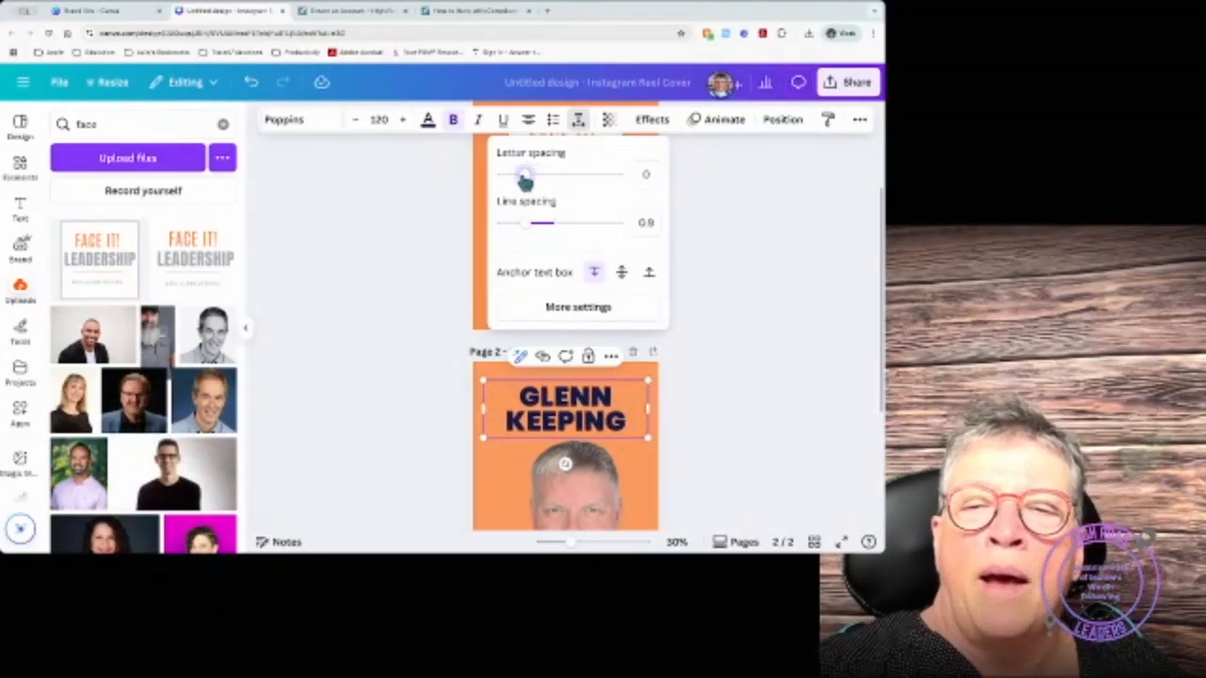
pyautogui.click(547, 396)
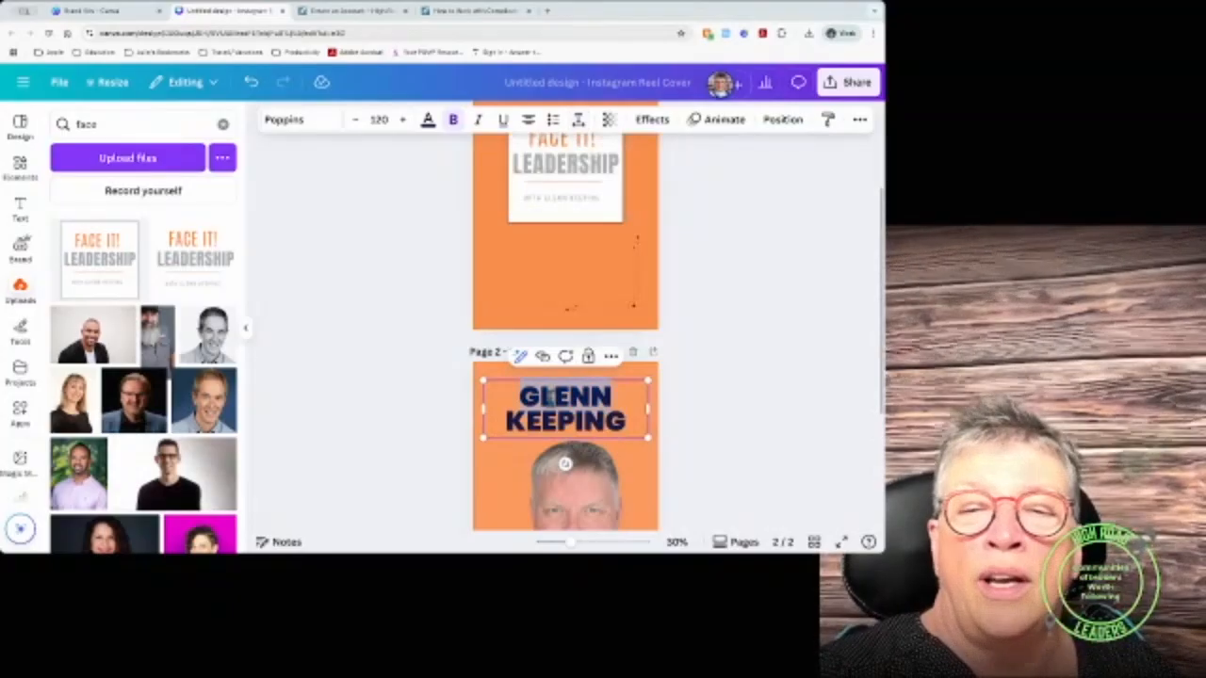
pyautogui.click(579, 120)
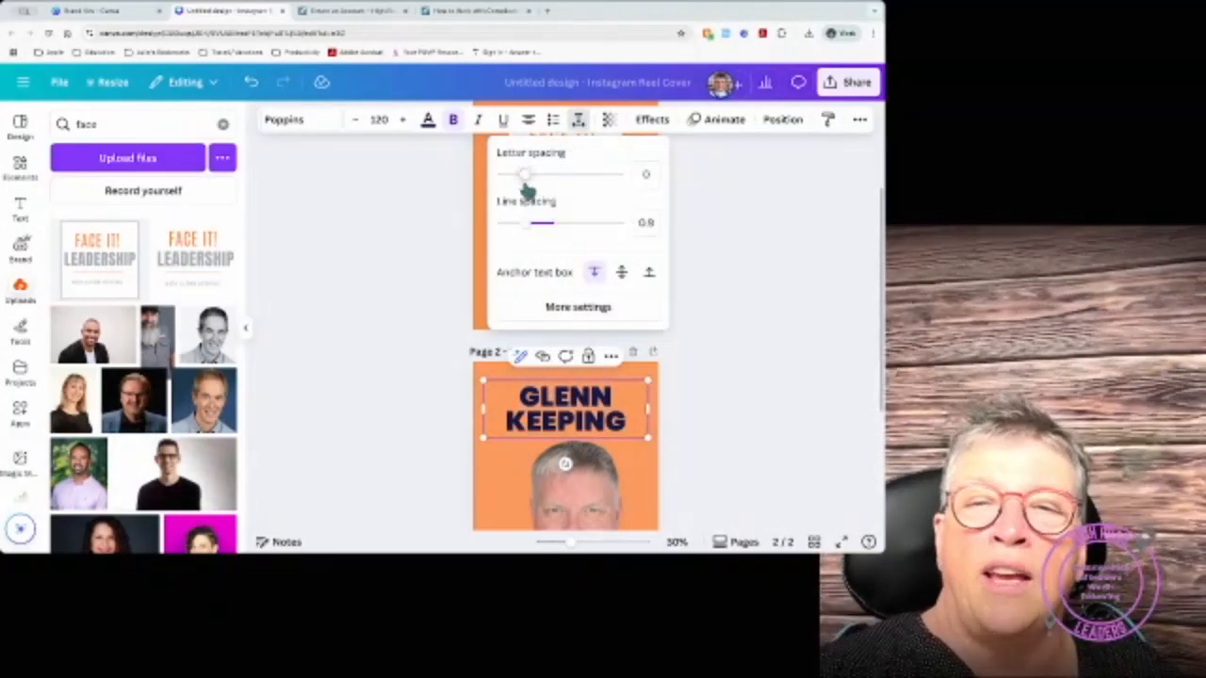
pyautogui.moveTo(527, 180); pyautogui.dragTo(529, 181)
pyautogui.click(530, 397)
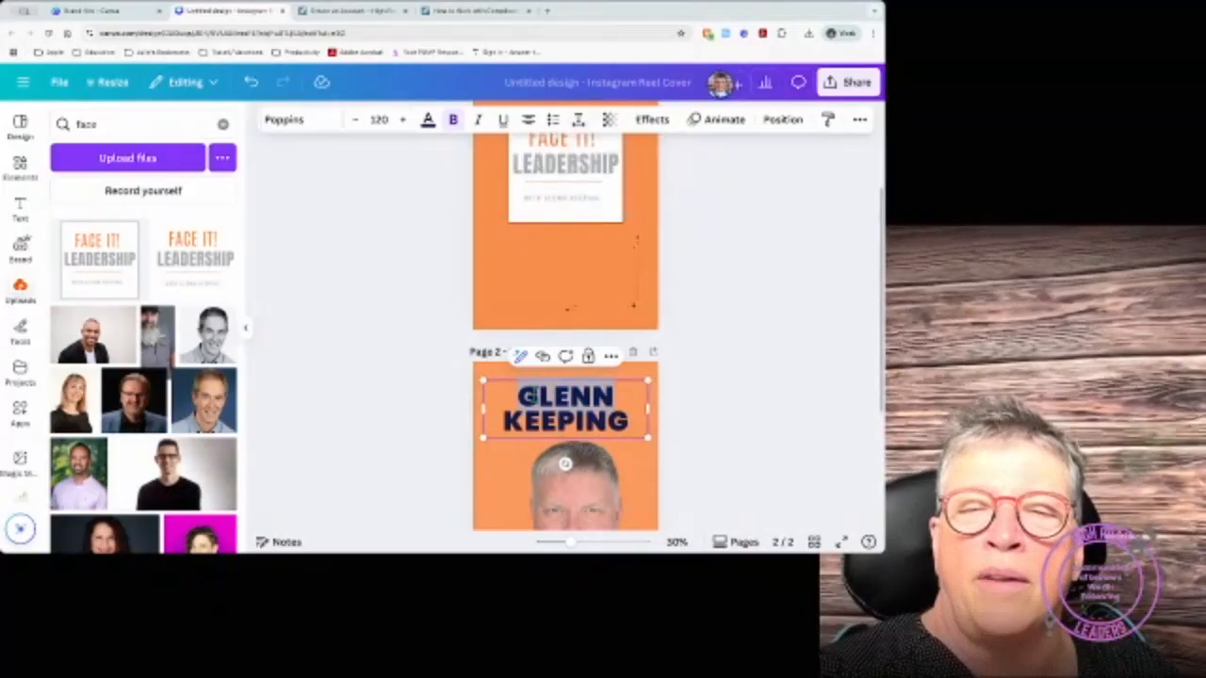
pyautogui.click(578, 120)
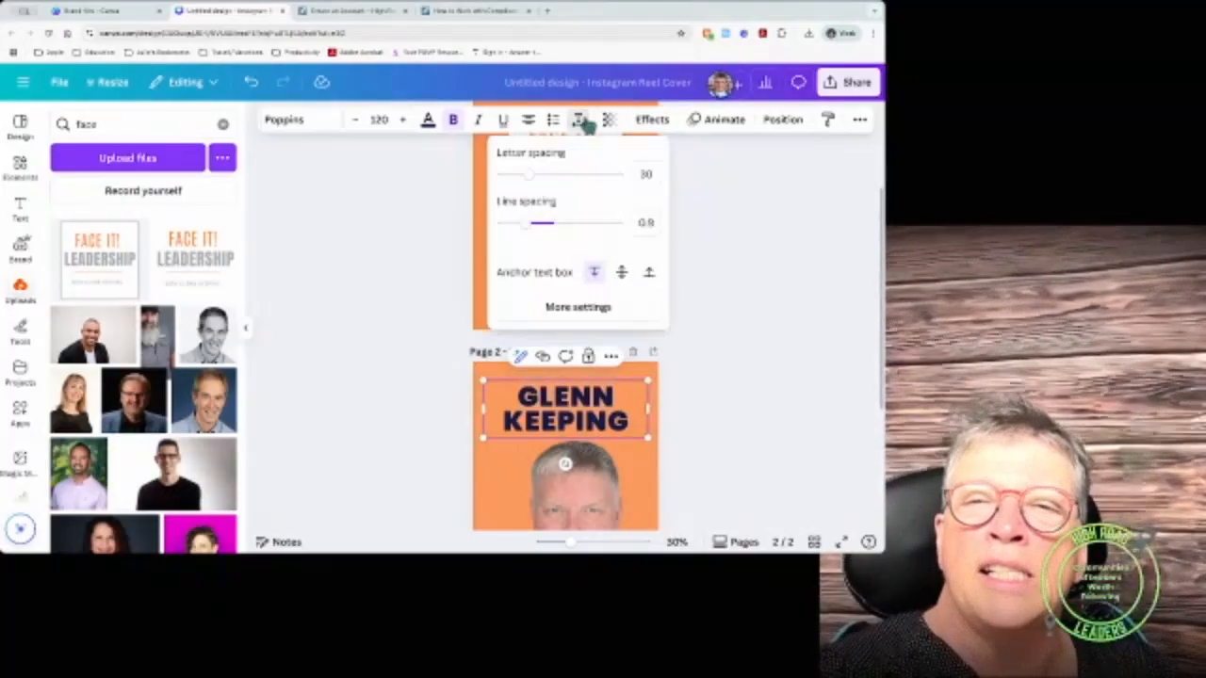
pyautogui.moveTo(533, 188); pyautogui.dragTo(530, 185)
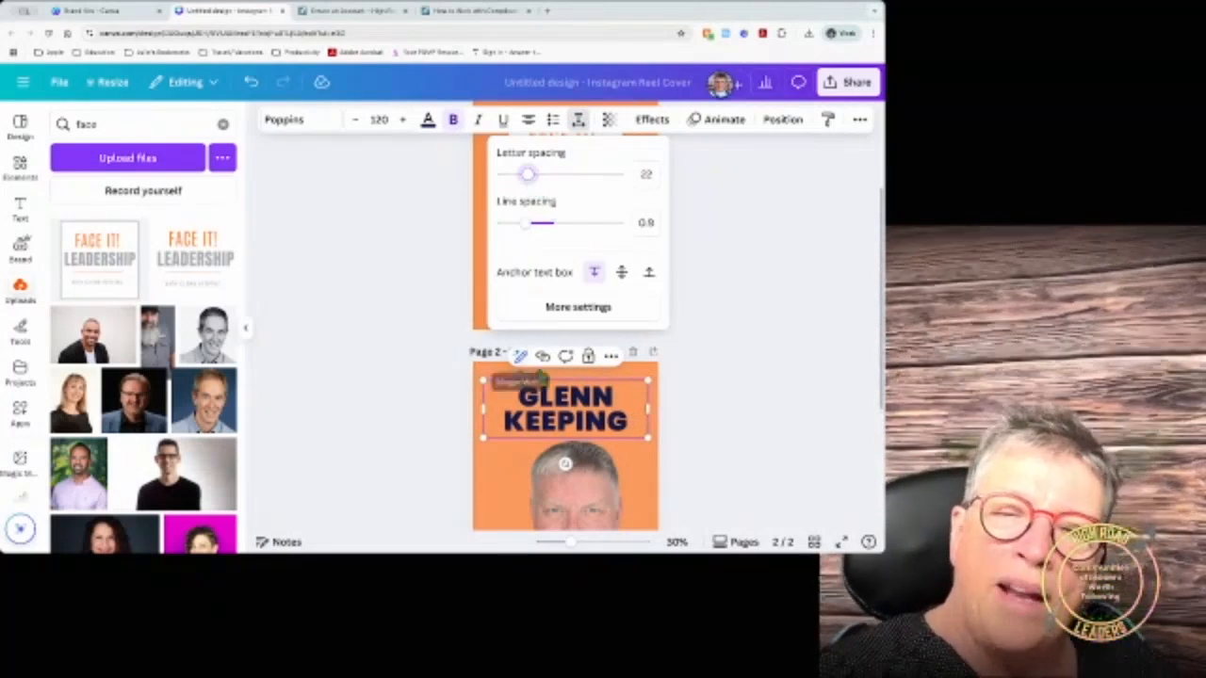
pyautogui.click(564, 400)
# Step: Duplicate the name title and cut the copy down to the surname on the second line
pyautogui.click(512, 463)
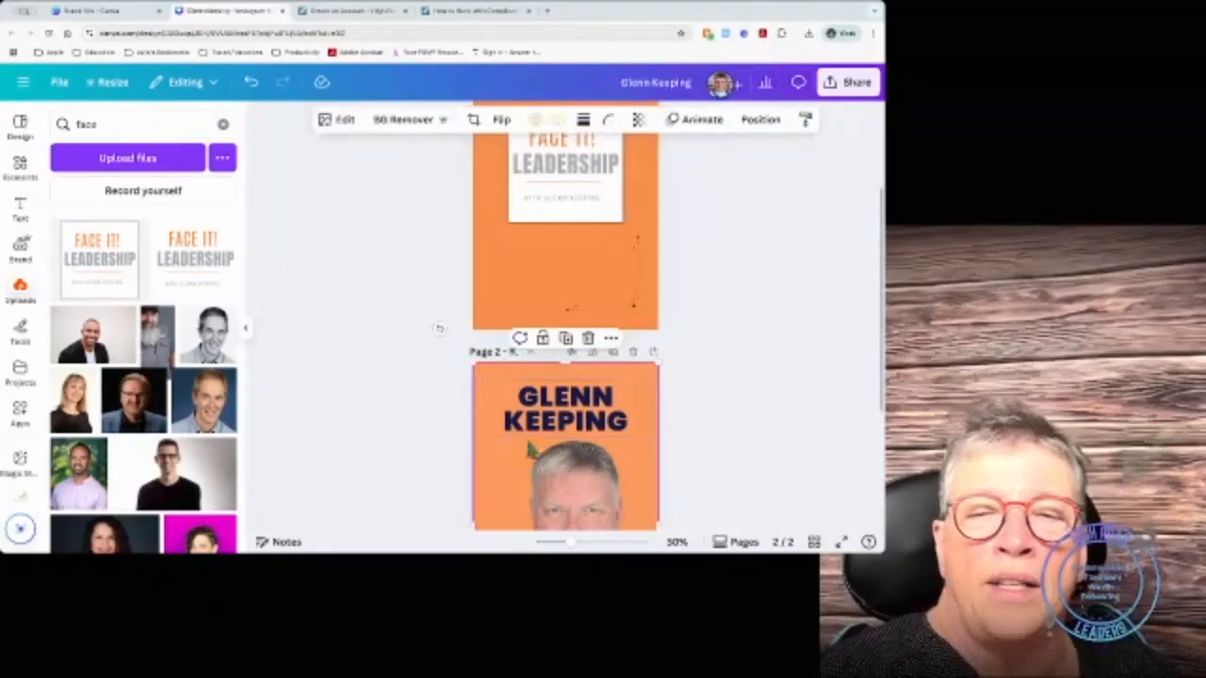
pyautogui.click(561, 424)
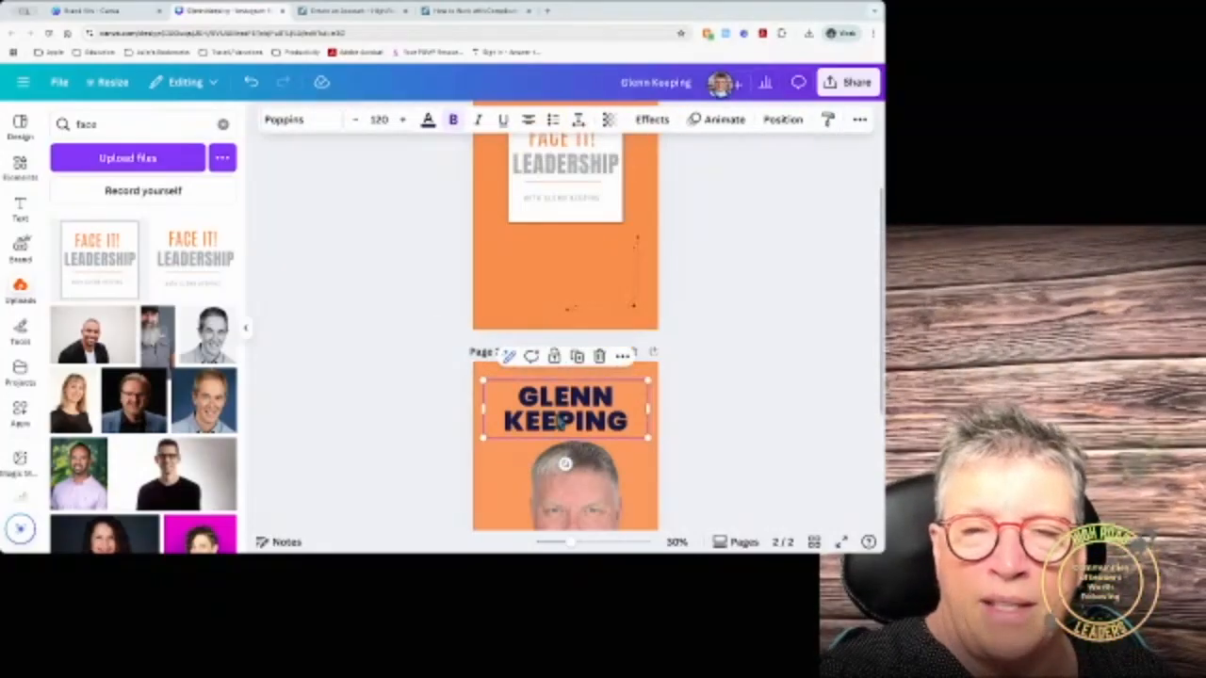
pyautogui.click(578, 357)
pyautogui.click(571, 427)
pyautogui.click(566, 399)
pyautogui.tripleClick(566, 398)
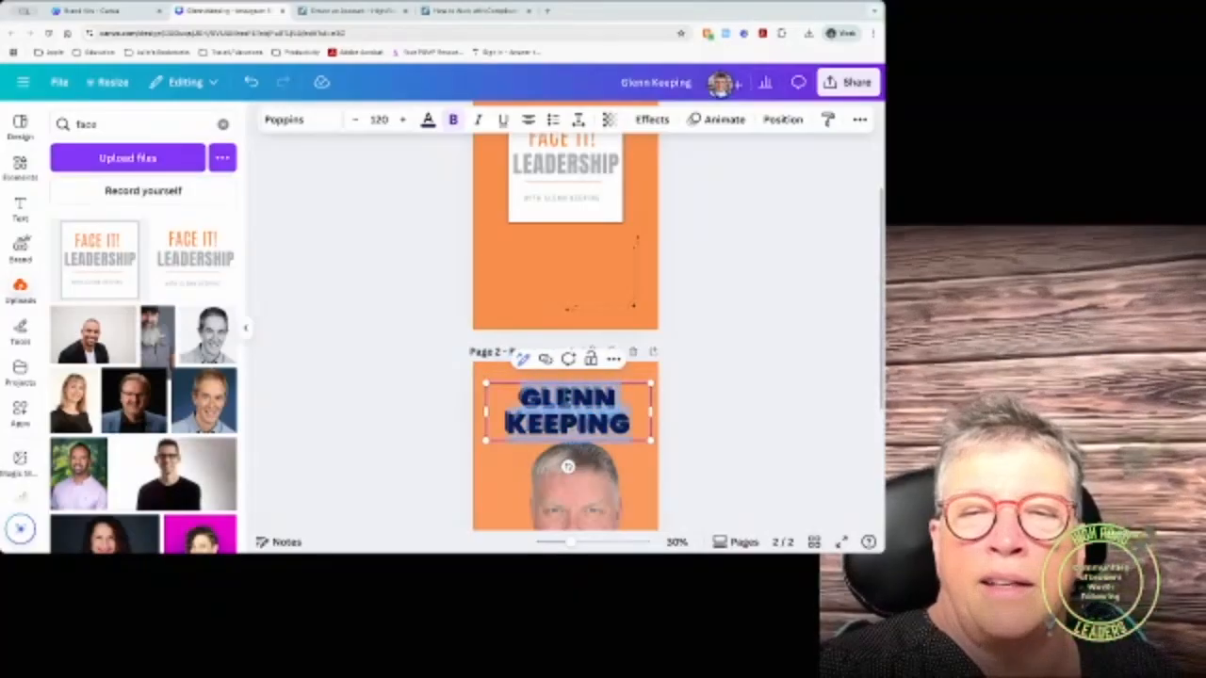
pyautogui.doubleClick(566, 399)
pyautogui.press('BackSpace')
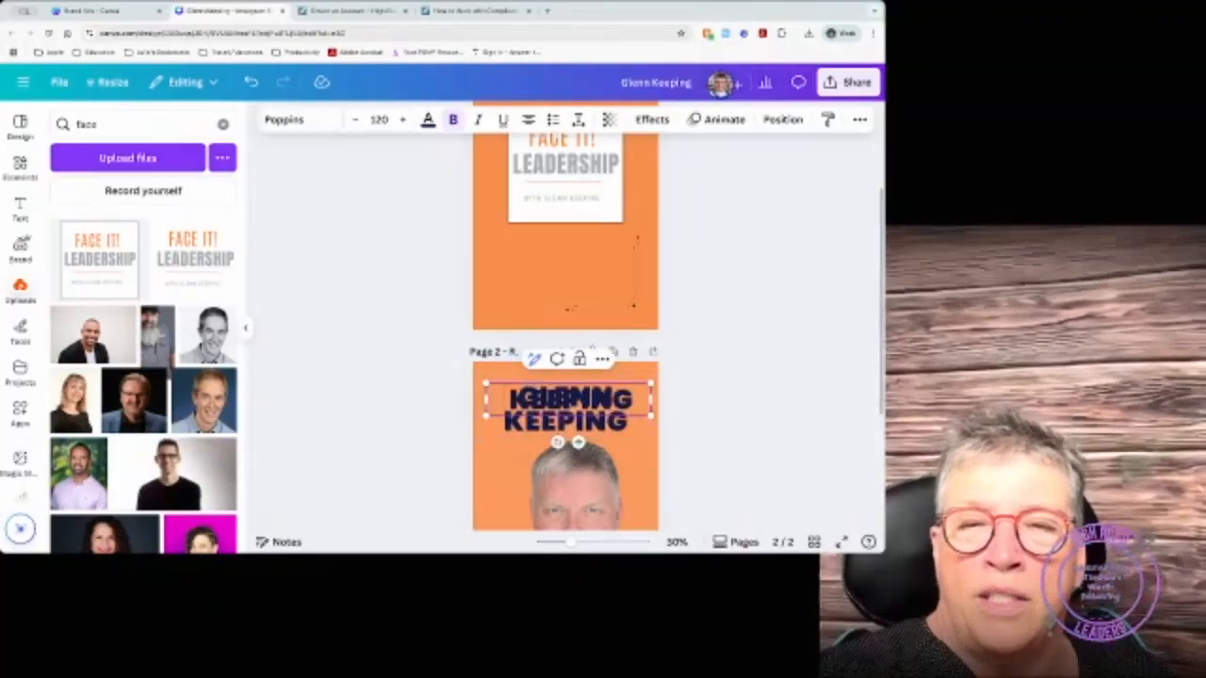
pyautogui.moveTo(566, 403); pyautogui.dragTo(567, 440)
# Step: Trim the original to the first name, delete the extra surname box, and stack both tightly
pyautogui.click(576, 399)
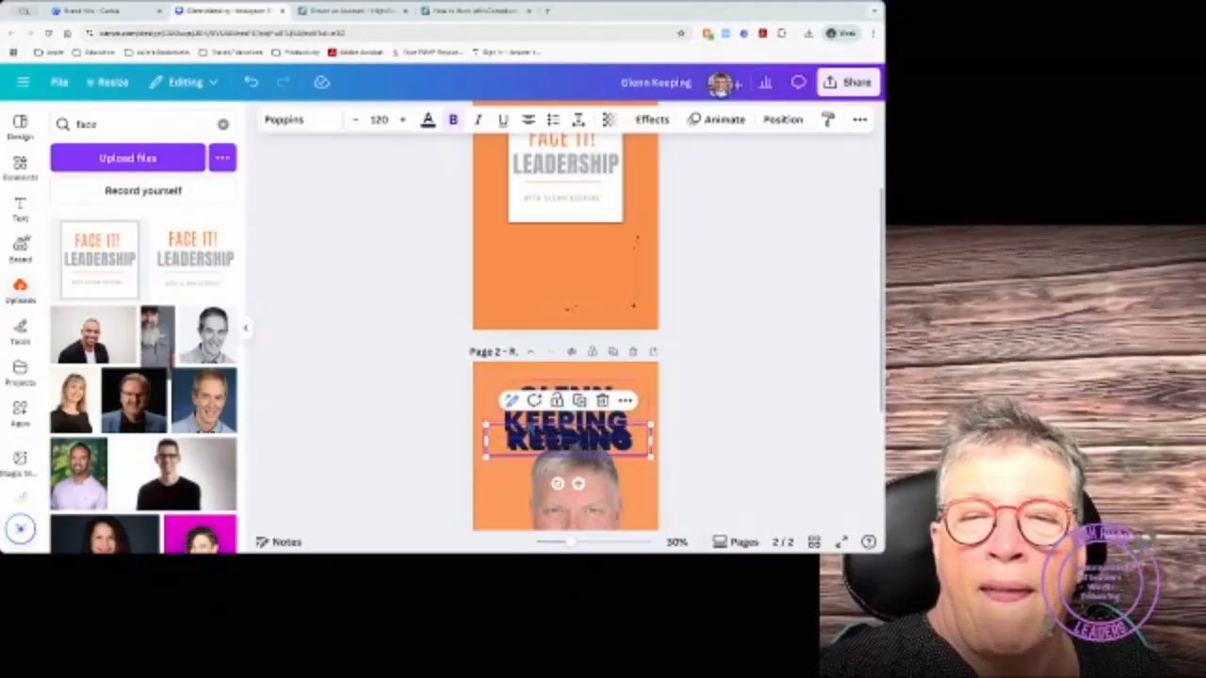
pyautogui.click(494, 416)
pyautogui.click(541, 425)
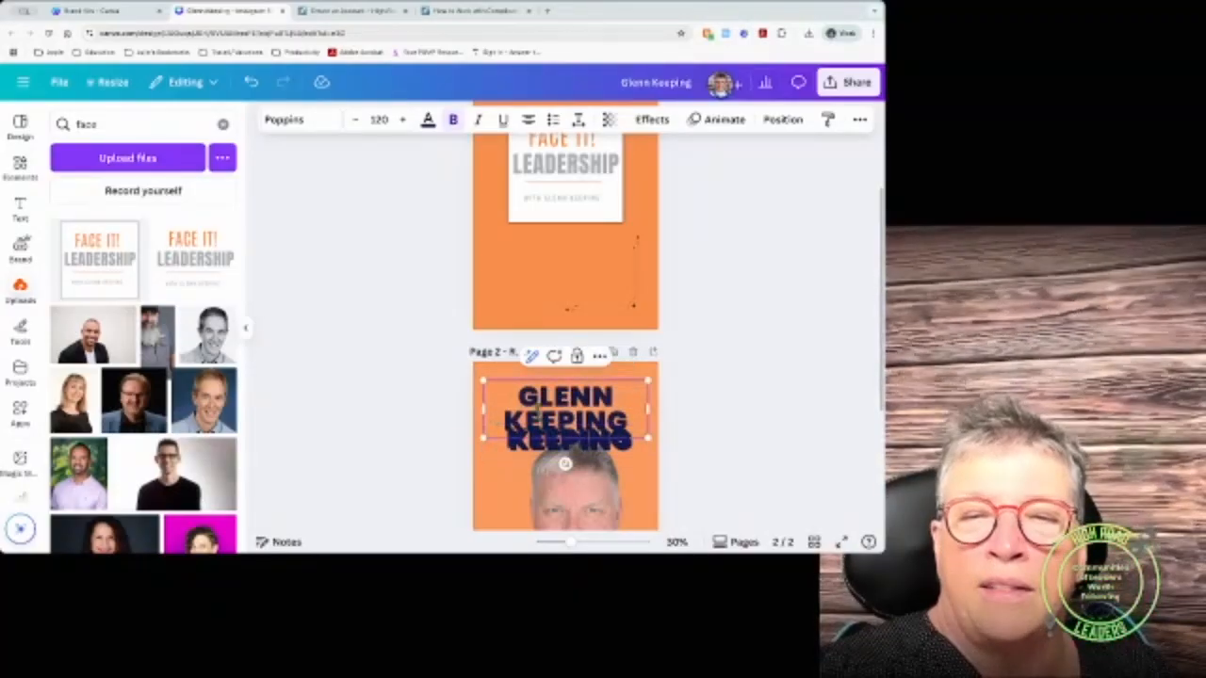
pyautogui.doubleClick(543, 426)
pyautogui.press('BackSpace')
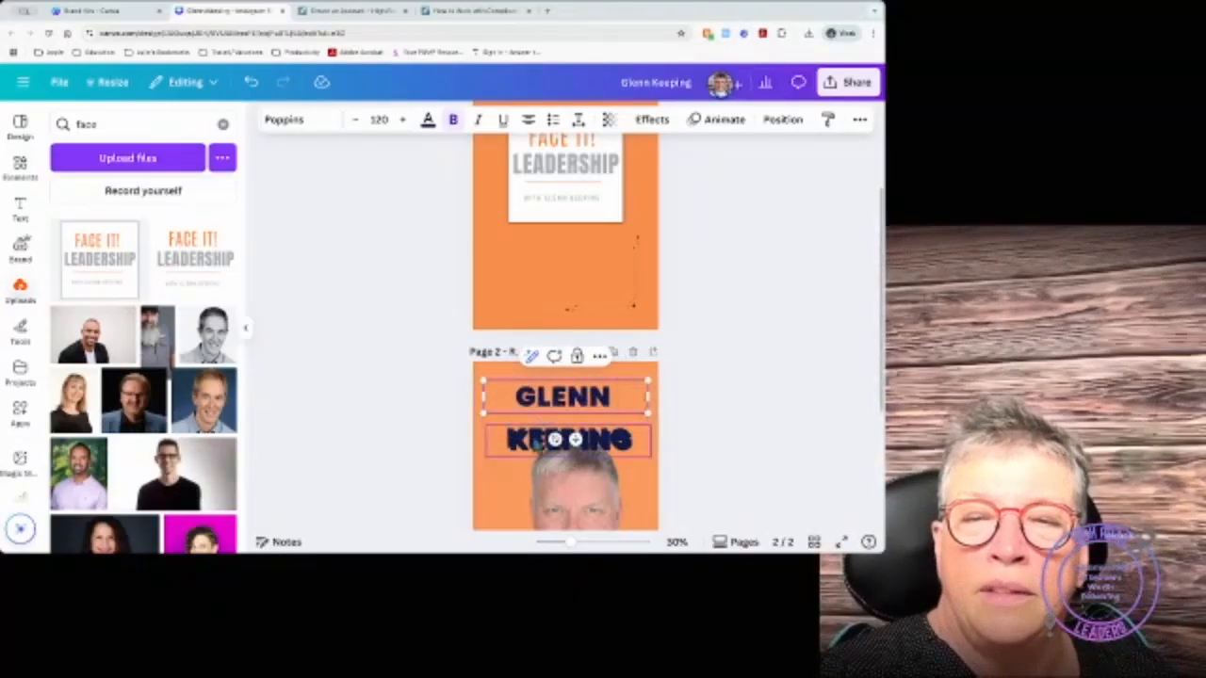
pyautogui.click(543, 436)
pyautogui.press('Delete')
pyautogui.moveTo(556, 438)
pyautogui.mouseDown()
pyautogui.moveTo(553, 413)
pyautogui.moveTo(559, 426)
pyautogui.mouseUp()
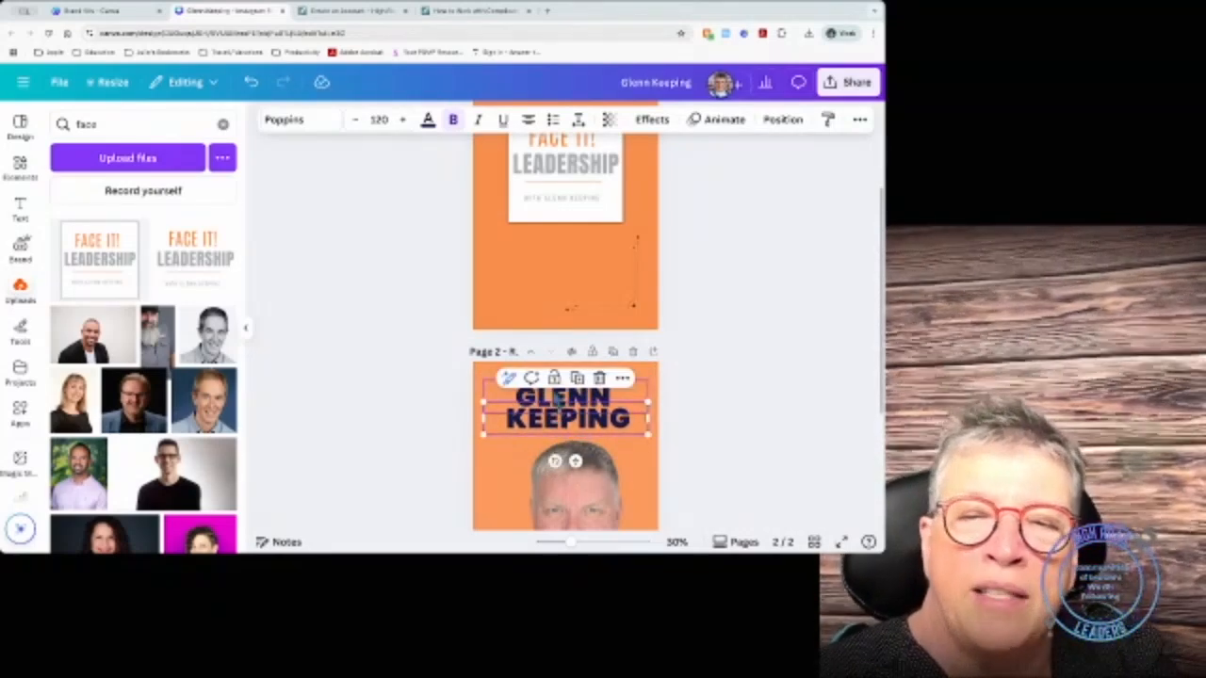
pyautogui.keyDown('shift'); pyautogui.click(559, 400); pyautogui.keyUp('shift')
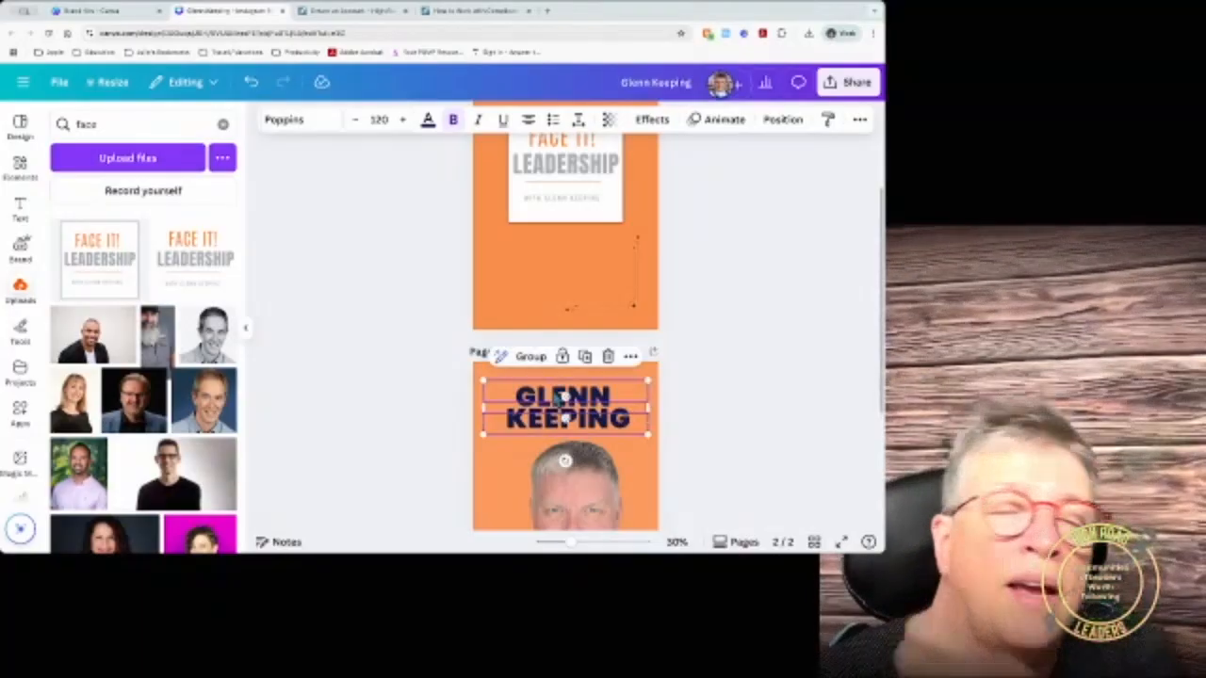
# Step: Group the first-name and surname text boxes together
pyautogui.click(786, 122)
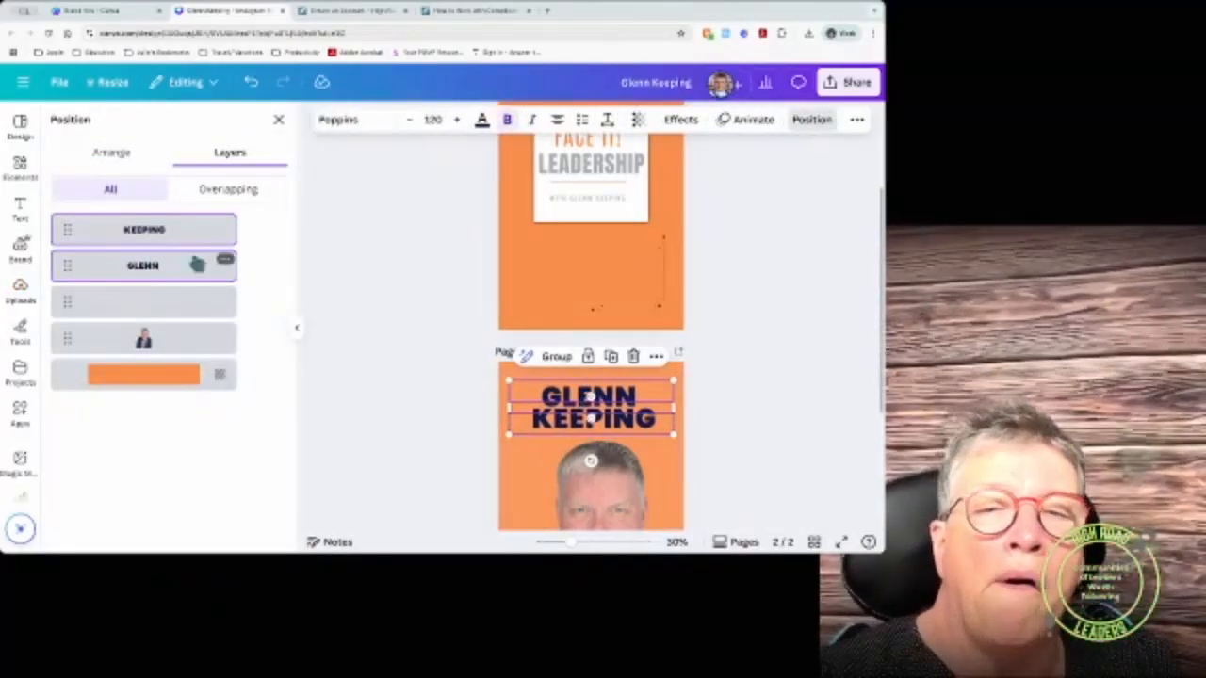
pyautogui.click(111, 153)
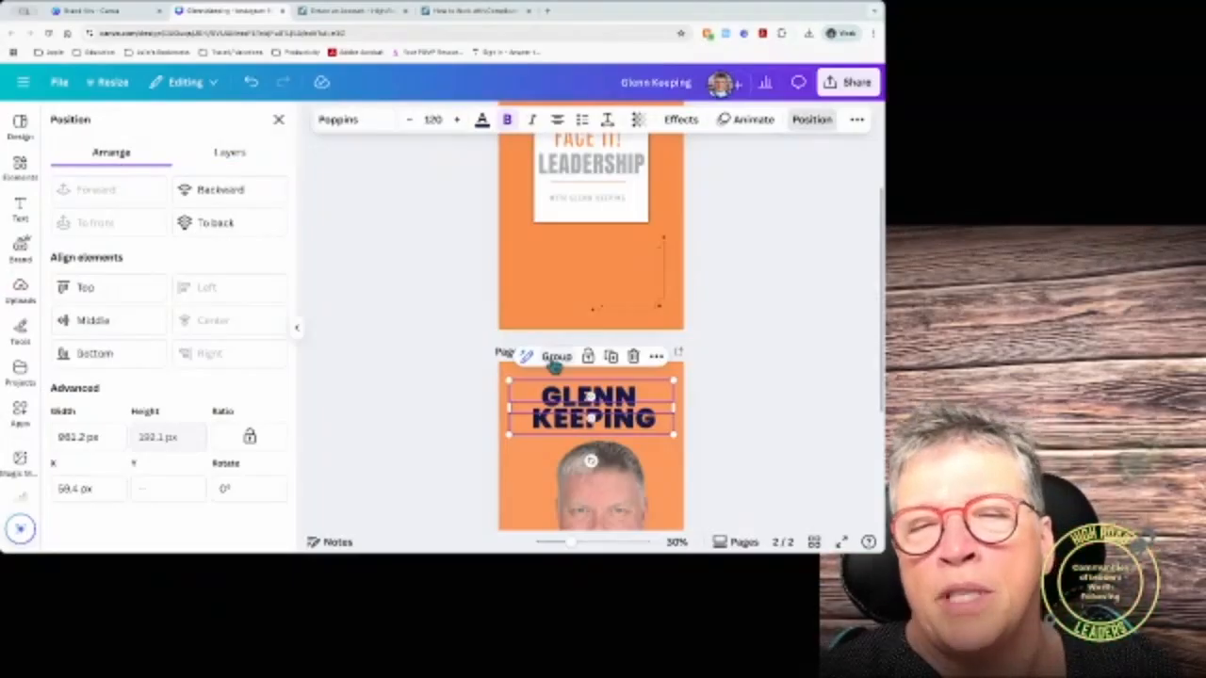
pyautogui.click(556, 358)
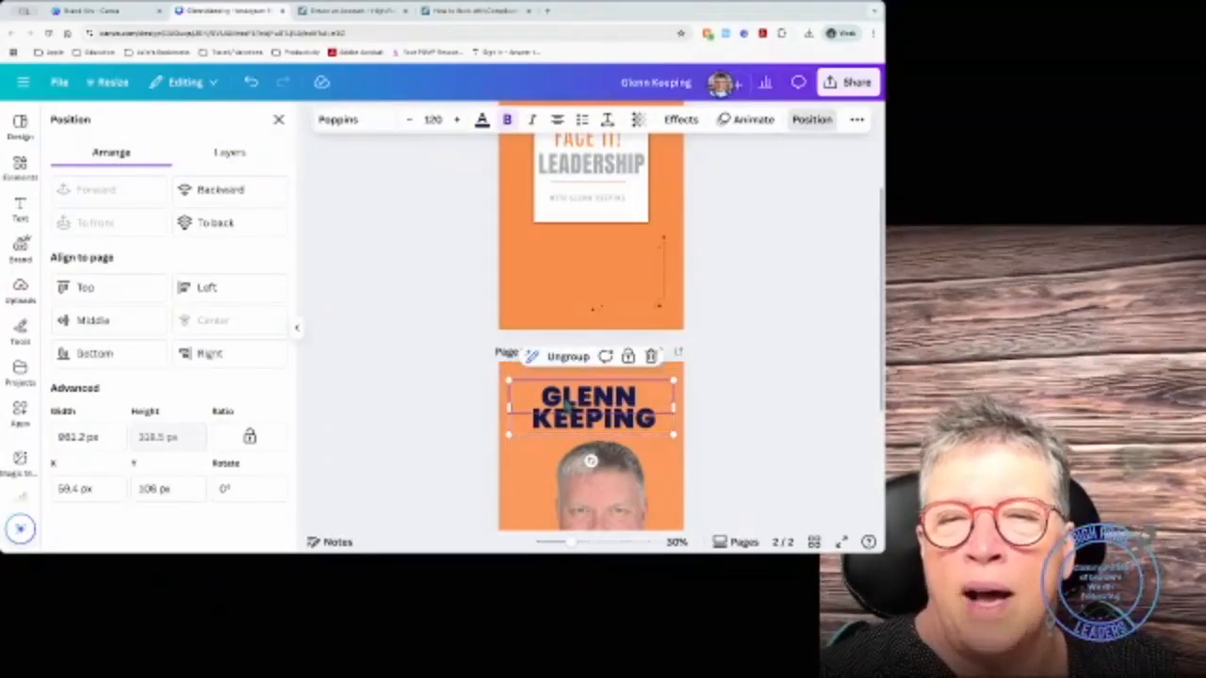
# Step: Widen the first name's letter spacing so it spans the full title width
pyautogui.doubleClick(566, 403)
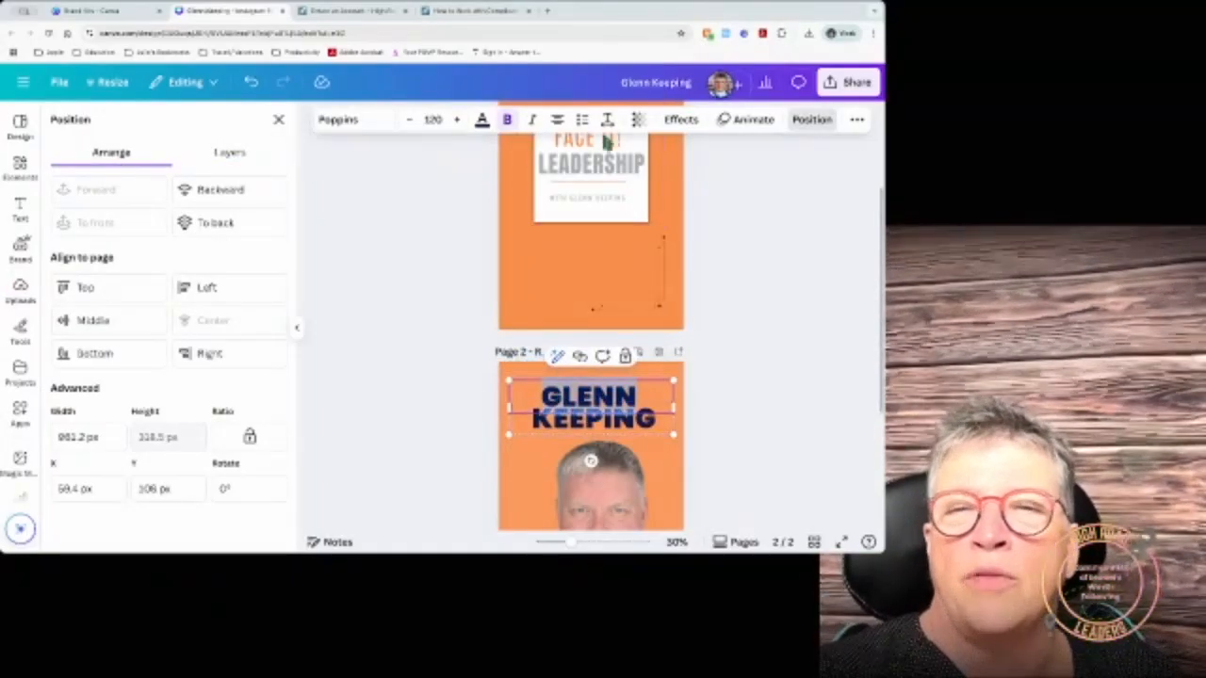
pyautogui.click(607, 121)
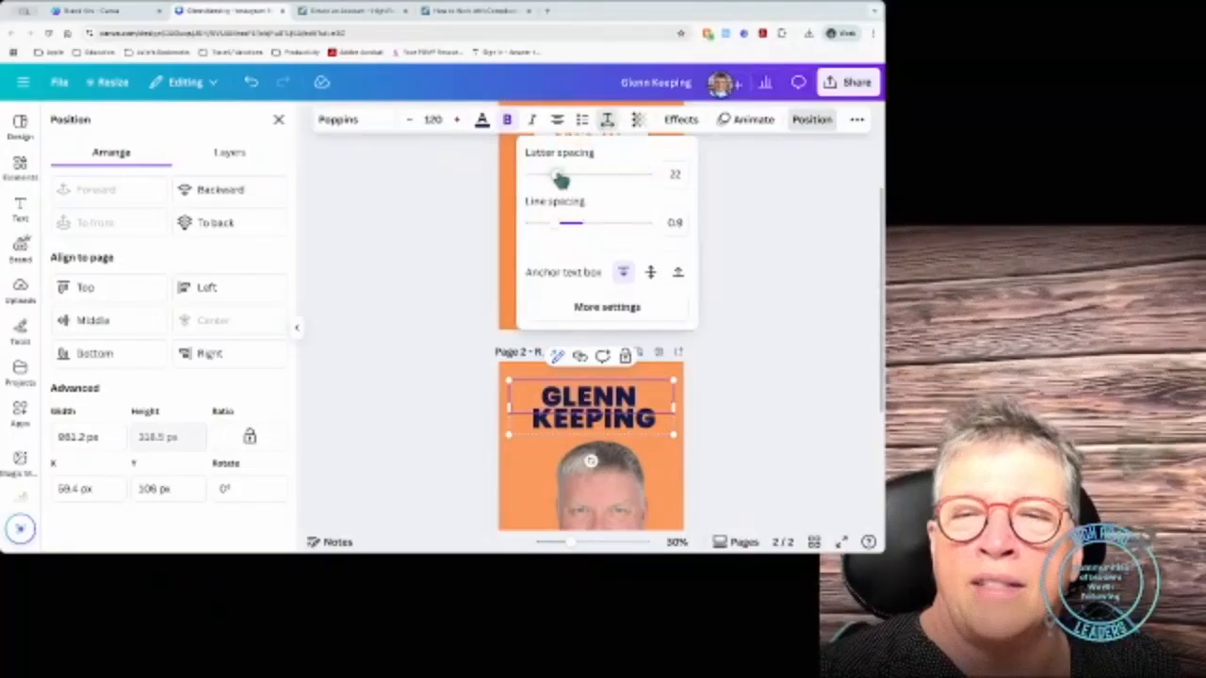
pyautogui.moveTo(560, 179); pyautogui.dragTo(580, 179)
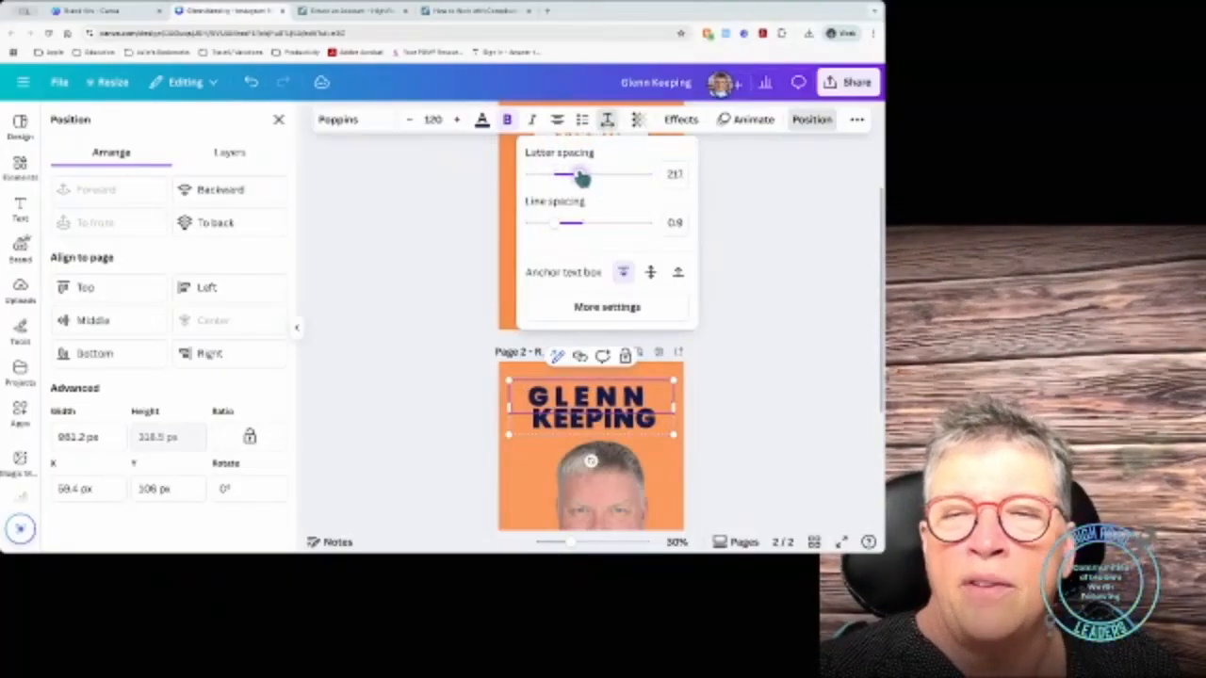
pyautogui.click(645, 395)
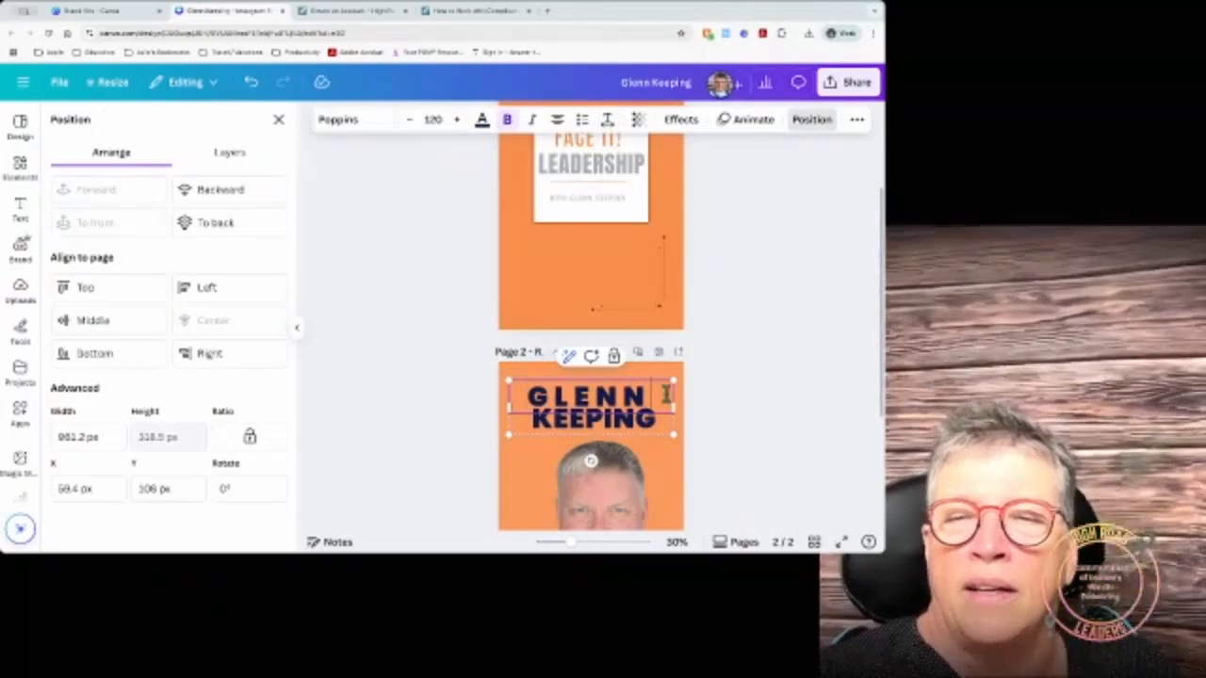
pyautogui.press('BackSpace')
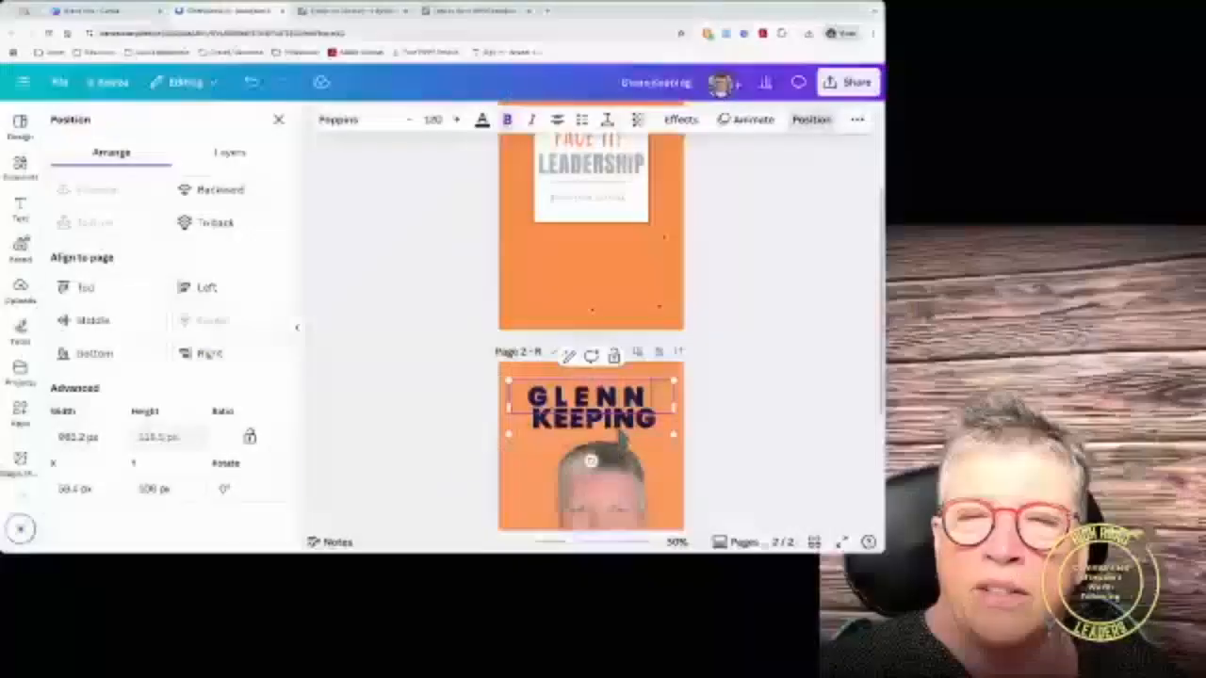
# Step: Check the group's parts and leave the whole name group selected
pyautogui.click(545, 424)
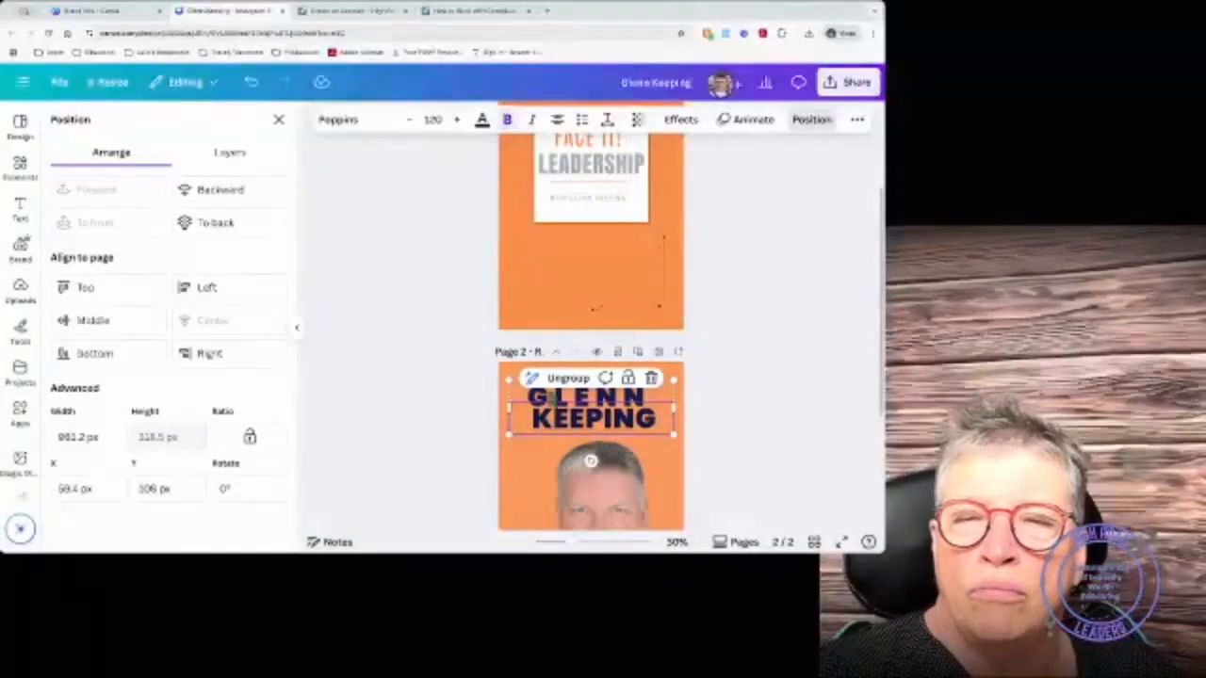
pyautogui.click(548, 424)
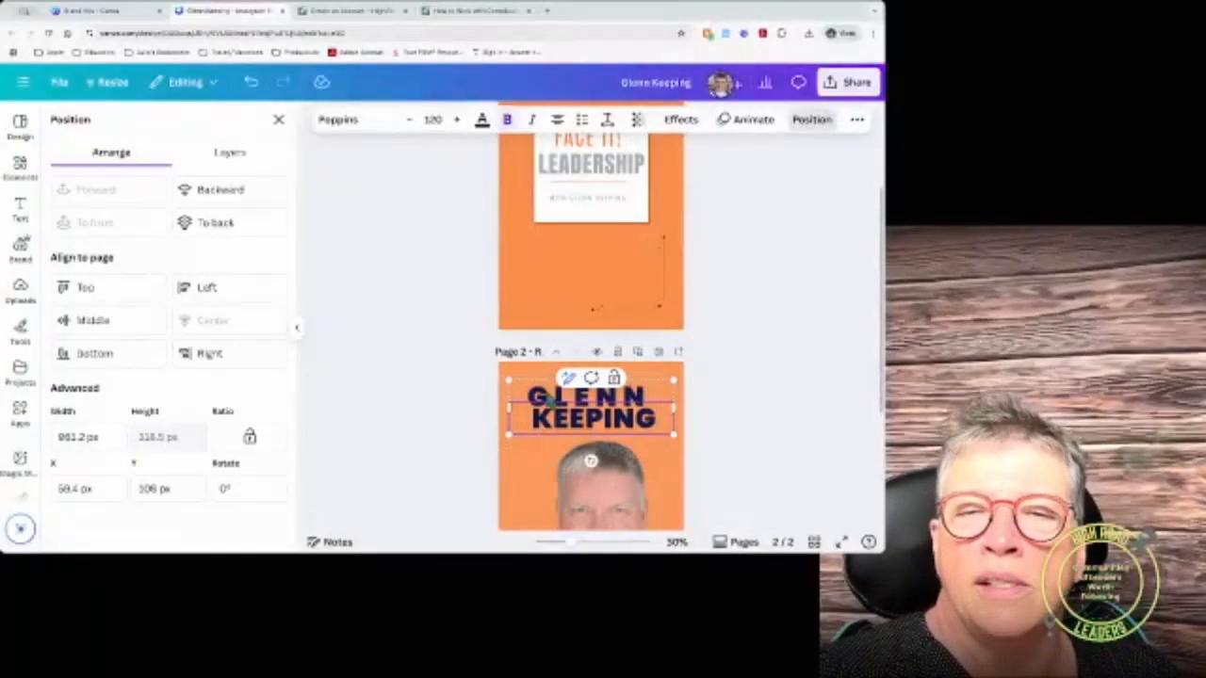
pyautogui.click(545, 391)
pyautogui.click(546, 391)
pyautogui.click(662, 422)
pyautogui.click(729, 404)
pyautogui.click(628, 414)
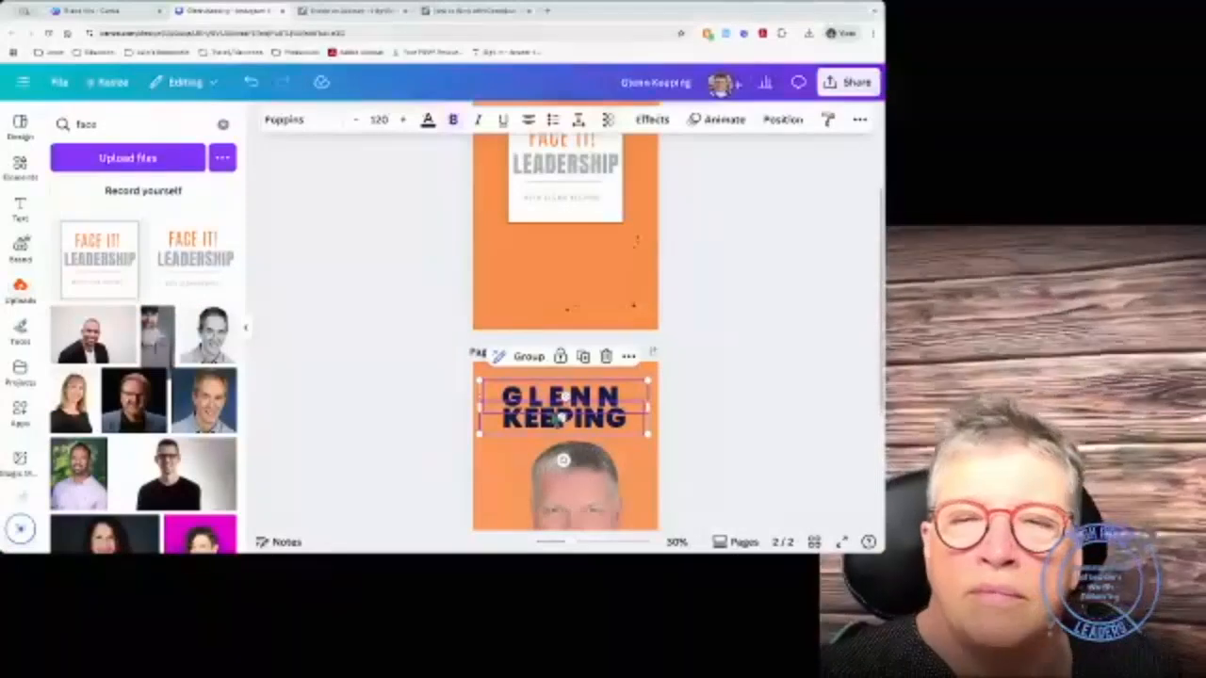
pyautogui.click(689, 410)
pyautogui.click(571, 417)
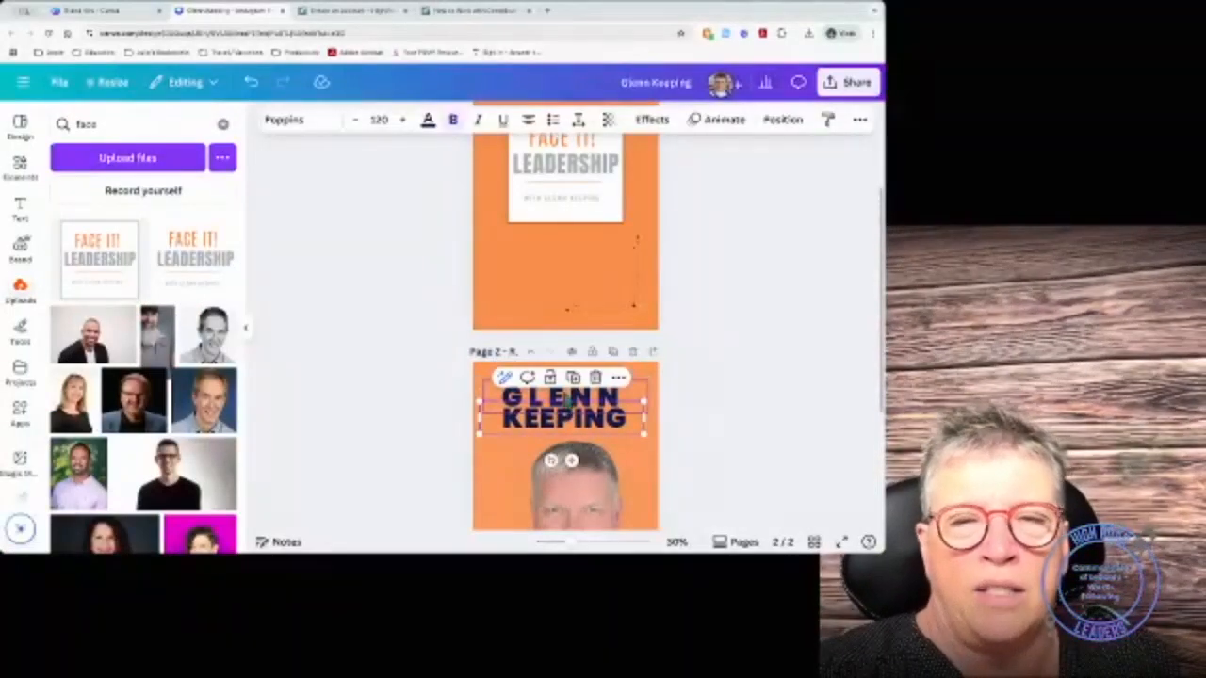
pyautogui.scroll(1, 591, 332)
pyautogui.scroll(3, 591, 328)
pyautogui.scroll(-4, 590, 325)
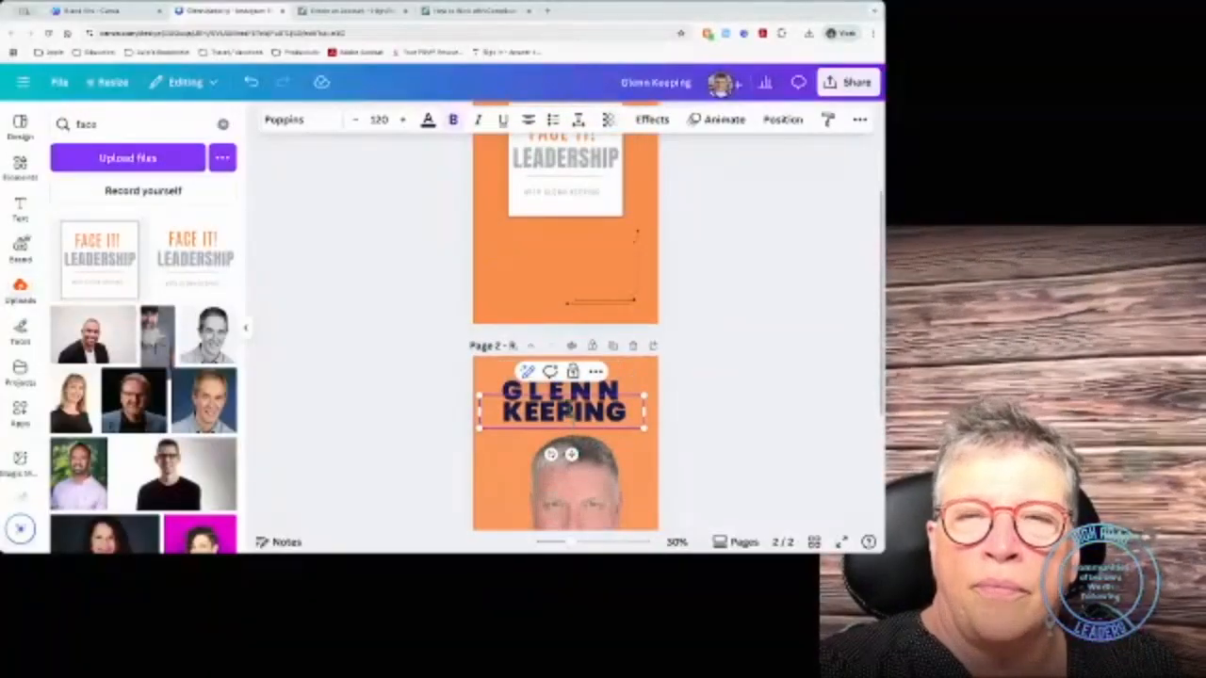
pyautogui.click(579, 120)
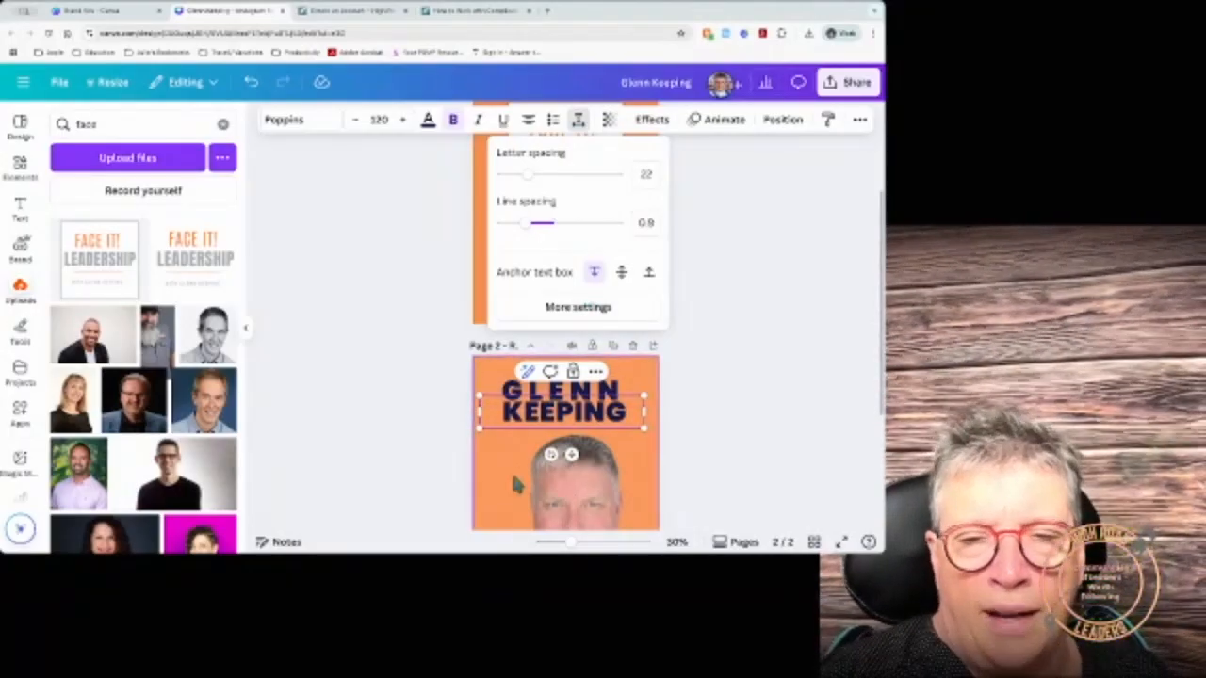
pyautogui.scroll(-4, 531, 481)
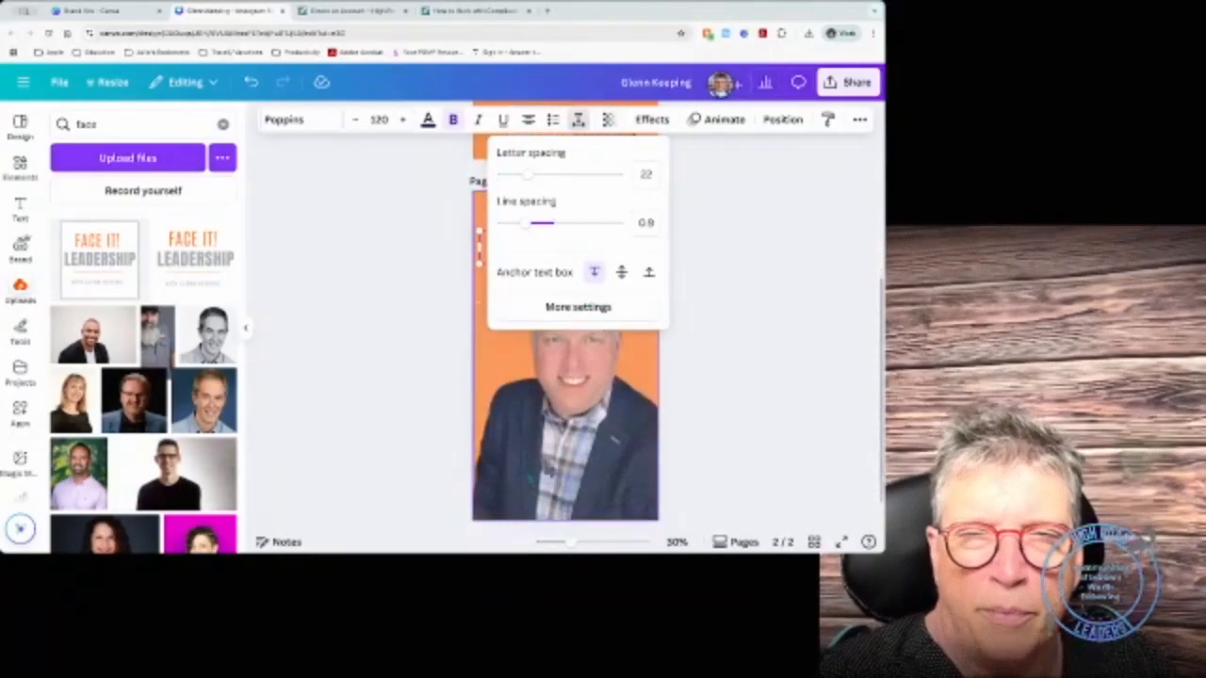
pyautogui.click(575, 247)
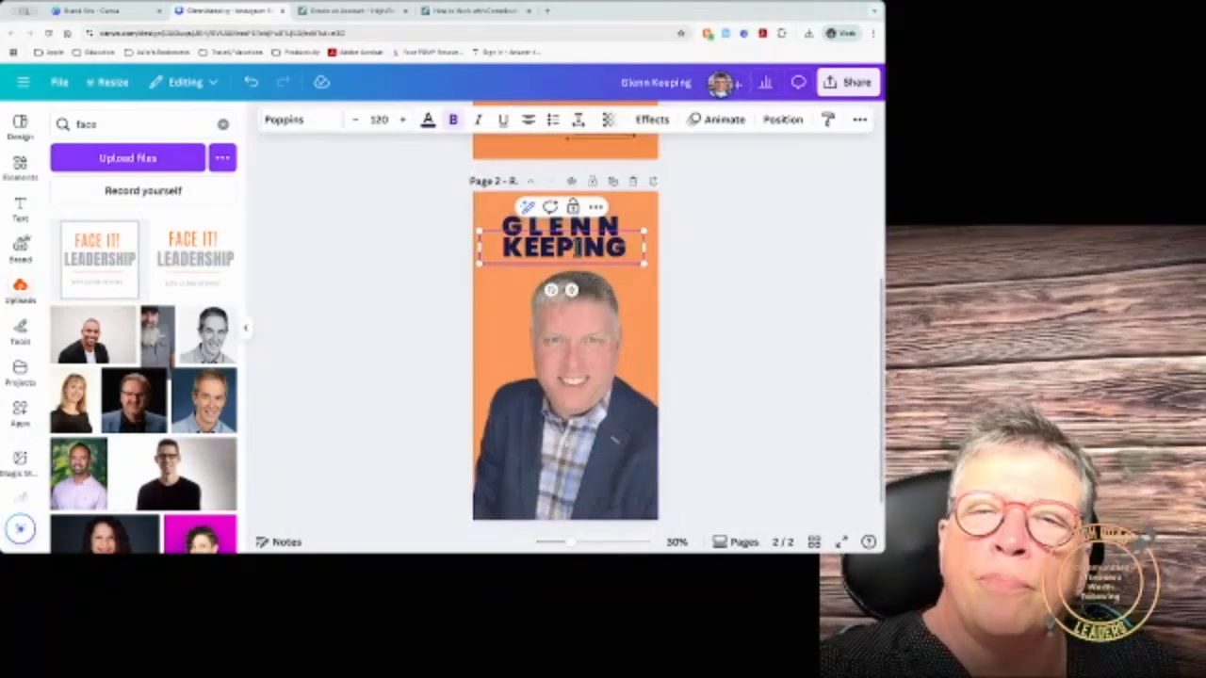
pyautogui.click(532, 301)
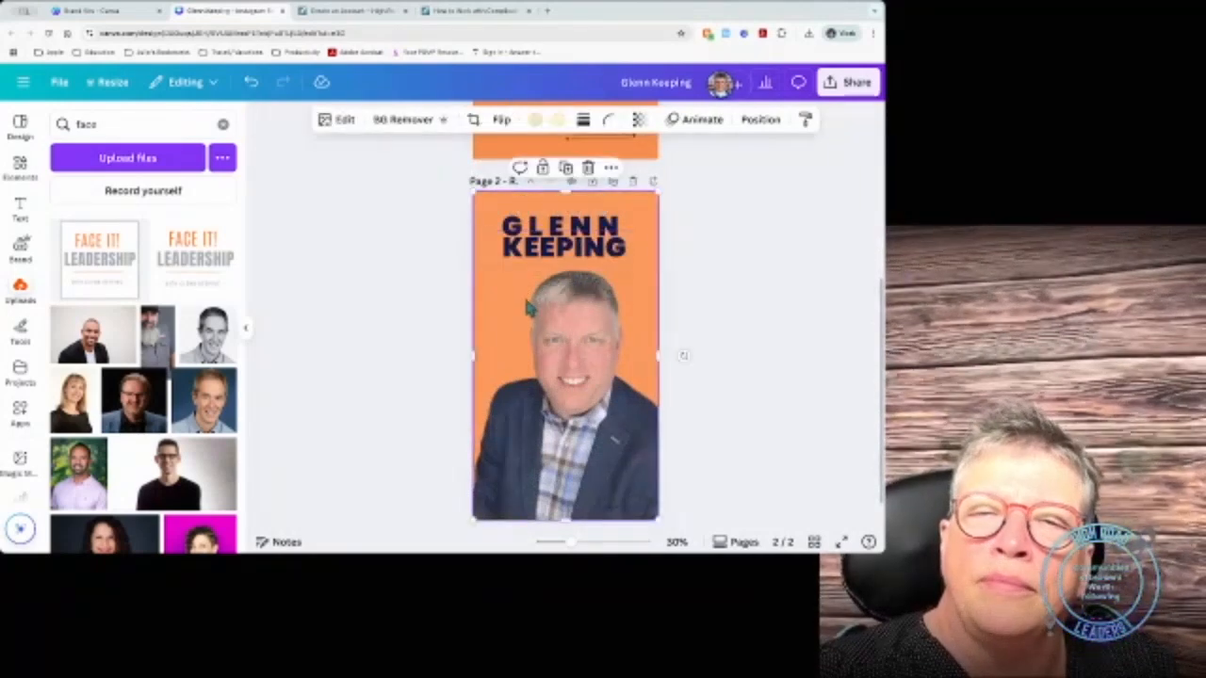
pyautogui.click(560, 247)
pyautogui.moveTo(556, 248); pyautogui.dragTo(561, 250)
pyautogui.click(564, 232)
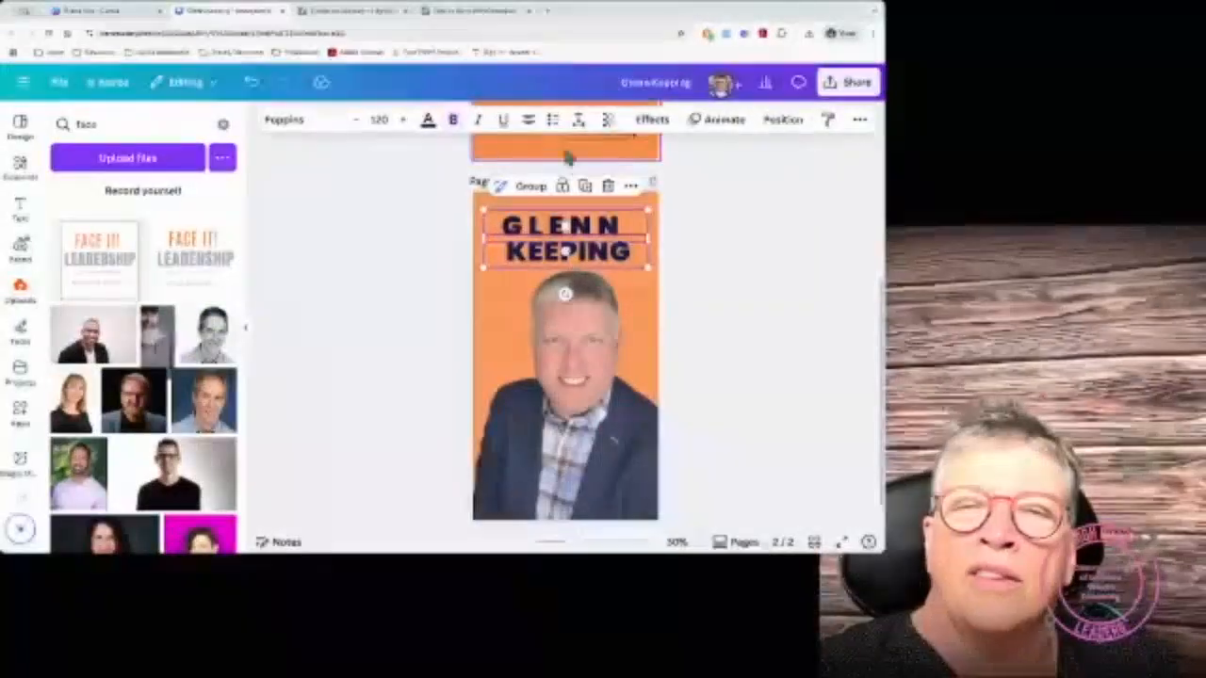
pyautogui.click(529, 120)
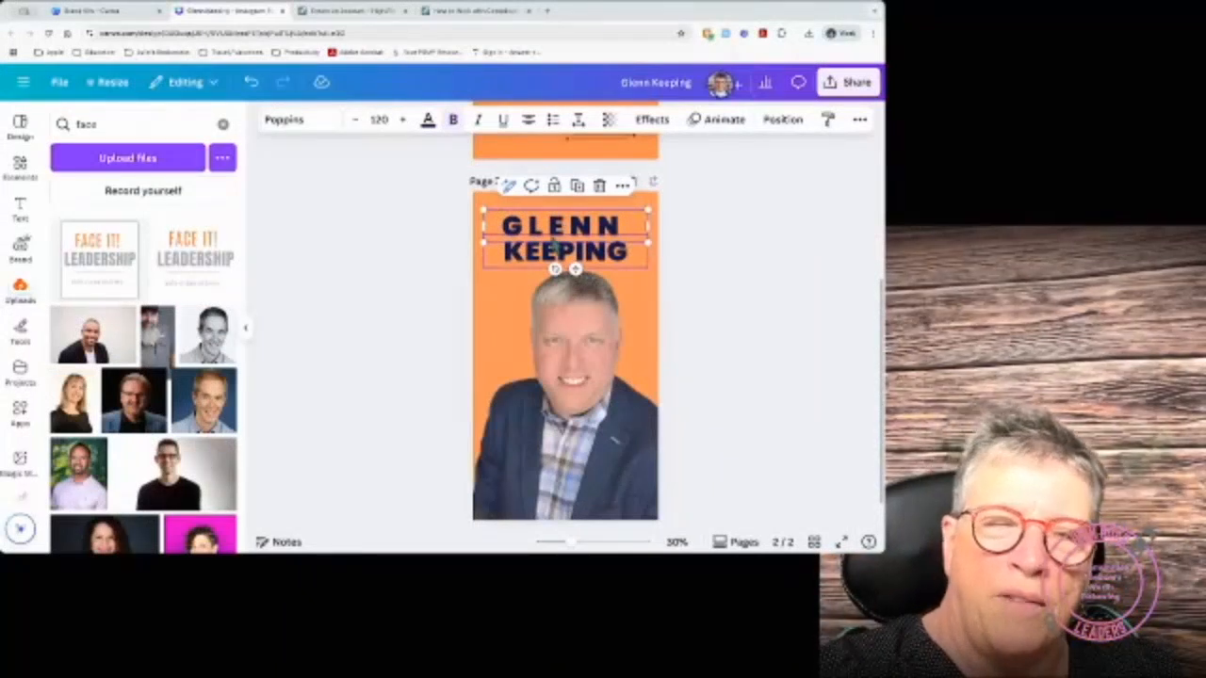
pyautogui.scroll(-2, 563, 320)
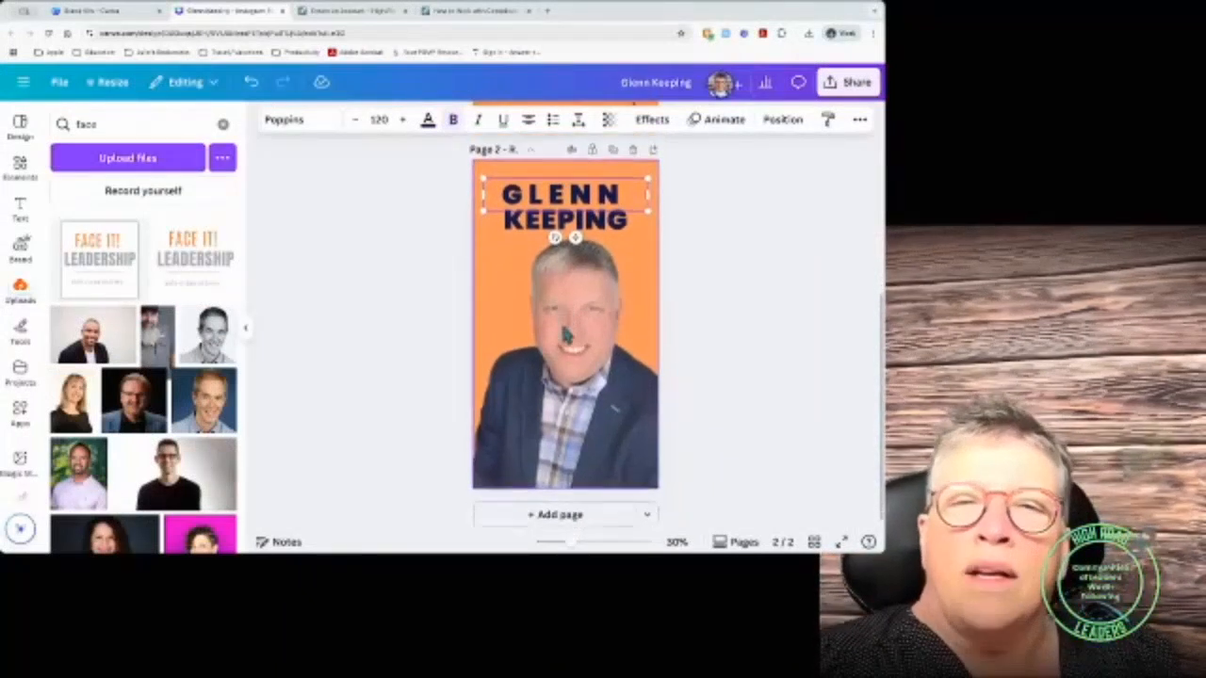
pyautogui.scroll(5, 566, 335)
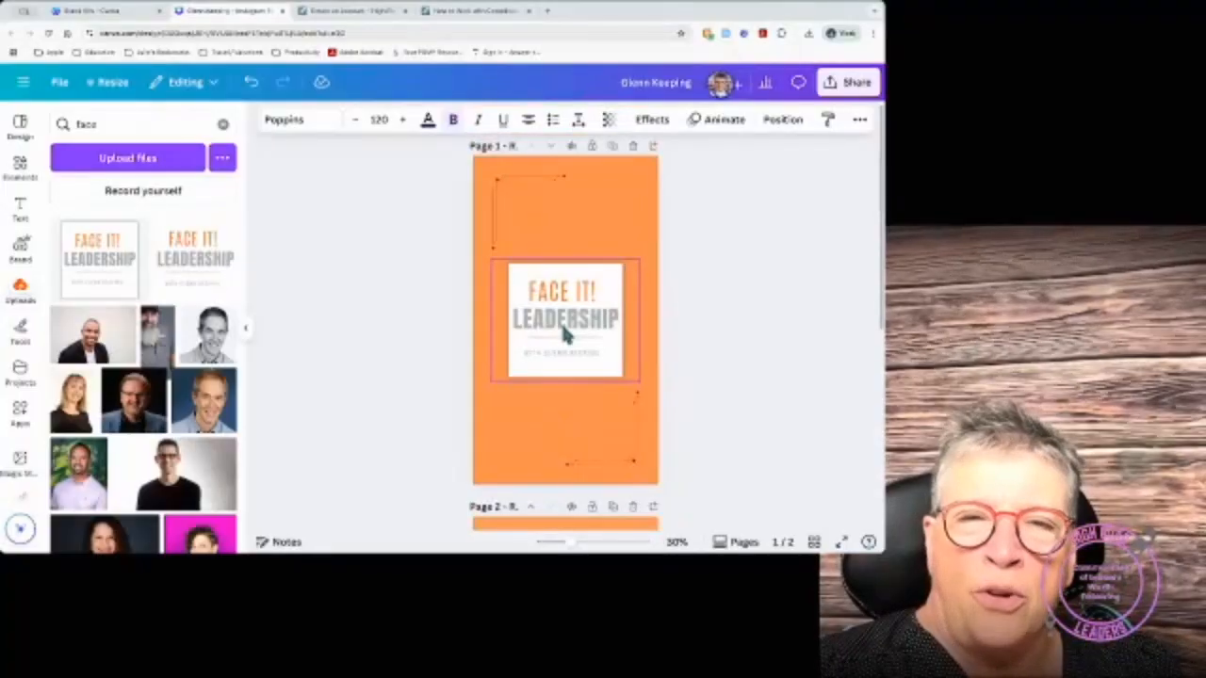
# Step: In the other Canva tab, dismiss the reel design picker and go to the Projects page
pyautogui.click(101, 12)
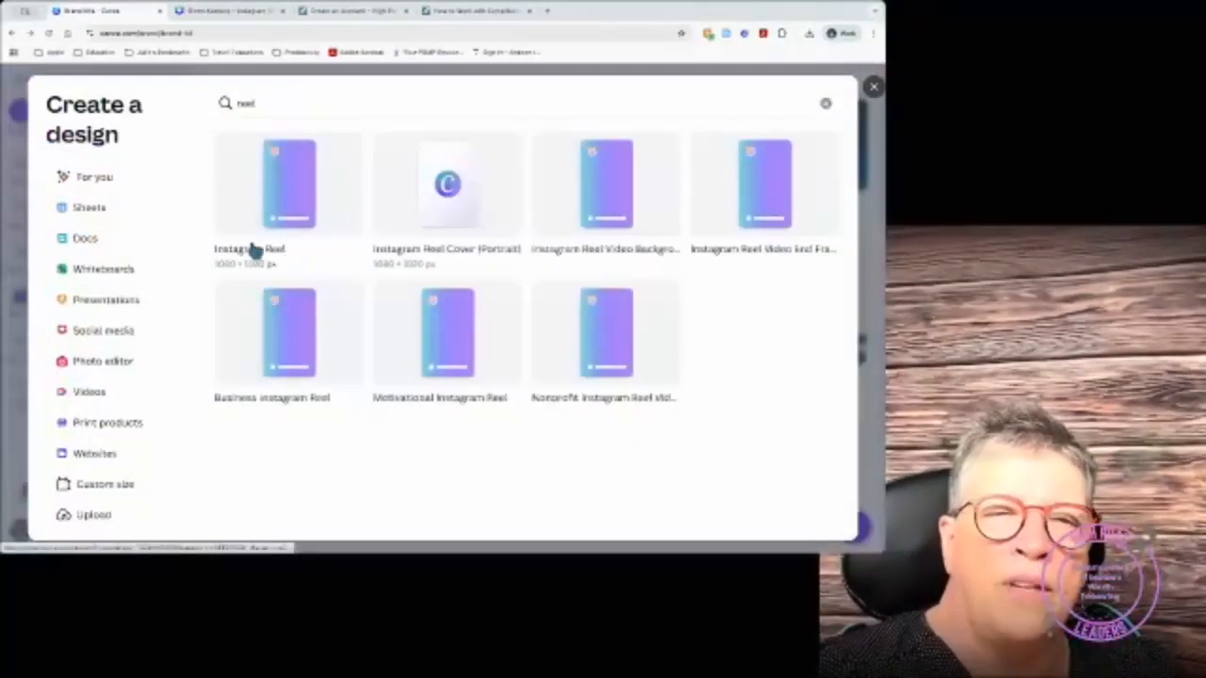
pyautogui.click(826, 106)
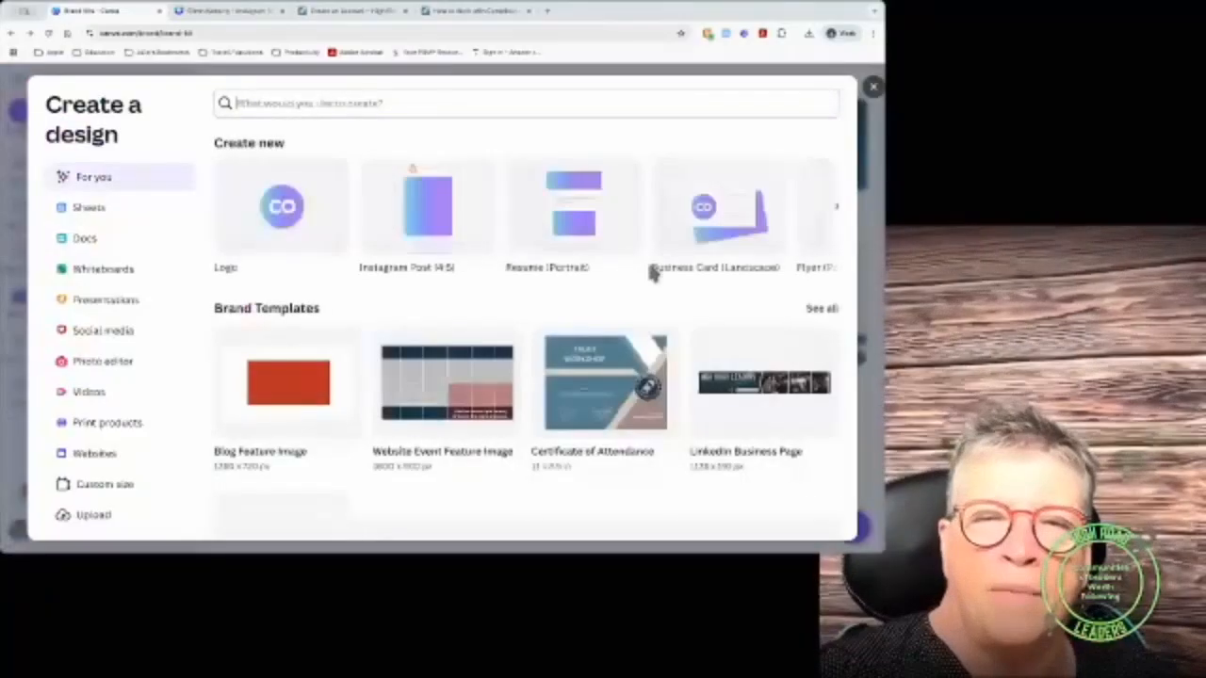
pyautogui.press('Escape')
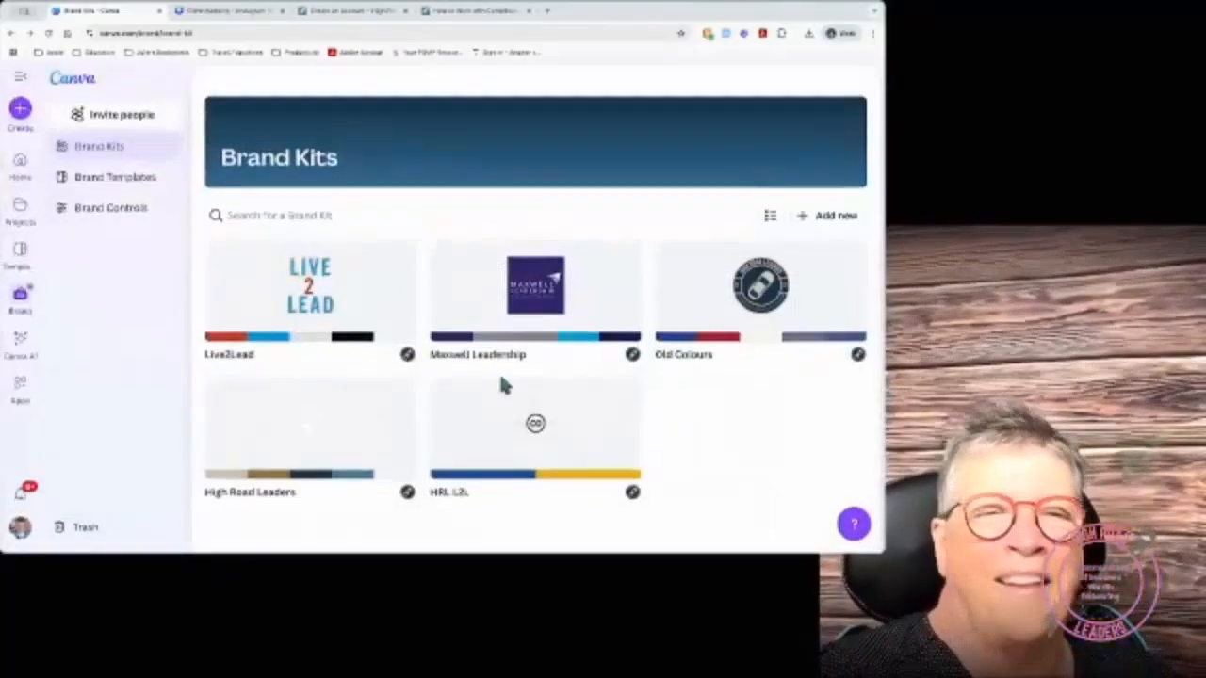
pyautogui.click(8, 221)
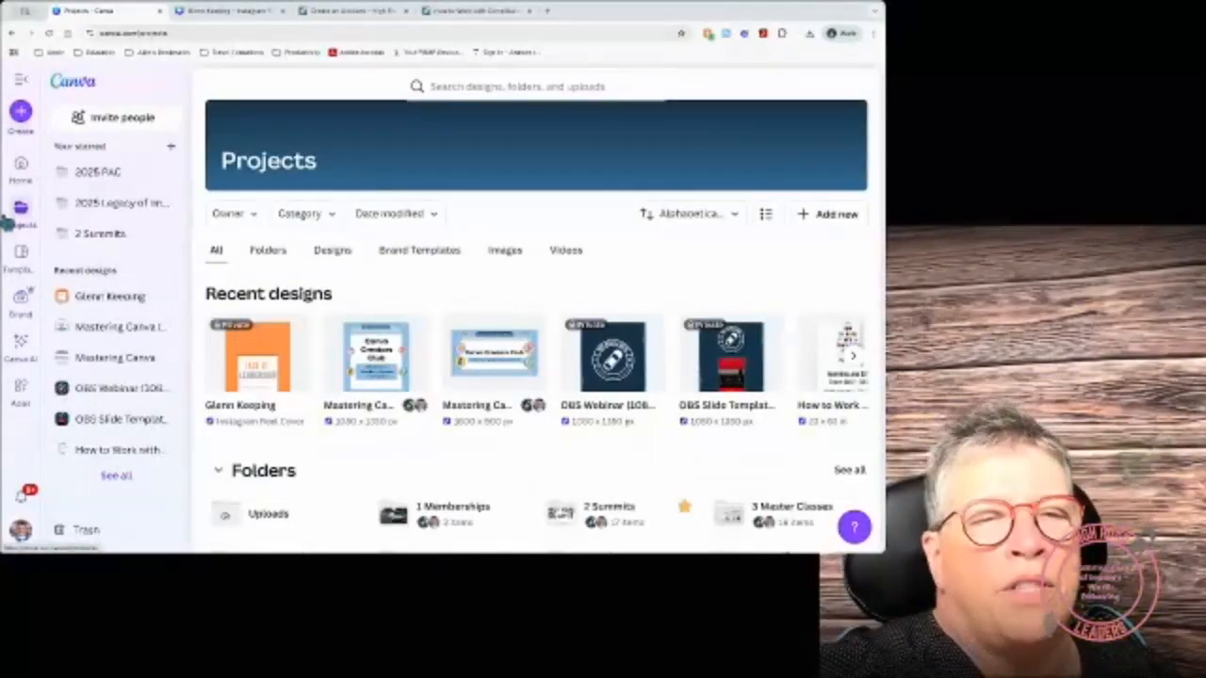
pyautogui.click(21, 166)
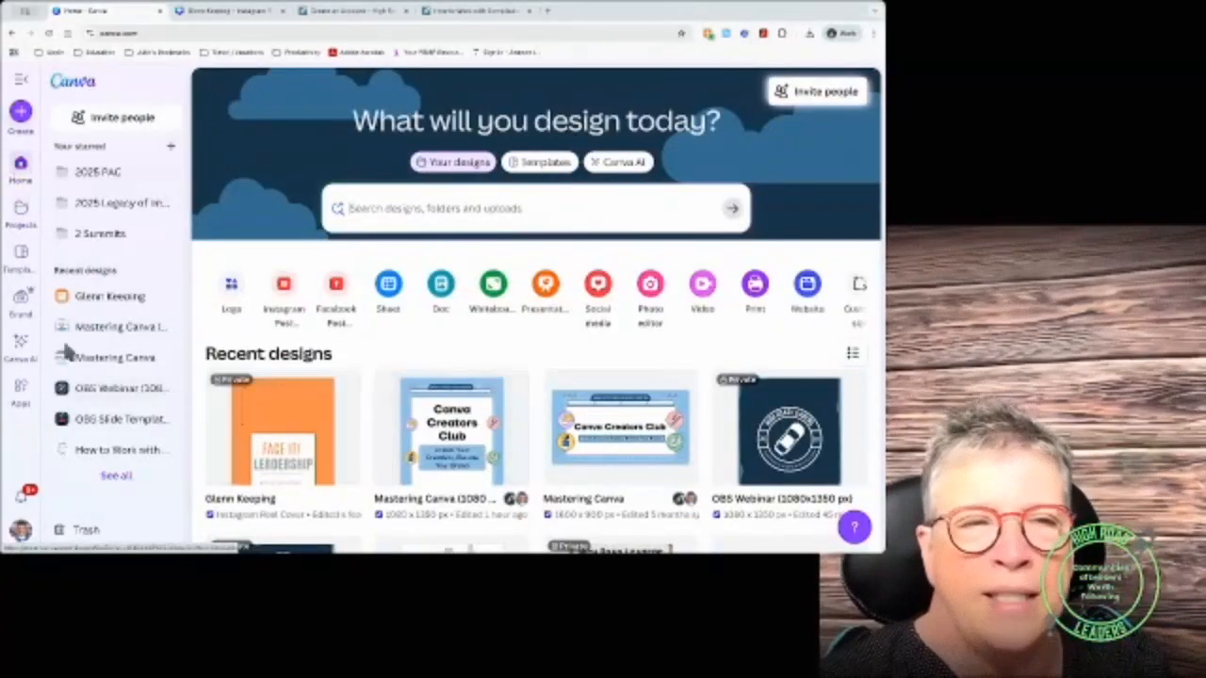
pyautogui.click(21, 211)
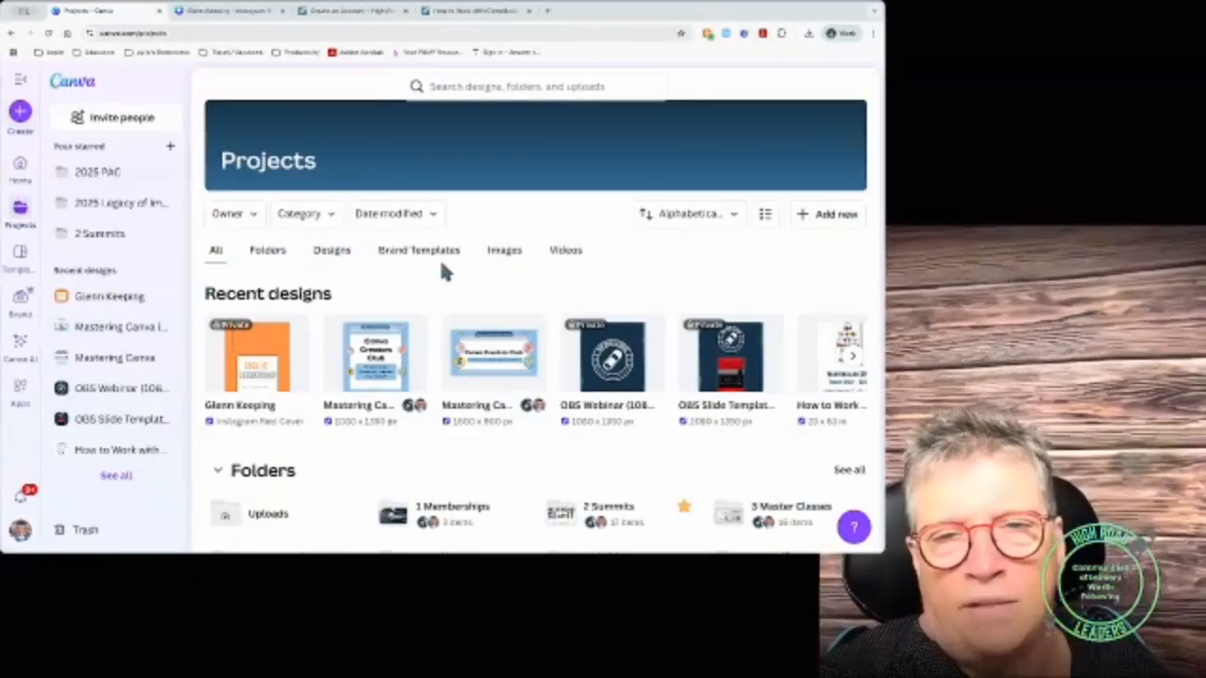
# Step: Open the 2025_Bio Flyer_All design from Folders > 2 Summits > 2025 PAC
pyautogui.click(268, 251)
pyautogui.scroll(-1, 364, 380)
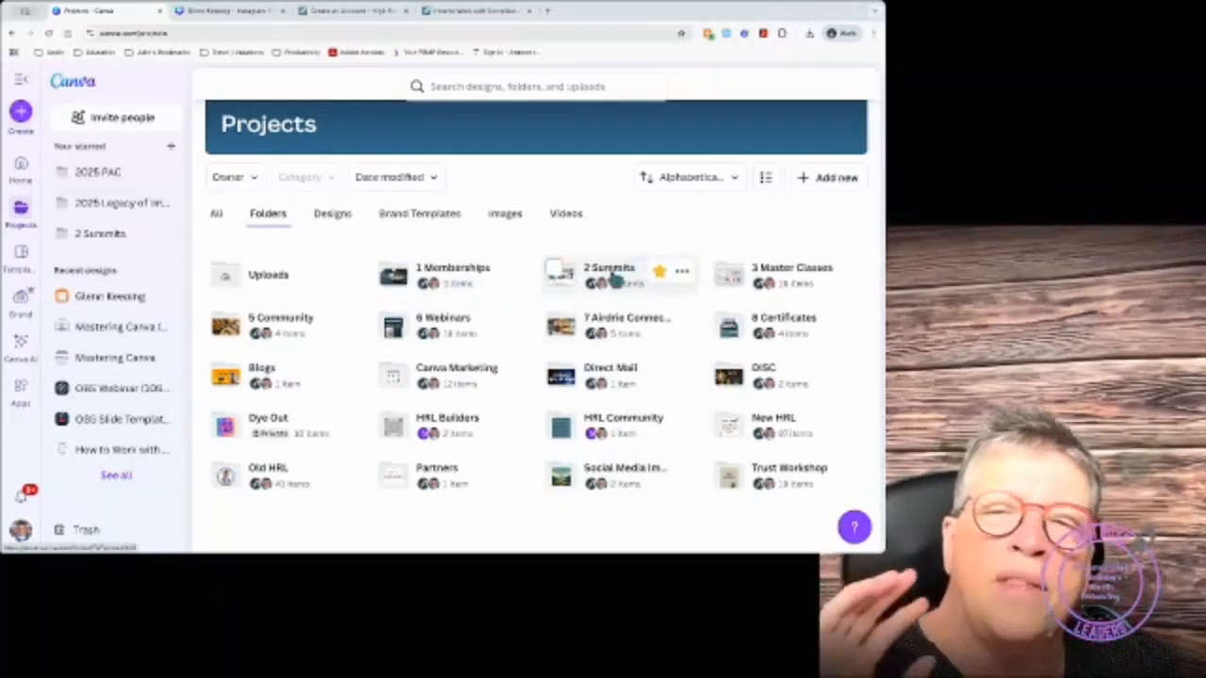
pyautogui.click(611, 270)
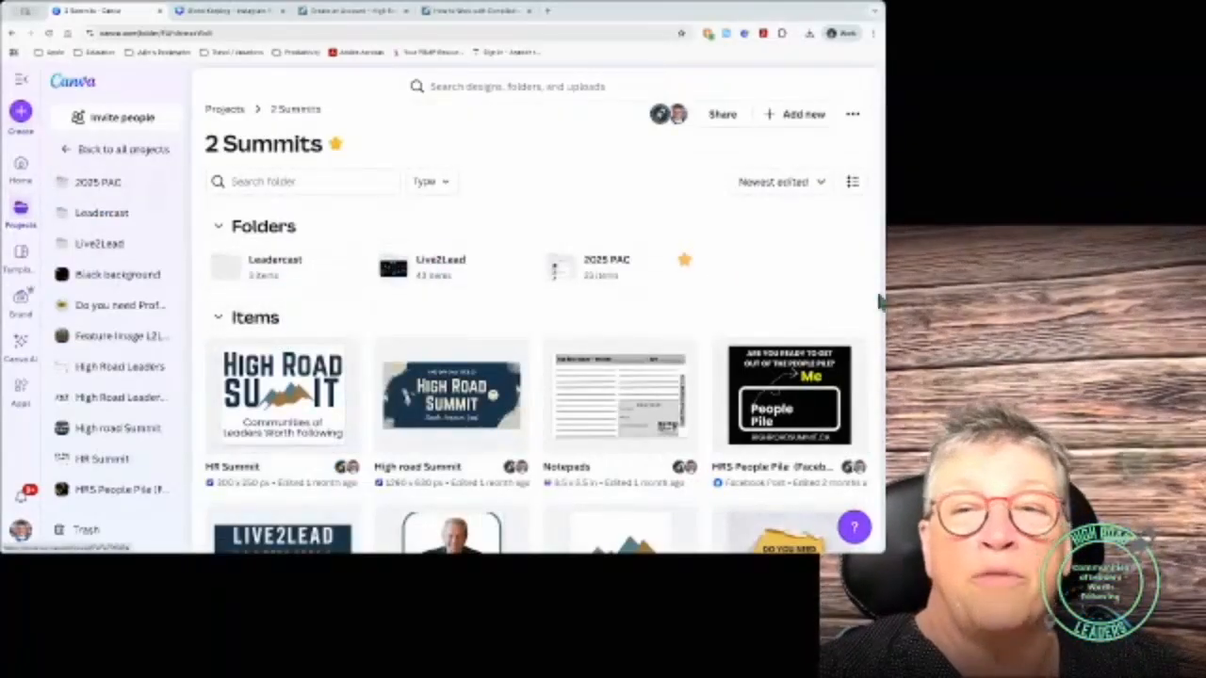
pyautogui.scroll(-4, 622, 339)
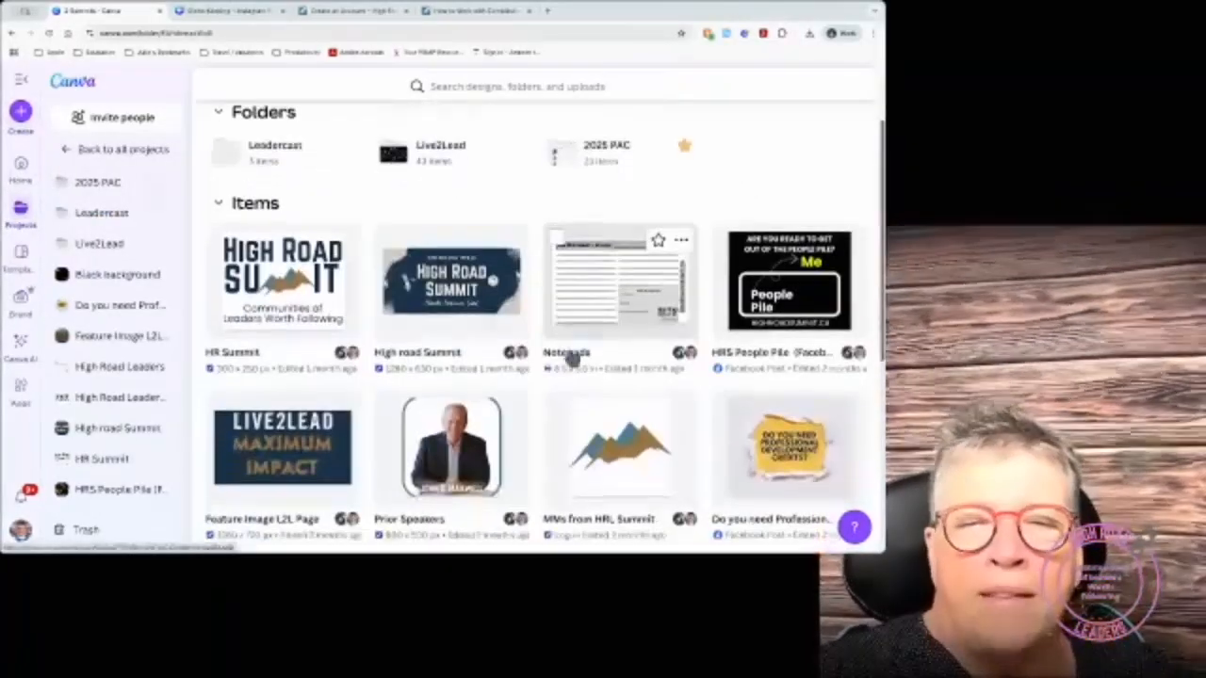
pyautogui.scroll(4, 571, 354)
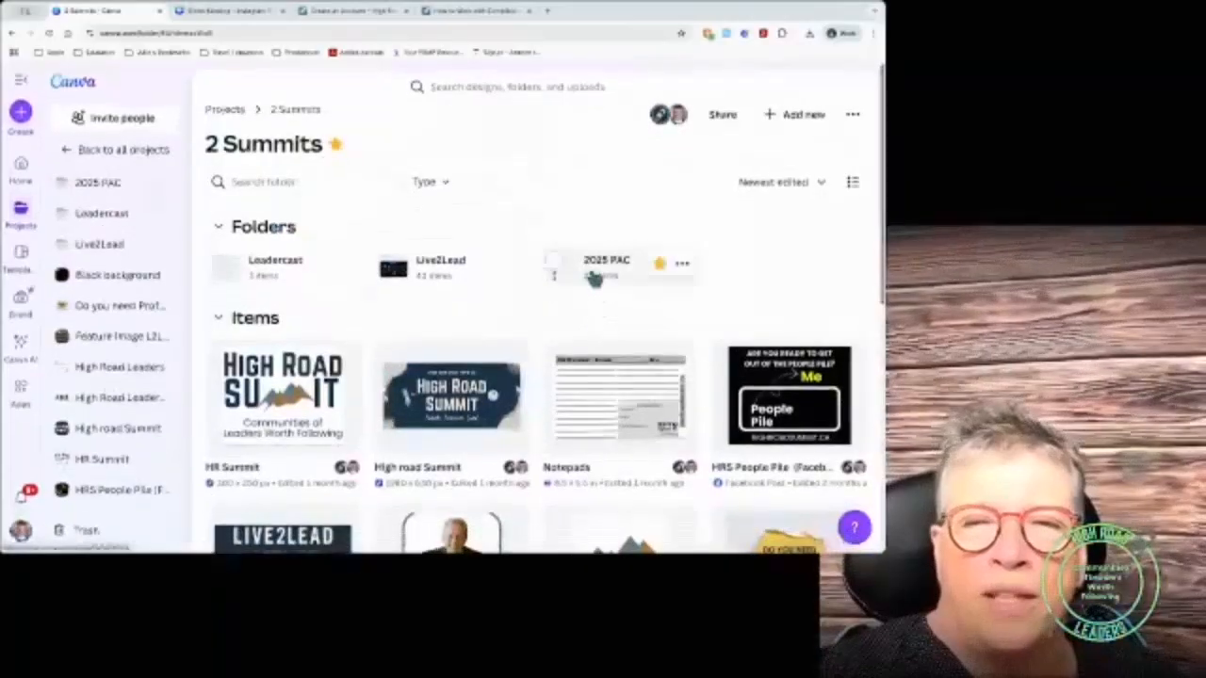
pyautogui.click(593, 274)
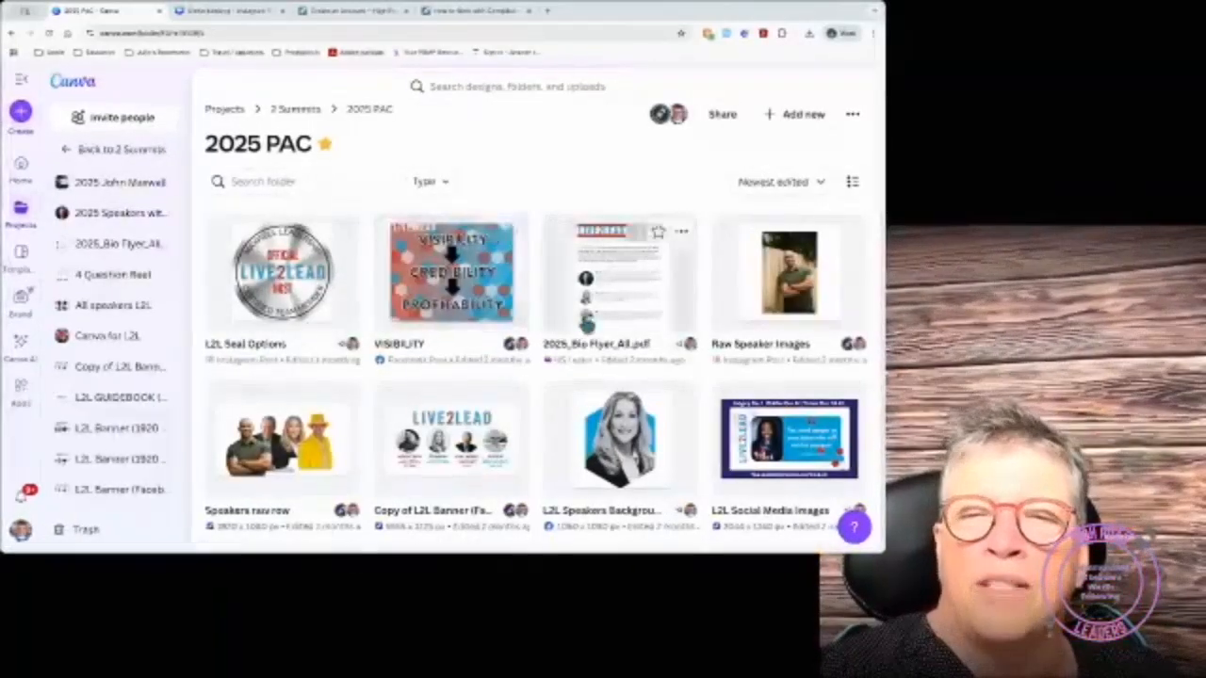
pyautogui.click(629, 299)
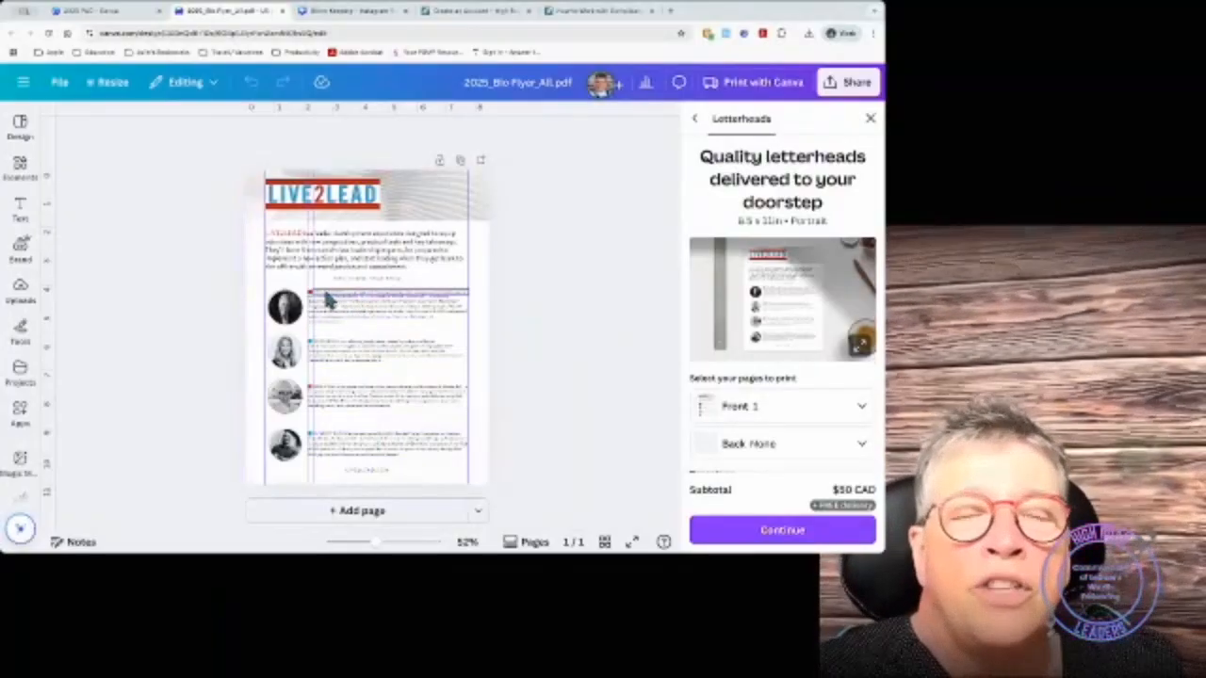
# Step: Group the red square with the first speaker's bio text and shift it slightly left
pyautogui.scroll(5, 326, 300)
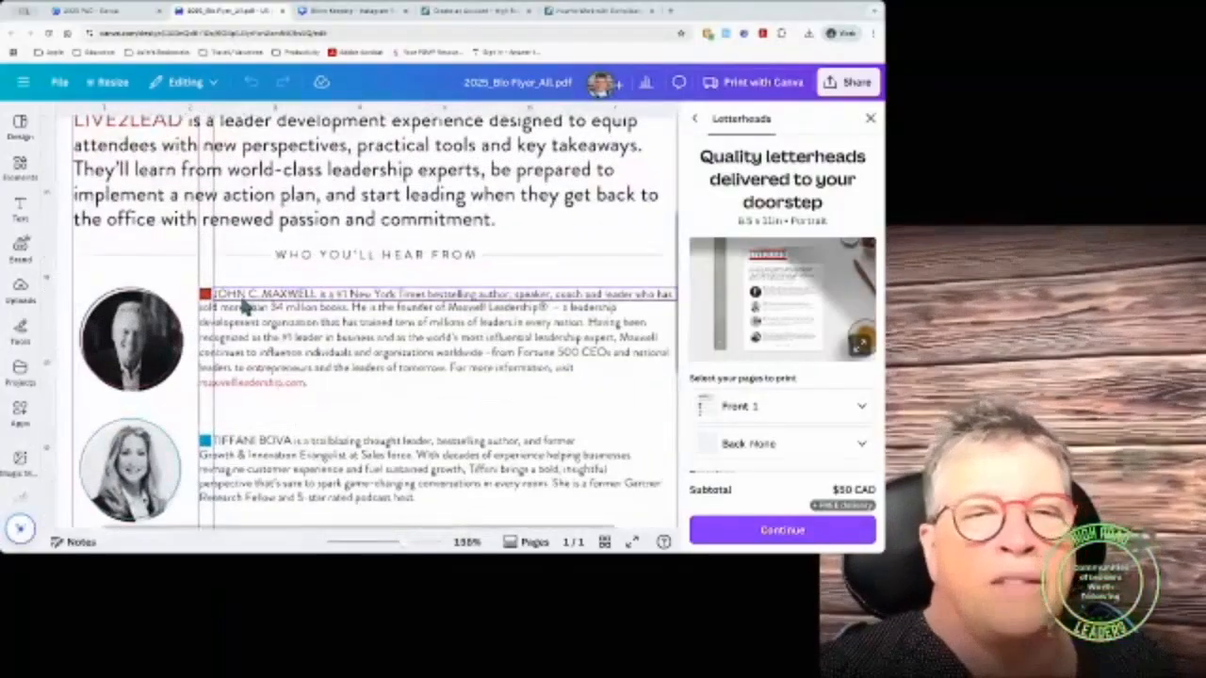
pyautogui.hscroll(-1, 243, 302)
pyautogui.click(259, 296)
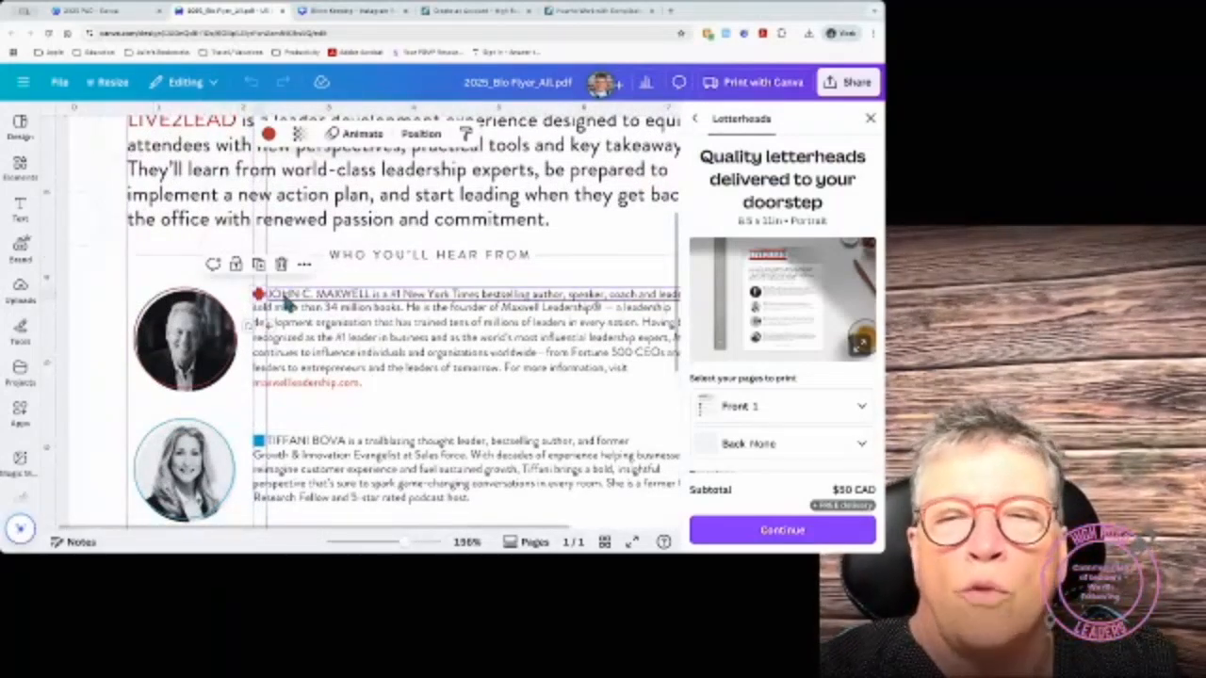
pyautogui.click(294, 299)
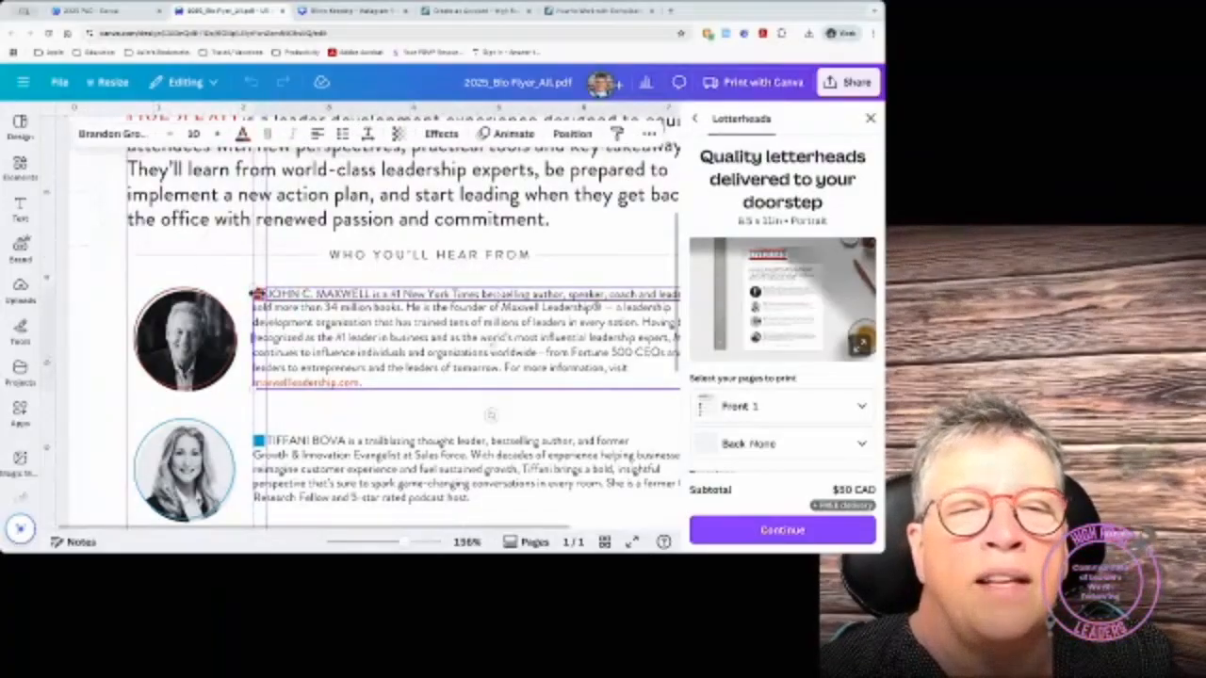
pyautogui.keyDown('shift'); pyautogui.click(263, 299); pyautogui.keyUp('shift')
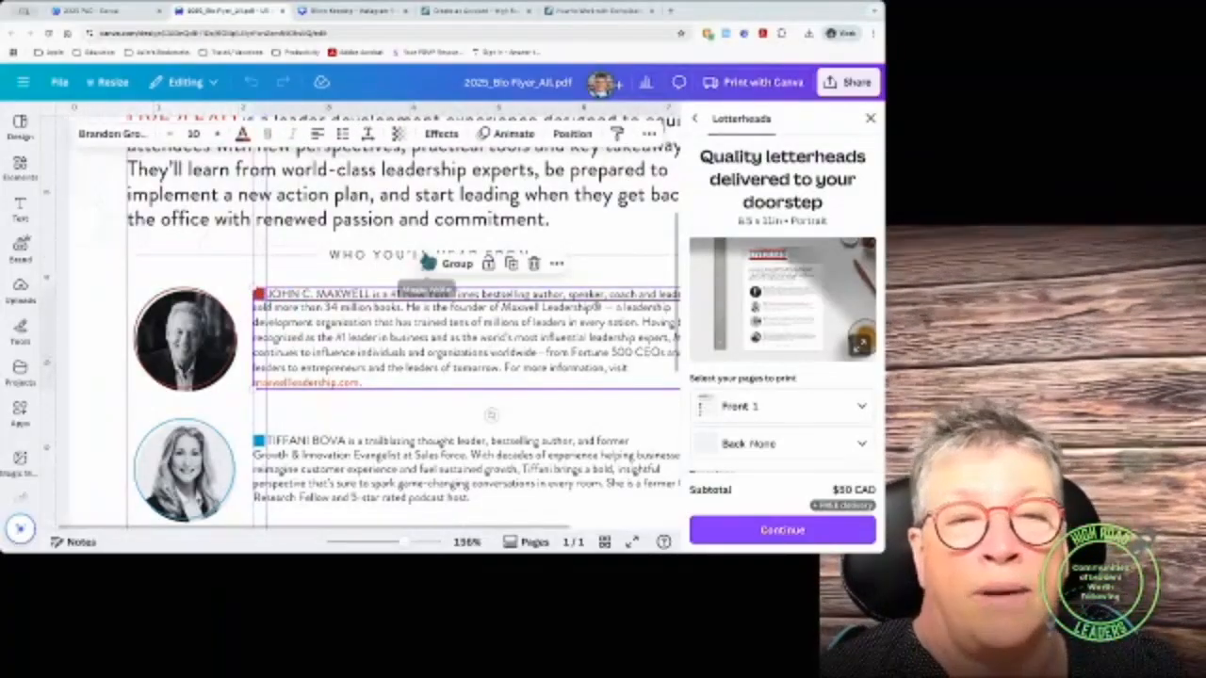
pyautogui.click(459, 265)
pyautogui.moveTo(407, 320)
pyautogui.mouseDown()
pyautogui.moveTo(400, 330)
pyautogui.moveTo(404, 321)
pyautogui.mouseUp()
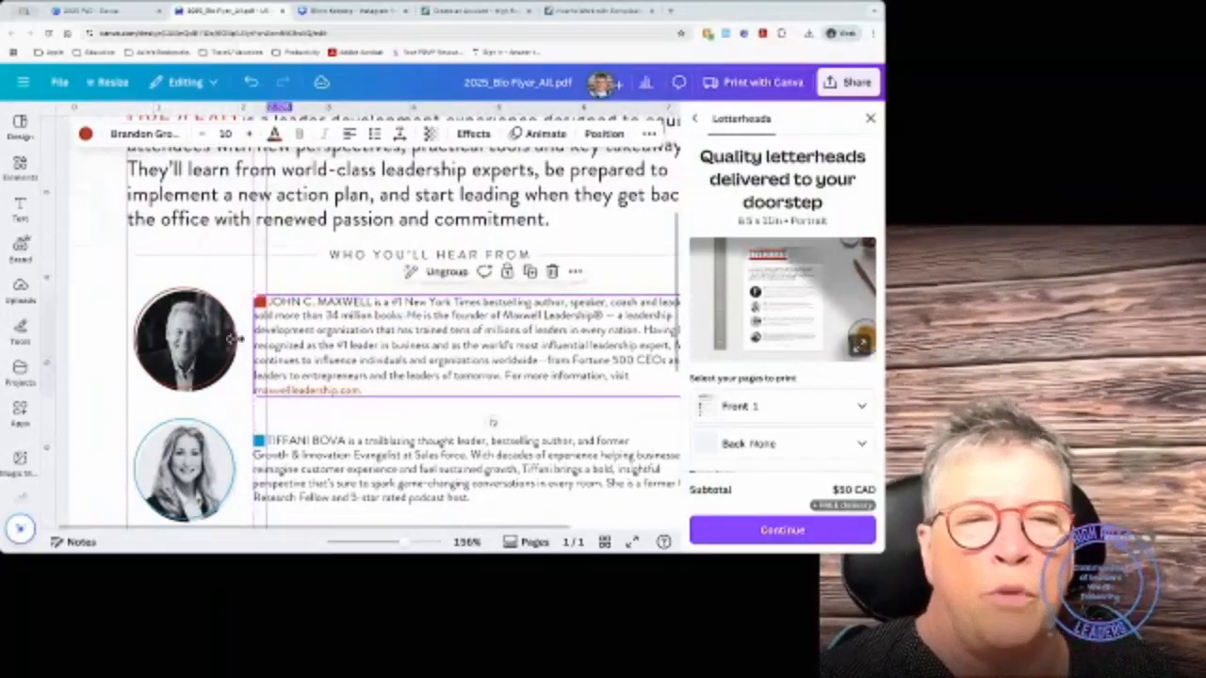
# Step: Select the first speaker's photo and show the Position layer settings
pyautogui.click(185, 339)
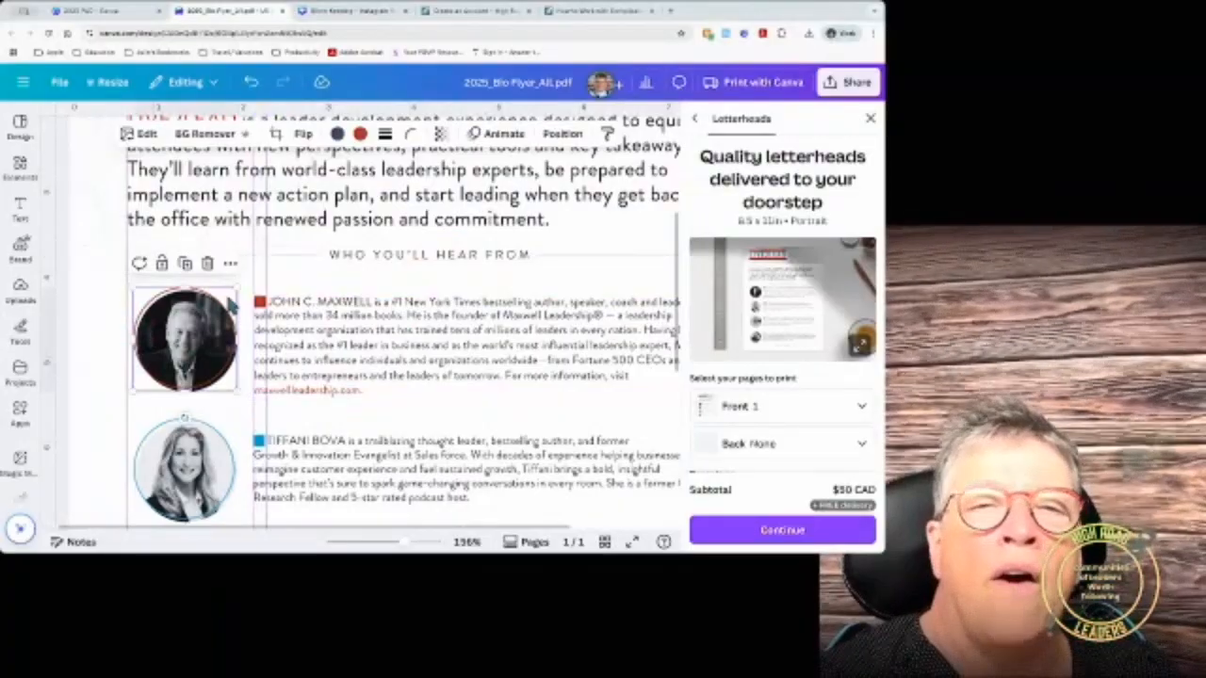
pyautogui.click(566, 134)
pyautogui.scroll(-3, 210, 339)
# Step: Middle-align the first speaker's portrait with its bio text and group them into one row
pyautogui.scroll(-5, 389, 418)
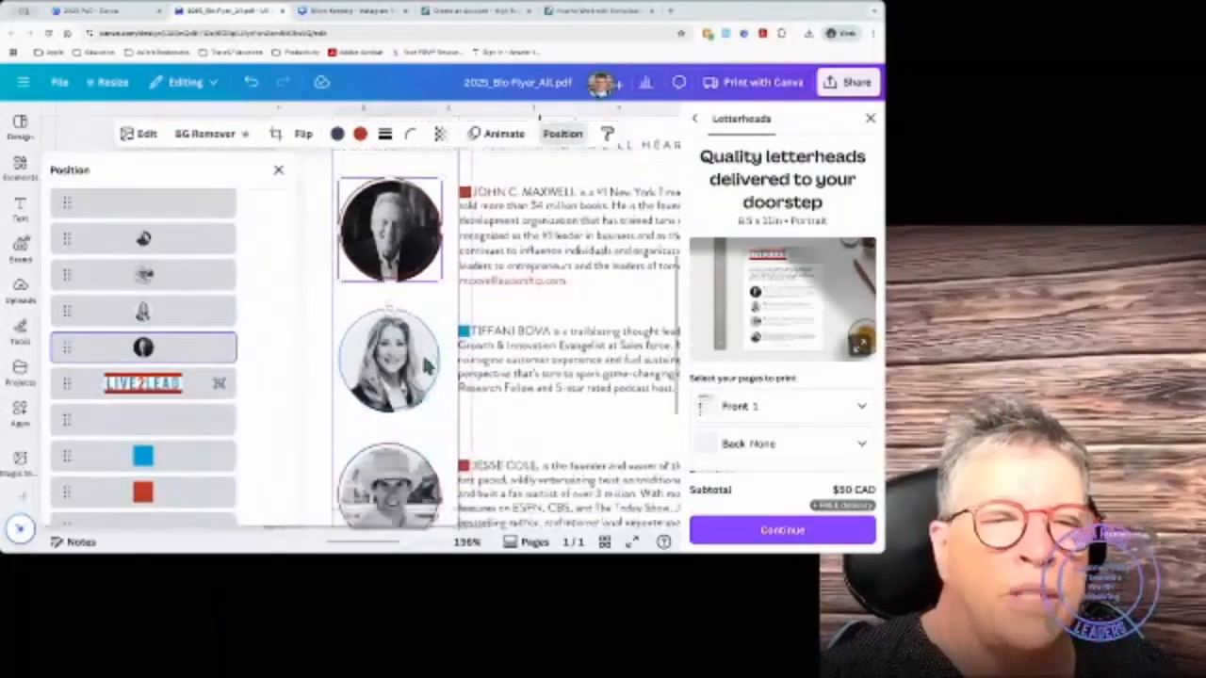
pyautogui.scroll(-4, 129, 452)
pyautogui.scroll(6, 129, 452)
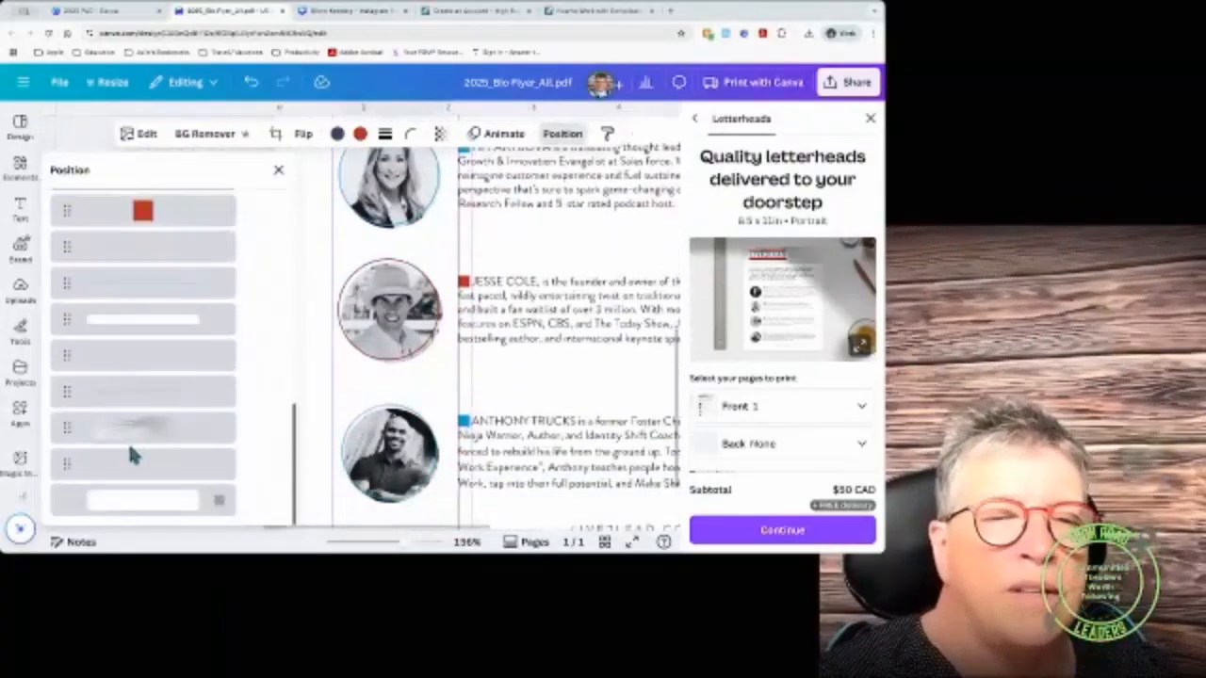
pyautogui.scroll(3, 481, 266)
pyautogui.scroll(2, 480, 267)
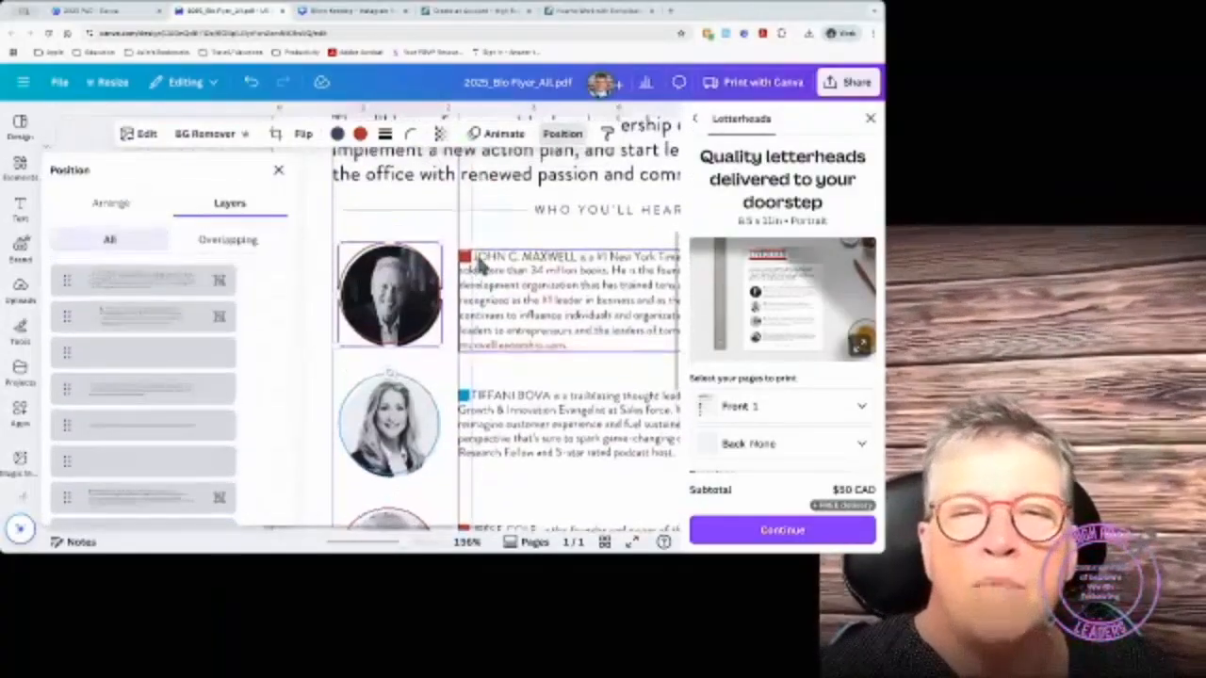
pyautogui.keyDown('shift'); pyautogui.click(516, 292); pyautogui.keyUp('shift')
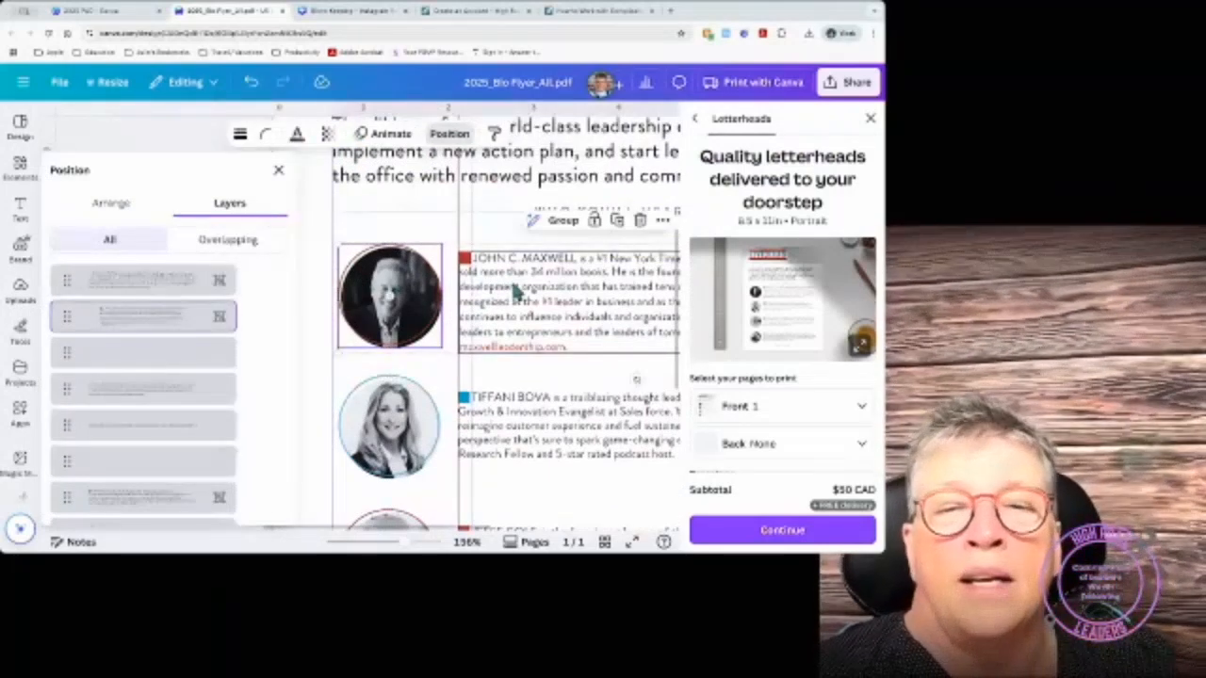
pyautogui.click(115, 206)
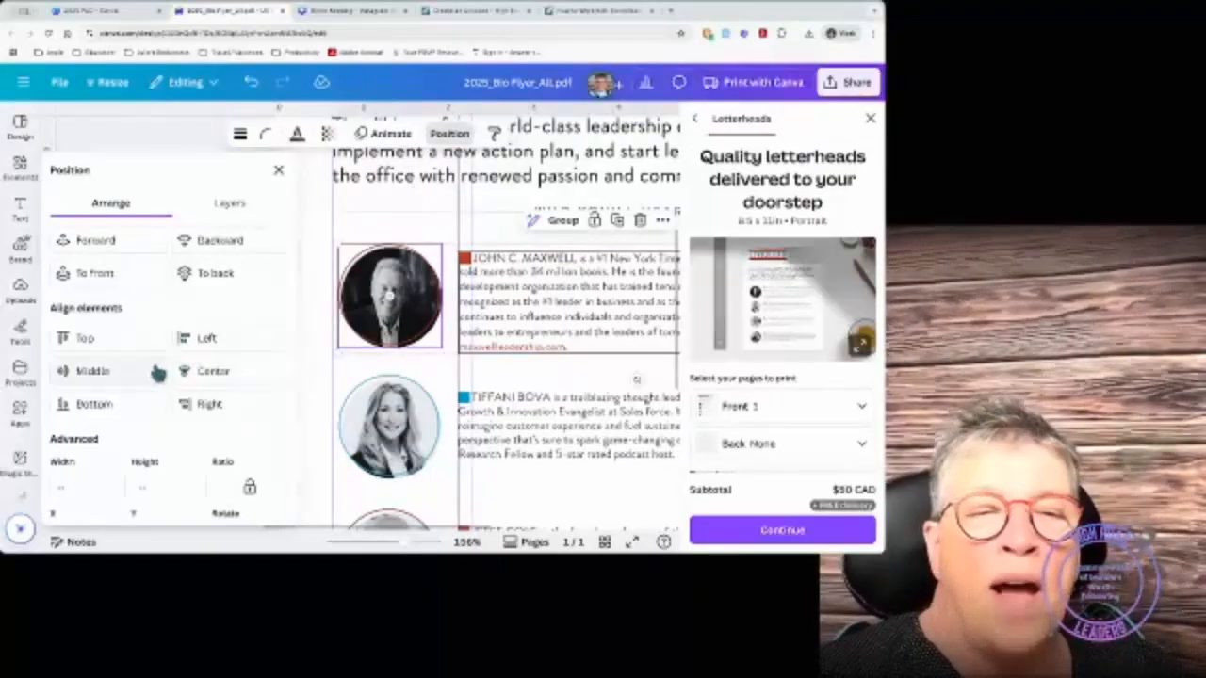
pyautogui.click(110, 373)
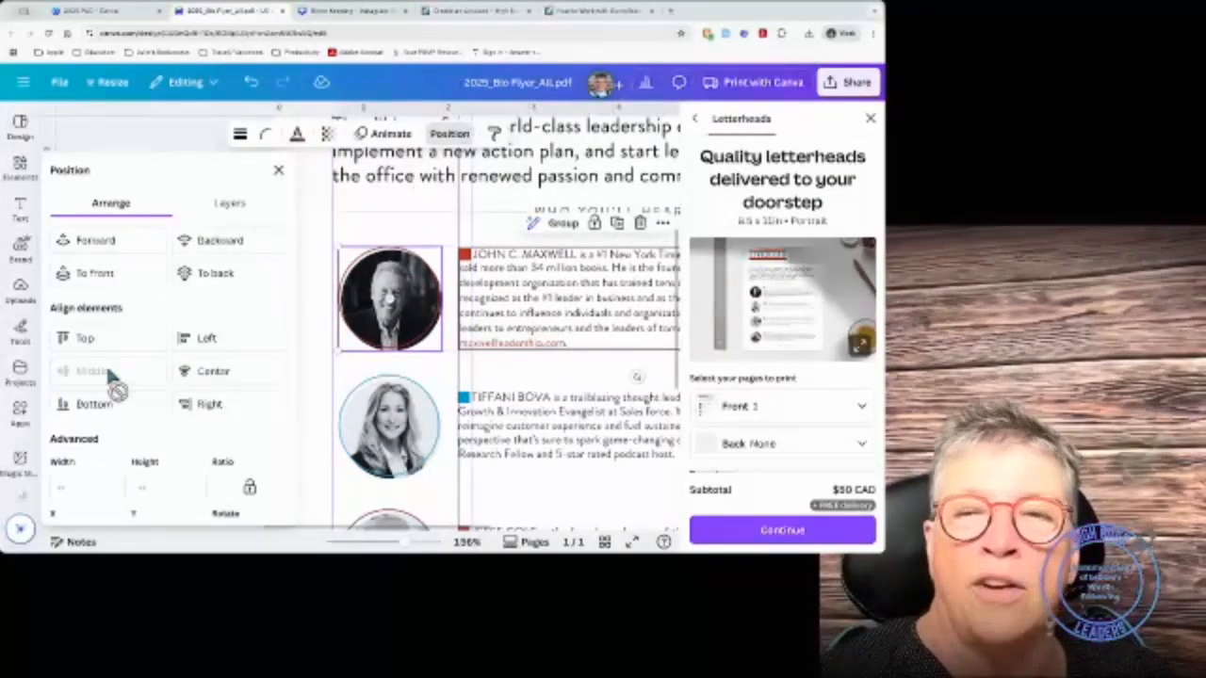
pyautogui.click(562, 223)
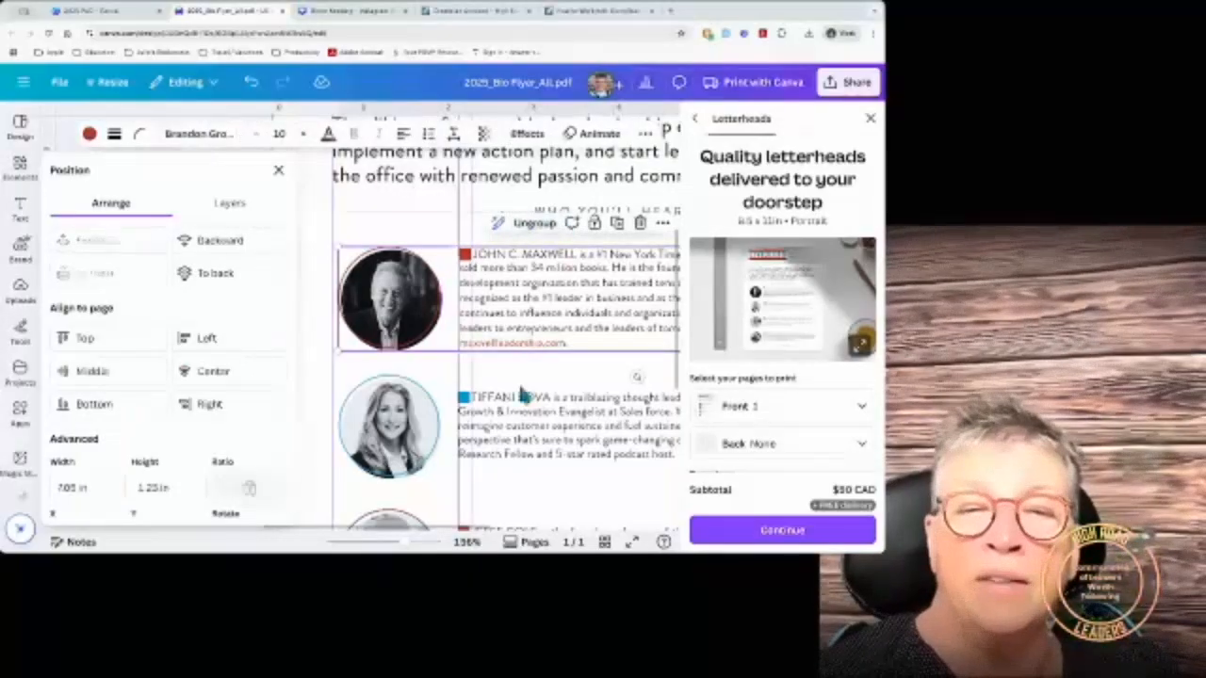
# Step: Middle-align the second speaker's portrait with its bio text and group them
pyautogui.click(505, 435)
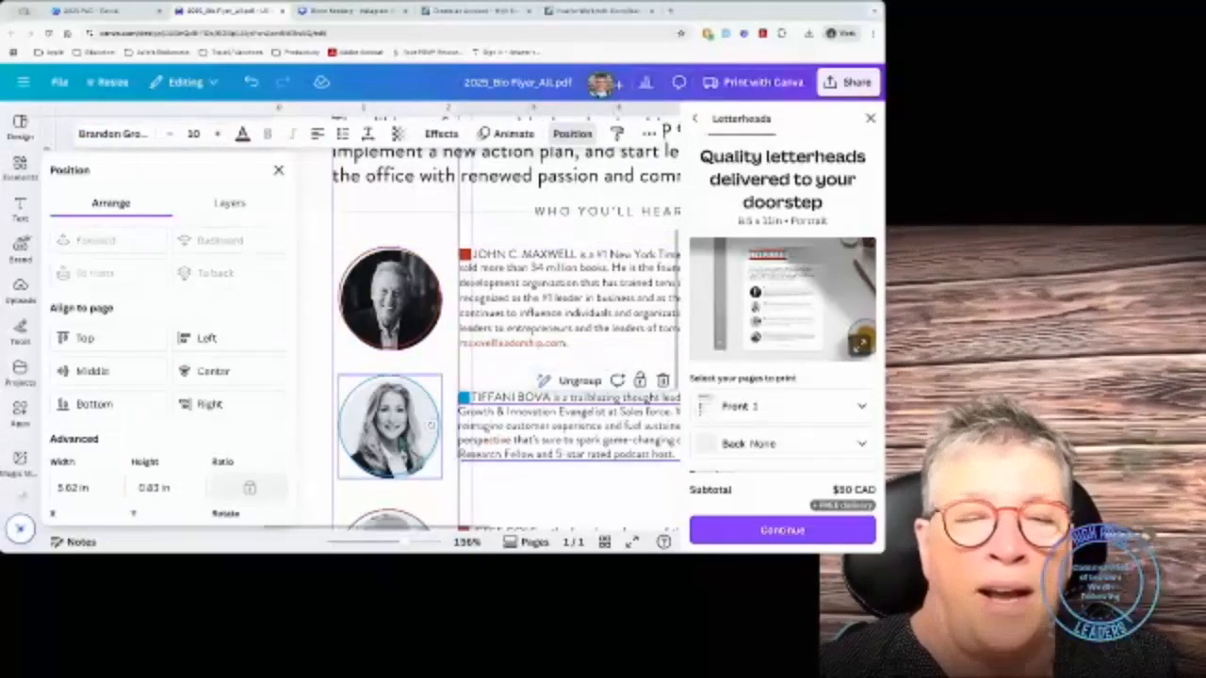
pyautogui.keyDown('shift'); pyautogui.click(406, 438); pyautogui.keyUp('shift')
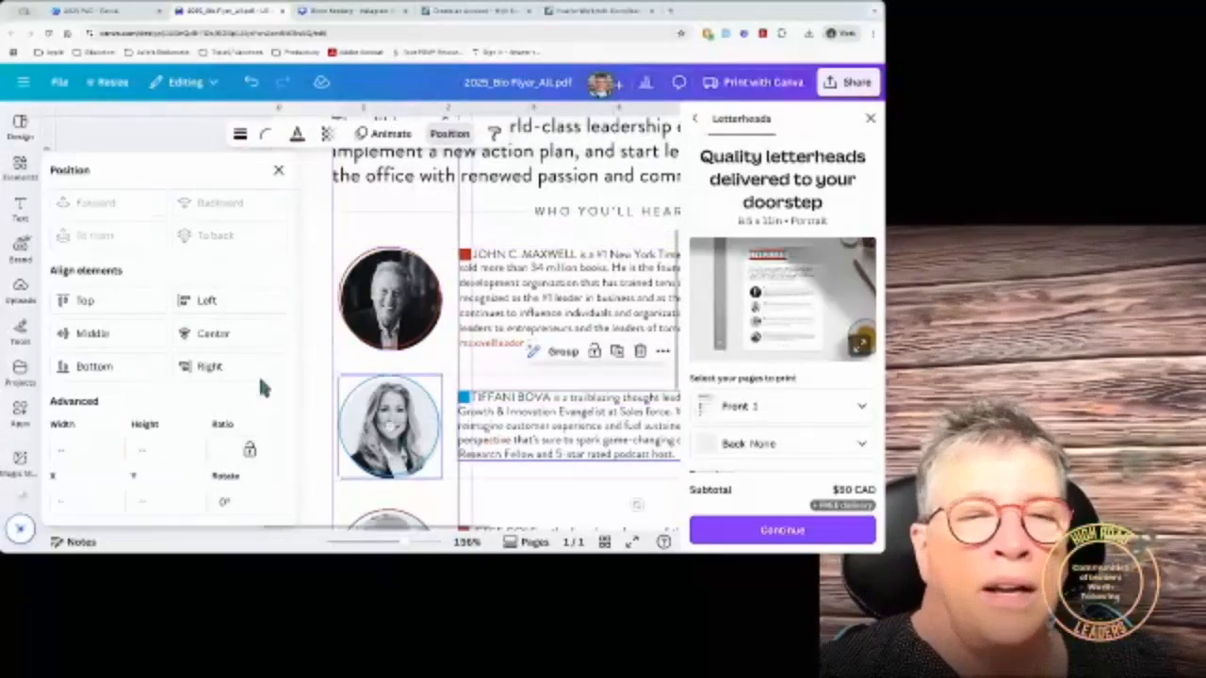
pyautogui.click(108, 335)
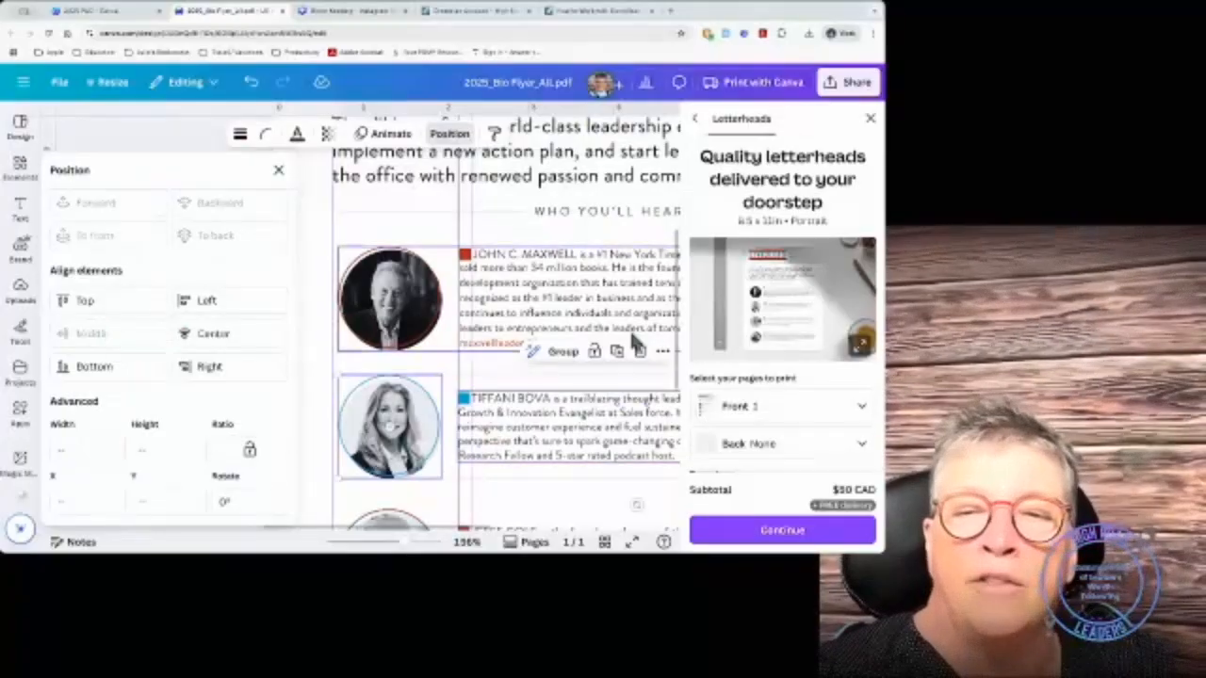
pyautogui.click(563, 351)
pyautogui.scroll(-1, 563, 361)
pyautogui.scroll(-3, 562, 360)
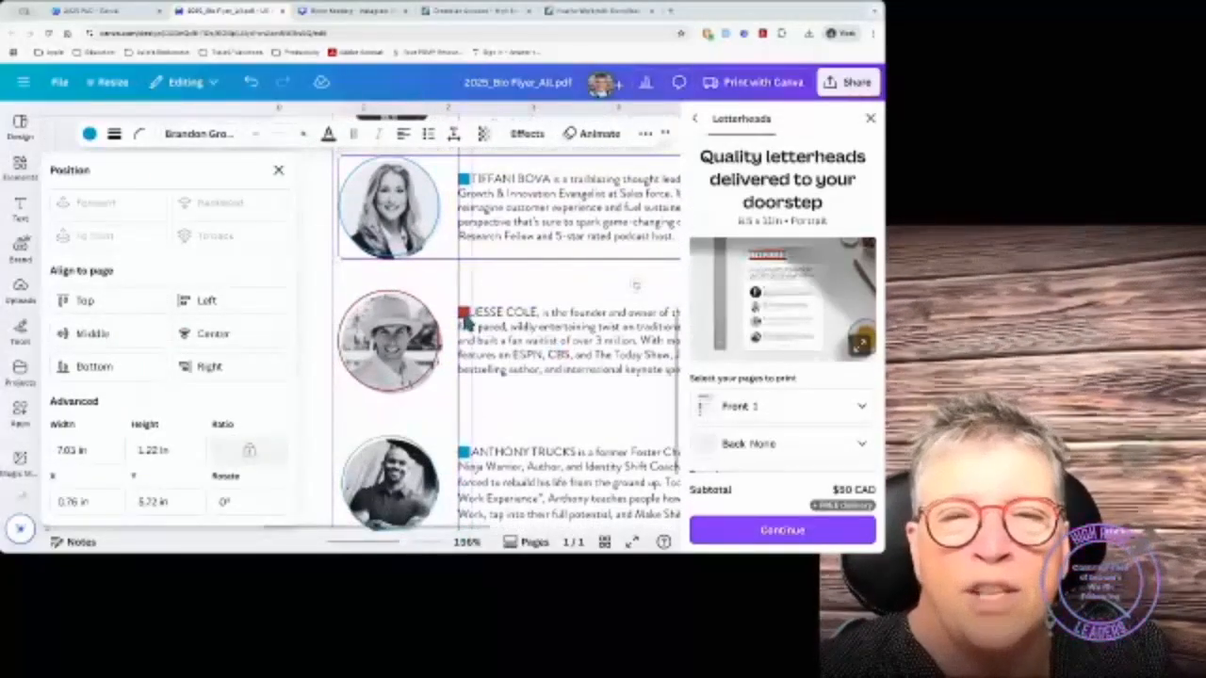
# Step: Group the red marker square with the third speaker's bio text
pyautogui.click(464, 316)
pyautogui.keyDown('shift'); pyautogui.click(500, 322); pyautogui.keyUp('shift')
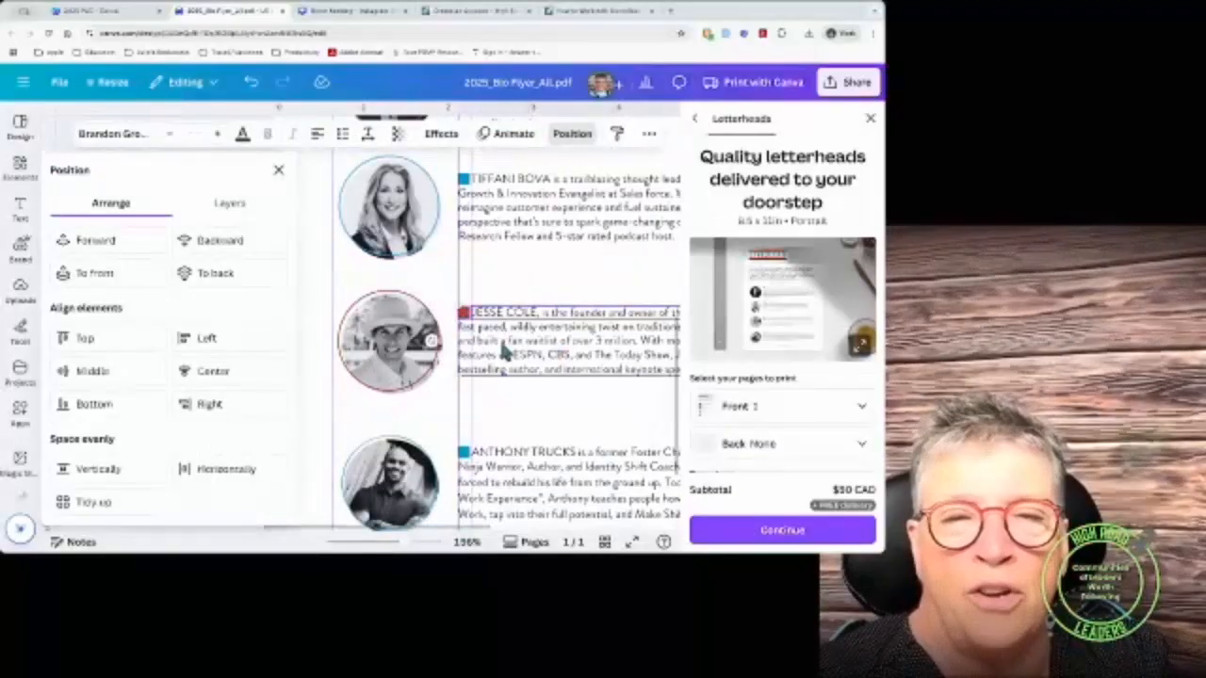
pyautogui.keyDown('shift'); pyautogui.click(407, 383); pyautogui.keyUp('shift')
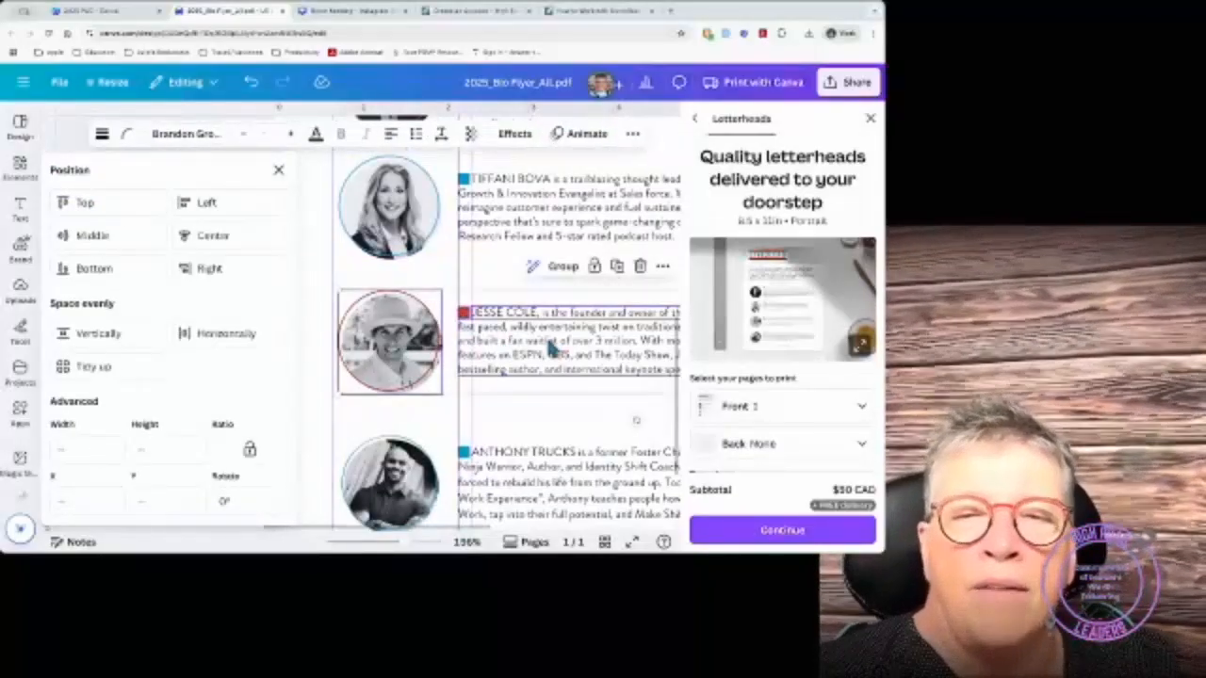
pyautogui.click(554, 349)
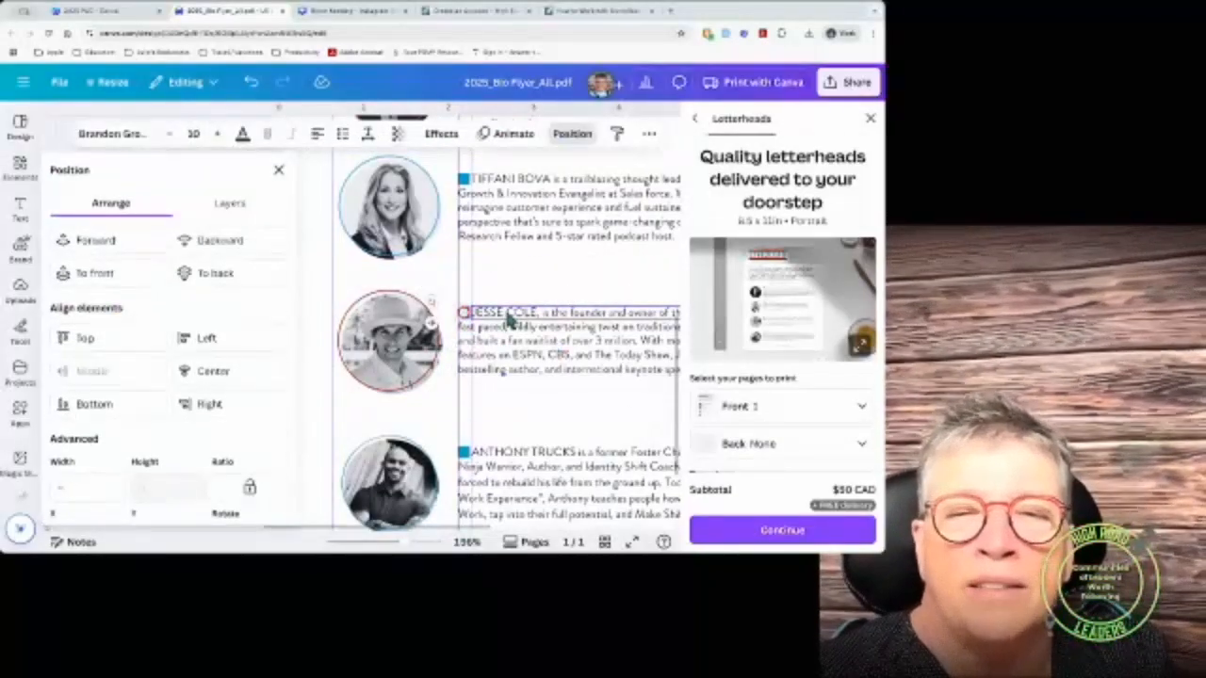
pyautogui.keyDown('shift'); pyautogui.click(511, 337); pyautogui.keyUp('shift')
pyautogui.click(564, 284)
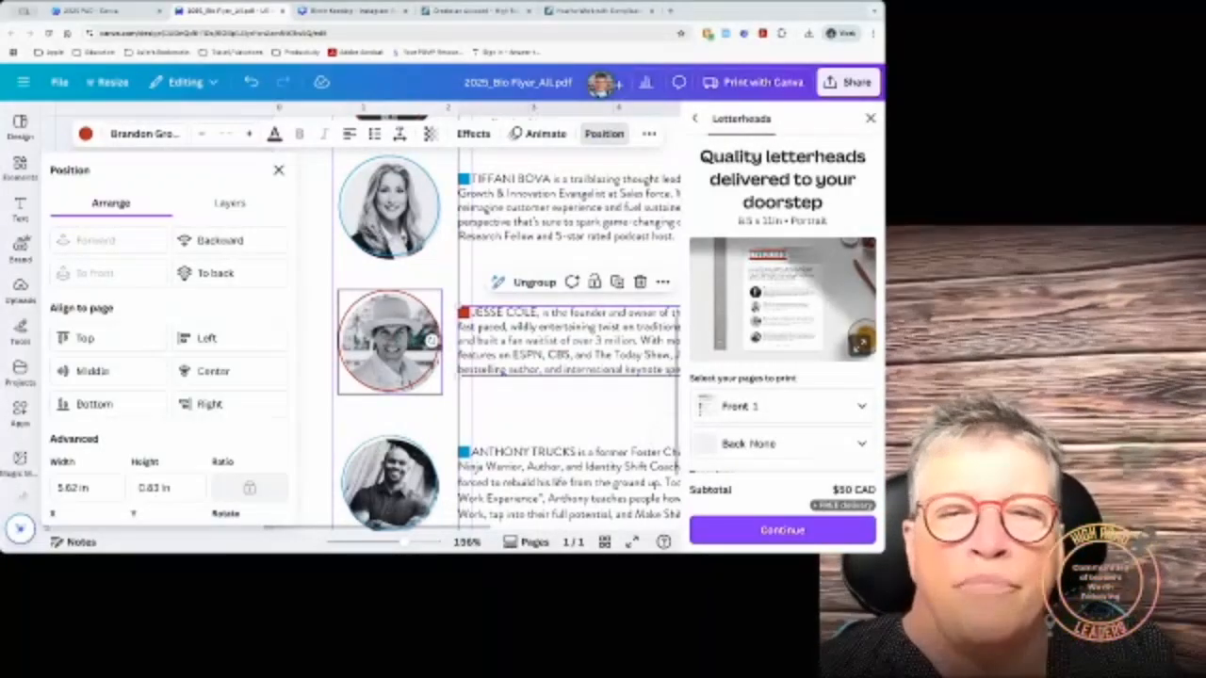
# Step: Middle-align the third speaker's portrait with its bio group and group them
pyautogui.keyDown('shift'); pyautogui.click(392, 345); pyautogui.keyUp('shift')
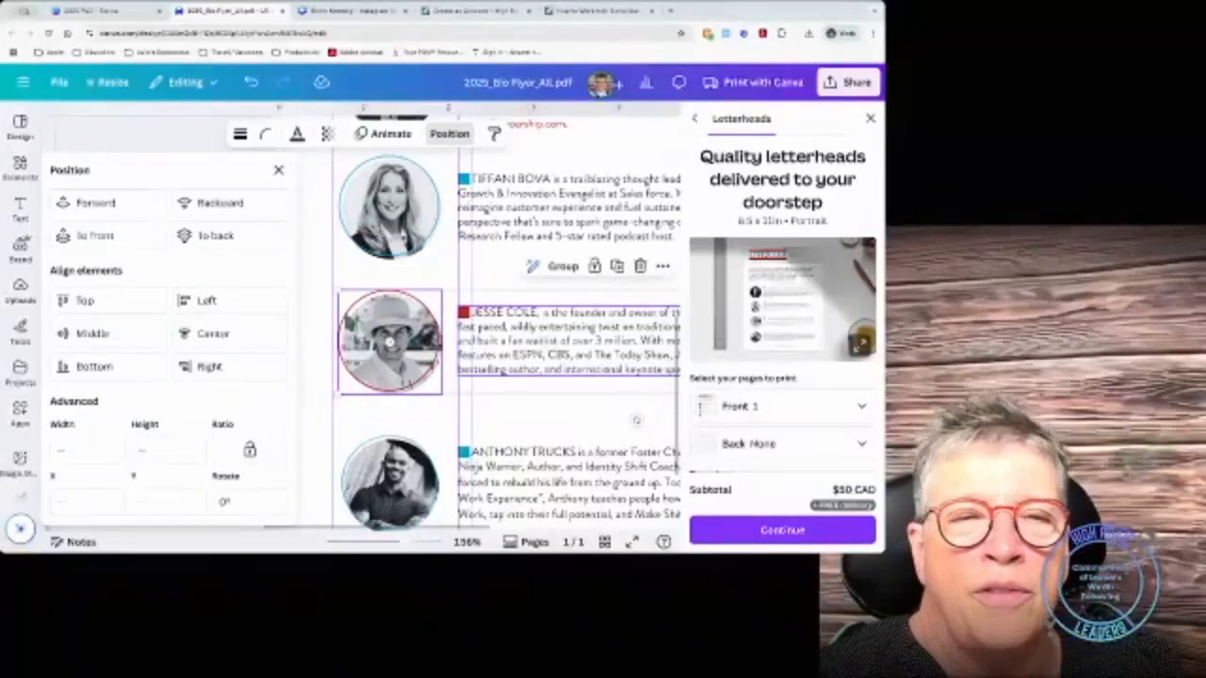
pyautogui.click(124, 340)
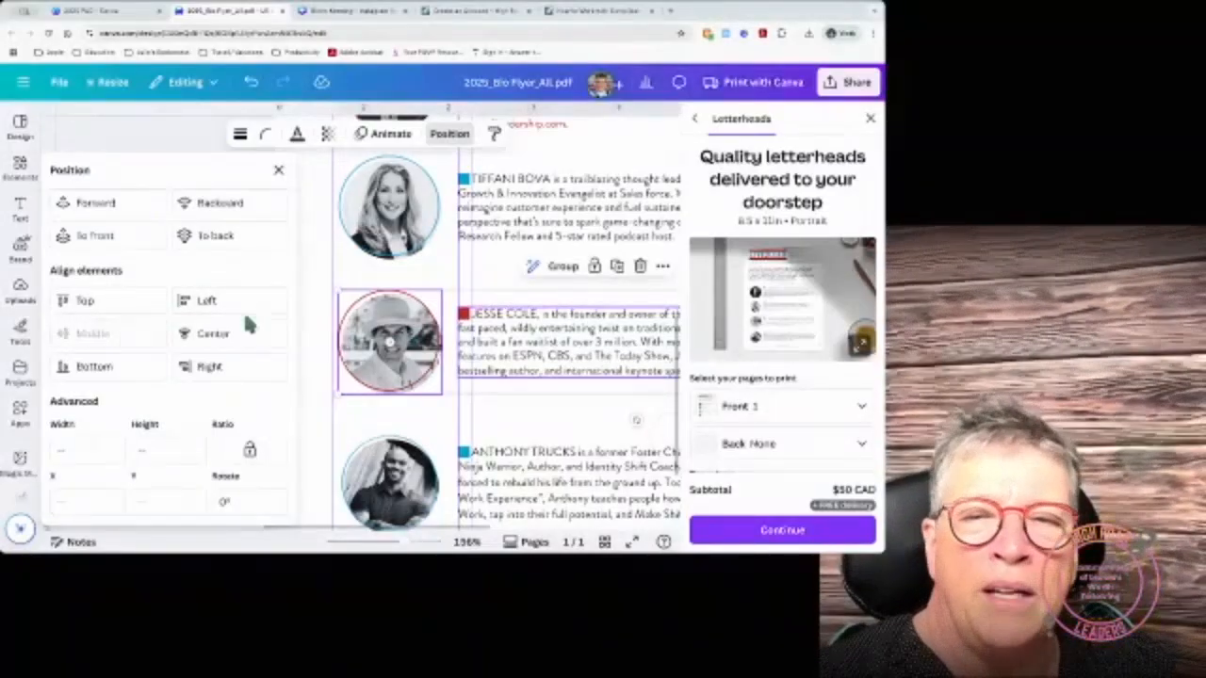
pyautogui.click(563, 267)
pyautogui.scroll(-3, 544, 373)
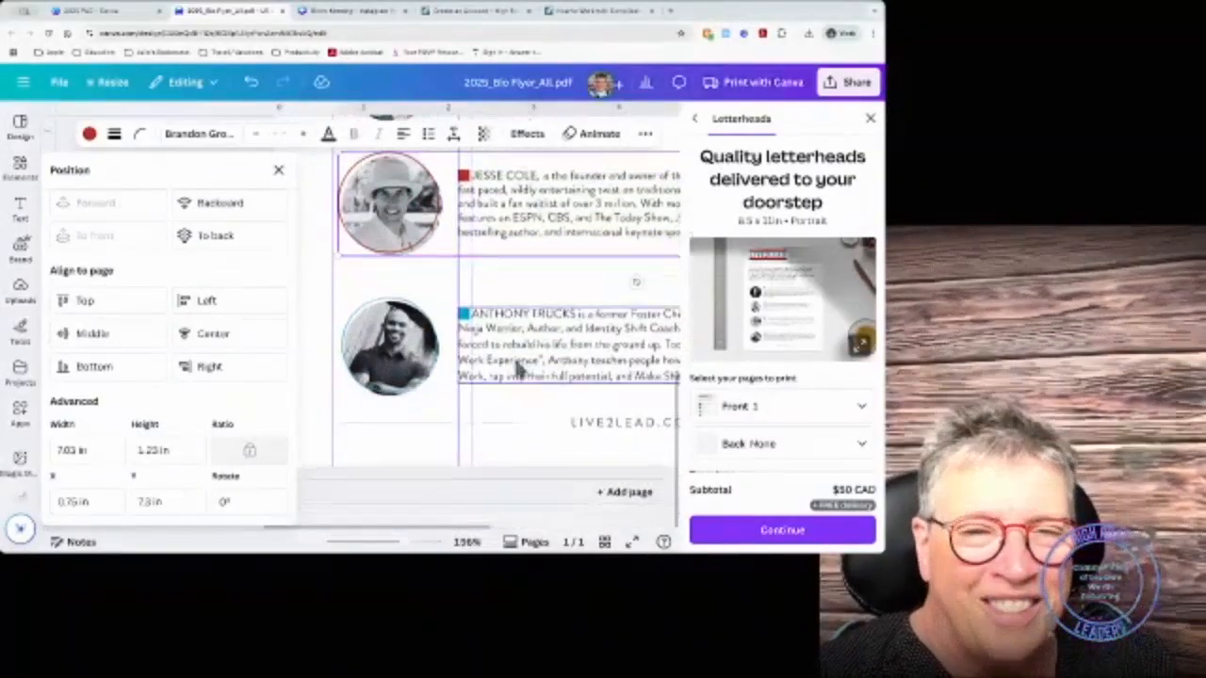
# Step: Middle-align the fourth speaker's portrait with its bio text and group them
pyautogui.click(495, 344)
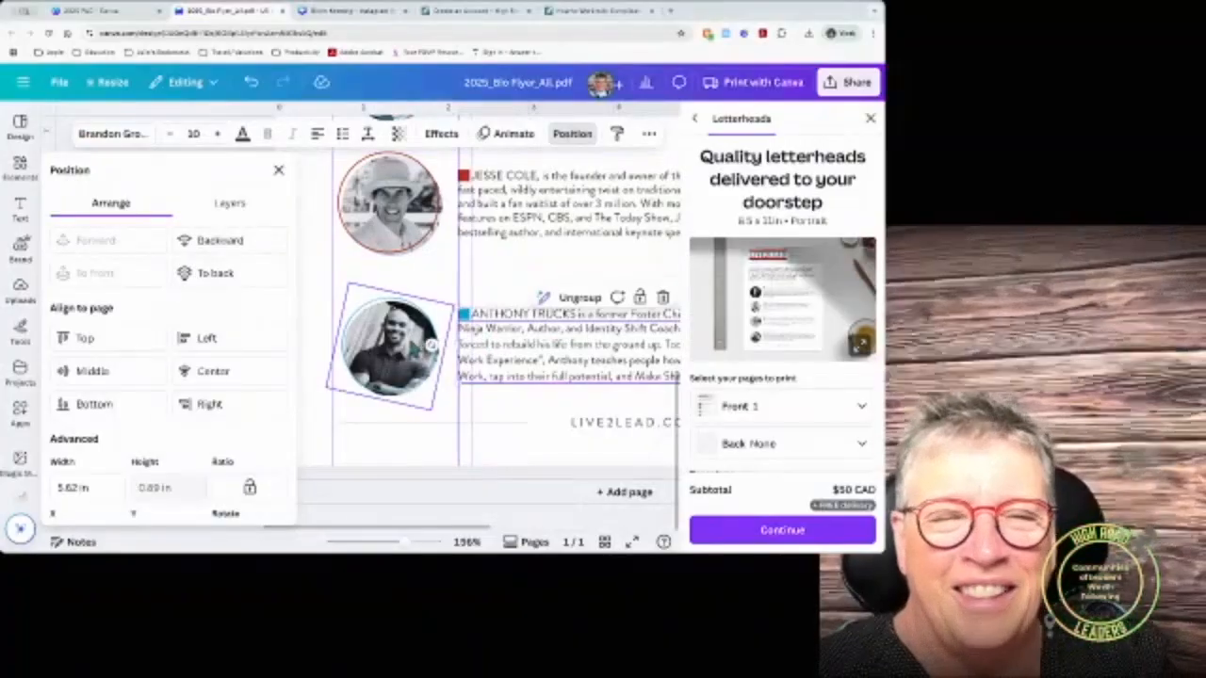
pyautogui.keyDown('shift'); pyautogui.click(409, 350); pyautogui.keyUp('shift')
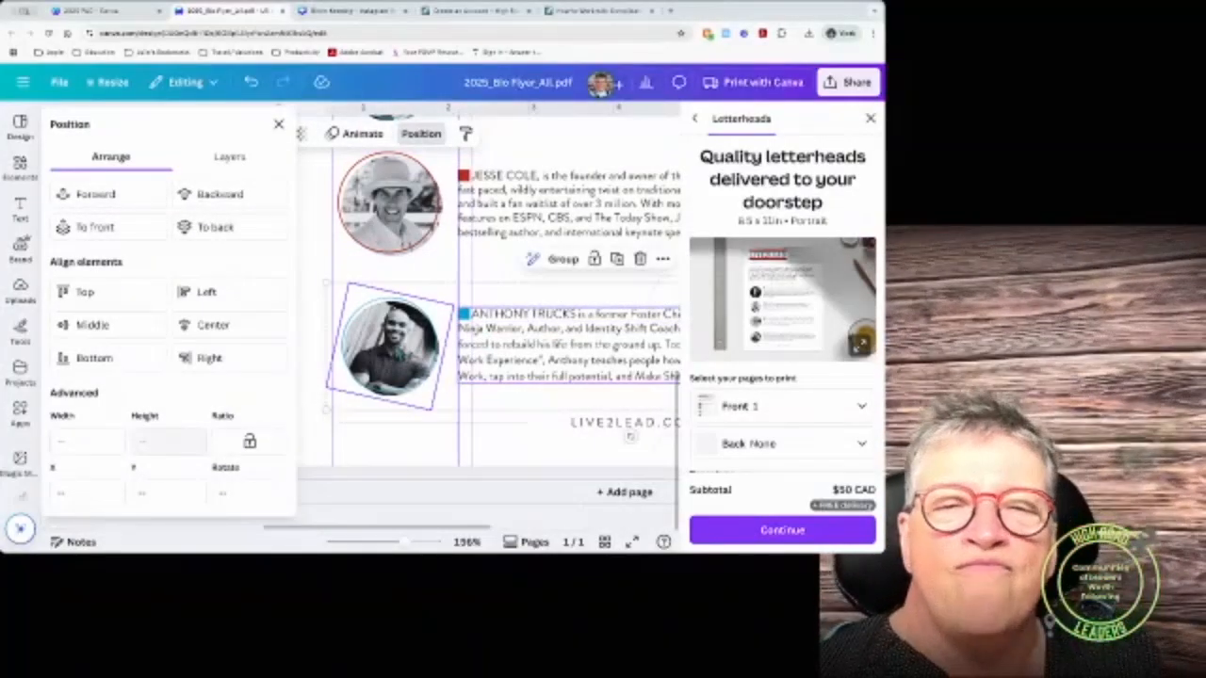
pyautogui.click(121, 327)
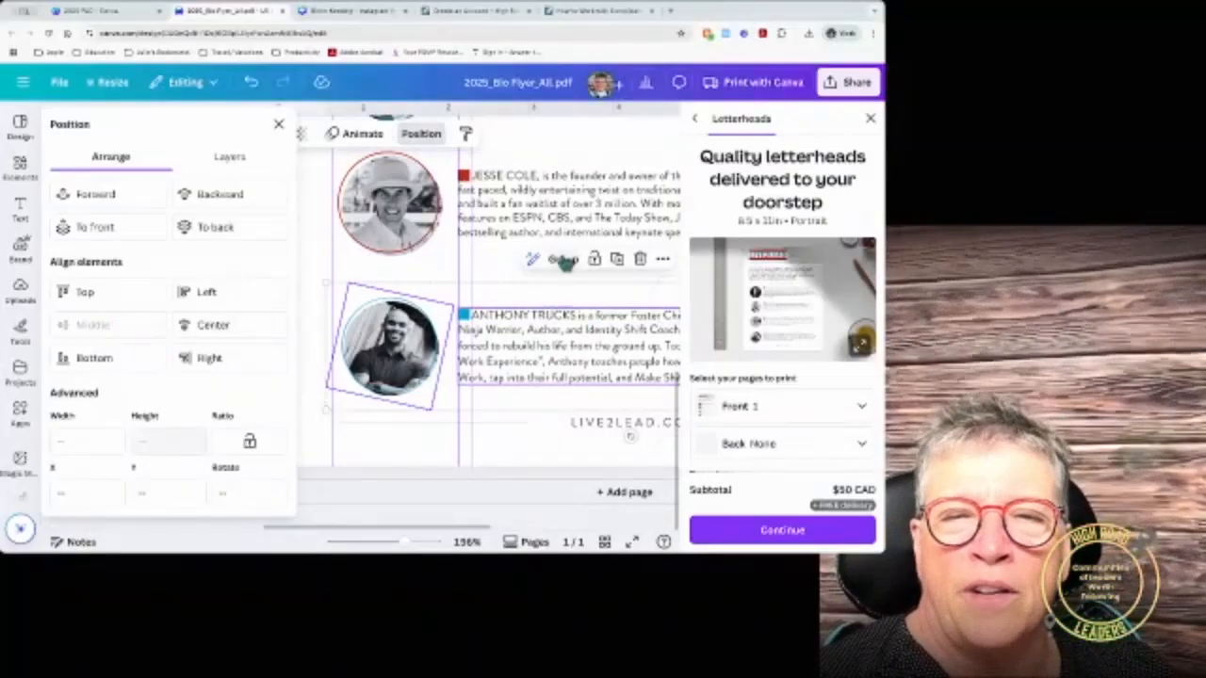
pyautogui.scroll(1, 630, 436)
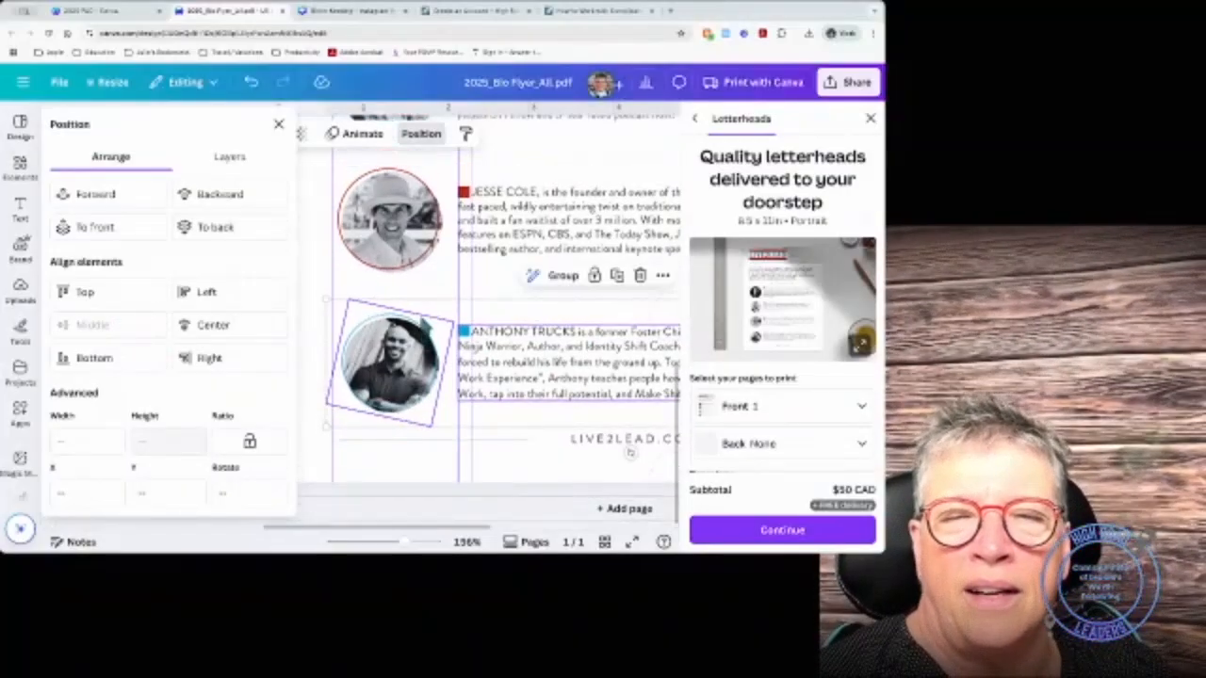
pyautogui.click(558, 275)
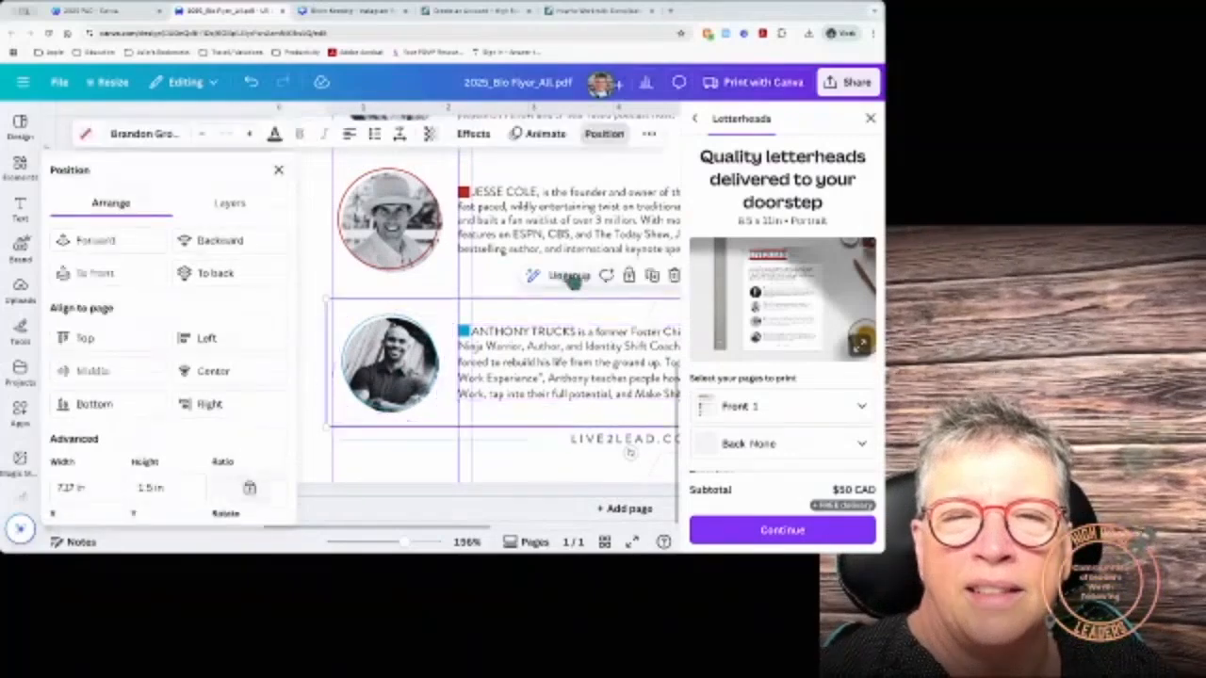
pyautogui.scroll(3, 554, 342)
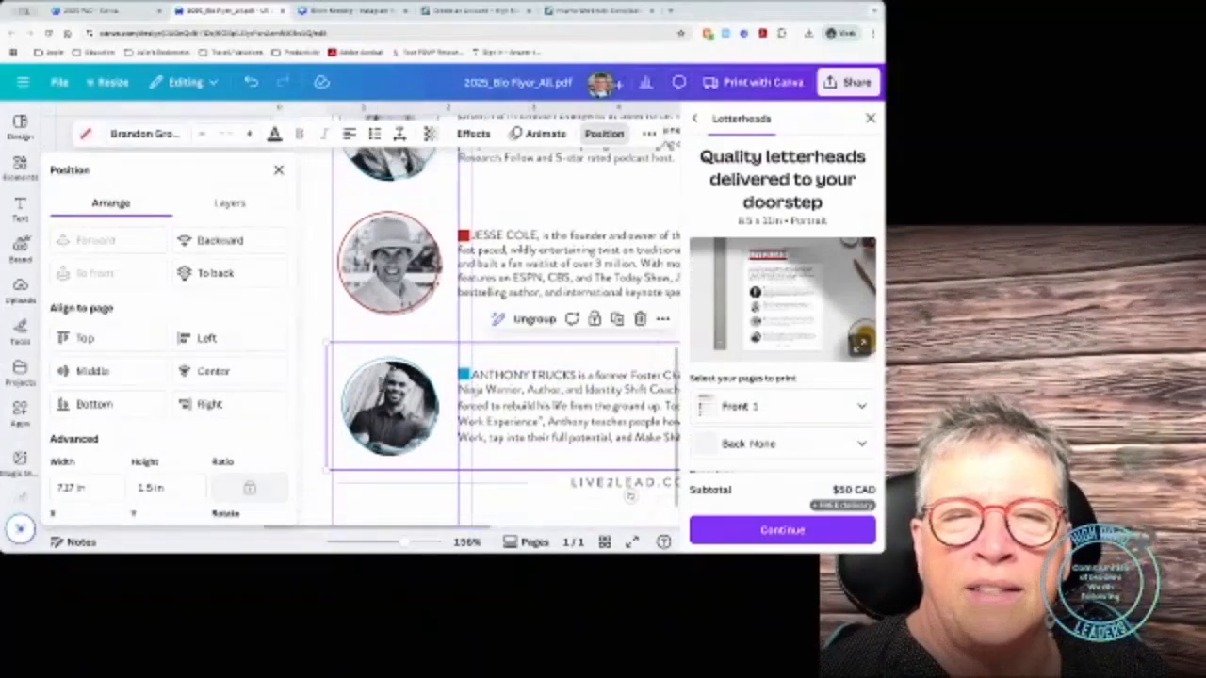
pyautogui.scroll(10, 423, 348)
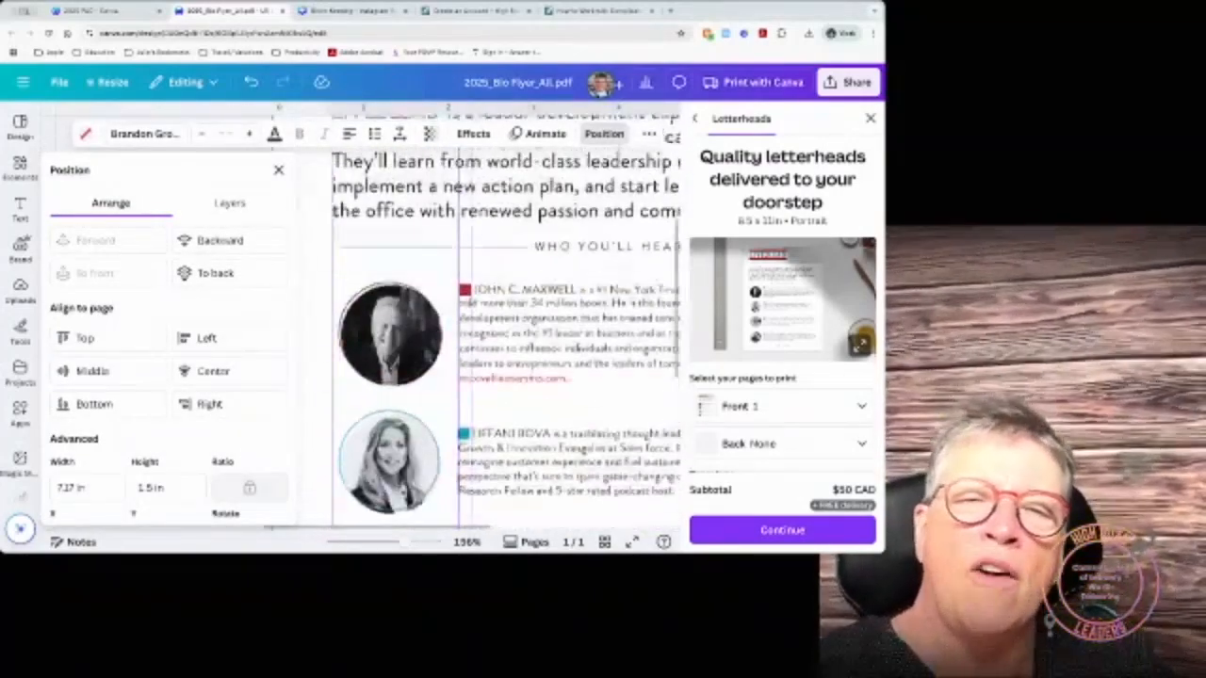
# Step: Select the first, second and third speaker rows together
pyautogui.click(486, 369)
pyautogui.scroll(-3, 498, 443)
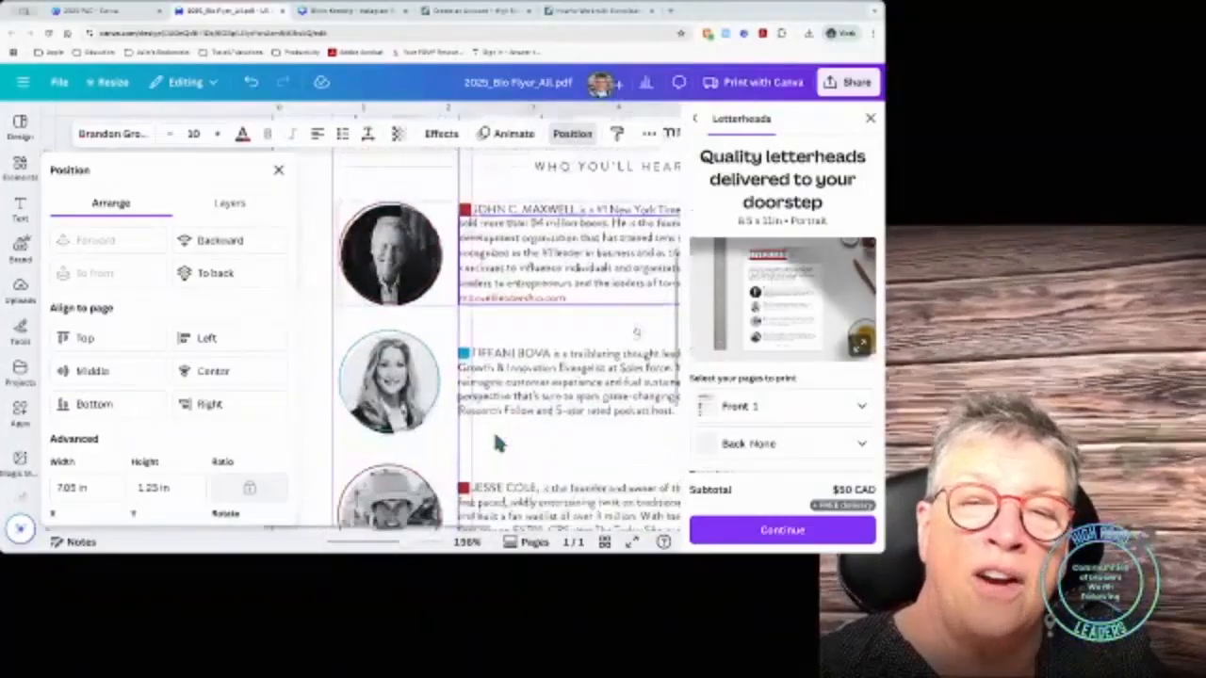
pyautogui.keyDown('shift'); pyautogui.click(510, 411); pyautogui.keyUp('shift')
pyautogui.keyDown('shift'); pyautogui.click(511, 508); pyautogui.keyUp('shift')
# Step: Space the selected speaker rows evenly in the vertical direction, then deselect them
pyautogui.scroll(-3, 512, 509)
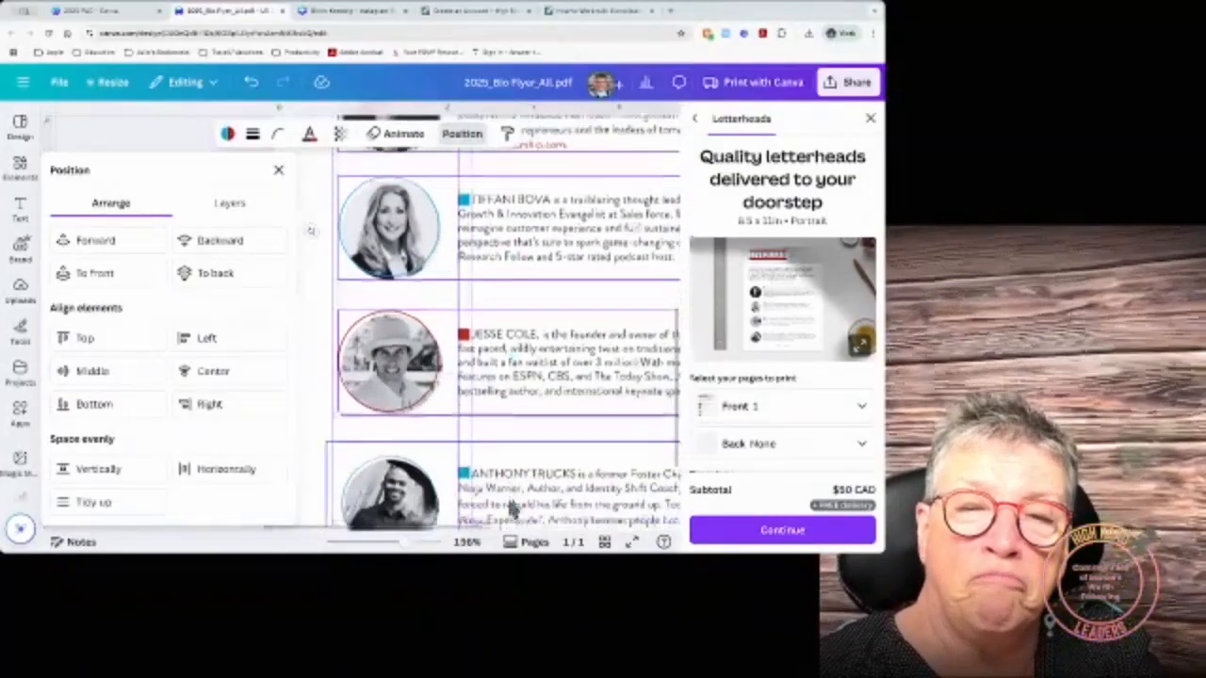
pyautogui.scroll(-2, 173, 461)
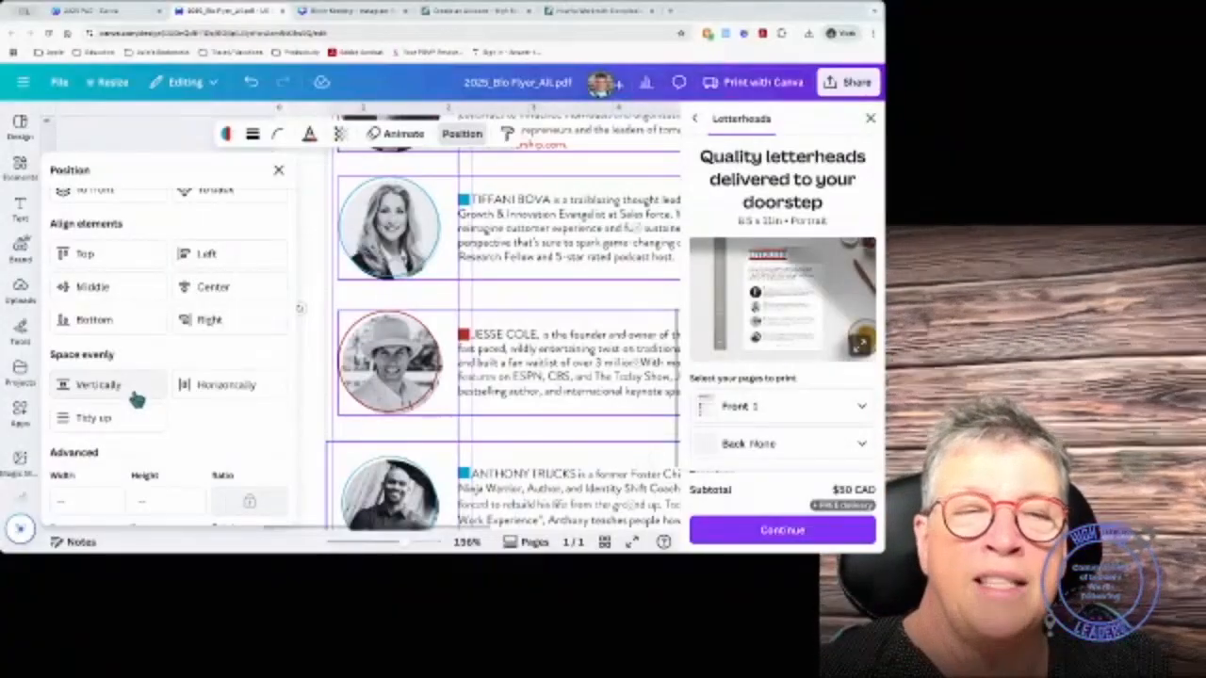
pyautogui.click(119, 387)
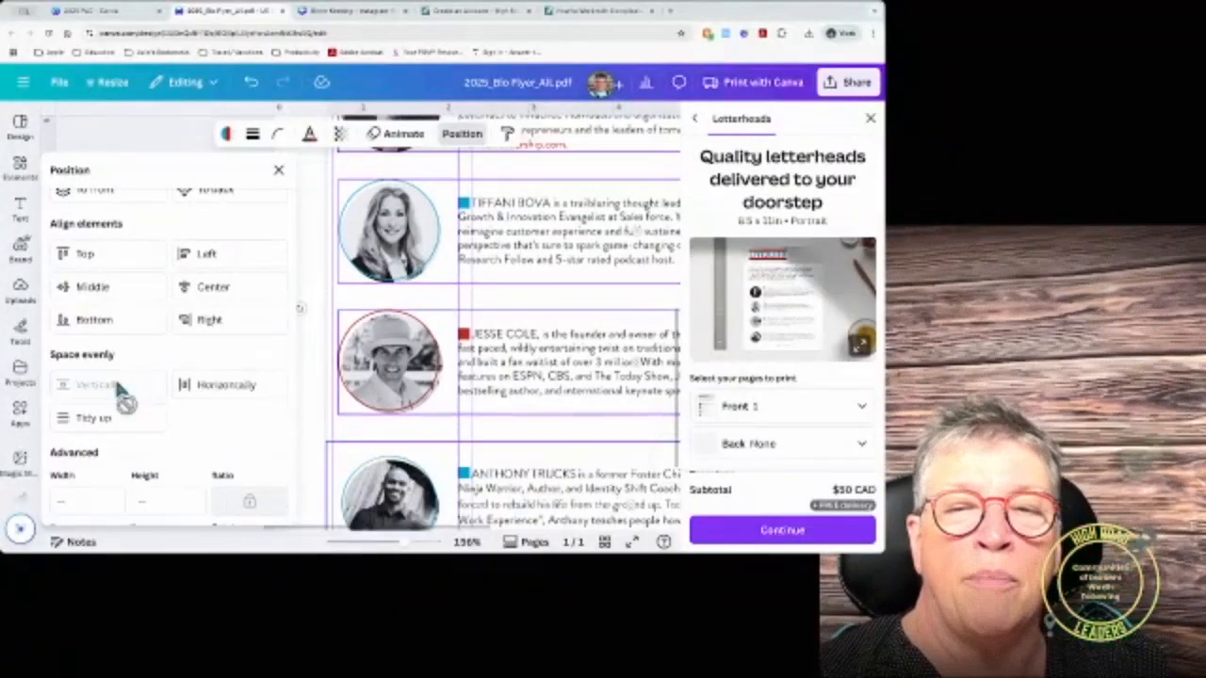
pyautogui.click(310, 398)
pyautogui.scroll(-5, 499, 339)
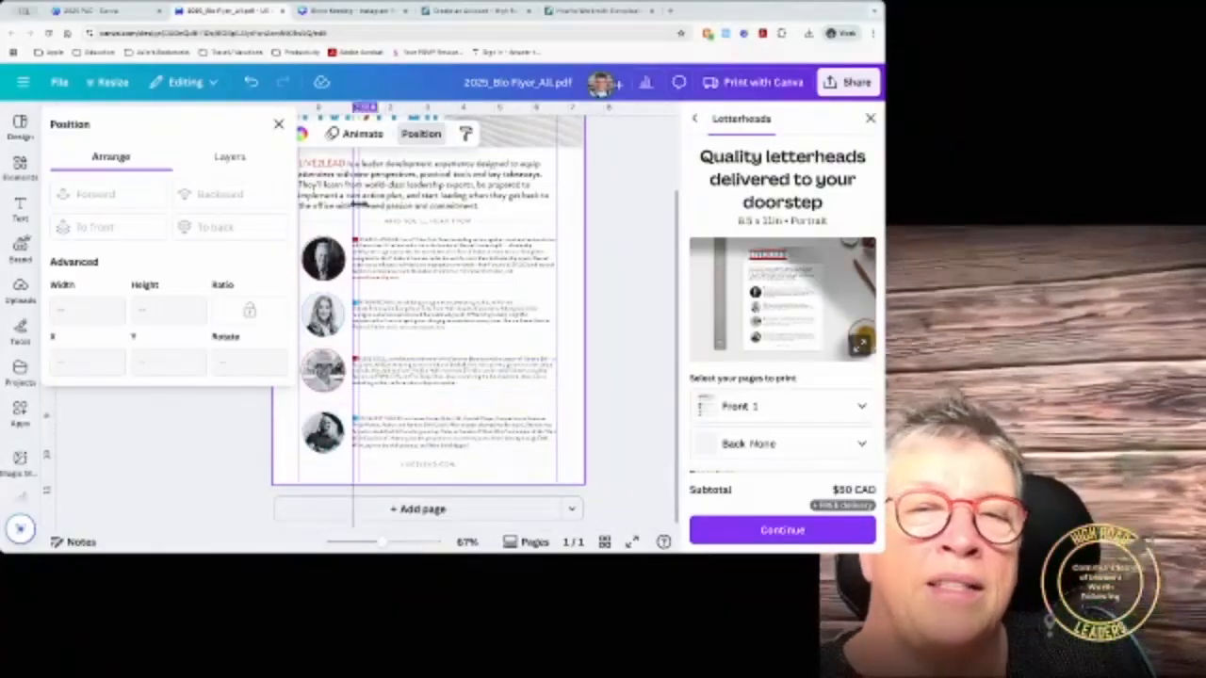
# Step: Close the Position panel and return to the 2025 PAC projects folder tab
pyautogui.click(278, 124)
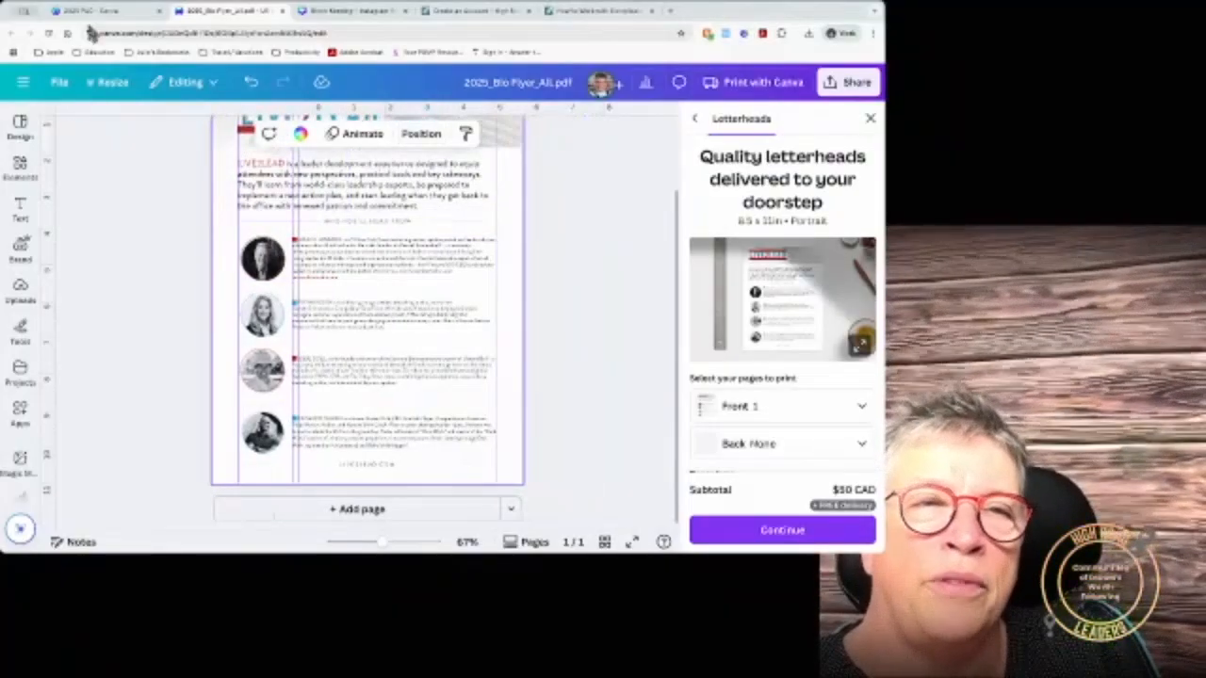
pyautogui.click(106, 11)
pyautogui.scroll(-3, 324, 243)
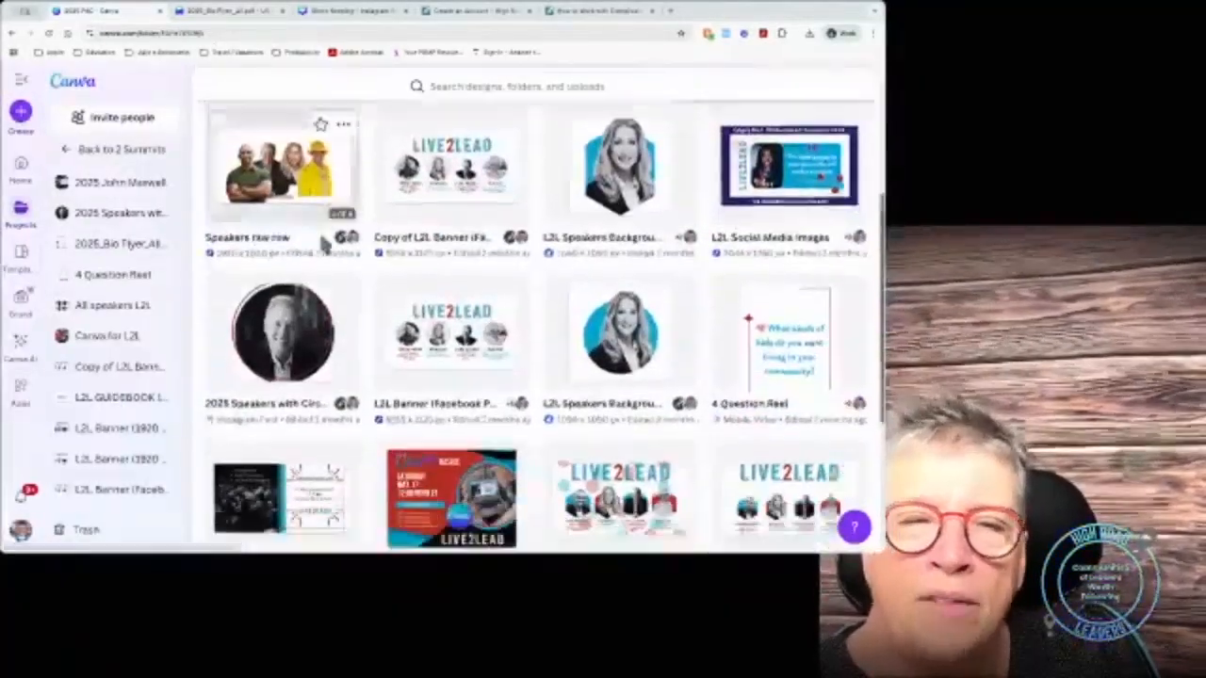
pyautogui.scroll(-5, 323, 244)
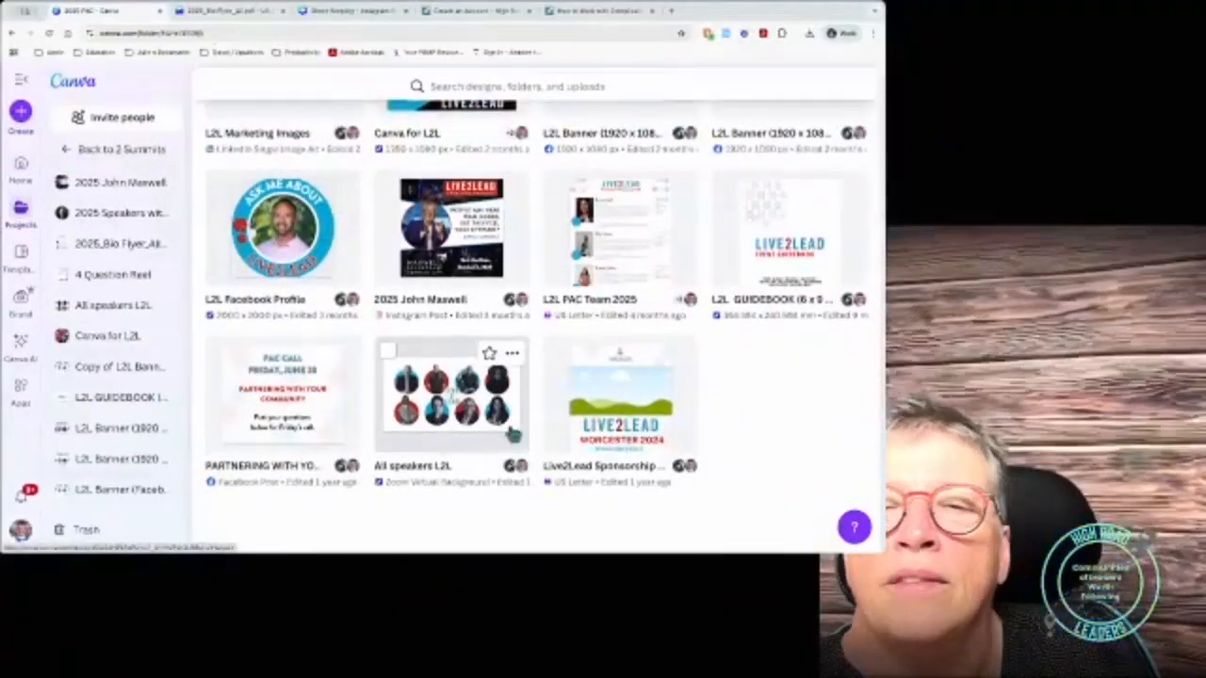
pyautogui.scroll(1, 513, 433)
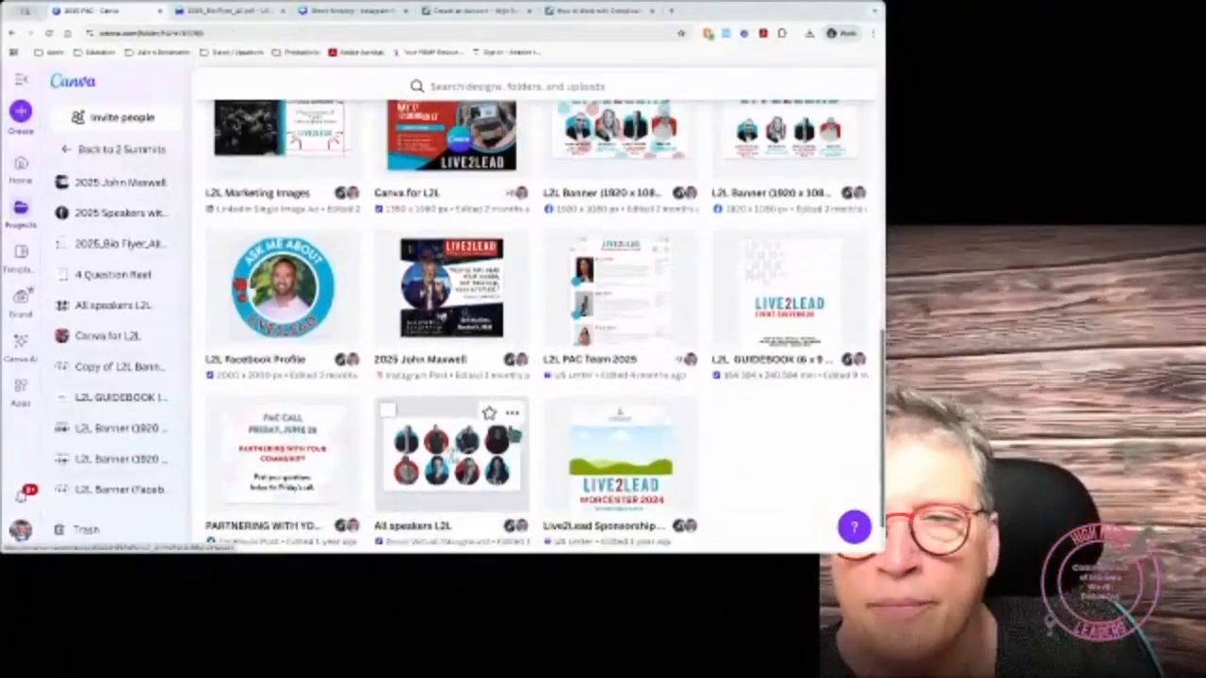
pyautogui.scroll(10, 509, 429)
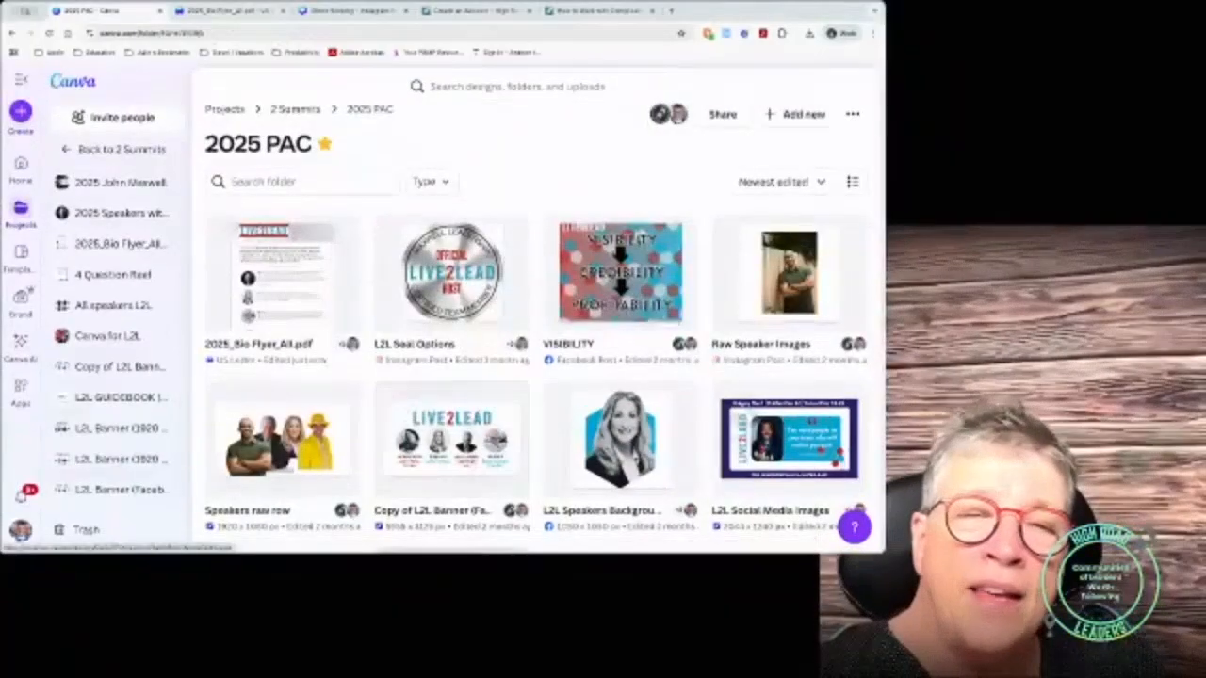
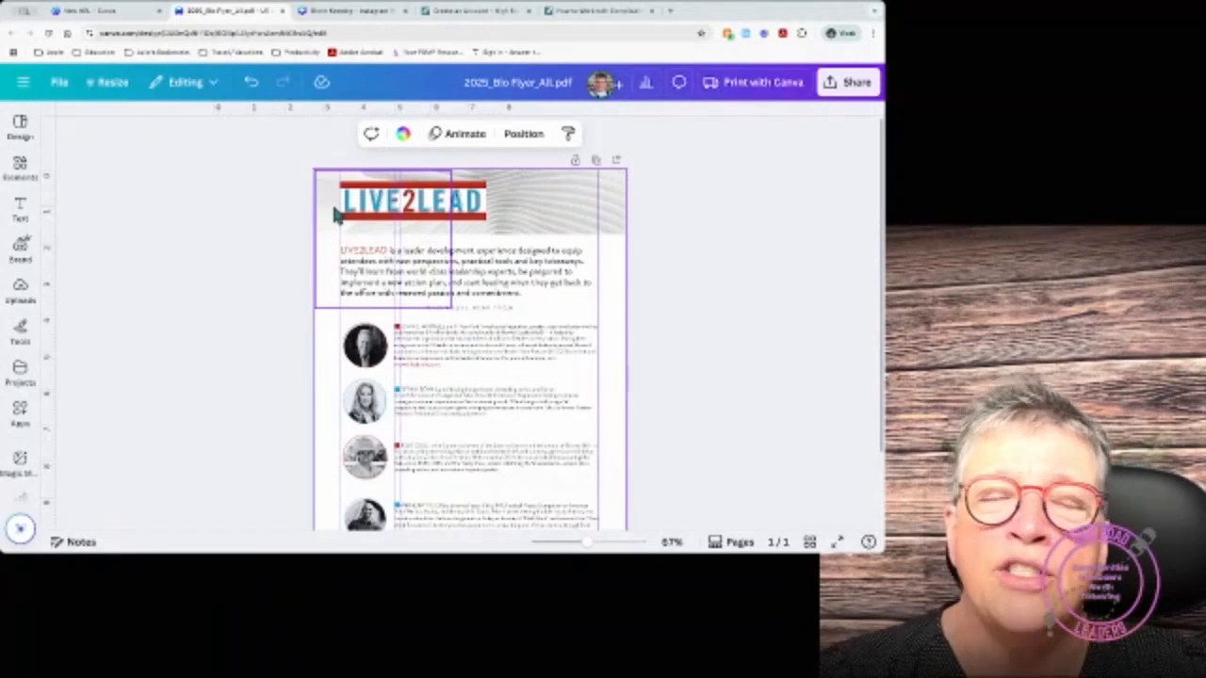
# Step: Look over the finished bio flyer, then open the side navigation listing the 2025 PAC designs
pyautogui.scroll(-2, 335, 215)
pyautogui.scroll(2, 334, 215)
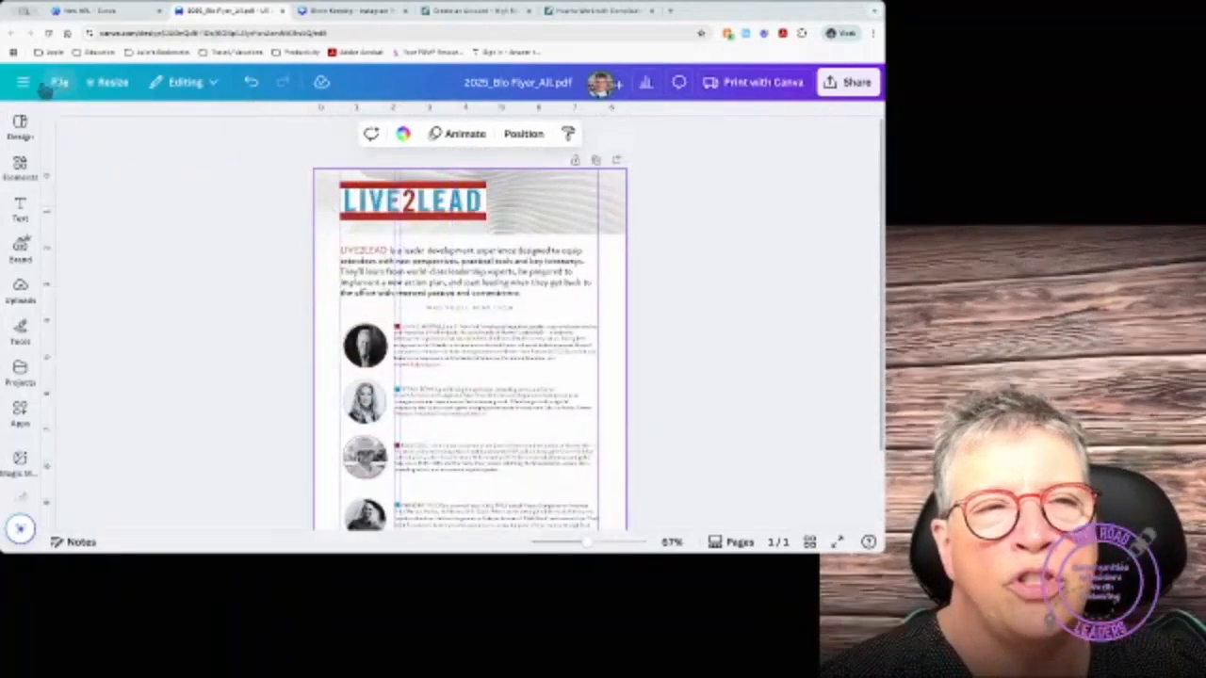
pyautogui.click(20, 125)
pyautogui.click(20, 126)
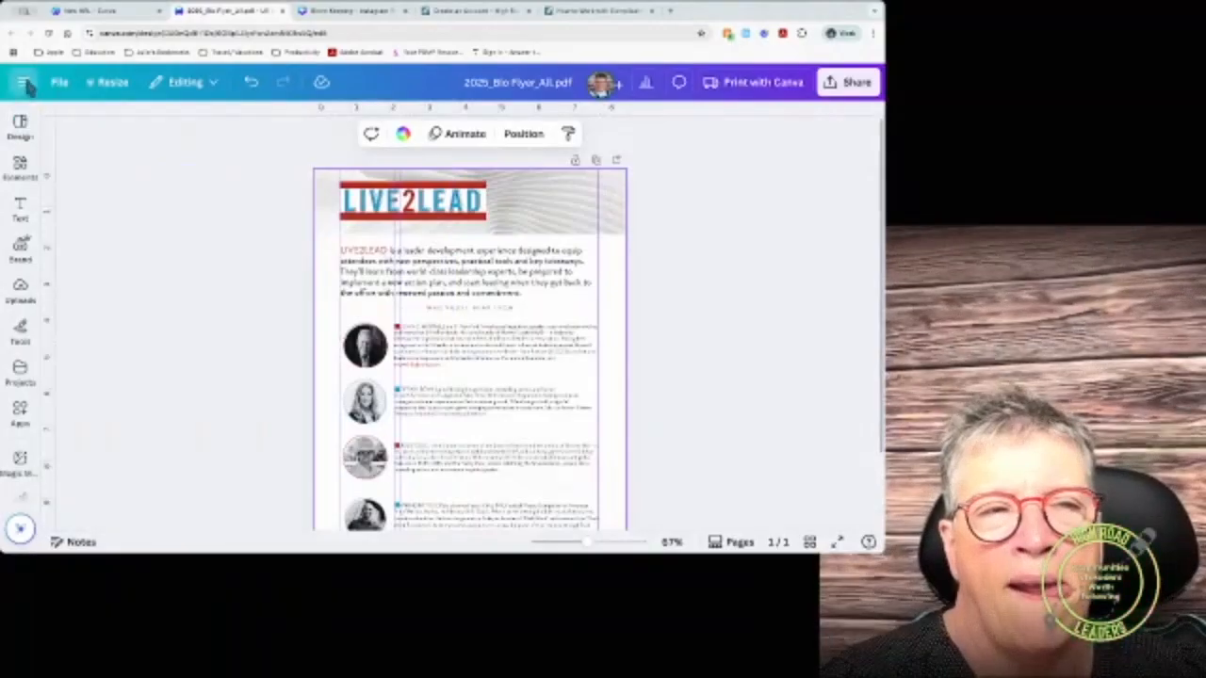
pyautogui.click(23, 82)
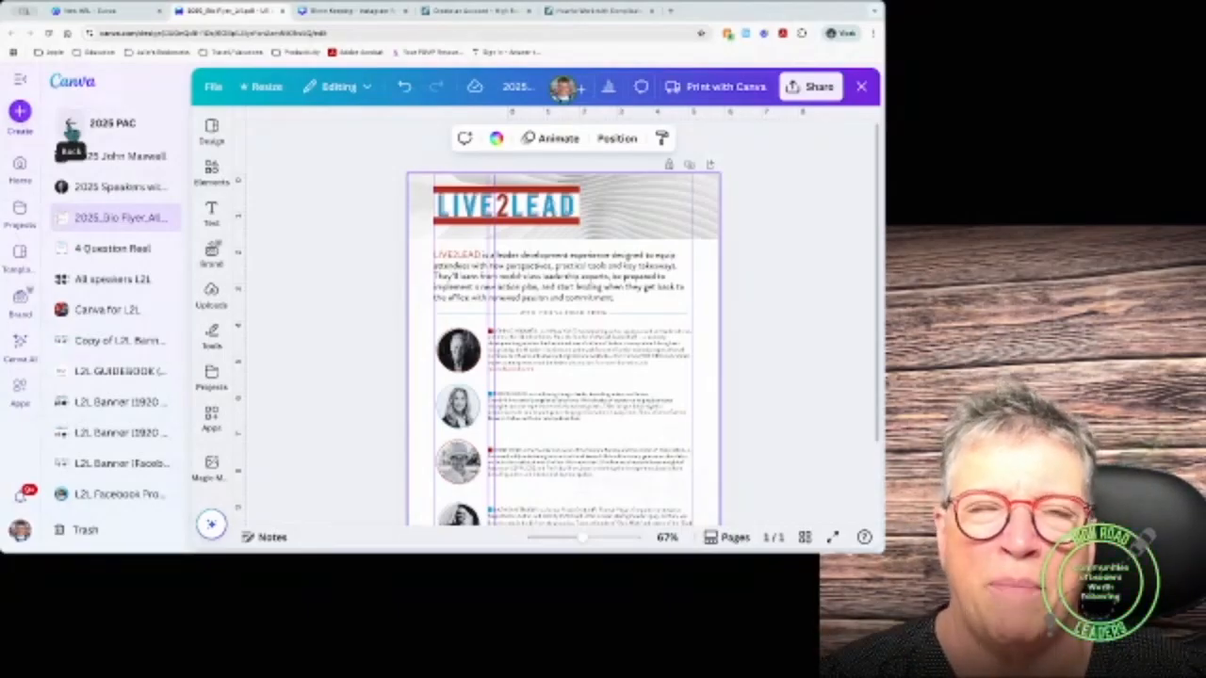
# Step: Go back to starred items and bring up the flyer's print ordering options
pyautogui.click(70, 127)
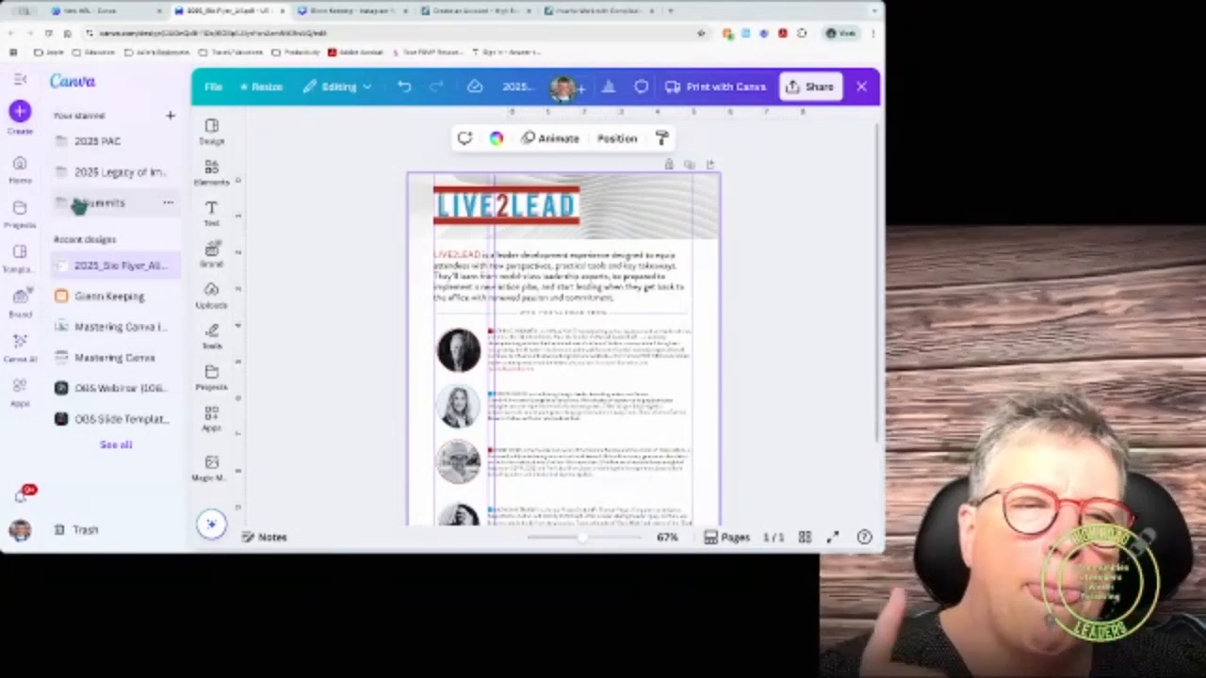
pyautogui.click(630, 231)
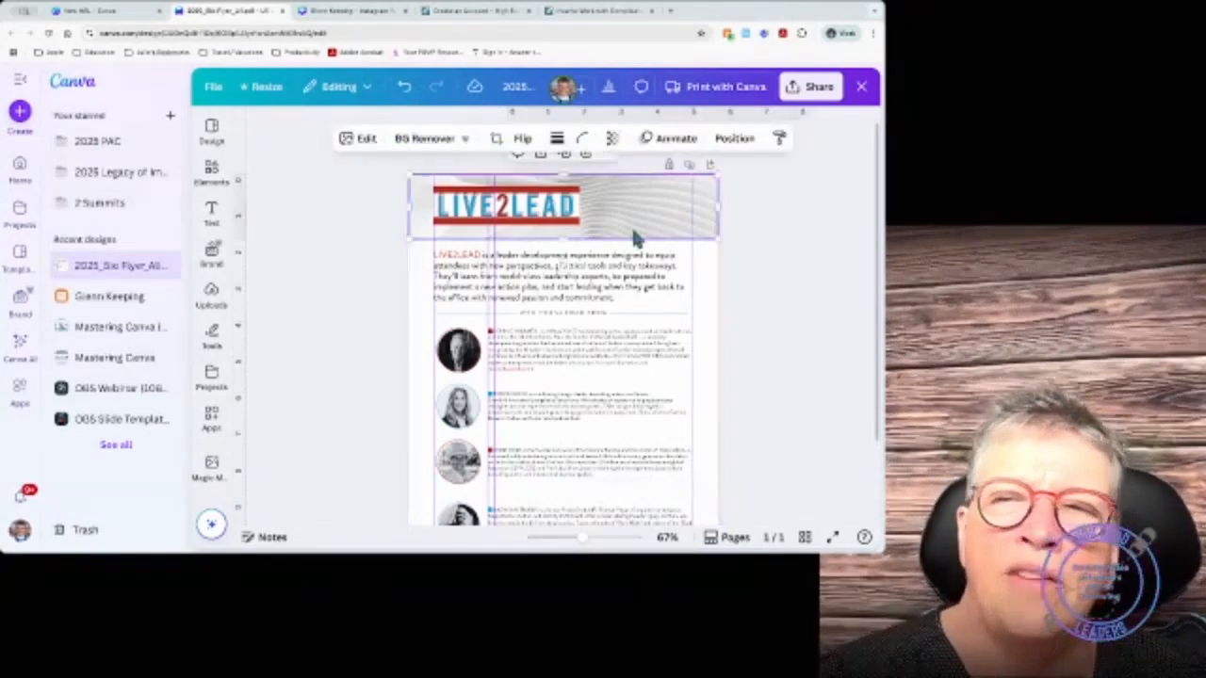
pyautogui.click(780, 200)
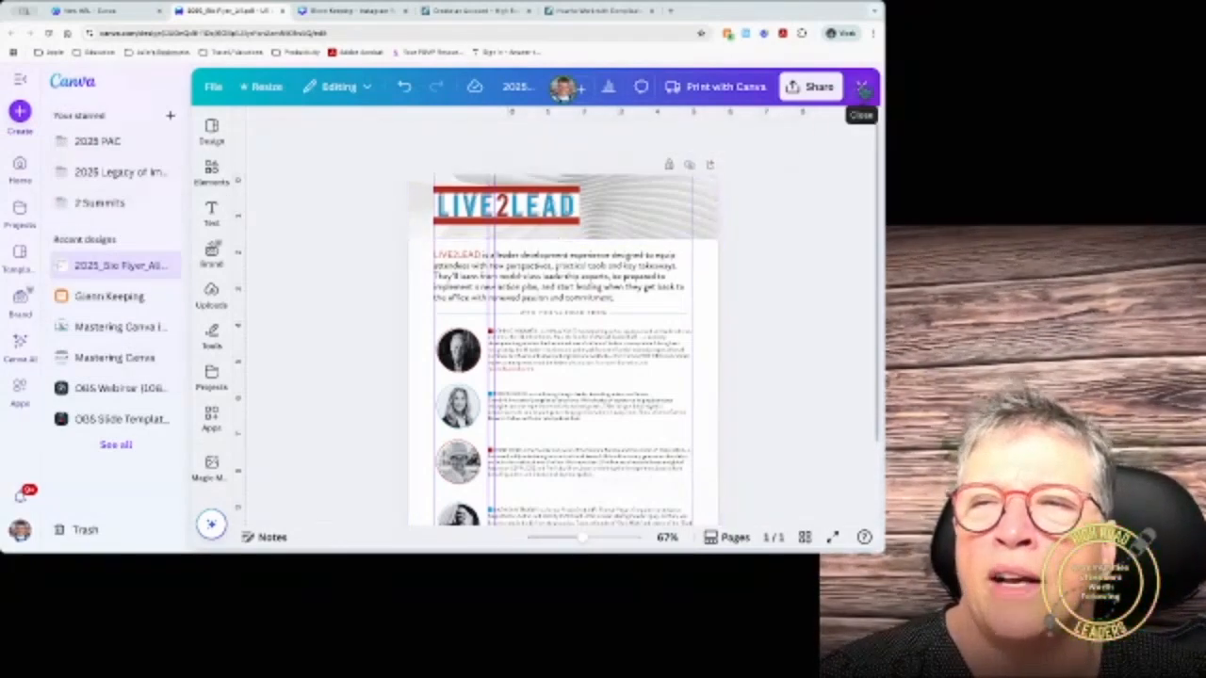
pyautogui.click(725, 86)
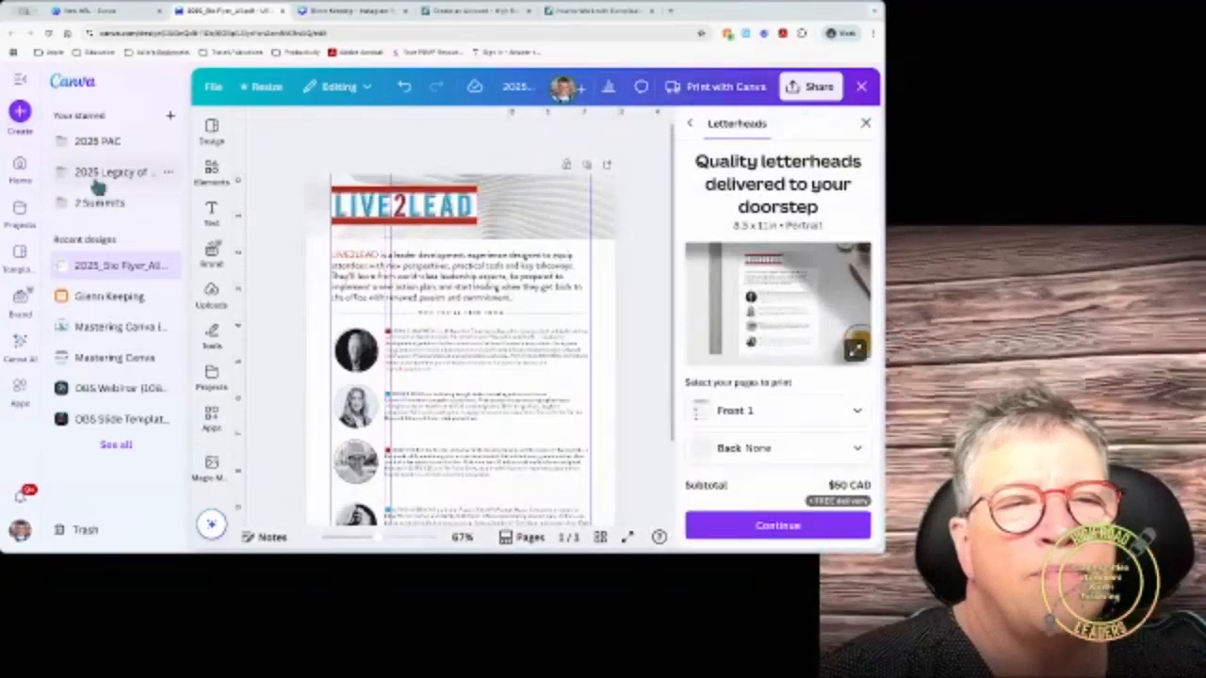
# Step: From Home, filter Projects to Designs, search, and open the 2024/25 L2L Photo Book
pyautogui.click(29, 168)
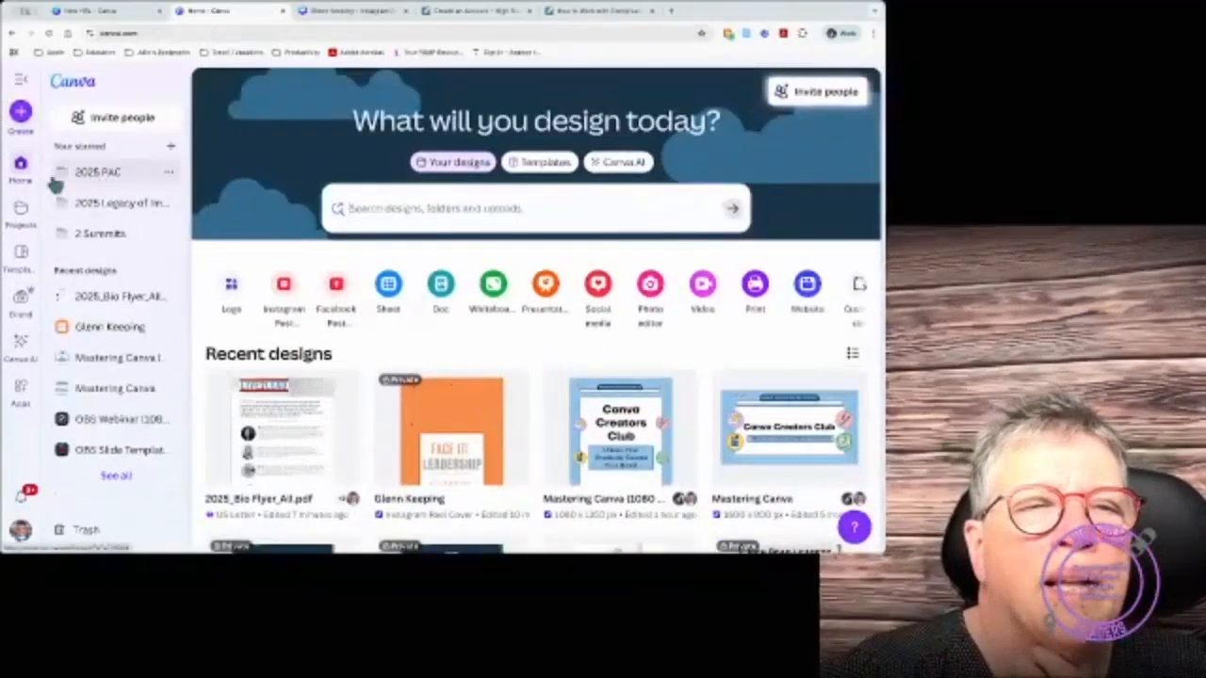
pyautogui.click(20, 226)
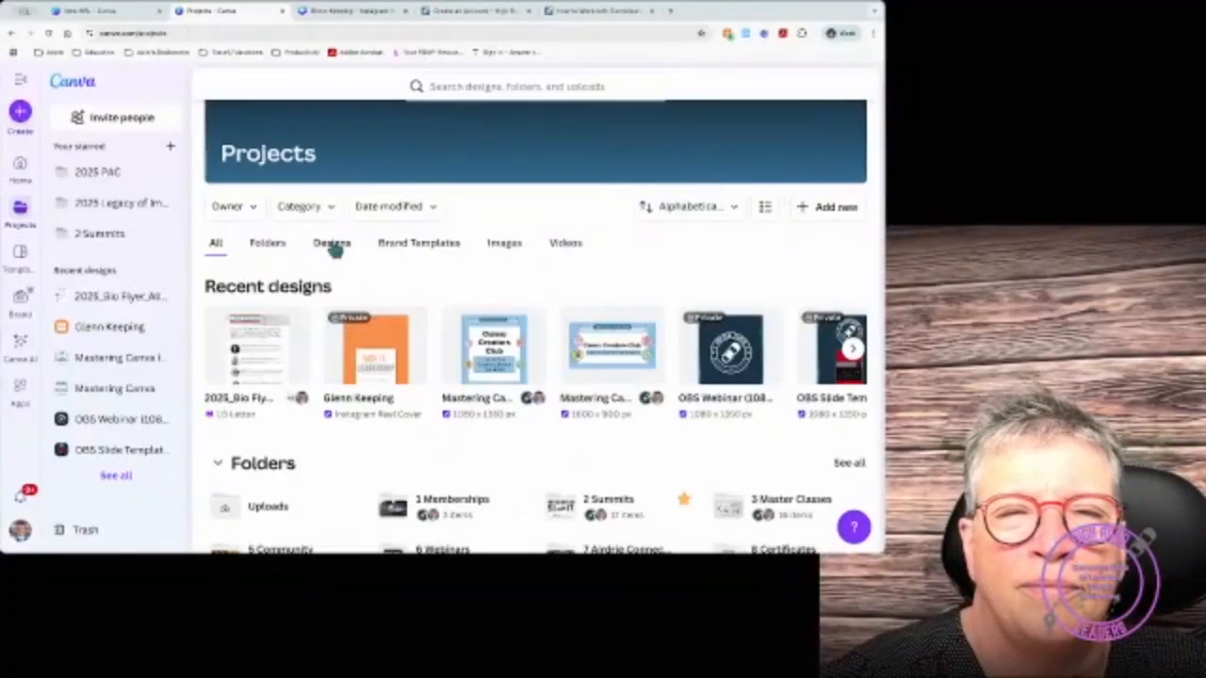
pyautogui.click(332, 243)
pyautogui.click(466, 86)
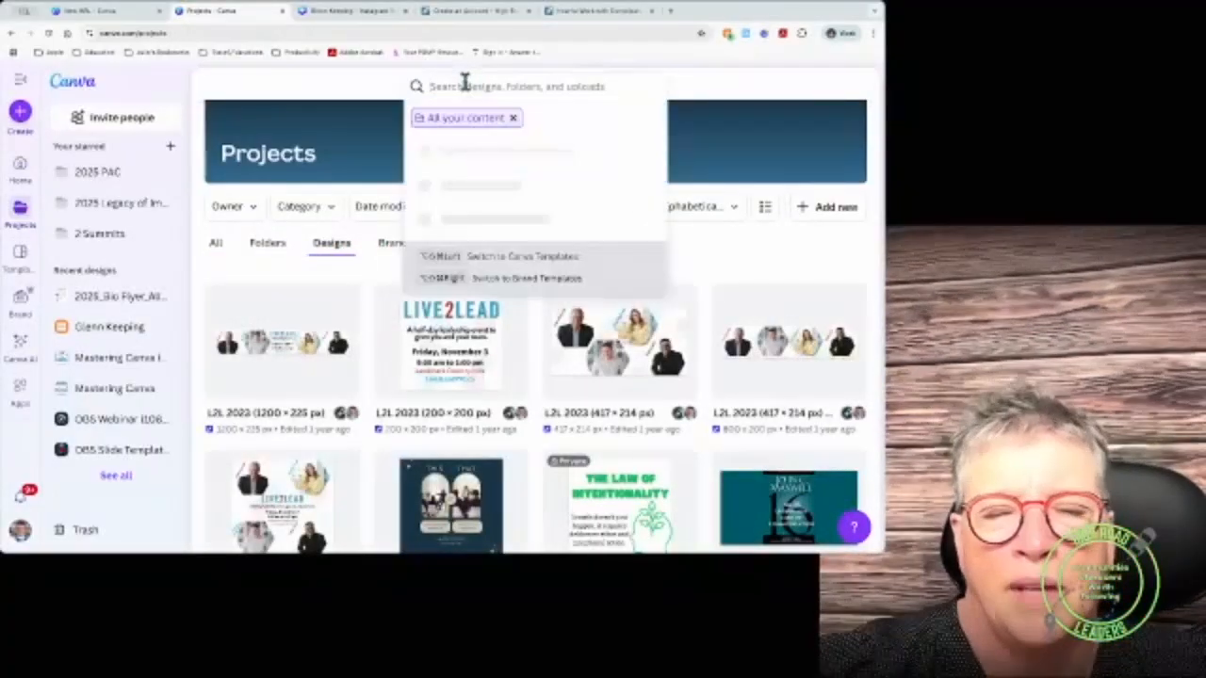
pyautogui.write('your')
pyautogui.press('Return')
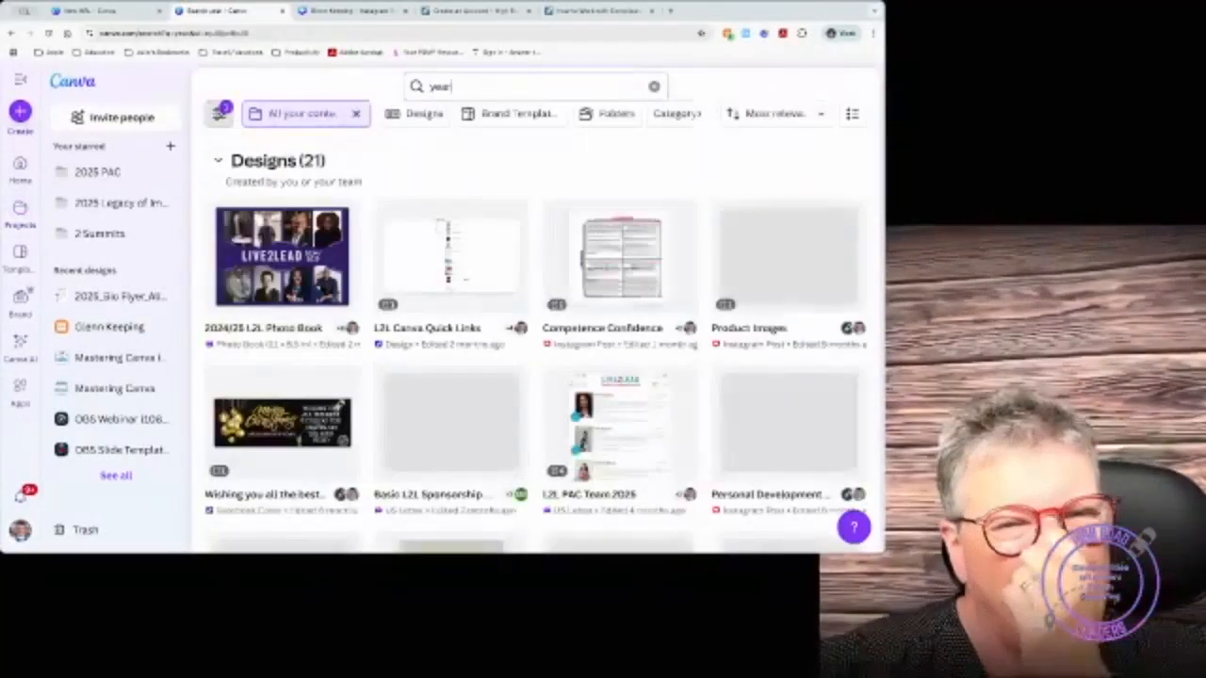
pyautogui.click(314, 240)
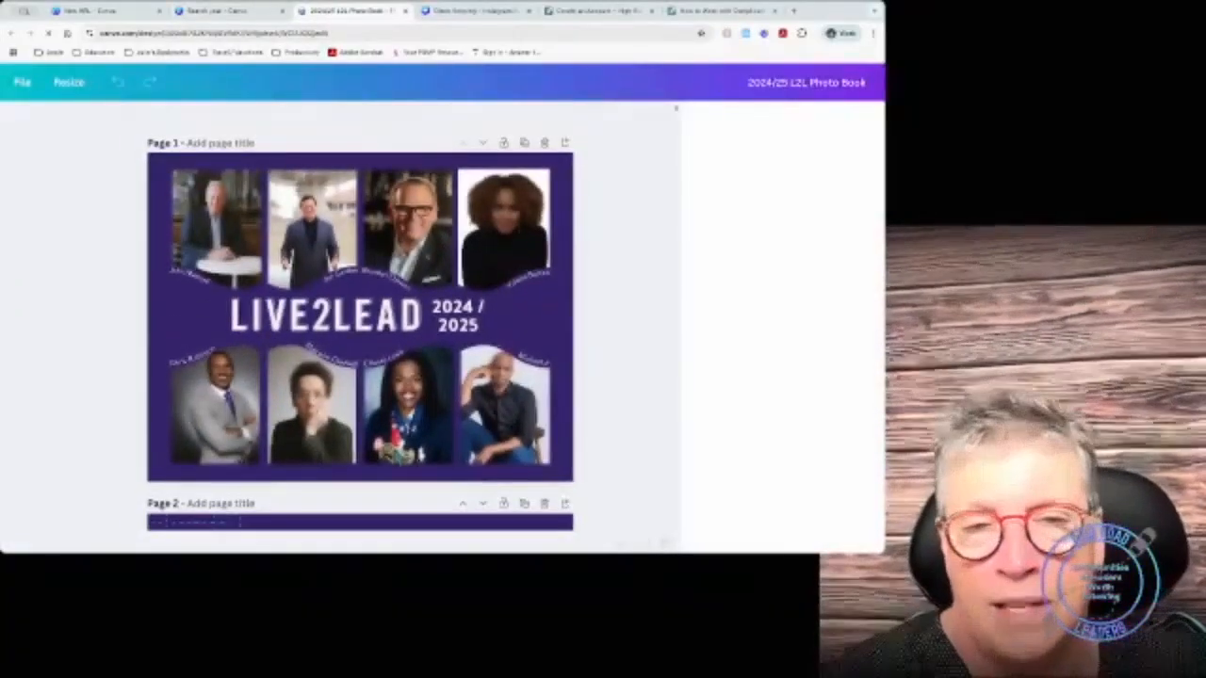
# Step: Scroll through Photo Books size, cover type and cover finish options, reaching the $84 CAD subtotal for 100 pages
pyautogui.scroll(-8, 395, 459)
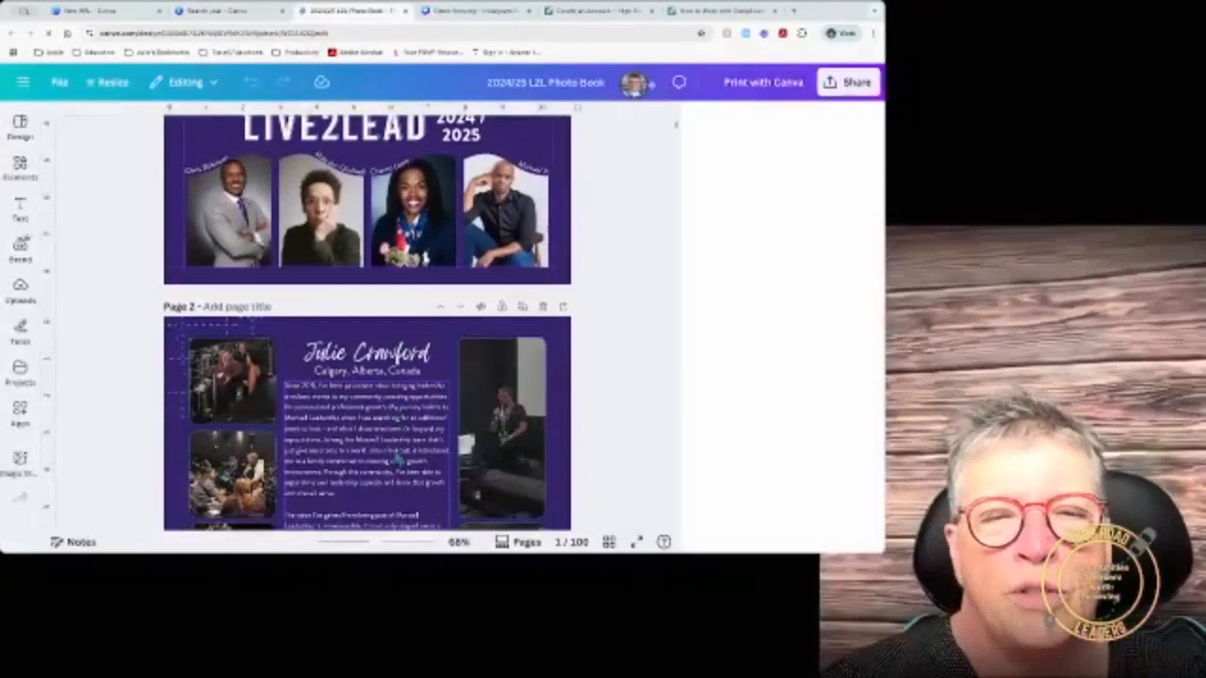
pyautogui.scroll(-15, 396, 459)
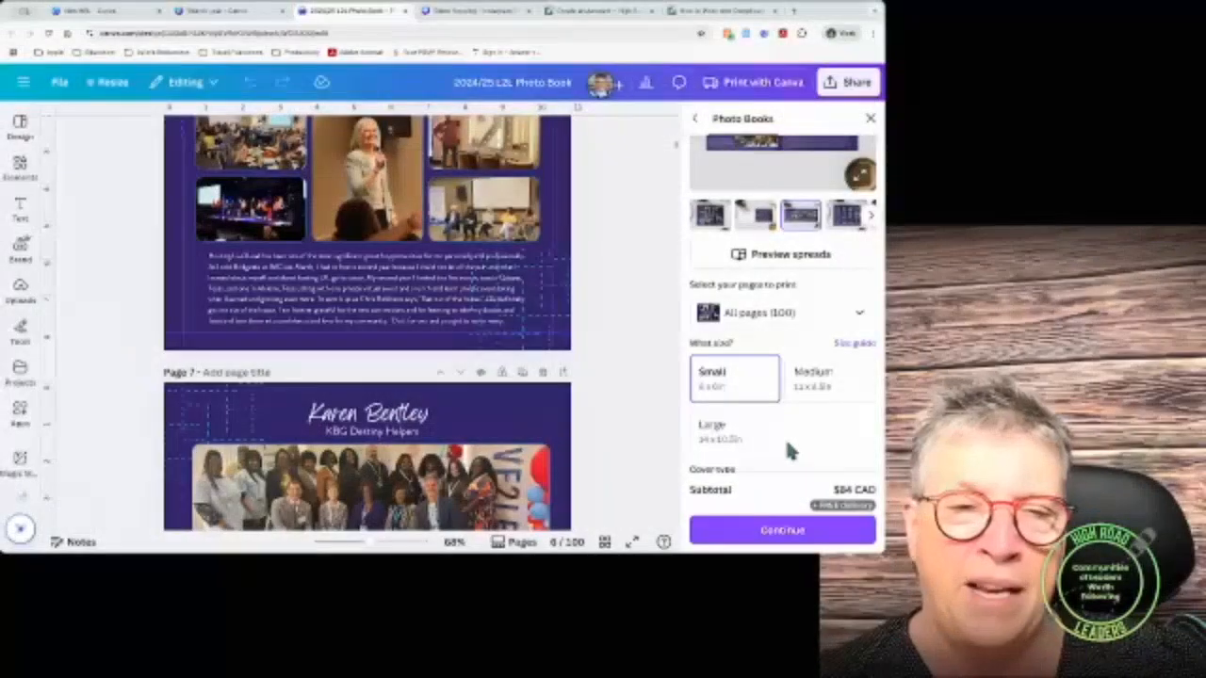
pyautogui.scroll(-1, 367, 325)
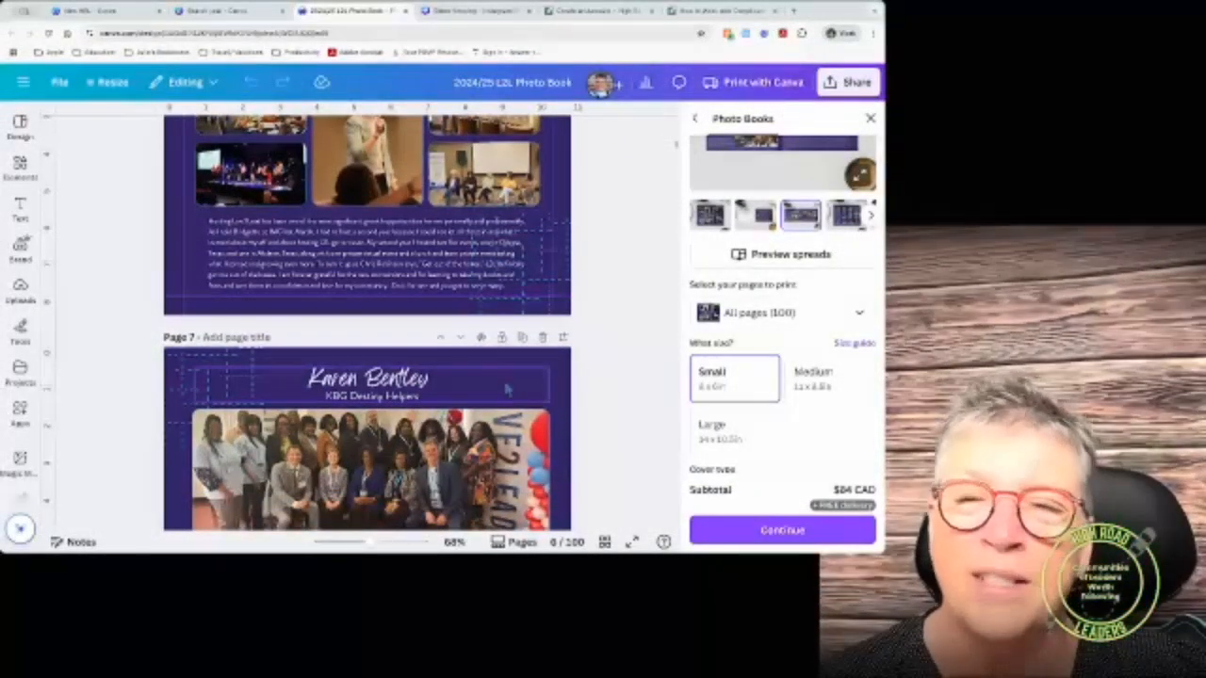
pyautogui.scroll(-2, 626, 343)
pyautogui.scroll(-15, 626, 343)
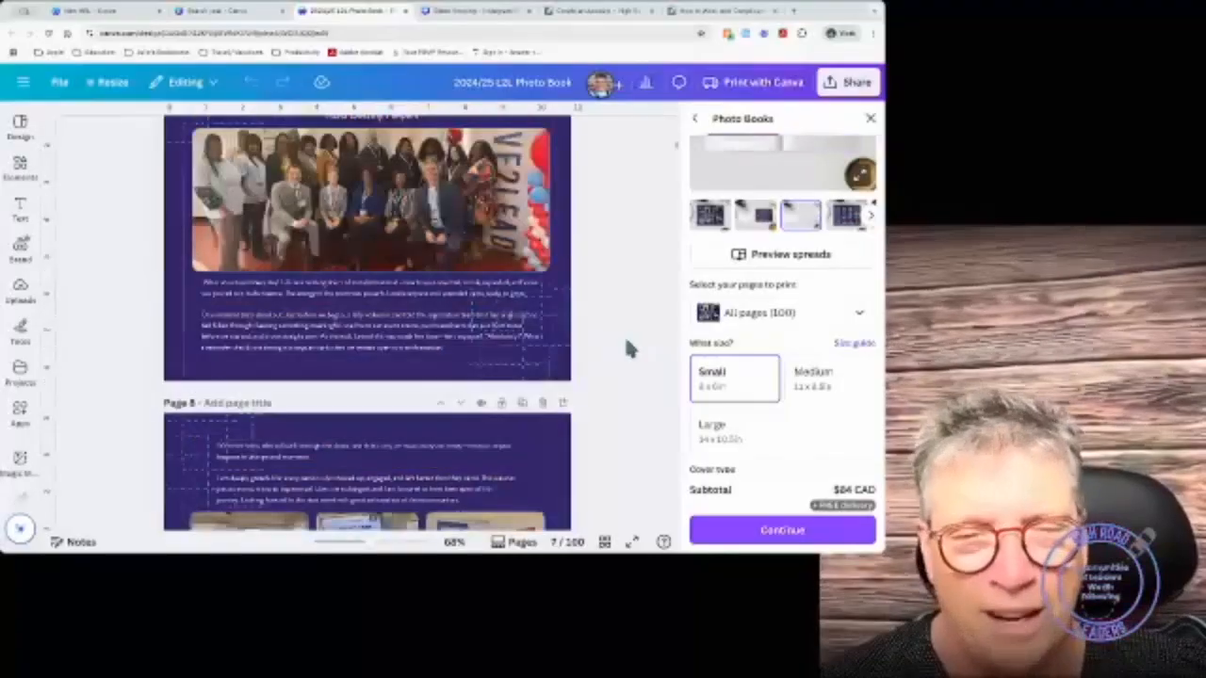
pyautogui.scroll(-1, 625, 343)
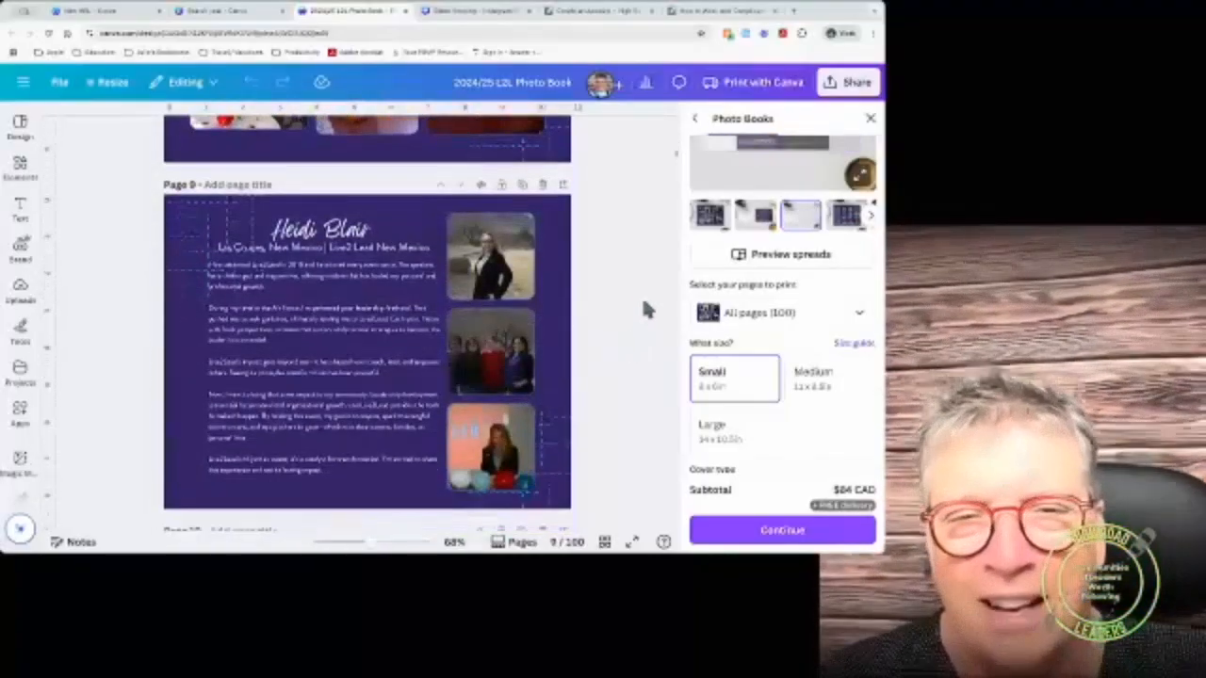
pyautogui.scroll(-2, 718, 347)
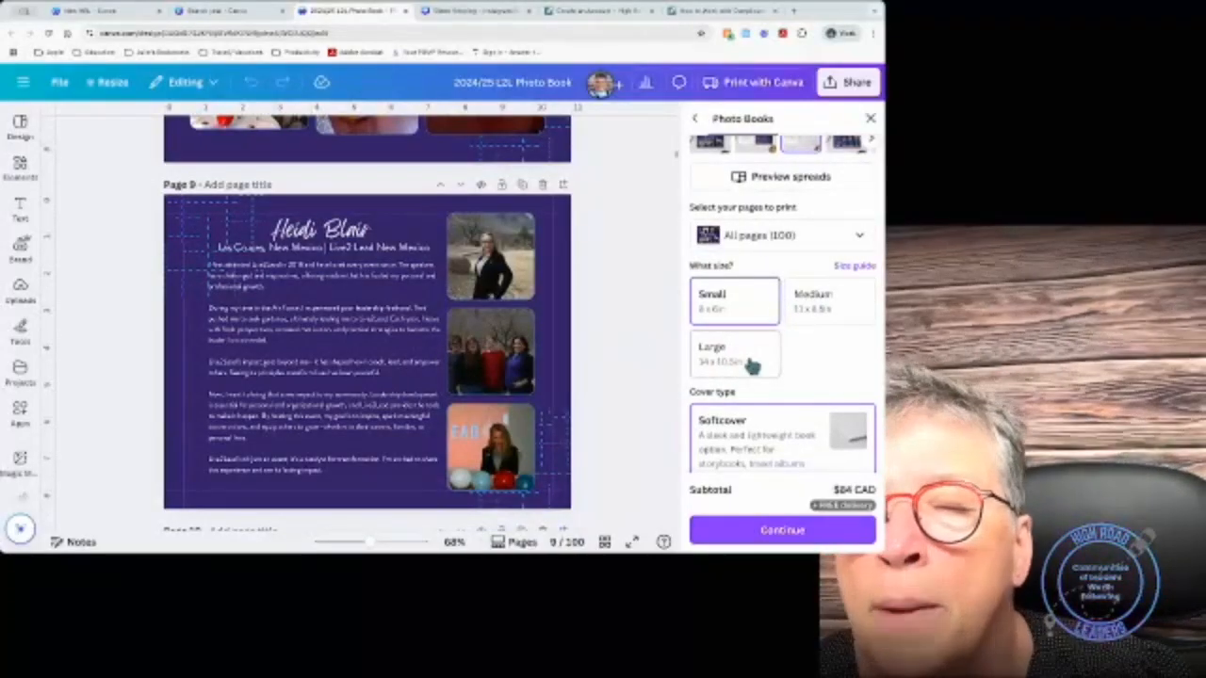
pyautogui.scroll(-3, 746, 364)
pyautogui.scroll(-3, 751, 365)
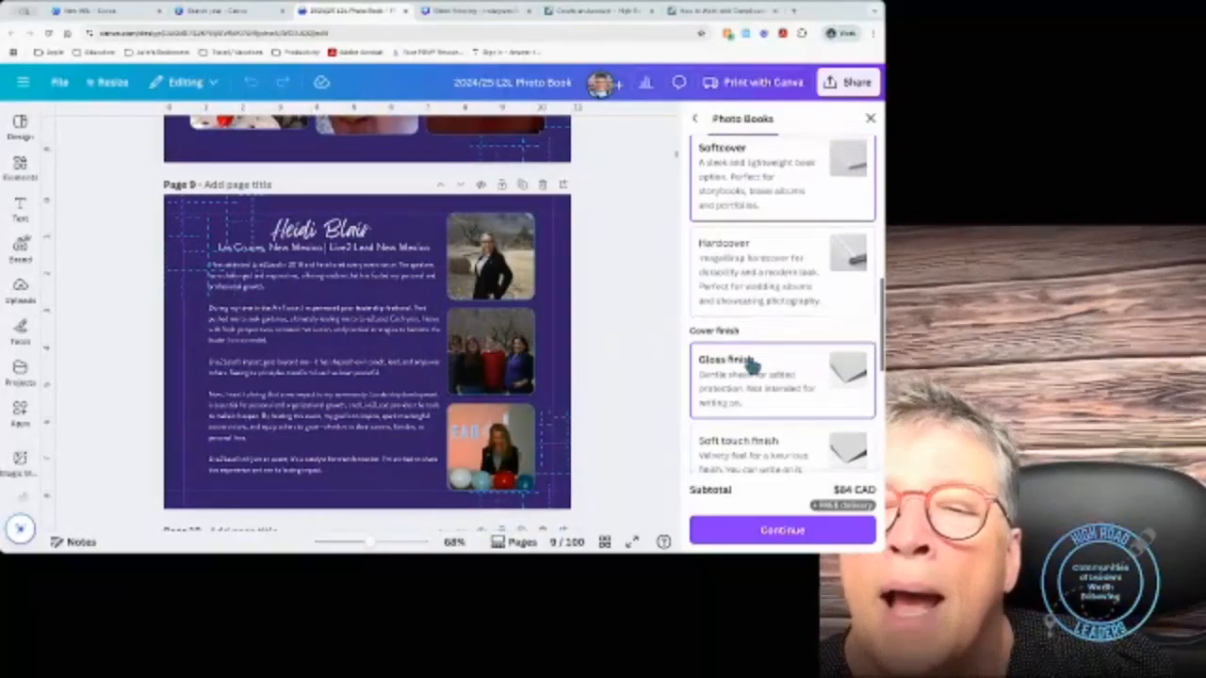
pyautogui.scroll(-2, 749, 366)
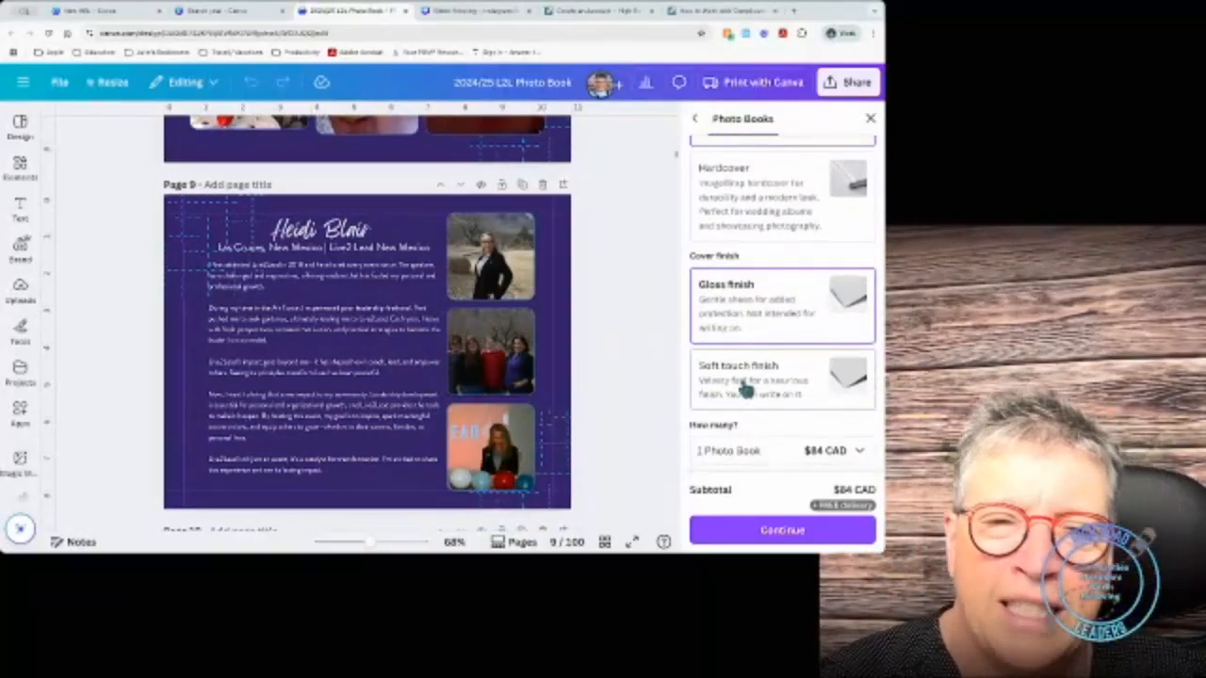
pyautogui.scroll(4, 744, 396)
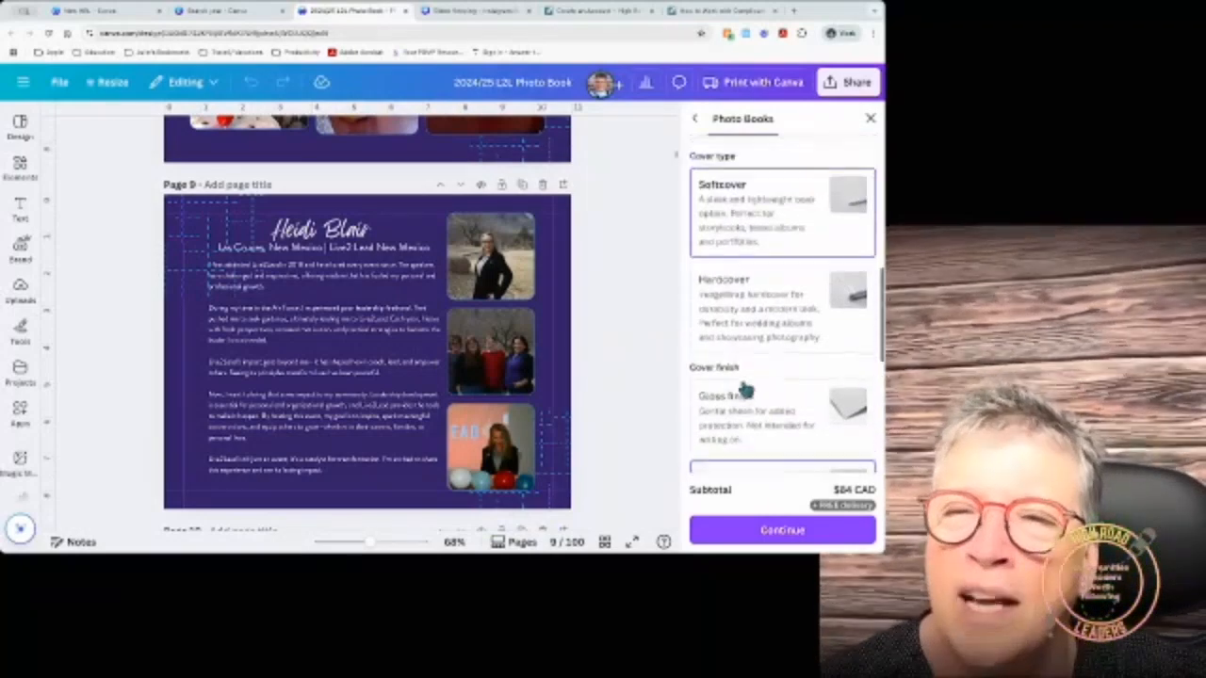
pyautogui.scroll(2, 768, 188)
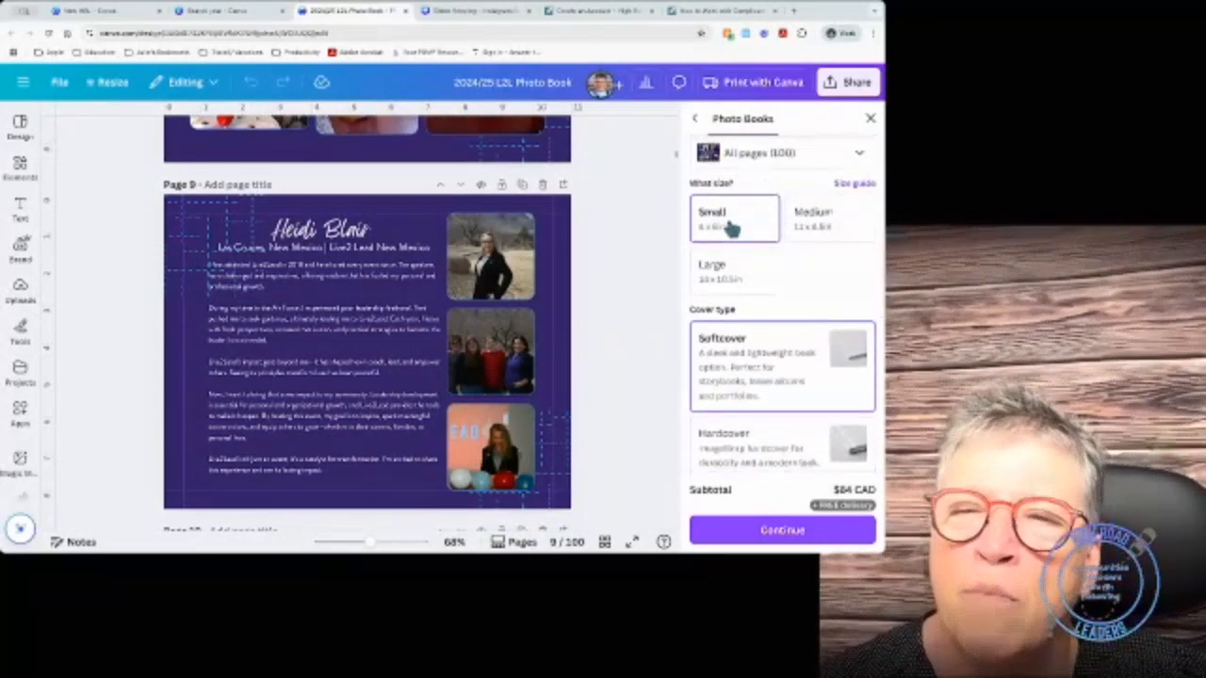
pyautogui.scroll(-5, 733, 229)
pyautogui.scroll(-2, 754, 358)
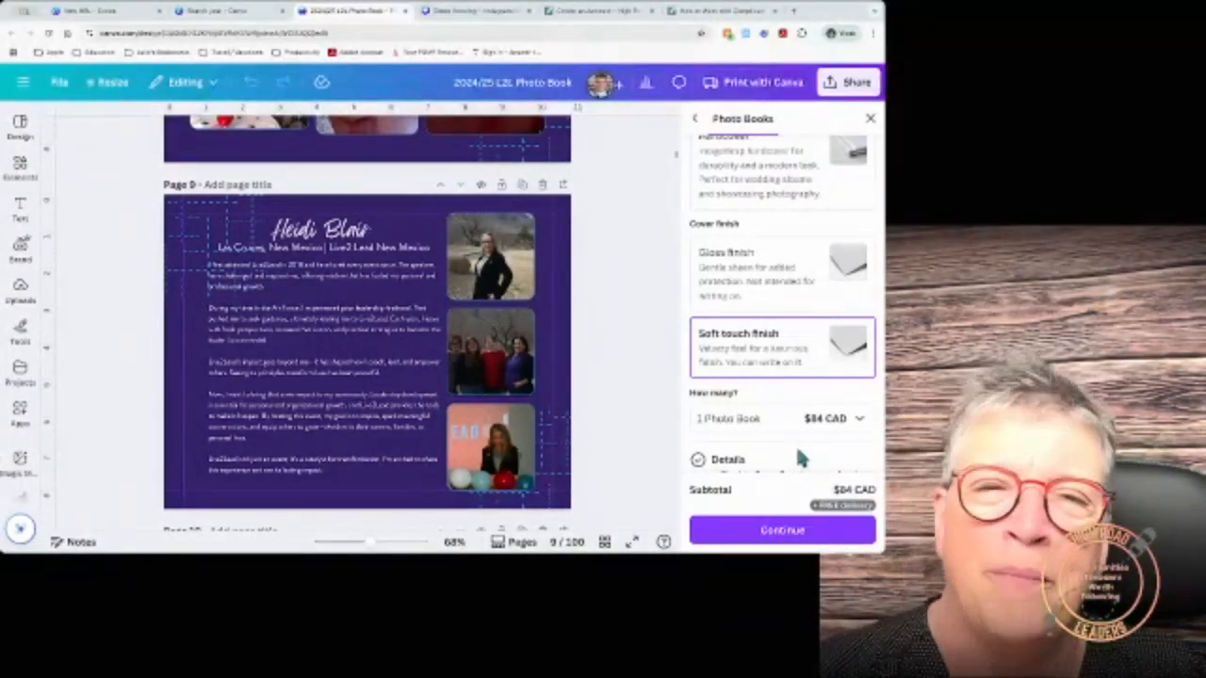
pyautogui.scroll(10, 614, 390)
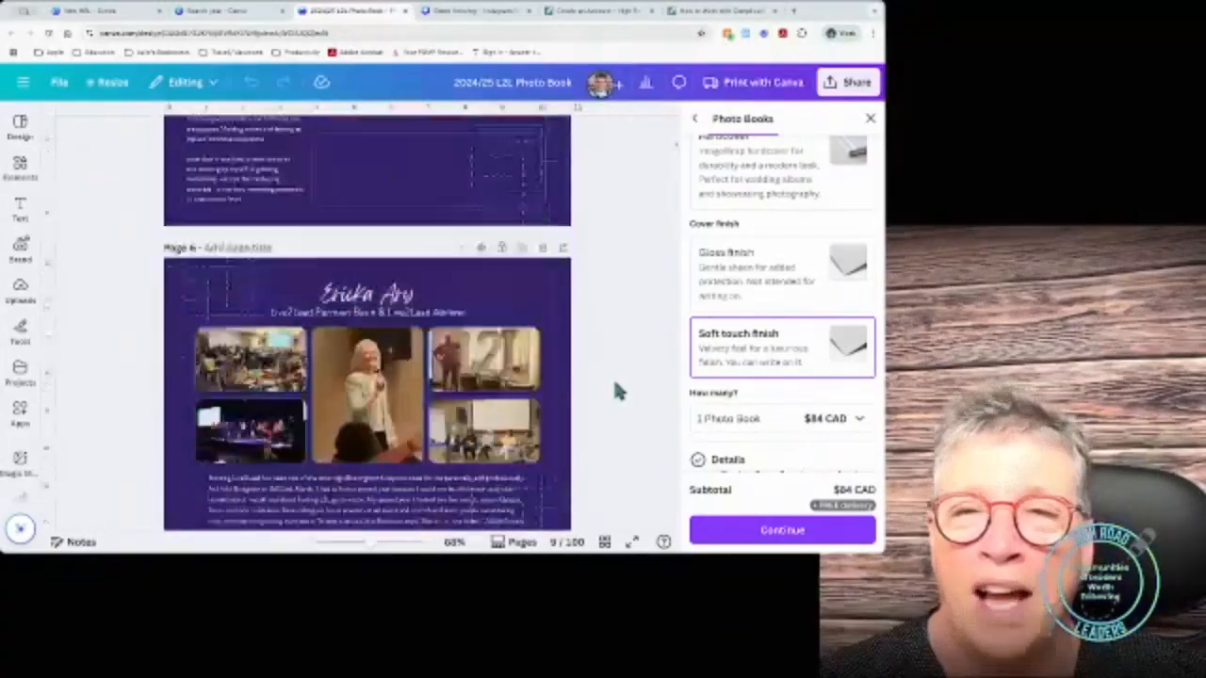
pyautogui.scroll(8, 617, 390)
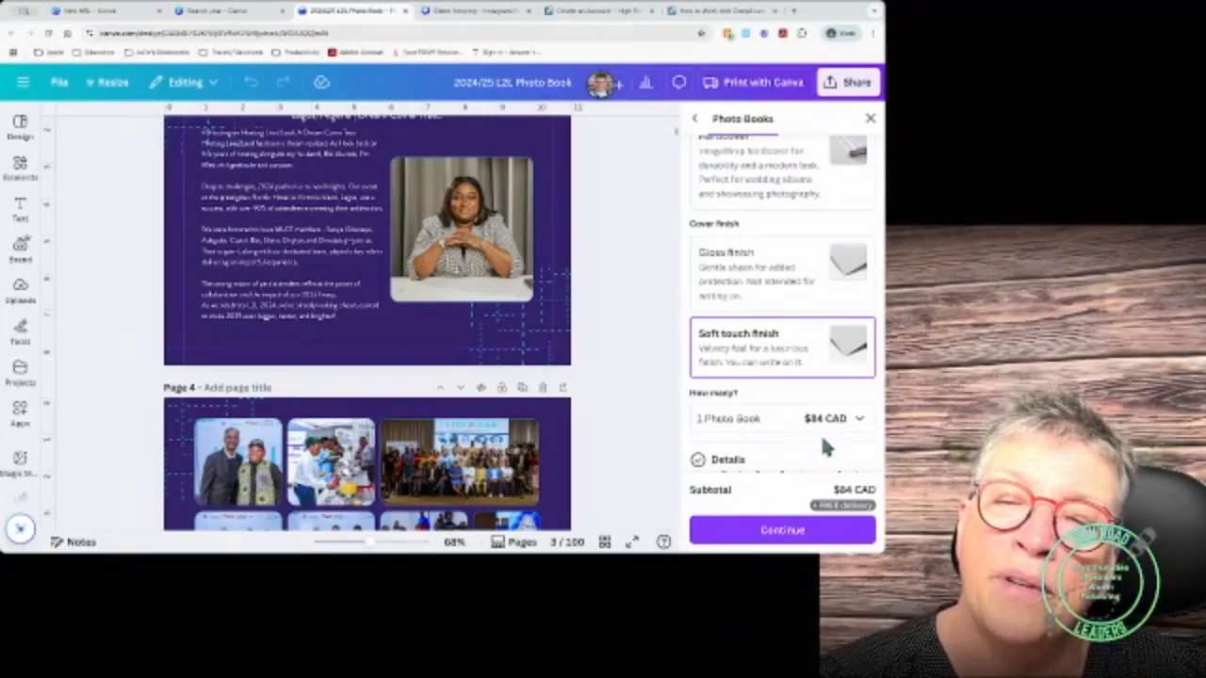
pyautogui.scroll(-3, 820, 438)
pyautogui.scroll(10, 811, 443)
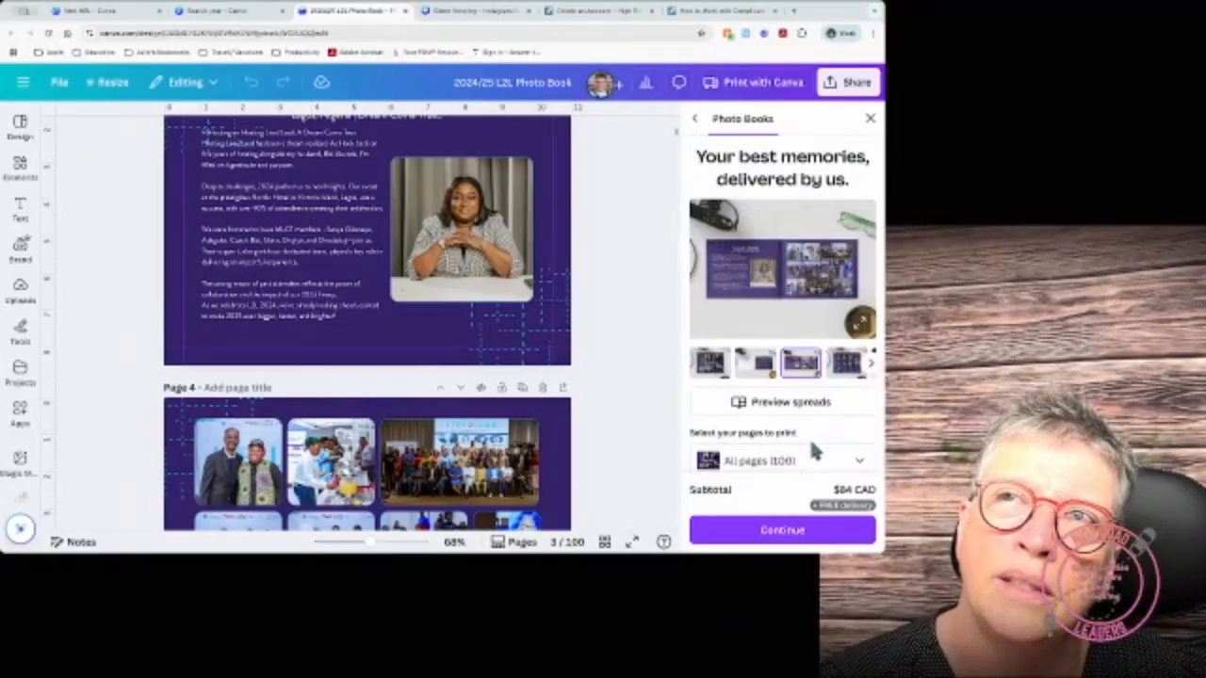
# Step: Close the Photo Books panel and scroll the photo book back up to page 1
pyautogui.click(870, 119)
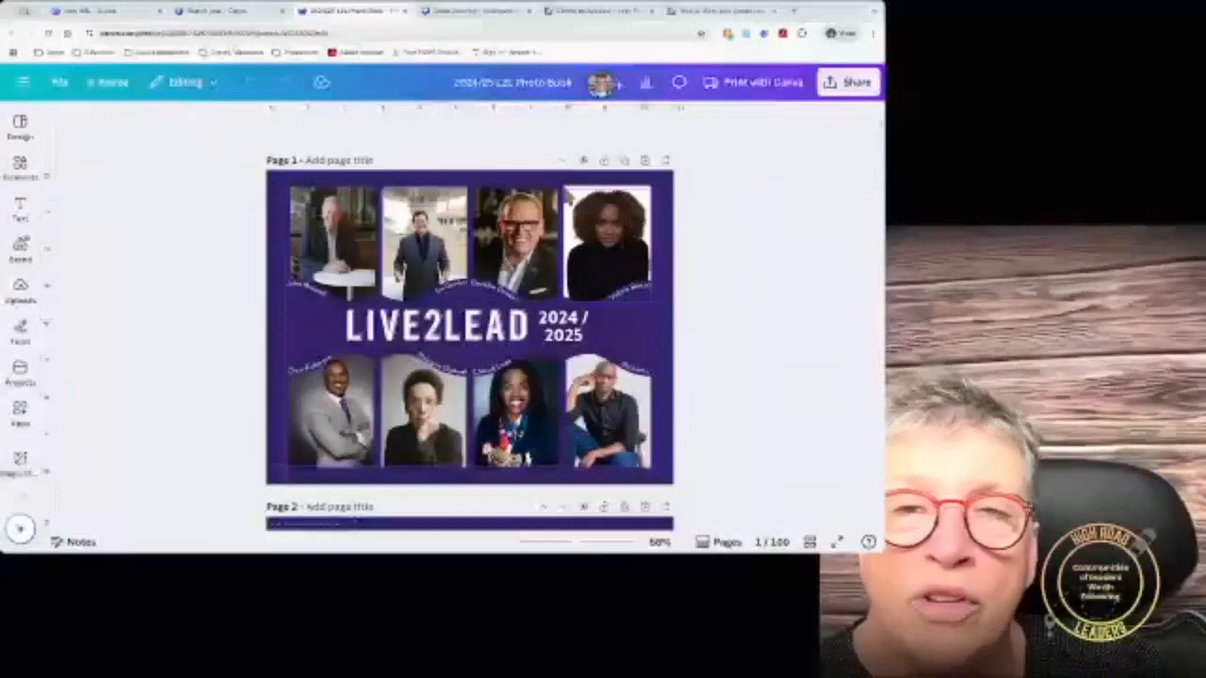
pyautogui.scroll(-2, 472, 311)
pyautogui.scroll(-5, 718, 179)
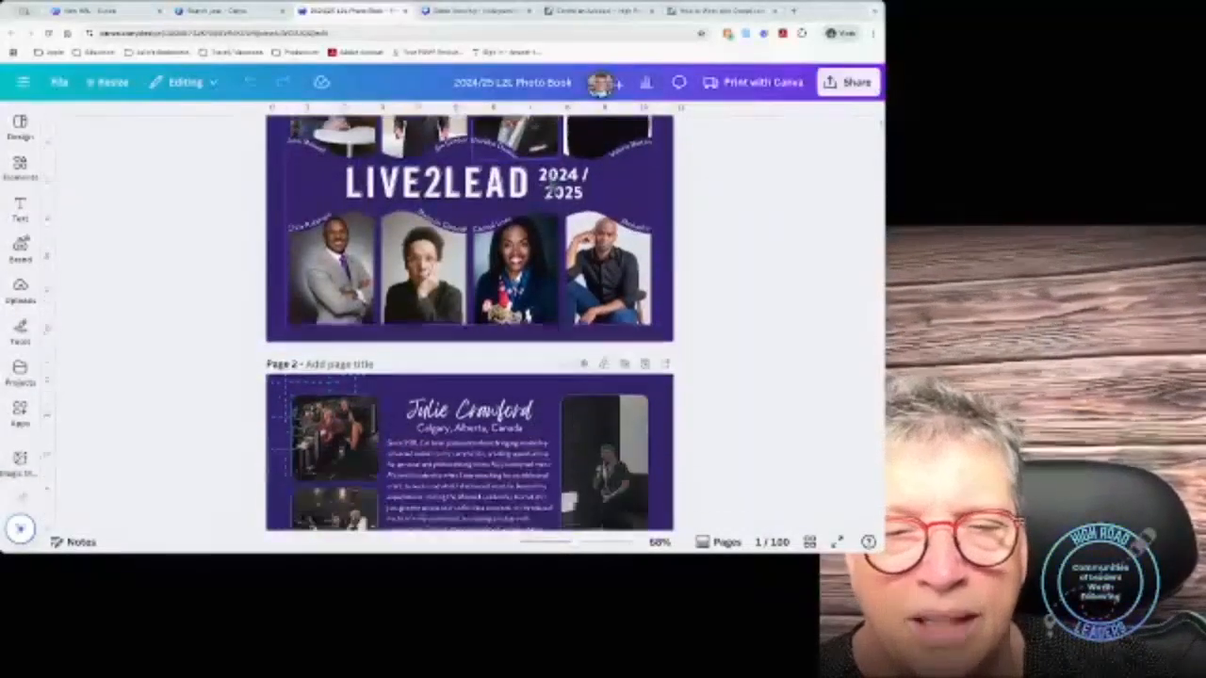
pyautogui.scroll(-15, 714, 178)
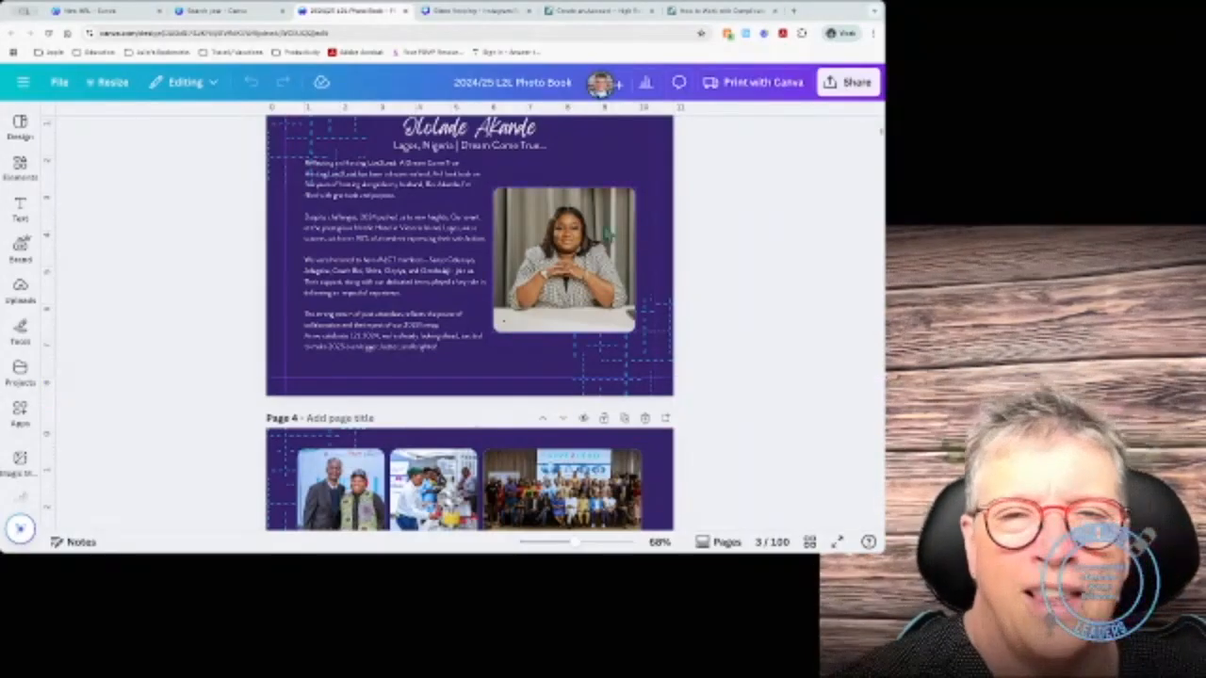
pyautogui.scroll(10, 607, 238)
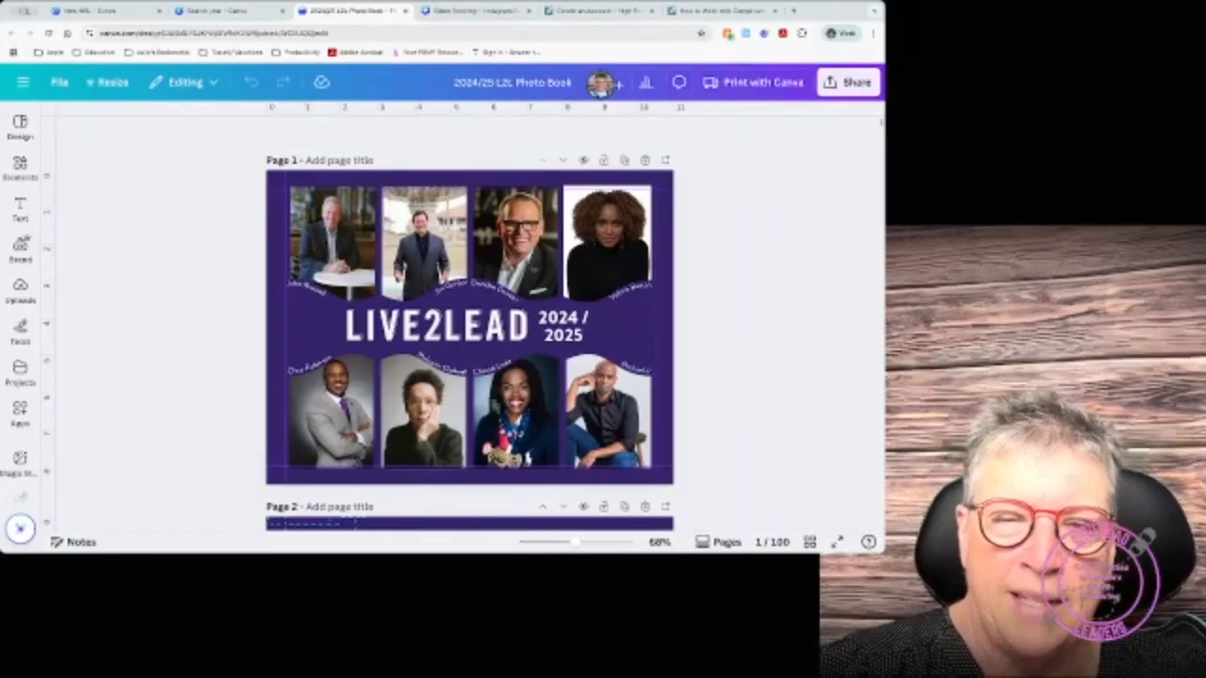
pyautogui.scroll(-5, 493, 399)
pyautogui.scroll(5, 497, 405)
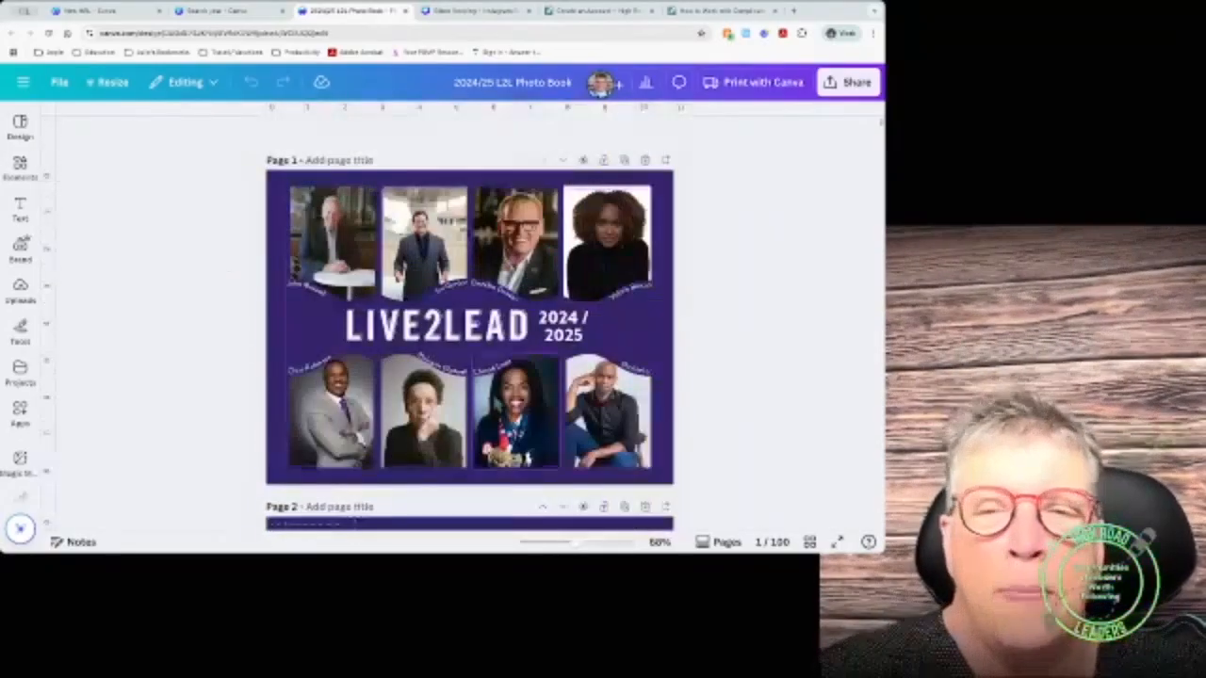